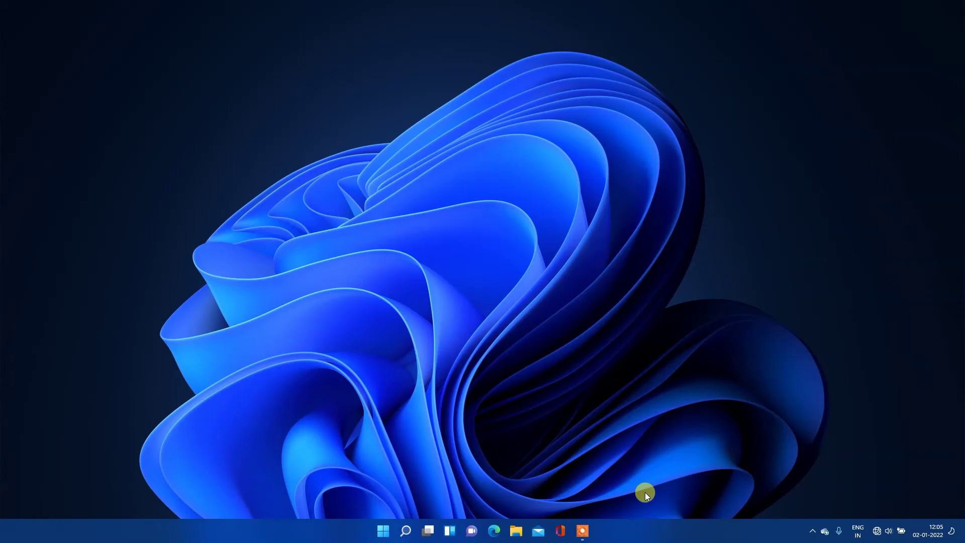
Launch Maya 2022 from a Windows search for 'maya 2022'.
key("super")
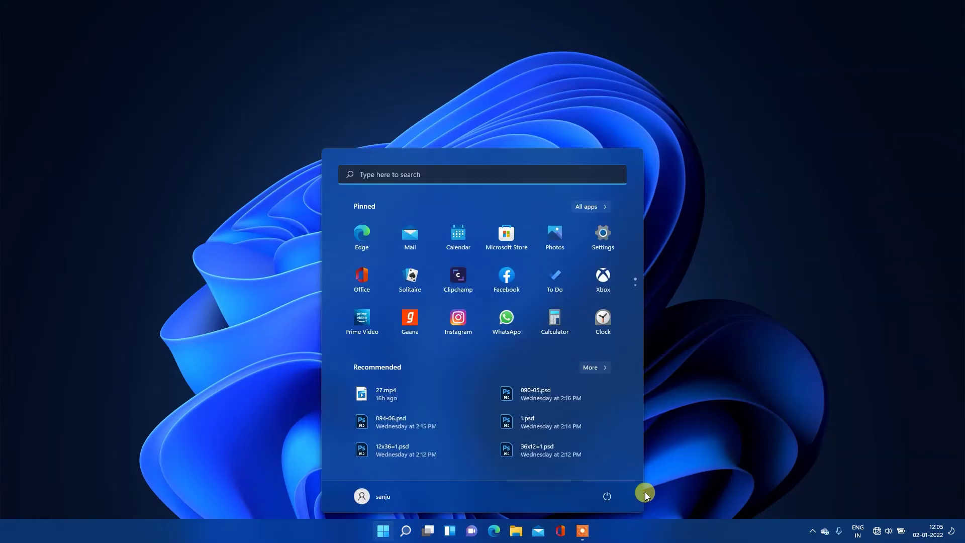
type("maya 2022")
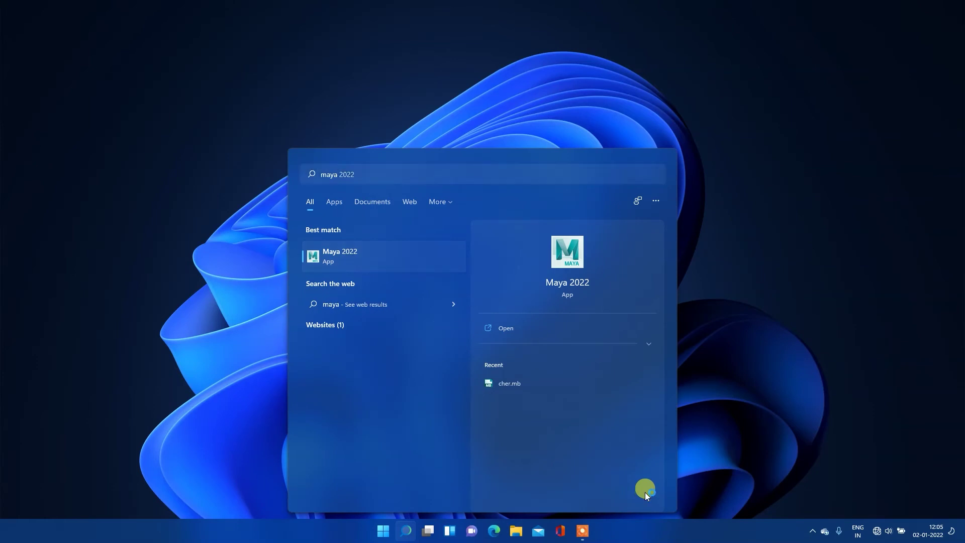
key("Return")
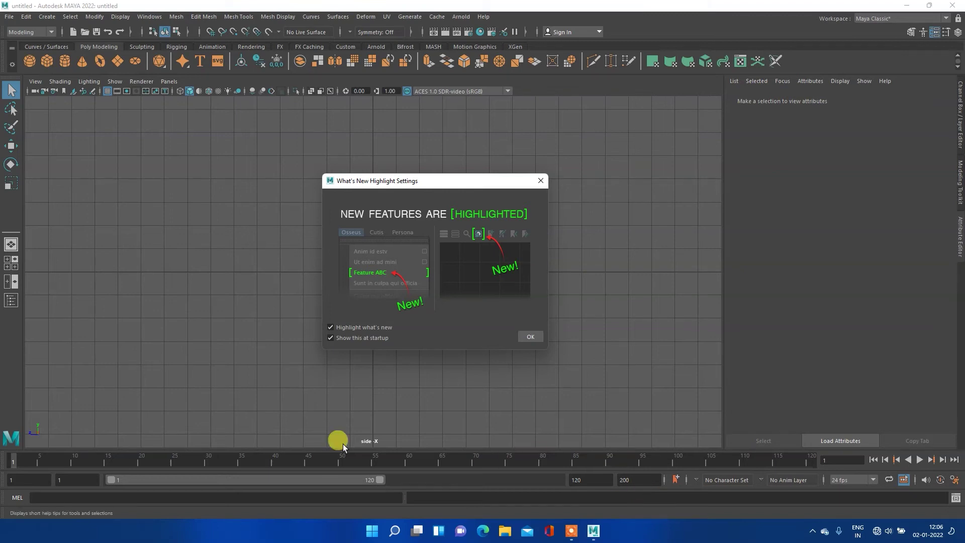
Keep 'Highlight what's new' enabled and close the What's New Highlight Settings dialog.
left_click(330, 327)
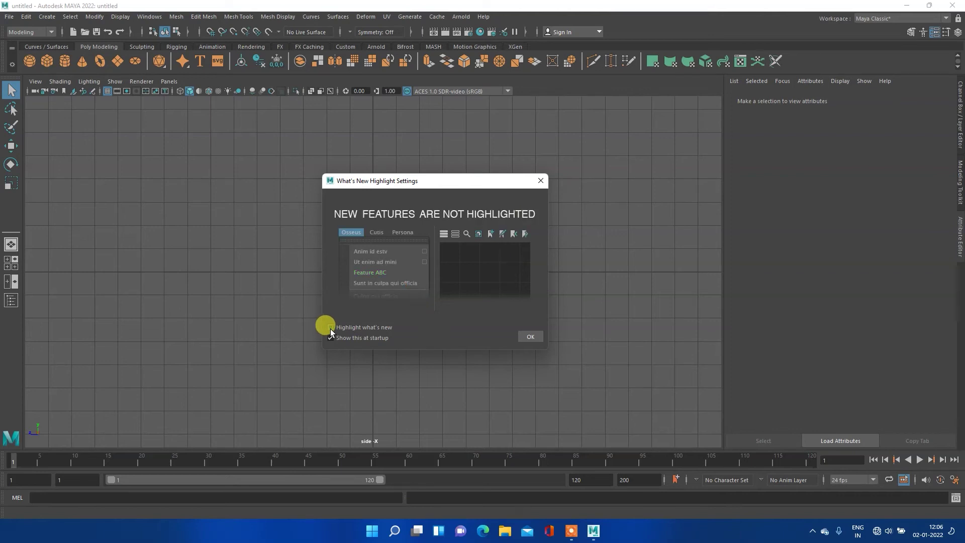
left_click(330, 327)
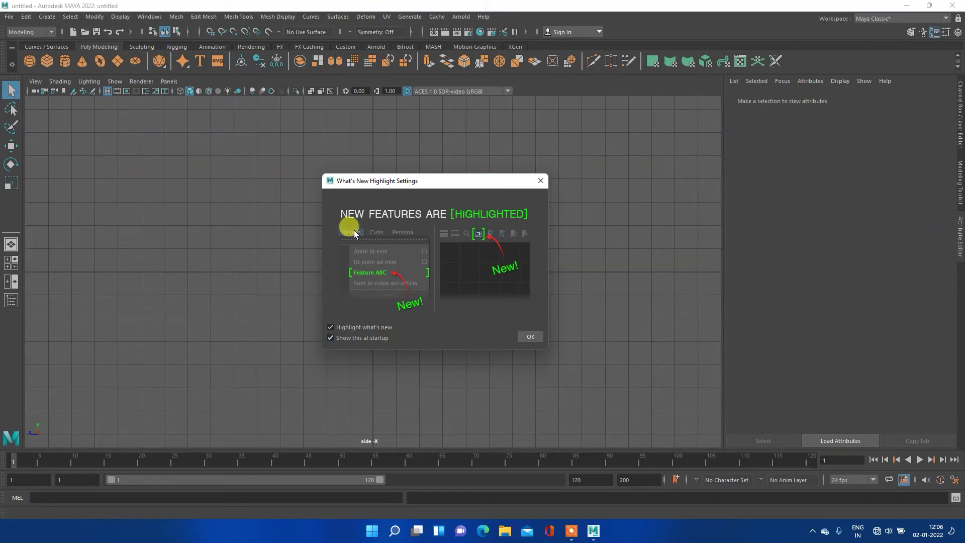
mouse_move(424, 182)
left_mouse_down()
mouse_move(410, 221)
mouse_move(450, 189)
mouse_move(440, 190)
left_mouse_up()
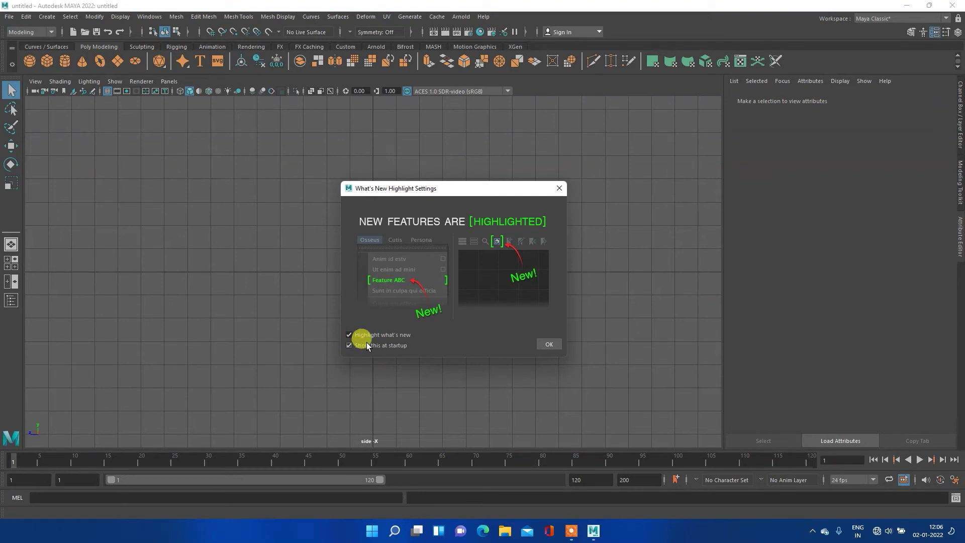
left_click(547, 343)
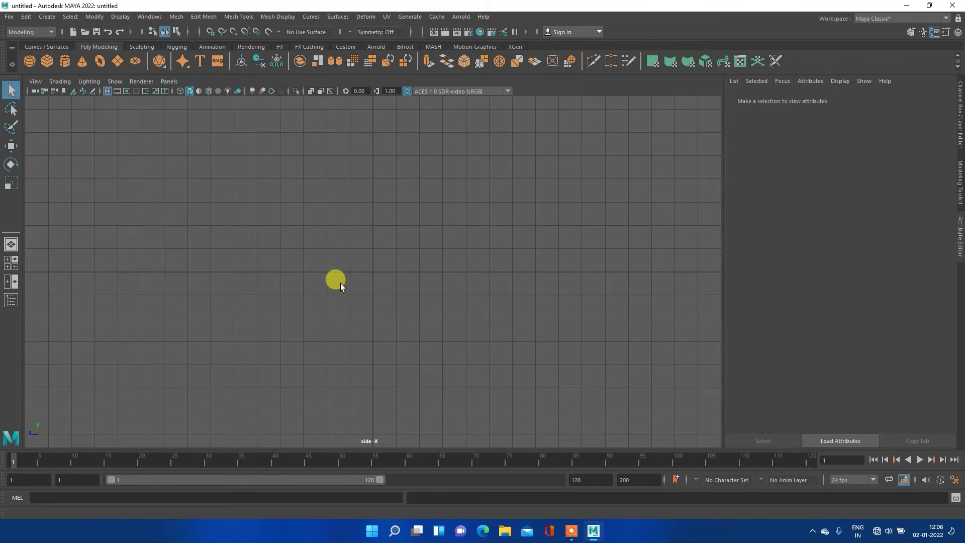
scroll(394, 245, "up", 3)
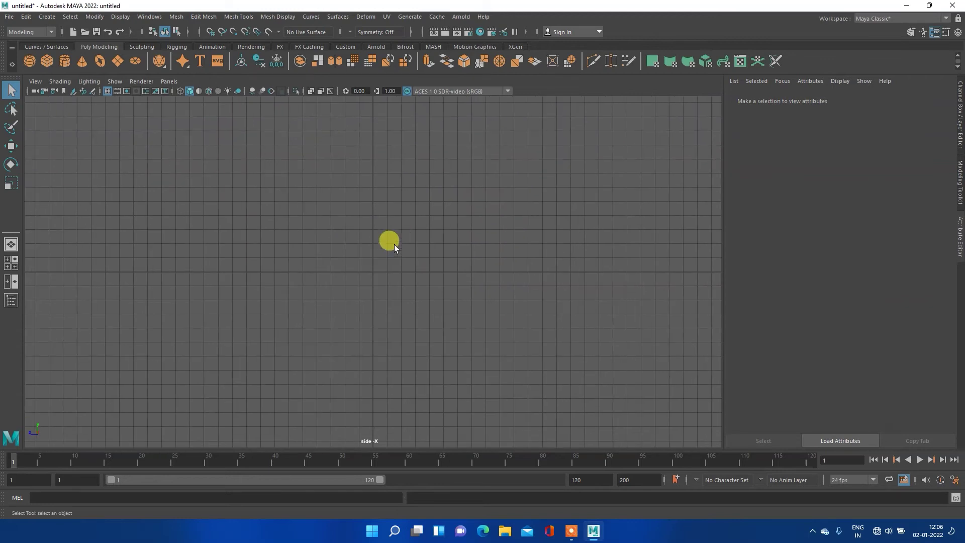
scroll(394, 244, "down", 2)
scroll(394, 244, "down", 2)
scroll(394, 245, "down", 2)
scroll(394, 244, "down", 2)
scroll(394, 244, "up", 2)
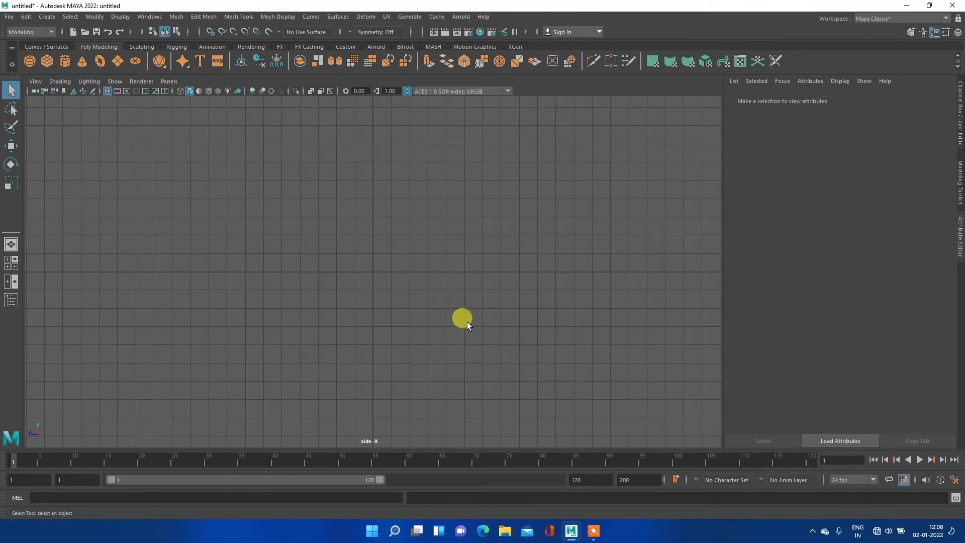
Cycle through the Four View and Front/Persp layouts, ending on a single perspective view.
left_click(10, 265)
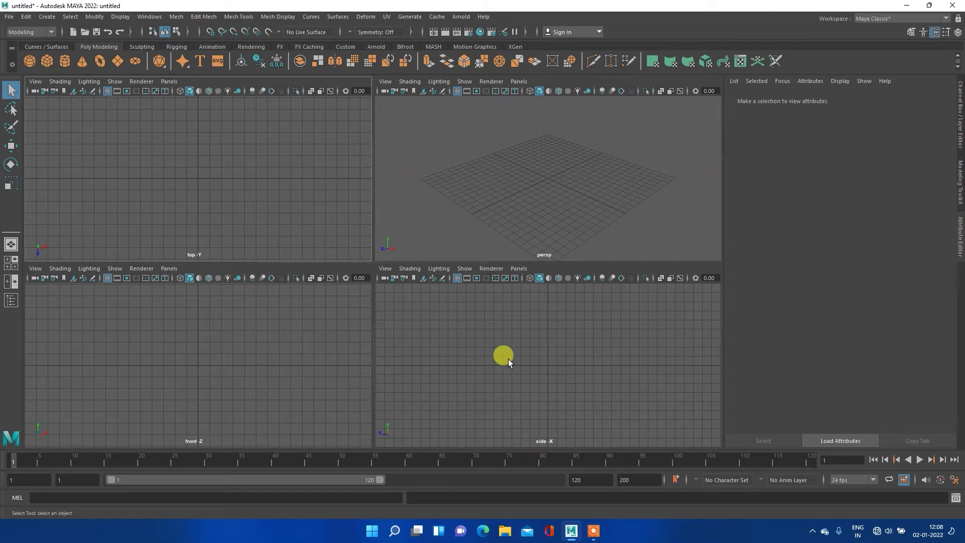
left_click(15, 280)
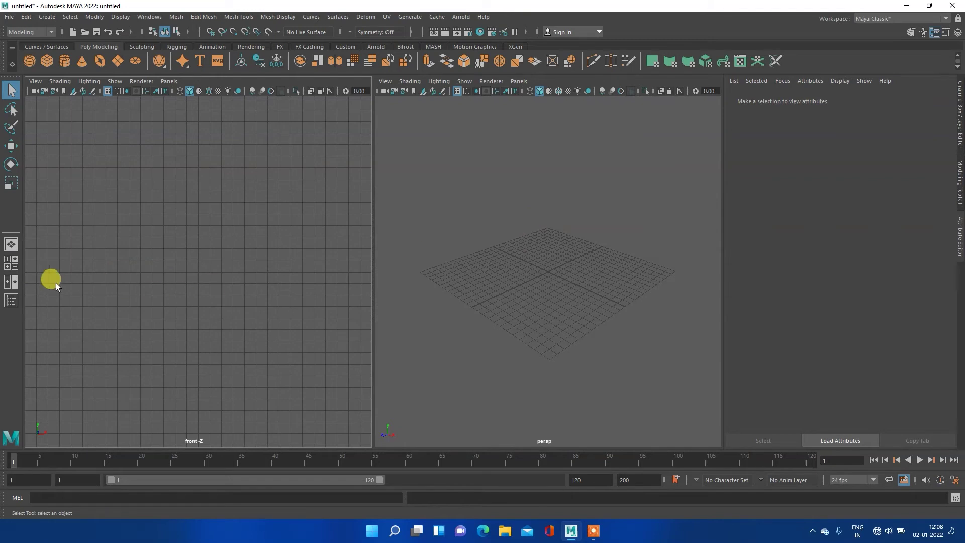
left_click(11, 244)
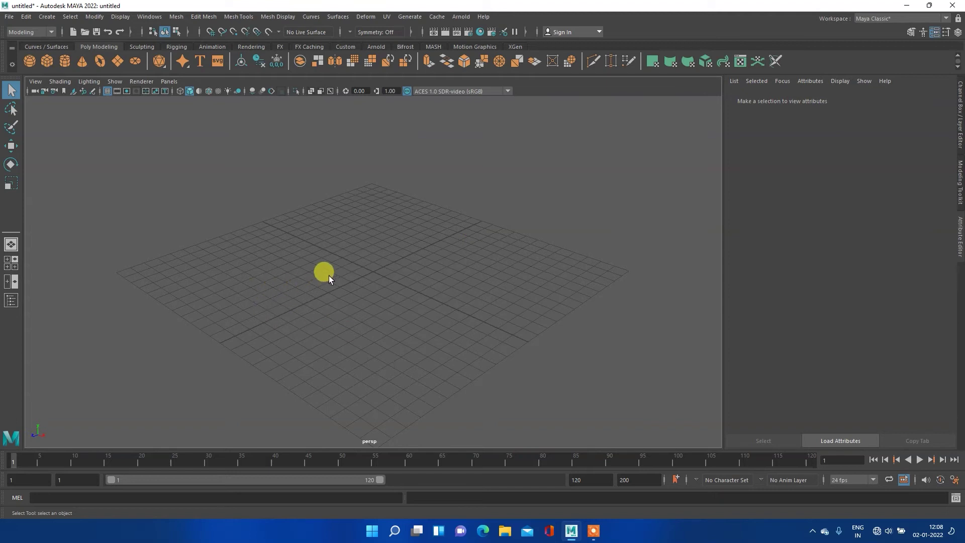
Orbit the perspective camera around the empty grid and zoom in and out.
mouse_move(244, 303)
left_mouse_down("alt")
mouse_move(347, 320)
mouse_move(385, 261)
mouse_move(384, 308)
mouse_move(300, 321)
mouse_move(491, 267)
mouse_move(396, 268)
mouse_move(393, 285)
mouse_move(437, 258)
mouse_move(399, 273)
mouse_move(390, 291)
mouse_move(411, 315)
left_mouse_up("alt")
scroll(406, 315, "down", 5)
scroll(406, 315, "up", 2)
scroll(406, 314, "up", 3)
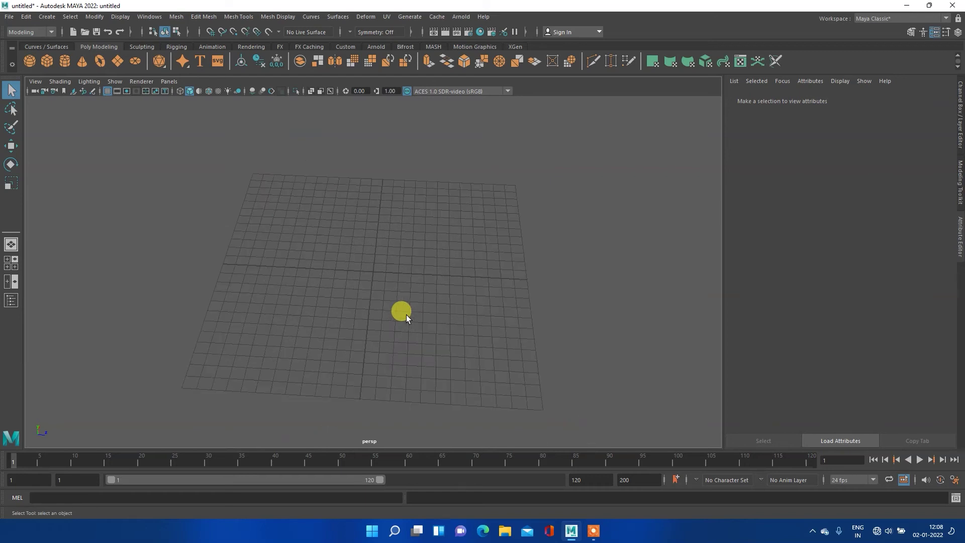
scroll(363, 311, "up", 3)
scroll(364, 311, "up", 2)
scroll(364, 310, "down", 4)
scroll(364, 311, "up", 3)
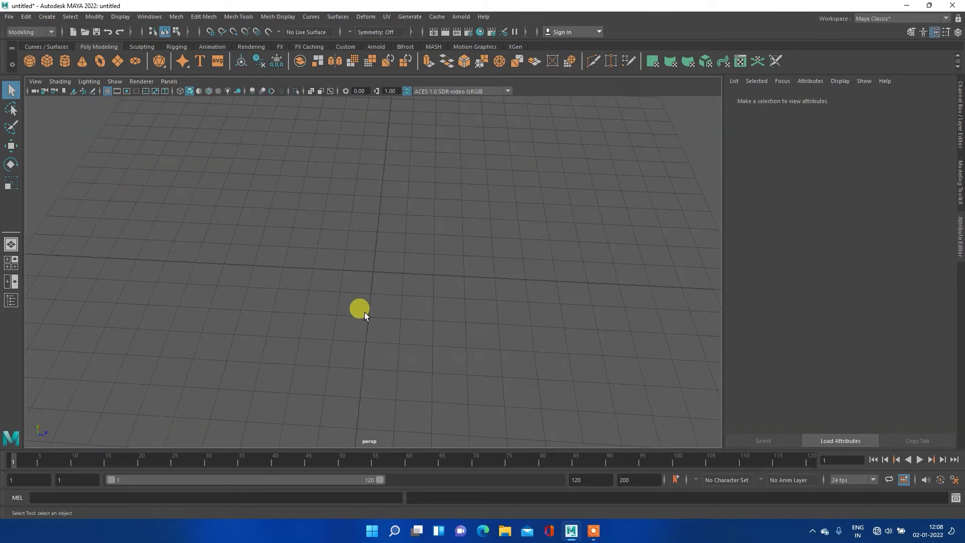
scroll(364, 312, "down", 5)
Tilt the perspective view and dolly the camera closer to the grid.
mouse_move(364, 312)
left_mouse_down("alt")
mouse_move(360, 351)
mouse_move(373, 330)
left_mouse_up("alt")
scroll(372, 330, "up", 3)
scroll(372, 330, "down", 5)
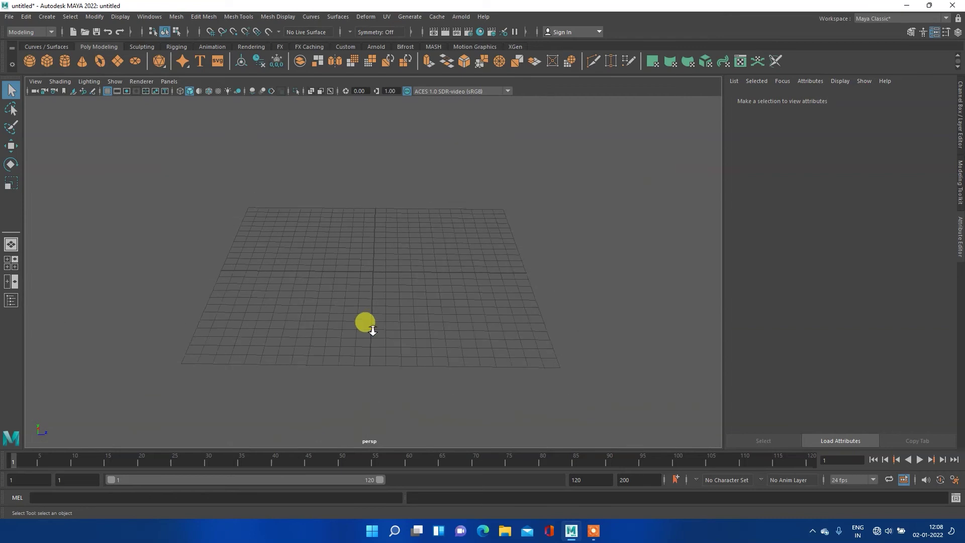
left_click_drag(378, 330, 209, 351, "alt")
mouse_move(210, 351)
right_mouse_down("alt")
mouse_move(523, 308)
mouse_move(265, 323)
mouse_move(287, 299)
mouse_move(618, 300)
mouse_move(237, 327)
mouse_move(593, 355)
mouse_move(243, 345)
mouse_move(441, 332)
mouse_move(534, 345)
mouse_move(312, 360)
mouse_move(530, 347)
mouse_move(456, 349)
right_mouse_up("alt")
mouse_move(456, 349)
left_mouse_down("alt")
mouse_move(379, 360)
mouse_move(520, 338)
mouse_move(668, 331)
mouse_move(341, 362)
mouse_move(316, 325)
mouse_move(402, 274)
mouse_move(373, 370)
mouse_move(405, 360)
mouse_move(361, 355)
left_mouse_up("alt")
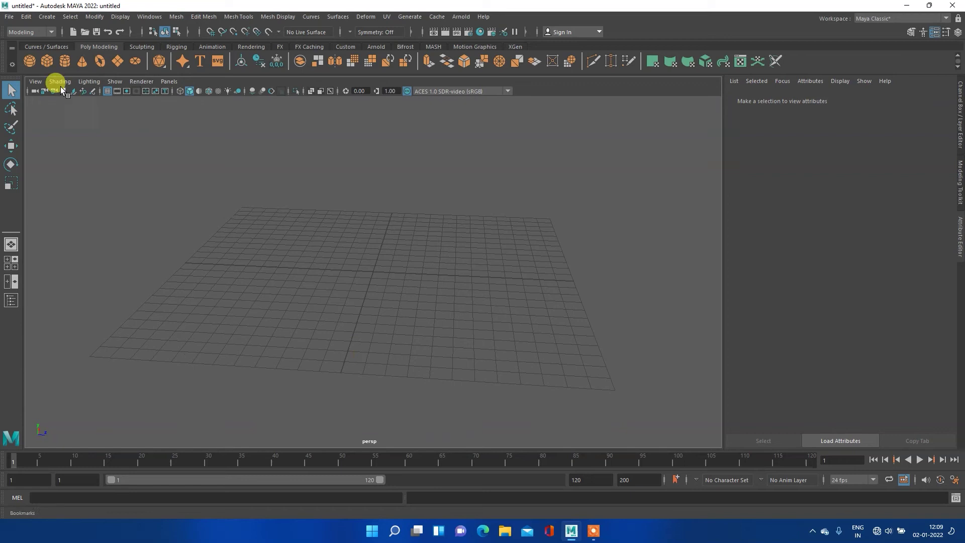
With the Modeling menu set active, save the empty scene to the Desktop as home model.mb.
left_click(52, 32)
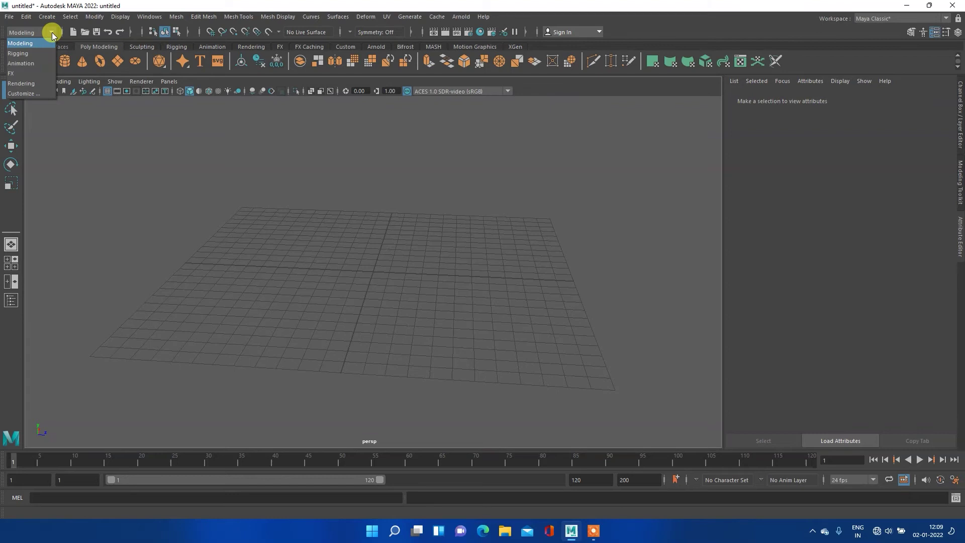
left_click(28, 44)
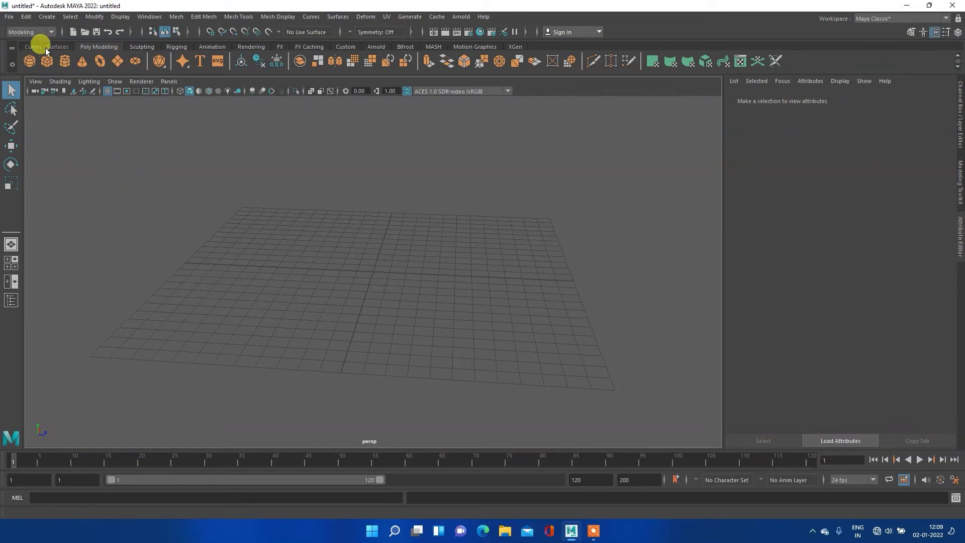
left_click(9, 16)
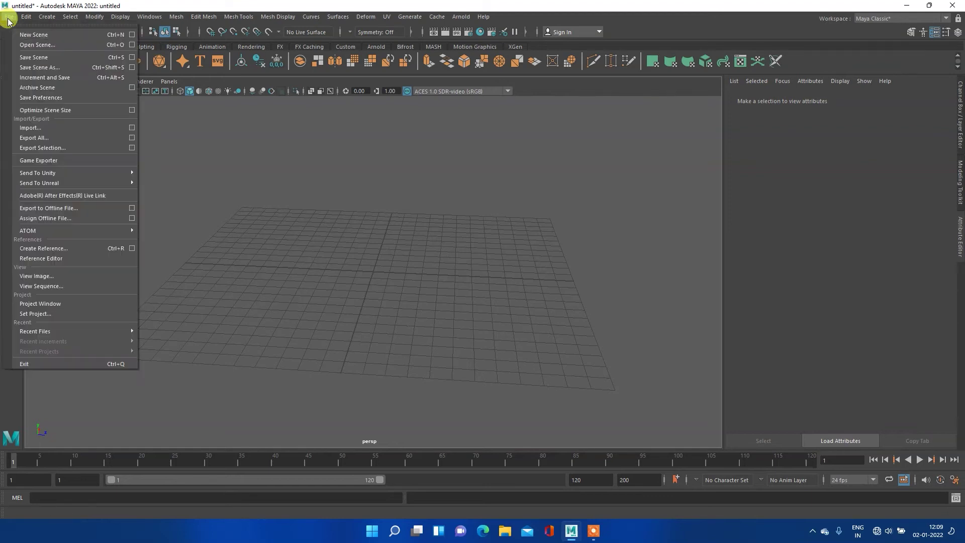
left_click(40, 57)
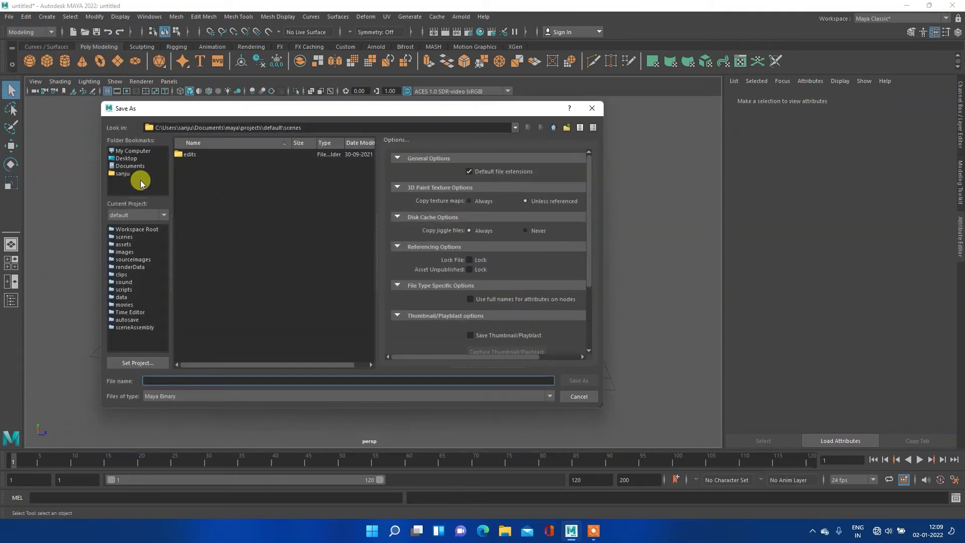
left_click(126, 158)
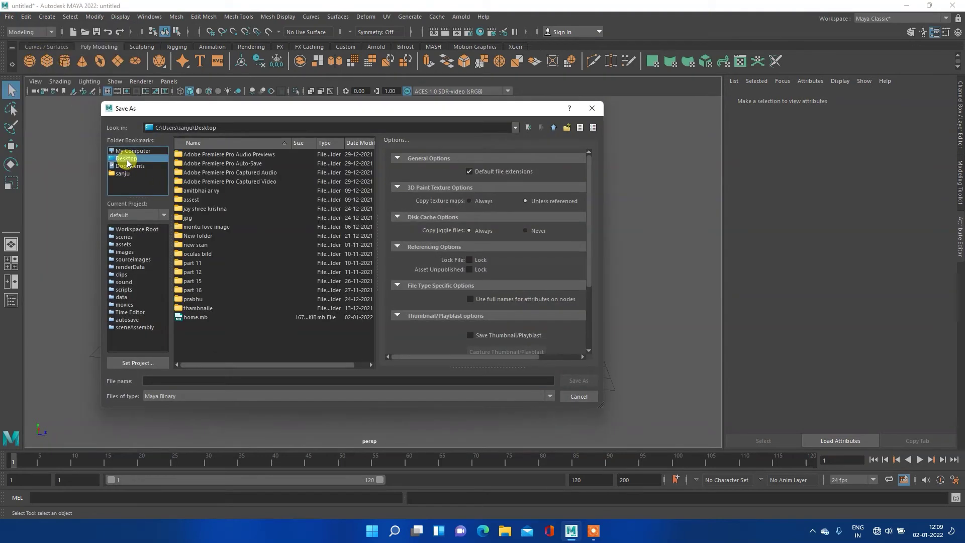
left_click(157, 381)
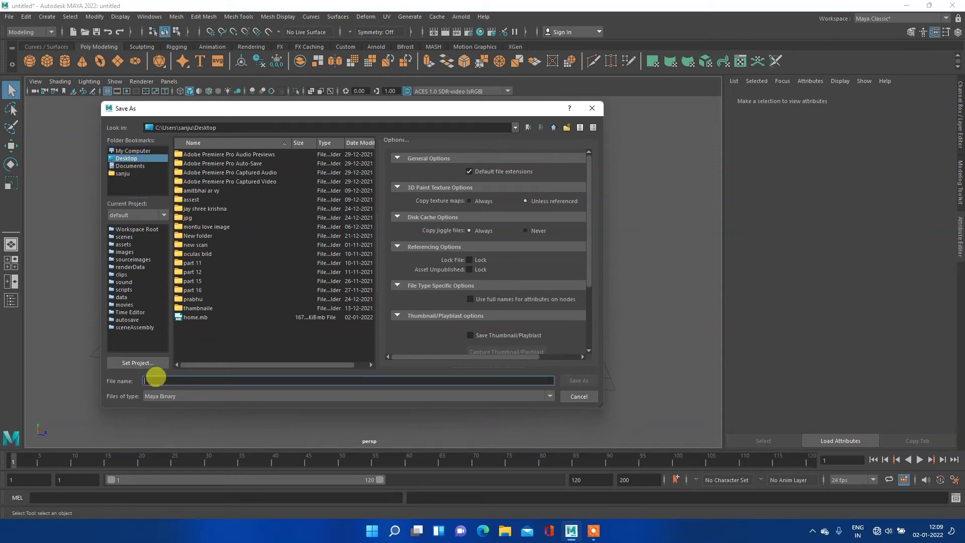
type("home model")
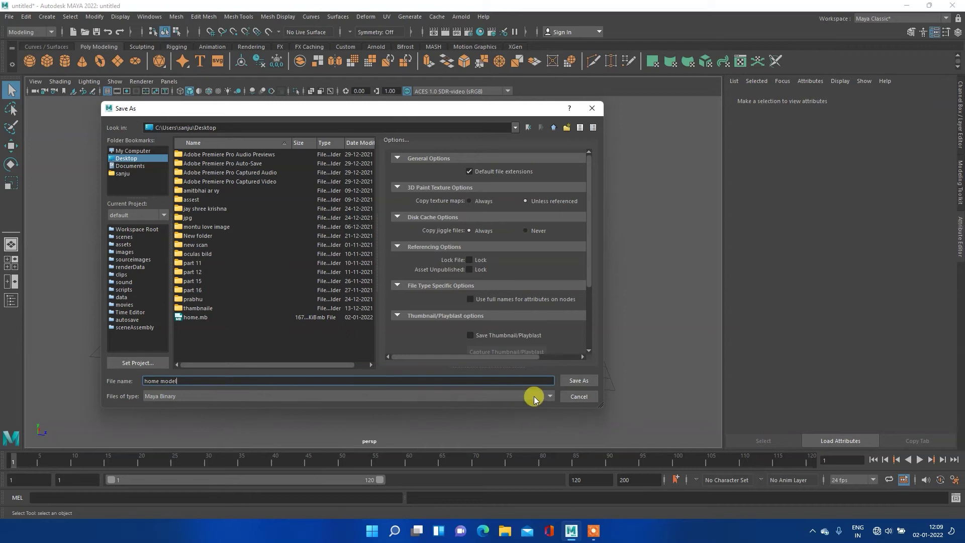
left_click(564, 382)
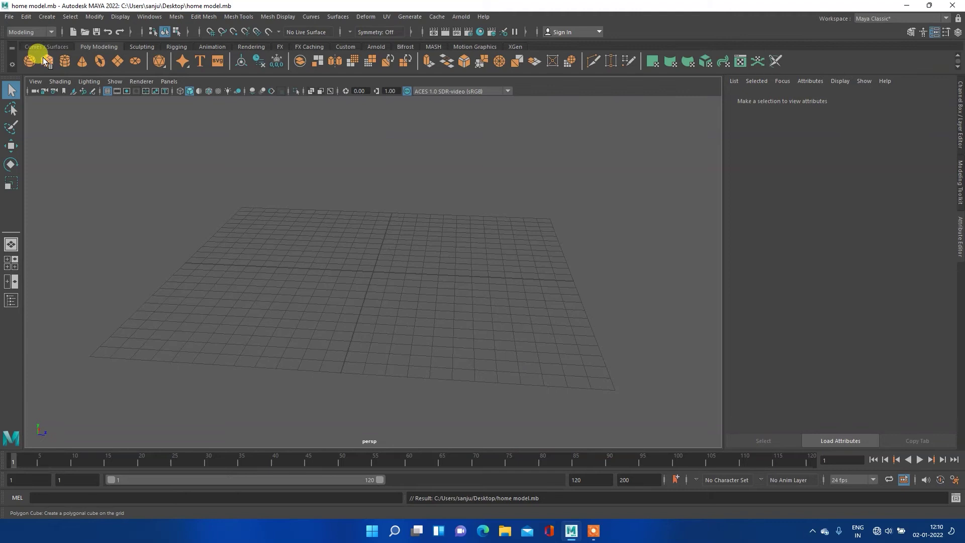
Create a polygon cube, pCube1, at the grid centre and show the four-view layout.
left_click(48, 33)
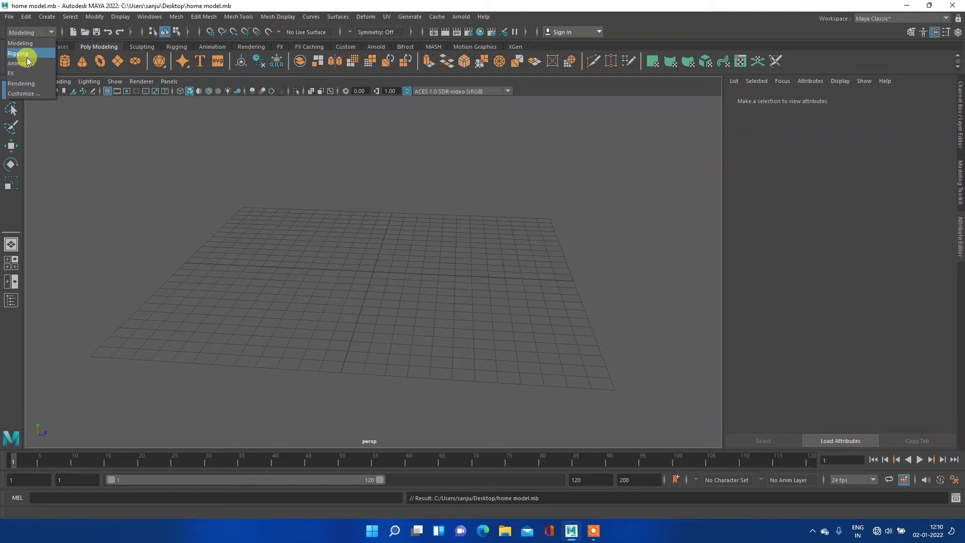
left_click(20, 43)
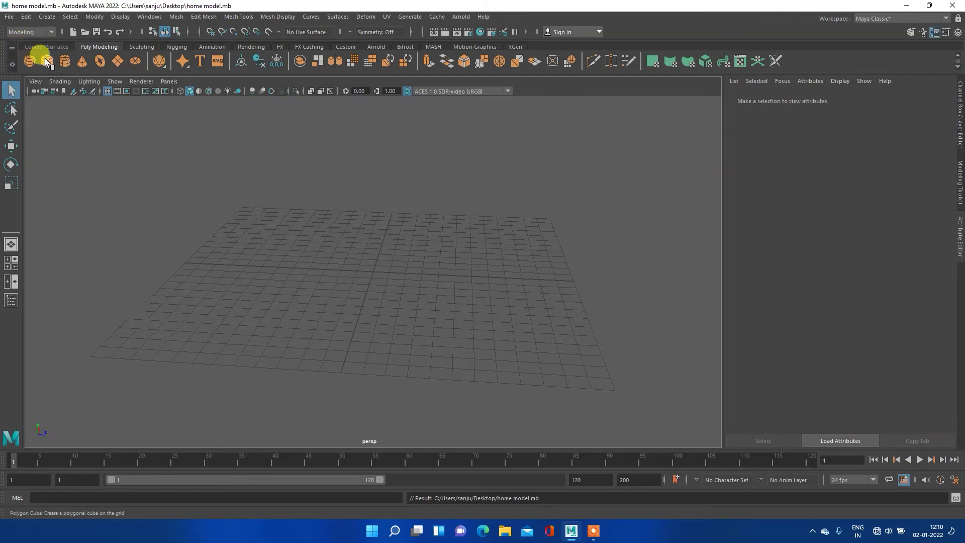
left_click(59, 48)
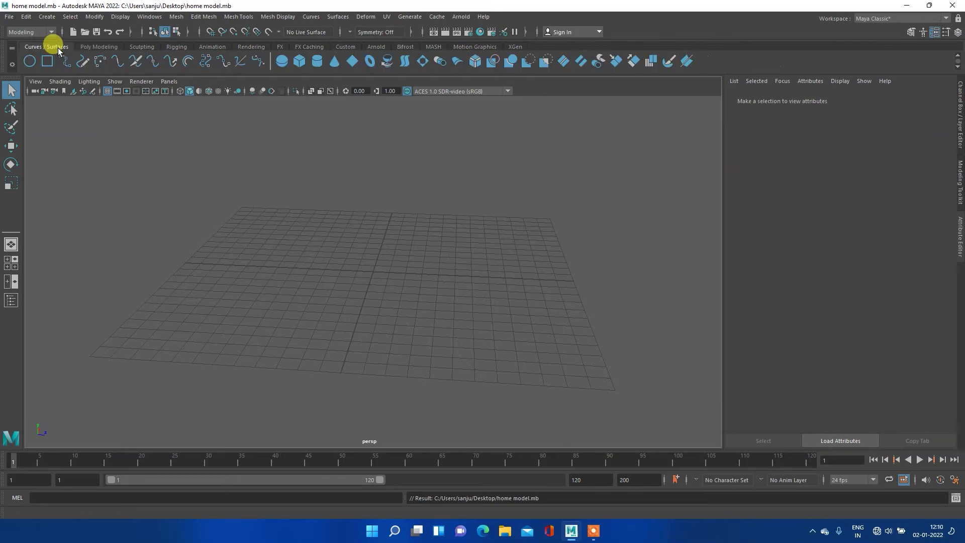
left_click(105, 45)
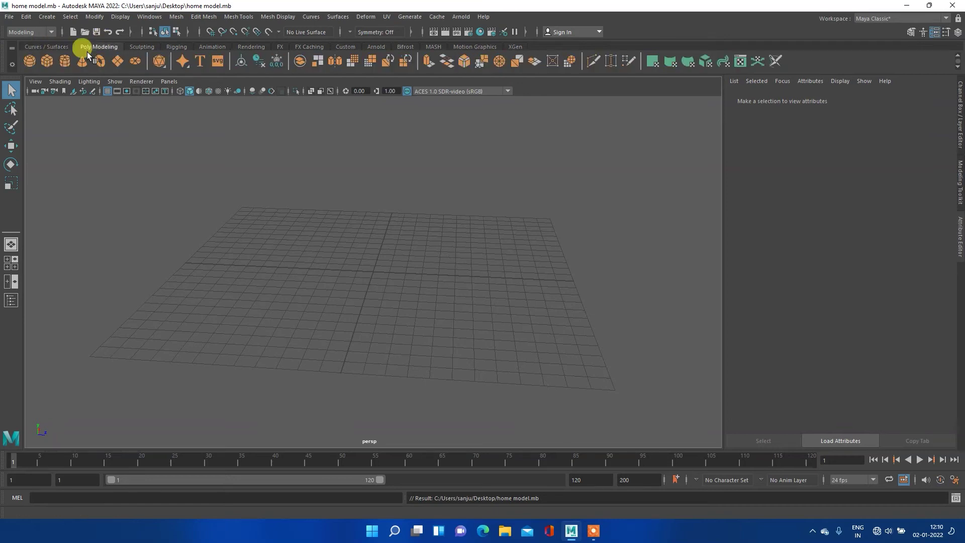
left_click(49, 63)
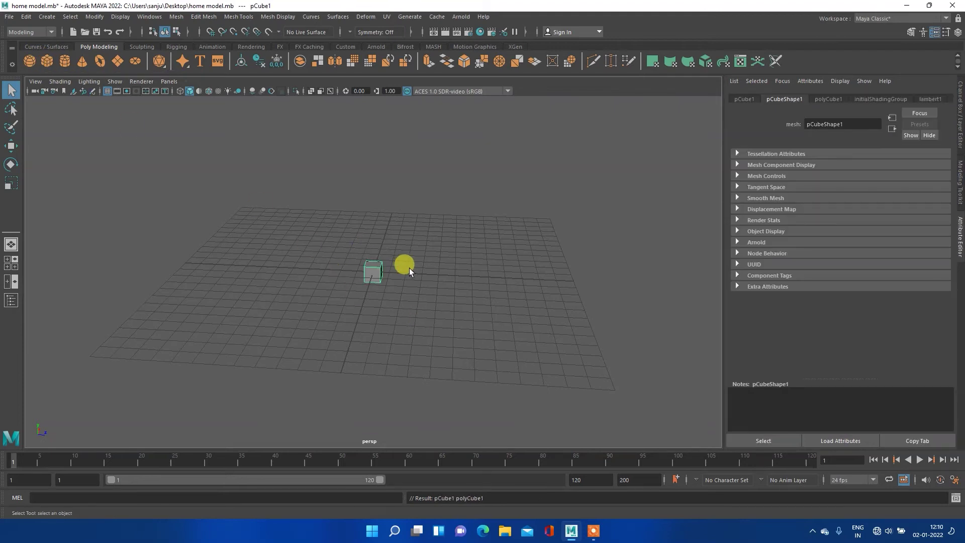
key("space")
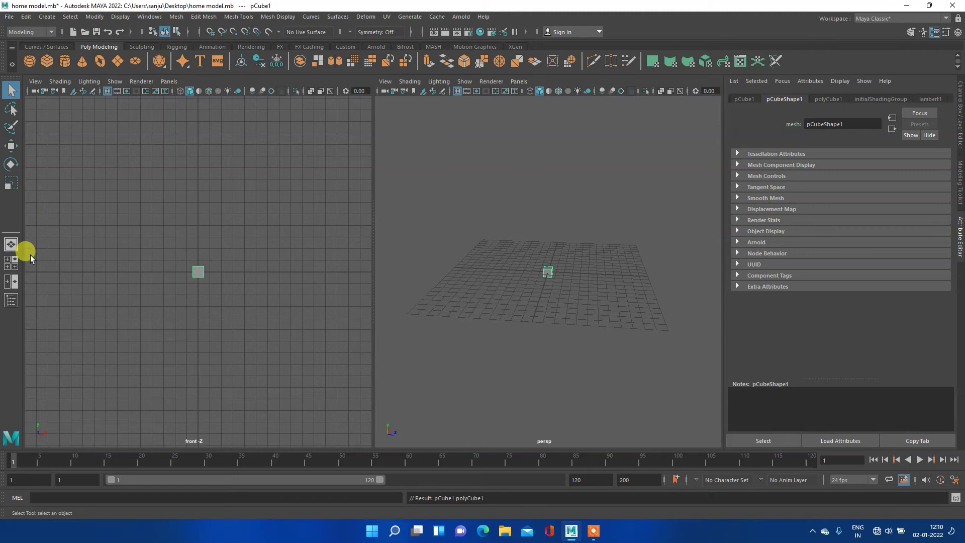
left_click(9, 261)
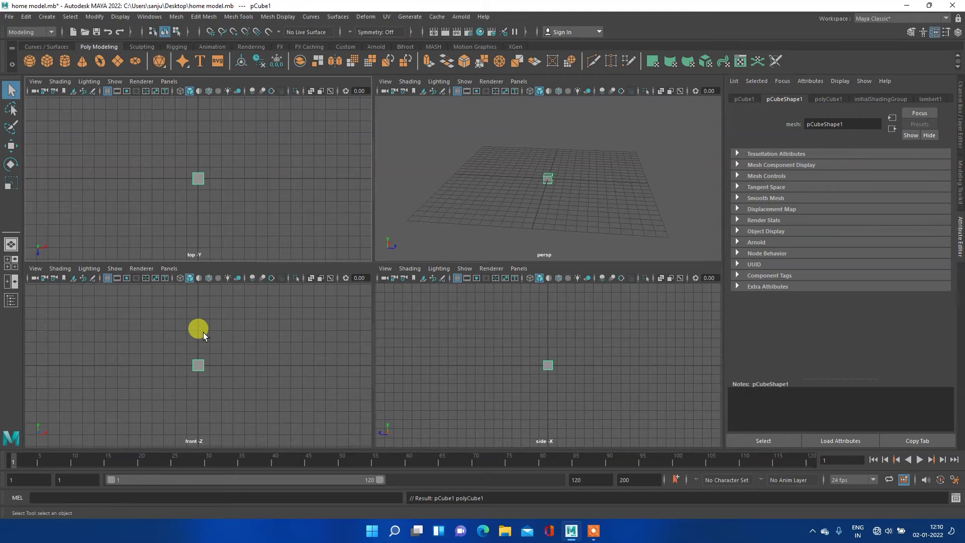
Maximise the front orthographic view and pan it to frame pCube1.
key("space")
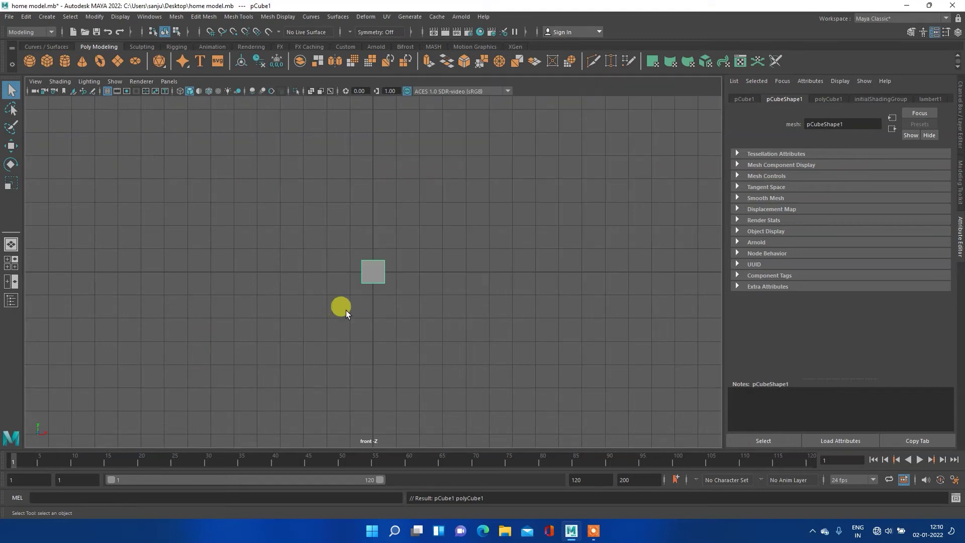
key("space")
mouse_move(466, 205)
middle_mouse_down("alt")
mouse_move(459, 310)
mouse_move(452, 265)
mouse_move(459, 284)
middle_mouse_up("alt")
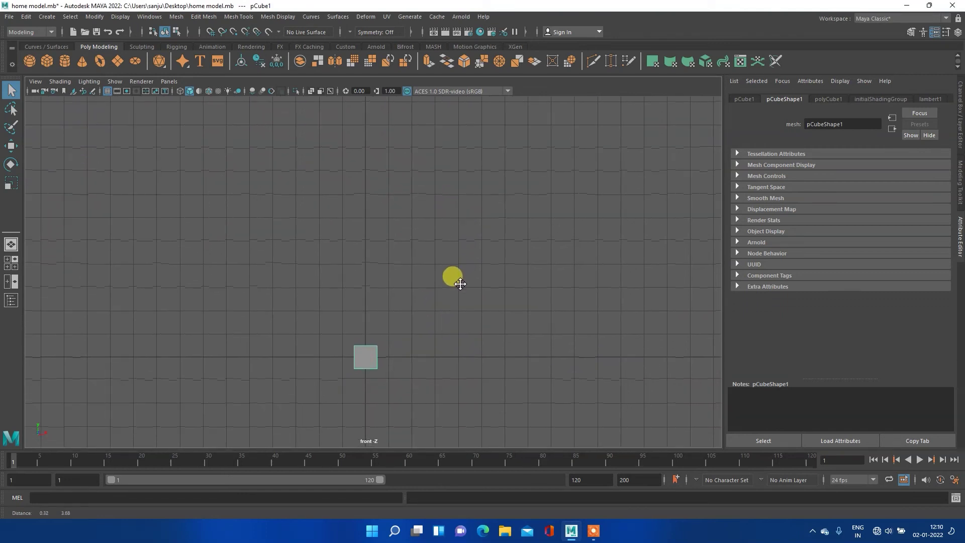
left_click_drag(459, 285, 454, 301, "alt")
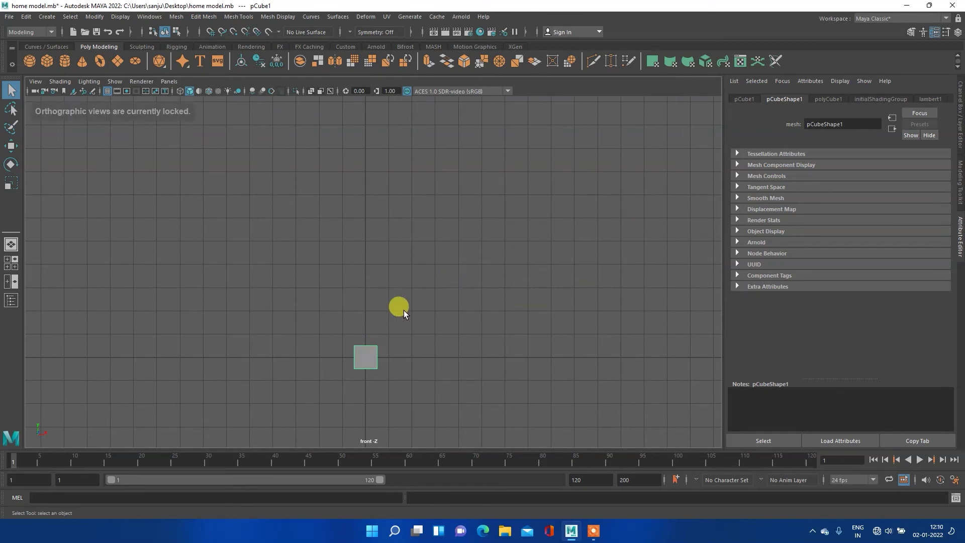
mouse_move(405, 291)
middle_mouse_down("alt")
mouse_move(403, 324)
mouse_move(436, 222)
mouse_move(423, 226)
mouse_move(418, 308)
mouse_move(417, 300)
middle_mouse_up("alt")
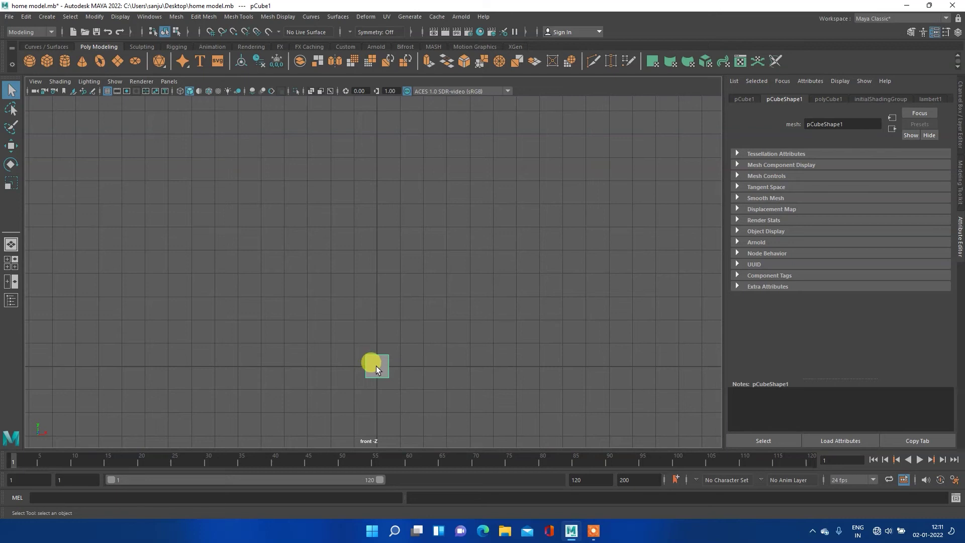
key("w")
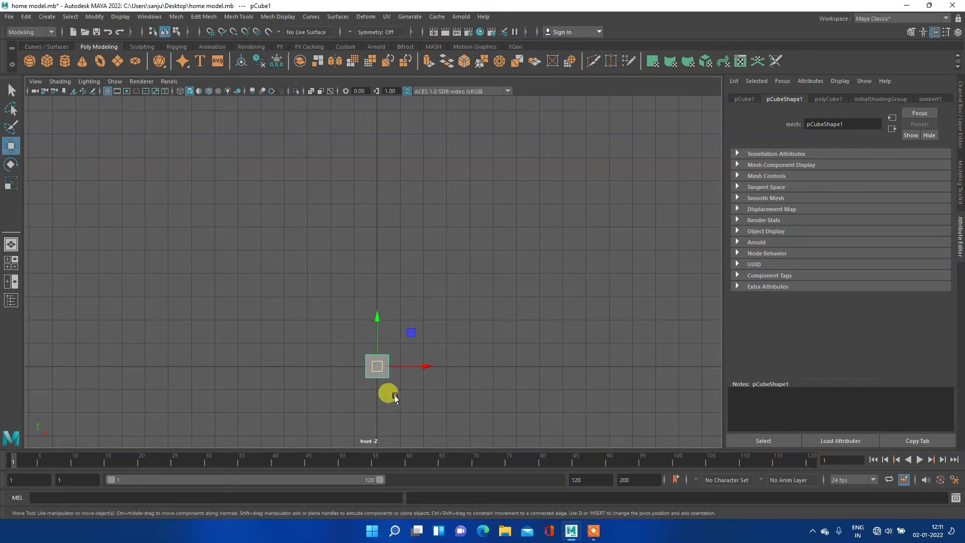
Raise the cube along Y, then try trial scales and undo them.
mouse_move(382, 337)
left_mouse_down()
mouse_move(378, 138)
mouse_move(344, 306)
mouse_move(352, 214)
left_mouse_up()
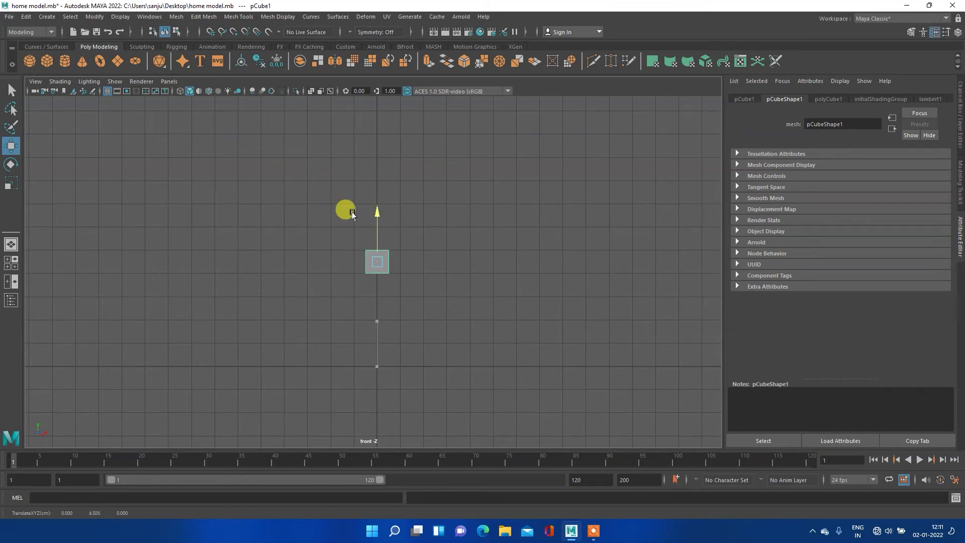
key("r")
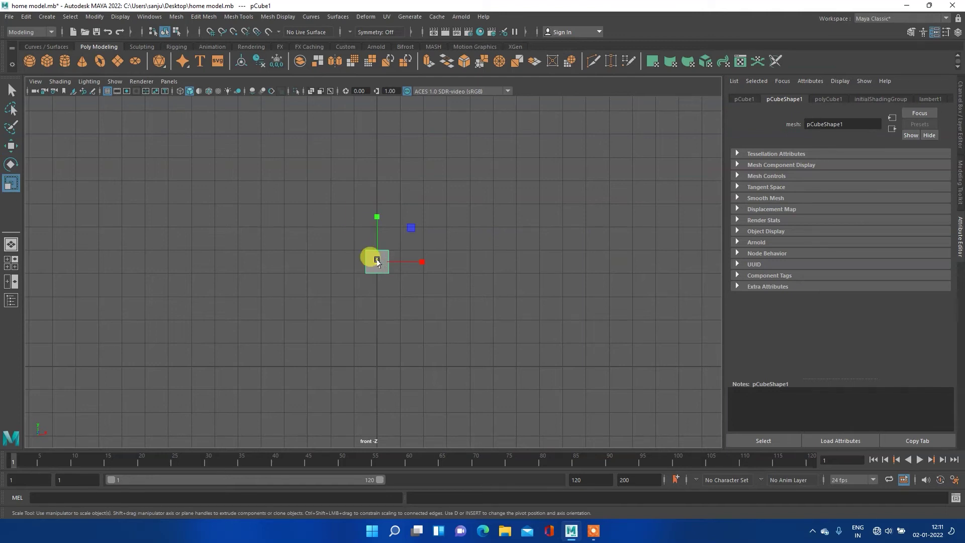
left_click_drag(374, 261, 455, 295)
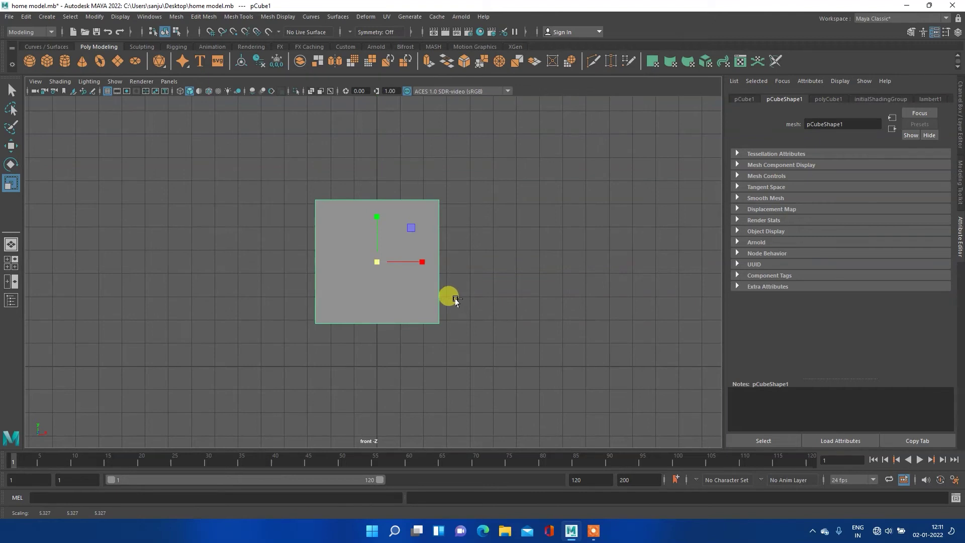
key("ctrl+z")
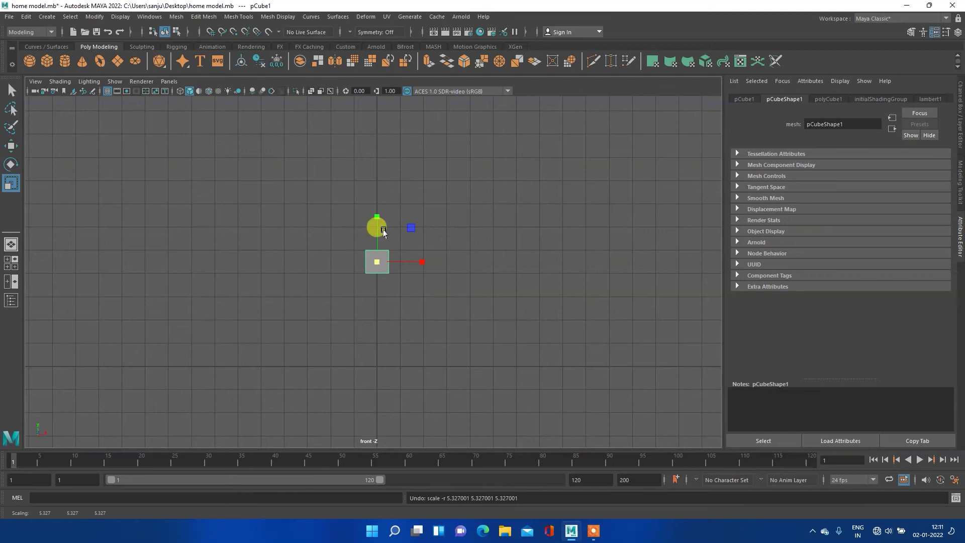
left_click_drag(377, 217, 378, 128)
left_click_drag(422, 262, 495, 262)
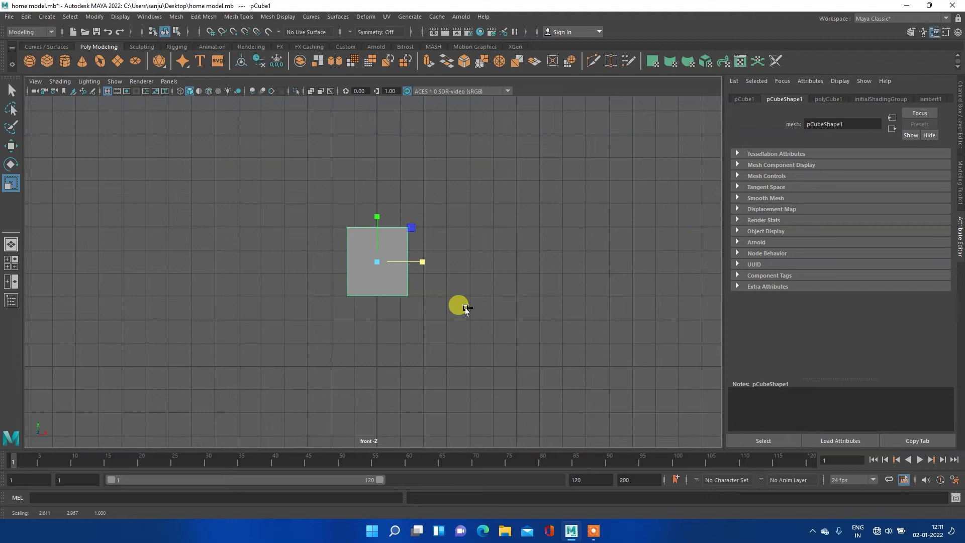
key("ctrl+z")
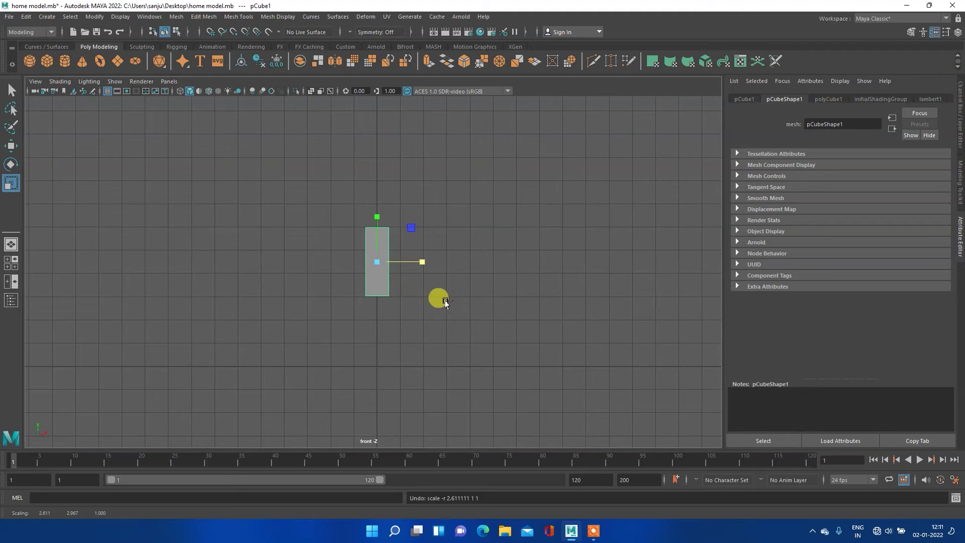
key("ctrl+z")
In the maximised perspective view, stretch the cube along Y, Z and X, undoing the last scale.
key("space")
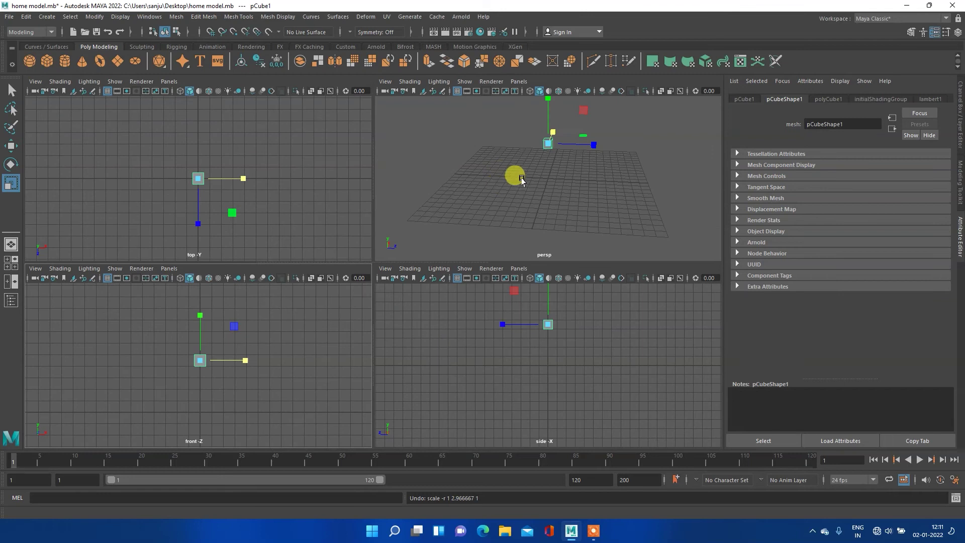
key("space")
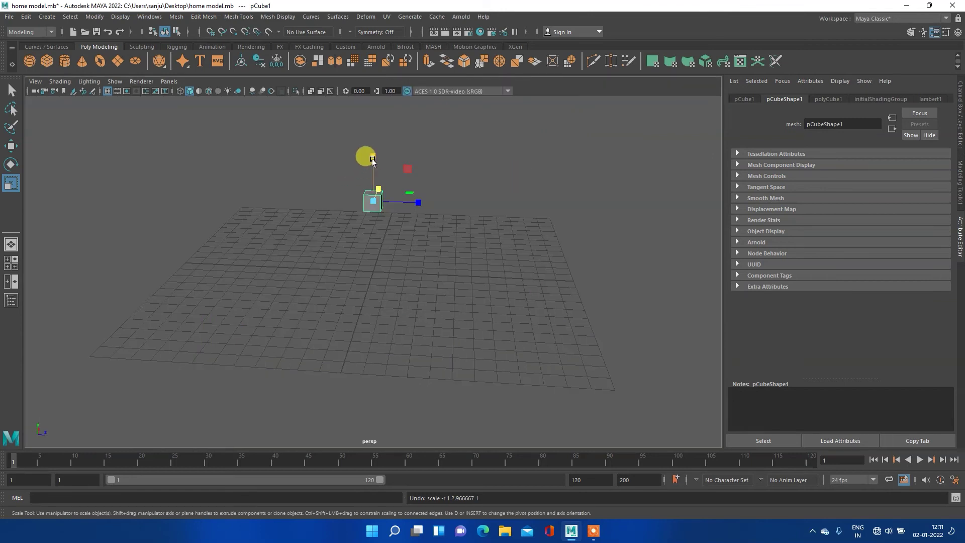
left_click_drag(372, 160, 370, 103)
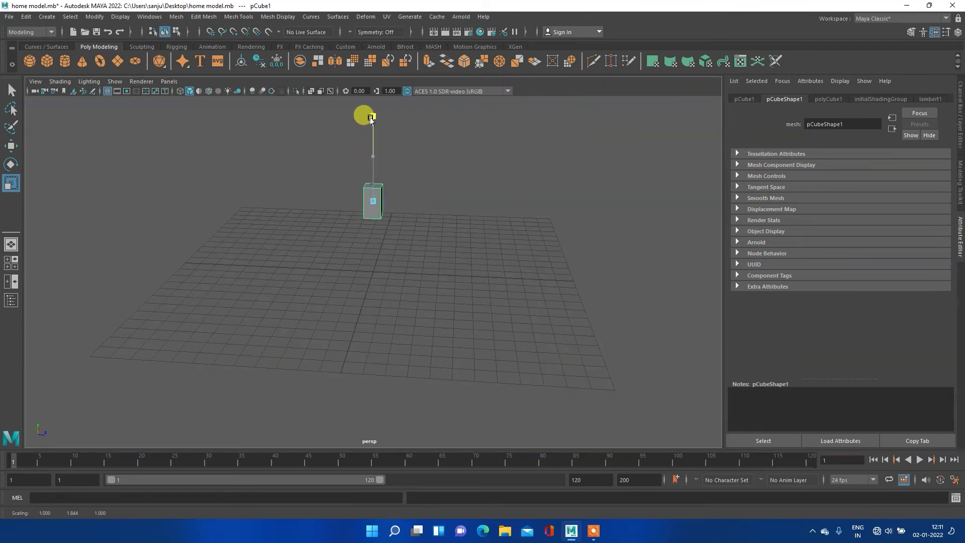
left_click_drag(418, 203, 442, 208)
mouse_move(491, 232)
left_mouse_down("alt")
mouse_move(411, 255)
mouse_move(390, 248)
left_mouse_up("alt")
left_click_drag(409, 211, 473, 210)
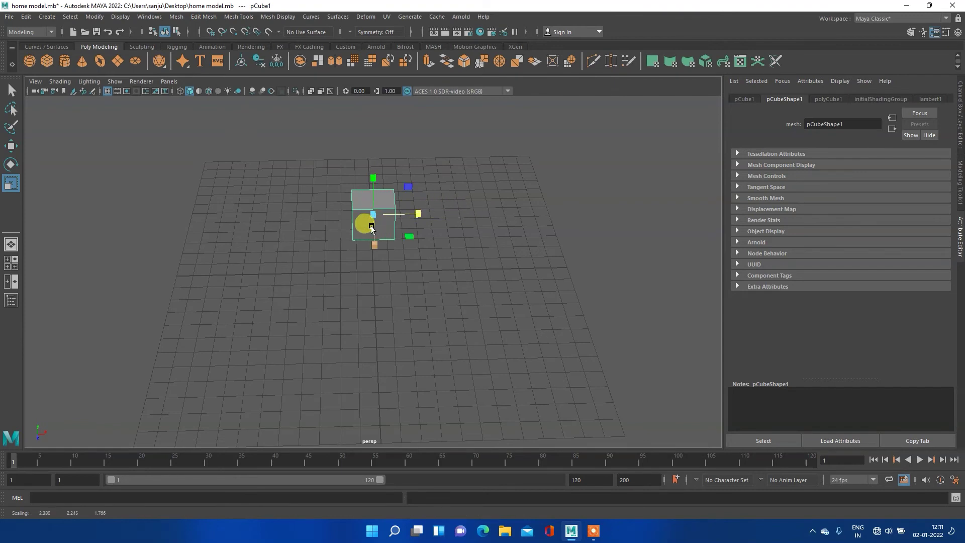
key("ctrl+z")
key("ctrl+z")
key("ctrl+z")
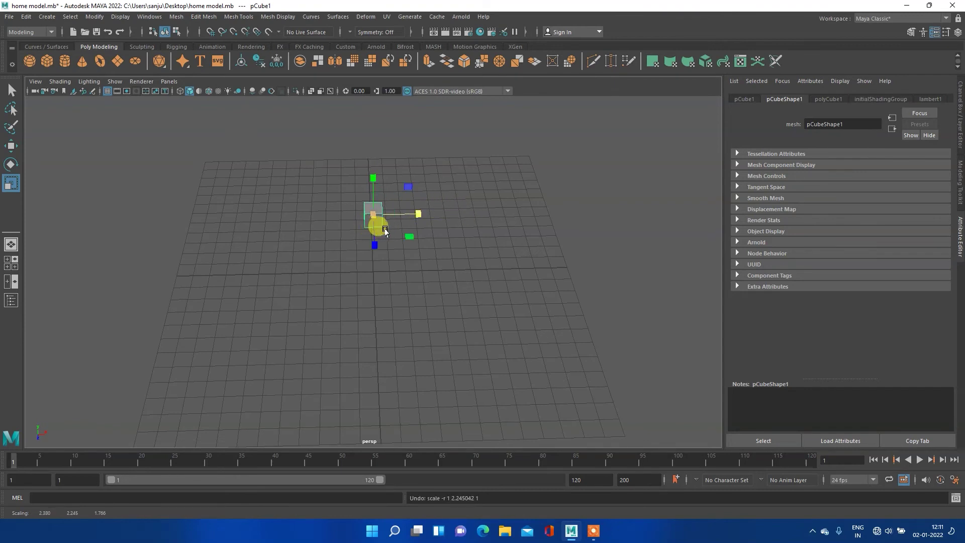
Uniformly scale the cube to about six times its size in the front view.
key("space")
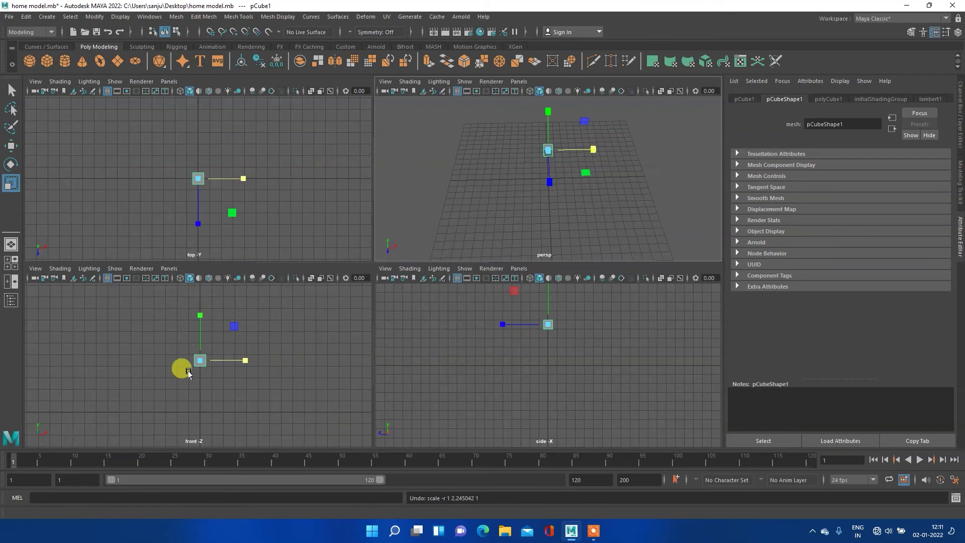
key("space")
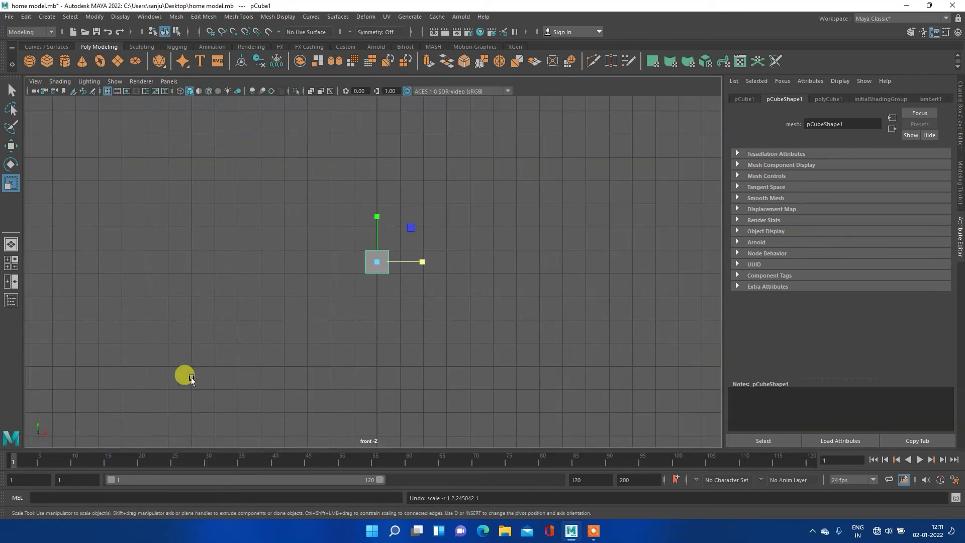
mouse_move(377, 262)
left_mouse_down()
mouse_move(484, 306)
mouse_move(538, 304)
left_mouse_up()
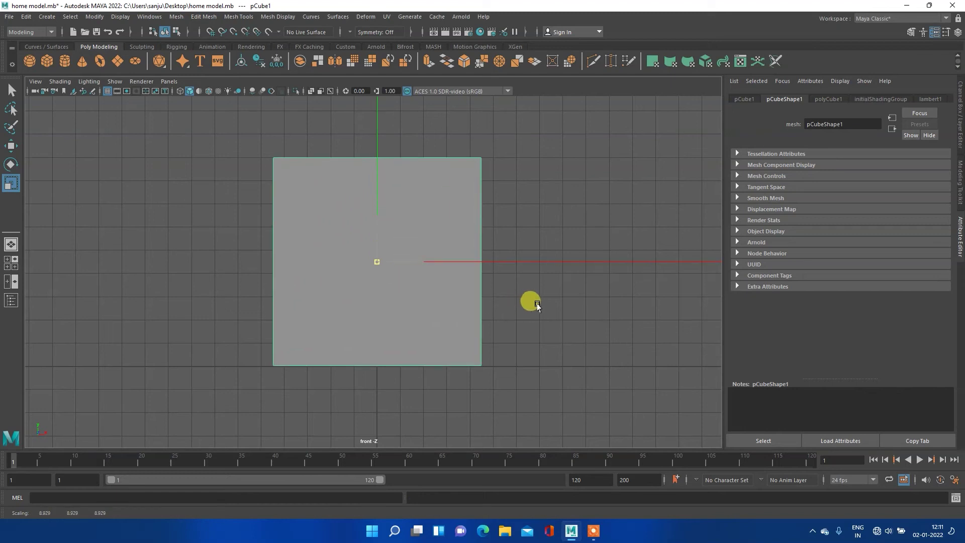
key("space")
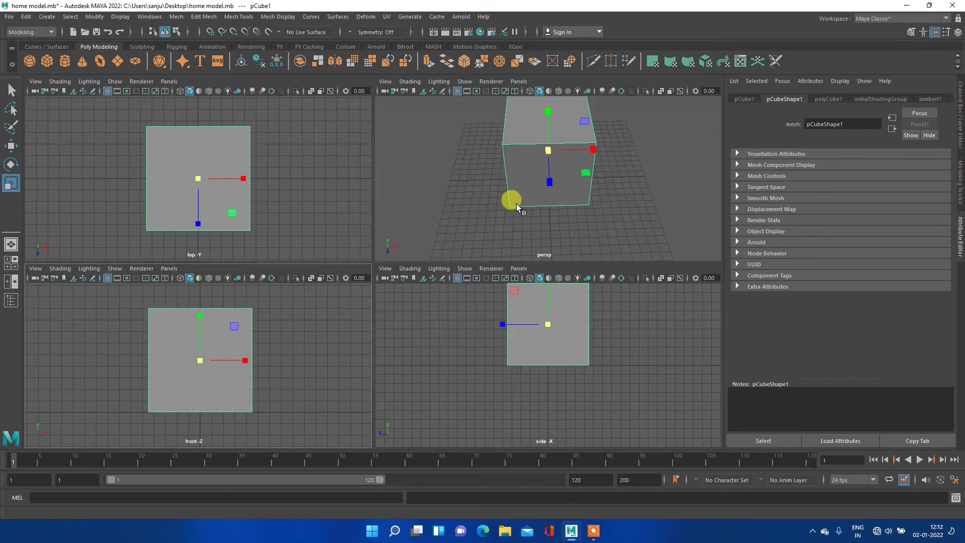
Enlarge the cube uniformly a bit more and zoom the view around it.
mouse_move(432, 197)
left_mouse_down("alt")
mouse_move(577, 168)
mouse_move(555, 190)
mouse_move(549, 147)
mouse_move(597, 149)
mouse_move(550, 147)
mouse_move(626, 171)
left_mouse_up("alt")
left_click_drag(641, 173, 657, 177)
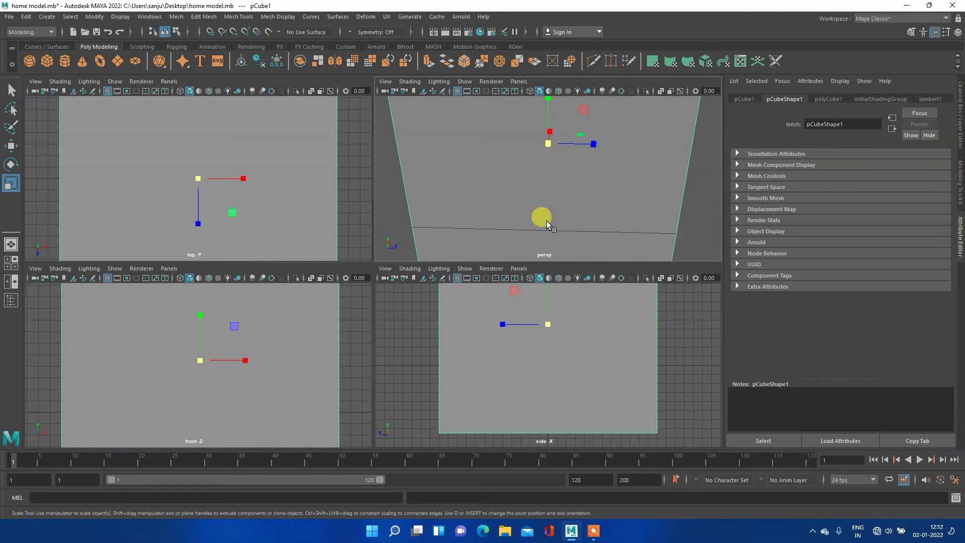
scroll(523, 216, "down", 5)
scroll(523, 217, "up", 2)
scroll(522, 218, "up", 2)
scroll(522, 217, "down", 3)
scroll(521, 217, "up", 1)
scroll(521, 217, "down", 1)
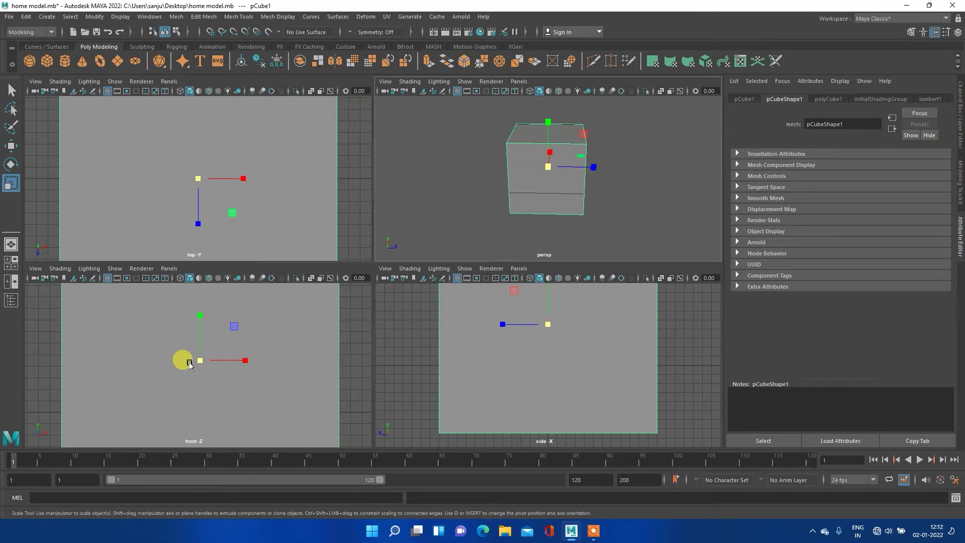
scroll(187, 361, "down", 3)
scroll(190, 362, "down", 1)
scroll(148, 195, "down", 3)
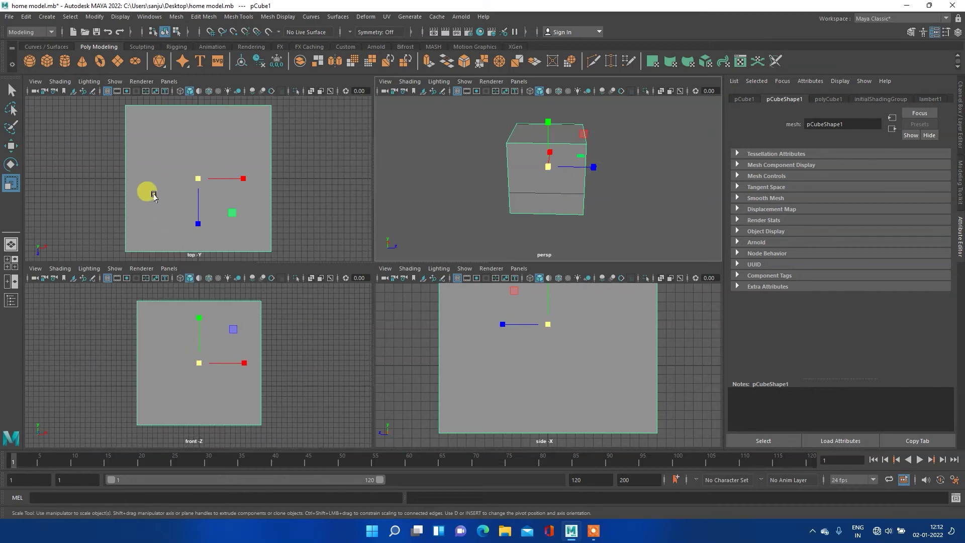
scroll(613, 351, "down", 3)
scroll(610, 350, "up", 1)
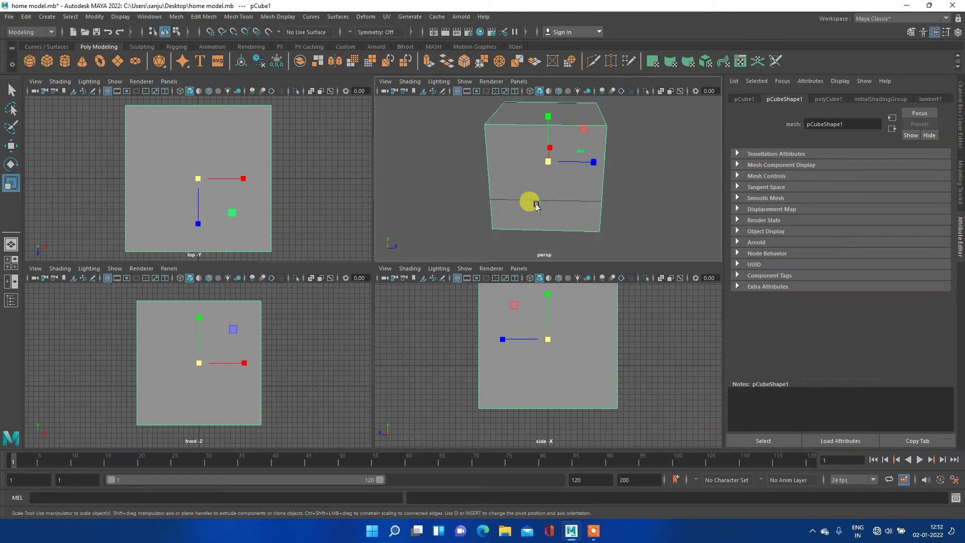
scroll(522, 200, "up", 3)
scroll(524, 198, "down", 3)
scroll(528, 201, "up", 3)
scroll(530, 202, "down", 3)
scroll(529, 203, "down", 2)
scroll(527, 202, "up", 1)
scroll(216, 217, "down", 2)
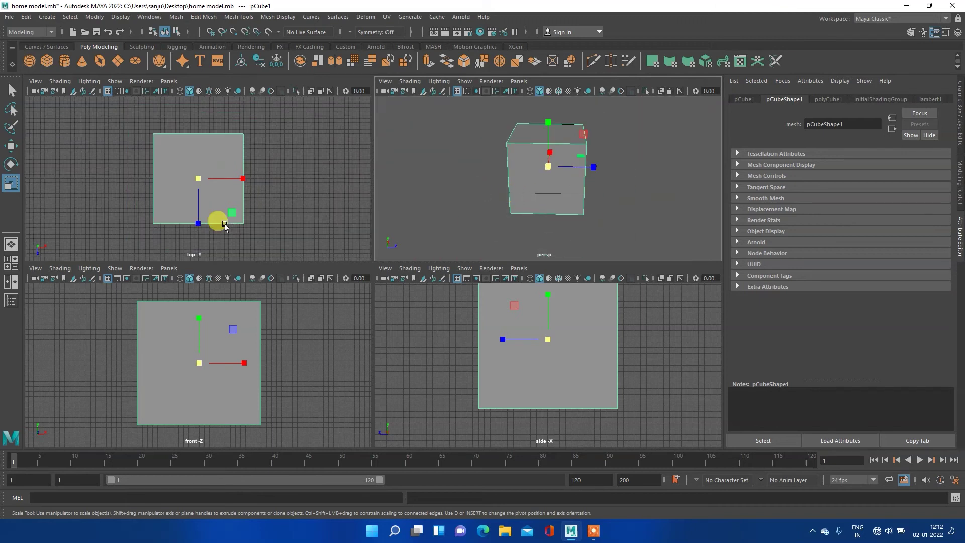
scroll(219, 220, "up", 3)
scroll(258, 371, "down", 1)
scroll(257, 370, "down", 1)
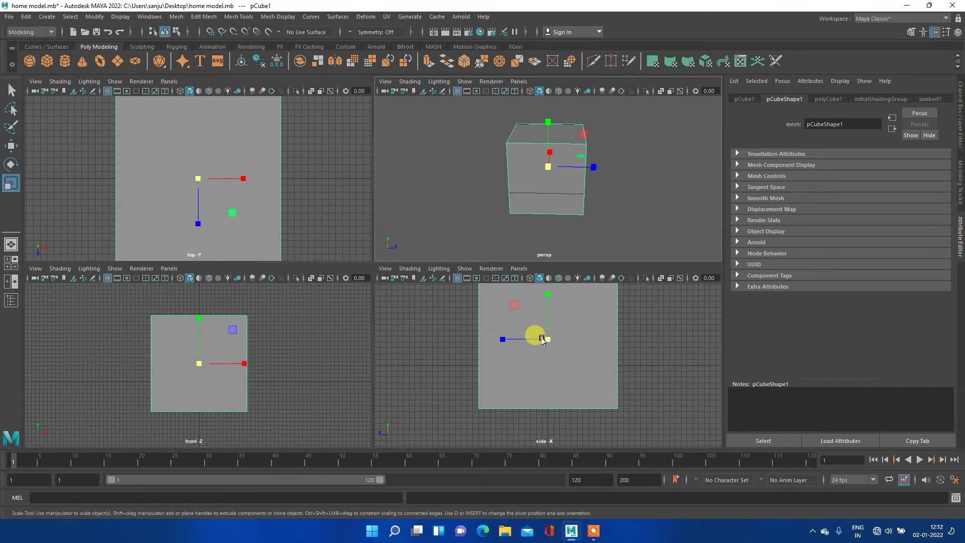
scroll(536, 334, "up", 1)
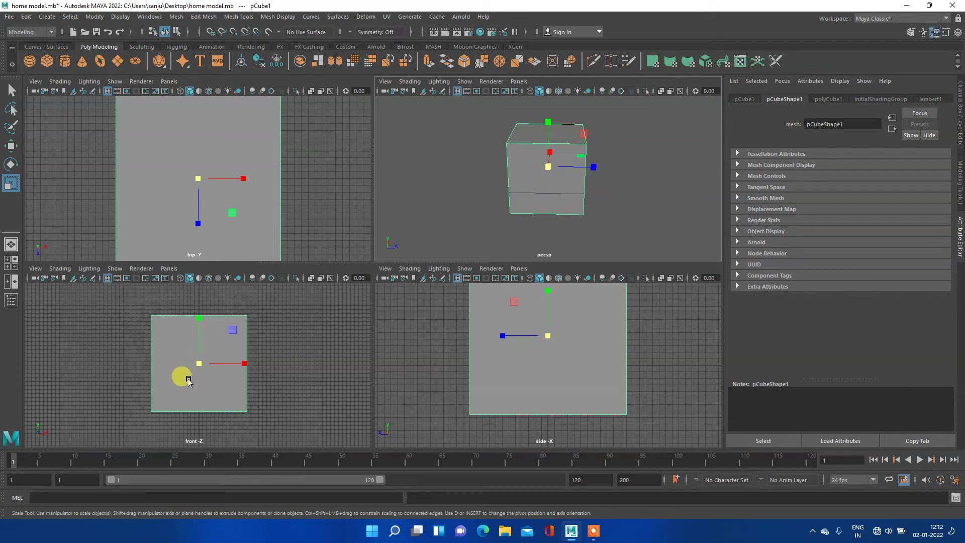
Move the cube straight up along Y so it sits higher.
key("w")
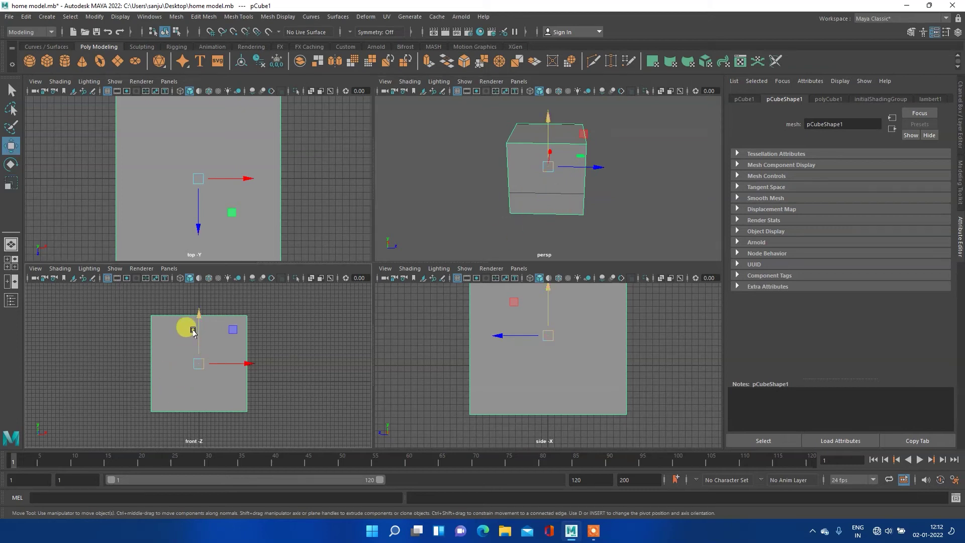
left_click_drag(191, 316, 201, 293)
mouse_move(524, 201)
left_mouse_down("alt")
mouse_move(556, 163)
mouse_move(529, 237)
mouse_move(502, 215)
mouse_move(512, 213)
left_mouse_up("alt")
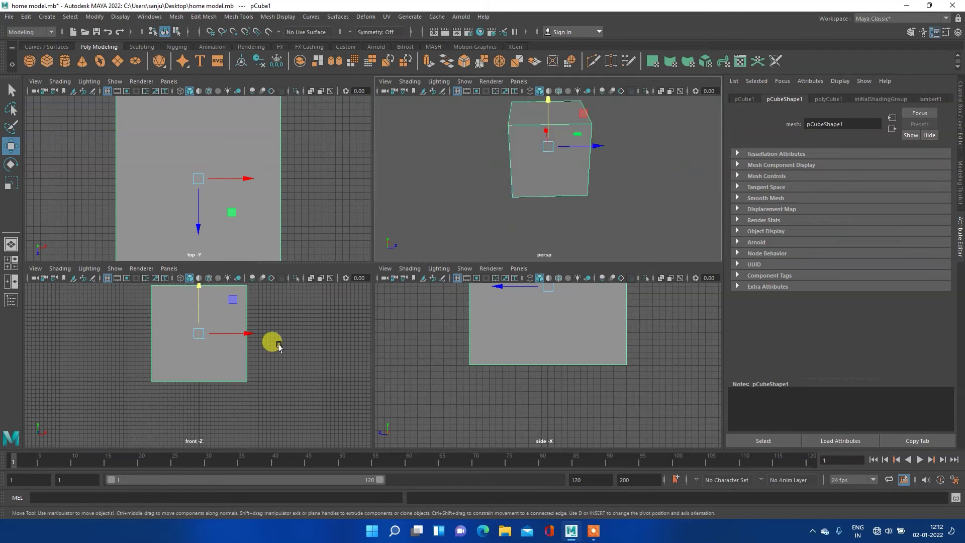
Maximise the front view and pan to frame the raised cube.
key("space")
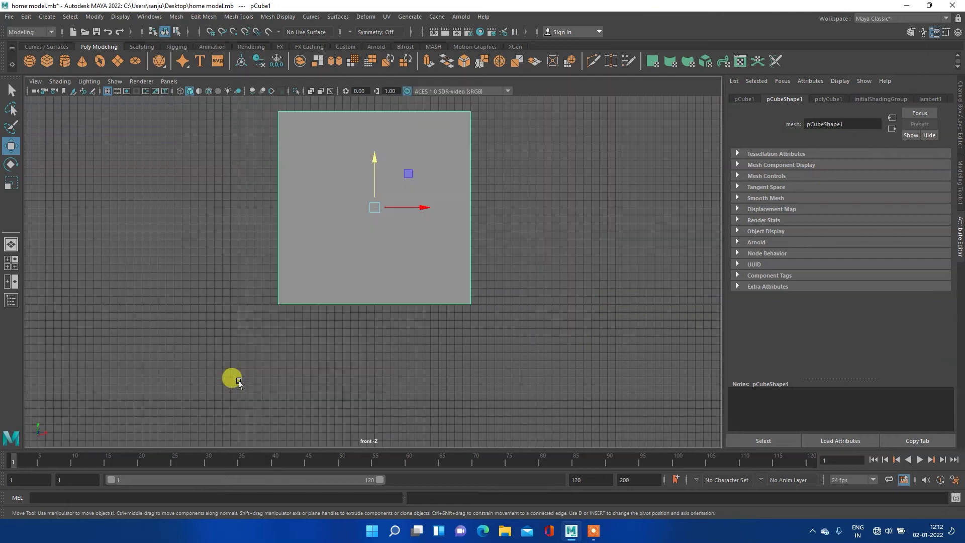
scroll(354, 145, "up", 2)
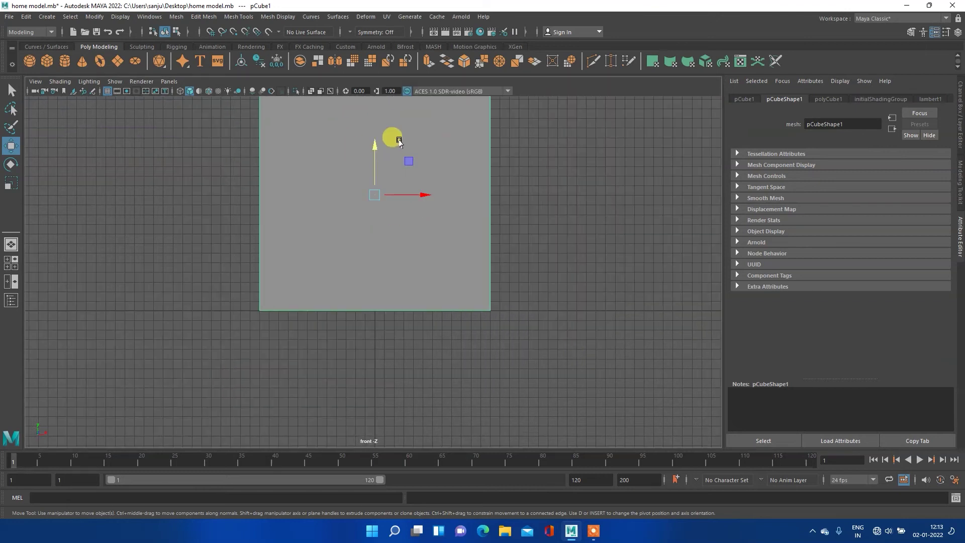
middle_click_drag(408, 135, 407, 217, "alt")
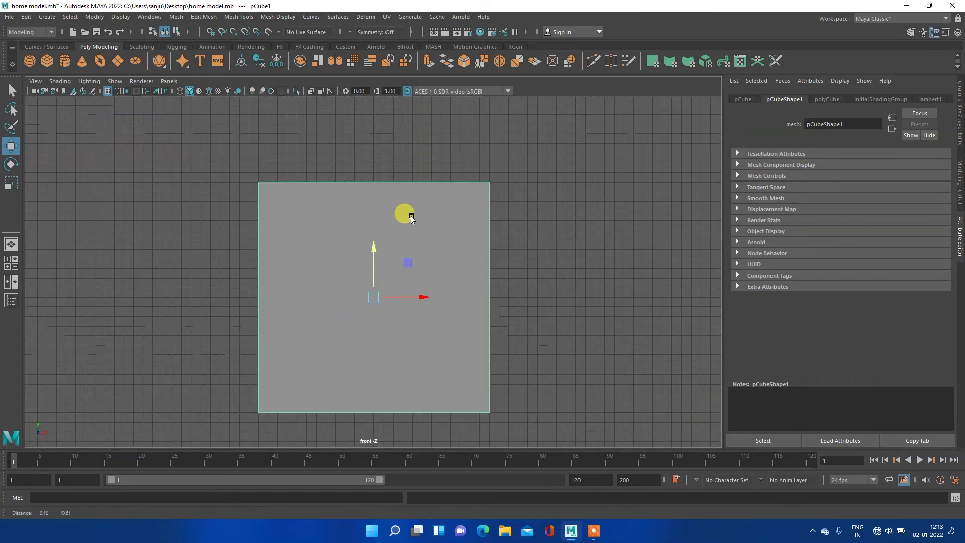
Switch pCube1 to Vertex mode from the right-click marking menu.
right_click(321, 213)
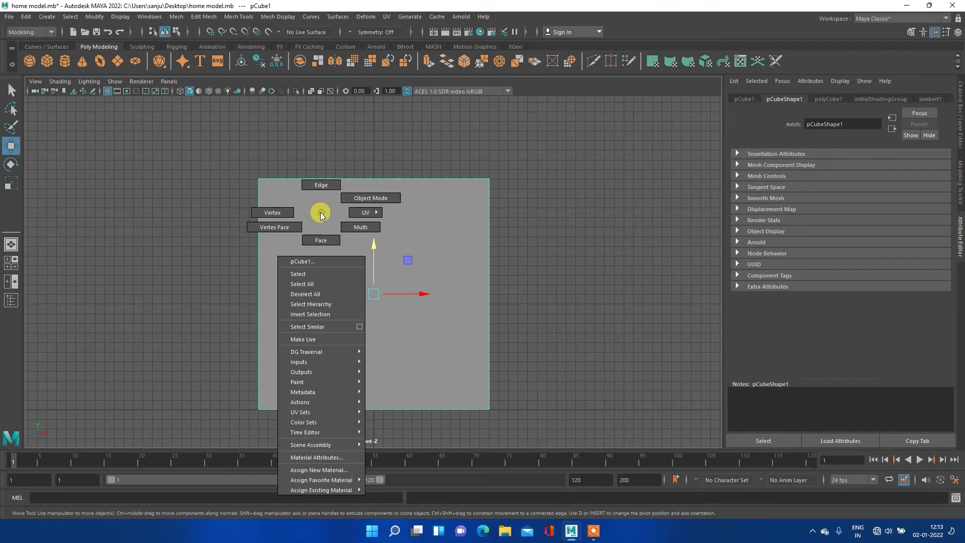
right_click_drag(321, 214, 280, 215)
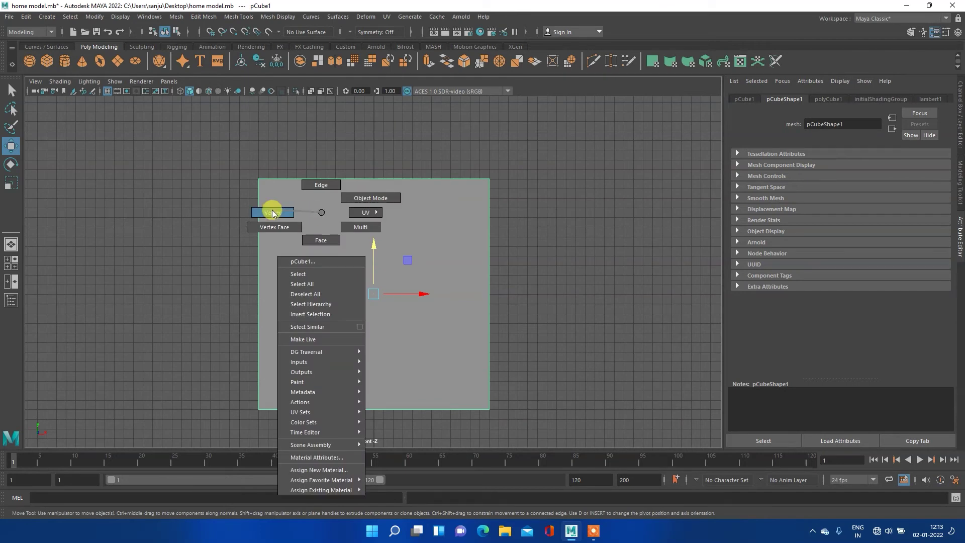
right_click_drag(273, 213, 263, 206)
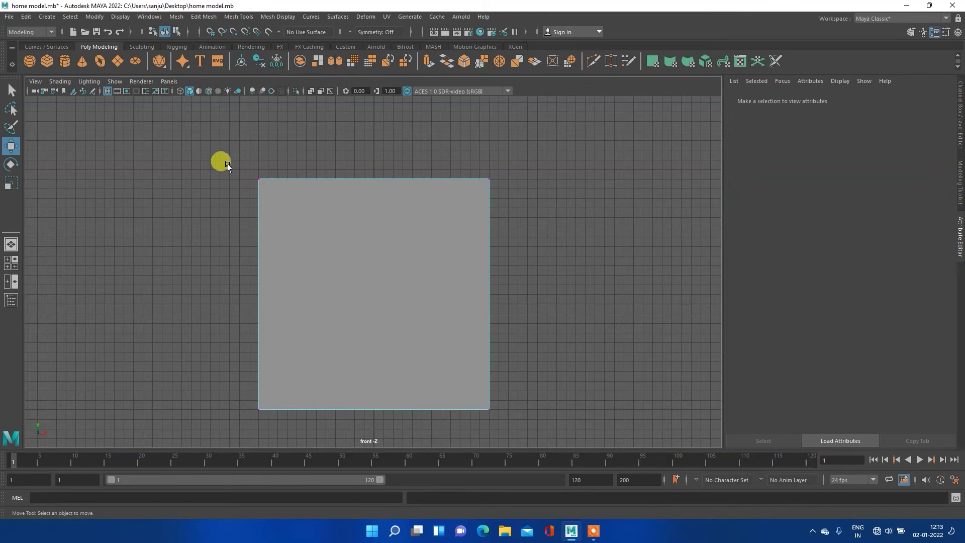
left_click_drag(208, 143, 527, 198)
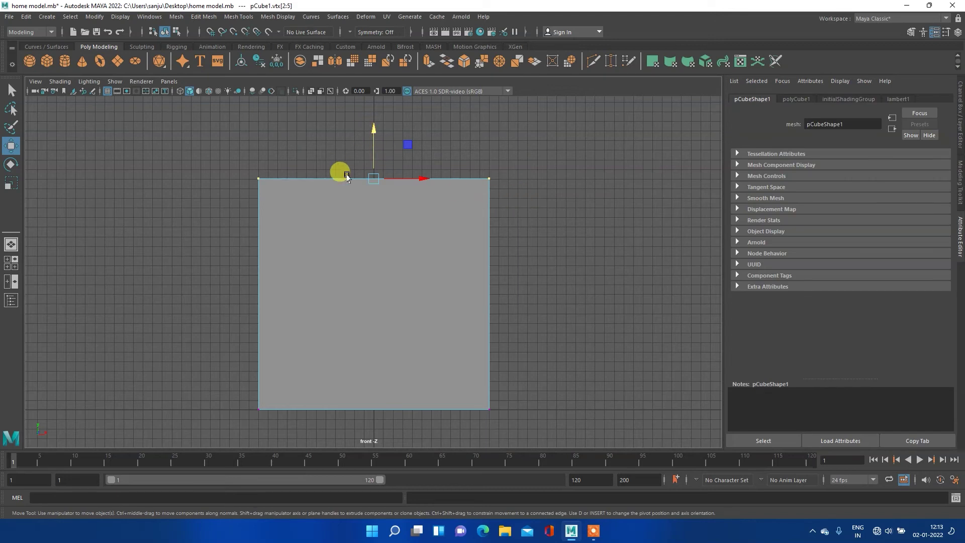
key("ctrl+z")
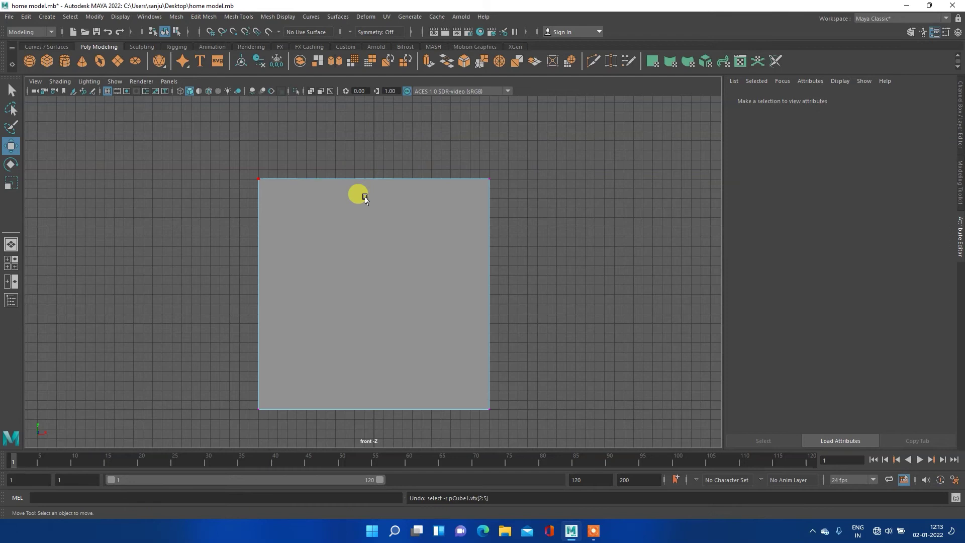
Marquee-select both top corner vertices of the cube in the front view.
key("space")
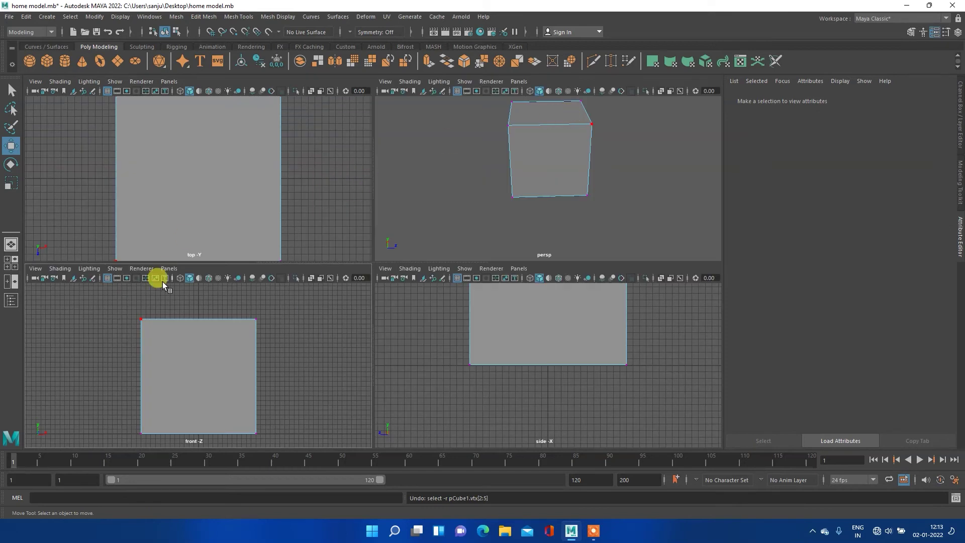
left_click_drag(96, 302, 322, 352)
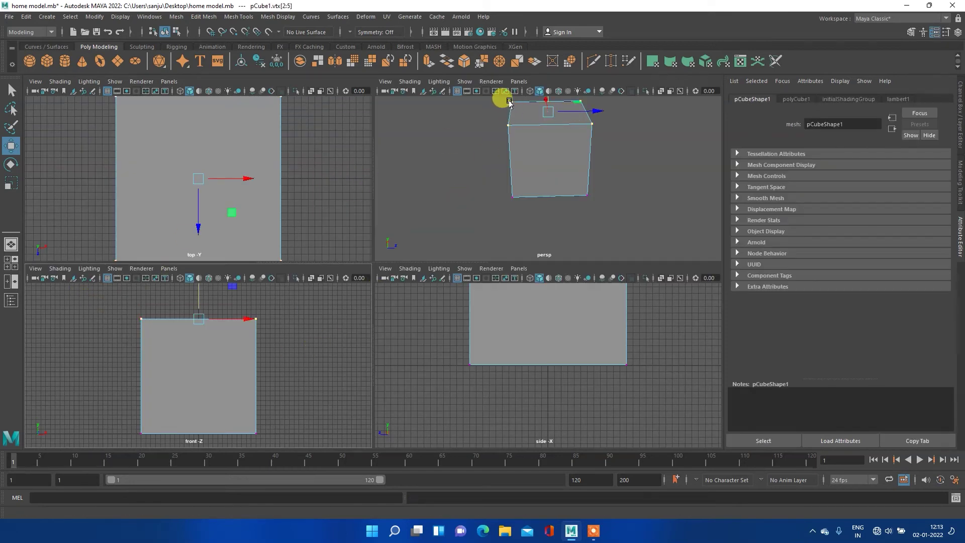
left_click(470, 166)
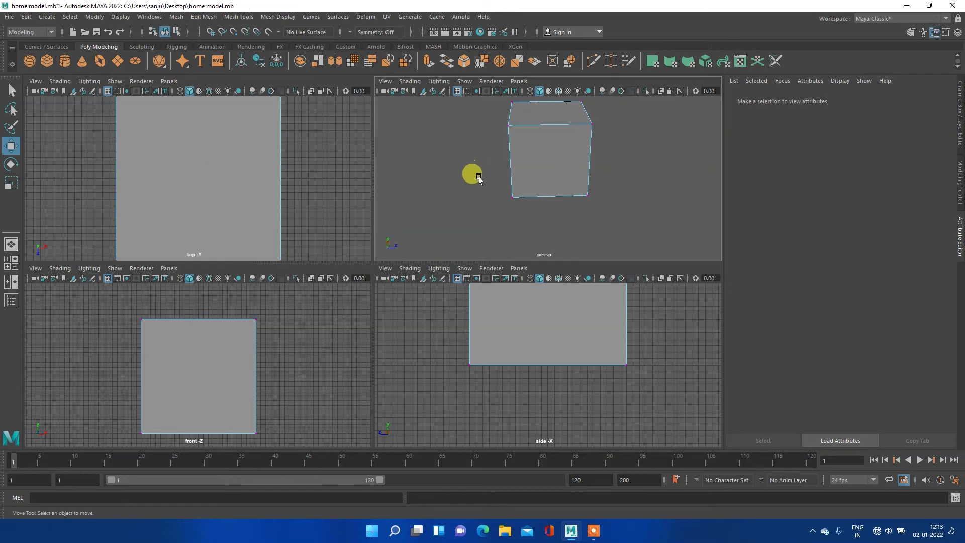
key("space")
left_click(545, 194)
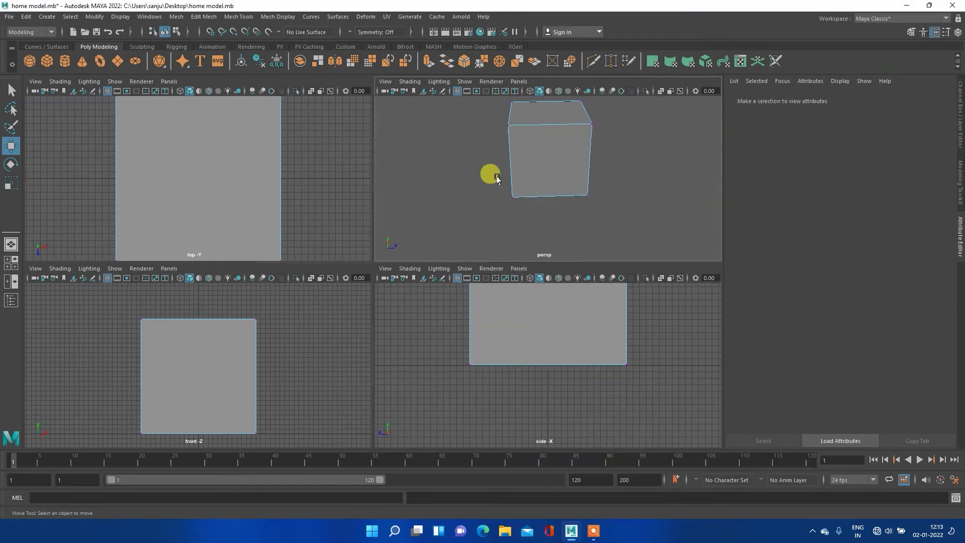
key("space")
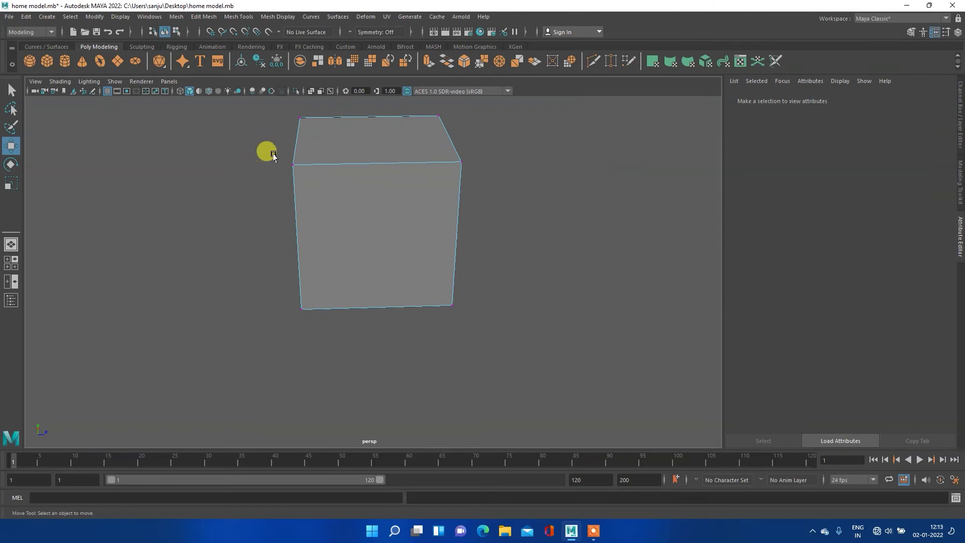
left_click_drag(274, 155, 495, 179)
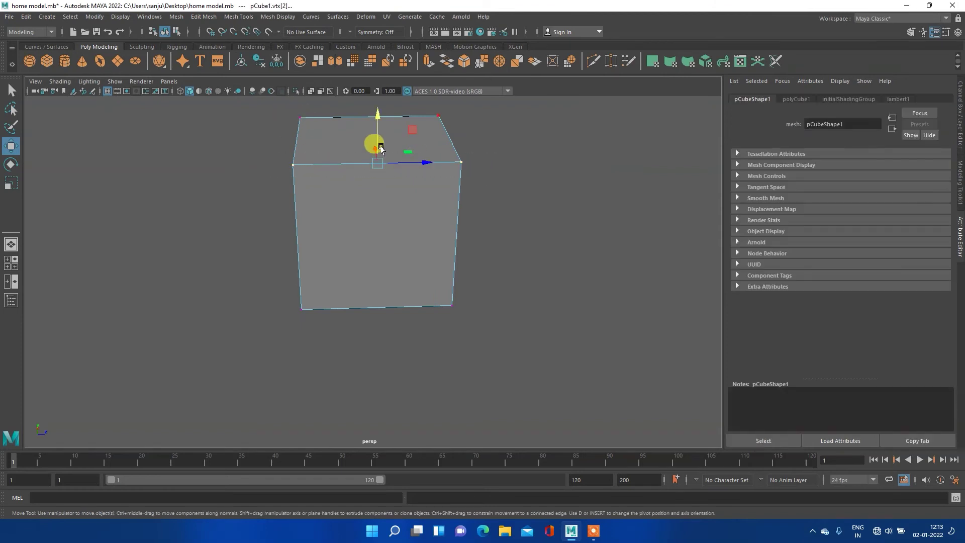
key("space")
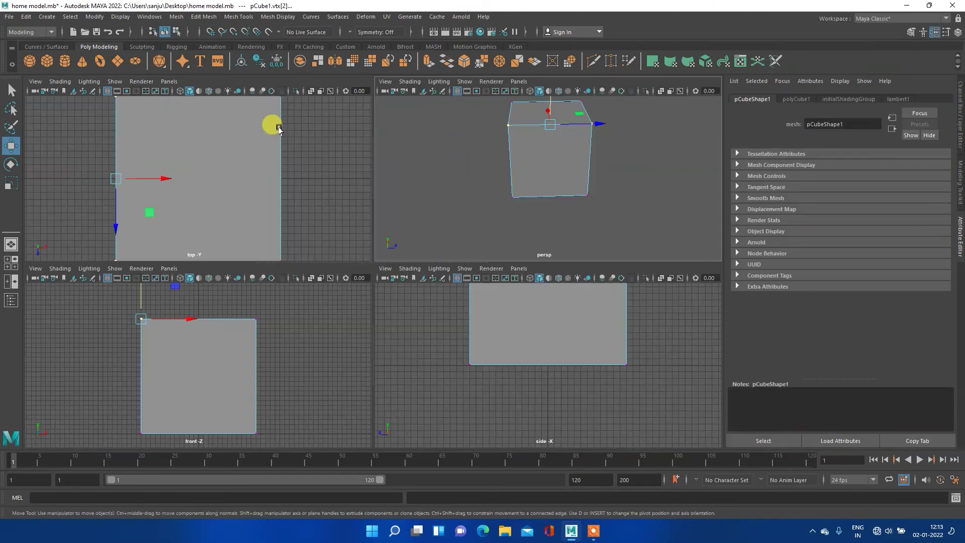
key("space")
left_click_drag(215, 130, 547, 203)
key("space")
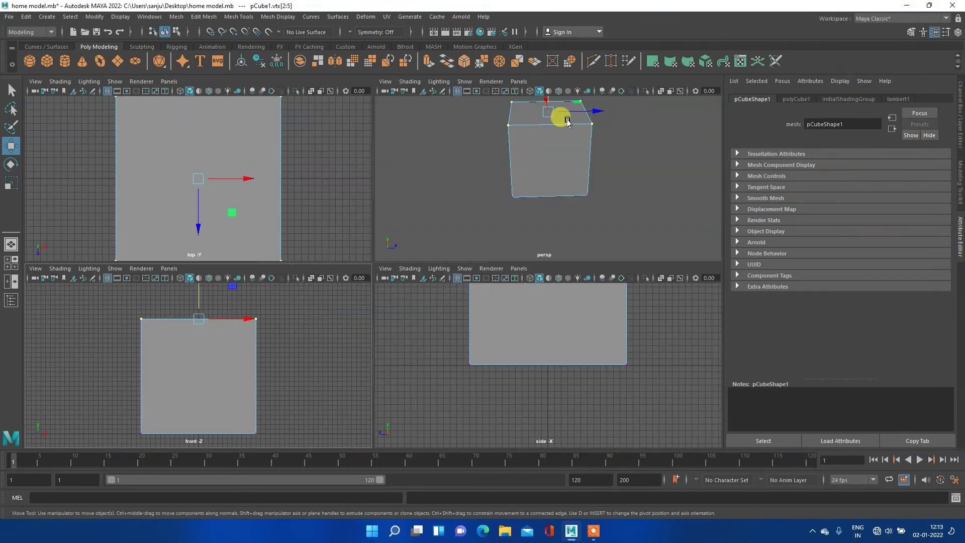
Drag the top vertices down along Y, then return the cube to Object Mode.
left_click_drag(198, 293, 200, 320)
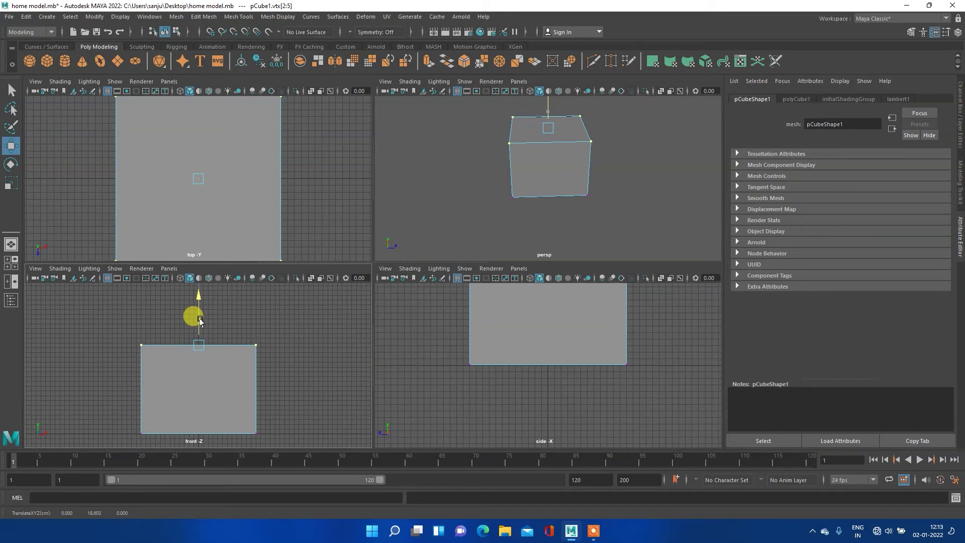
key("space")
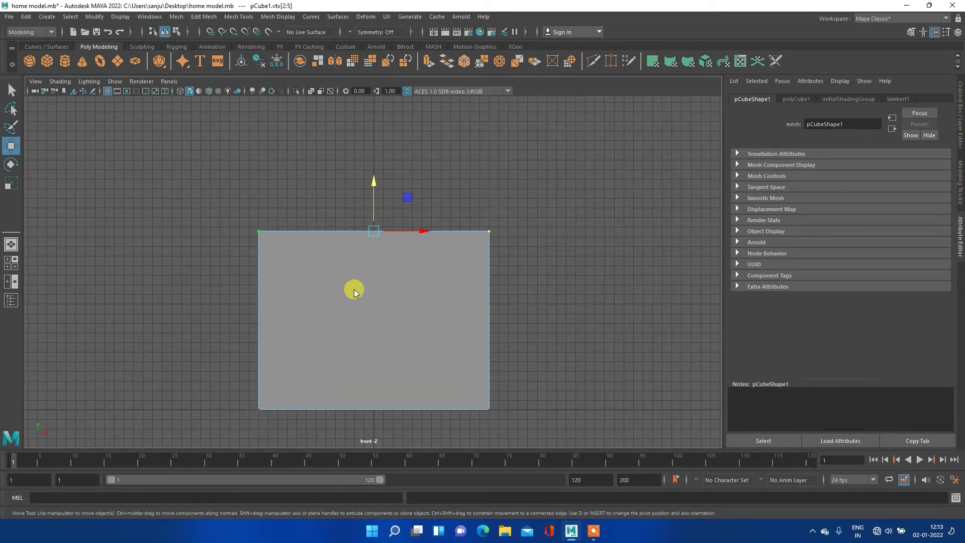
right_click_drag(354, 288, 392, 240)
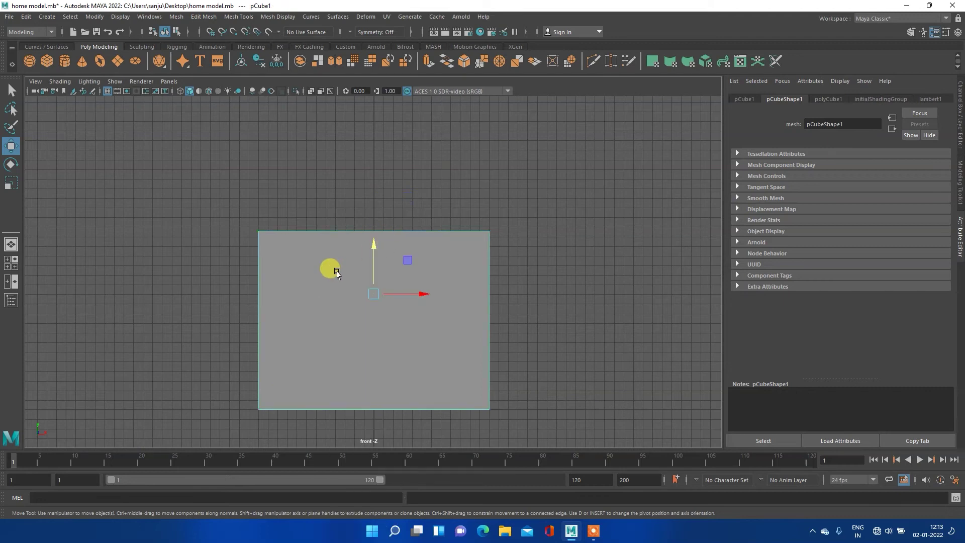
Extrude the cube's face 1.899 units along local Z, then return to Object Mode.
right_click(315, 266)
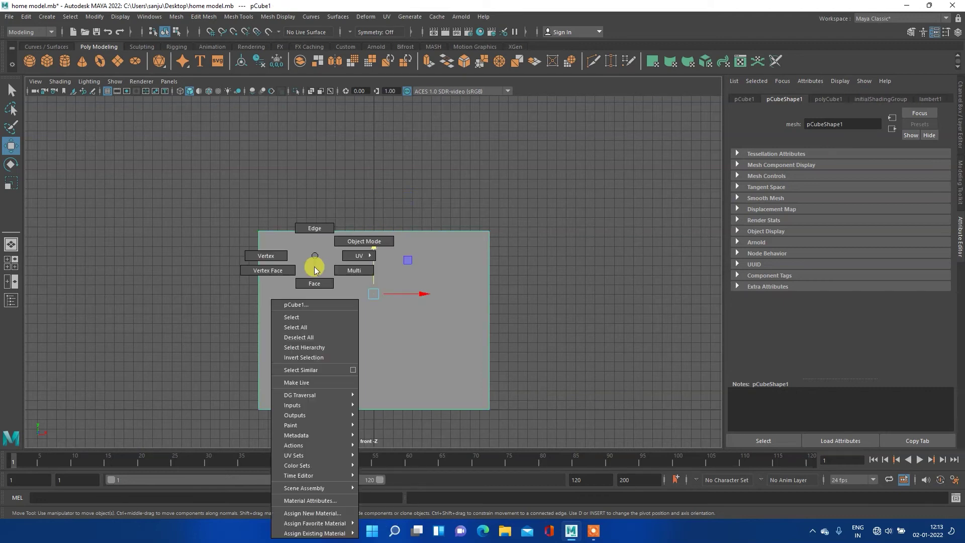
left_click(369, 241)
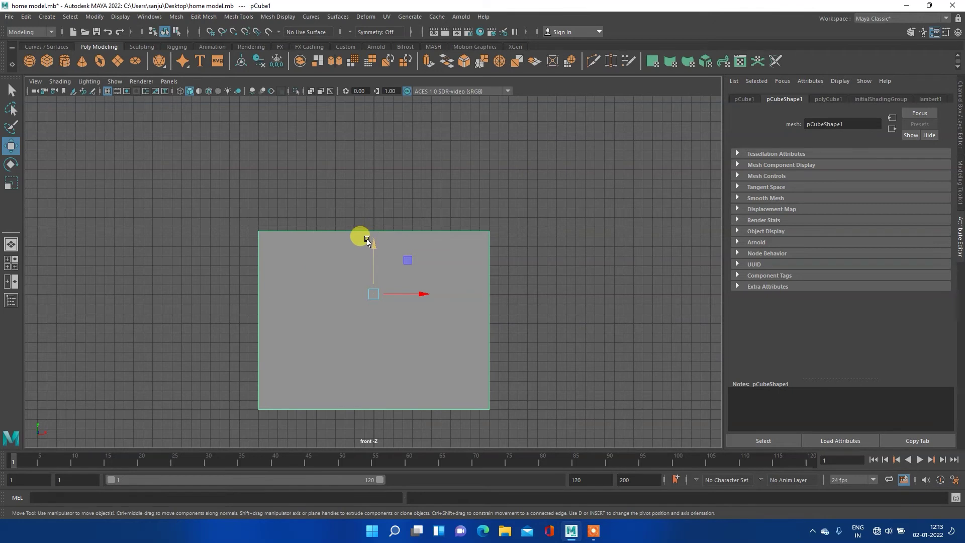
right_click(312, 270, "shift")
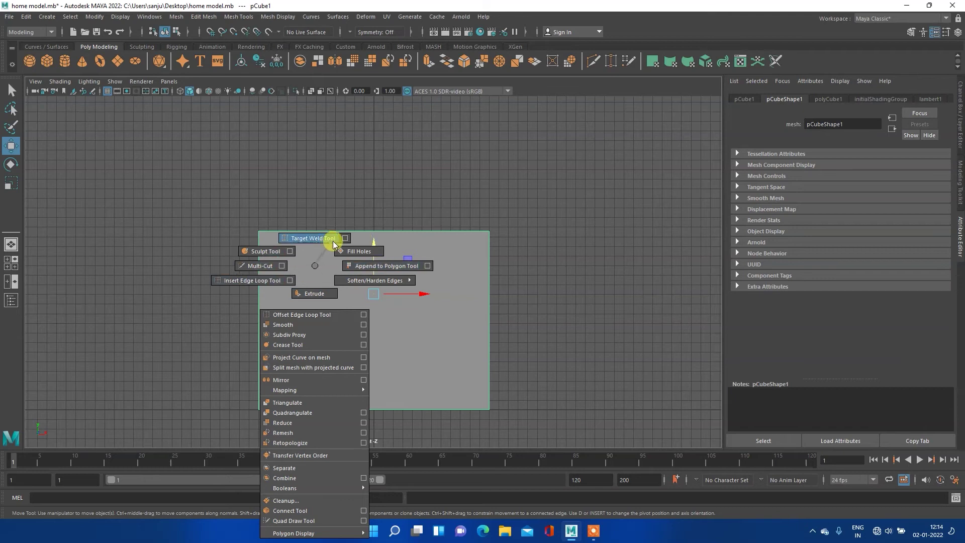
left_click(315, 297)
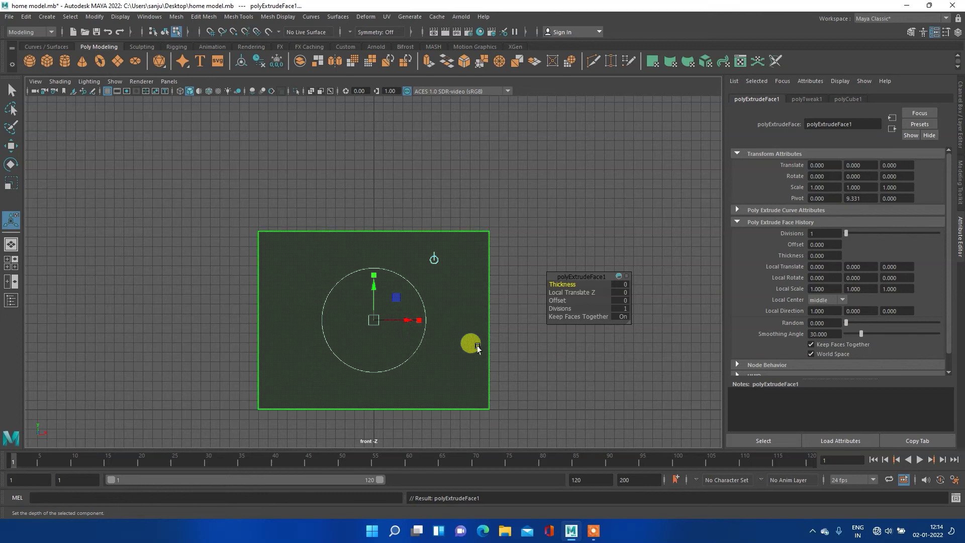
key("space")
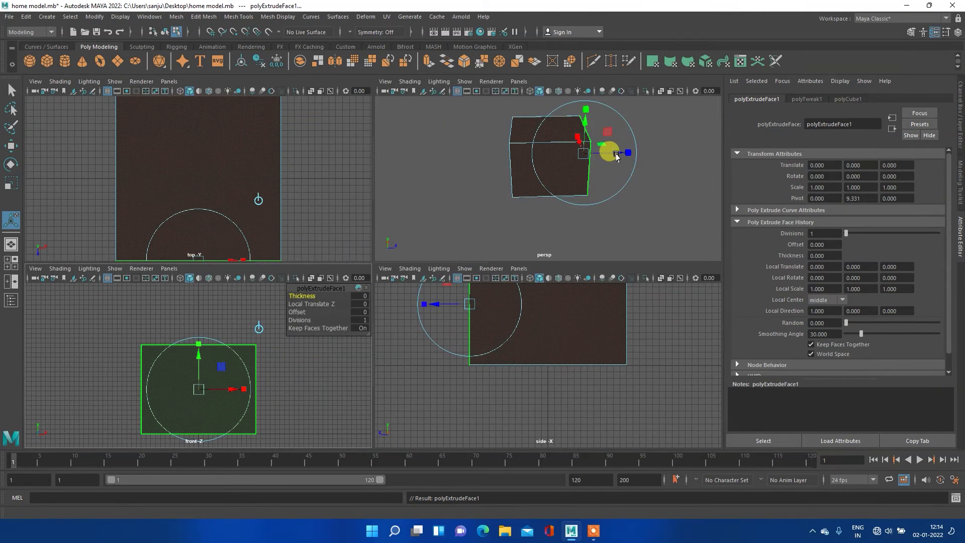
left_click_drag(614, 154, 620, 157)
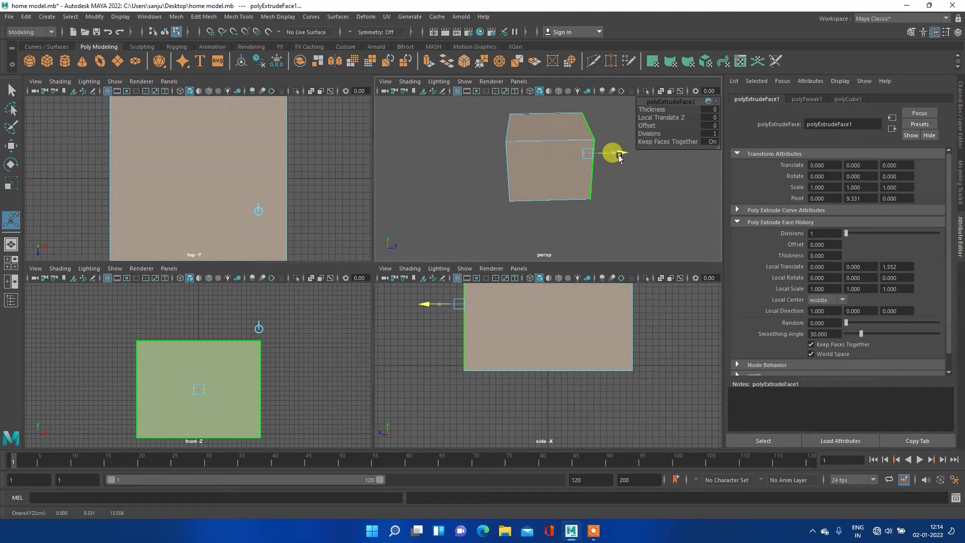
left_click_drag(620, 157, 615, 157)
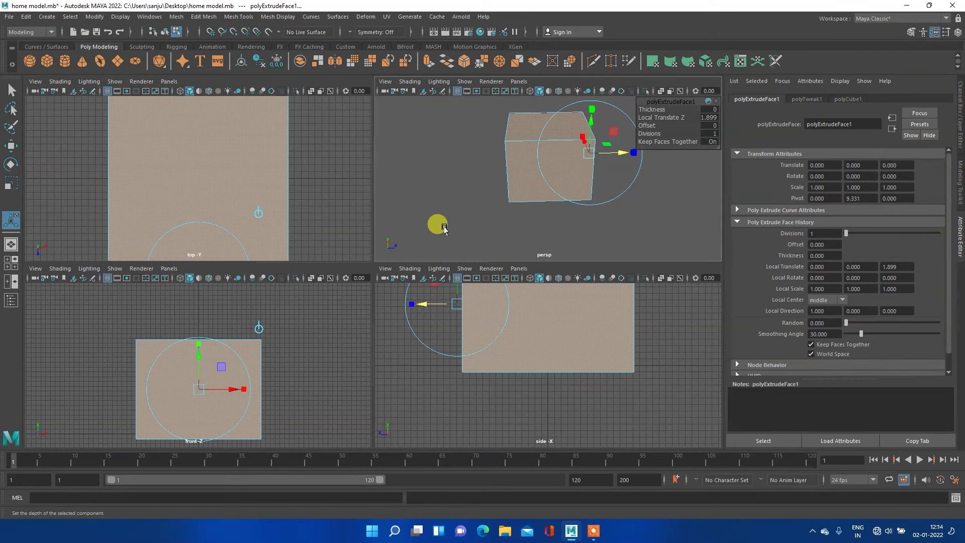
right_click(526, 135)
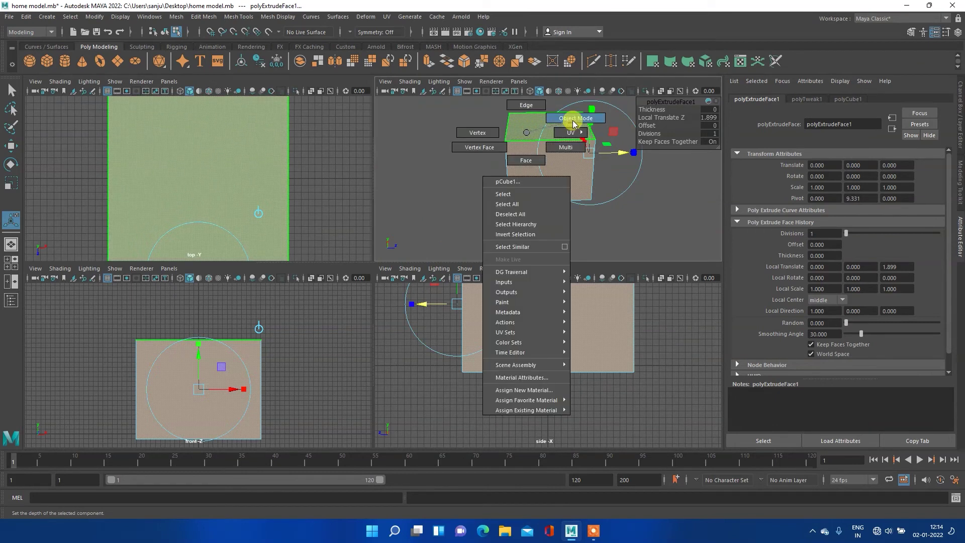
left_click(574, 121)
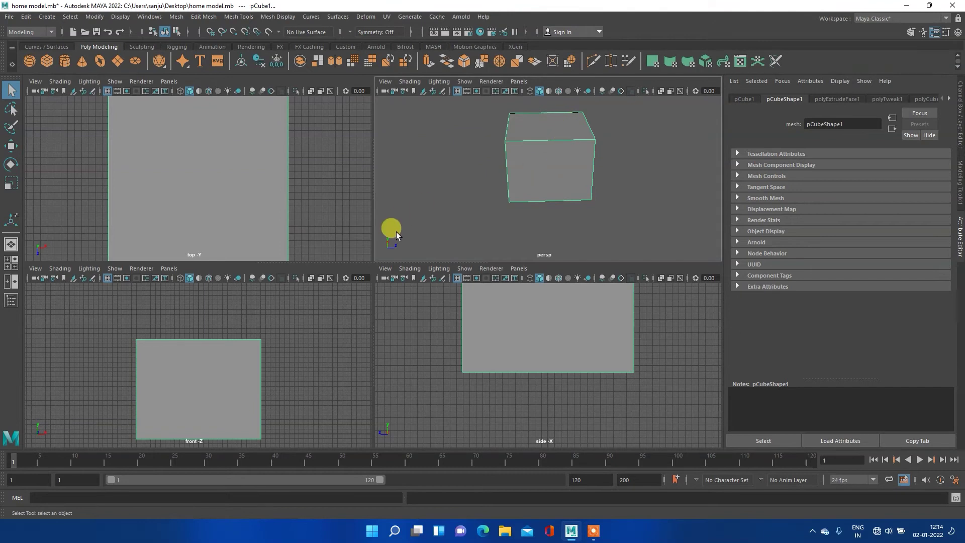
In the front view, move pCube1 upward along Y.
left_click(192, 390)
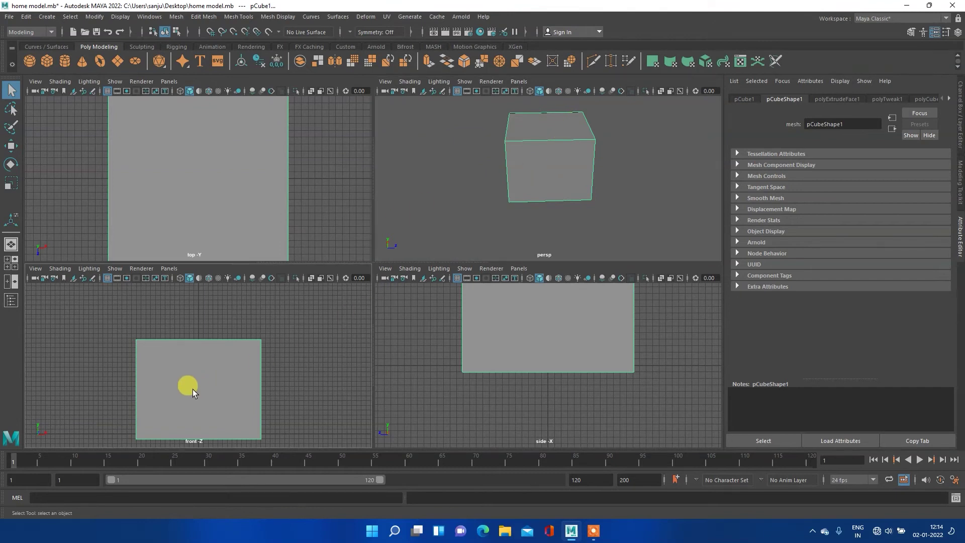
key("w")
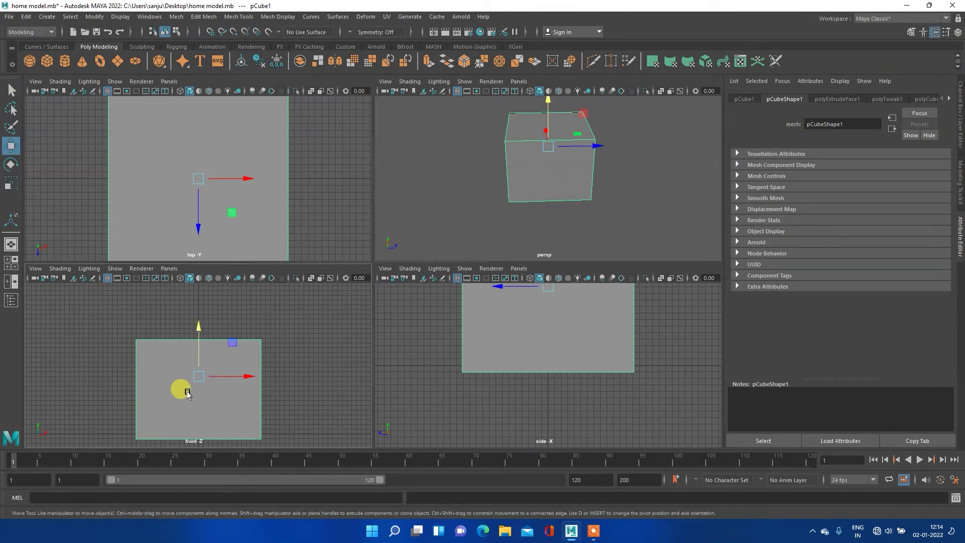
left_click_drag(197, 328, 198, 322)
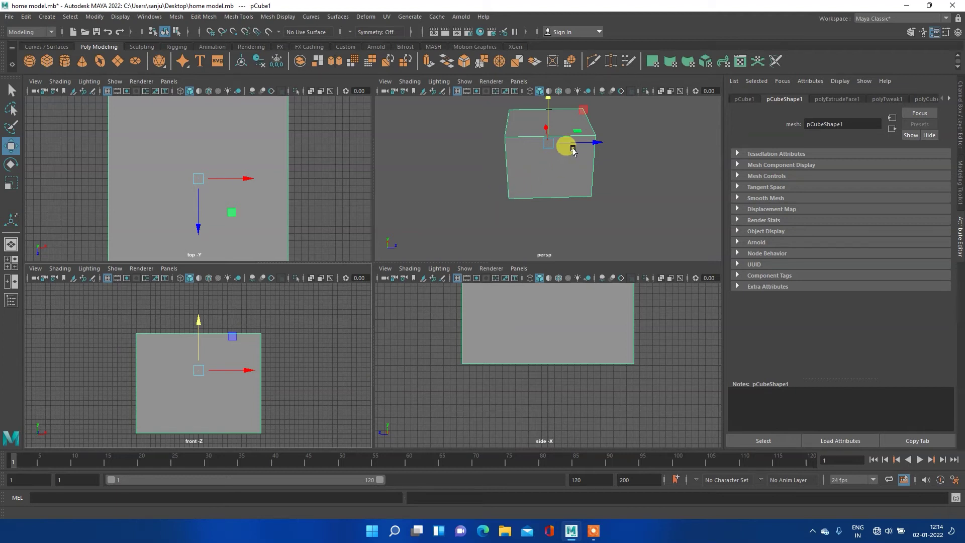
Maximise the perspective view and pan and orbit to look down on the cube.
key("space")
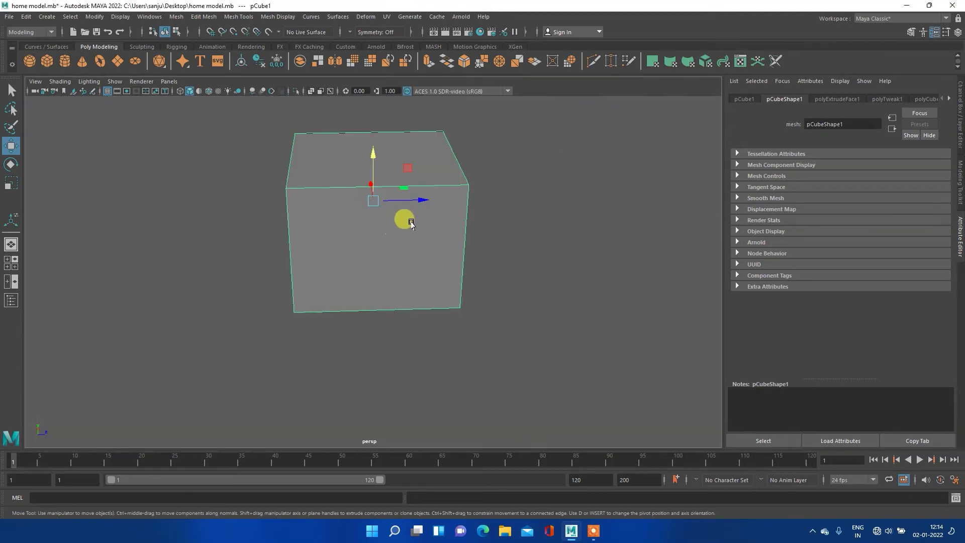
middle_click_drag(474, 178, 449, 239, "alt")
mouse_move(449, 238)
left_mouse_down("alt")
mouse_move(474, 241)
mouse_move(439, 240)
left_mouse_up("alt")
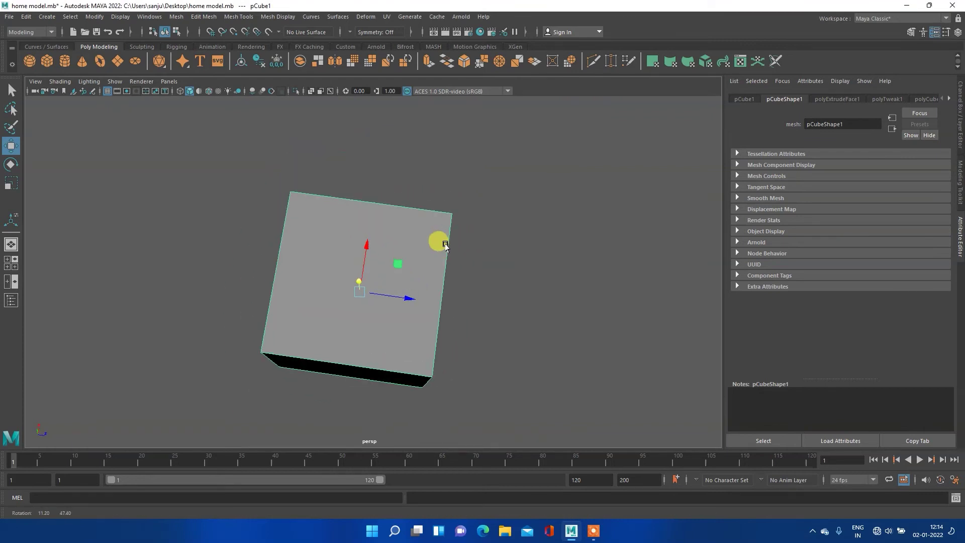
Switch pCube1 to Face mode and orbit above the box with nothing selected.
right_click(316, 257)
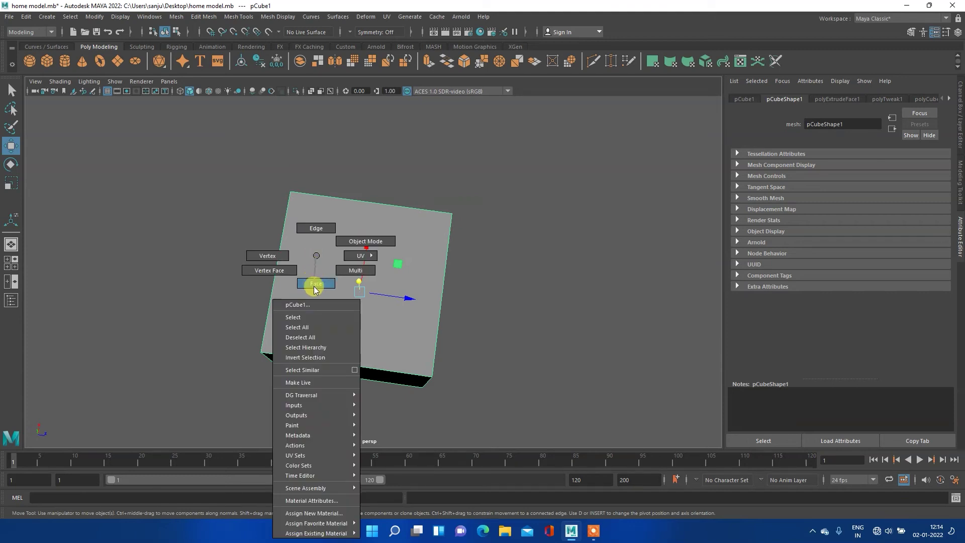
left_click(316, 250)
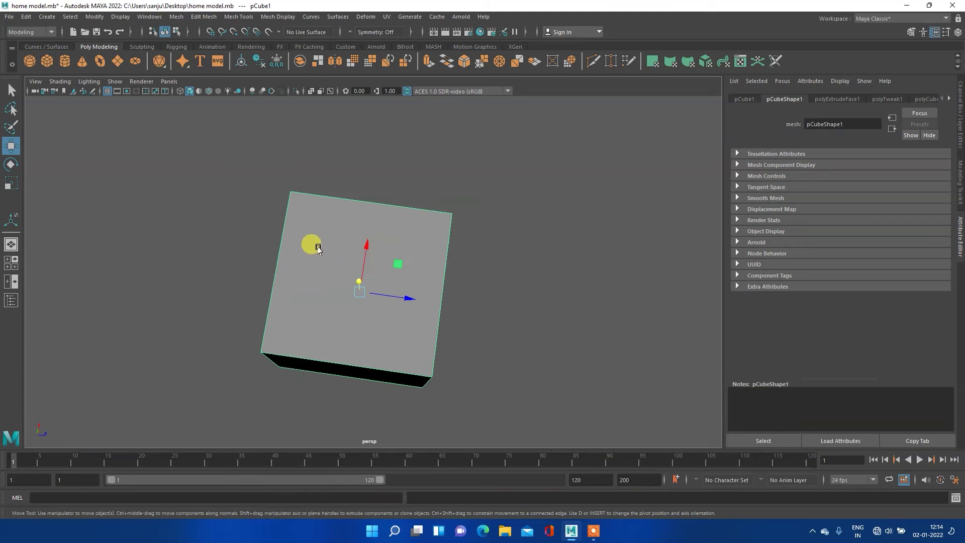
right_click(317, 240)
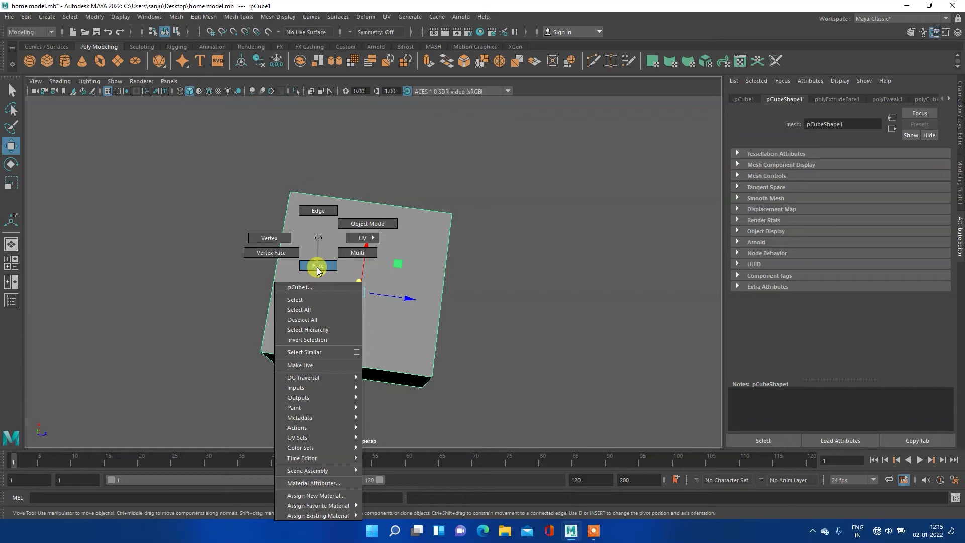
right_click_drag(317, 271, 314, 268)
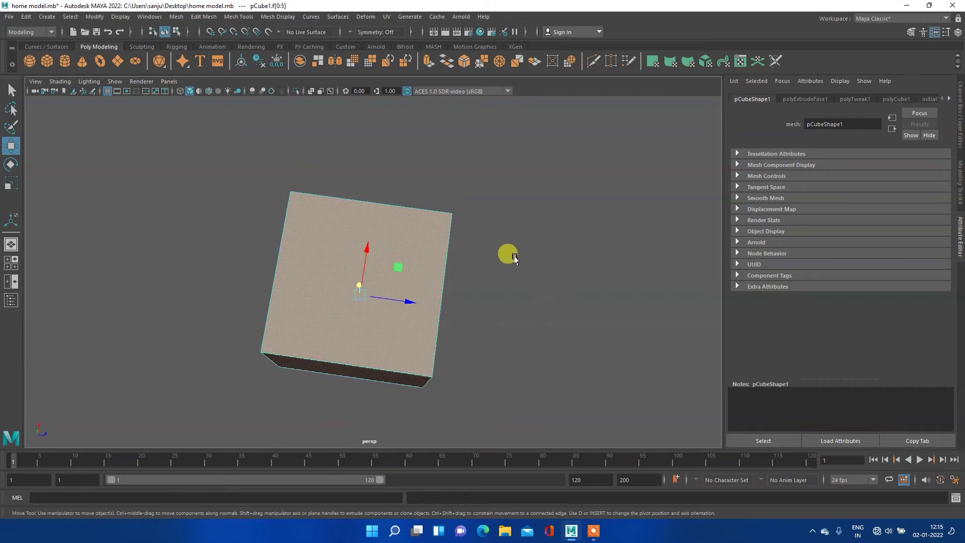
mouse_move(215, 361)
left_mouse_down("alt")
mouse_move(317, 293)
mouse_move(216, 319)
mouse_move(283, 315)
mouse_move(424, 217)
mouse_move(547, 235)
mouse_move(478, 210)
mouse_move(333, 334)
mouse_move(428, 301)
left_mouse_up("alt")
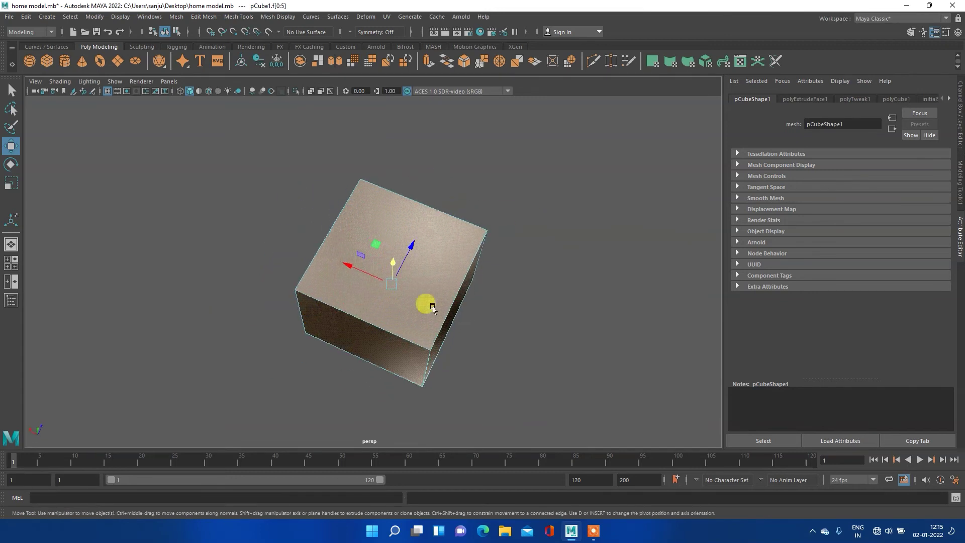
left_click(523, 279)
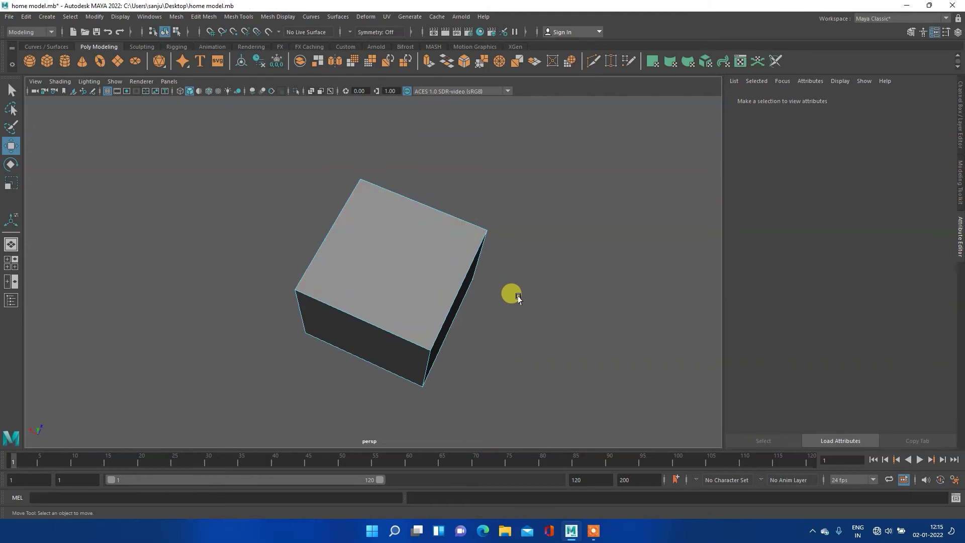
Delete the outer and inner top faces to open the box, then restore four views.
left_click(377, 253)
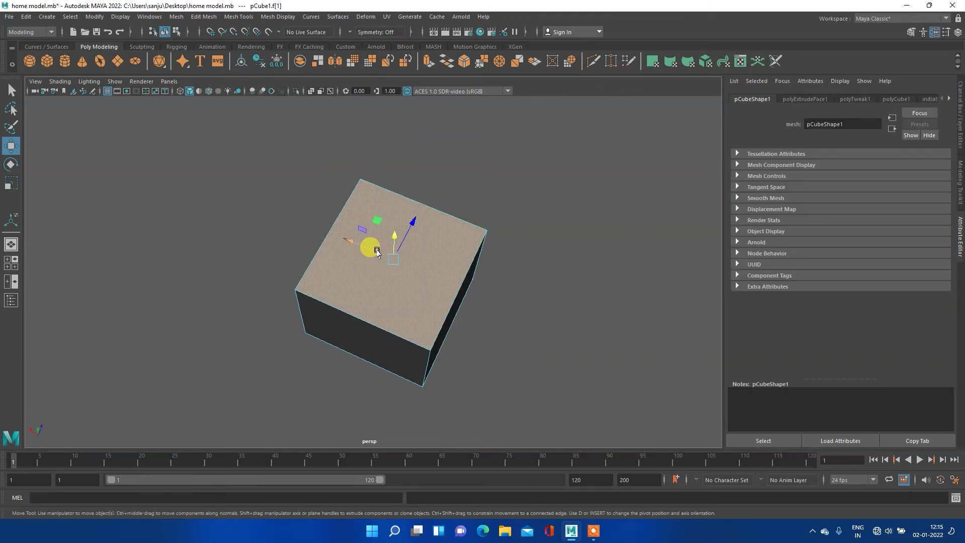
key("Delete")
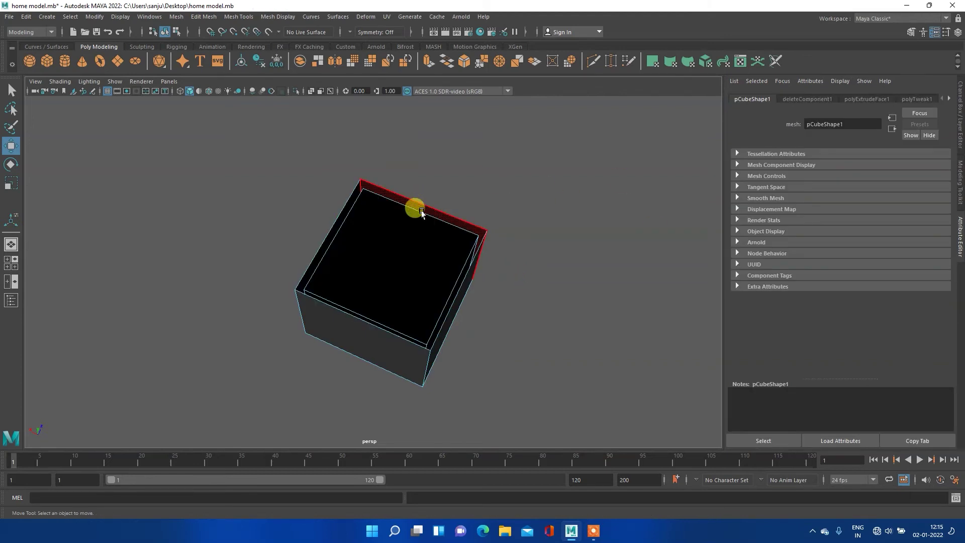
left_click(400, 257)
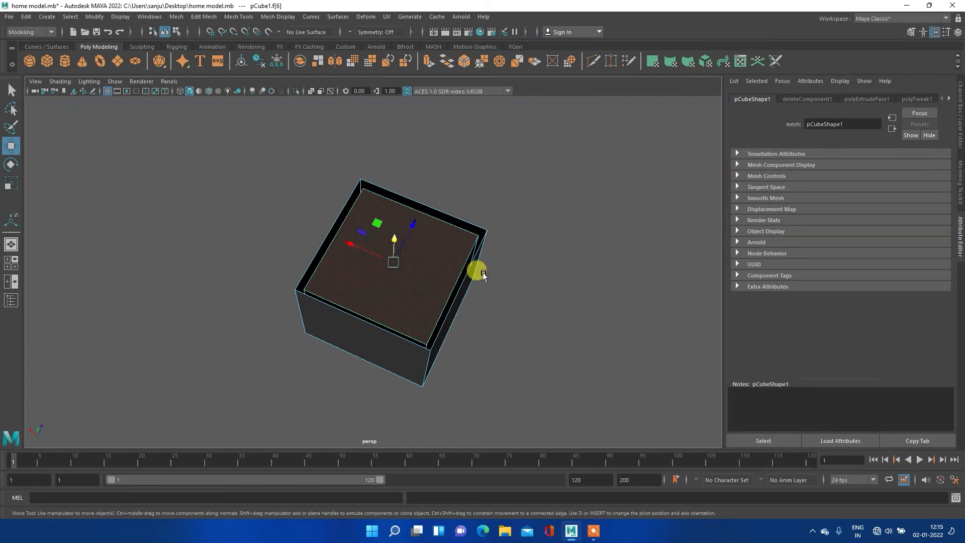
key("Delete")
mouse_move(345, 254)
left_mouse_down("alt")
mouse_move(365, 275)
mouse_move(508, 241)
mouse_move(524, 256)
left_mouse_up("alt")
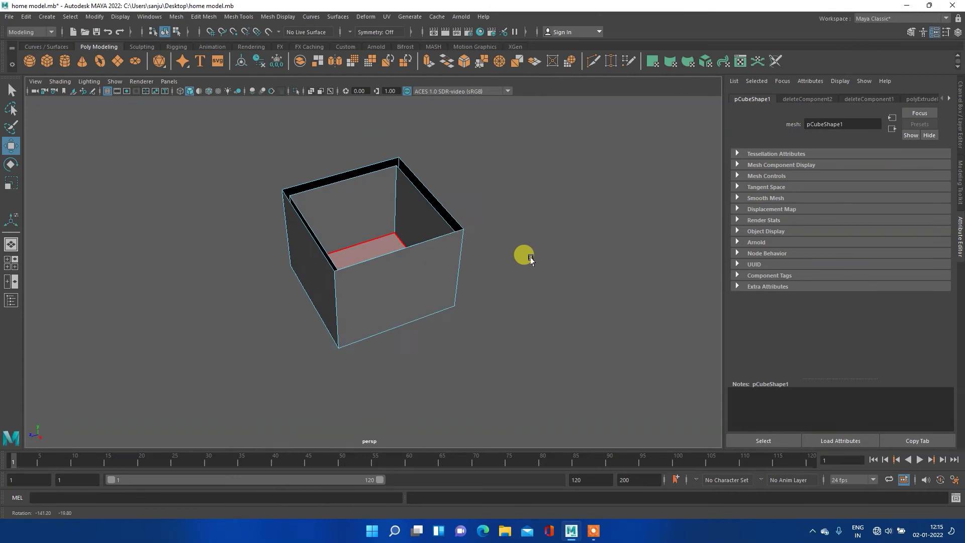
scroll(357, 210, "up", 3)
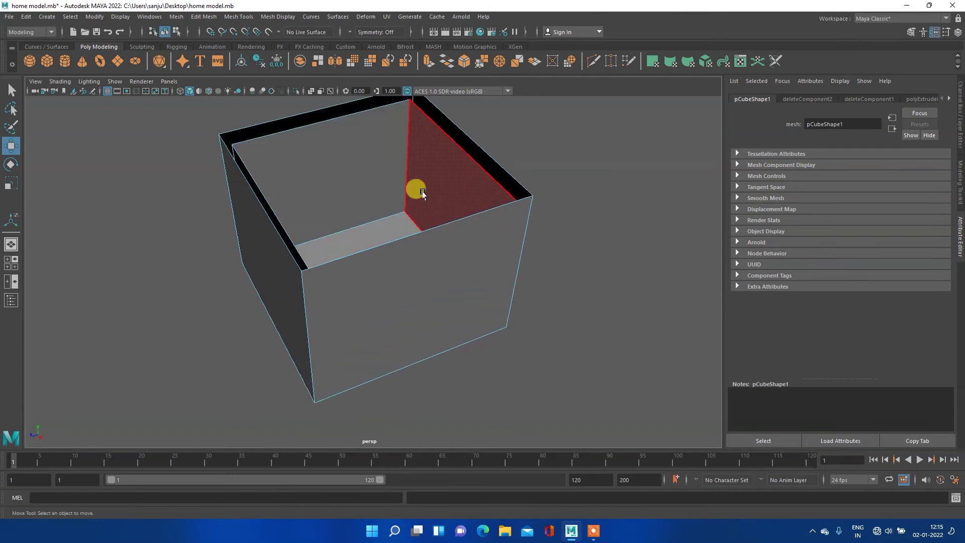
key("space")
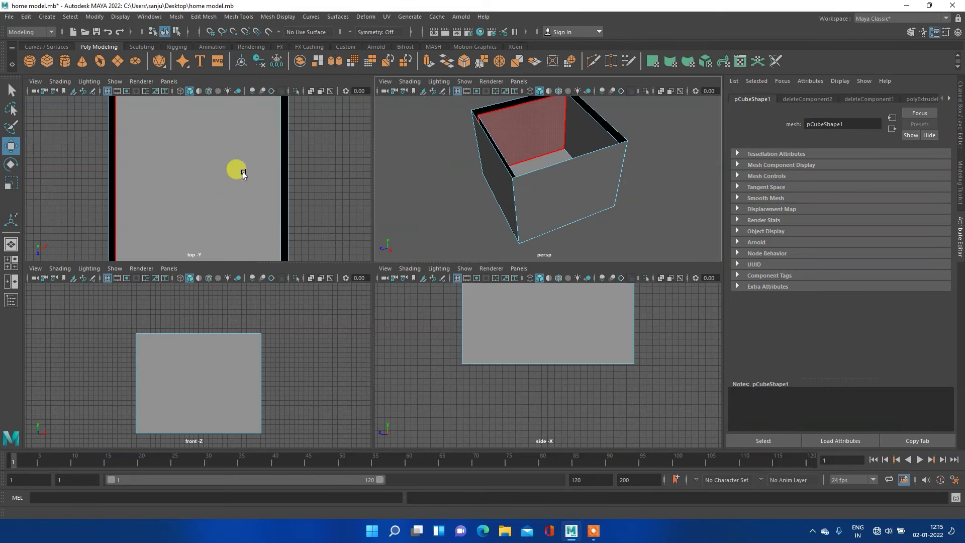
right_click(567, 189)
left_click(513, 189)
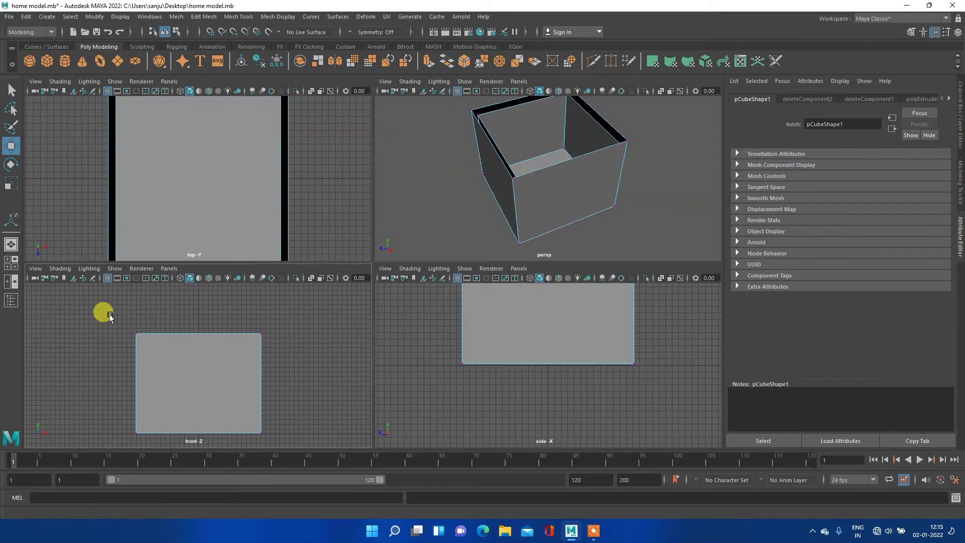
left_click_drag(111, 315, 297, 345)
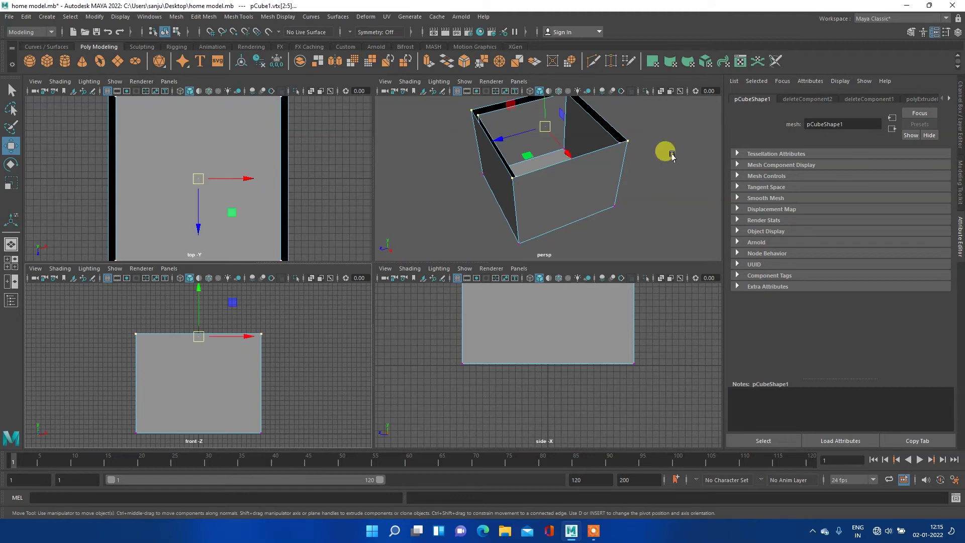
mouse_move(594, 155)
left_mouse_down("alt")
mouse_move(602, 151)
mouse_move(590, 164)
left_mouse_up("alt")
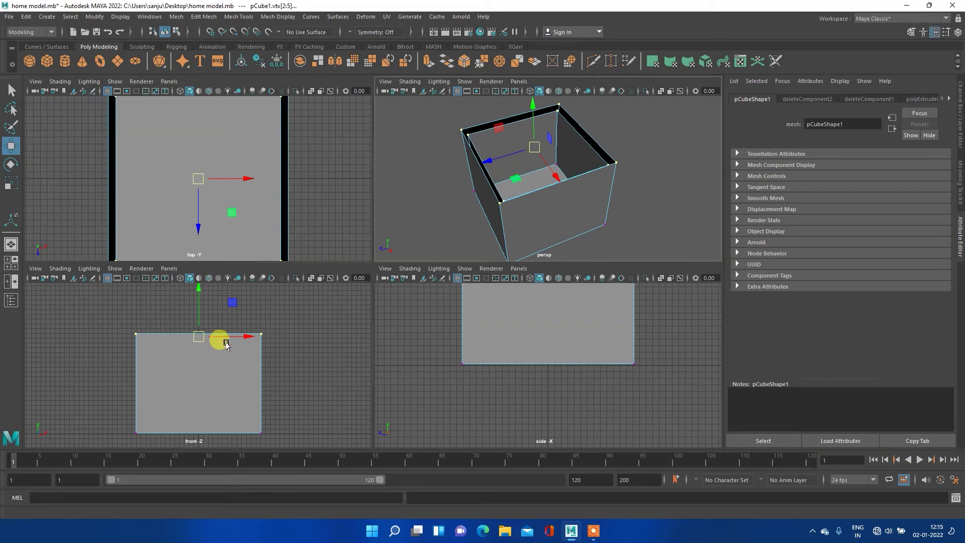
key("r")
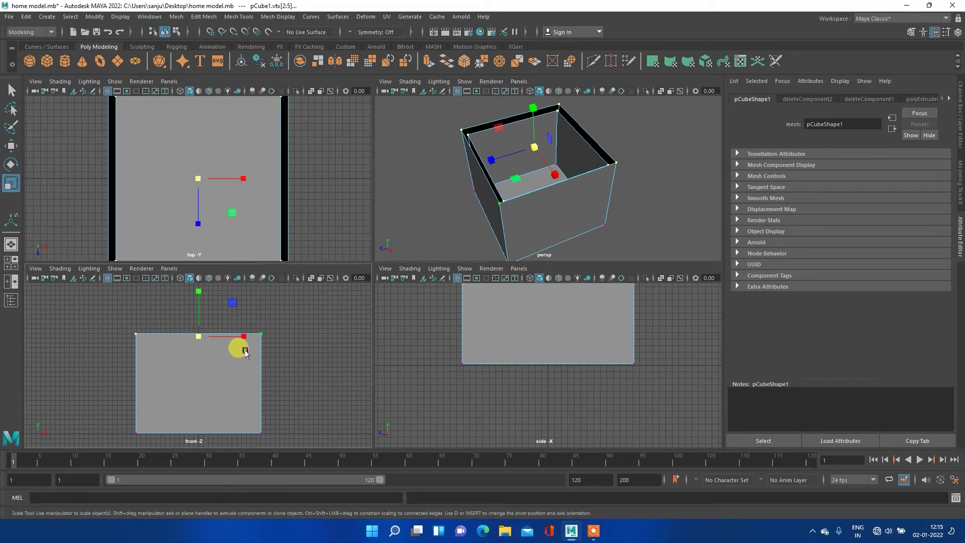
mouse_move(199, 303)
left_mouse_down()
mouse_move(197, 291)
mouse_move(187, 379)
left_mouse_up()
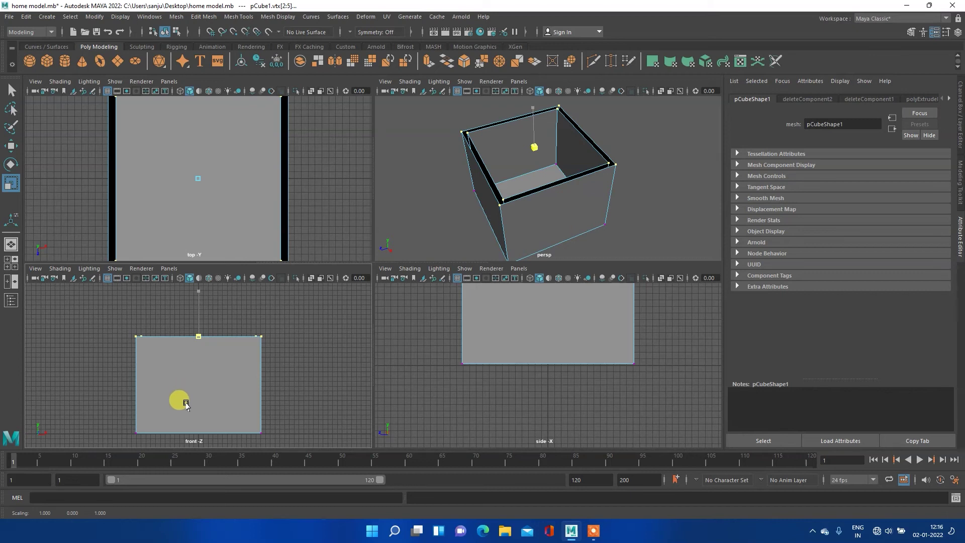
mouse_move(186, 405)
left_mouse_down()
mouse_move(212, 143)
mouse_move(205, 60)
mouse_move(129, 471)
mouse_move(111, 523)
mouse_move(118, 518)
left_mouse_up()
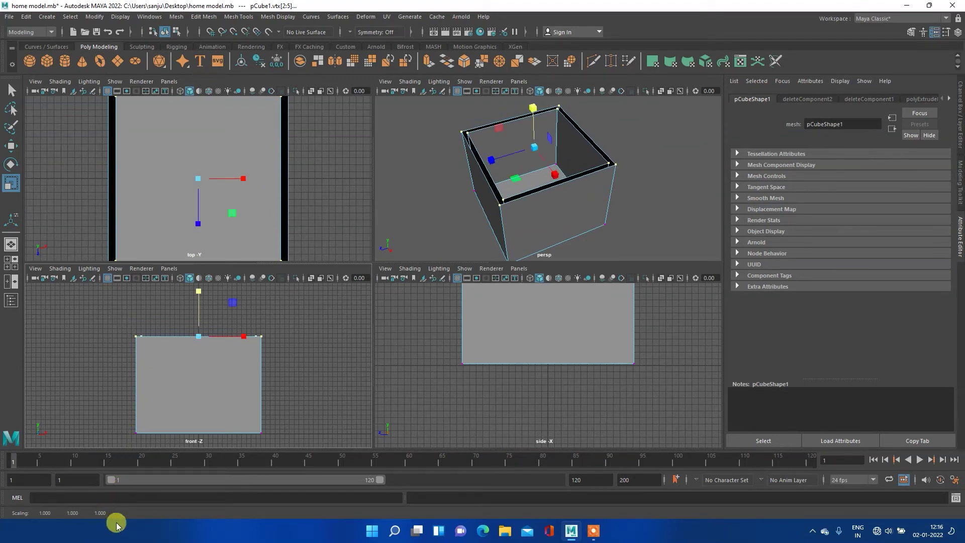
right_click_drag(531, 201, 578, 189)
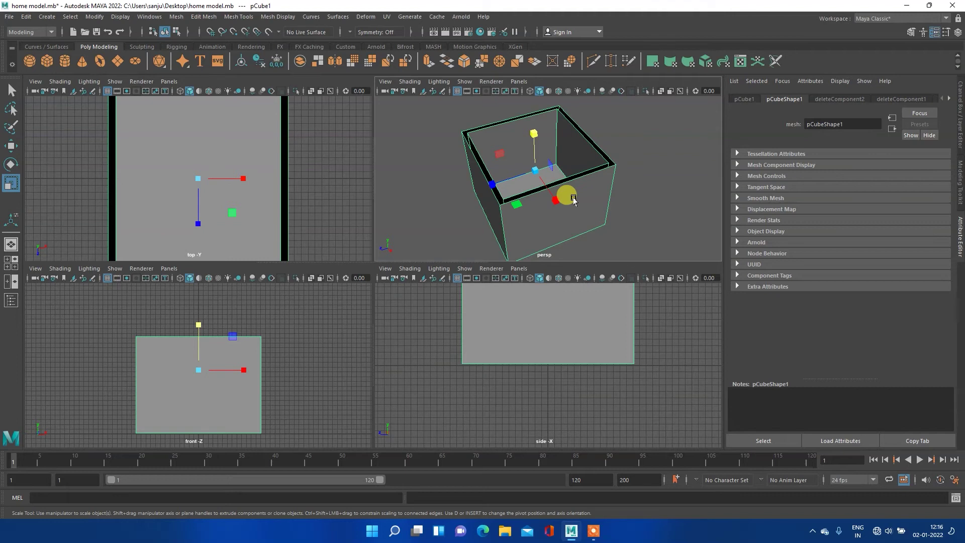
Switch pCube1 to Edge mode and select the right wall's outer top edge.
key("space")
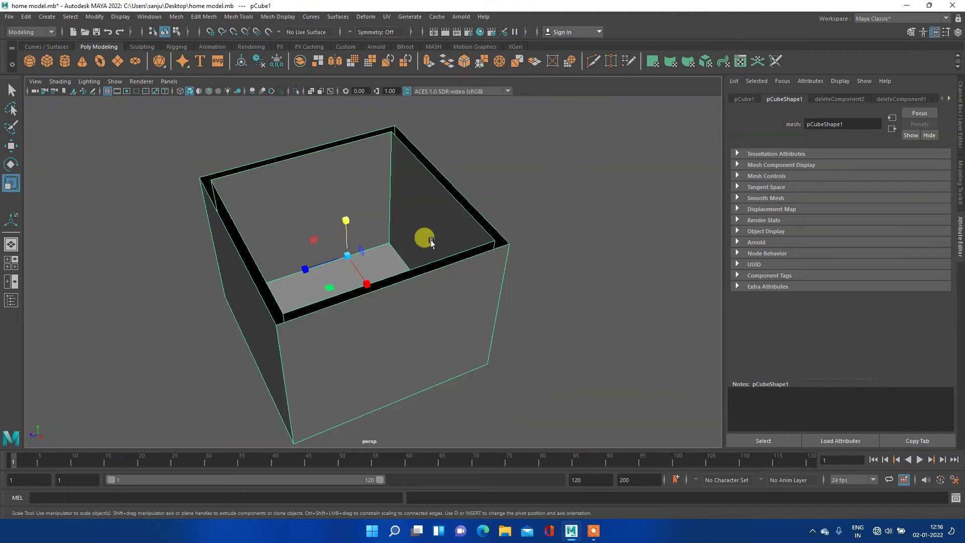
right_click(450, 195)
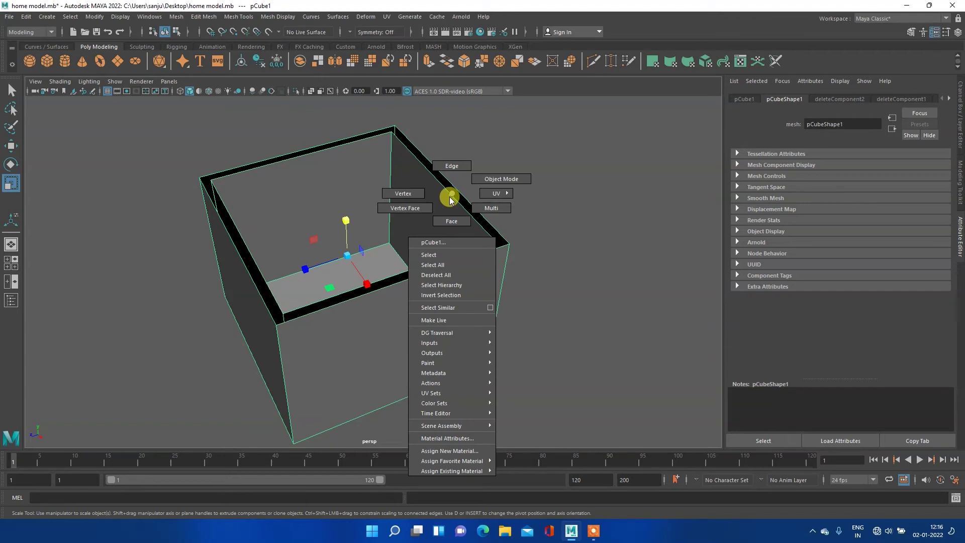
left_click(450, 170)
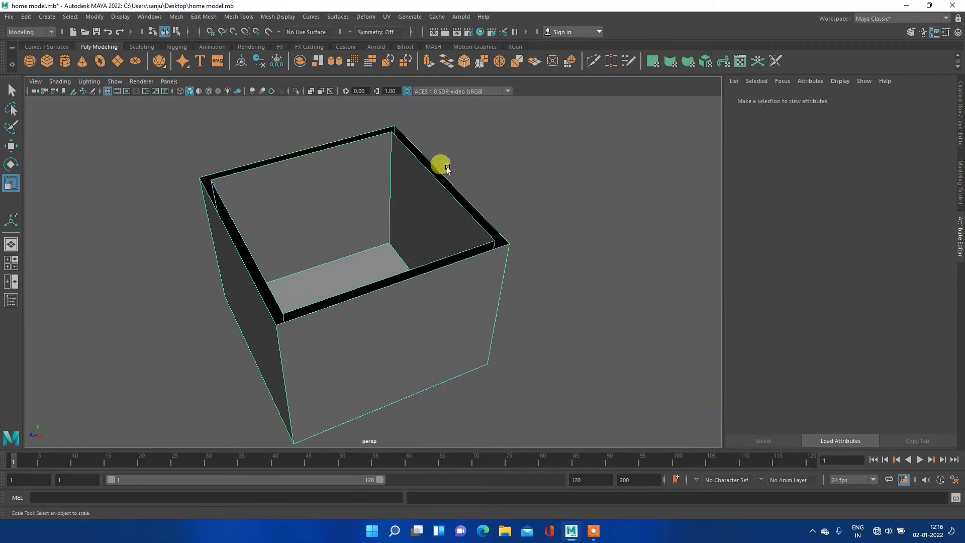
mouse_move(416, 202)
middle_mouse_down("alt")
mouse_move(417, 217)
mouse_move(394, 209)
middle_mouse_up("alt")
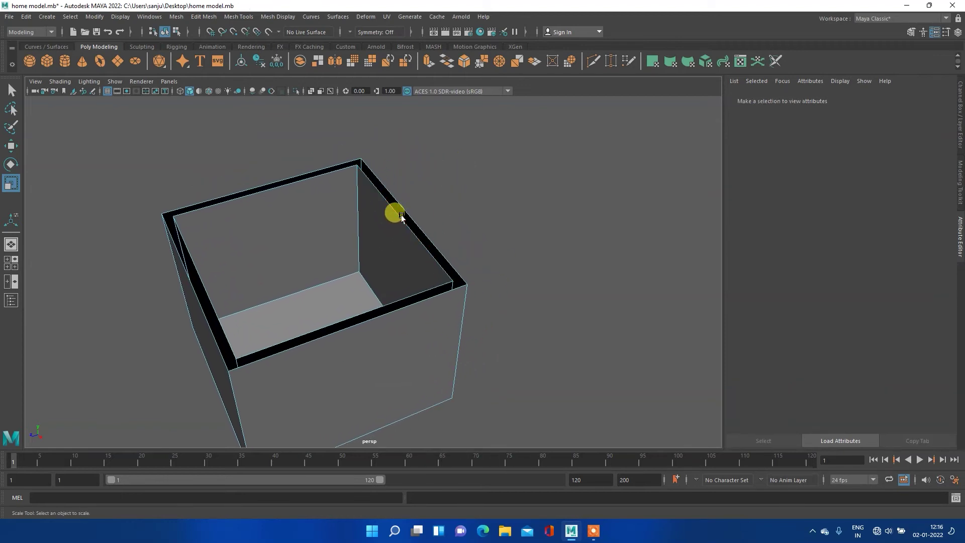
scroll(428, 216, "up", 3)
middle_click_drag(467, 190, 413, 227, "alt")
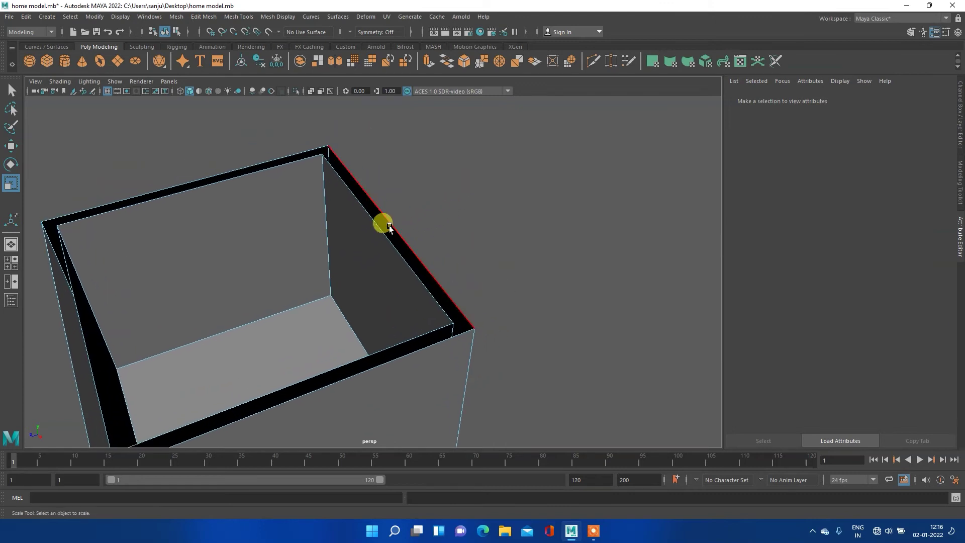
left_click(390, 223)
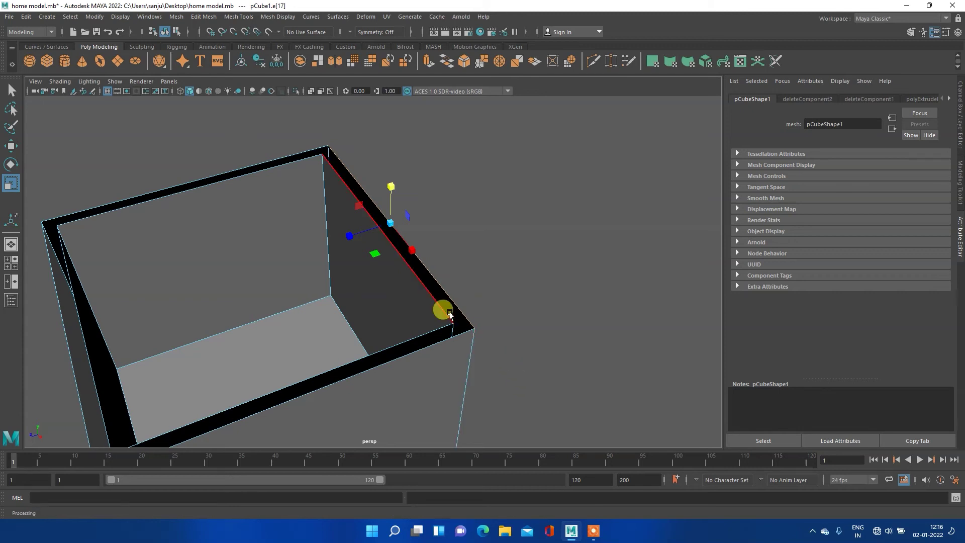
Add the right wall's inner top edge, then switch pCube1 back to Object Mode.
left_click(428, 290, "shift")
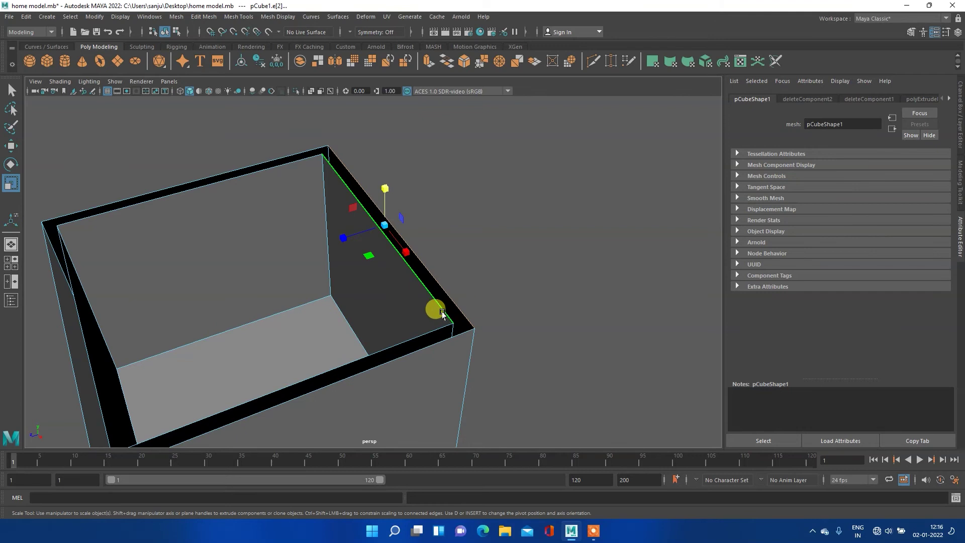
mouse_move(621, 281)
left_mouse_down("alt")
mouse_move(597, 276)
mouse_move(580, 291)
mouse_move(595, 284)
mouse_move(578, 276)
mouse_move(583, 269)
mouse_move(550, 270)
mouse_move(590, 269)
mouse_move(597, 284)
left_mouse_up("alt")
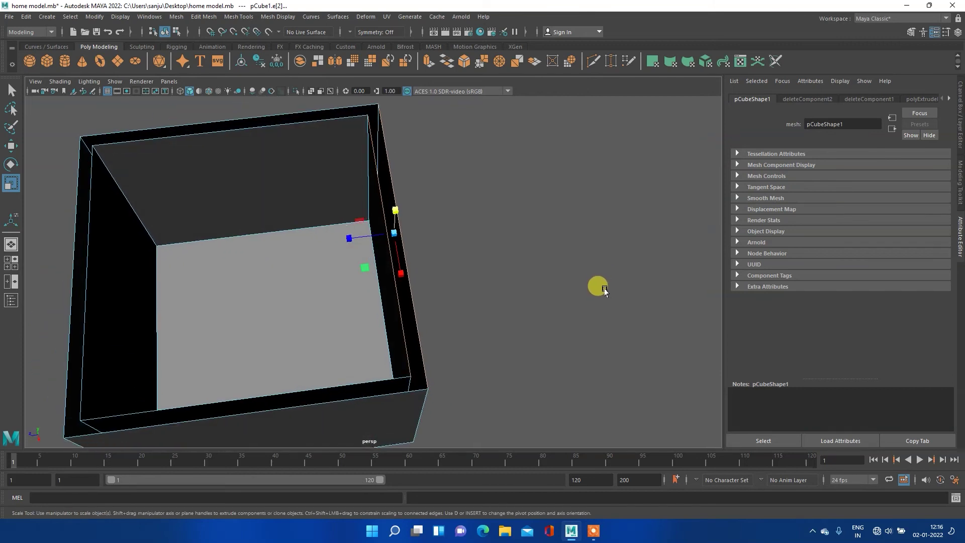
right_click(378, 188)
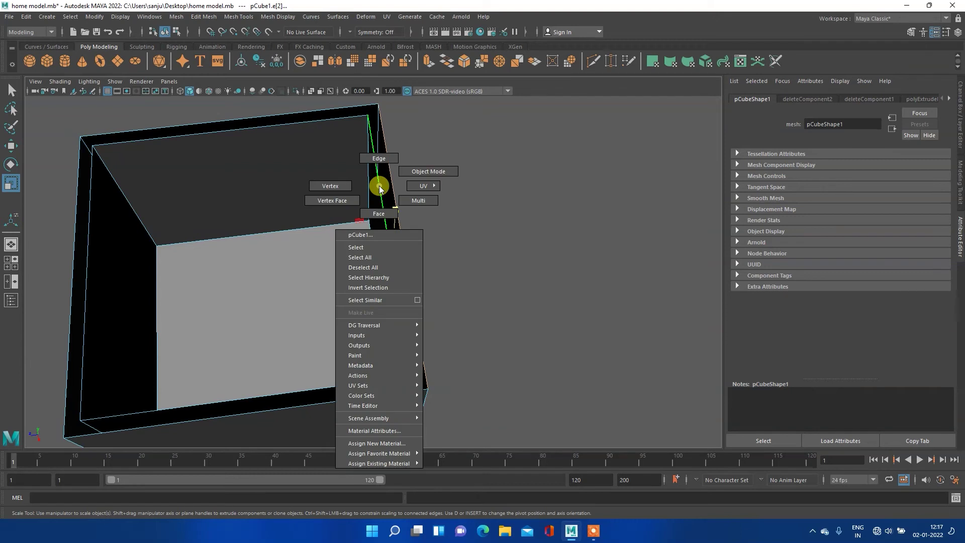
left_click(378, 187)
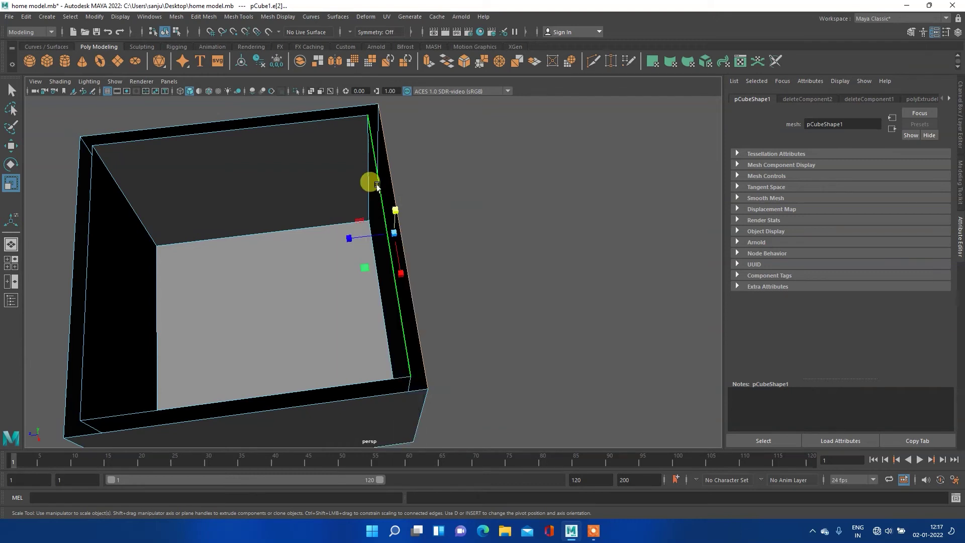
right_click(378, 187, "shift")
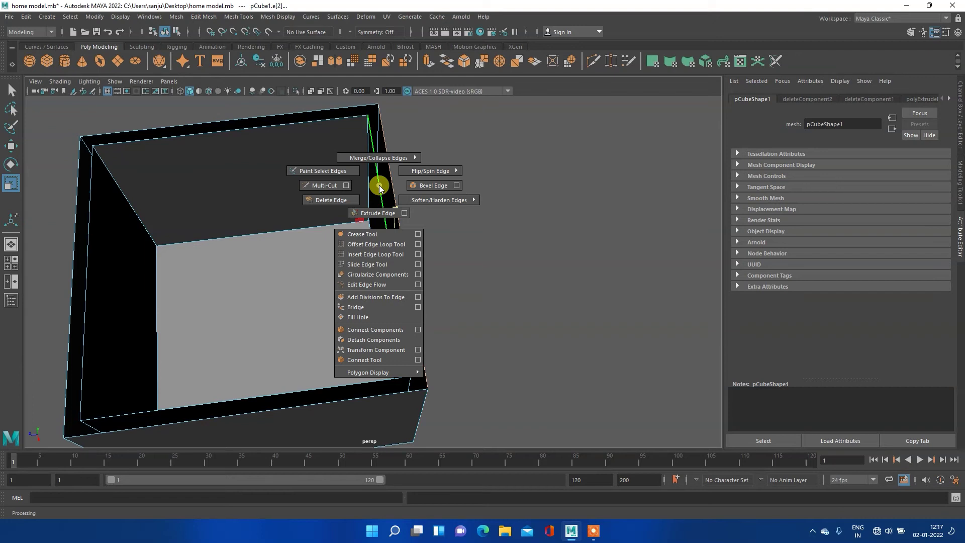
left_click(380, 187)
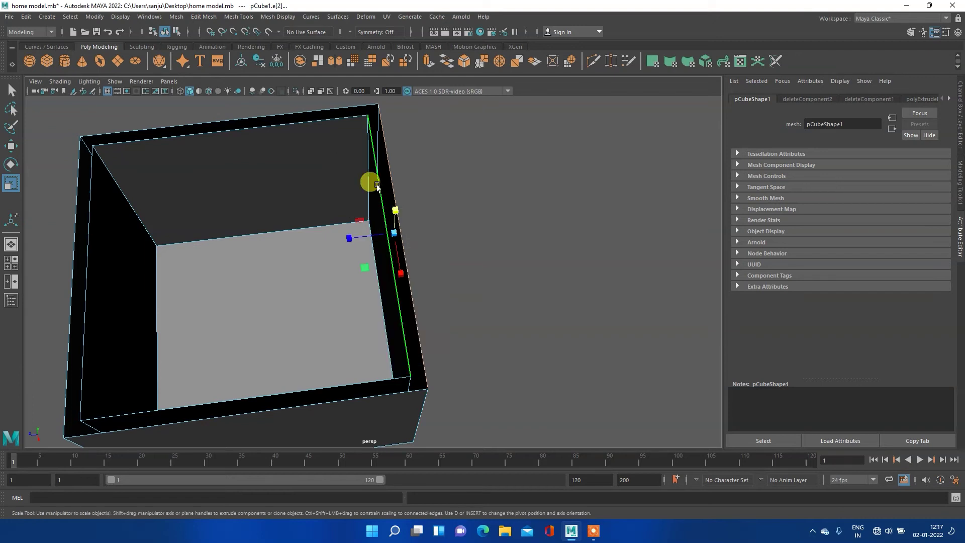
right_click(379, 188)
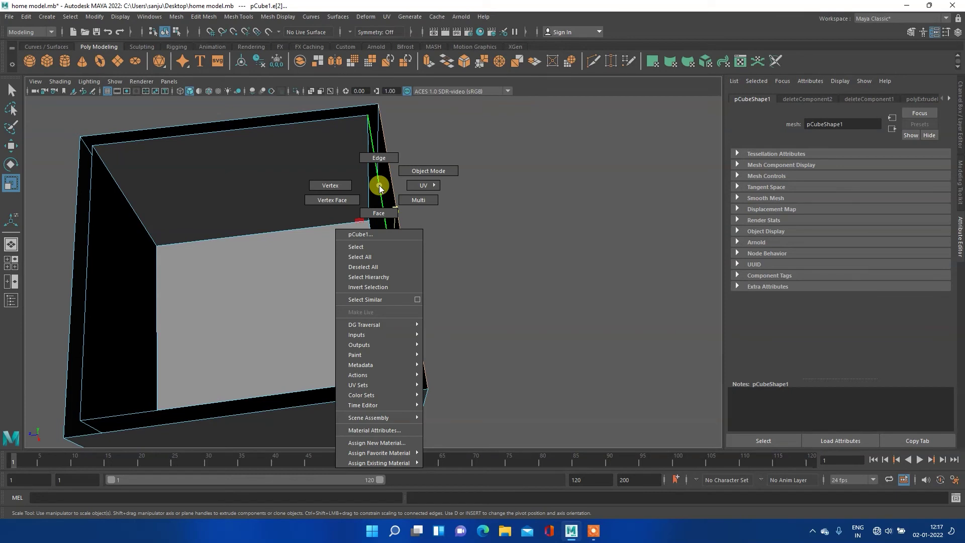
right_click(379, 186)
right_click_drag(379, 186, 422, 176)
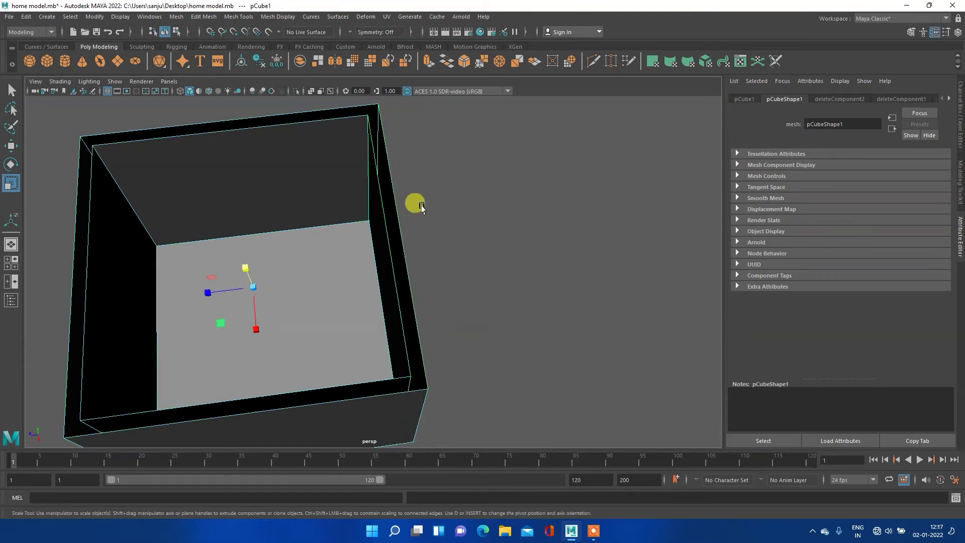
Orbit to look down into the open box and switch pCube1 to Face mode.
mouse_move(351, 328)
left_mouse_down("alt")
mouse_move(371, 304)
mouse_move(316, 327)
mouse_move(375, 314)
mouse_move(312, 310)
mouse_move(280, 291)
left_mouse_up("alt")
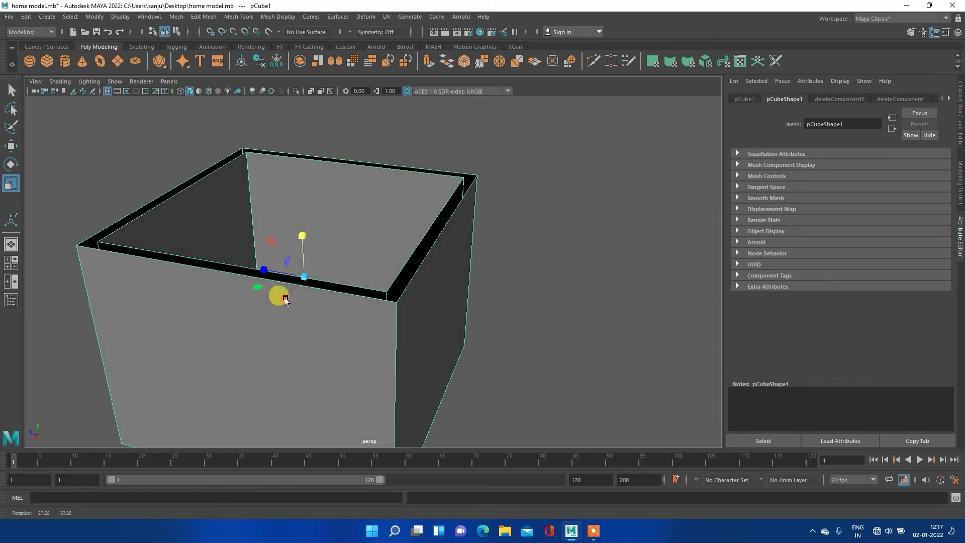
left_click_drag(243, 361, 334, 290, "alt")
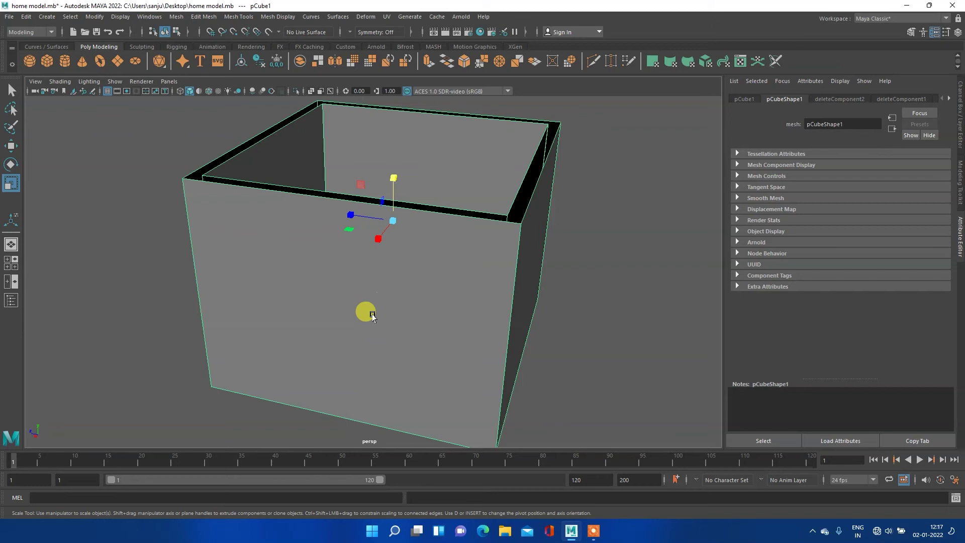
left_click_drag(413, 293, 406, 302, "alt")
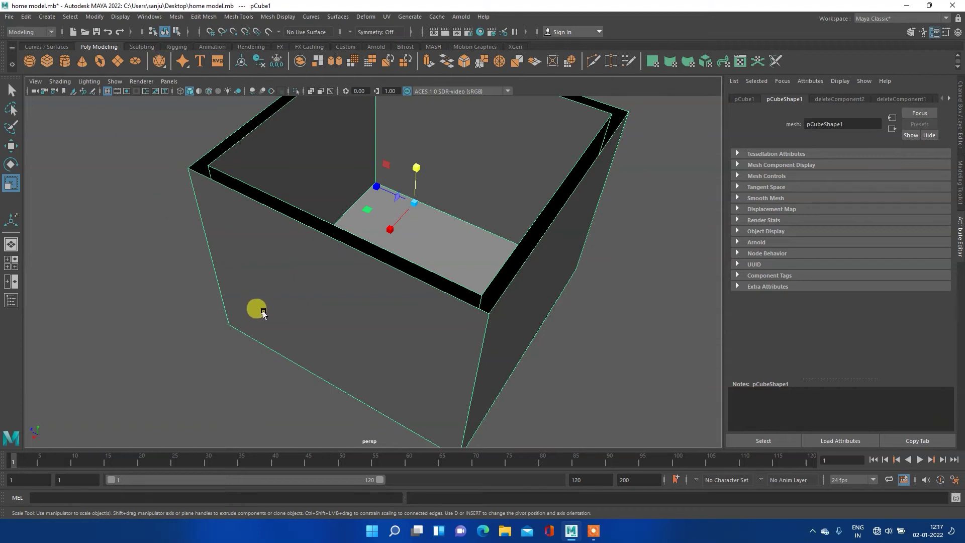
right_click(268, 257)
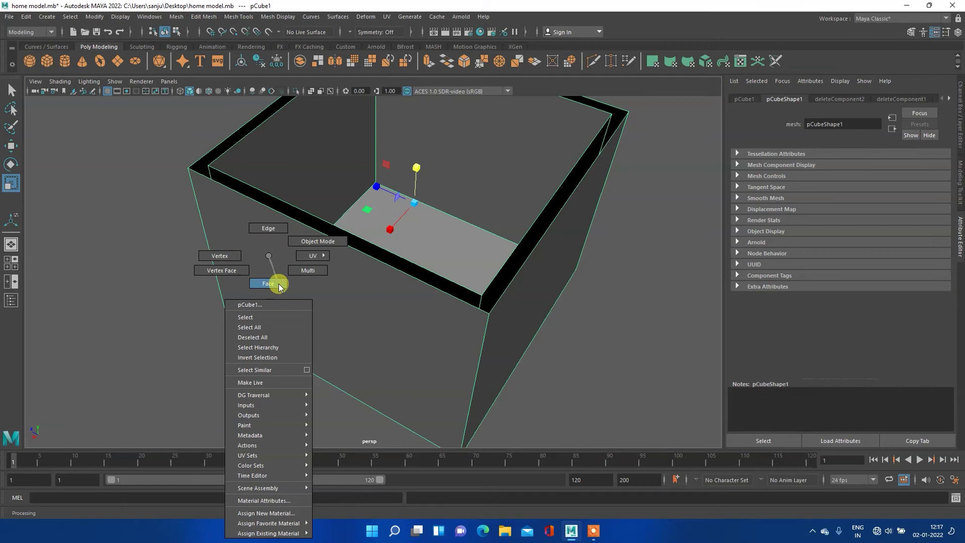
right_click_drag(280, 287, 277, 286)
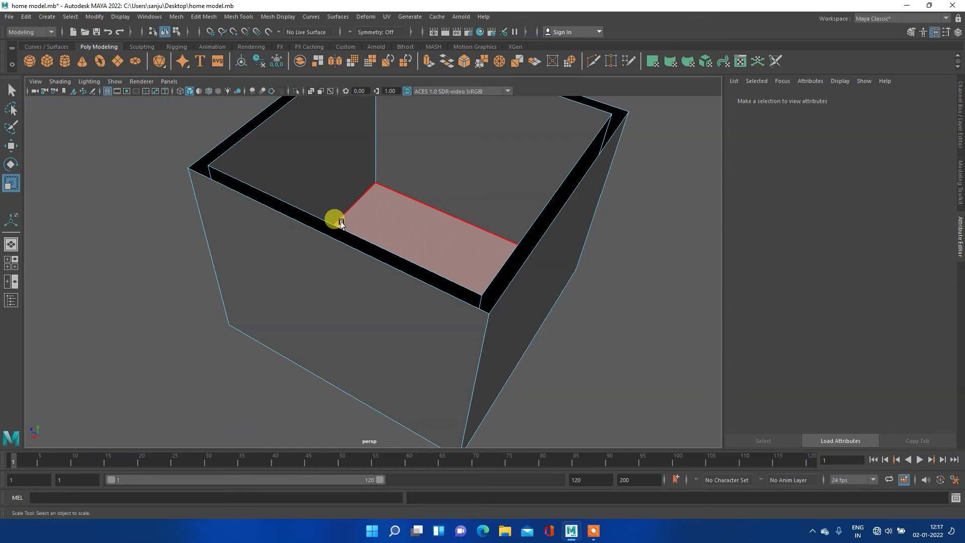
Switch to Edge mode and orbit the view to face the right wall.
right_click(291, 225)
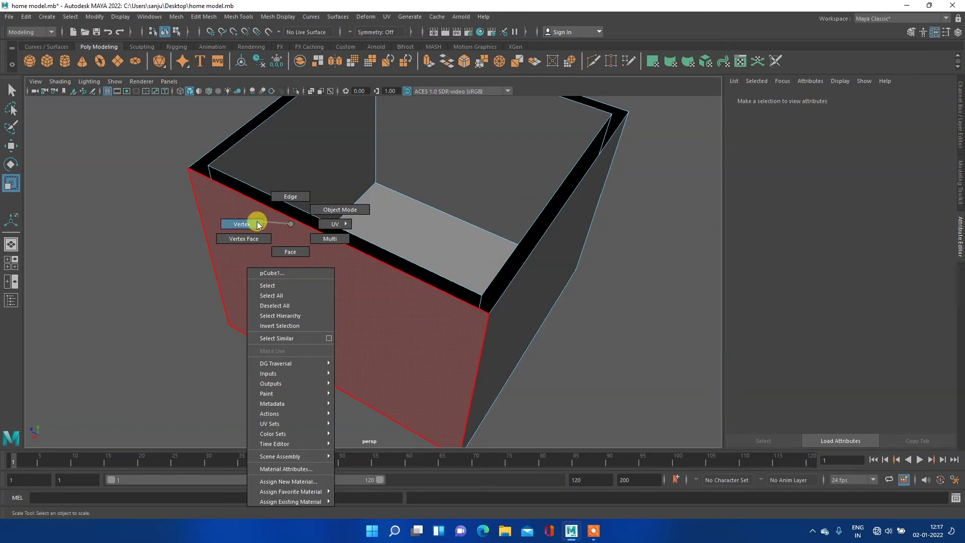
left_click(290, 196)
left_click(287, 198)
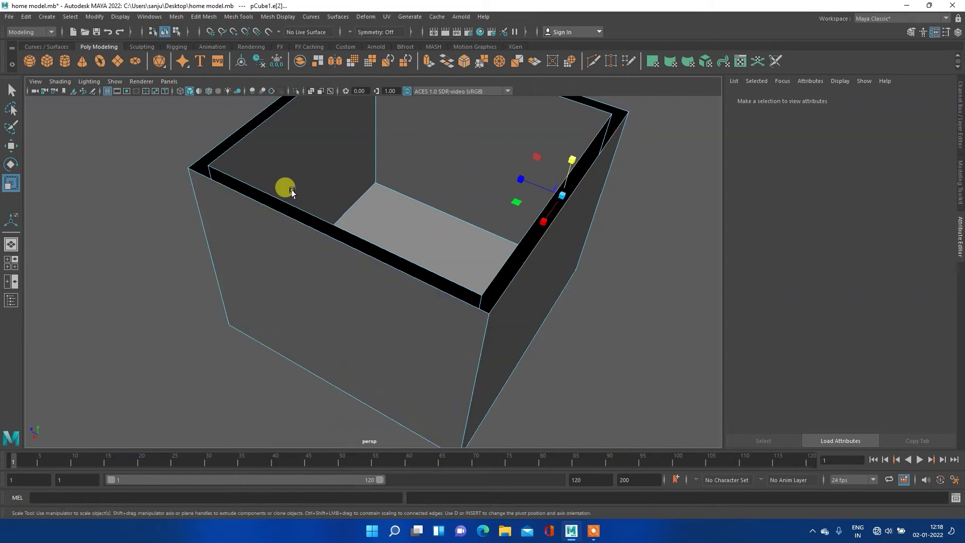
left_click(300, 211)
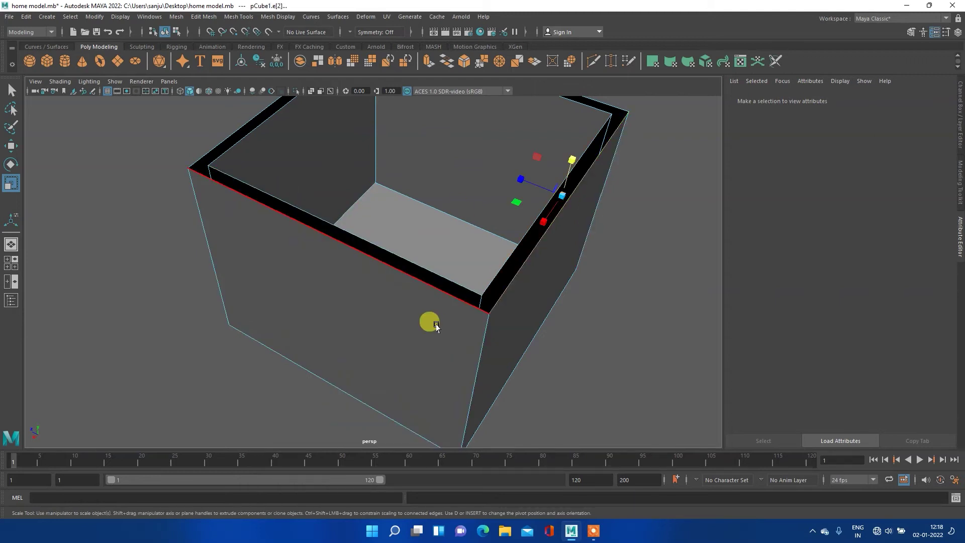
middle_click_drag(327, 287, 287, 308, "alt")
mouse_move(288, 307)
left_mouse_down("alt")
mouse_move(244, 301)
mouse_move(325, 308)
mouse_move(287, 308)
left_mouse_up("alt")
Bridge the right wall's outer and inner top edges into a 0-division cap face.
left_click(552, 259)
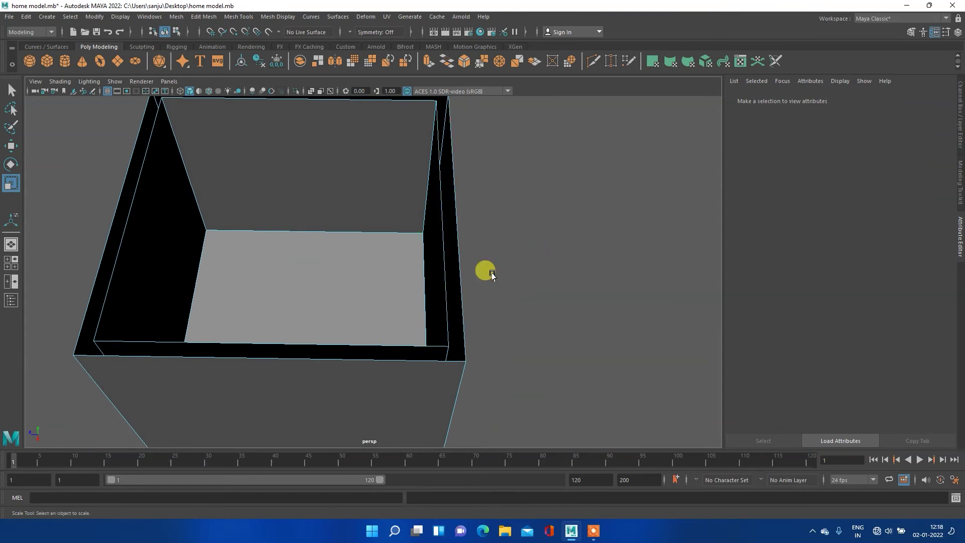
left_click(454, 274)
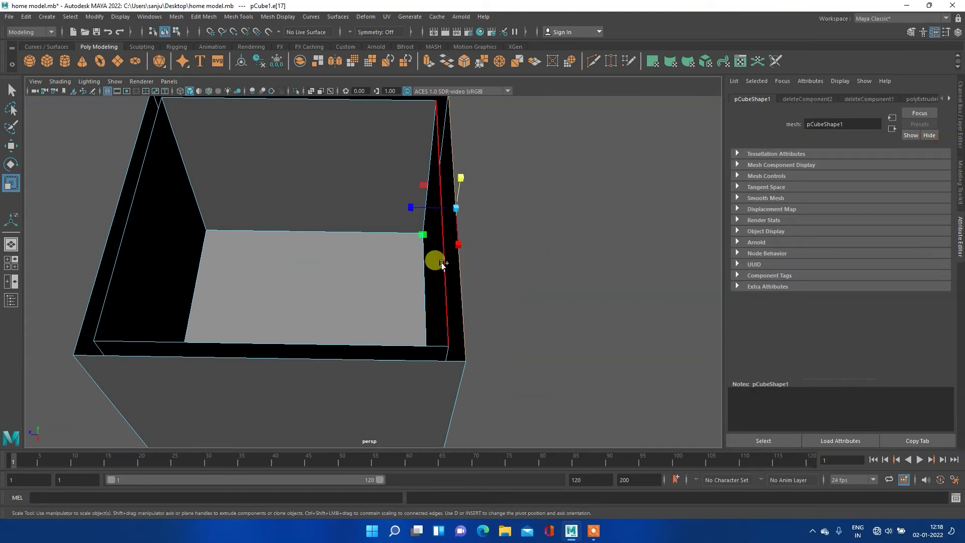
left_click(442, 265)
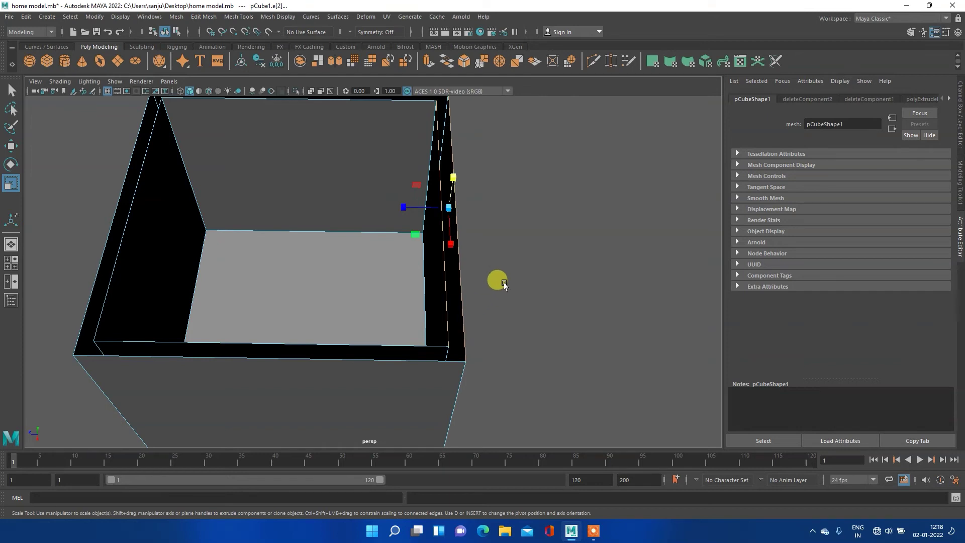
right_click(445, 274, "shift")
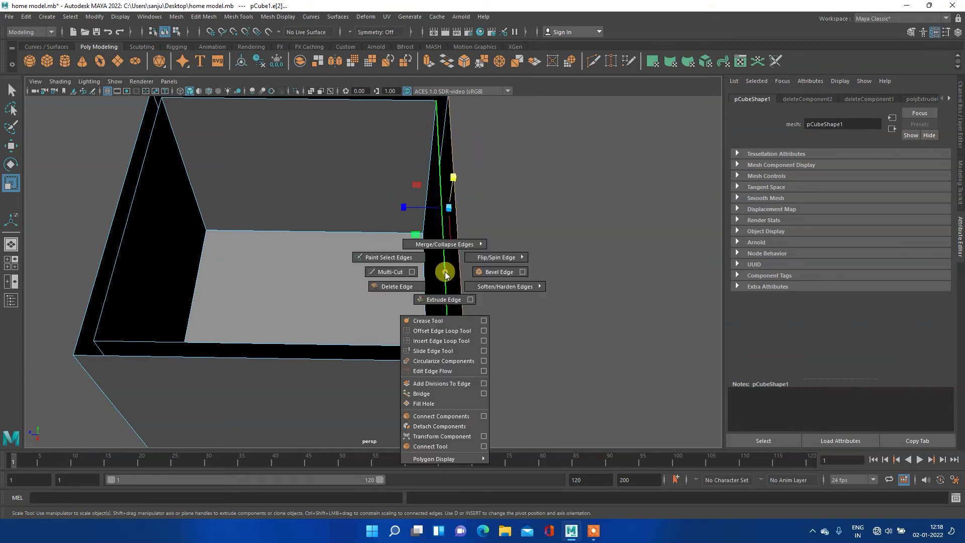
left_click(446, 394)
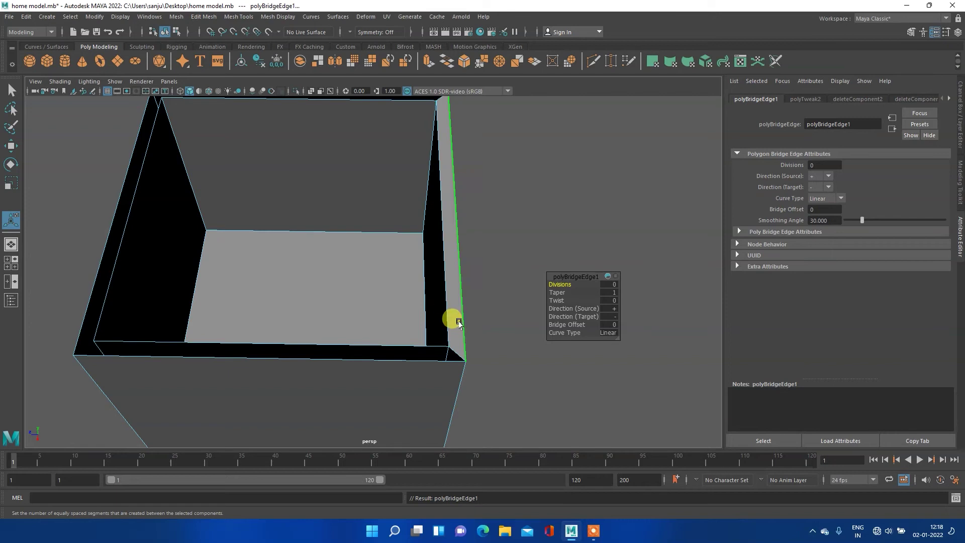
left_click(280, 345)
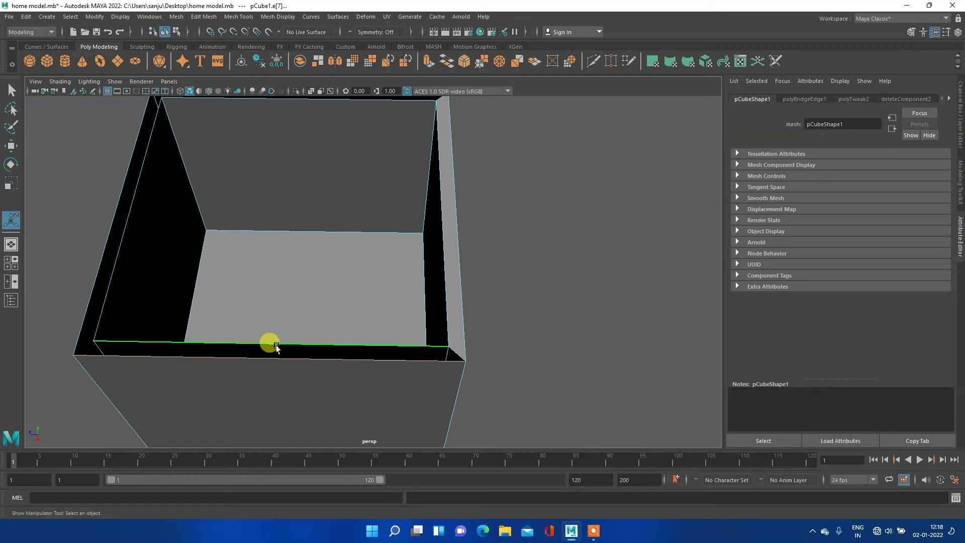
Bridge the front wall's top edges to create polyBridgeEdge2 capping that wall.
right_click(278, 346)
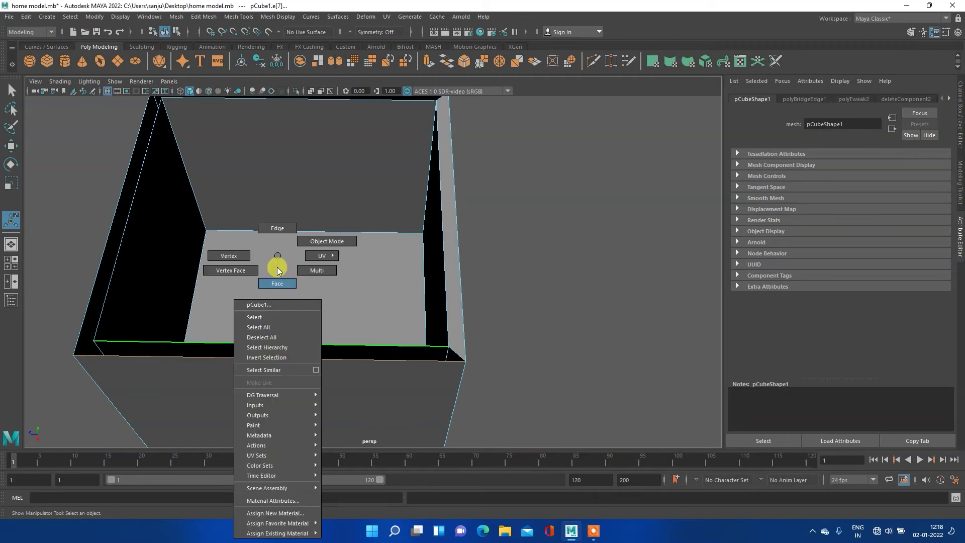
right_click_drag(280, 347, 276, 266)
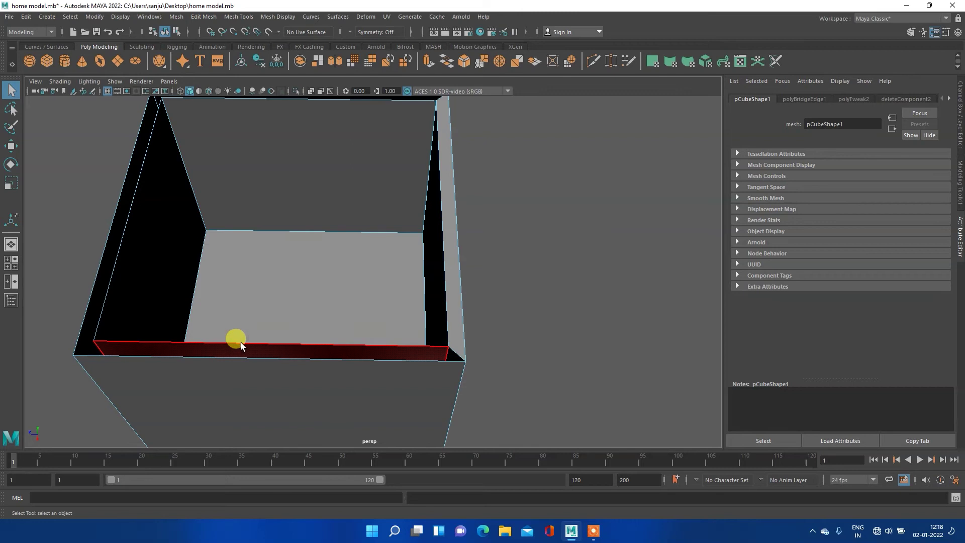
key("w")
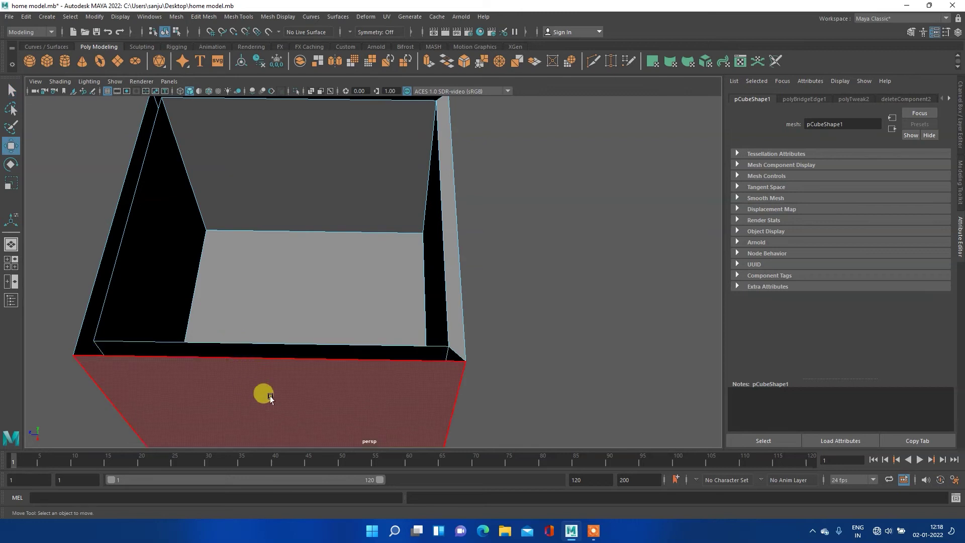
right_click_drag(267, 353, 259, 225)
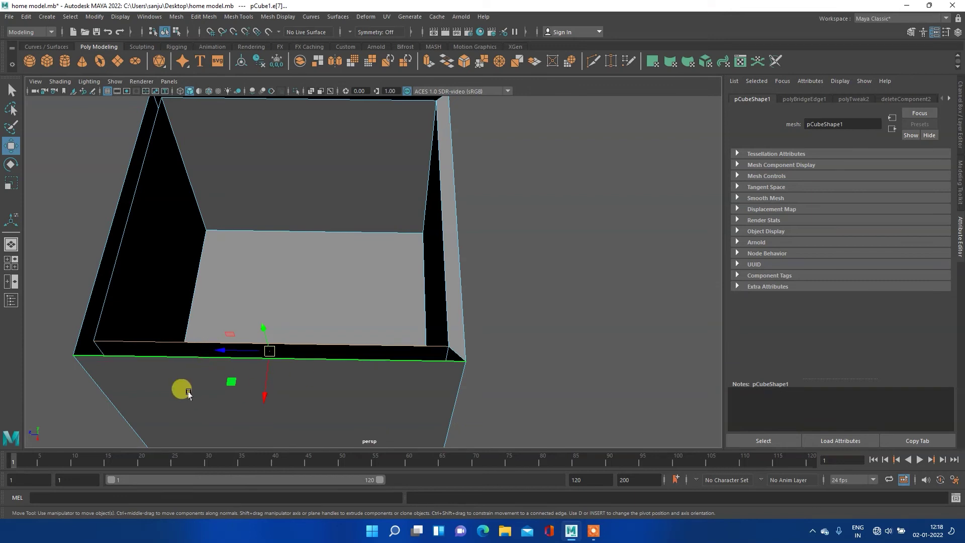
right_click(168, 343, "shift")
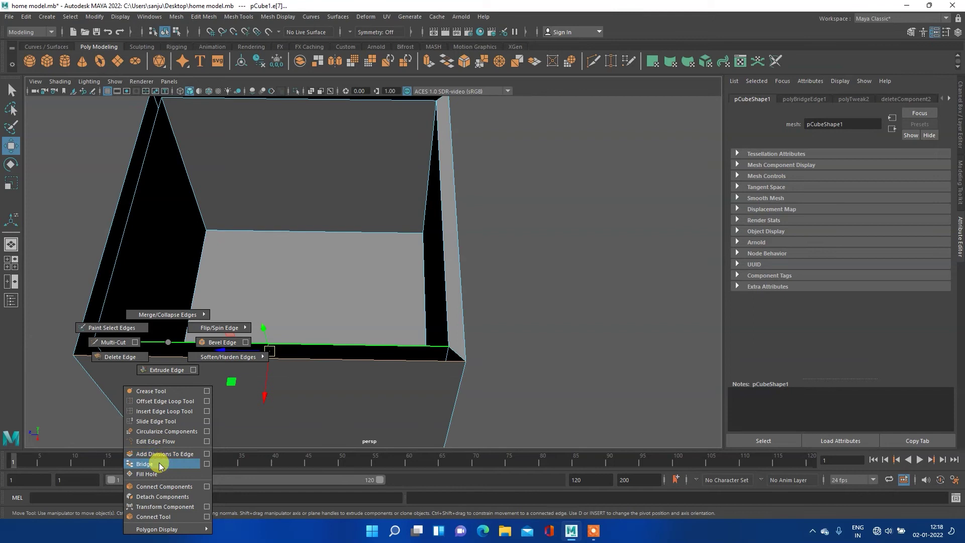
left_click(156, 464)
Pan toward the box's left side and select the left wall's edges.
middle_click_drag(194, 291, 333, 325, "alt")
left_click(285, 278)
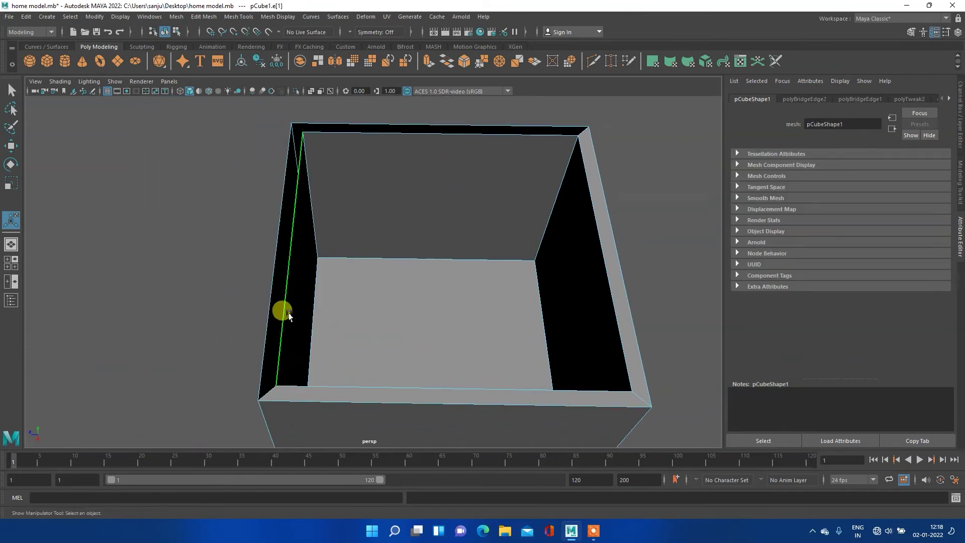
left_click(267, 312)
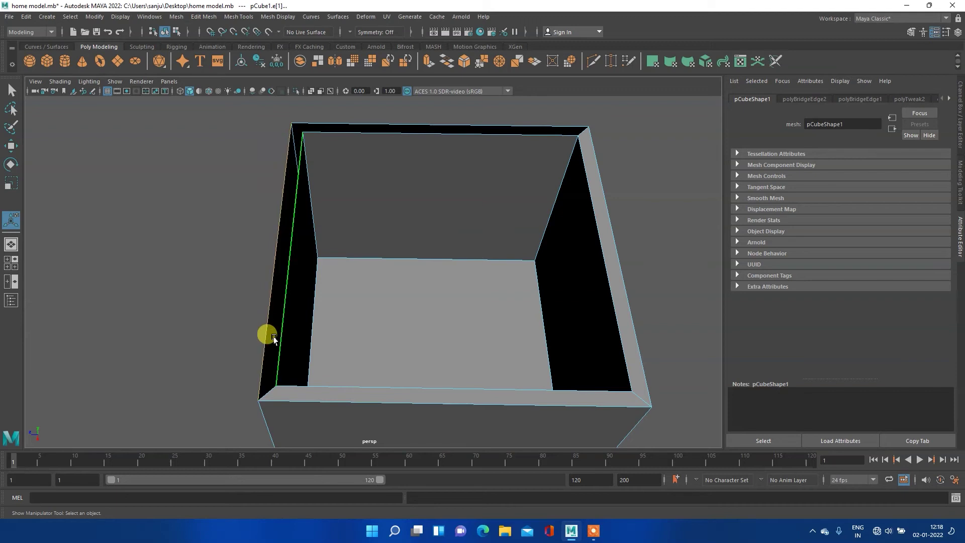
Bridge the selected left wall edges into polyBridgeEdge3 and clear the selection.
right_click_drag(272, 269, 267, 397, "shift")
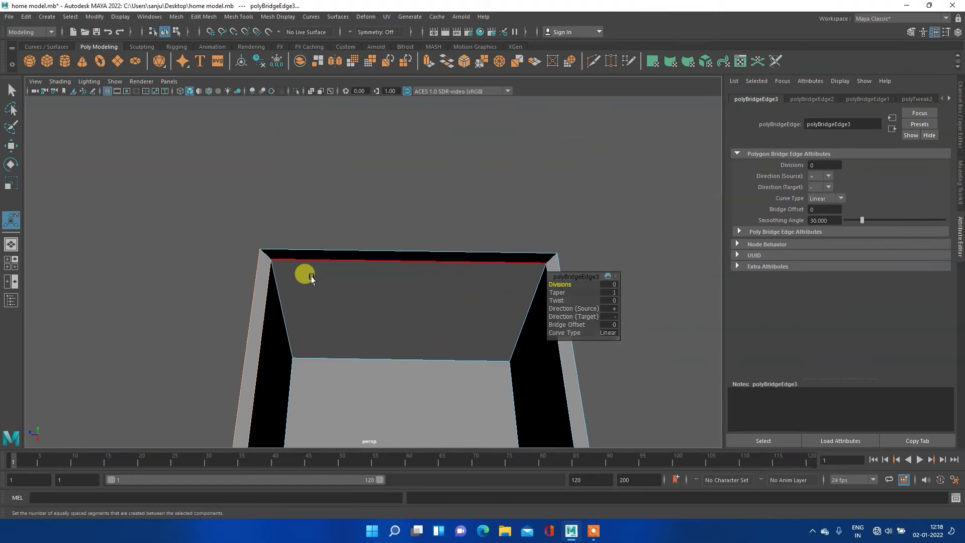
left_click(317, 211)
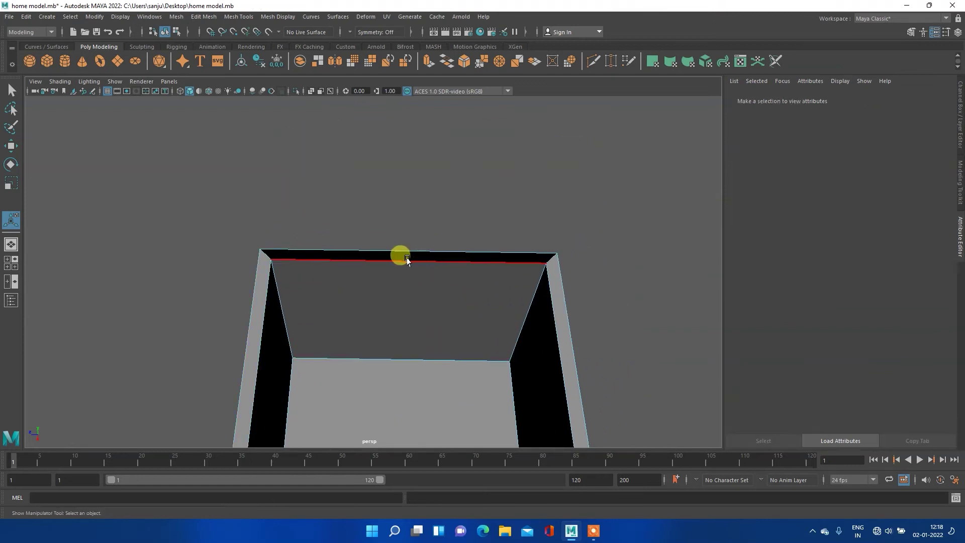
right_click_drag(402, 257, 408, 230)
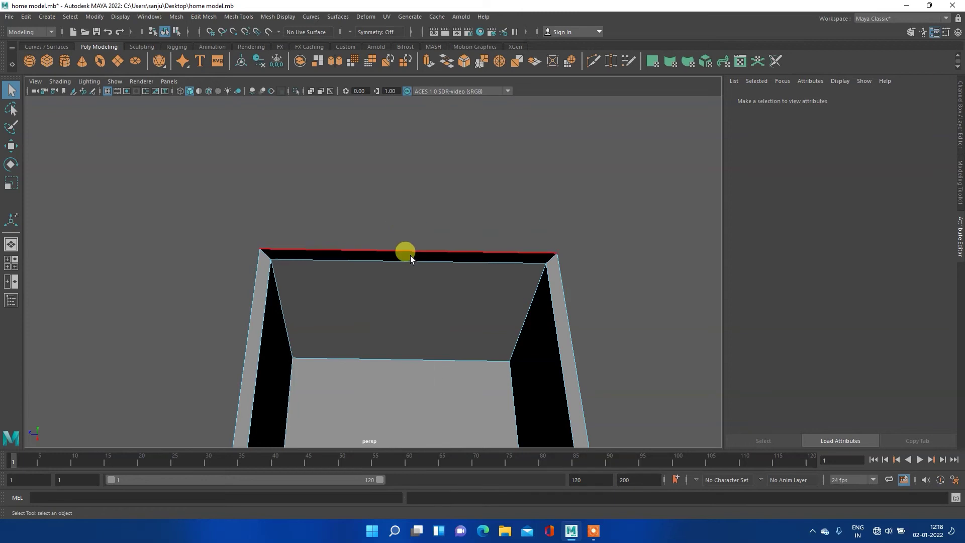
right_click(384, 287)
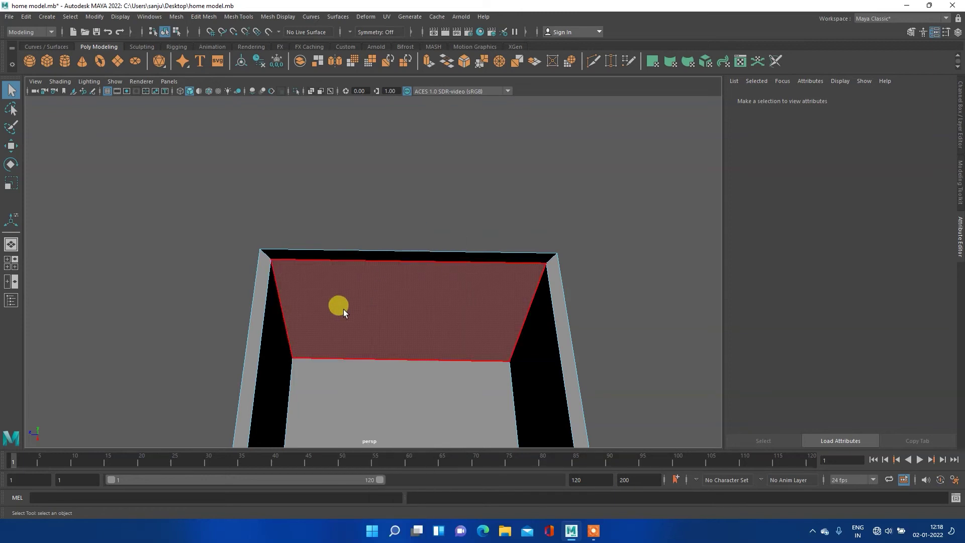
left_click(360, 299)
In Edge mode, select the back wall's inner top edge with the Move tool active.
right_click(365, 279)
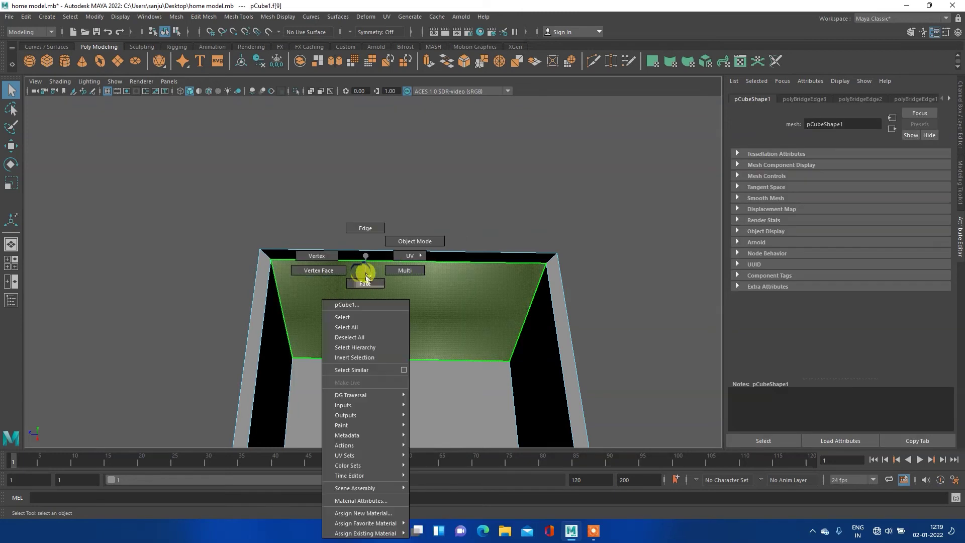
left_click(366, 228)
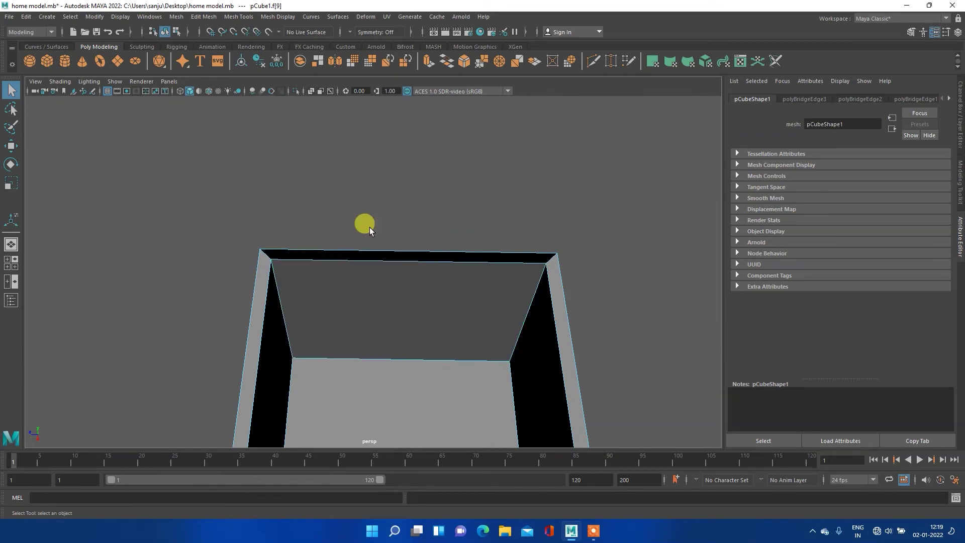
left_click(346, 261)
key("w")
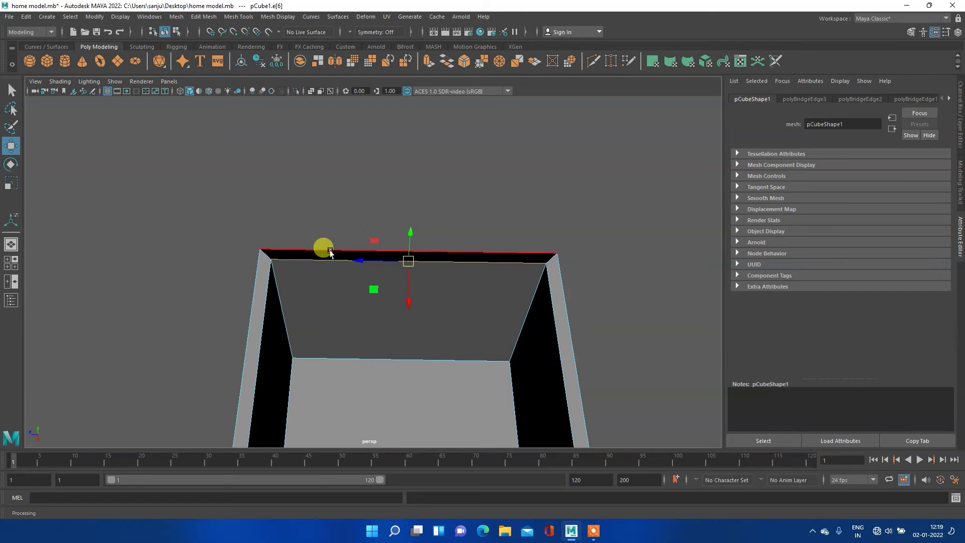
Bridge the top outer edge gap with a new face (polyBridgeEdge4).
left_click(320, 250, "shift")
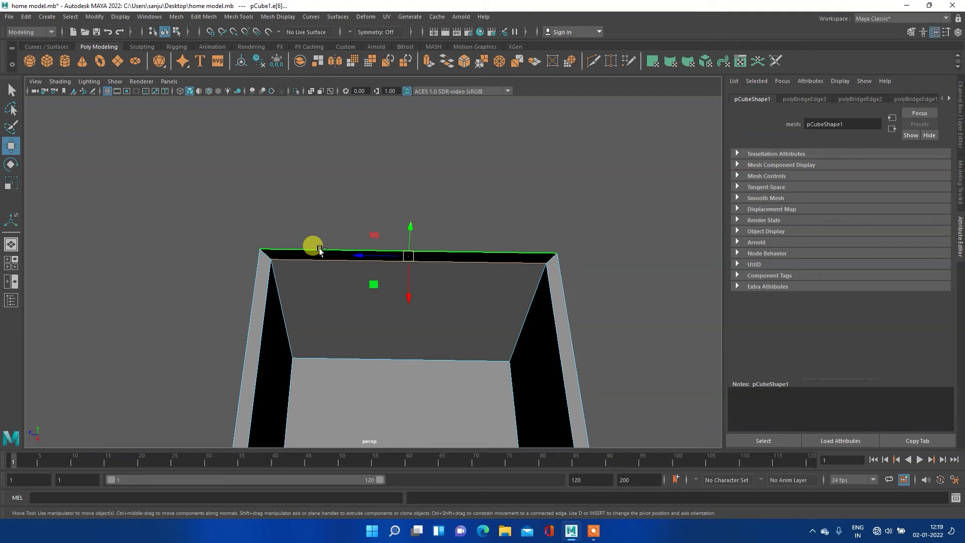
right_click_drag(323, 250, 312, 375, "shift")
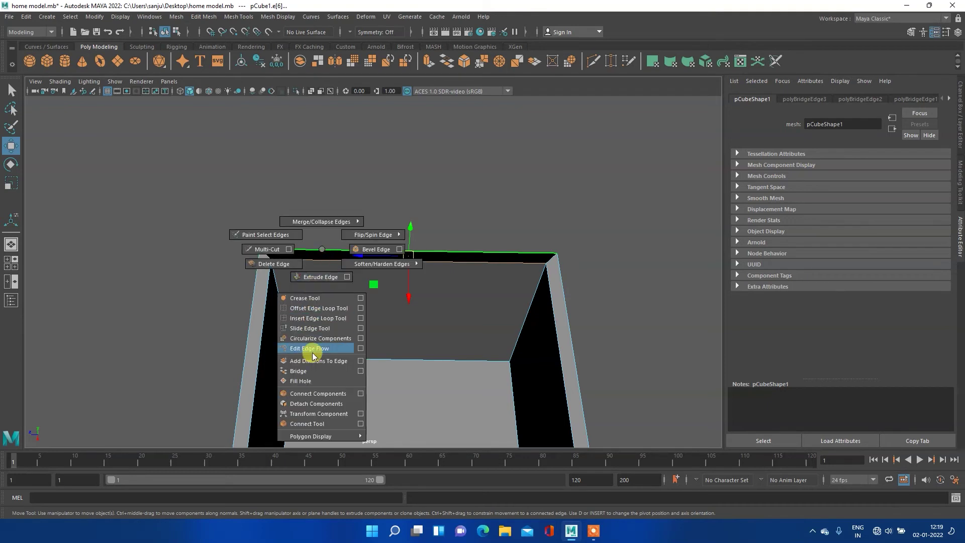
left_click(313, 374)
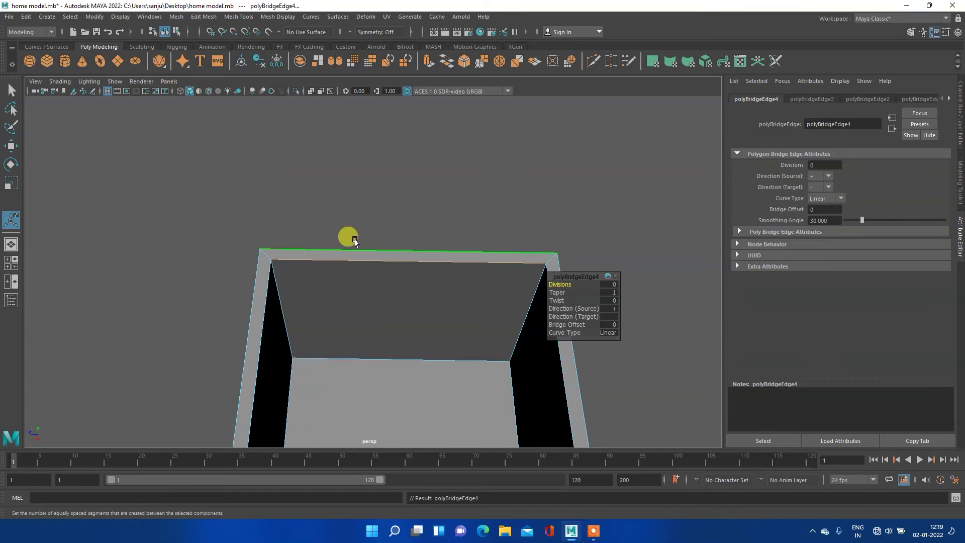
Orbit to see the whole box and switch to the four-view layout.
scroll(353, 211, "down", 3)
mouse_move(270, 306)
left_mouse_down("alt")
mouse_move(480, 262)
mouse_move(502, 325)
mouse_move(403, 303)
mouse_move(437, 276)
mouse_move(205, 276)
mouse_move(243, 304)
mouse_move(335, 302)
mouse_move(230, 297)
mouse_move(333, 246)
left_mouse_up("alt")
key("space")
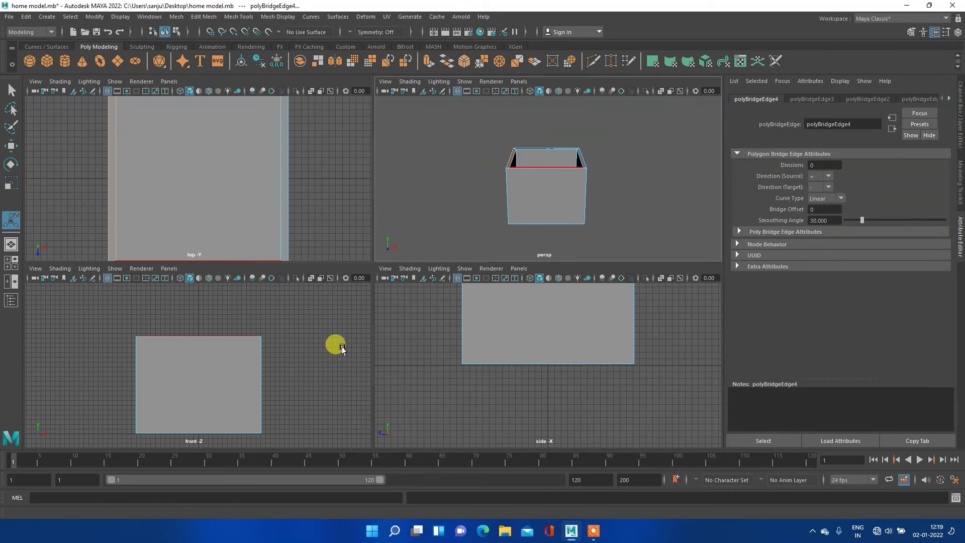
Create a second polygon cube, pCube2, and raise it to about Y 23.655 above the box.
right_click_drag(528, 181, 581, 161)
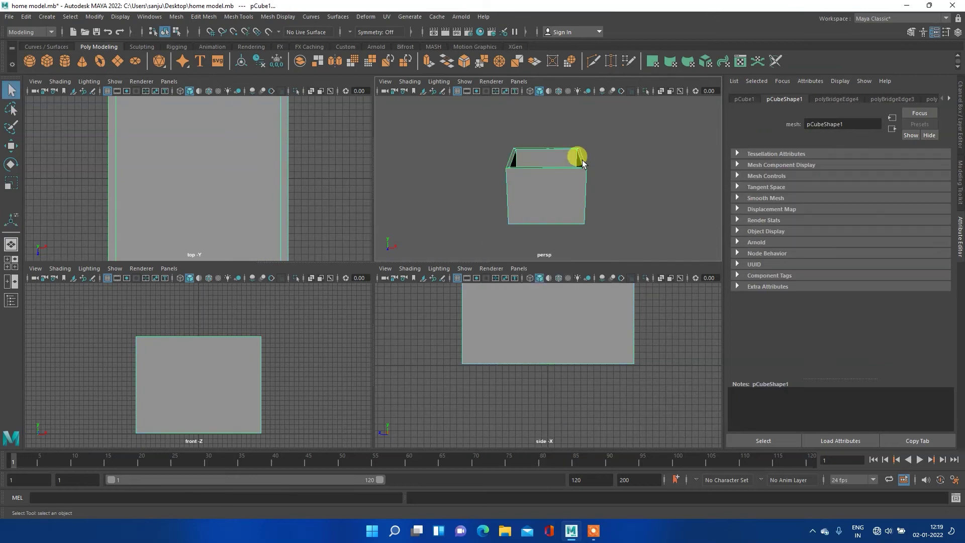
left_click(46, 59)
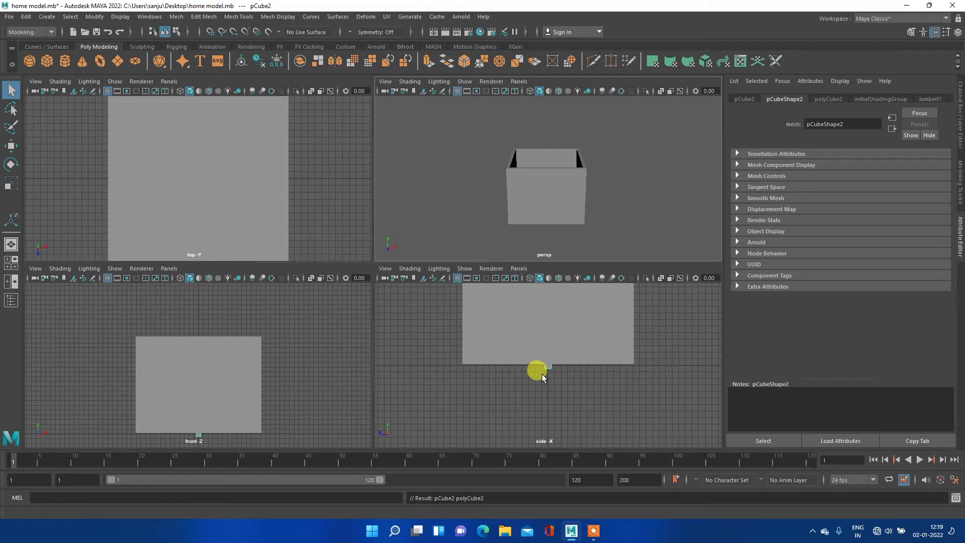
key("w")
mouse_move(546, 315)
left_mouse_down()
mouse_move(535, 122)
mouse_move(532, 172)
left_mouse_up()
Scale pCube2 wider along X across the house in the front view.
key("e")
key("r")
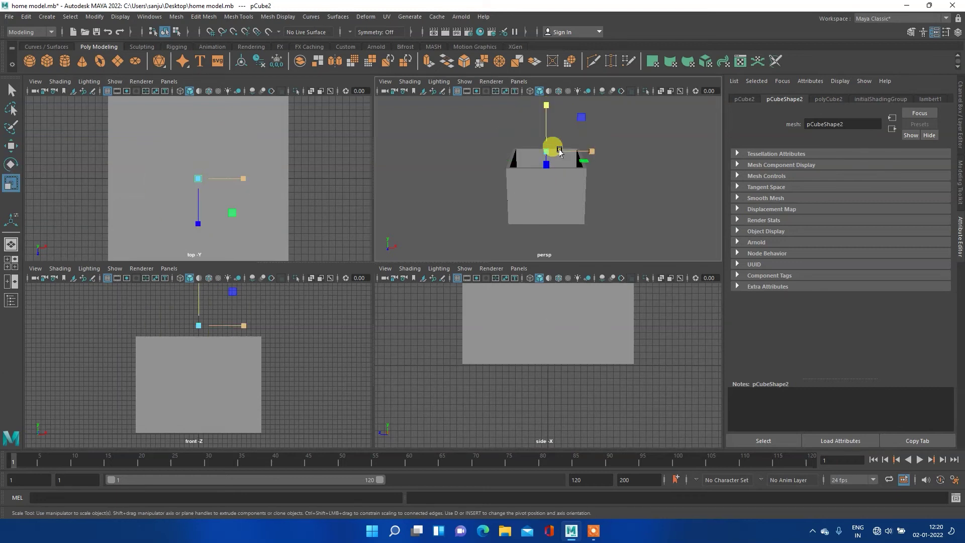
left_click_drag(592, 152, 906, 146)
left_click_drag(242, 326, 347, 327)
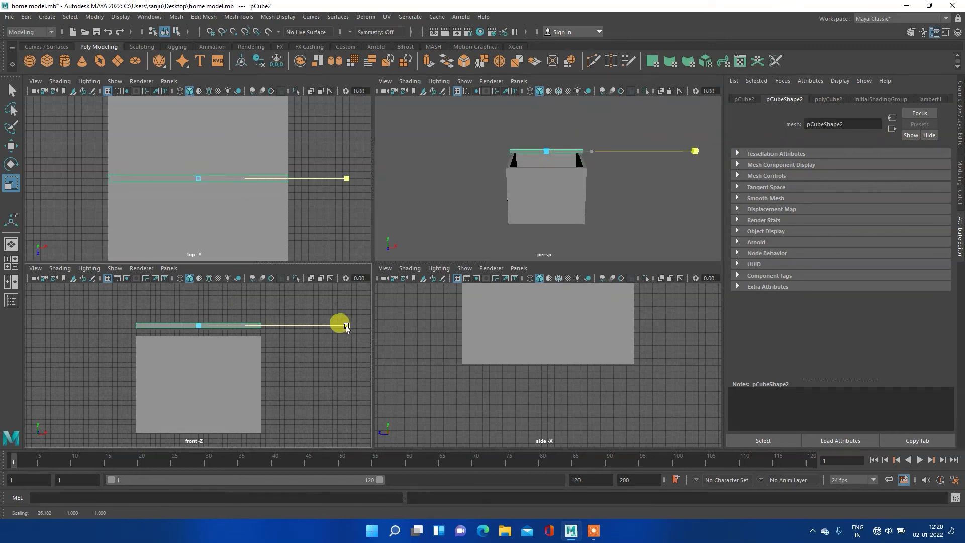
left_click_drag(349, 327, 347, 326)
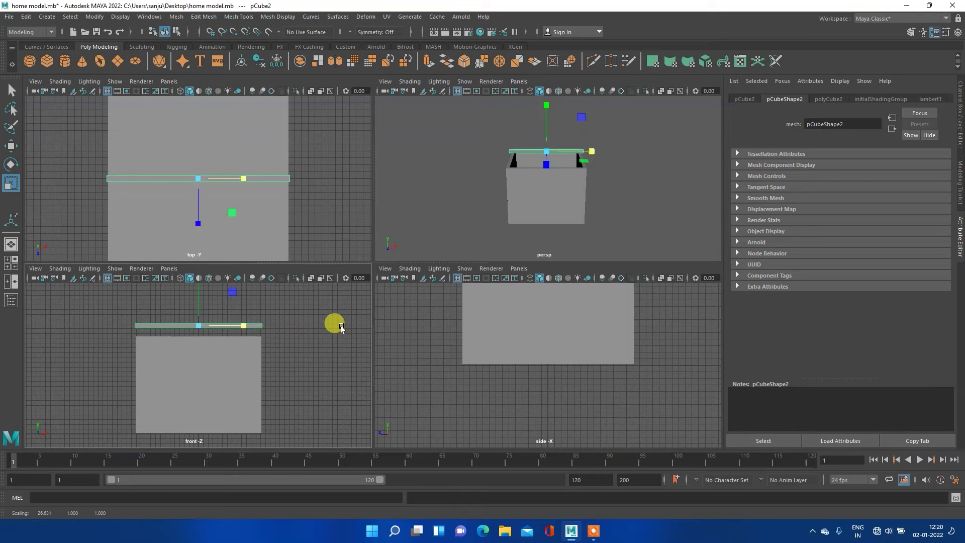
Stretch the slab along Z in the top view to about 28.6 deep.
mouse_move(197, 223)
left_mouse_down()
mouse_move(216, 383)
mouse_move(203, 246)
left_mouse_up()
scroll(176, 221, "down", 2)
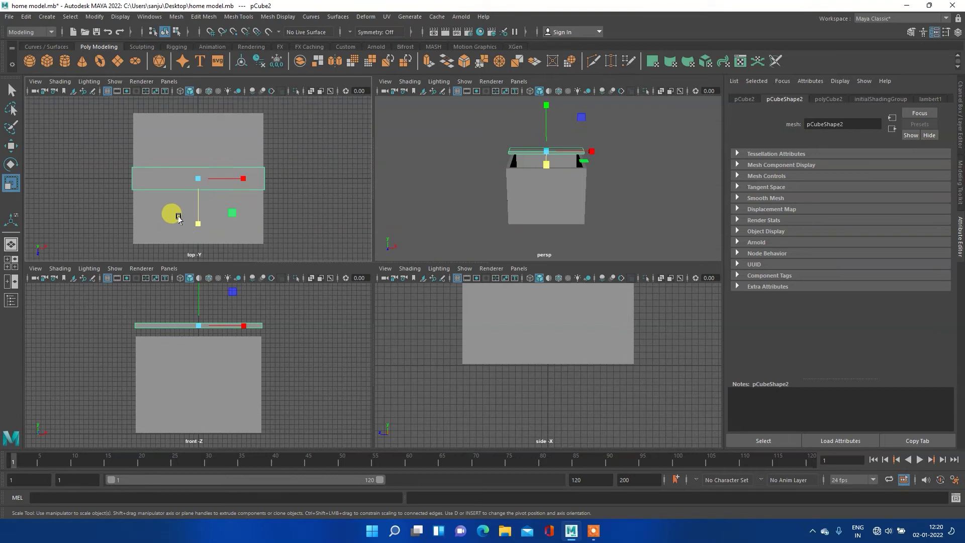
left_click_drag(197, 223, 194, 437)
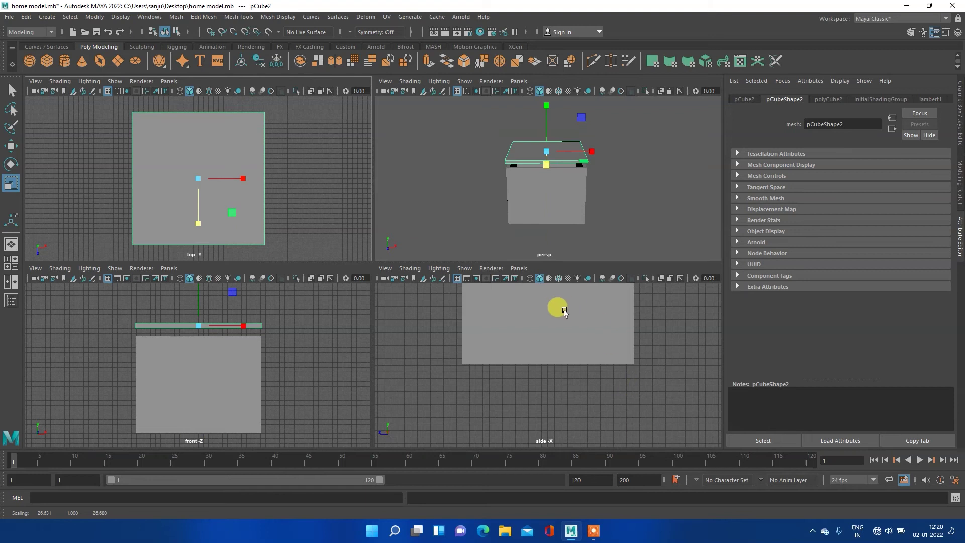
left_click_drag(196, 224, 198, 224)
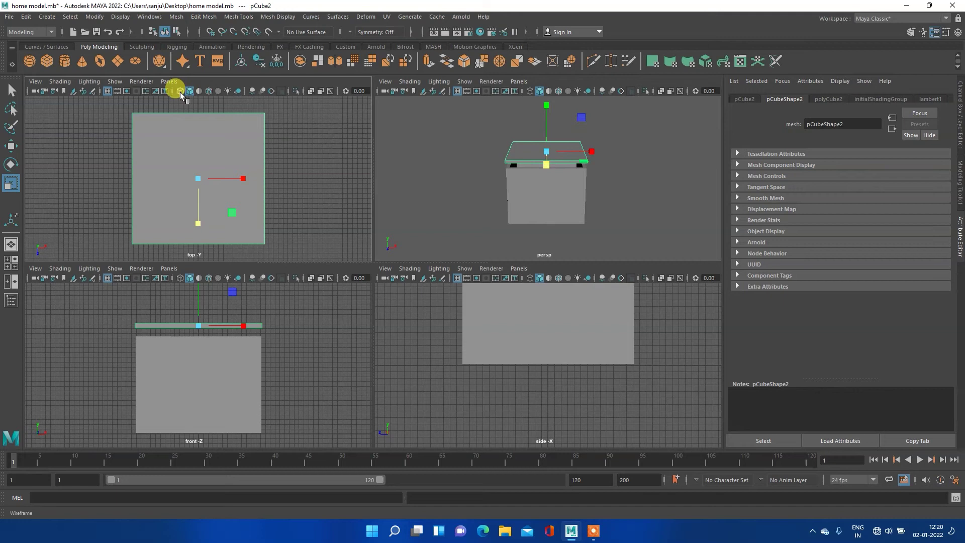
Refine the slab's scale, undoing an overhang attempt and flattening its thickness.
left_click(181, 92)
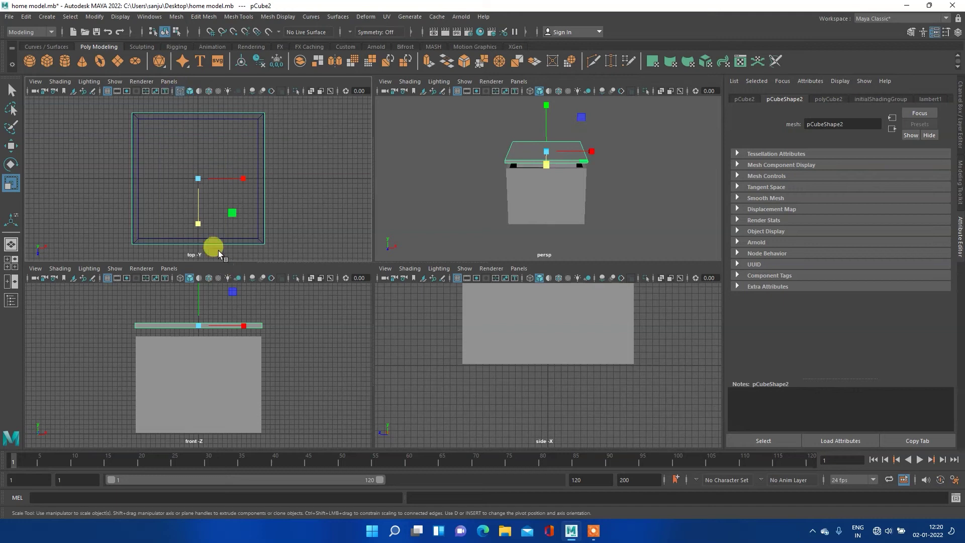
left_click(197, 225)
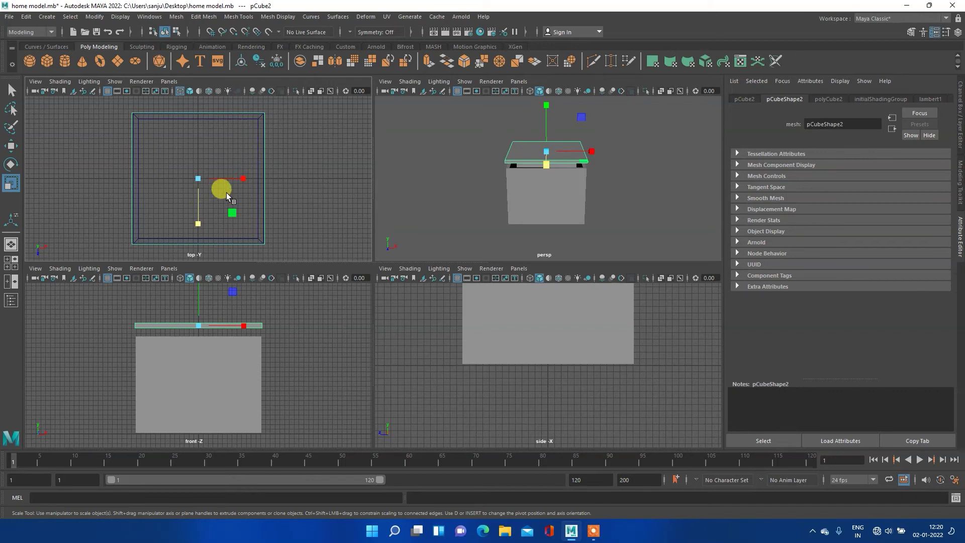
left_click(188, 92)
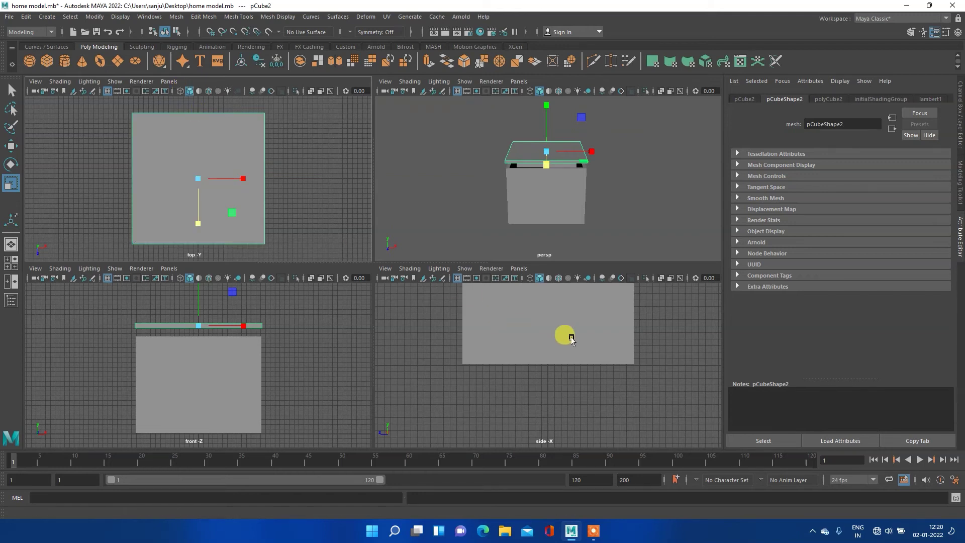
scroll(542, 358, "down", 1)
scroll(542, 358, "down", 3)
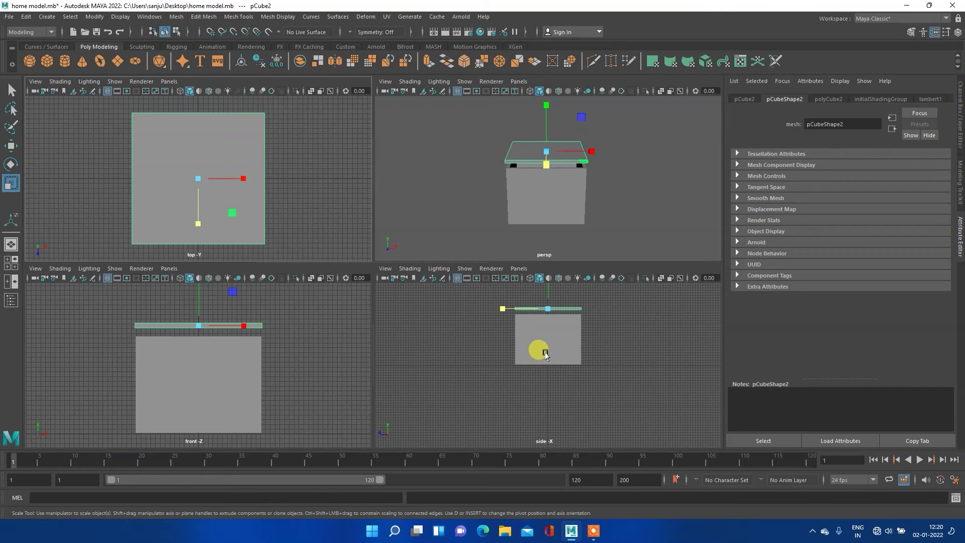
left_click_drag(546, 354, 582, 323)
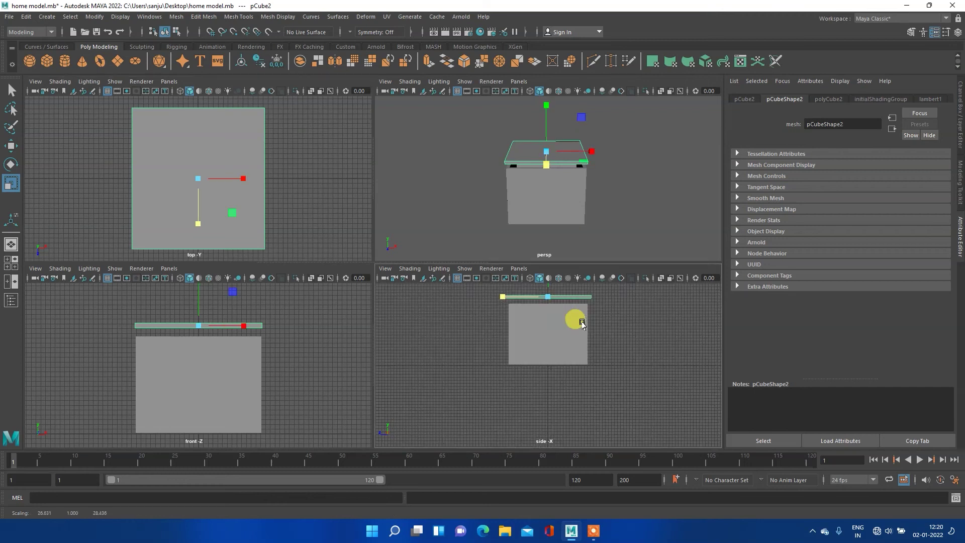
key("ctrl+z")
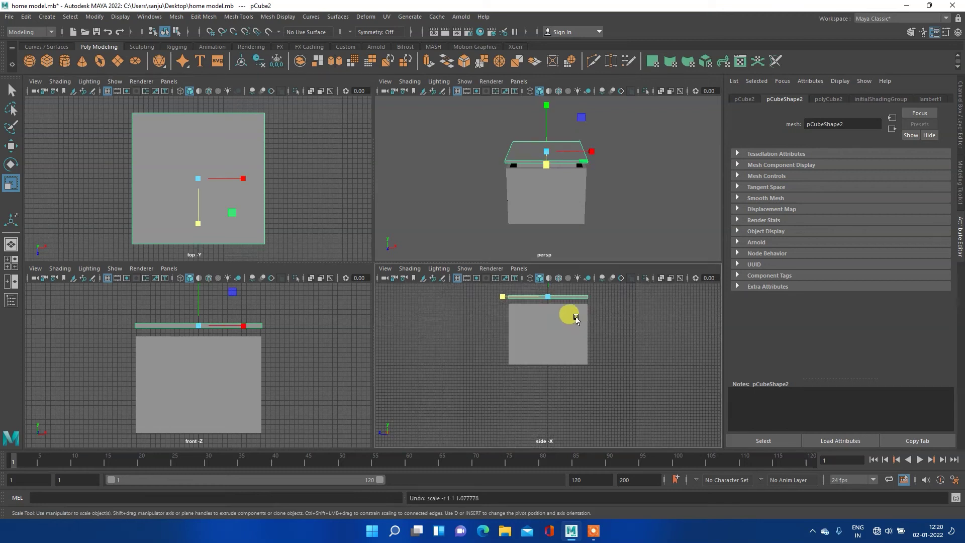
key("w")
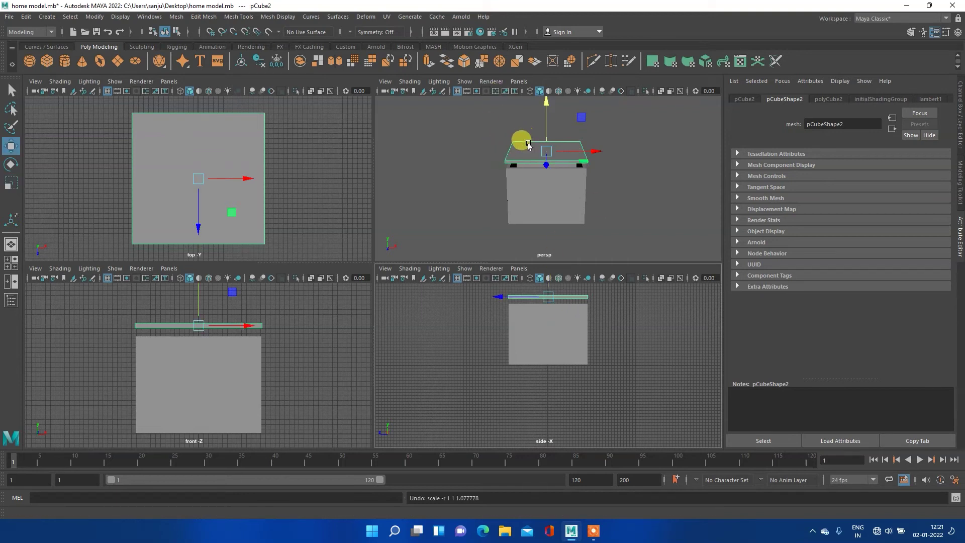
key("r")
left_click_drag(547, 103, 544, 125)
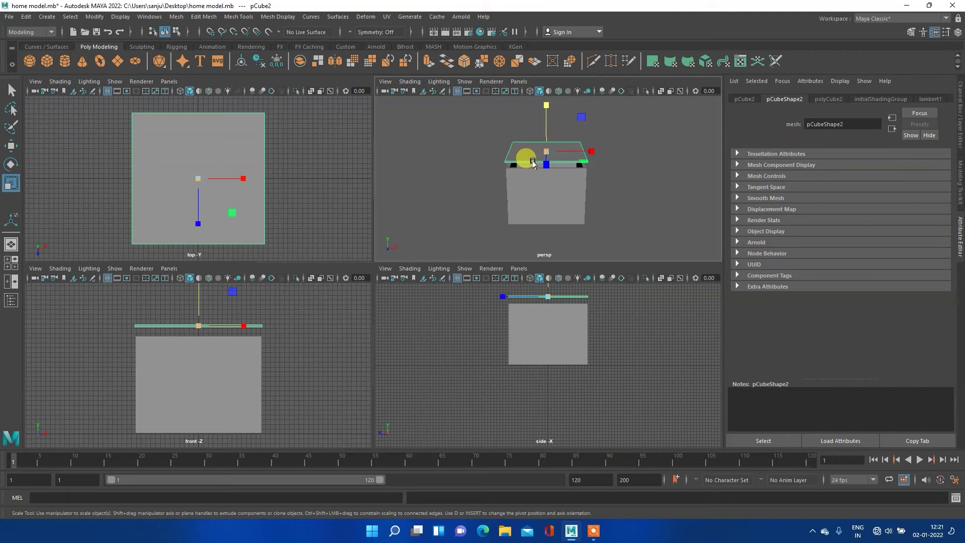
Deselect, reselect the flat slab on the box, and switch to the Rotate tool.
key("w")
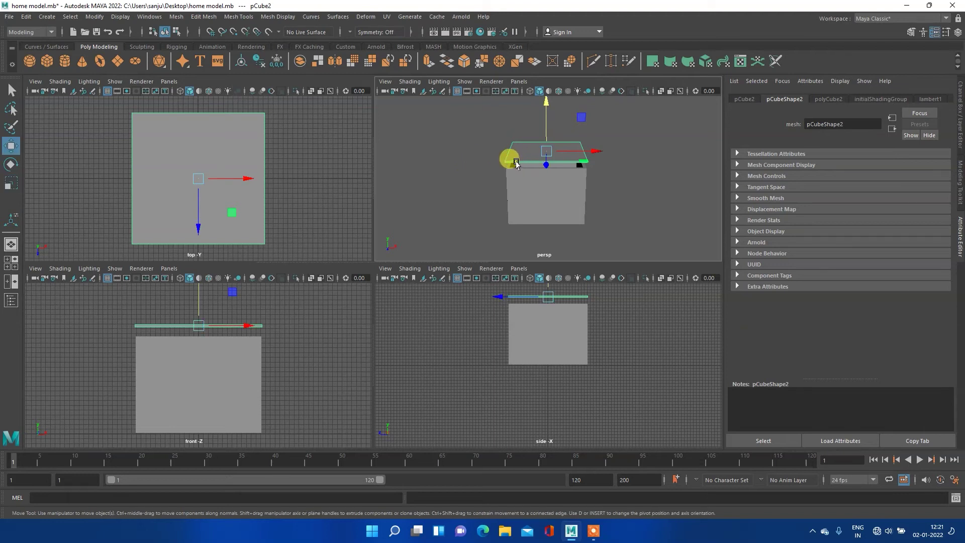
left_click(458, 188)
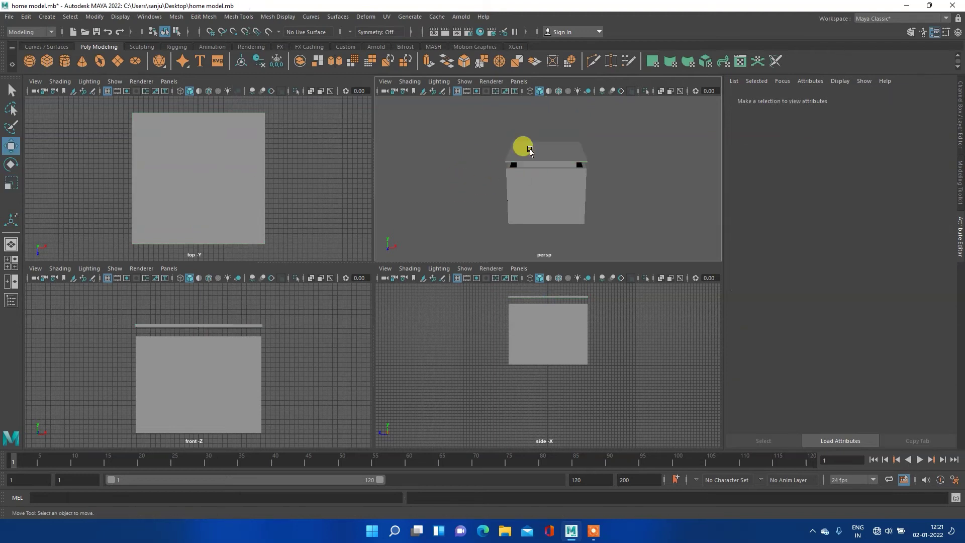
left_click(530, 150)
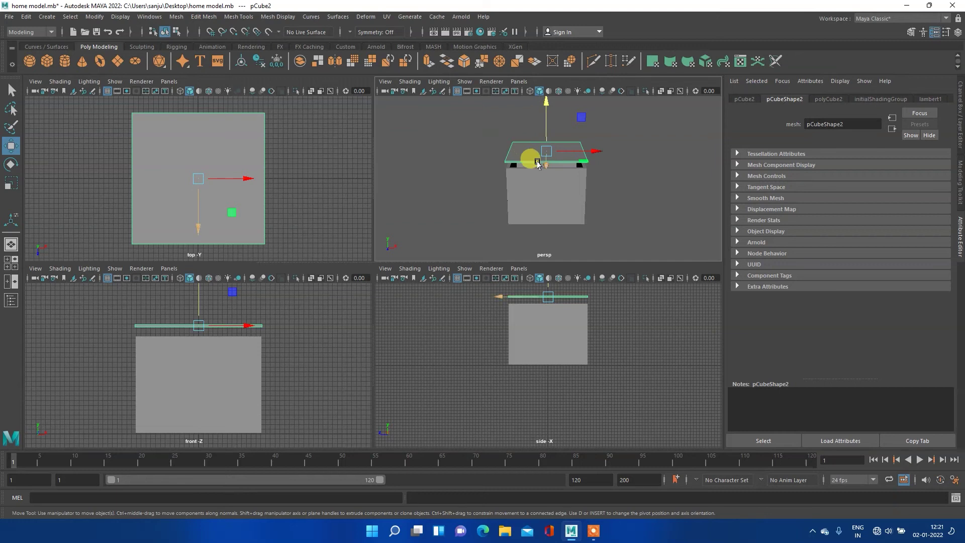
key("e")
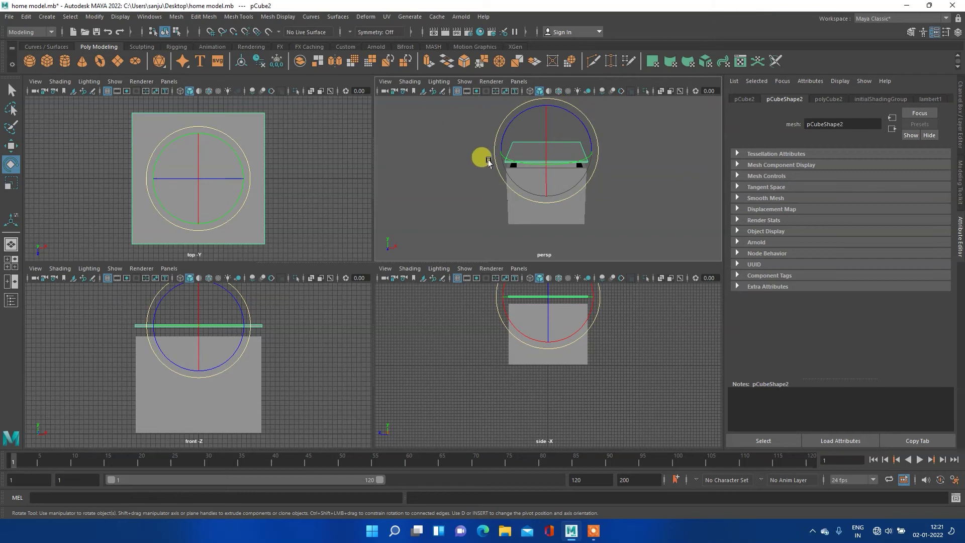
left_click_drag(653, 223, 629, 225, "alt")
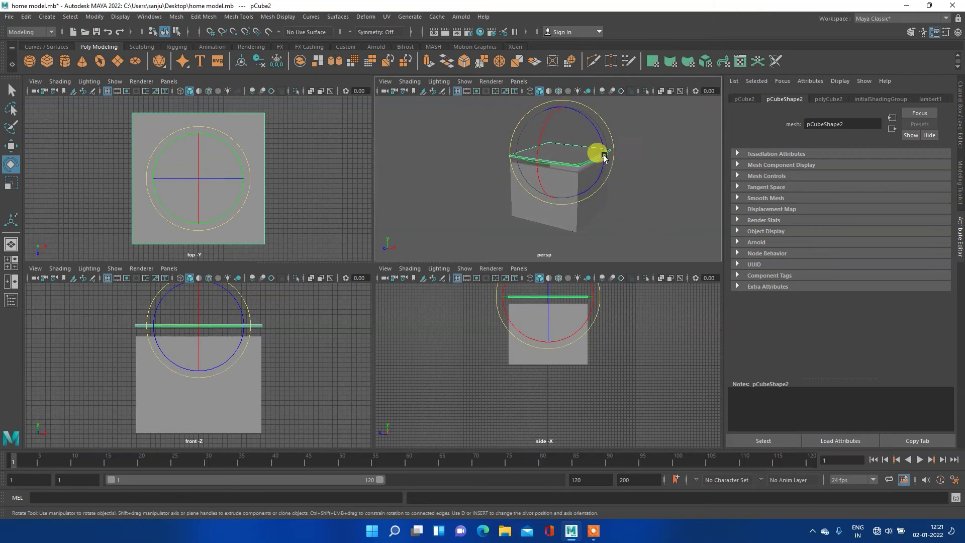
left_click_drag(613, 149, 639, 245)
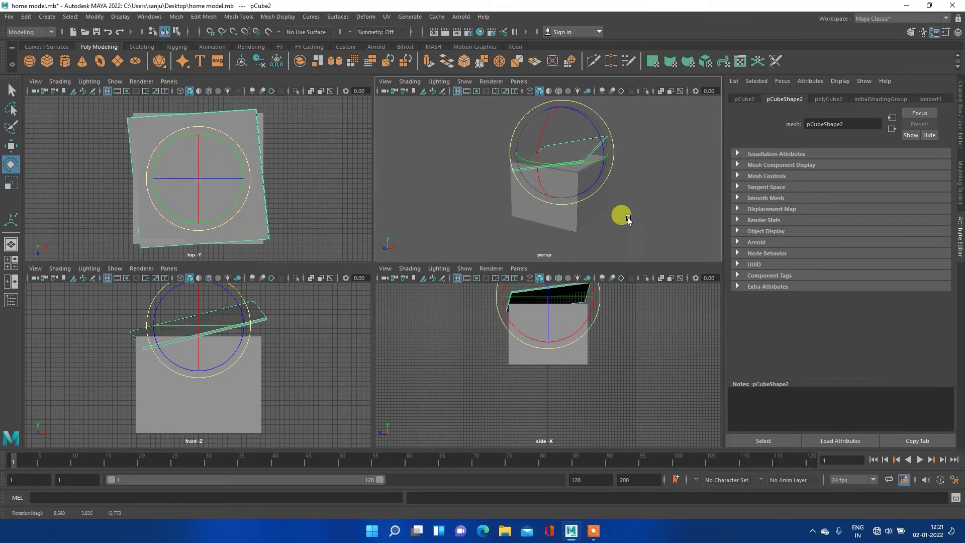
key("ctrl+z")
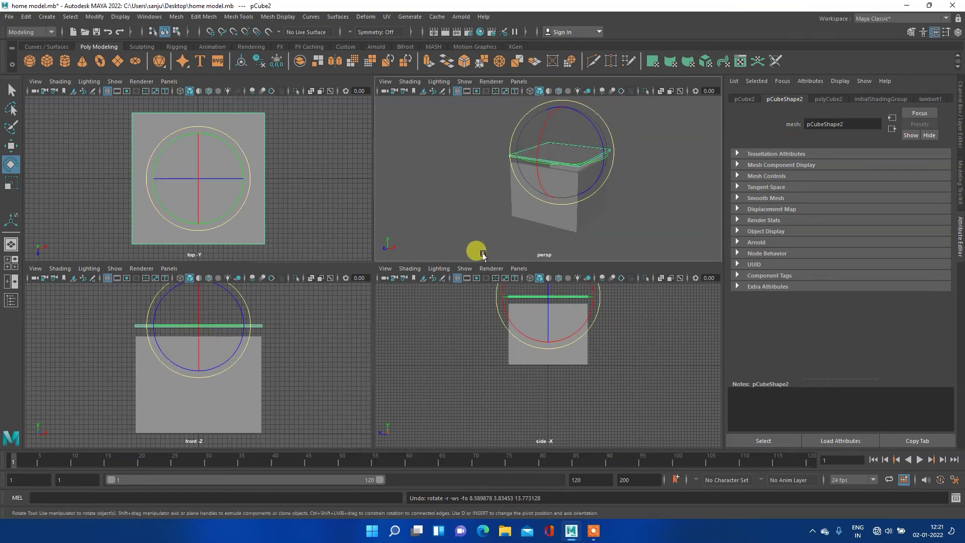
left_click_drag(248, 344, 245, 330)
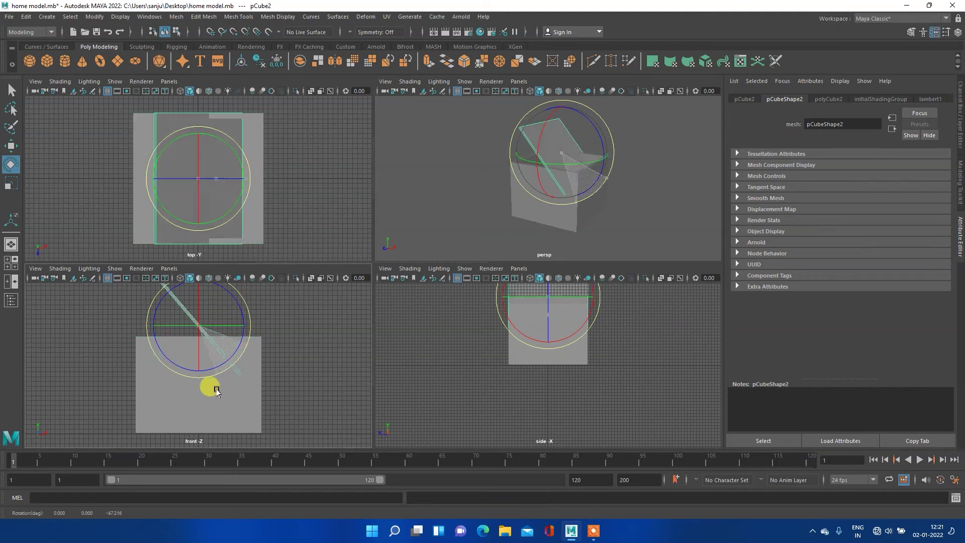
left_click_drag(452, 177, 461, 187)
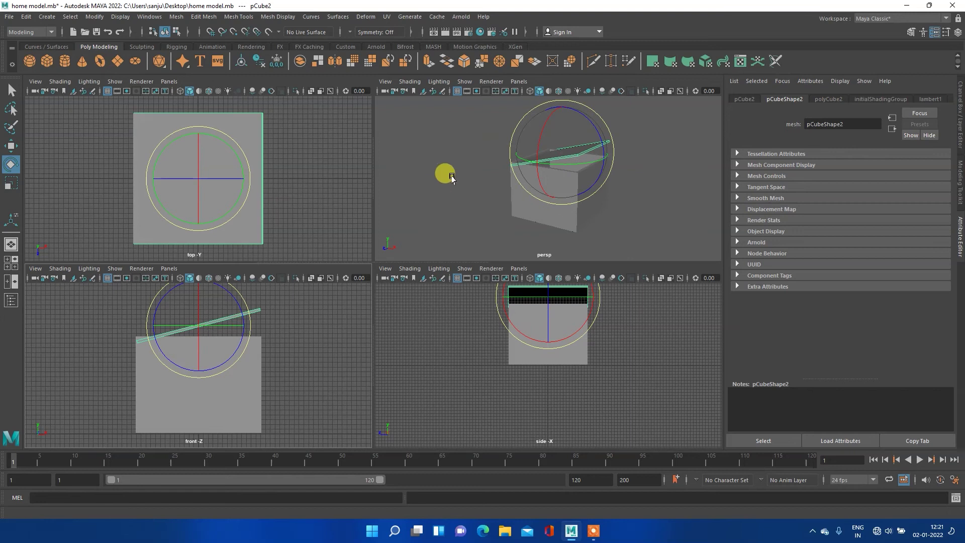
key("ctrl+z")
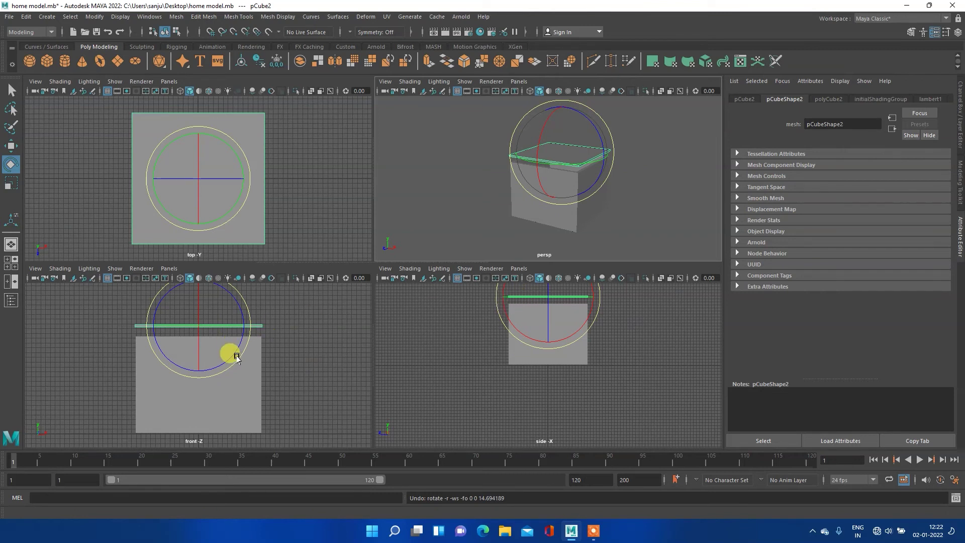
left_click_drag(237, 341, 222, 273)
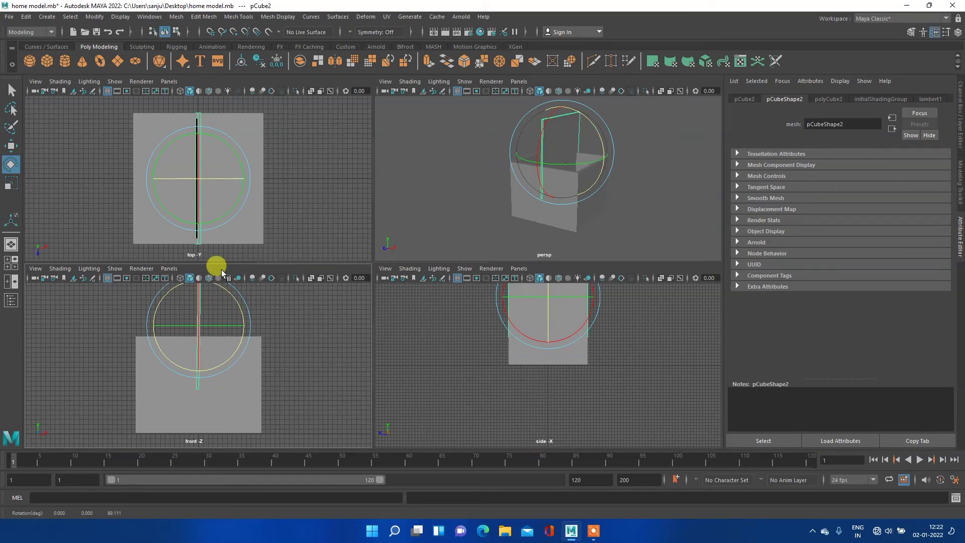
key("ctrl+z")
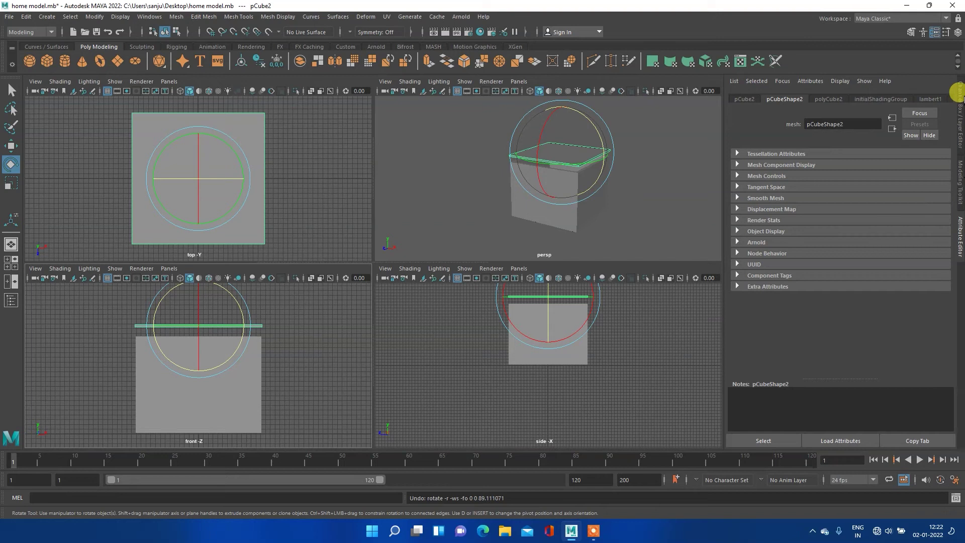
Set pCube2's Rotate Z to 45 in the Channel Box after trying 90, then reselect it.
left_click(961, 111)
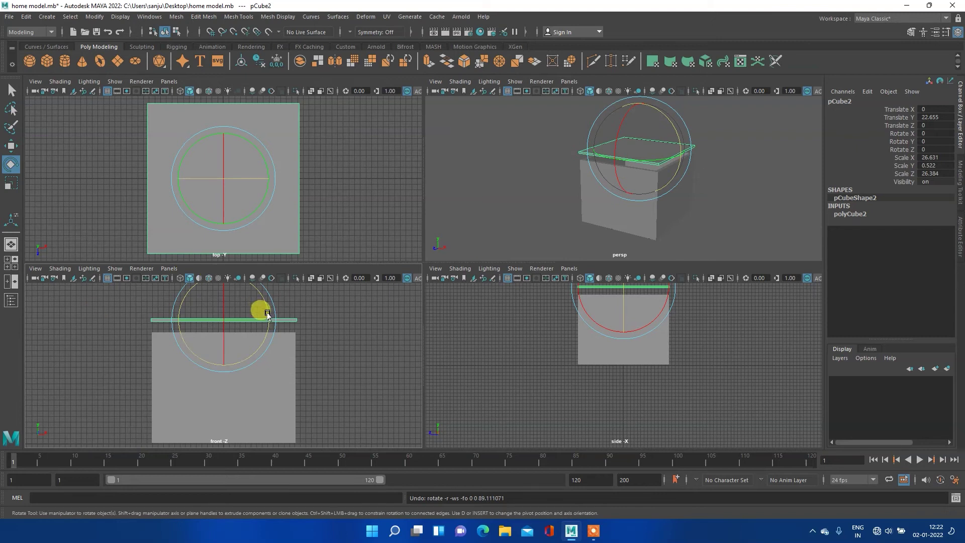
left_click_drag(262, 307, 241, 267)
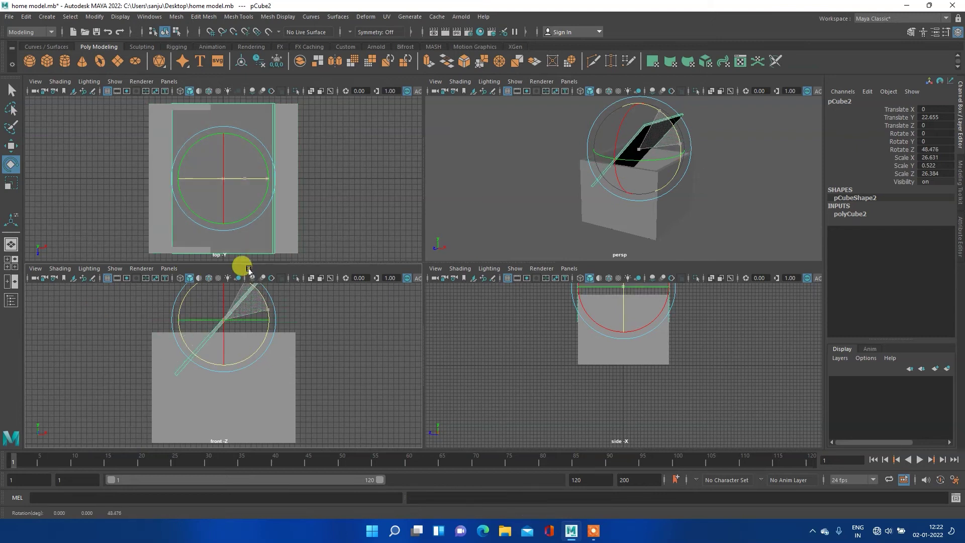
double_click(944, 149)
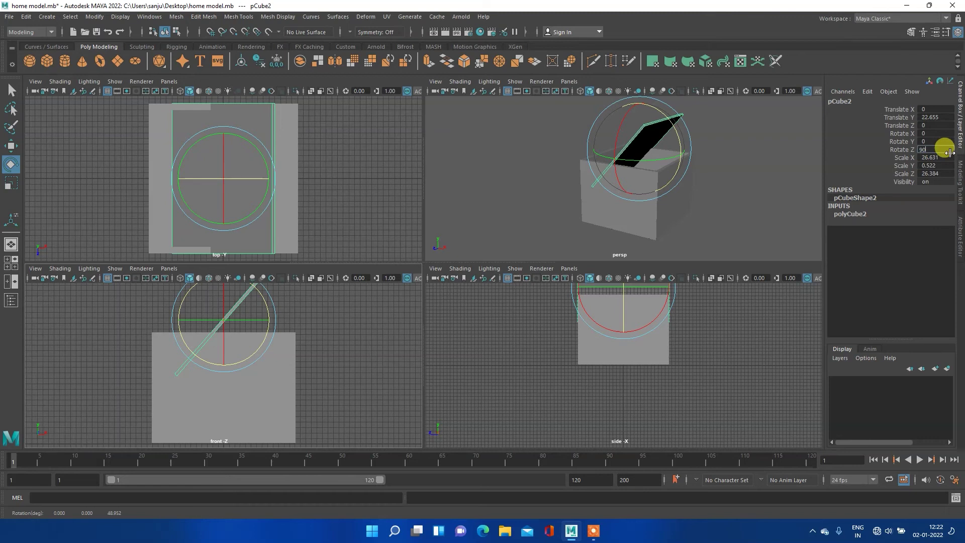
key("Return")
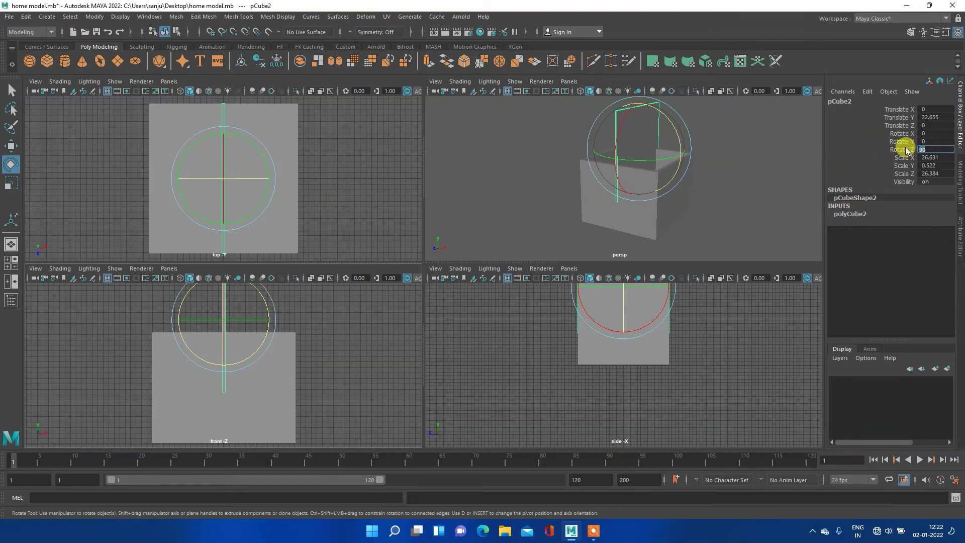
type("45")
key("Return")
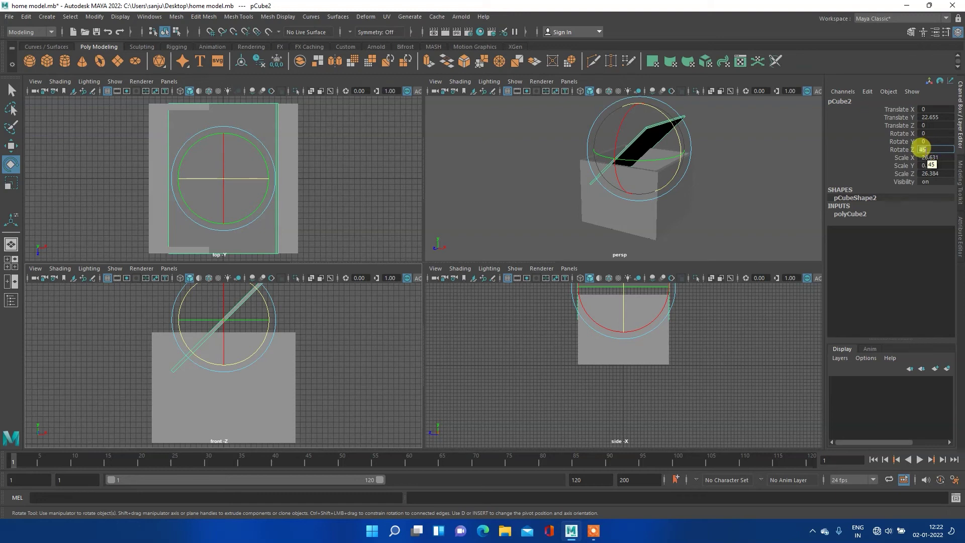
left_click(767, 174)
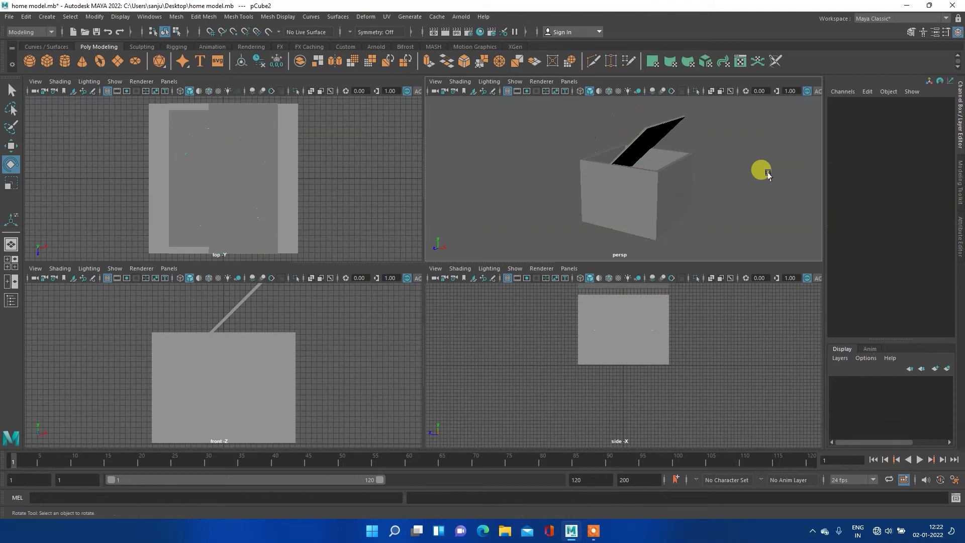
left_click(637, 133)
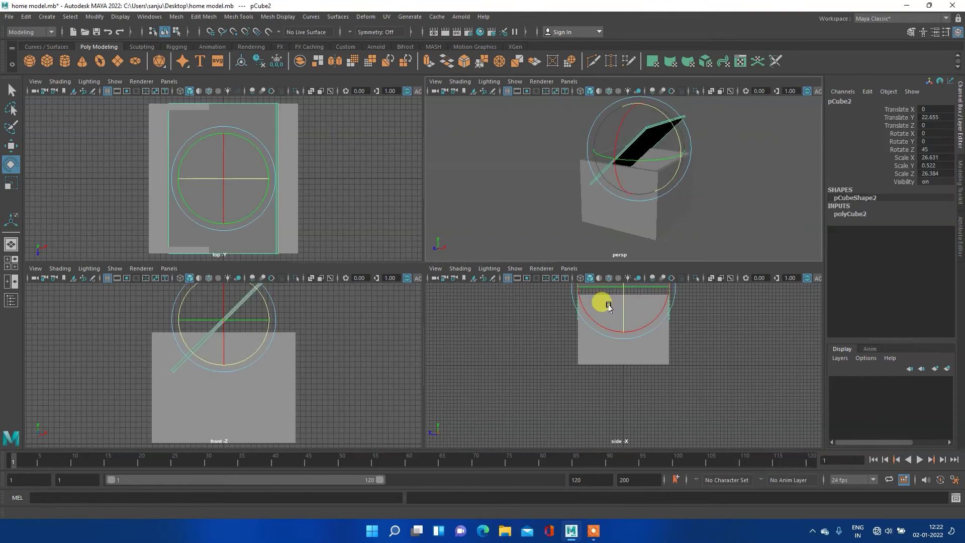
Move the tilted slab left and up to Translate Y 26.325 at the box edge, then duplicate it.
key("w")
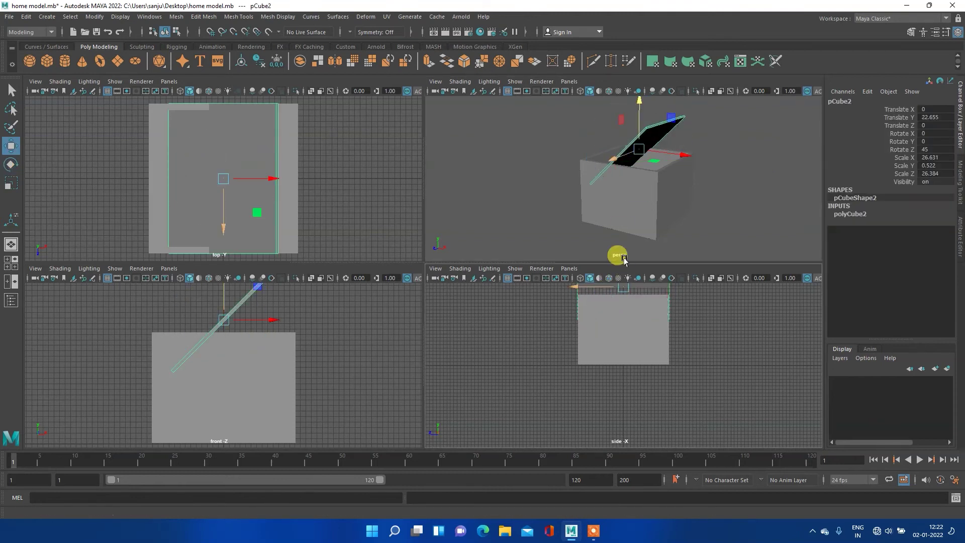
left_click_drag(244, 322, 183, 283)
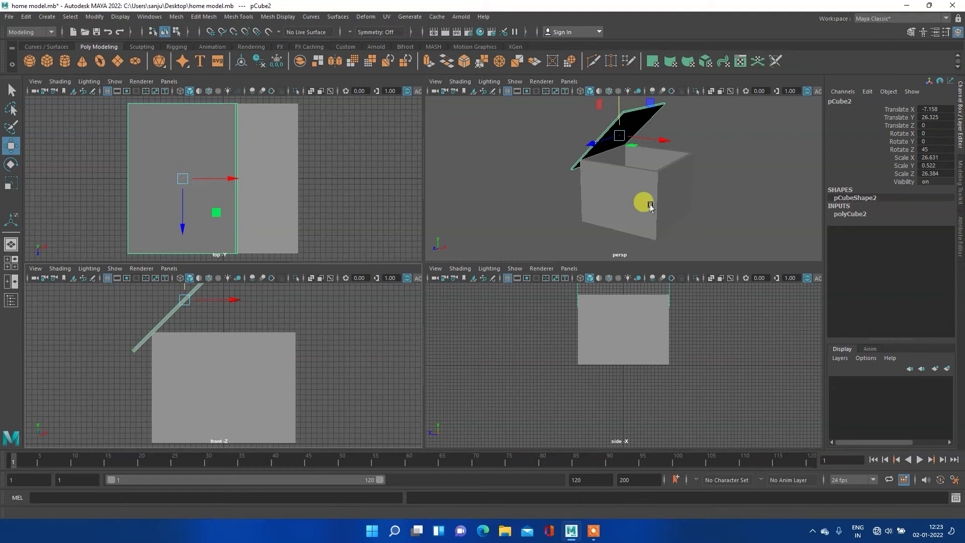
mouse_move(607, 215)
left_mouse_down("alt")
mouse_move(659, 208)
mouse_move(629, 209)
left_mouse_up("alt")
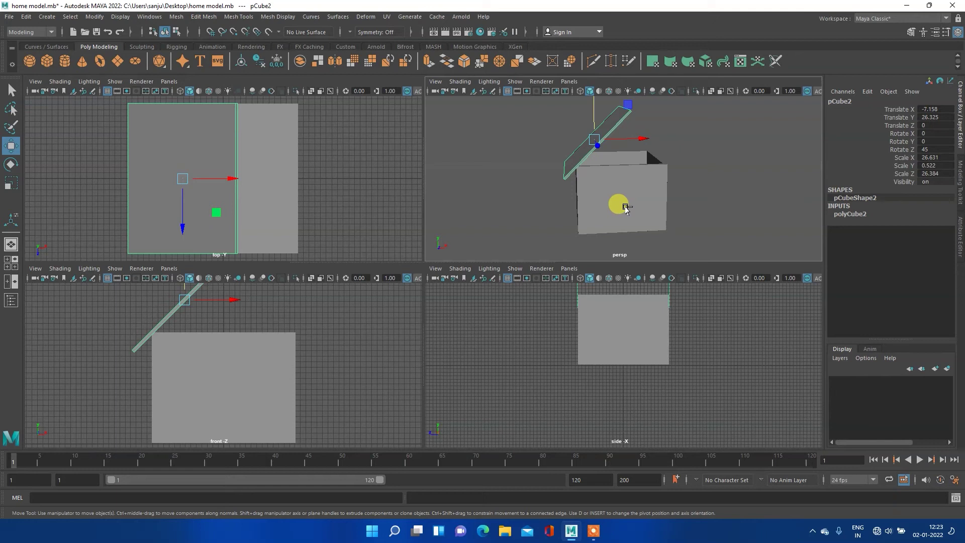
key("ctrl+d")
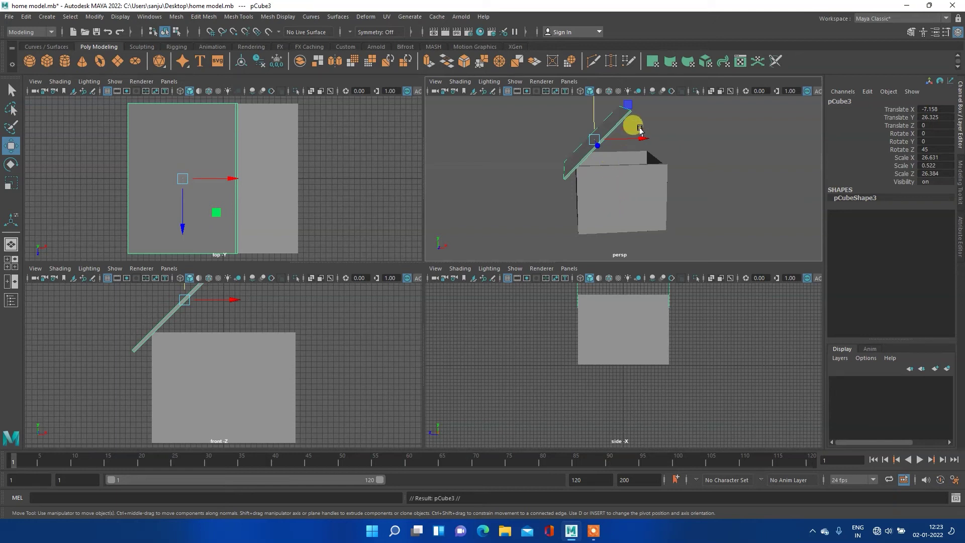
Check pCube2 and its copy pCube3 in the Outliner, then edit pCube3's Rotate Z.
left_click(631, 138)
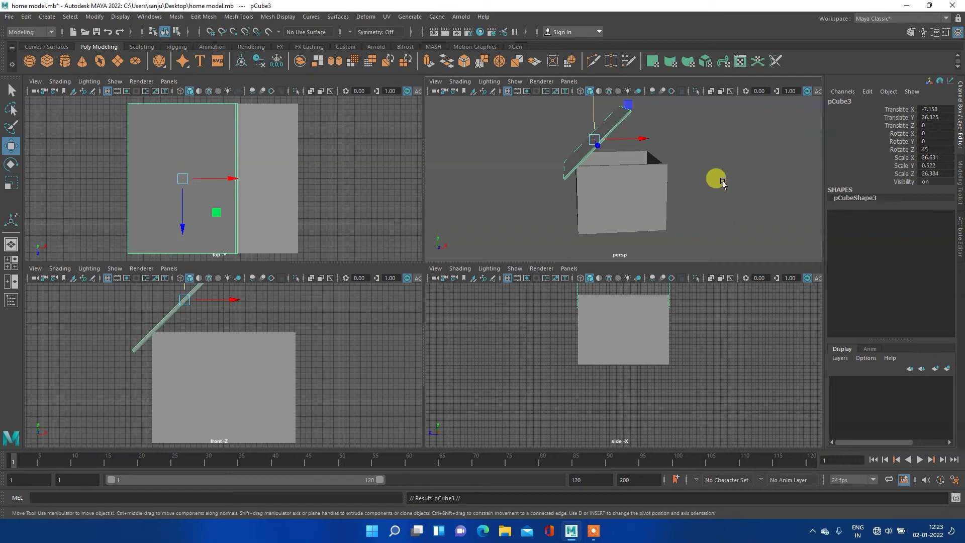
left_click(11, 300)
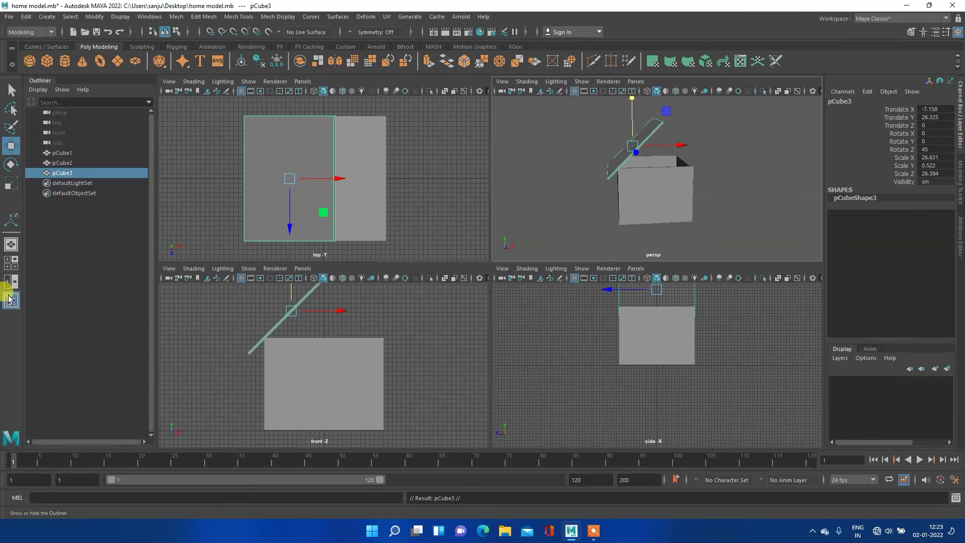
left_click(10, 300)
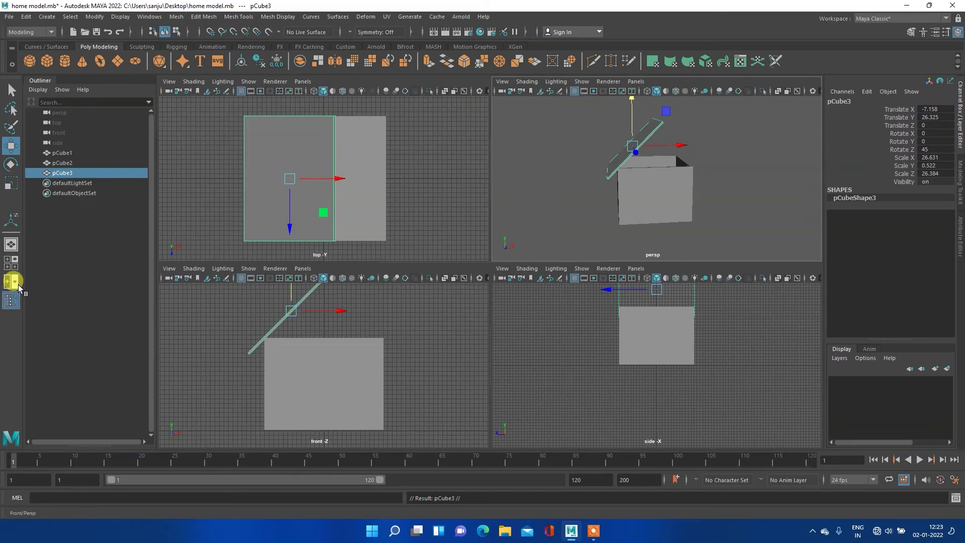
left_click(84, 164)
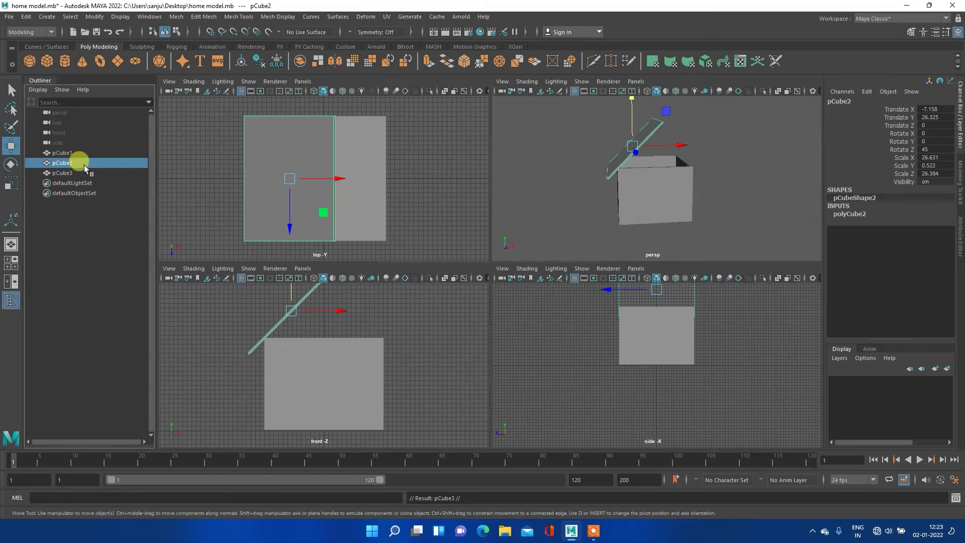
left_click(79, 174)
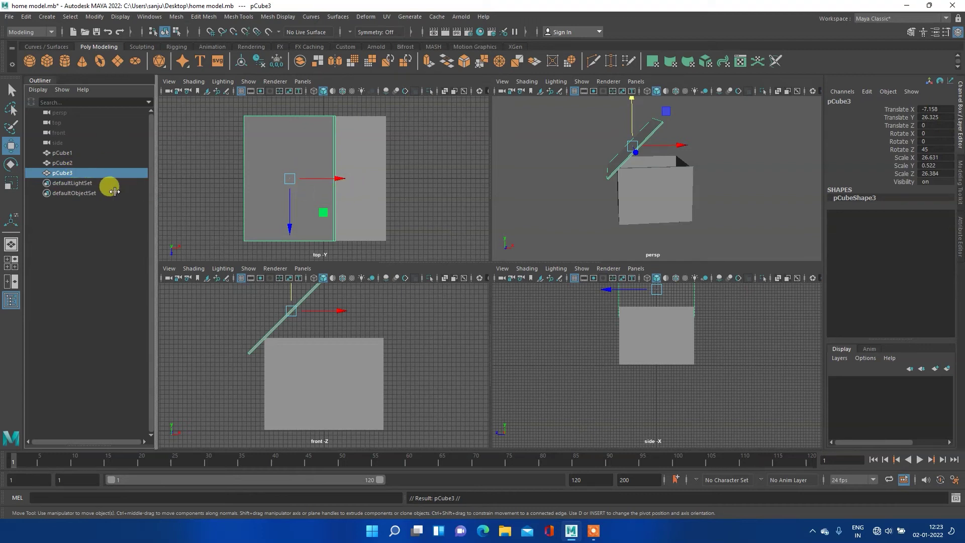
left_click(11, 300)
left_click(11, 300)
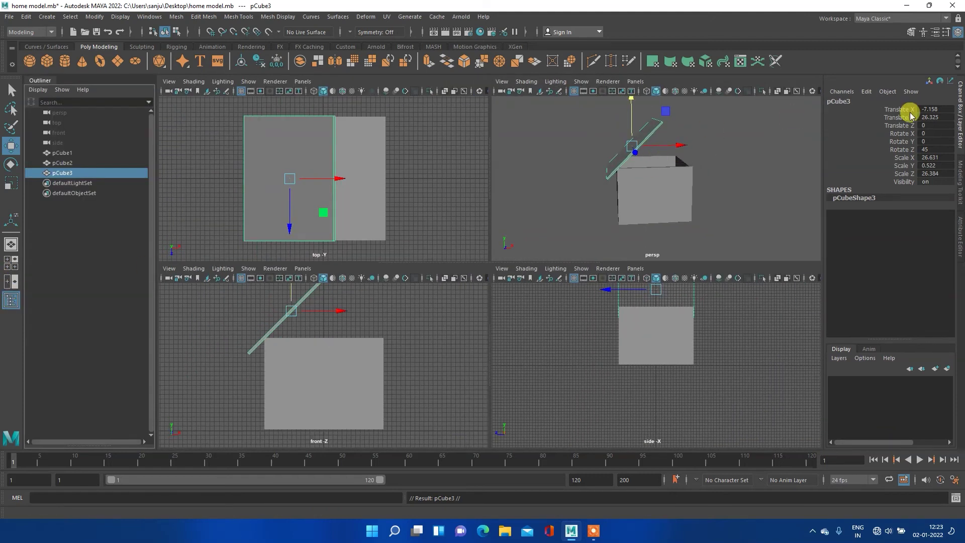
double_click(936, 149)
type("-45")
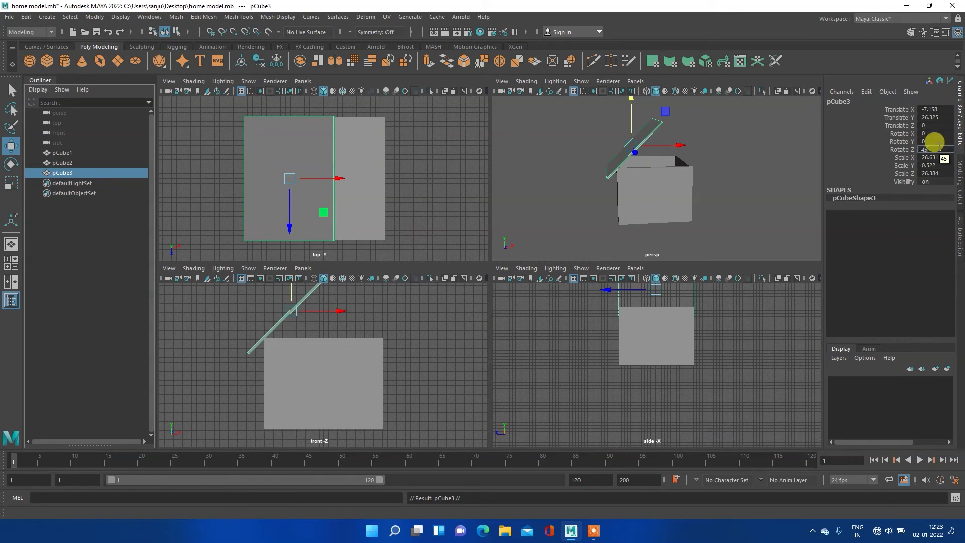
Set pCube3 to Rotate Z -45, slide it right to Translate X 7.323, and enlarge the front view.
key("Return")
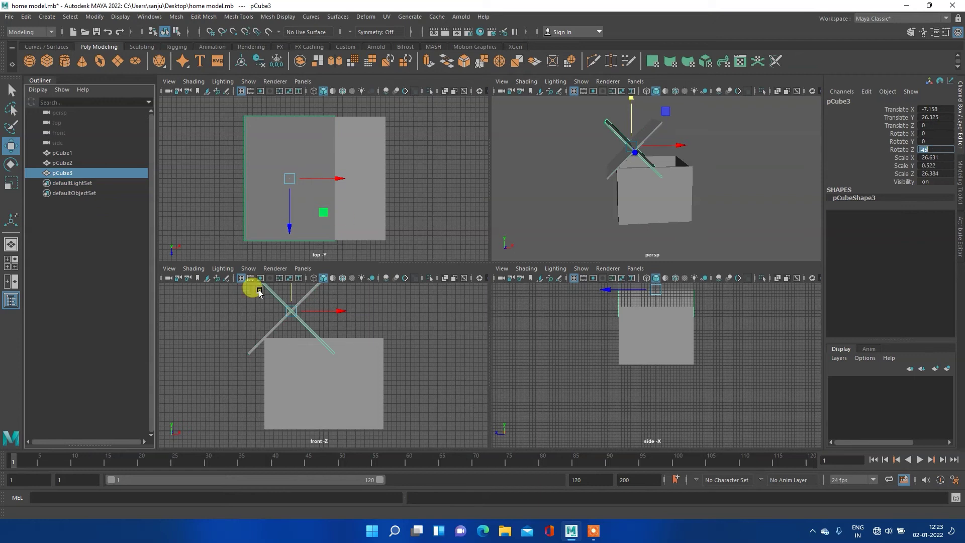
left_click_drag(337, 313, 390, 307)
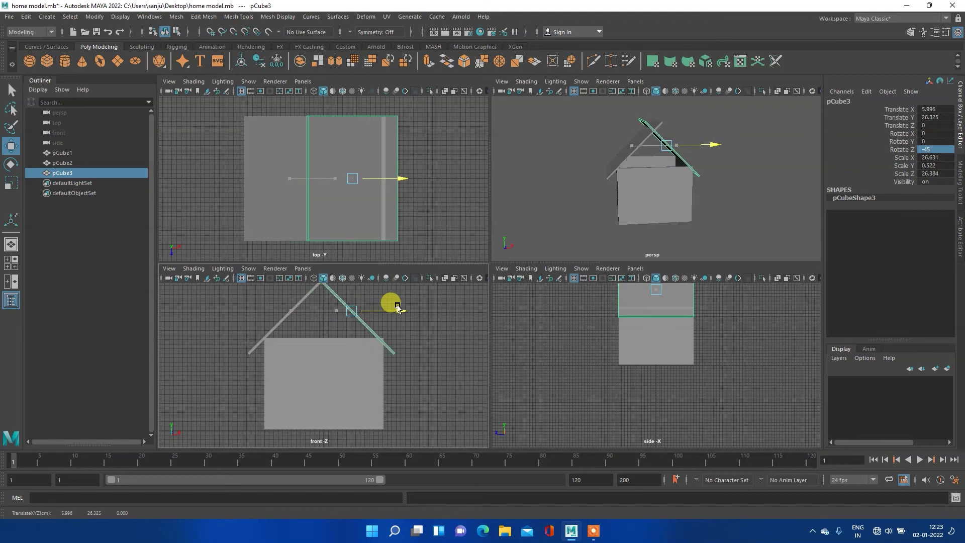
left_click_drag(390, 306, 403, 308)
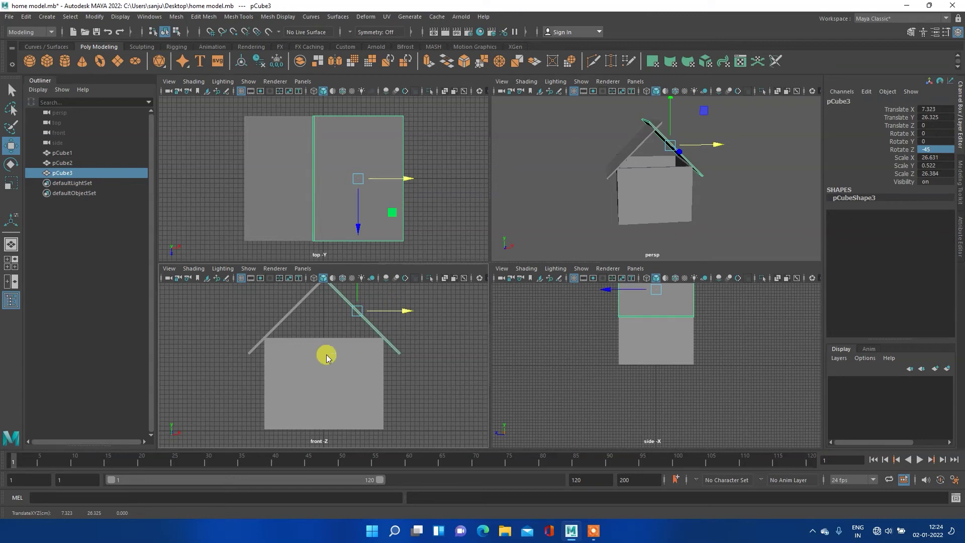
key("space")
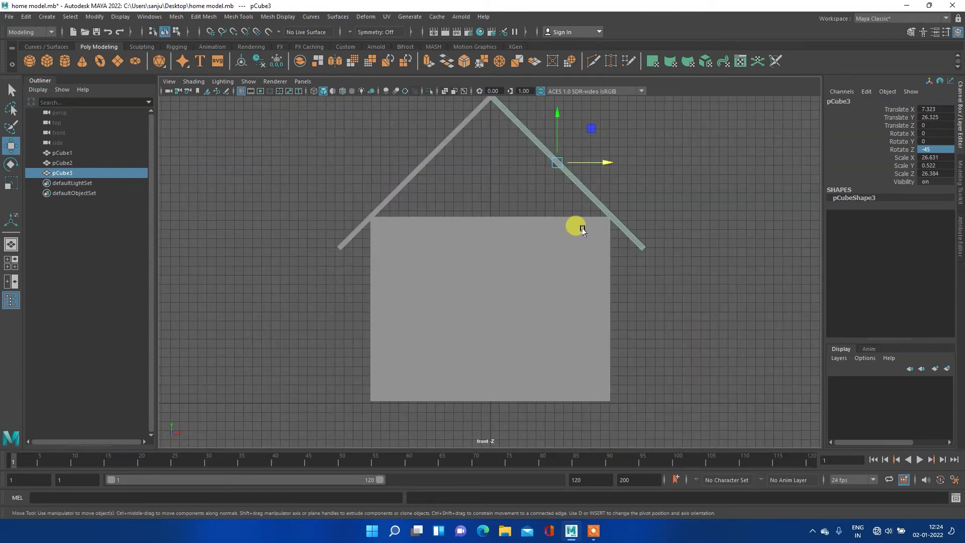
mouse_move(572, 205)
middle_mouse_down("alt")
mouse_move(522, 239)
mouse_move(491, 227)
middle_mouse_up("alt")
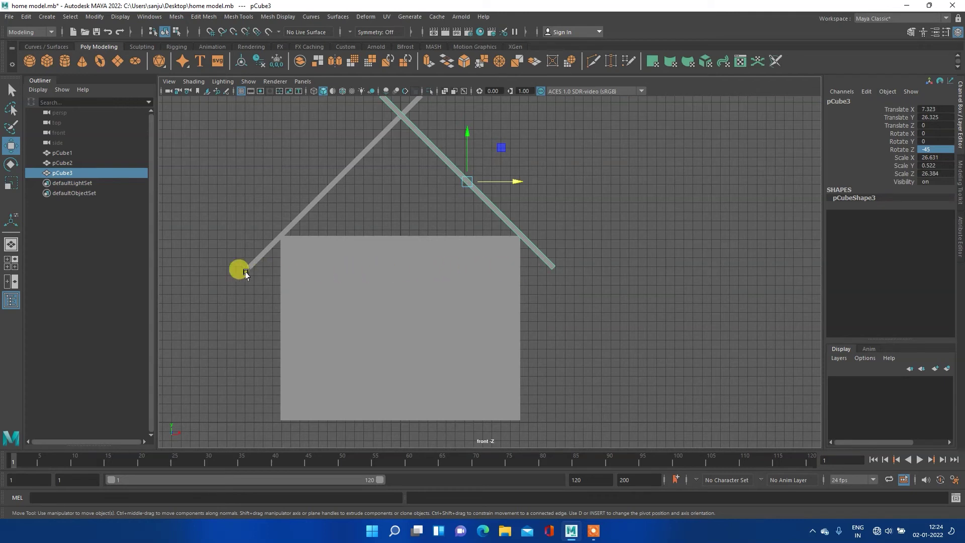
Nudge pCube3 back and forth along X in the front view to line up the peak.
middle_click_drag(440, 202, 441, 227)
key("ctrl+z")
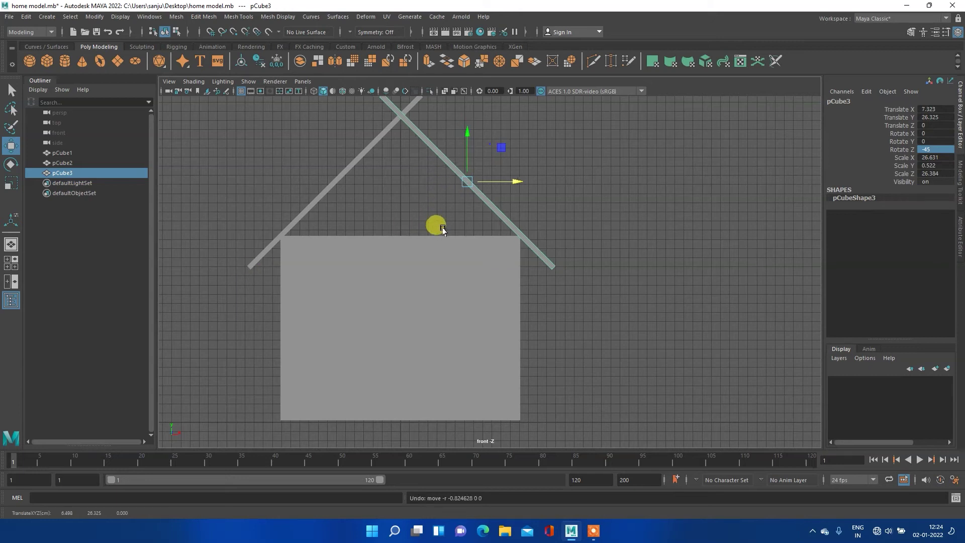
scroll(598, 225, "up", 1)
scroll(607, 229, "down", 2)
scroll(603, 227, "down", 1)
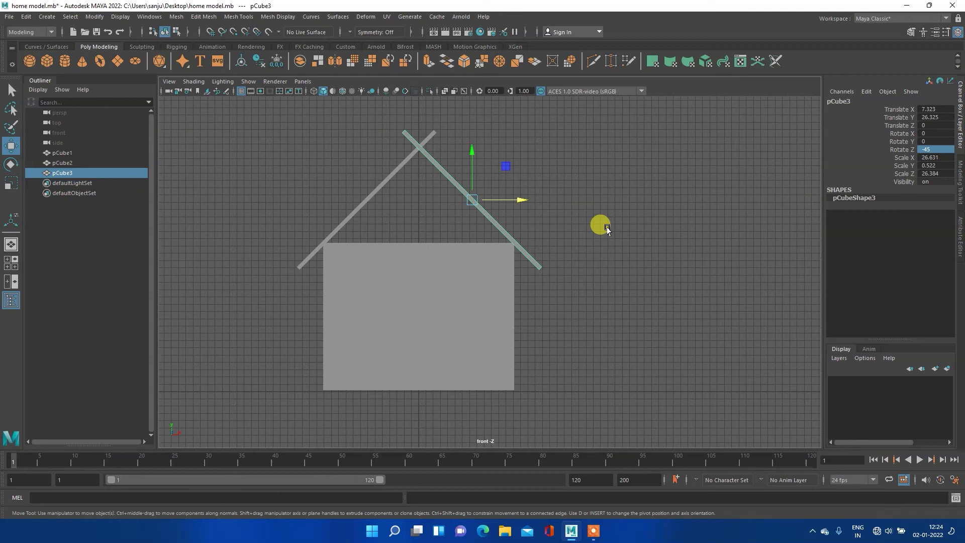
scroll(599, 225, "up", 1)
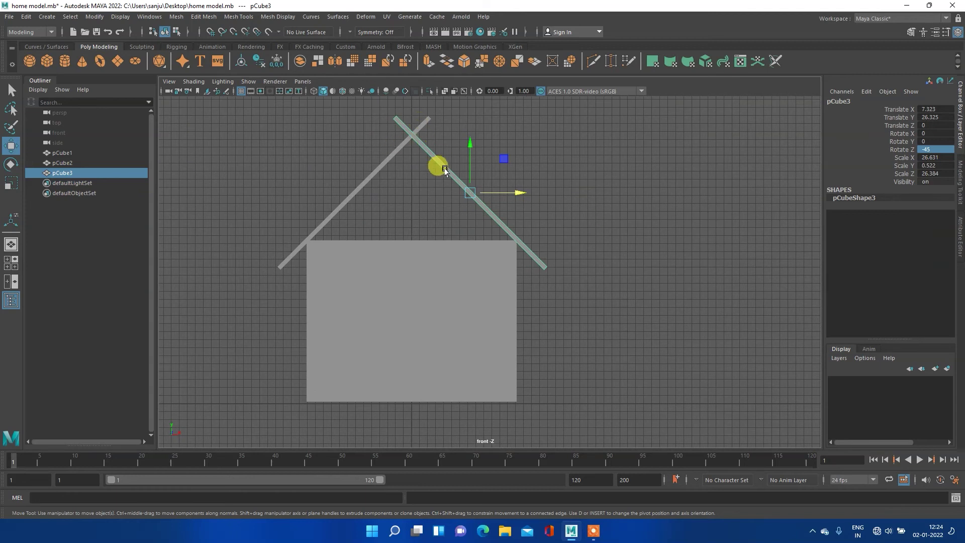
left_click(522, 193)
left_click_drag(522, 194, 520, 194)
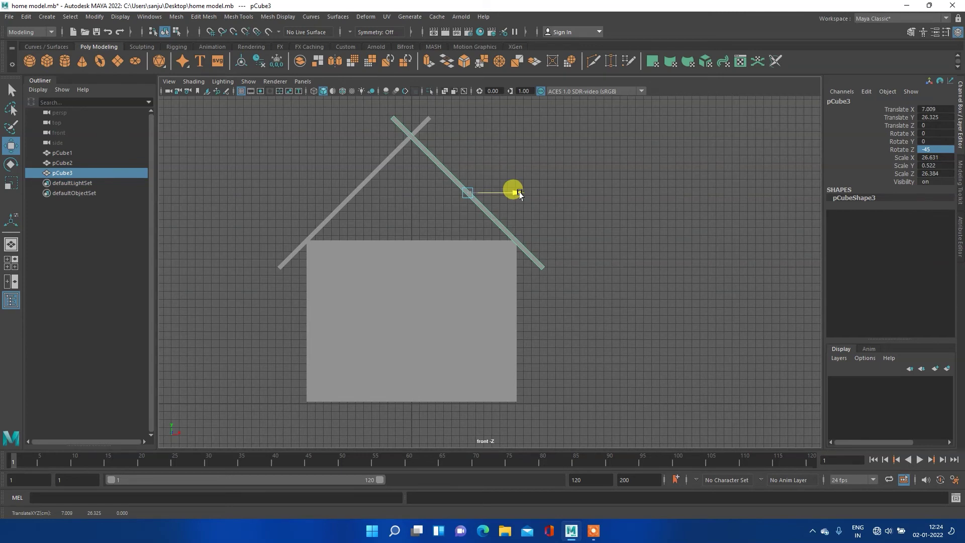
left_click_drag(520, 194, 524, 194)
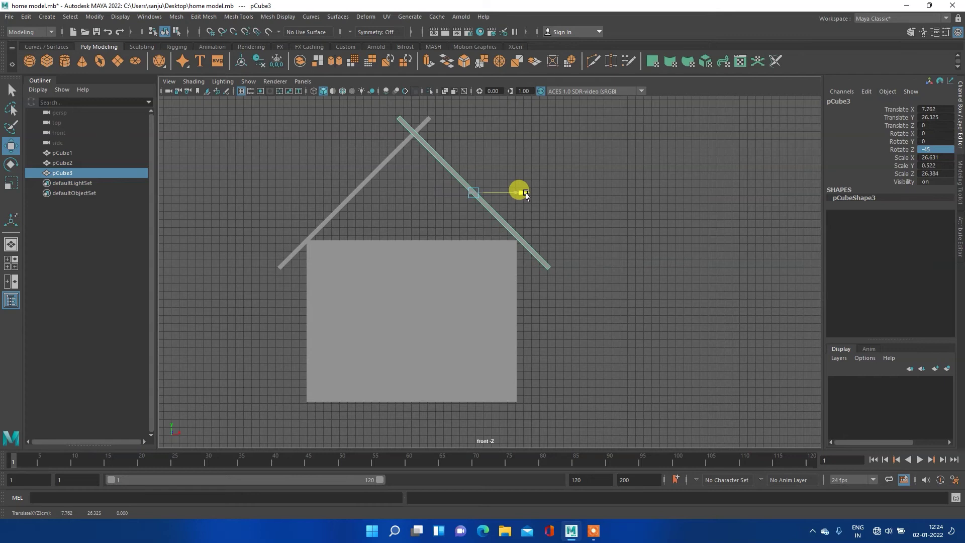
left_click_drag(524, 193, 523, 194)
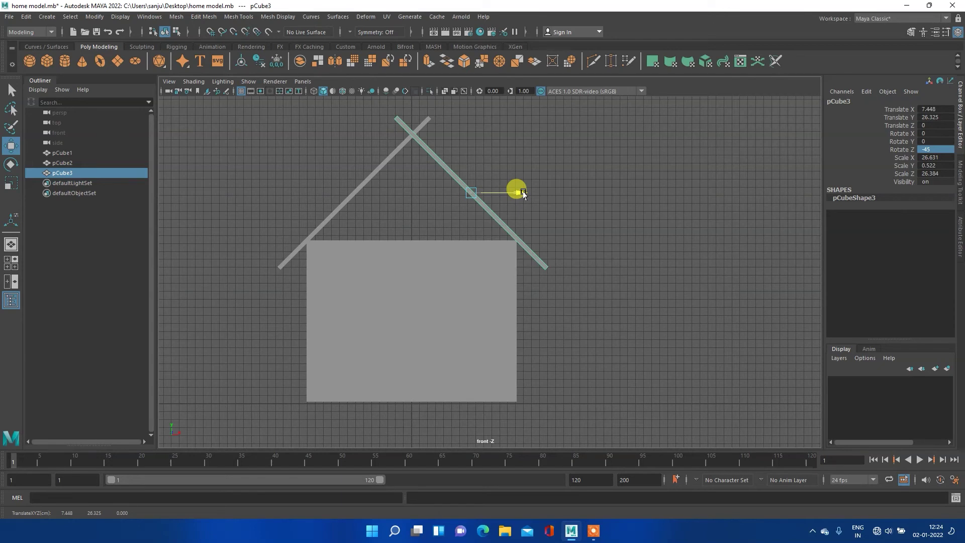
left_click_drag(523, 193, 523, 194)
Reselect pCube3 and fine-tune it to Translate X 7.197 and Y 26.262.
left_click(410, 274)
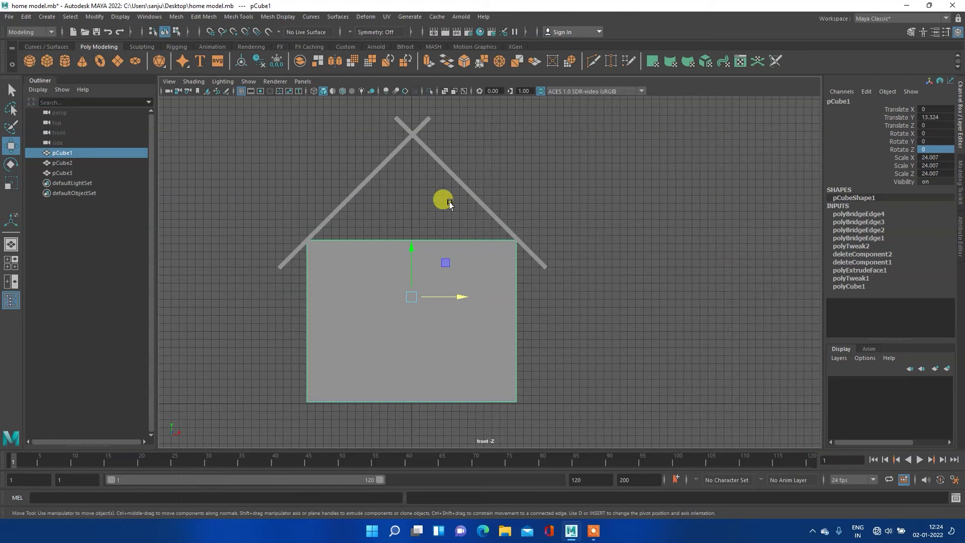
left_click(480, 210)
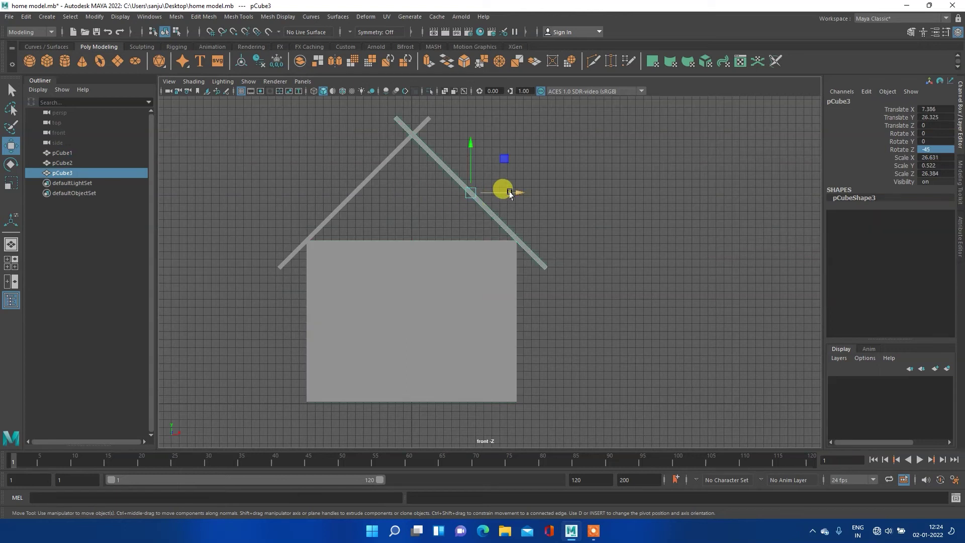
left_click_drag(510, 194, 508, 194)
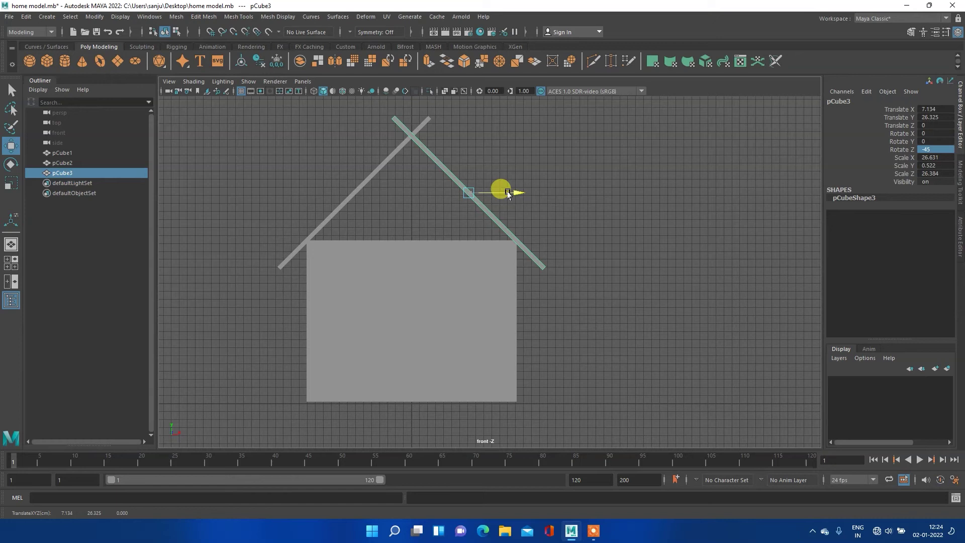
left_click_drag(508, 193, 509, 194)
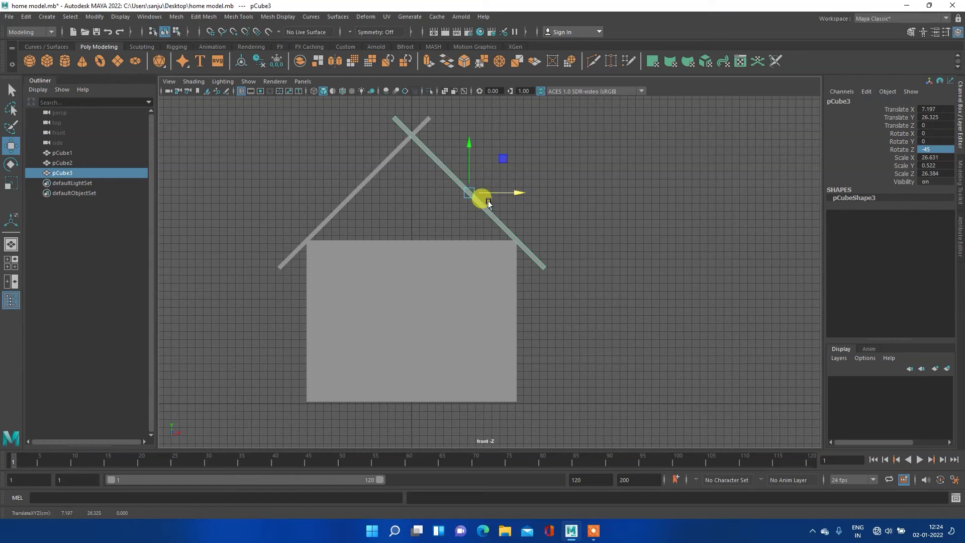
left_click_drag(470, 150, 471, 154)
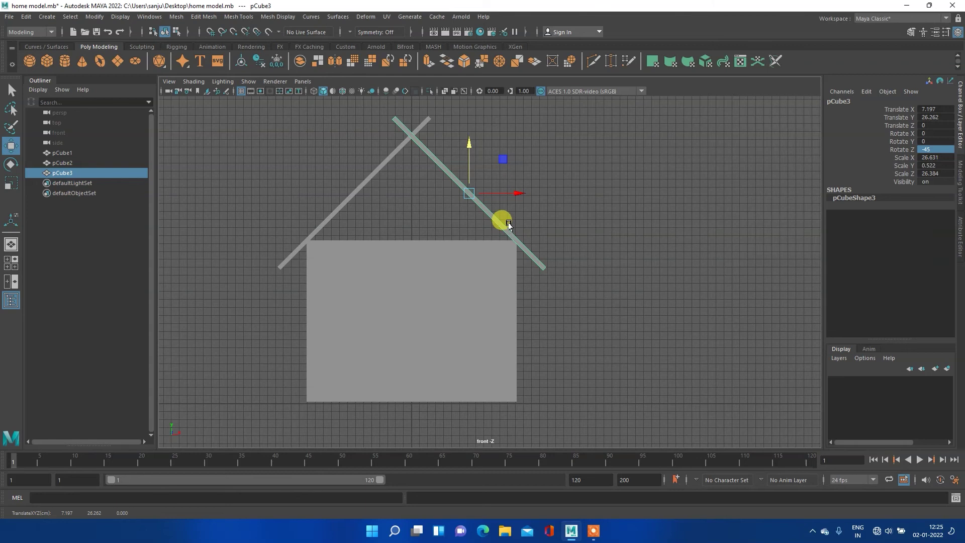
Check the roof peak in the perspective view, then return to the enlarged front view.
key("space")
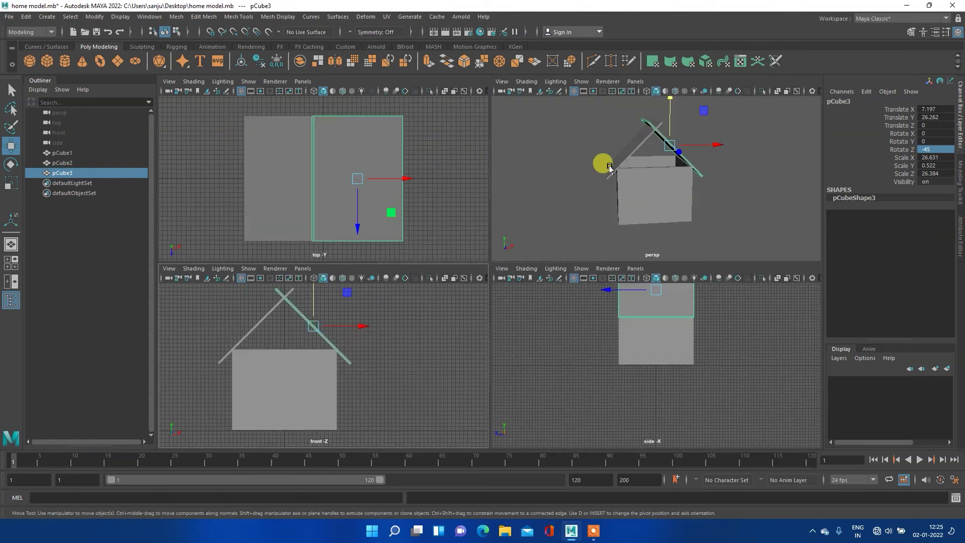
left_click(653, 135)
right_click_drag(654, 134, 693, 123)
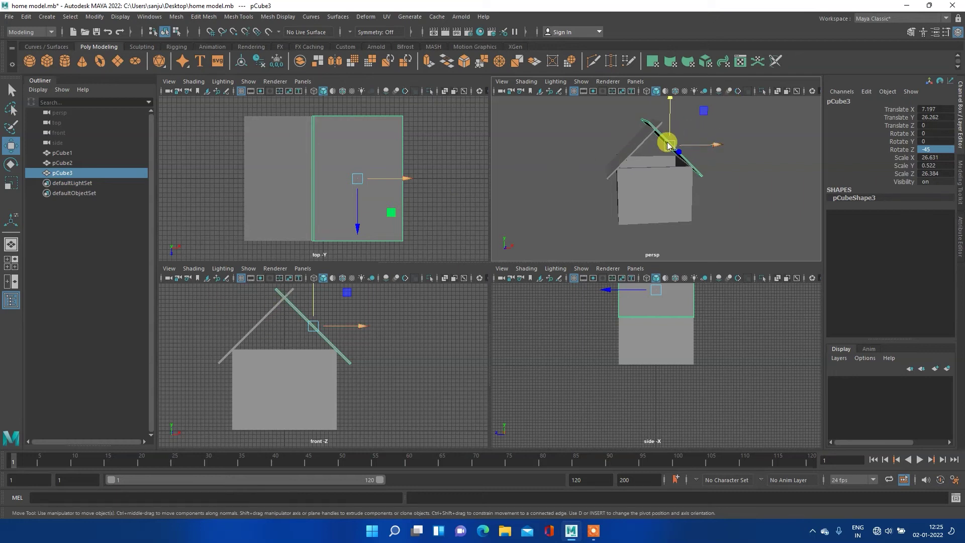
key("space")
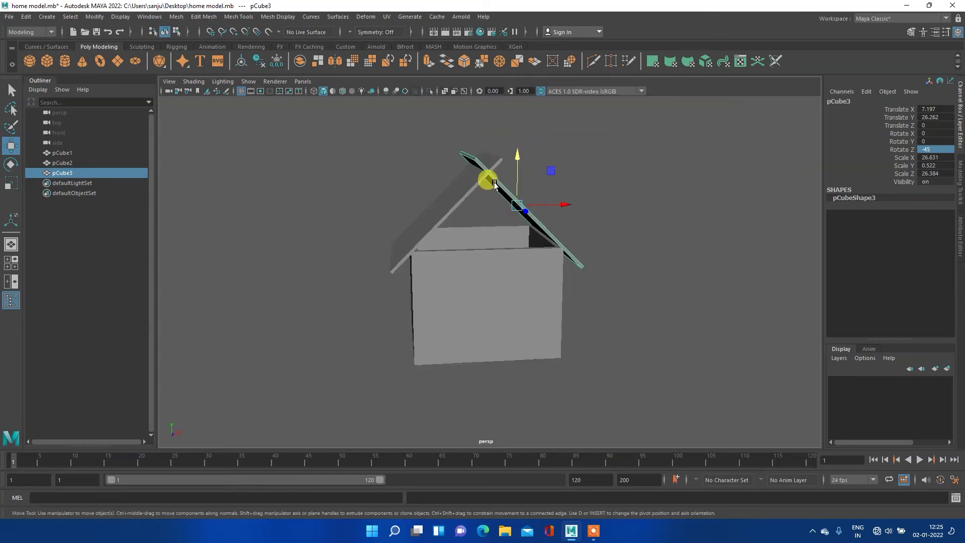
key("space")
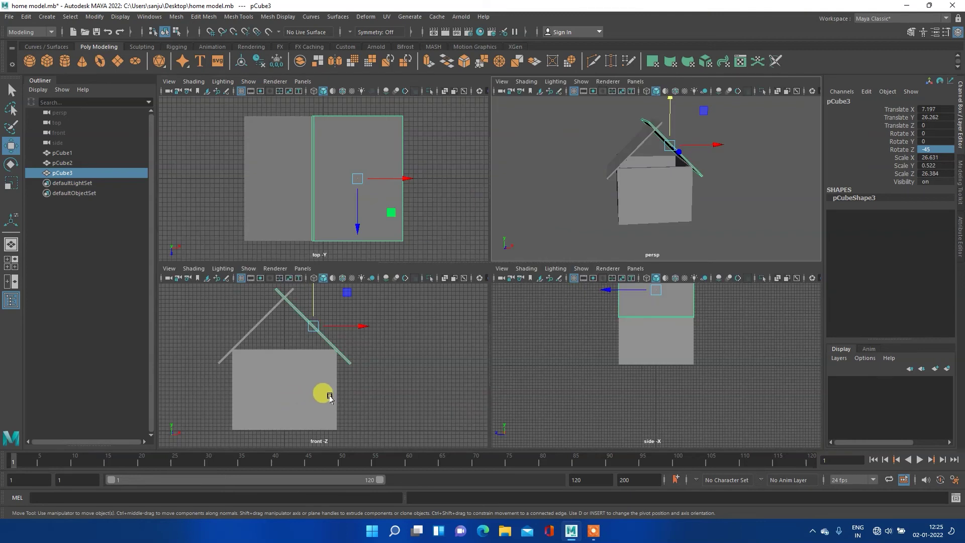
key("space")
Deselect the slab and reframe the roof peak in the perspective and enlarged front views.
right_click_drag(398, 122, 357, 128)
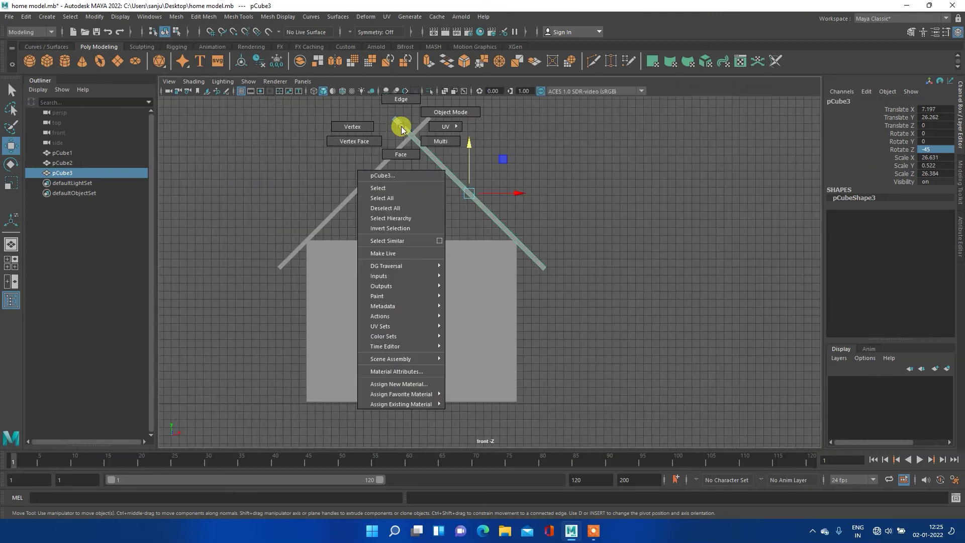
left_click(358, 129)
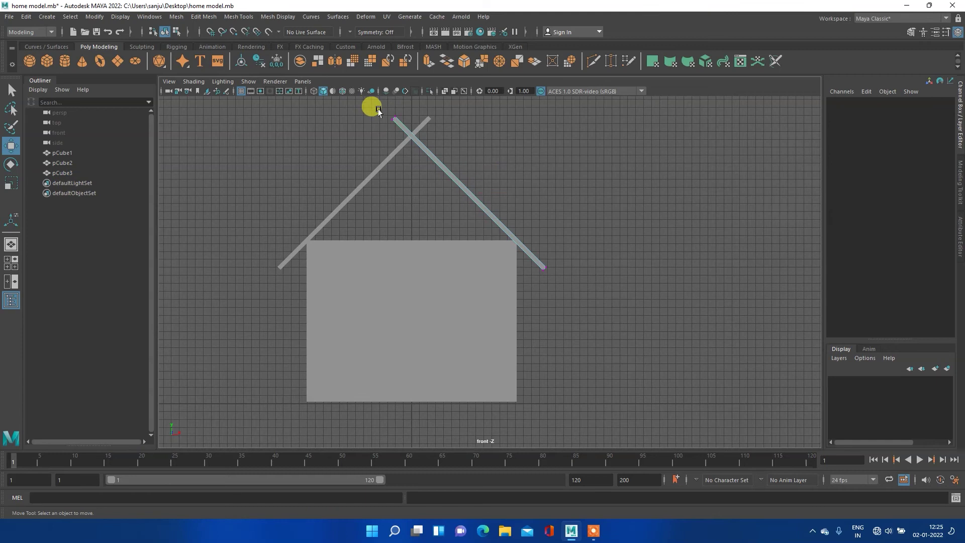
key("space")
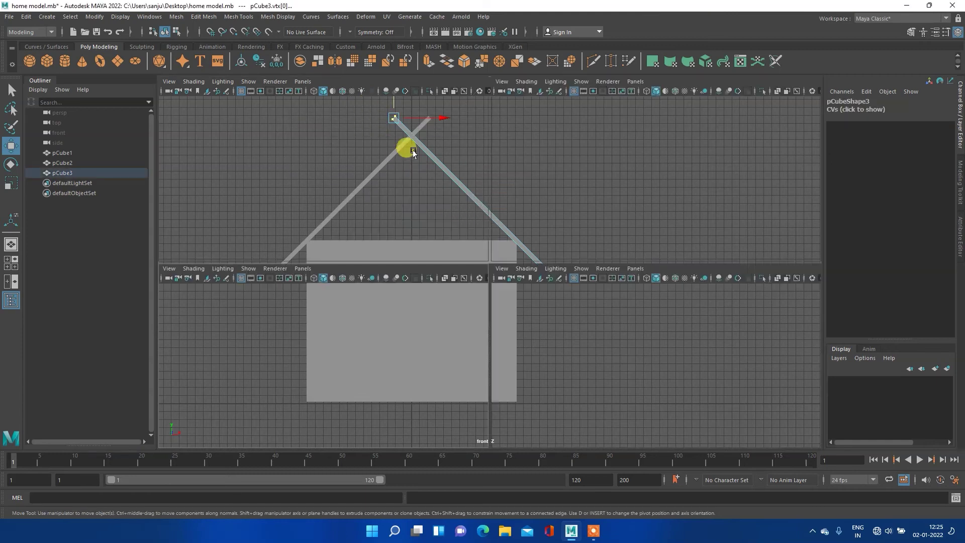
mouse_move(711, 155)
left_mouse_down("alt")
mouse_move(687, 156)
mouse_move(696, 183)
mouse_move(690, 158)
mouse_move(681, 155)
mouse_move(681, 173)
mouse_move(614, 126)
left_mouse_up("alt")
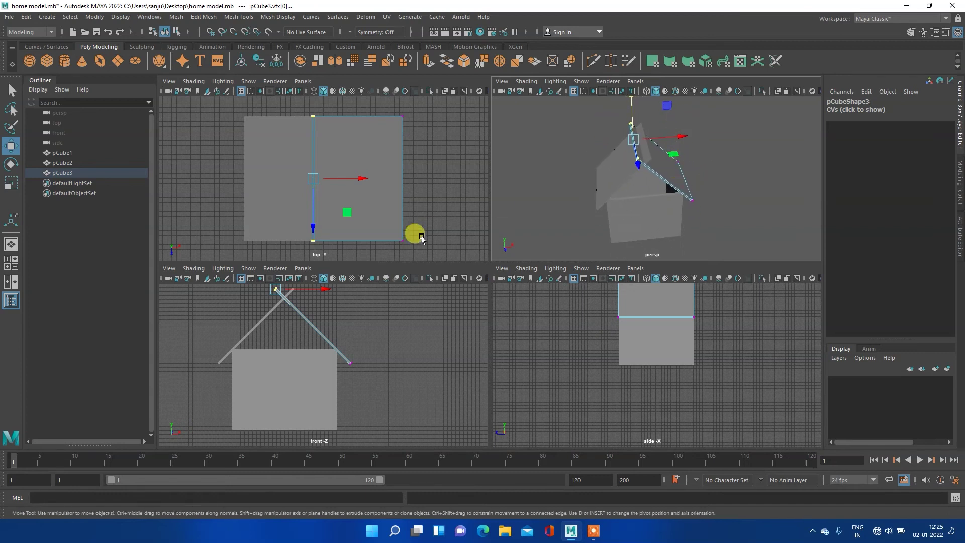
left_click_drag(370, 323, 376, 319, "alt")
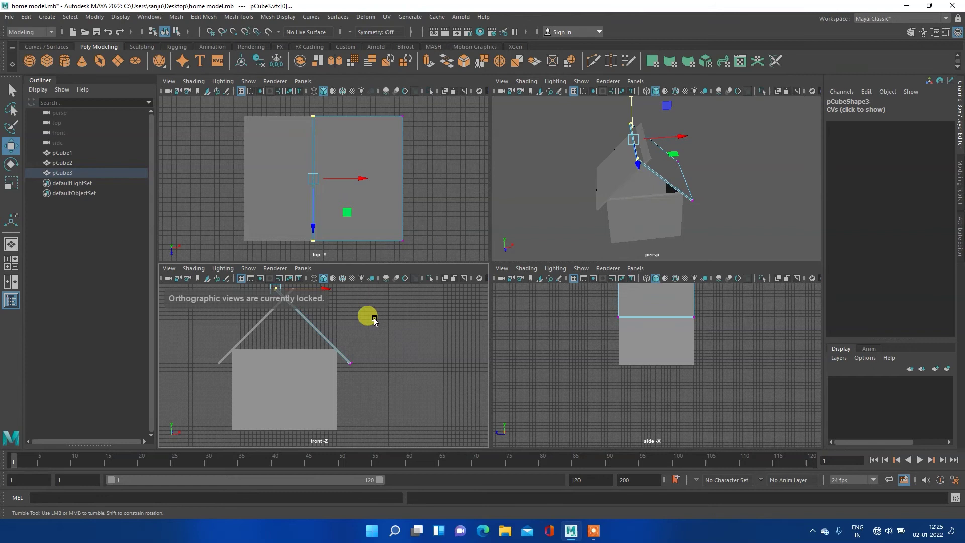
key("space")
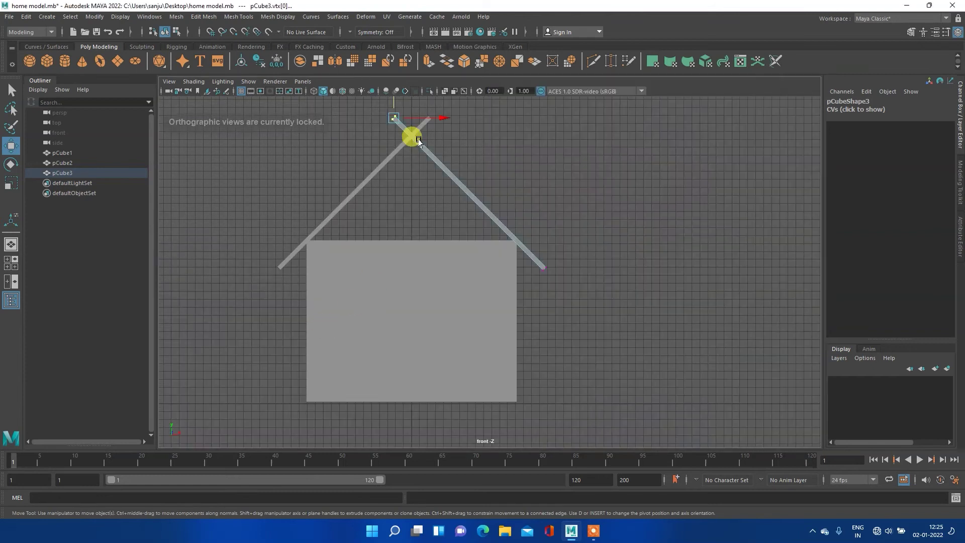
middle_click_drag(479, 137, 465, 194, "alt")
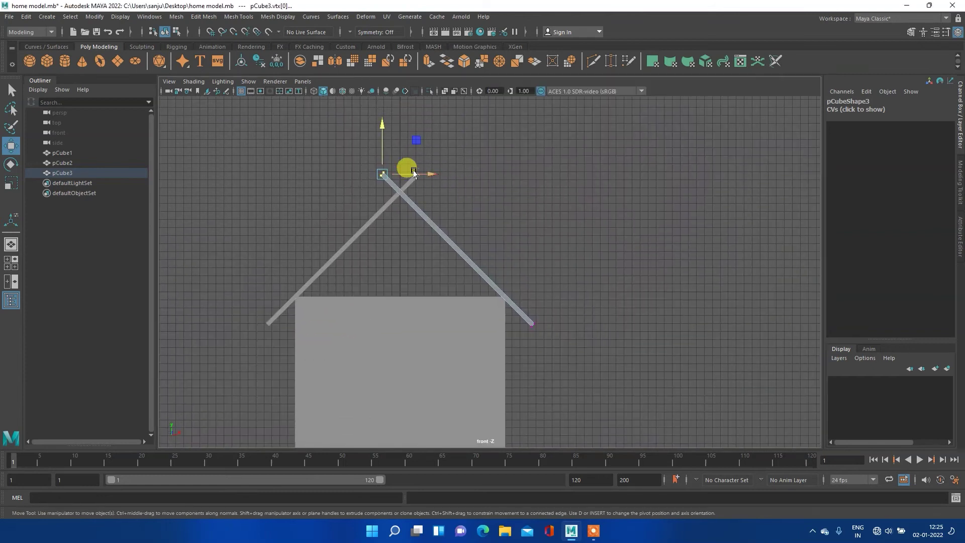
Set the Move Tool's Axis Orientation to Component in its settings window.
left_click(13, 143)
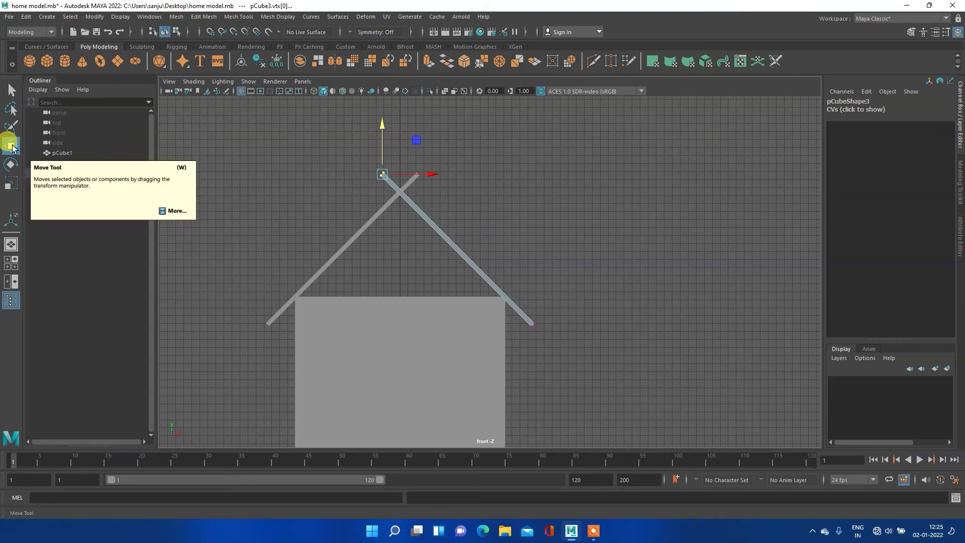
double_click(12, 146)
left_click_drag(243, 100, 146, 44)
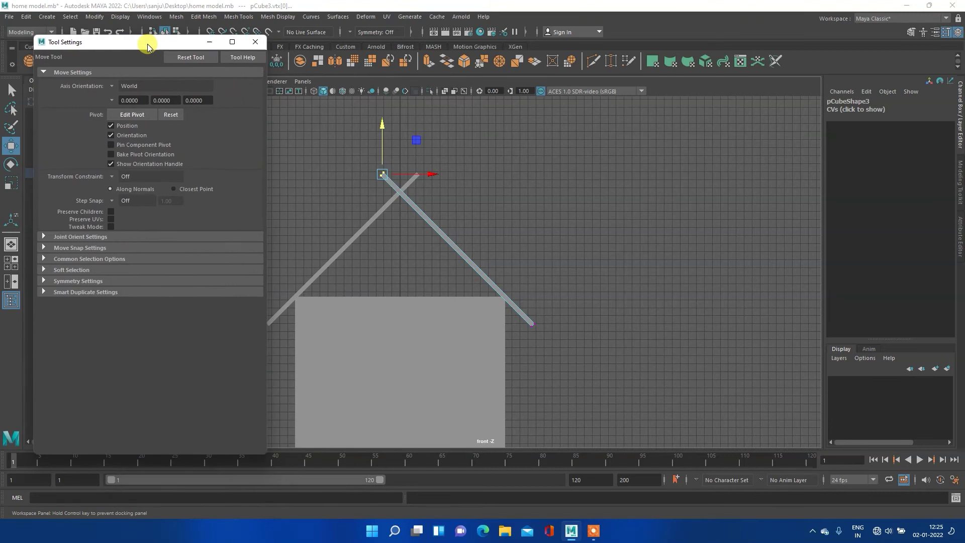
left_click(110, 85)
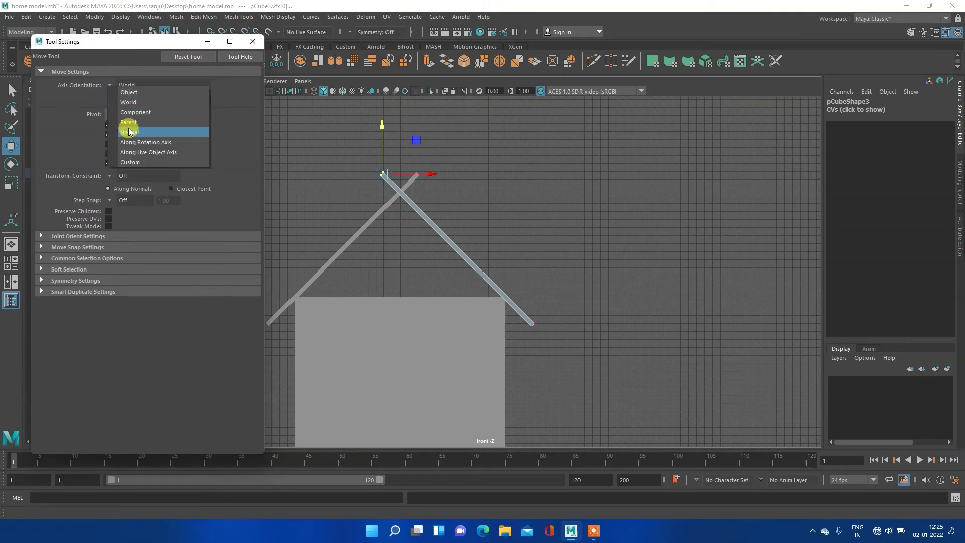
left_click(136, 112)
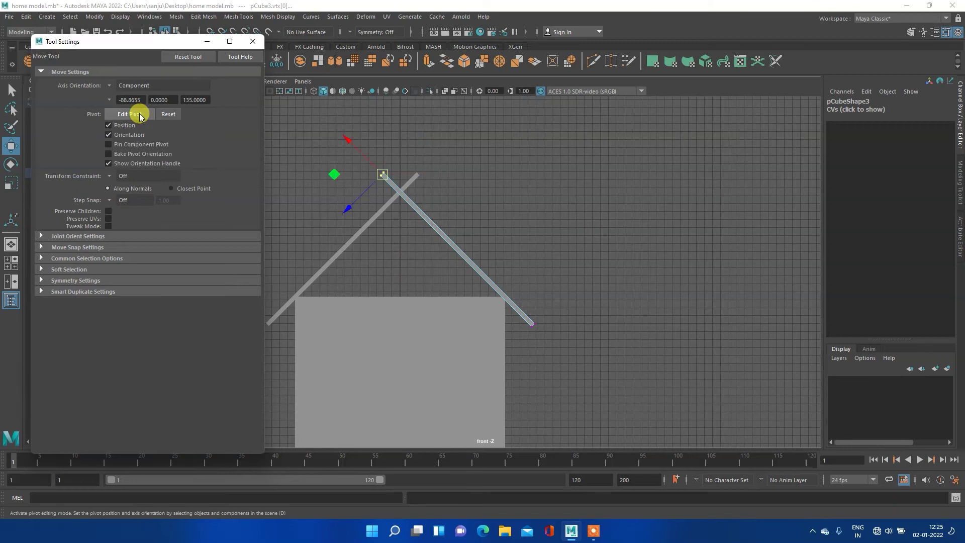
left_click(140, 115)
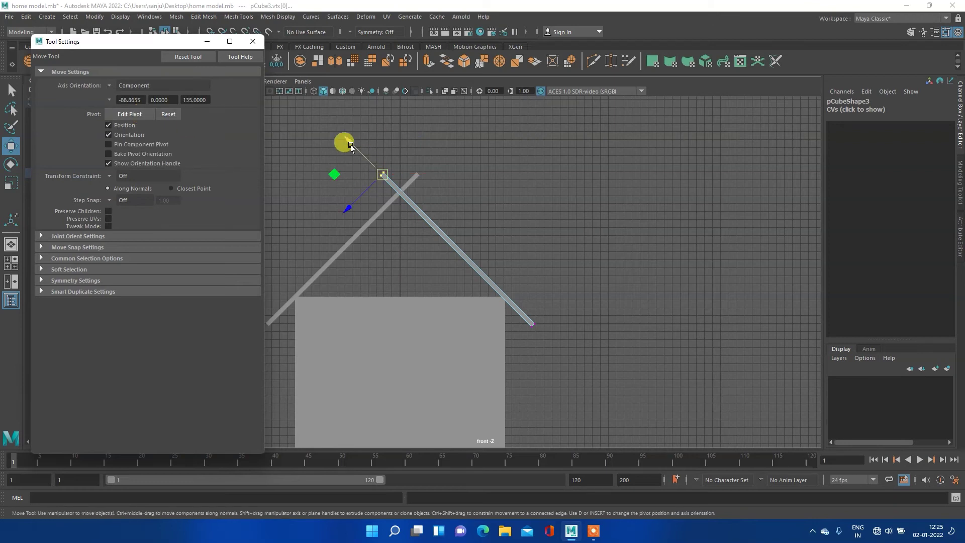
Drag pCube3's and pCube2's top vertices to the apex, then reset and close Move settings.
left_click_drag(346, 137, 359, 153)
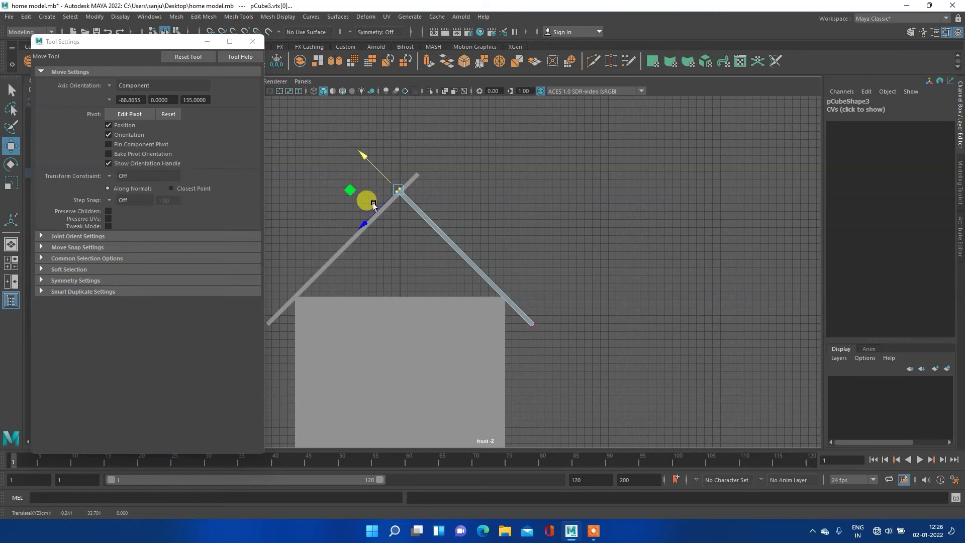
right_click(412, 207)
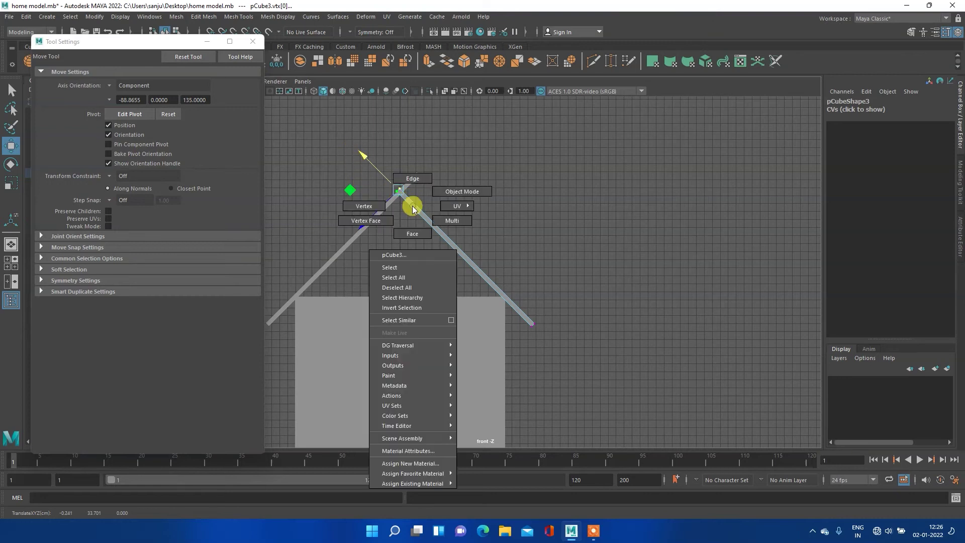
left_click(449, 193)
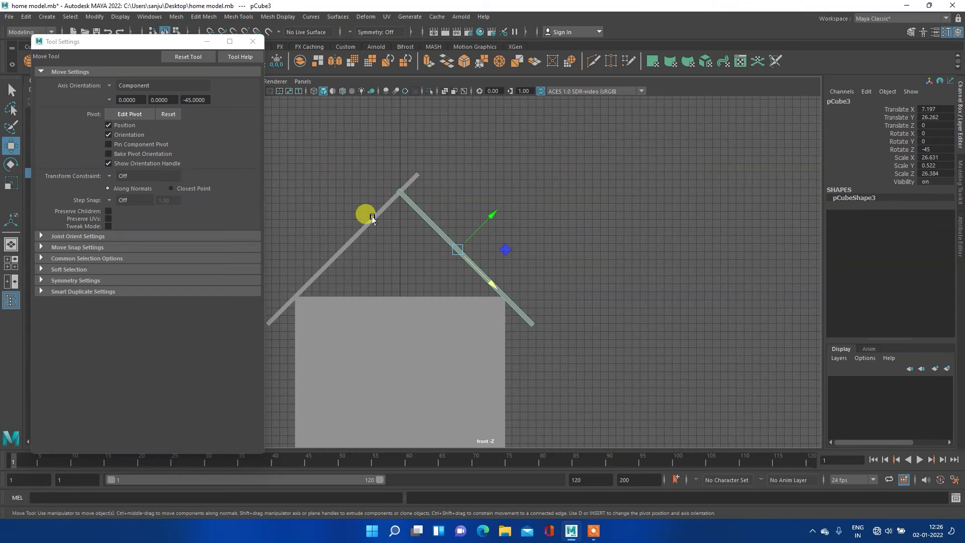
left_click(372, 220)
right_click(410, 184)
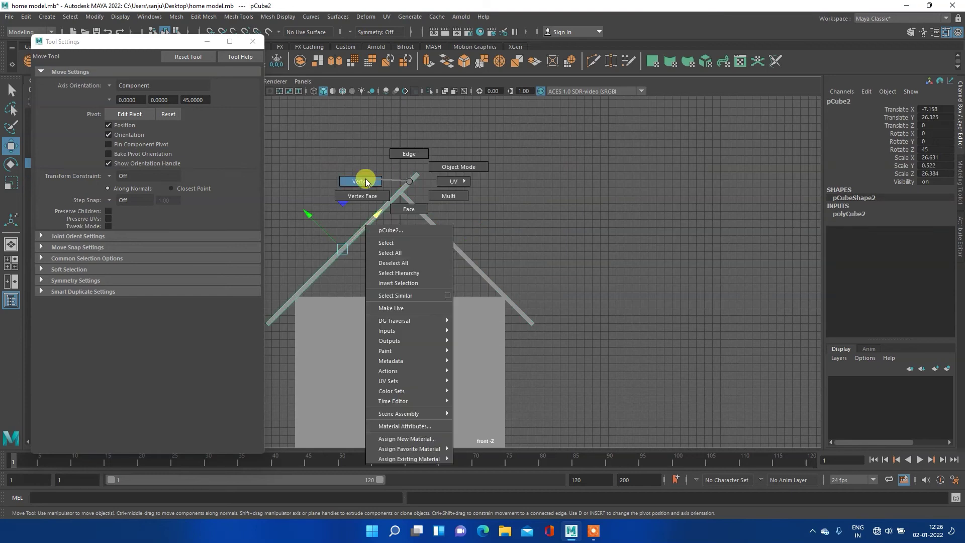
left_click(360, 182)
left_click(409, 183)
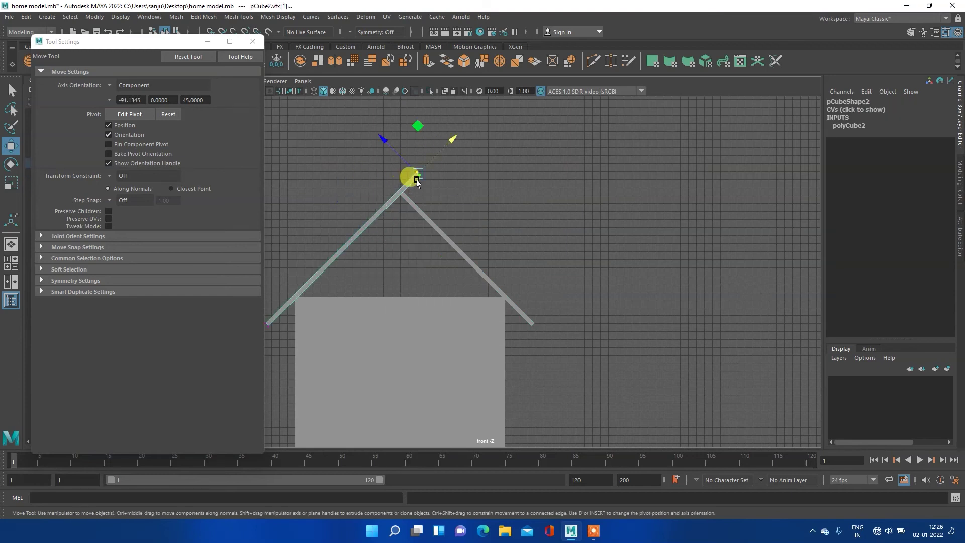
left_click_drag(442, 137, 428, 155)
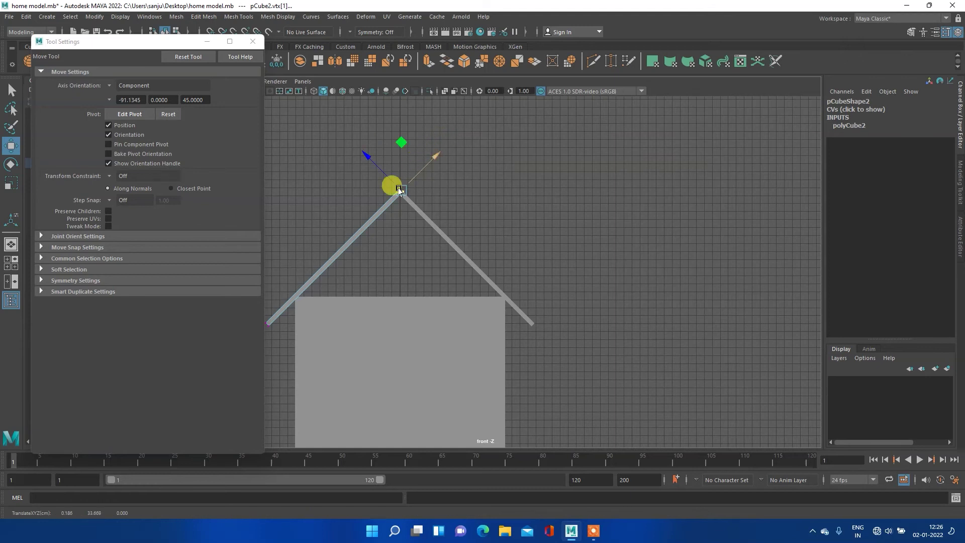
left_click(189, 58)
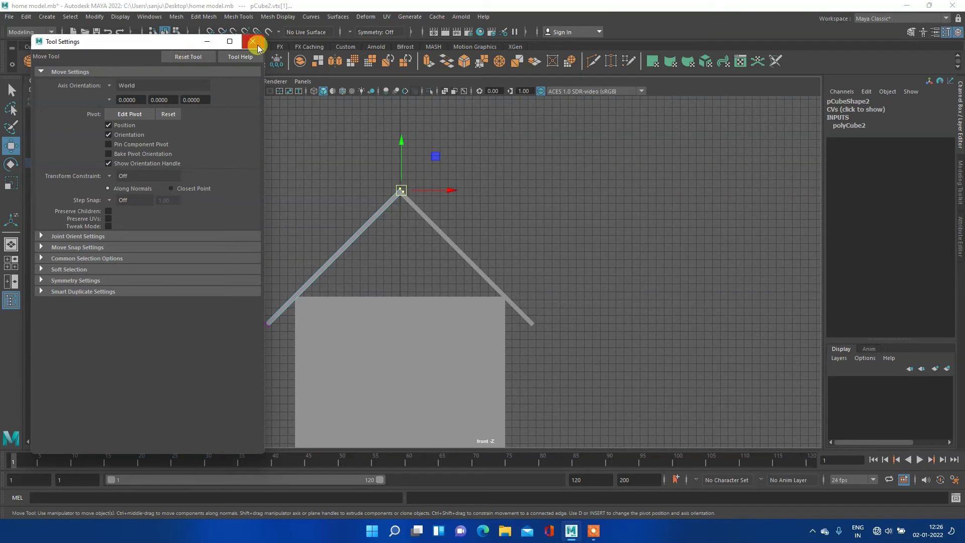
left_click(254, 41)
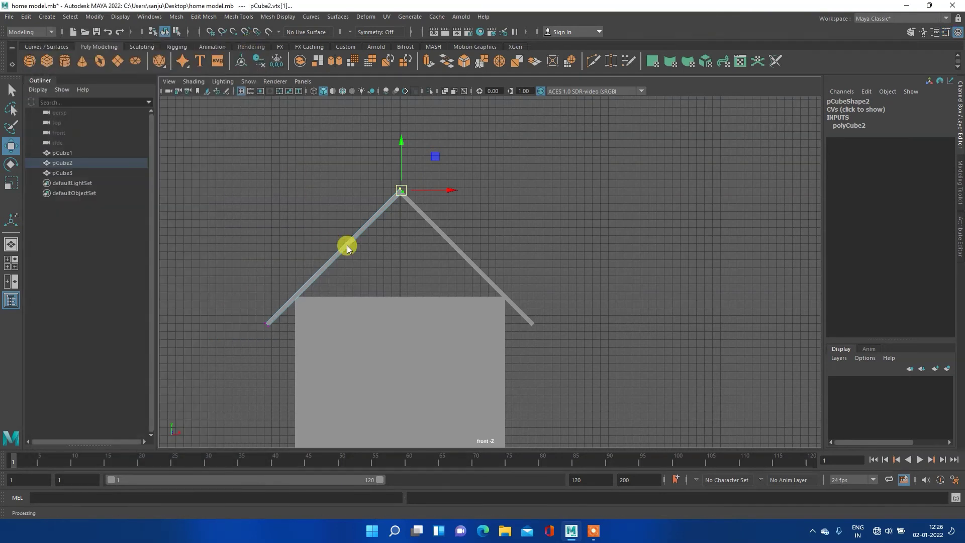
Return to object selection, select the right roof slab, and zoom the front view onto the roof.
right_click_drag(347, 248, 403, 224)
left_click(465, 203)
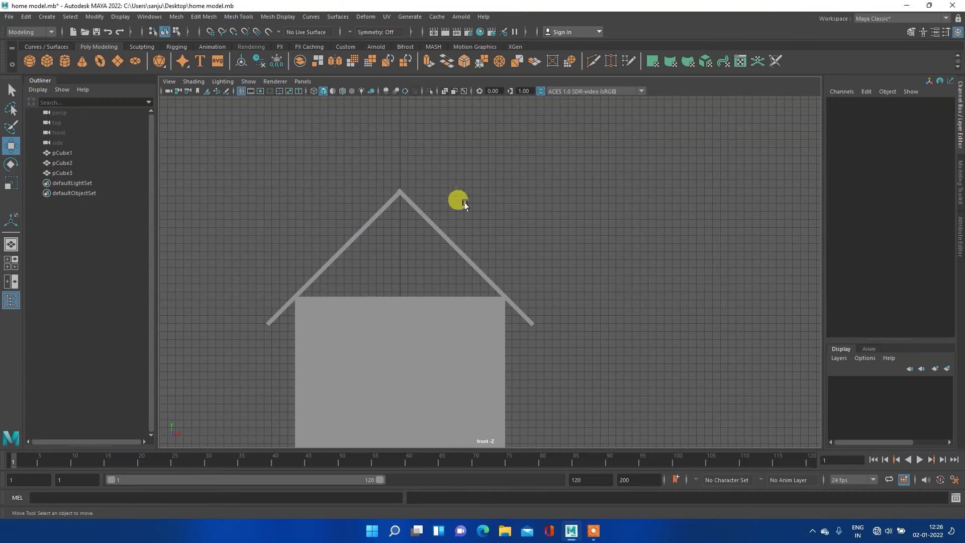
left_click(410, 204)
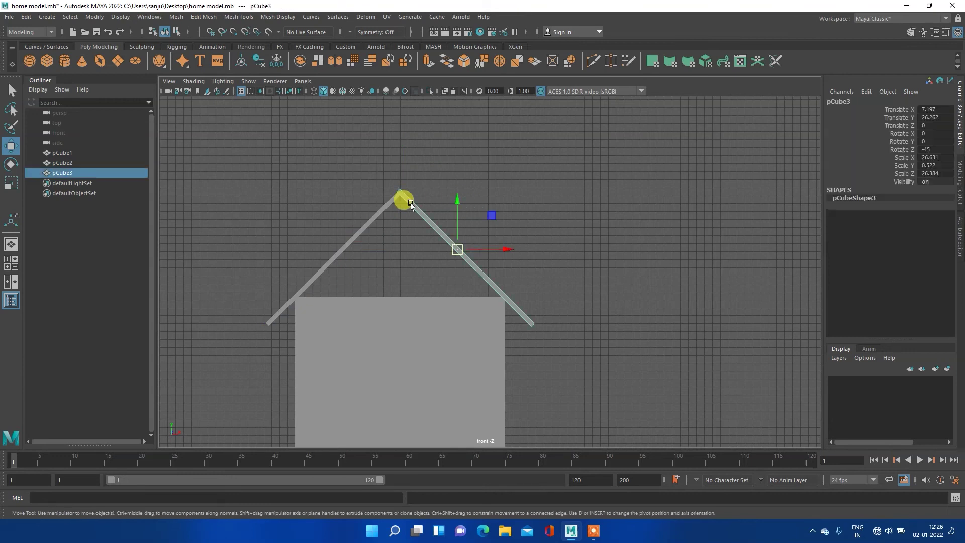
scroll(405, 198, "up", 3)
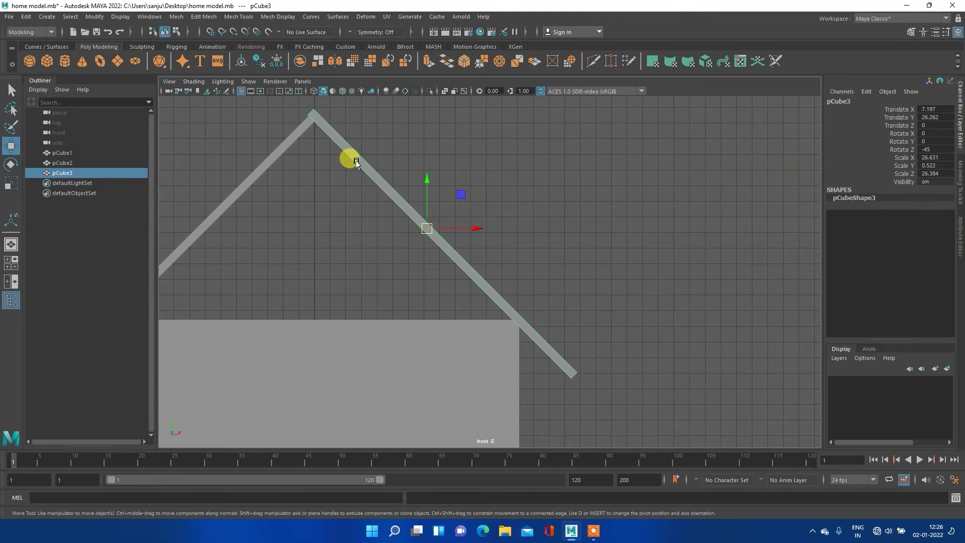
middle_click_drag(319, 128, 330, 243, "alt")
scroll(319, 240, "up", 1)
scroll(286, 251, "up", 1)
scroll(286, 251, "up", 1)
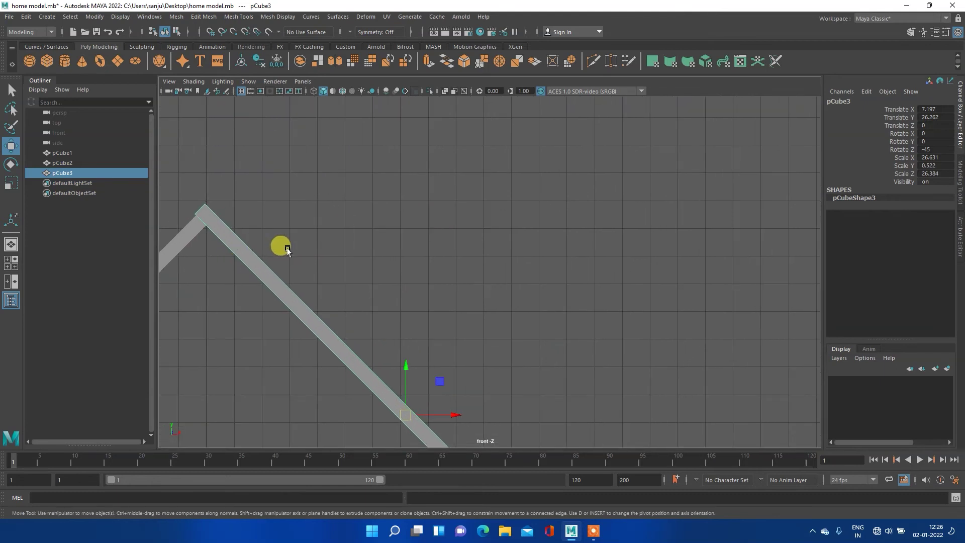
Maximize the perspective view and orbit around the house to inspect the gable roof.
key("space")
key("space")
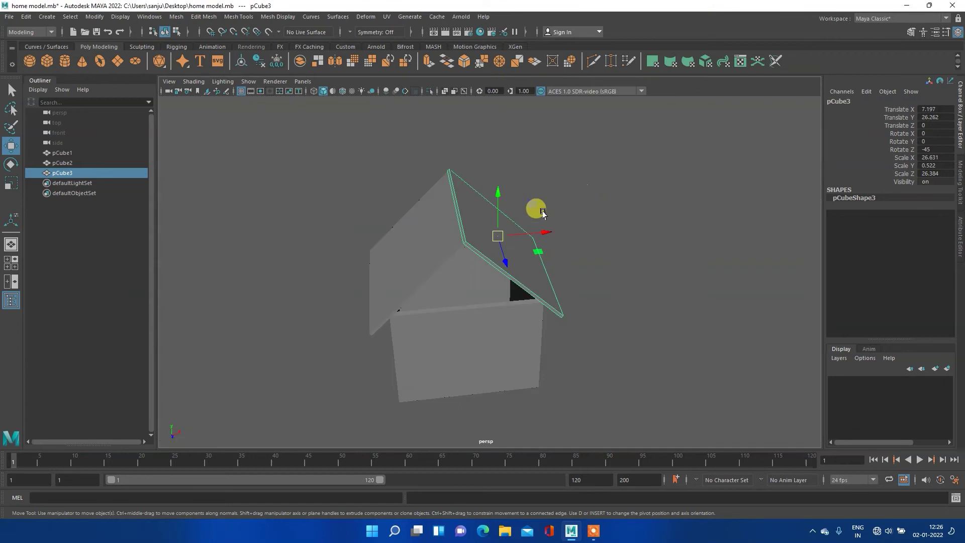
left_click(659, 246)
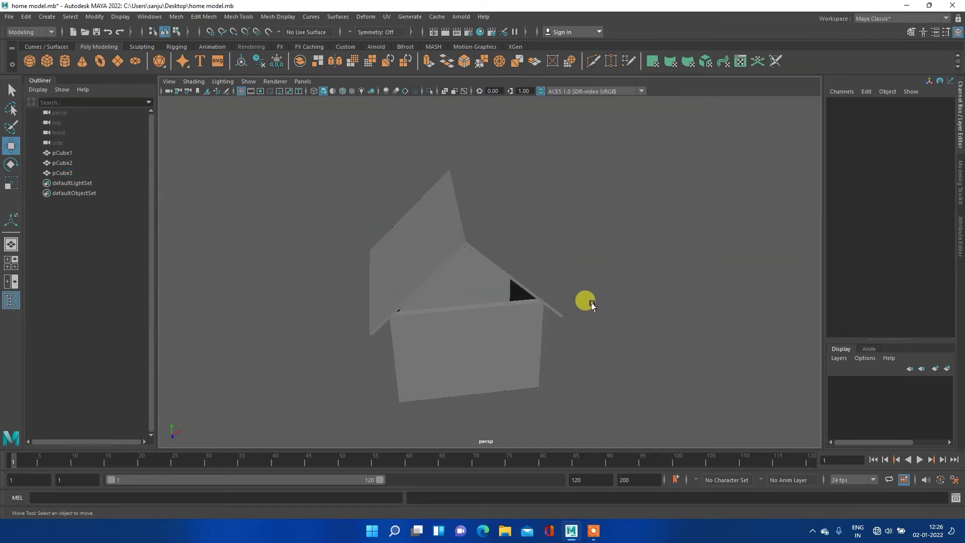
left_click_drag(585, 313, 578, 308, "alt")
mouse_move(666, 340)
left_mouse_down("alt")
mouse_move(579, 315)
mouse_move(476, 321)
mouse_move(523, 332)
left_mouse_up("alt")
mouse_move(523, 331)
right_mouse_down("alt")
mouse_move(564, 279)
mouse_move(501, 248)
right_mouse_up("alt")
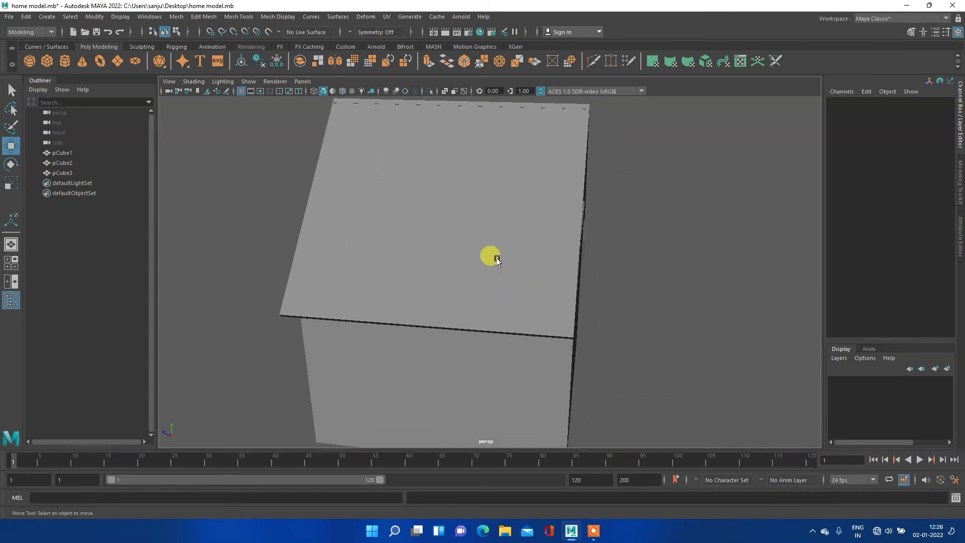
scroll(490, 259, "down", 3)
mouse_move(409, 269)
left_mouse_down("alt")
mouse_move(536, 248)
mouse_move(573, 261)
mouse_move(742, 254)
mouse_move(713, 258)
mouse_move(596, 231)
mouse_move(545, 241)
mouse_move(660, 277)
mouse_move(526, 263)
mouse_move(552, 243)
mouse_move(556, 249)
left_mouse_up("alt")
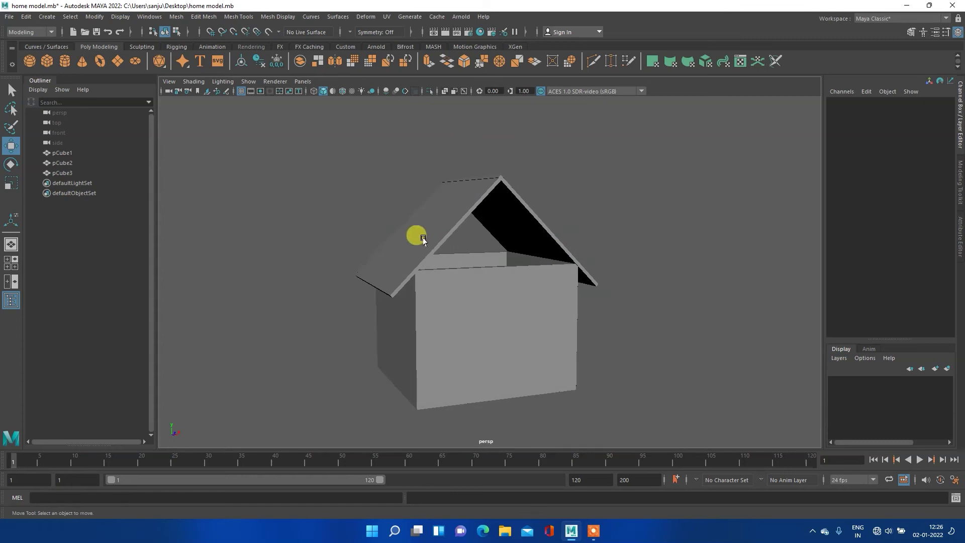
left_click(416, 234)
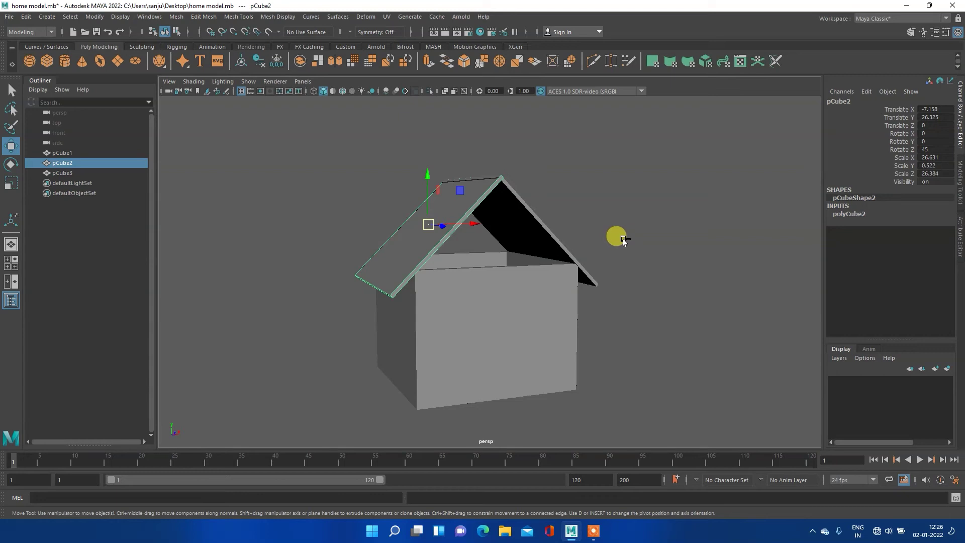
Duplicate the left roof slab as pCube4, move it to Translate X -18.363, and set Rotate Z to 0.
key("ctrl+d")
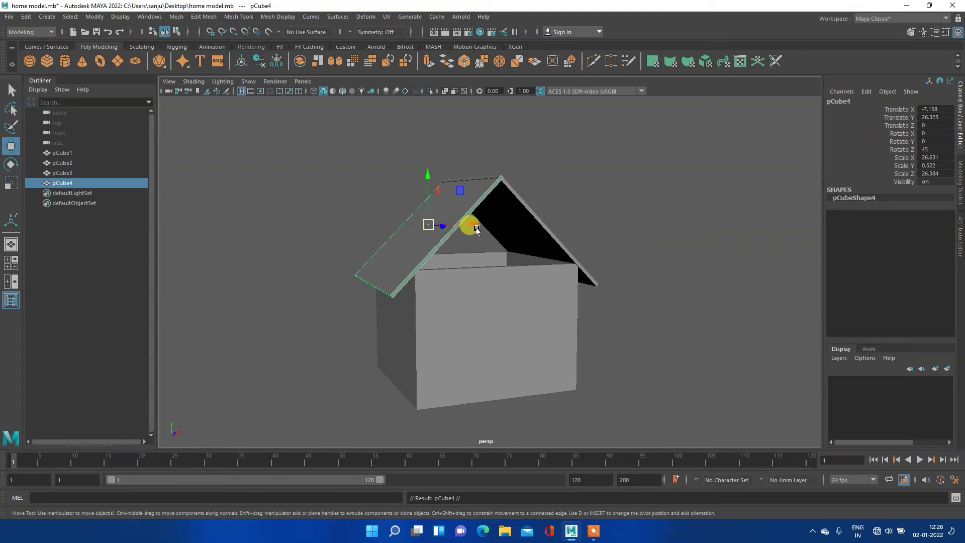
mouse_move(472, 224)
left_mouse_down()
mouse_move(397, 222)
mouse_move(406, 208)
left_mouse_up()
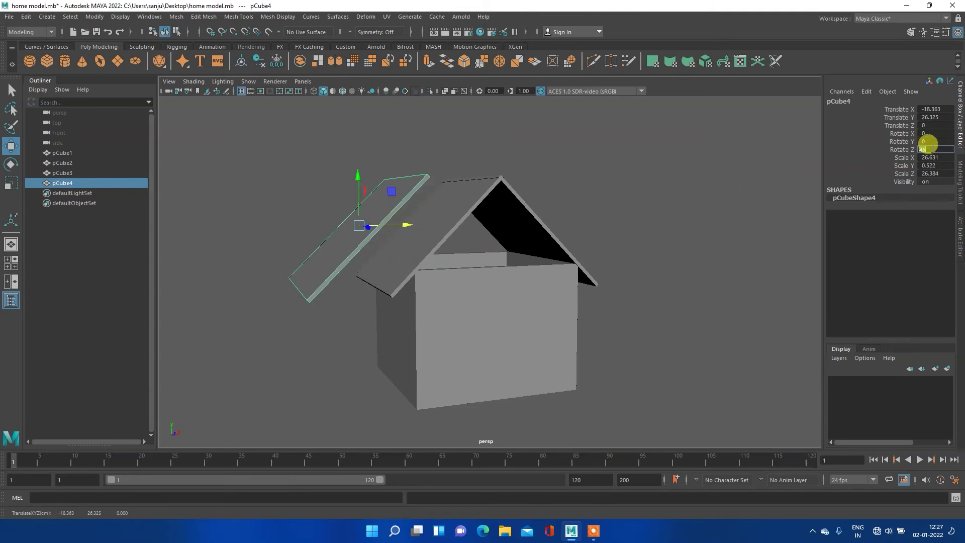
key("Return")
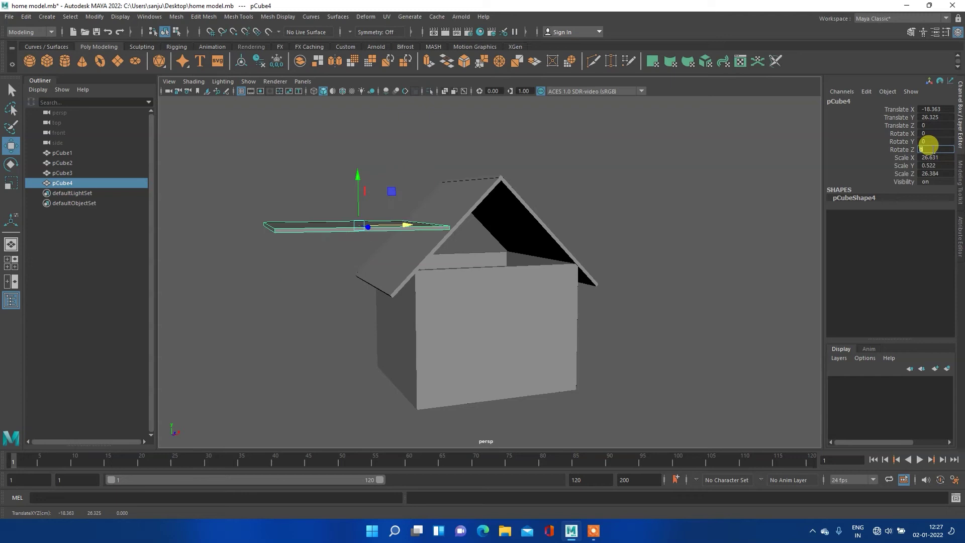
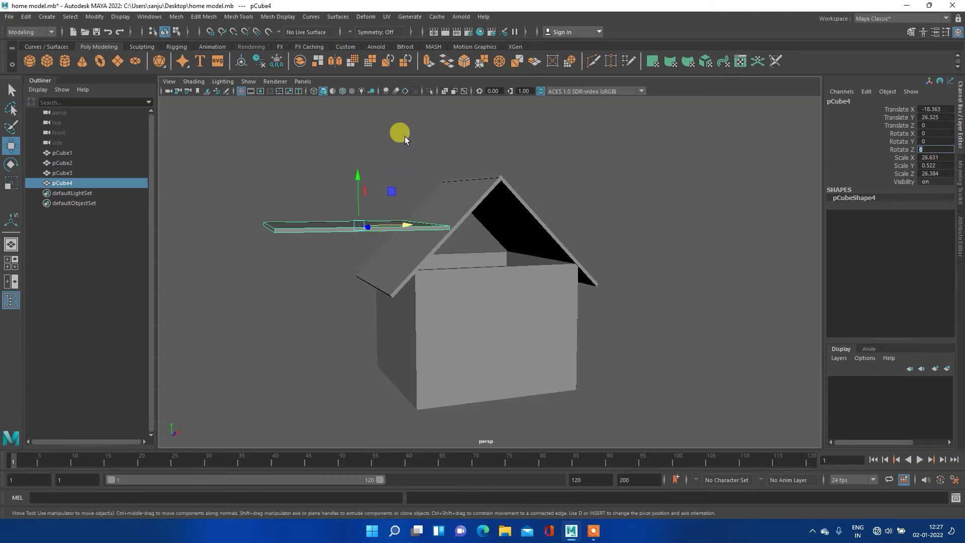
Center the slab's pivot, delete its history and freeze its transforms to zero.
left_click(240, 64)
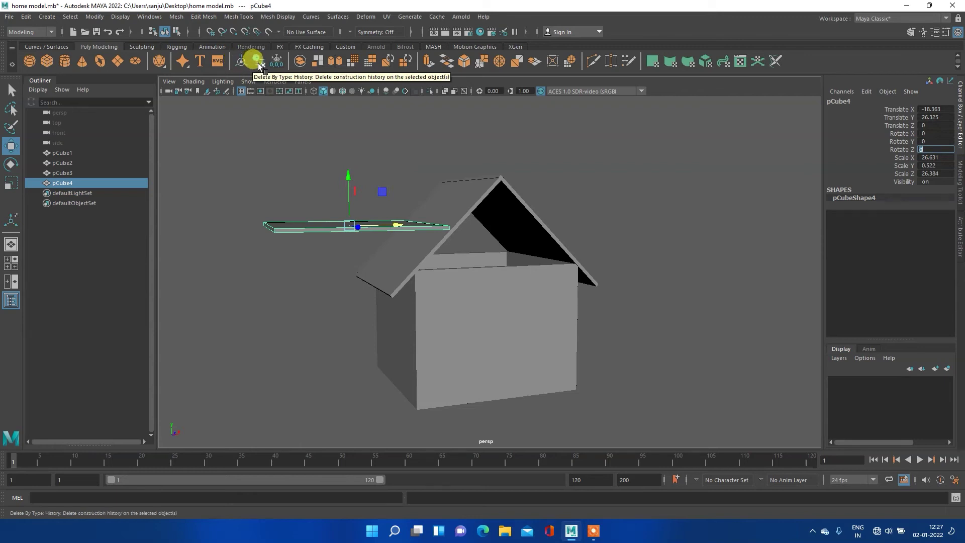
left_click(258, 63)
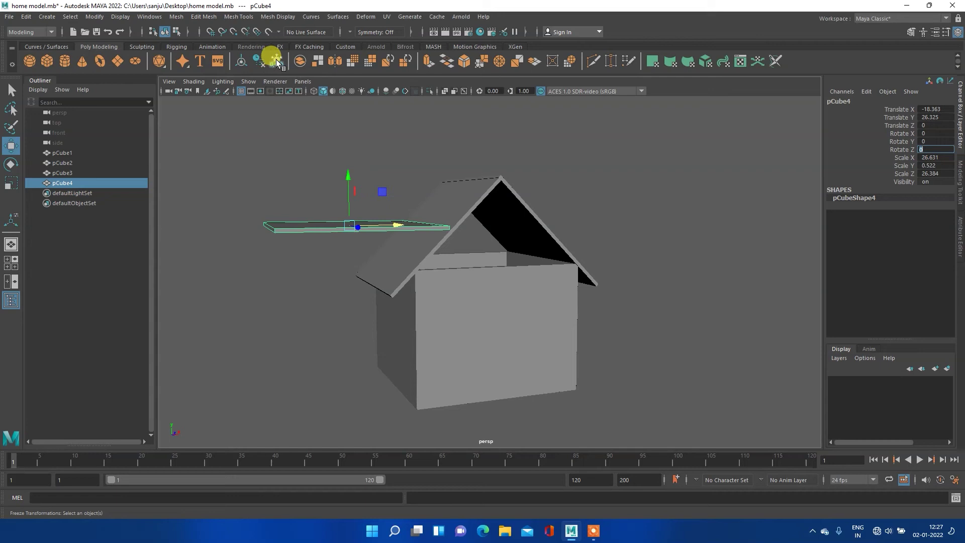
left_click(276, 62)
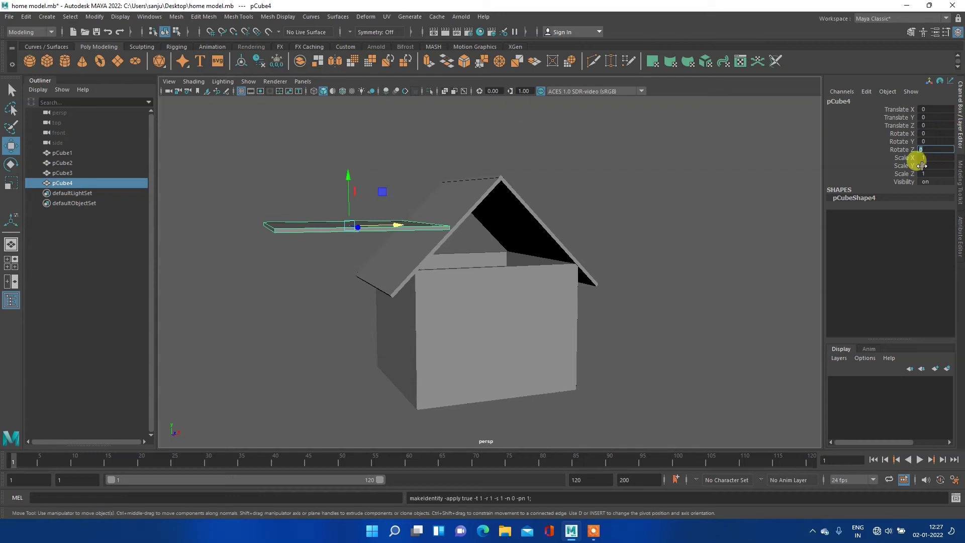
Slide the slab along X to Translate X 19.819, centred under the roof peak.
mouse_move(248, 278)
left_mouse_down("alt")
mouse_move(308, 276)
mouse_move(346, 297)
mouse_move(245, 315)
left_mouse_up("alt")
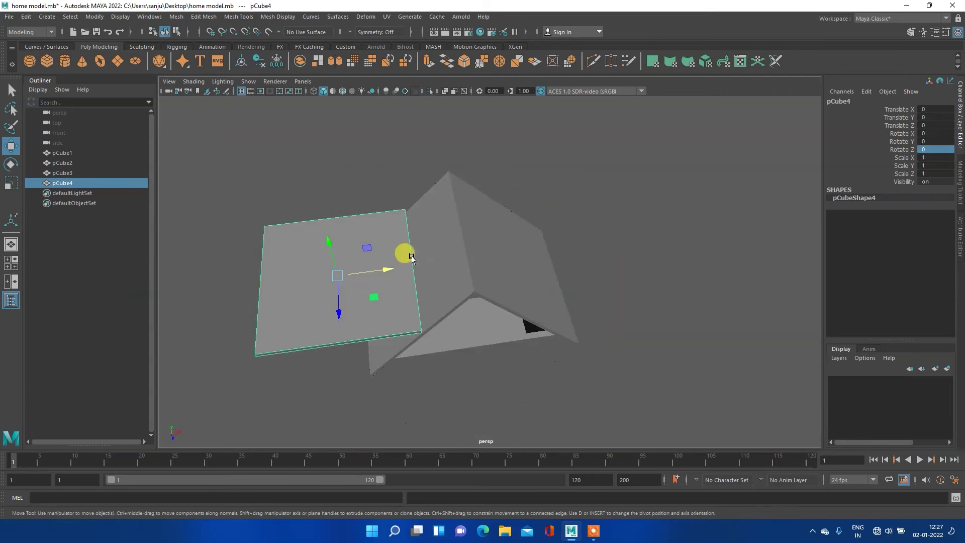
key("space")
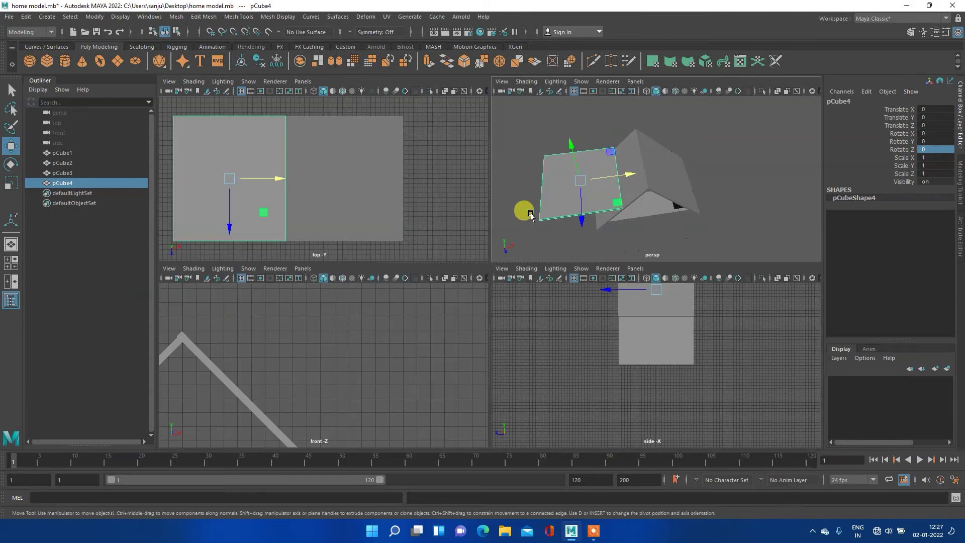
left_click_drag(277, 179, 371, 165)
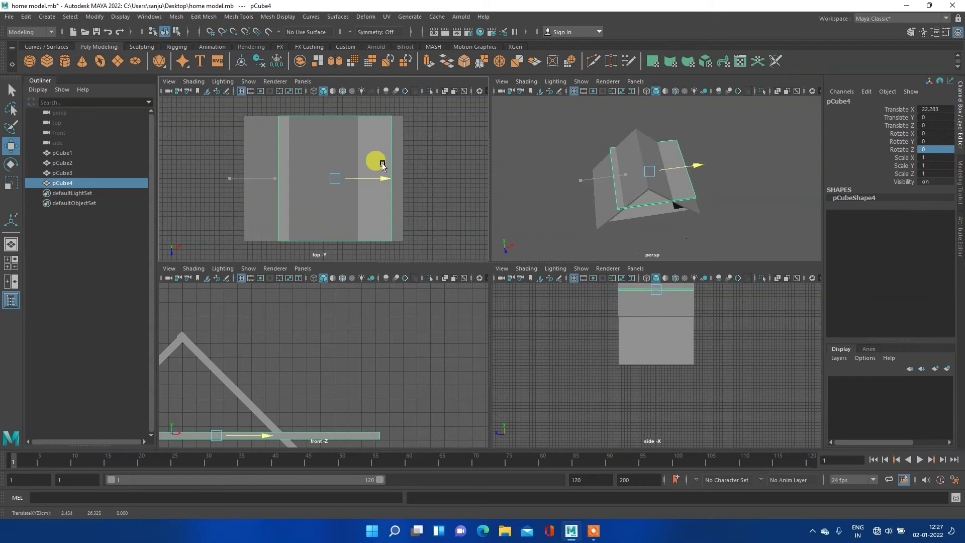
key("space")
scroll(454, 294, "down", 2)
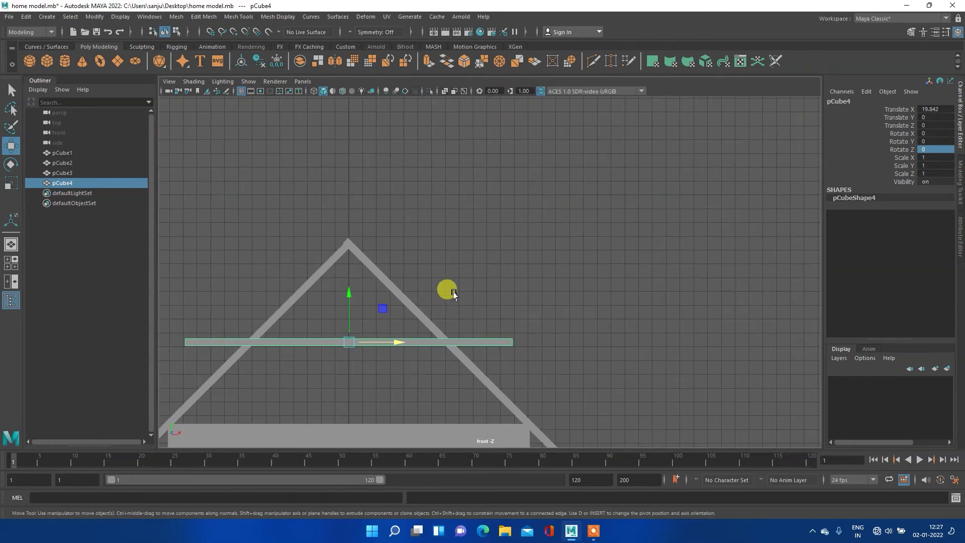
scroll(344, 377, "up", 3)
middle_click_drag(387, 346, 625, 231, "alt")
left_click_drag(545, 285, 544, 284)
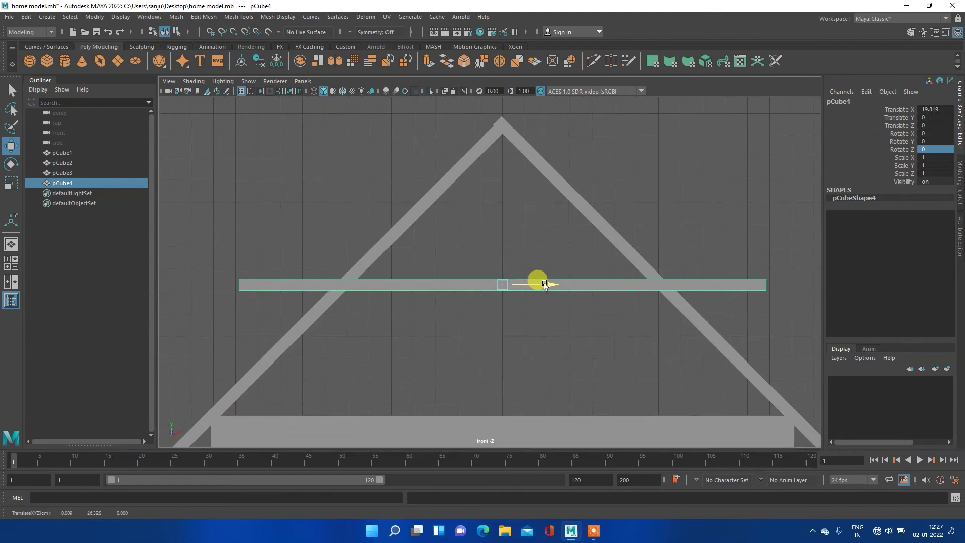
key("space")
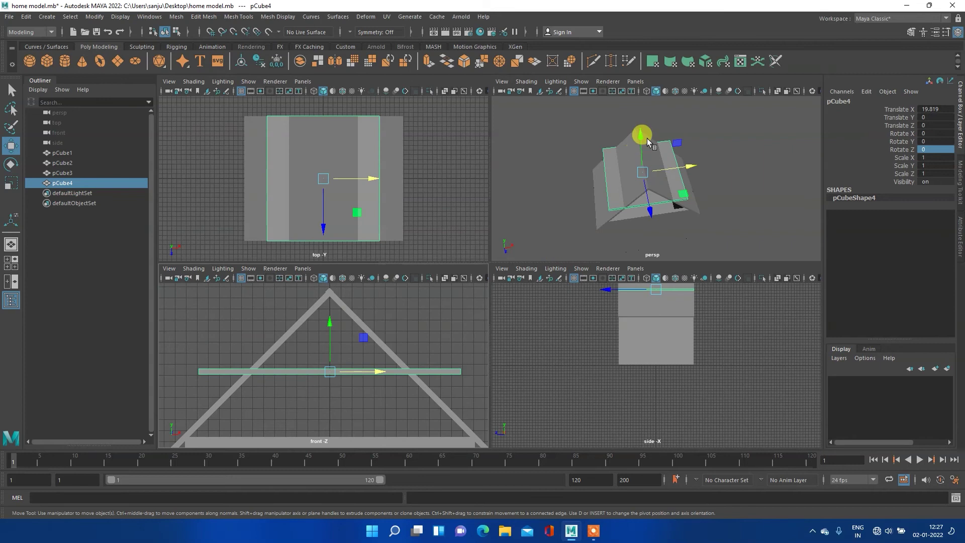
Rotate the slab 90° about X so it stands upright.
key("e")
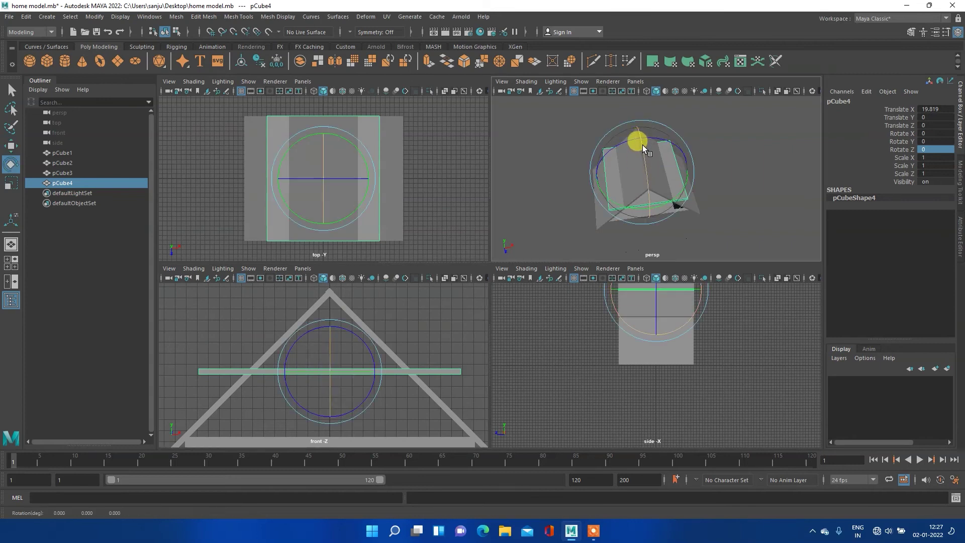
mouse_move(642, 144)
left_mouse_down()
mouse_move(642, 197)
mouse_move(649, 143)
mouse_move(646, 174)
mouse_move(647, 149)
mouse_move(651, 158)
left_mouse_up()
left_click_drag(917, 133, 931, 133)
type("90")
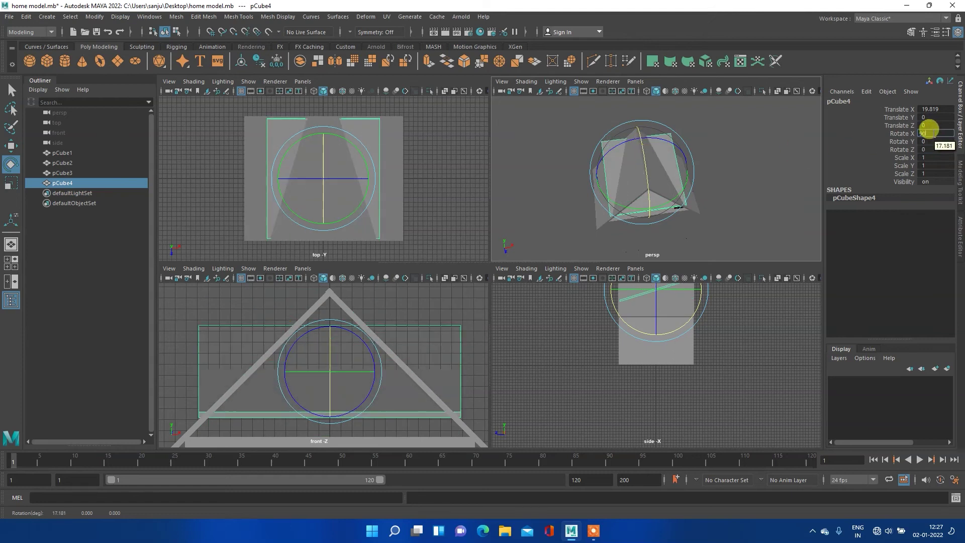
key("Return")
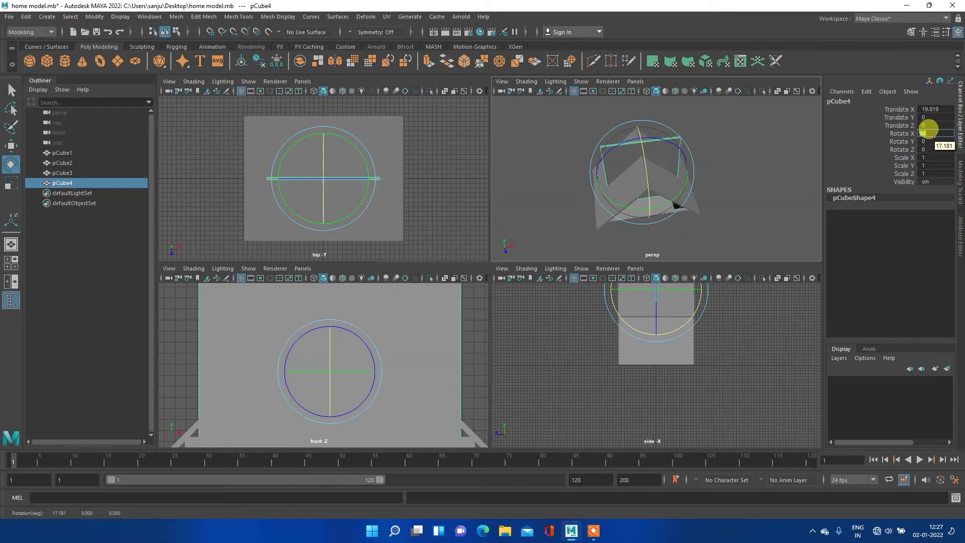
Tilt the upright slab 45° about Z to match the roof slopes.
left_click(734, 187)
left_click(674, 200)
key("space")
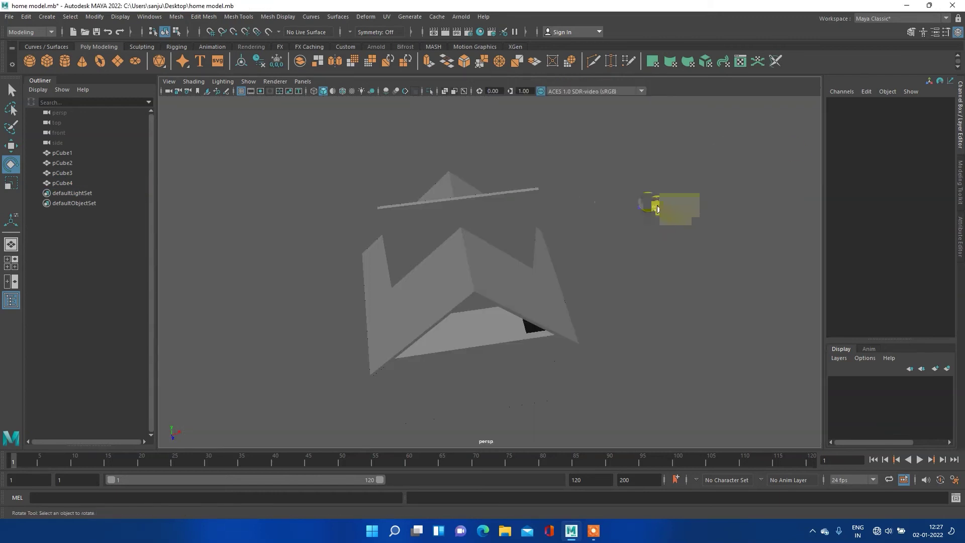
mouse_move(659, 269)
left_mouse_down("alt")
mouse_move(535, 241)
mouse_move(596, 207)
mouse_move(627, 239)
mouse_move(695, 241)
mouse_move(664, 250)
left_mouse_up("alt")
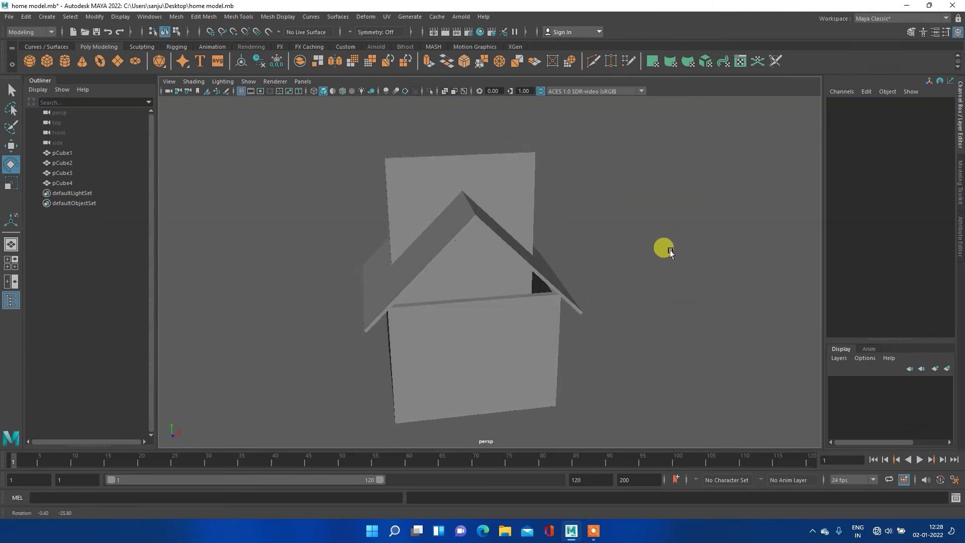
left_click(523, 200)
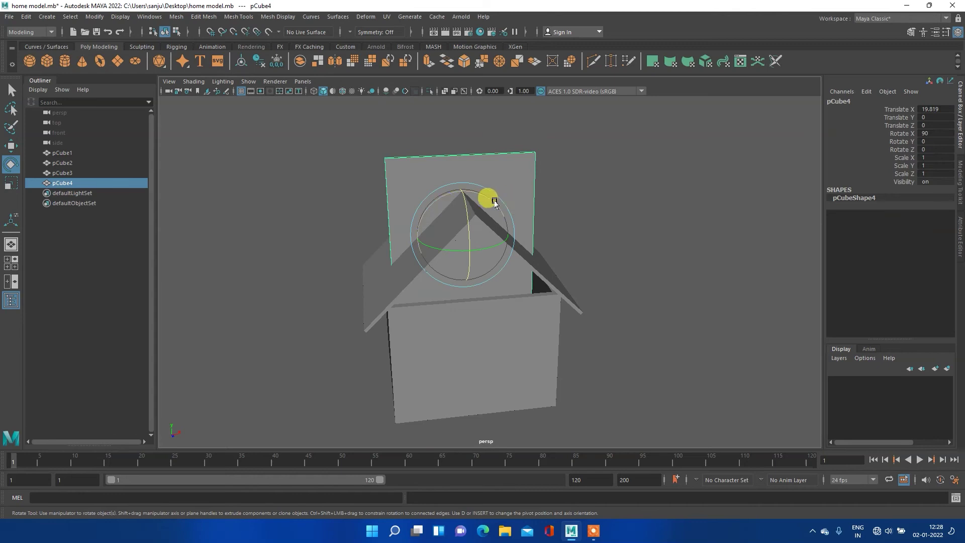
left_click_drag(491, 204, 461, 194)
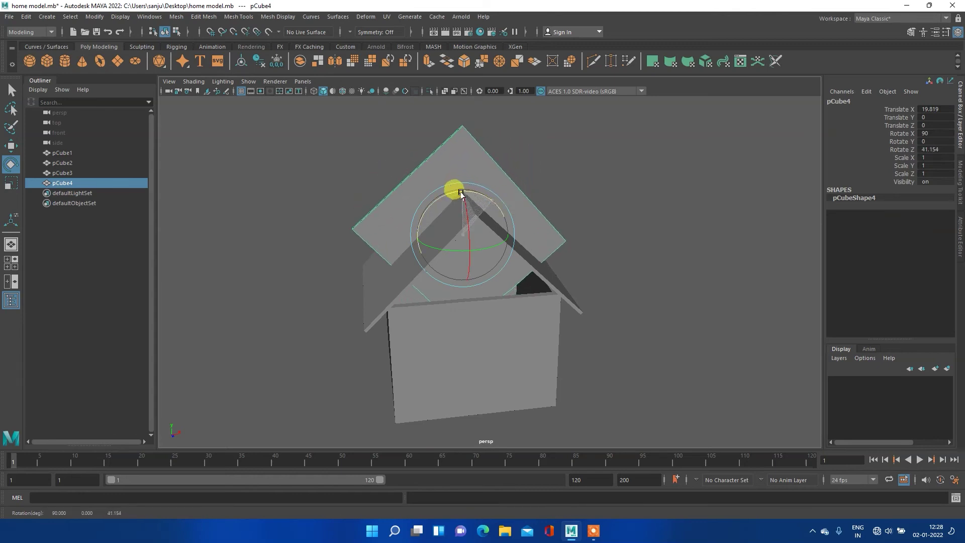
left_click(941, 147)
type("45")
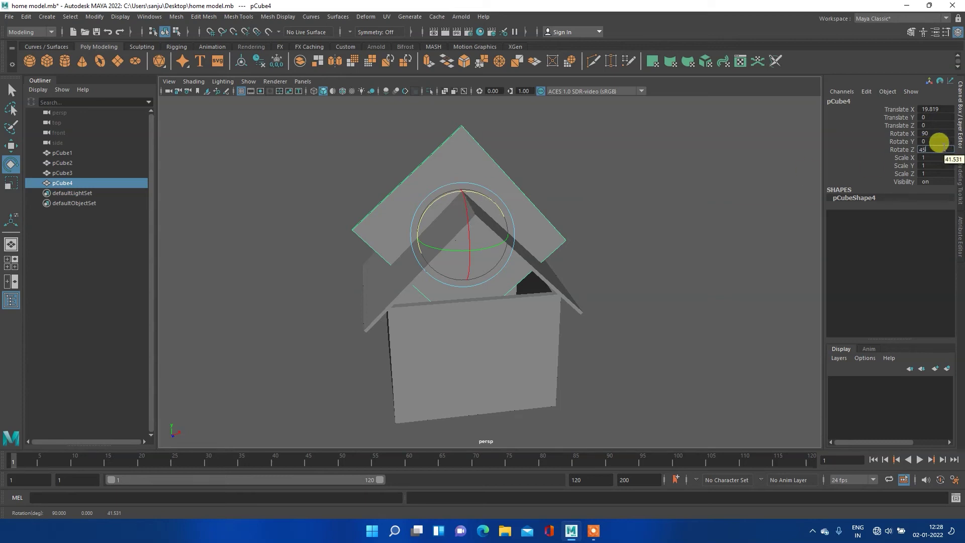
key("Return")
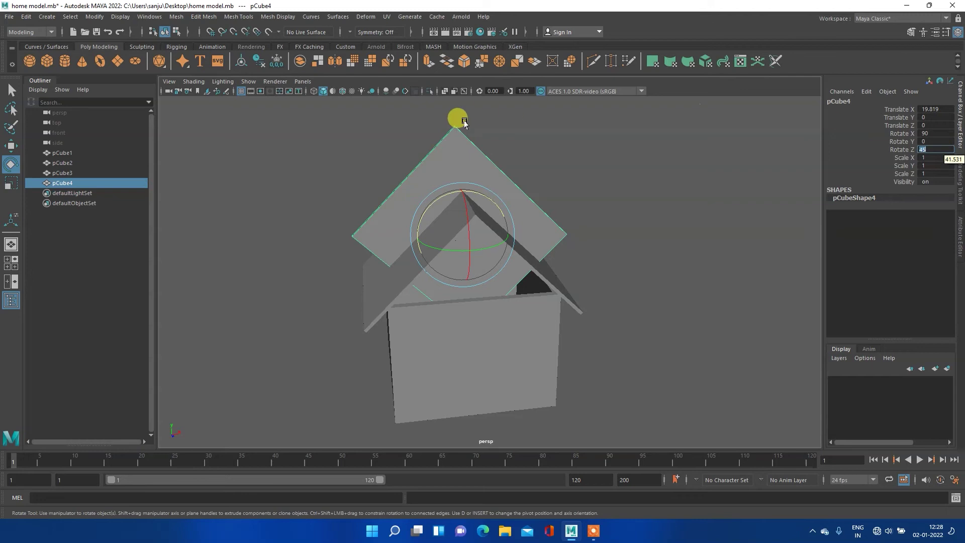
right_click_drag(451, 154, 494, 145)
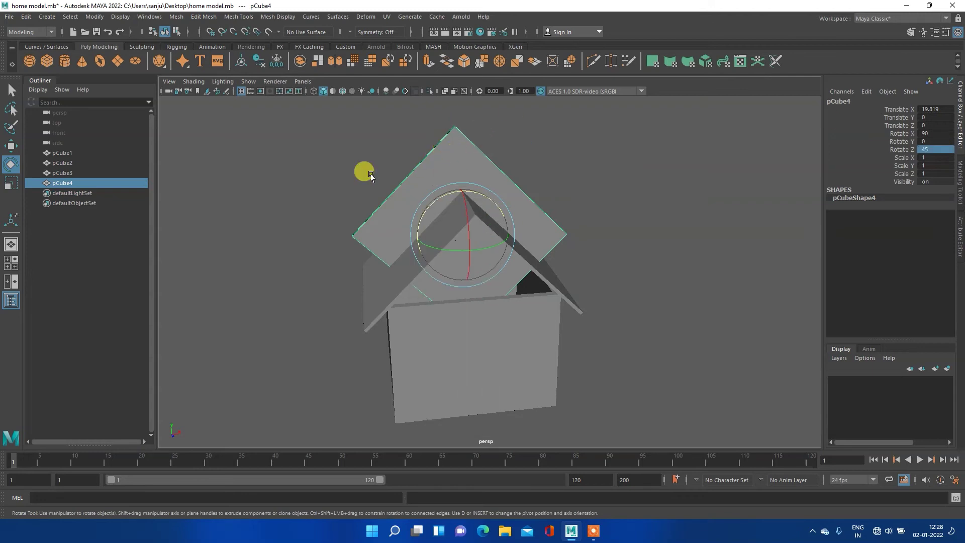
key("space")
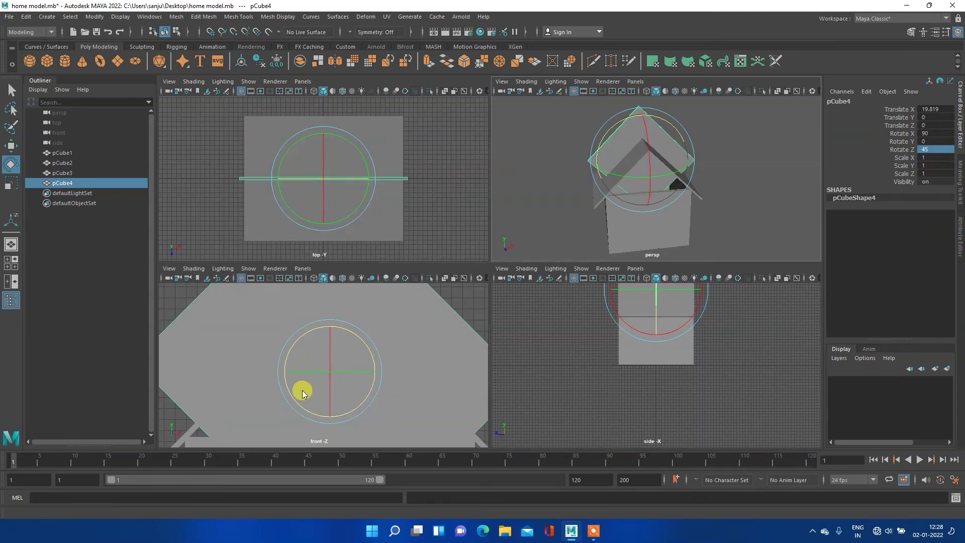
In the front view, lower the slab to Translate Y -10.916 and X 20.738 to fill the gable.
key("space")
scroll(531, 275, "down", 3)
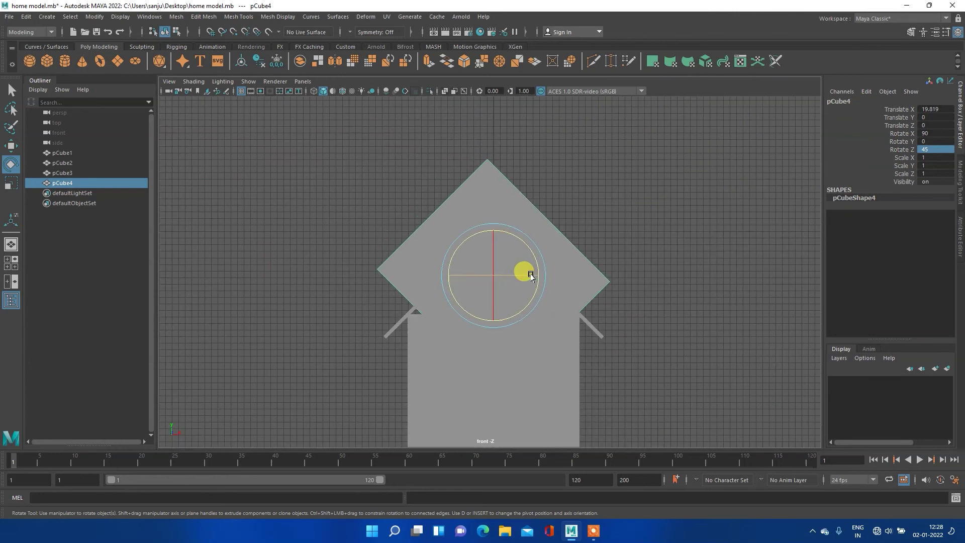
key("w")
mouse_move(480, 230)
left_mouse_down()
mouse_move(481, 316)
mouse_move(479, 301)
left_mouse_up()
left_click_drag(530, 351, 540, 351)
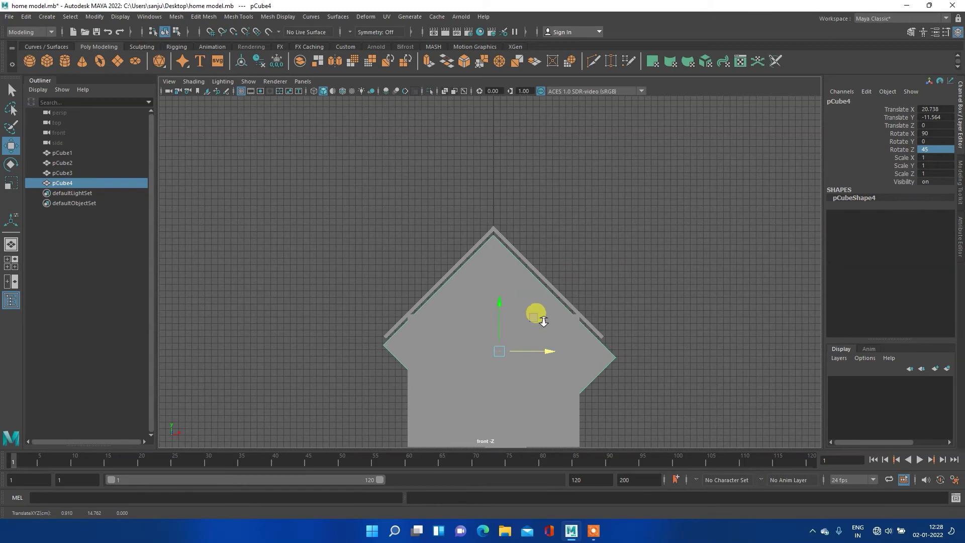
scroll(538, 342, "up", 2)
scroll(539, 342, "up", 2)
scroll(538, 342, "up", 2)
left_click_drag(505, 363, 506, 358)
key("ctrl+z")
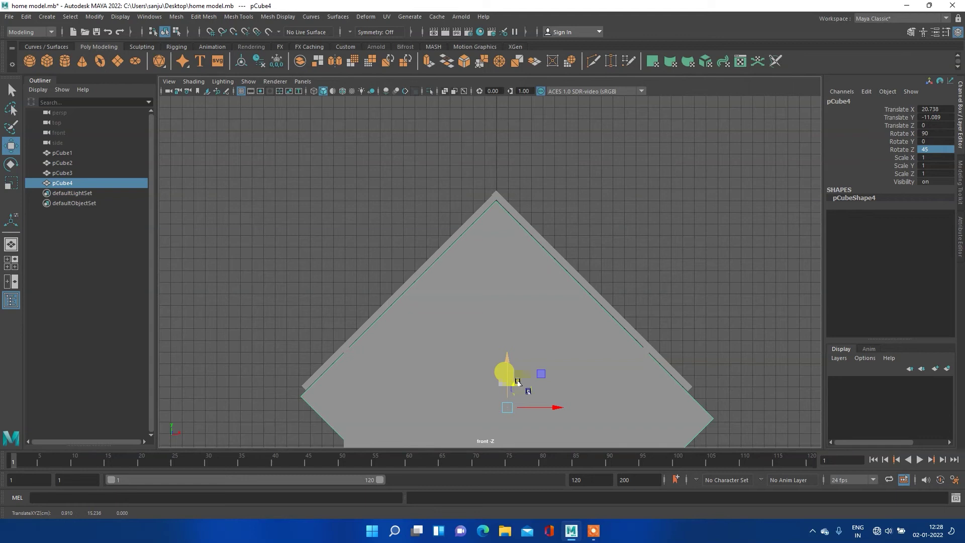
left_click_drag(536, 409, 537, 409)
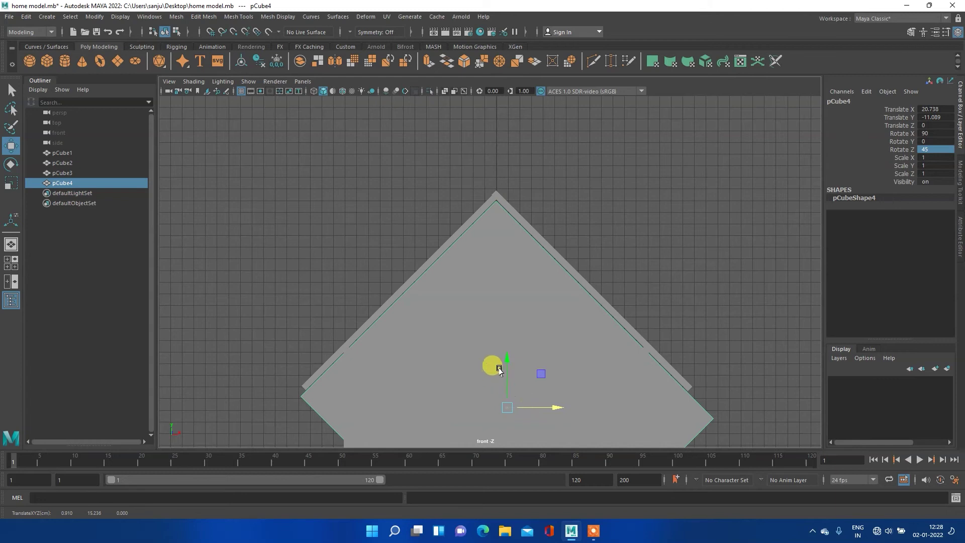
left_click_drag(503, 369, 502, 368)
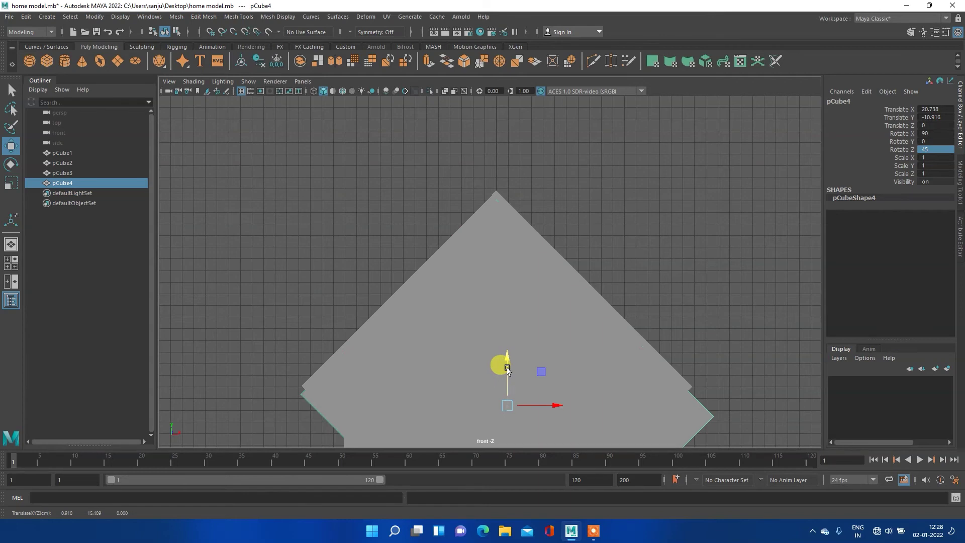
scroll(506, 333, "down", 1)
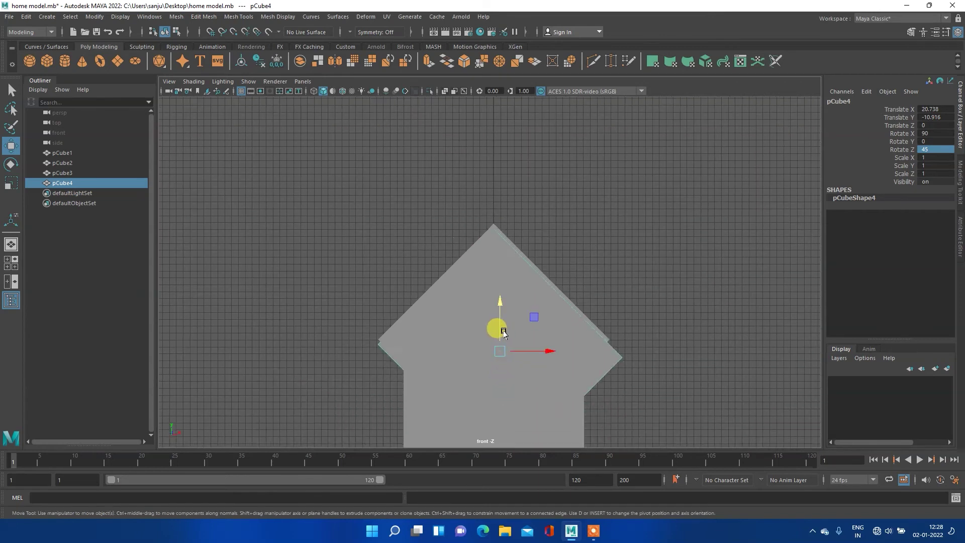
scroll(501, 329, "down", 1)
scroll(479, 293, "up", 2)
scroll(474, 295, "up", 1)
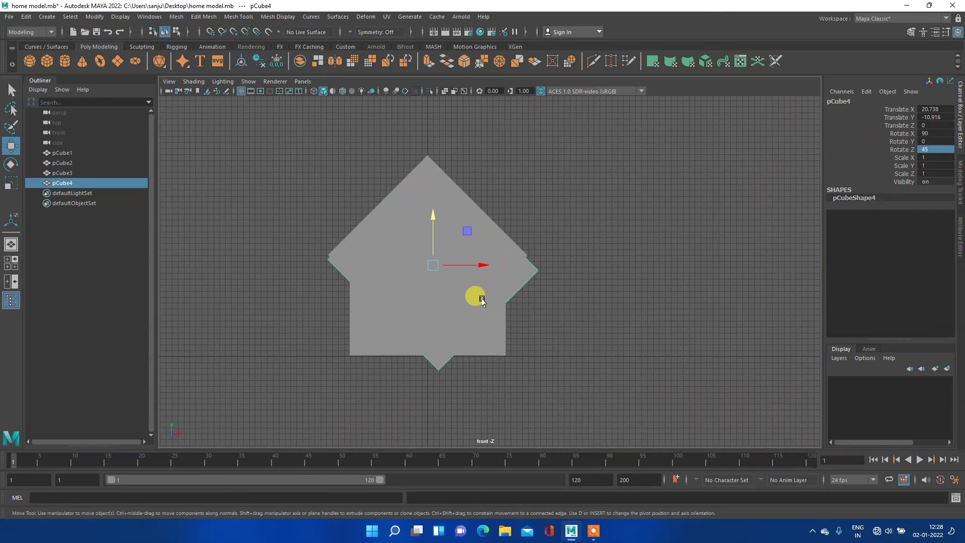
scroll(474, 299, "up", 1)
key("space")
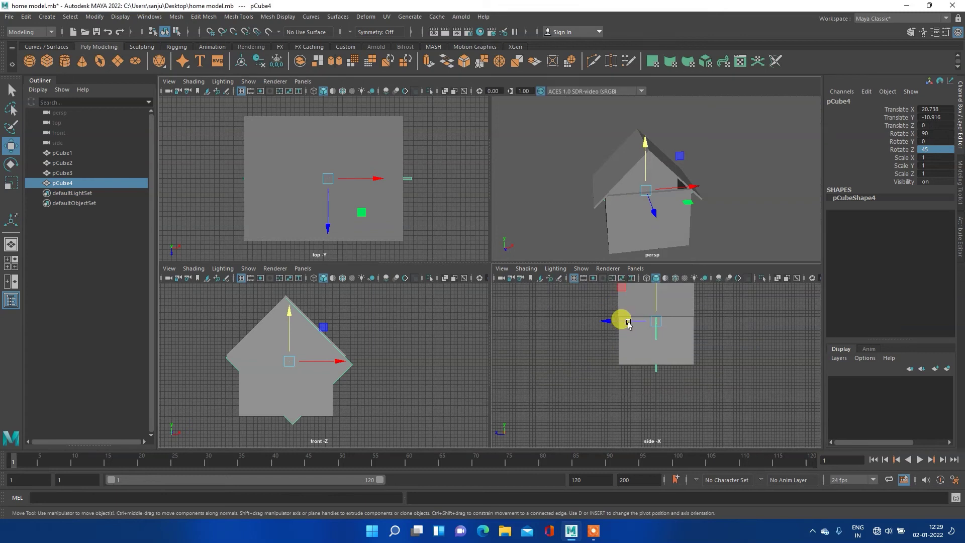
Push the slab back along the house's depth to Translate Z -12.694 in the side view.
key("space")
middle_click_drag(520, 165, 486, 255, "alt")
left_click_drag(401, 287, 482, 282)
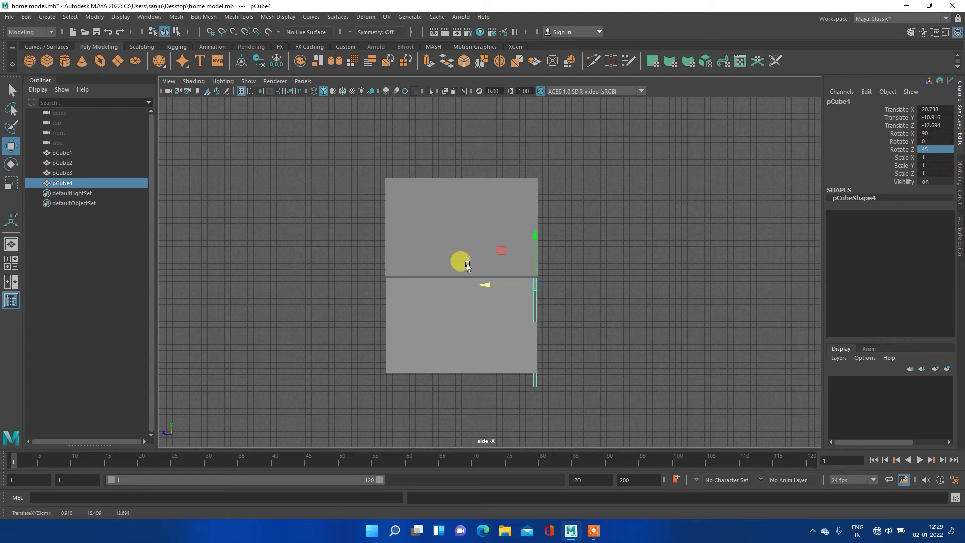
key("space")
key("space")
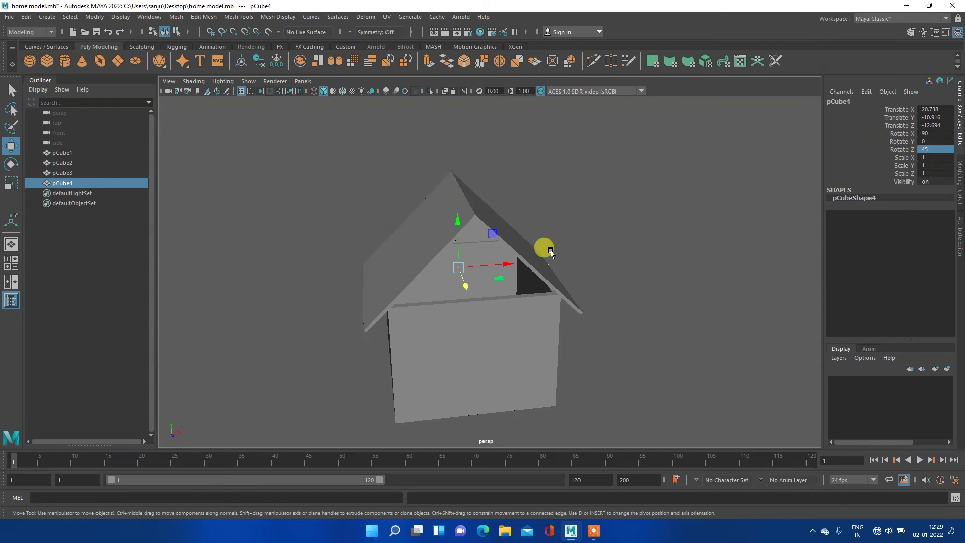
Nudge the gable slab to Translate Z -12.864 against the house and check it in the front view.
mouse_move(345, 276)
left_mouse_down("alt")
mouse_move(409, 285)
mouse_move(590, 255)
mouse_move(525, 250)
mouse_move(464, 220)
left_mouse_up("alt")
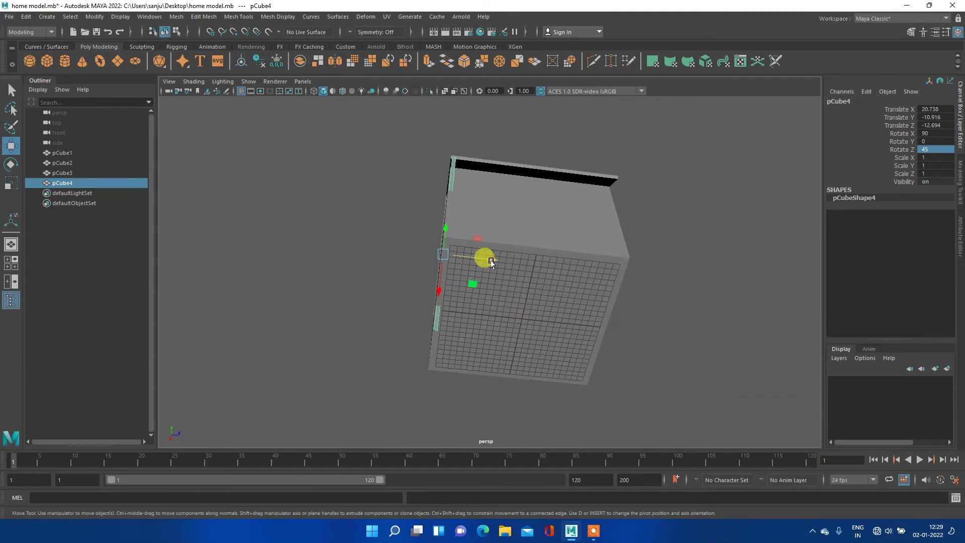
left_click_drag(491, 261, 489, 262)
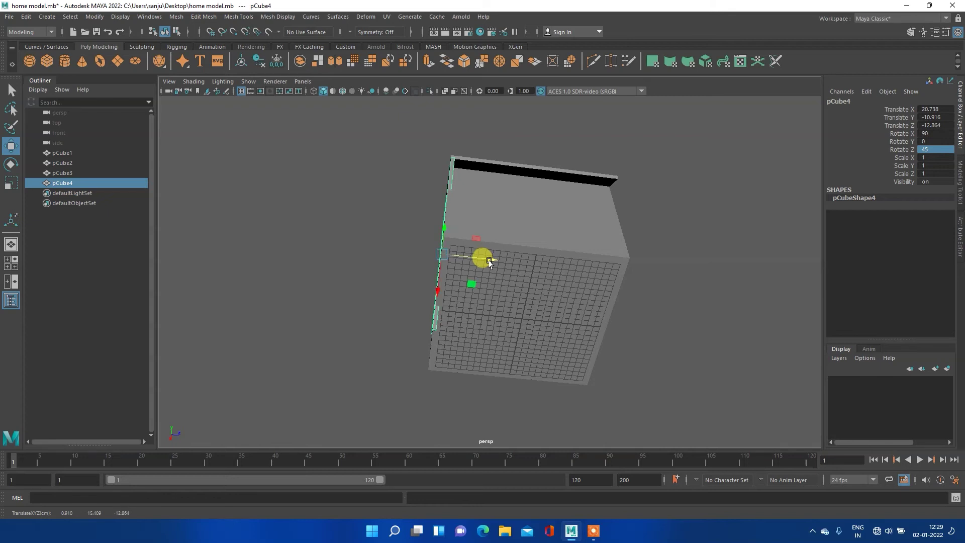
mouse_move(446, 194)
left_mouse_down("alt")
mouse_move(500, 239)
mouse_move(602, 234)
mouse_move(636, 255)
mouse_move(557, 245)
mouse_move(519, 216)
left_mouse_up("alt")
right_click_drag(522, 210, 571, 200)
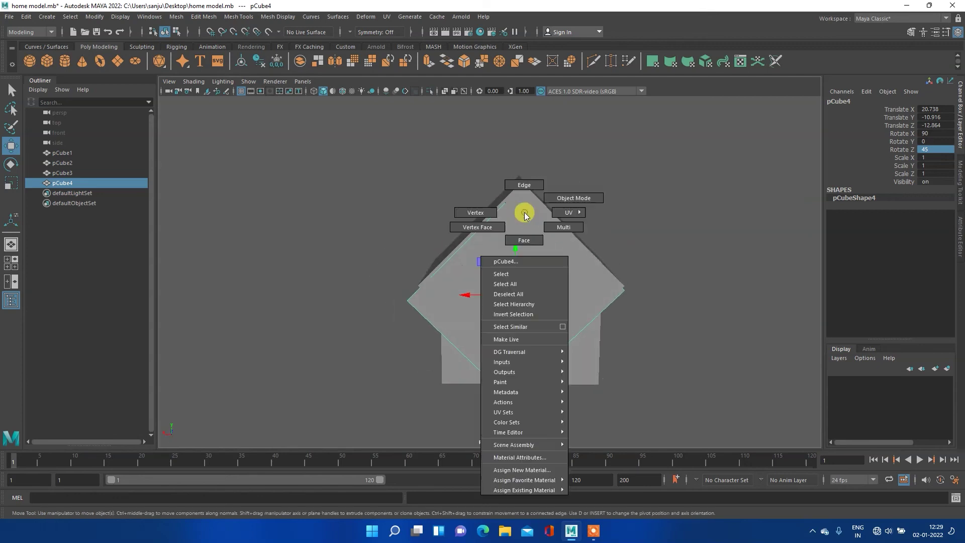
key("space")
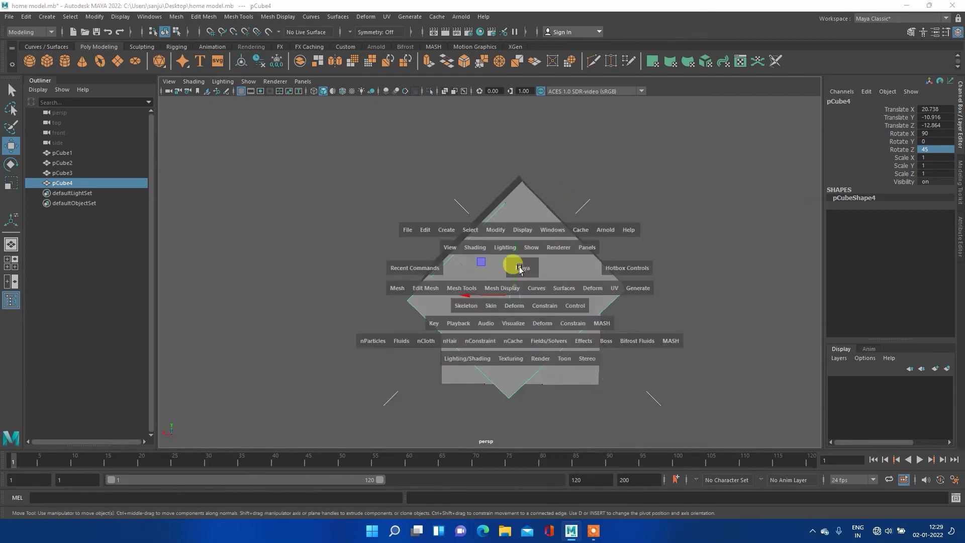
key("space")
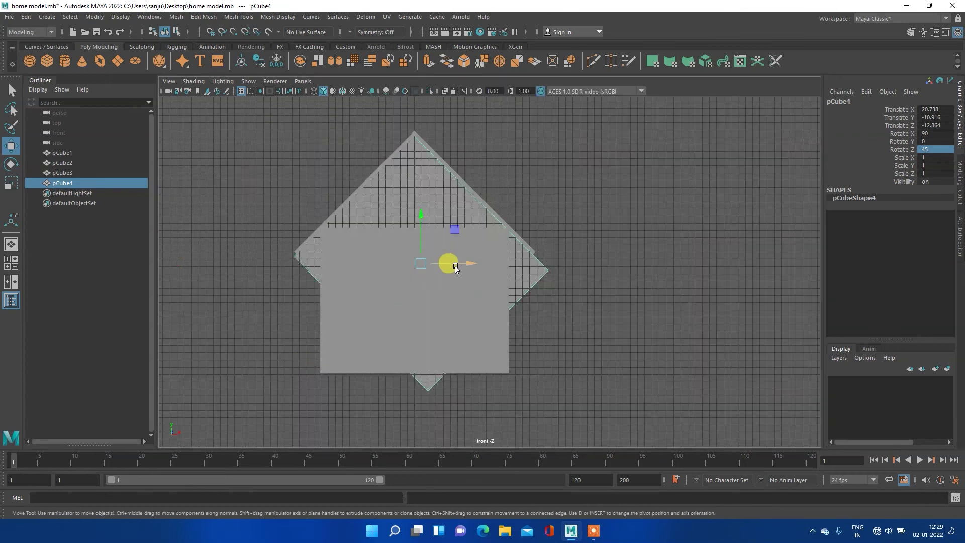
left_click_drag(610, 254, 573, 254, "alt")
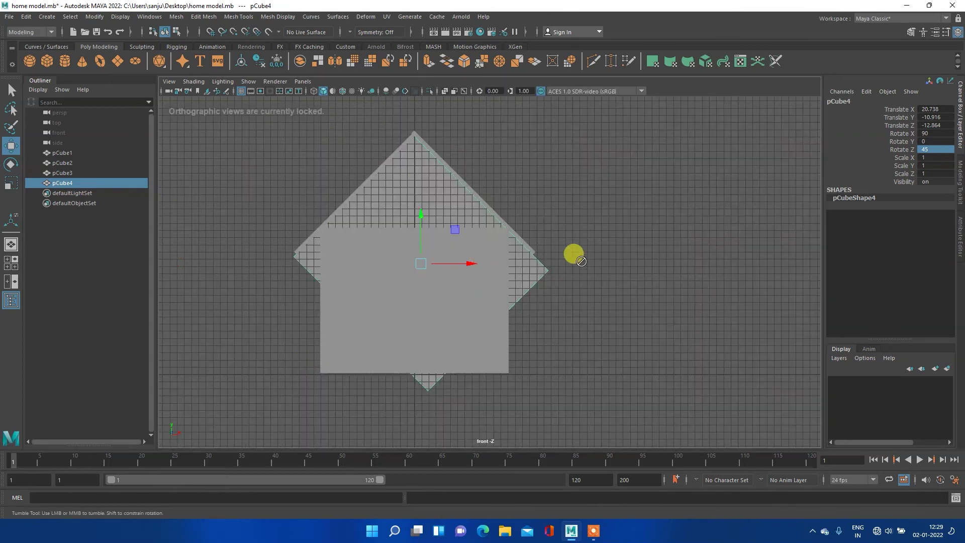
key("space")
key("space")
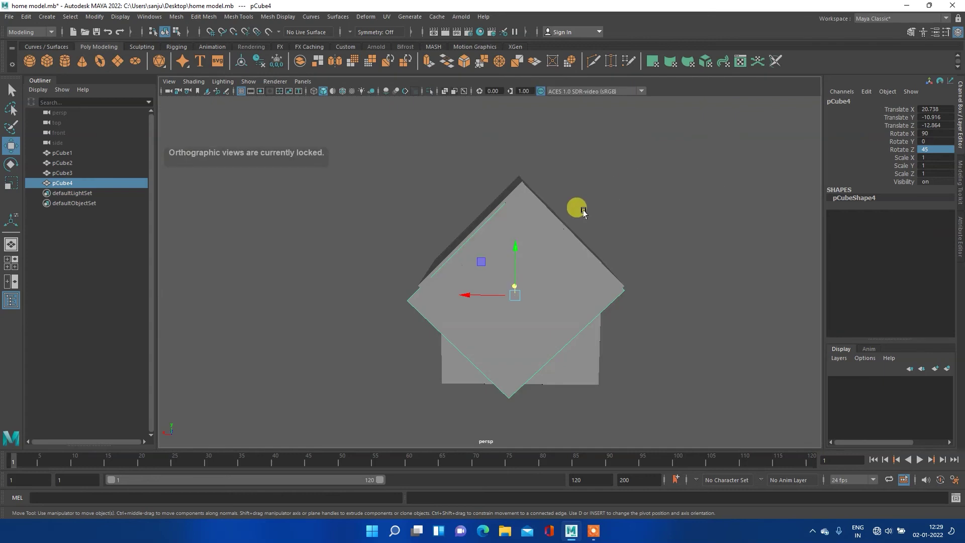
mouse_move(662, 263)
left_mouse_down("alt")
mouse_move(556, 269)
mouse_move(571, 261)
left_mouse_up("alt")
left_click(363, 350)
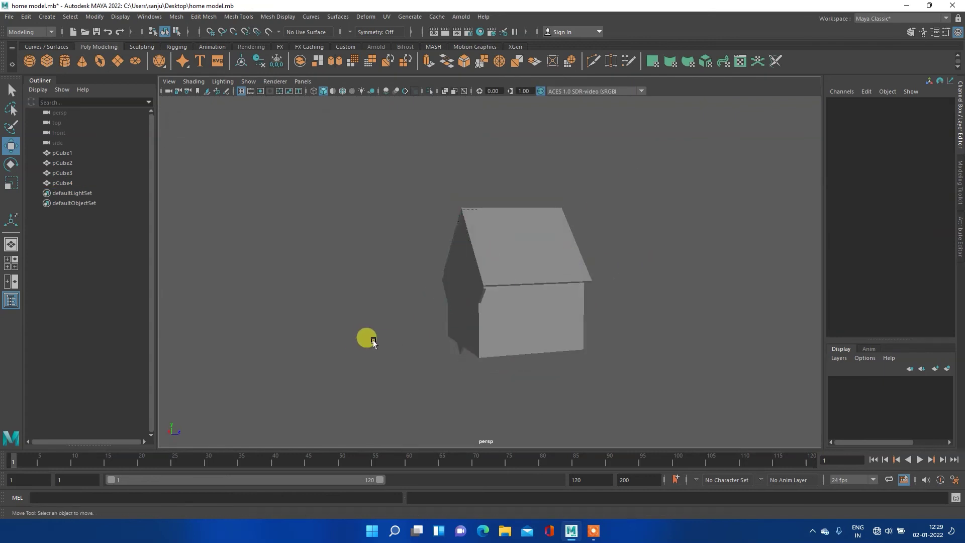
left_click(454, 282)
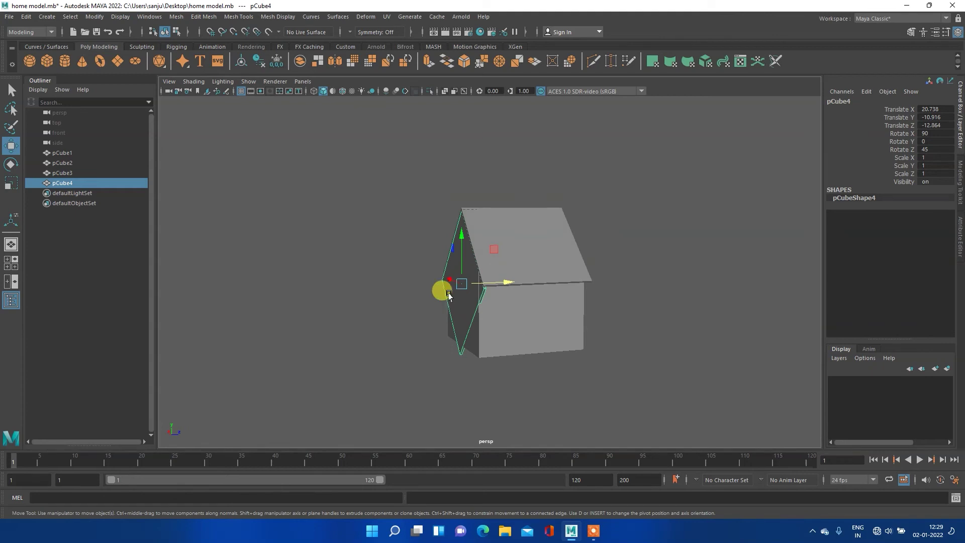
left_click(342, 90)
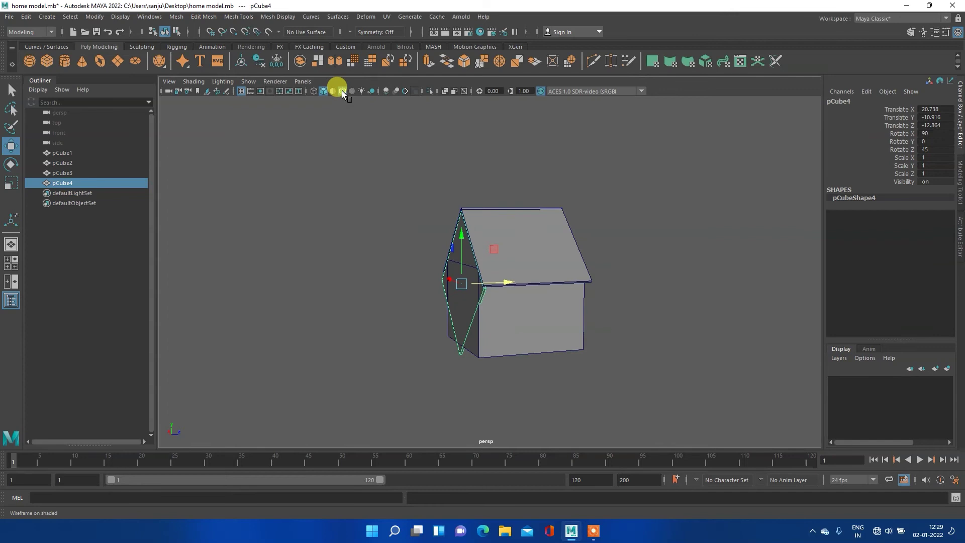
left_click(342, 91)
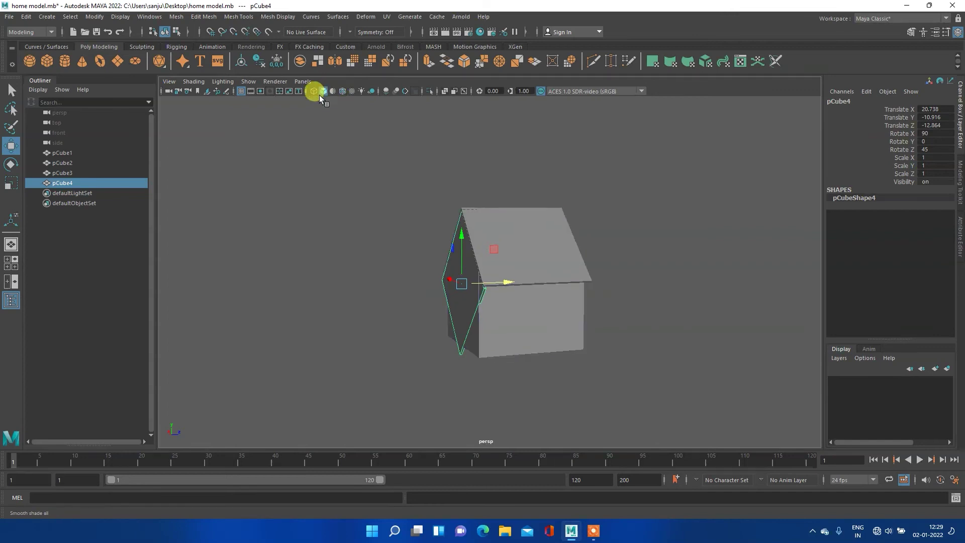
Isolate the gable wall and the roof slab one at a time to inspect each piece.
left_click(429, 90)
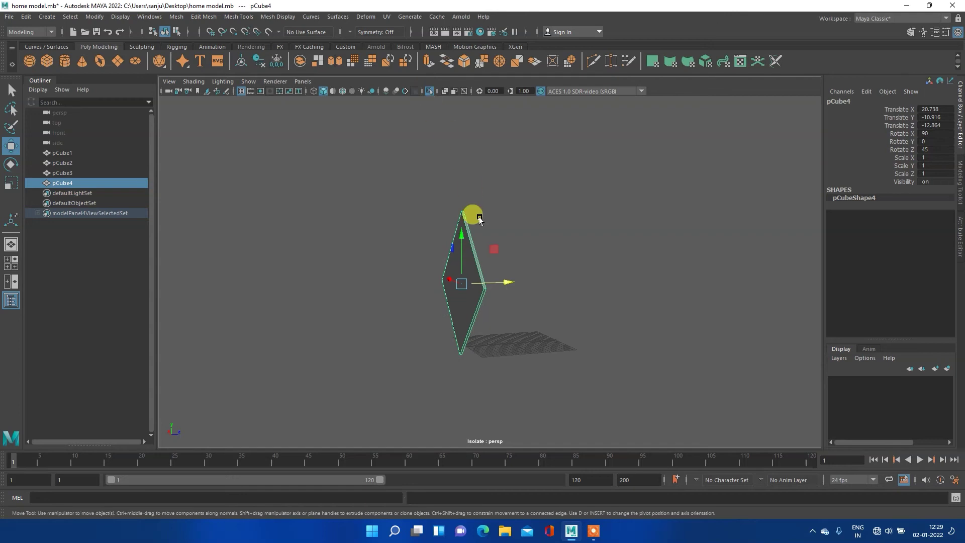
left_click(427, 91)
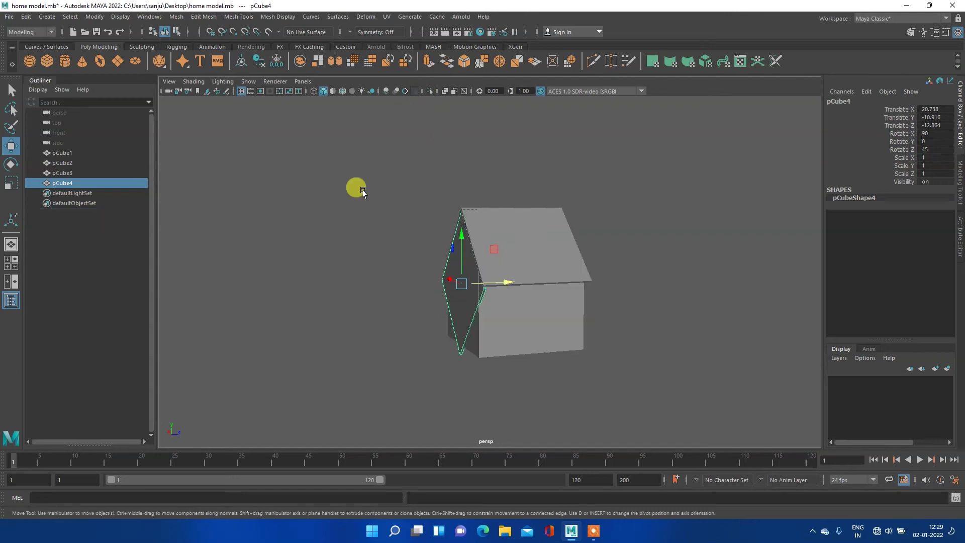
left_click(354, 196)
left_click(513, 271)
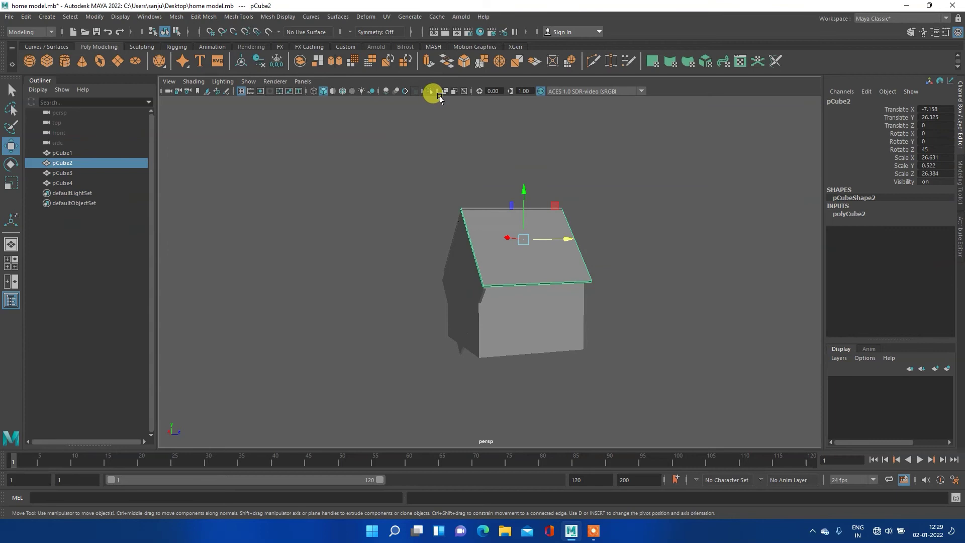
left_click(429, 91)
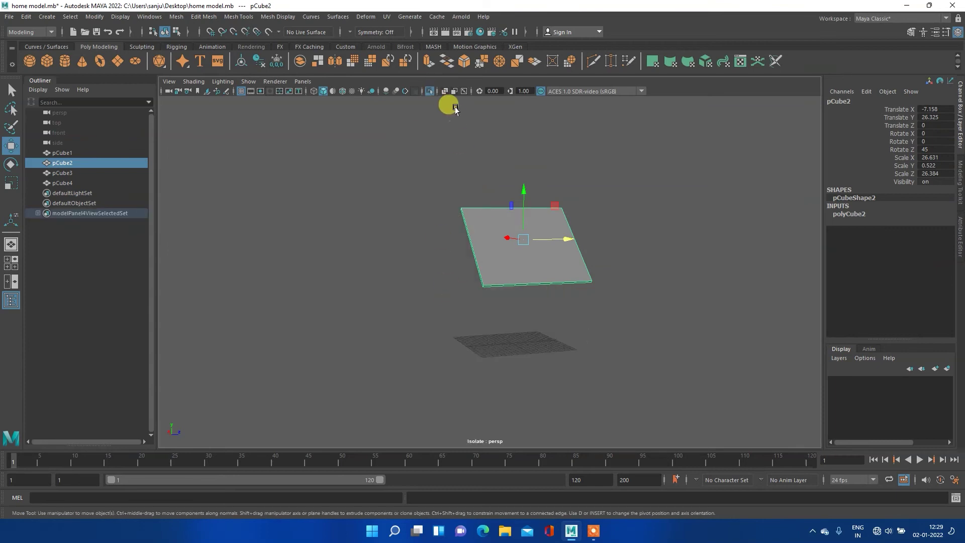
left_click(429, 91)
left_click(407, 308)
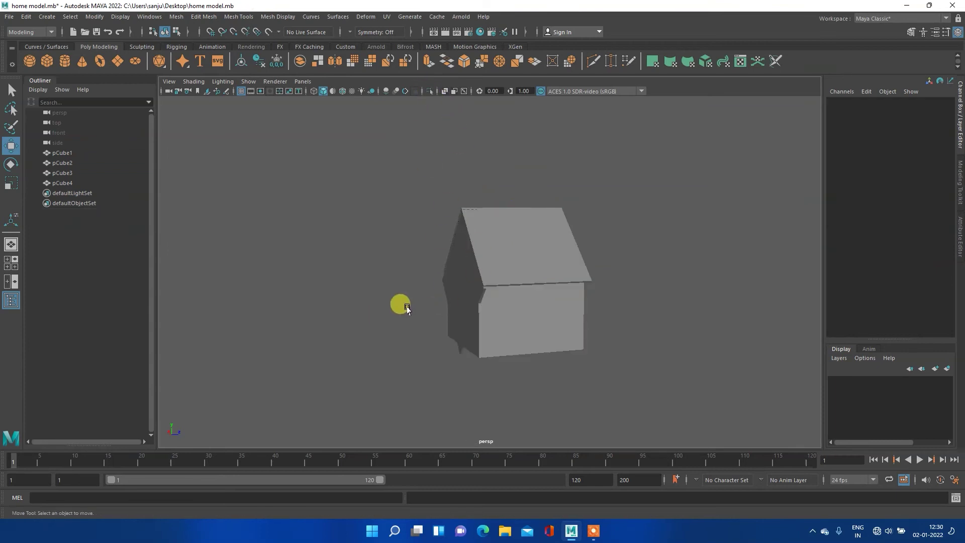
left_click(457, 280)
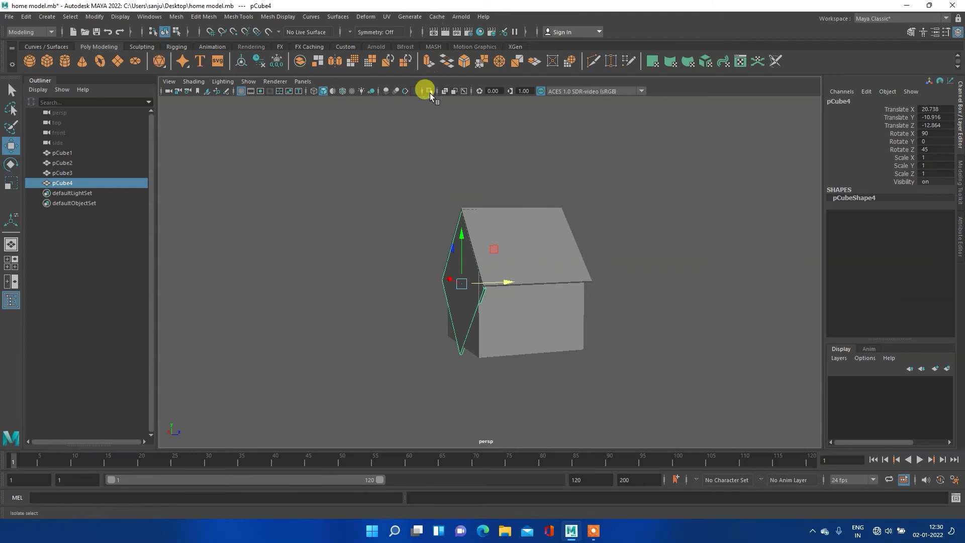
left_click(429, 92)
left_click(543, 309)
mouse_move(442, 353)
left_mouse_down("alt")
mouse_move(312, 306)
mouse_move(487, 299)
mouse_move(266, 308)
mouse_move(296, 321)
left_mouse_up("alt")
left_click(430, 91)
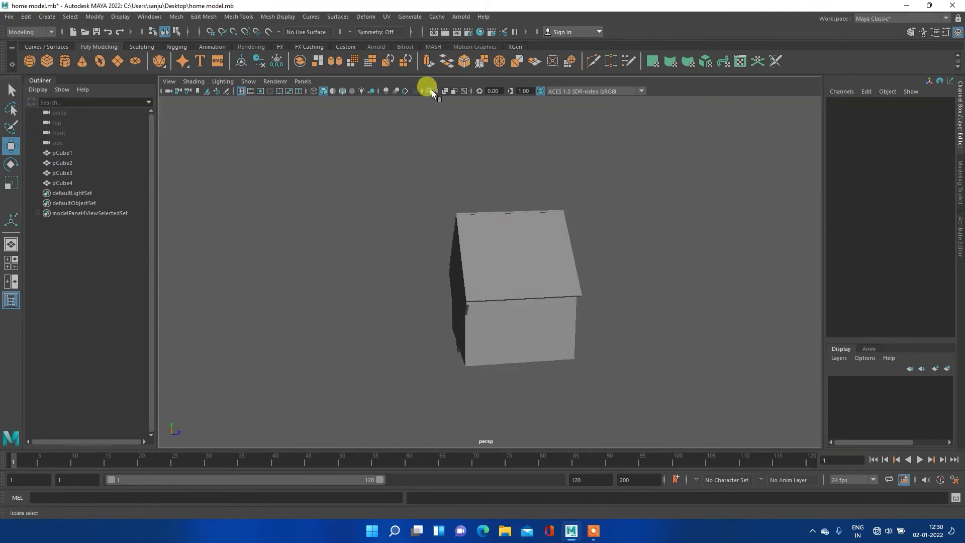
mouse_move(403, 298)
left_mouse_down("alt")
mouse_move(429, 310)
mouse_move(464, 291)
mouse_move(488, 296)
left_mouse_up("alt")
Isolate the two roof slabs and gable wall together, then add a new polygon cube.
left_click(546, 284)
left_click(480, 255, "shift")
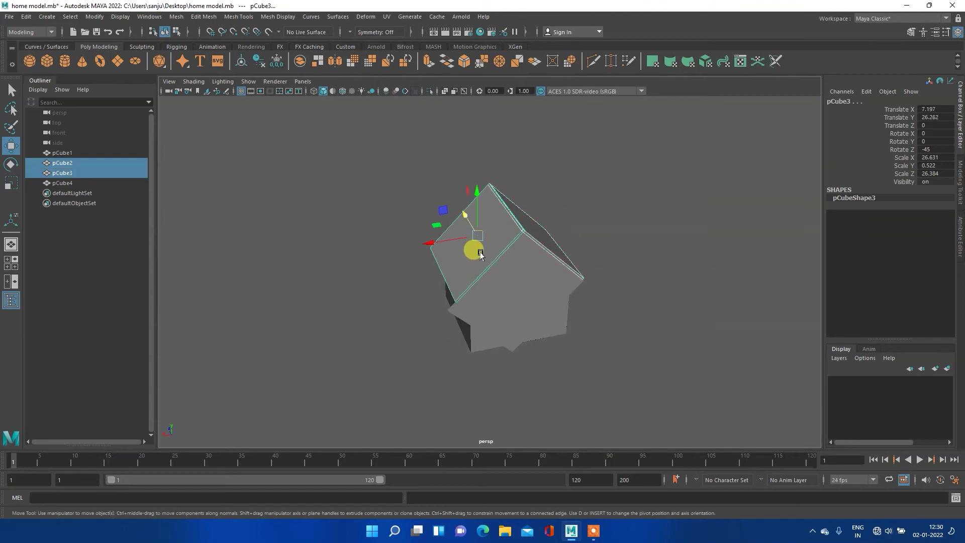
left_click(522, 299, "shift")
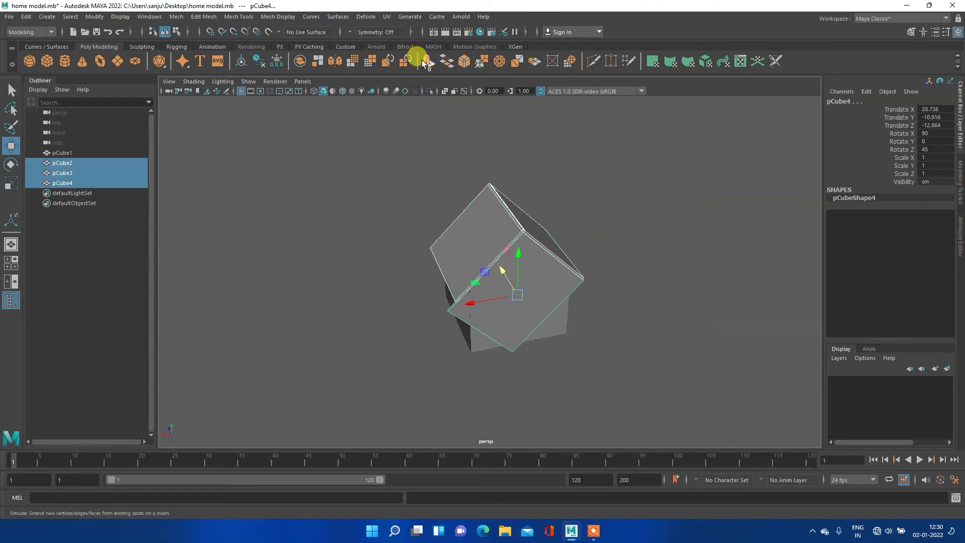
left_click(430, 91)
mouse_move(713, 293)
left_mouse_down("alt")
mouse_move(571, 239)
mouse_move(618, 267)
left_mouse_up("alt")
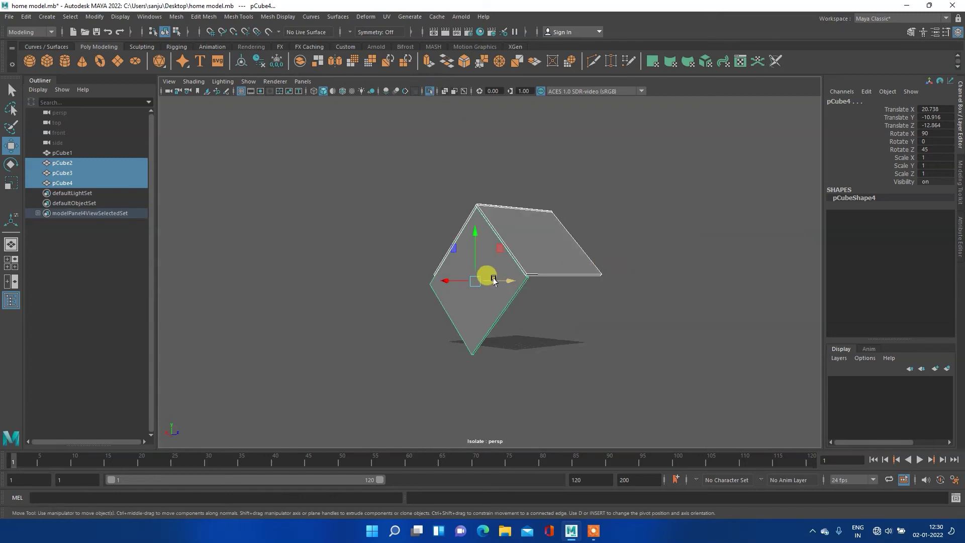
scroll(485, 278, "up", 3)
left_click(768, 257)
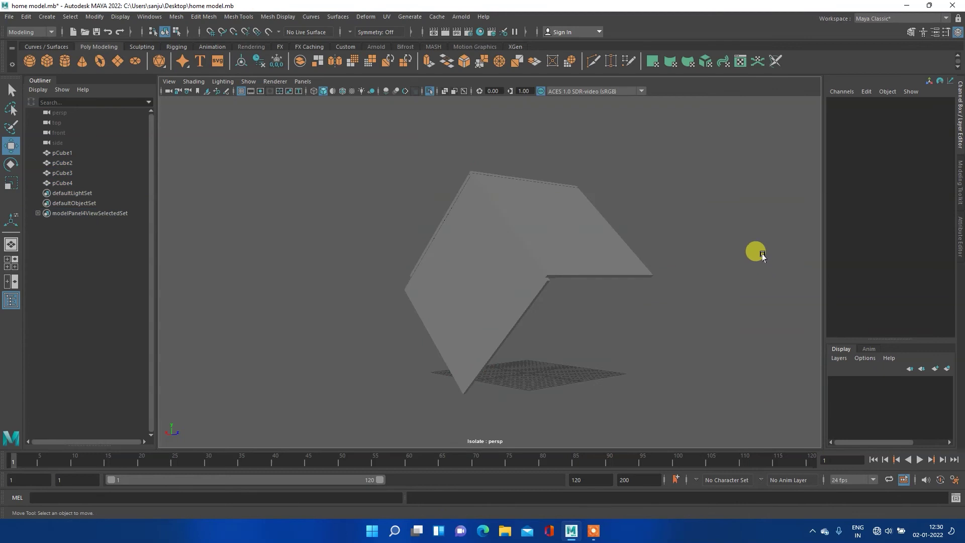
left_click(46, 62)
Raise the new cube and scale it to about 45.4 × 17.4 × 13.5 under the roof.
left_click_drag(527, 338, 532, 254)
key("space")
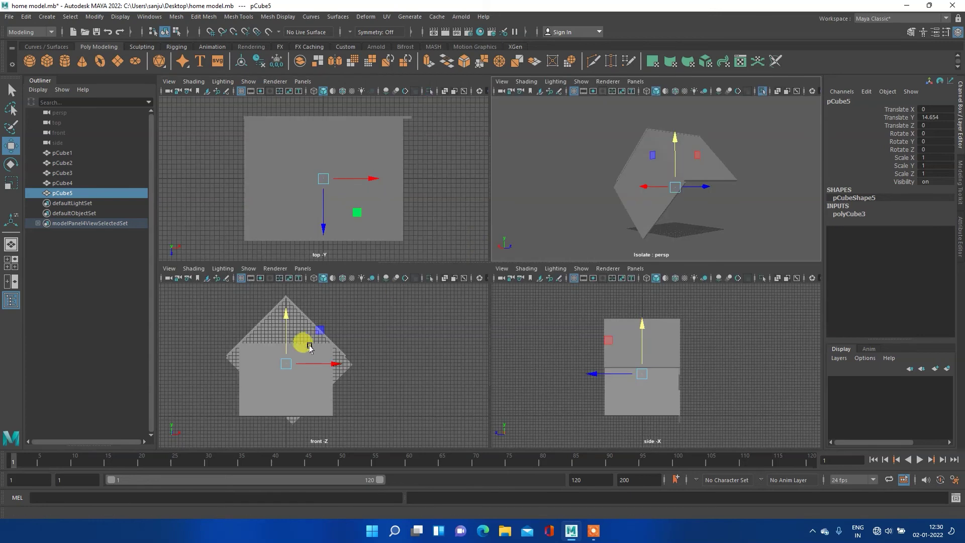
key("e")
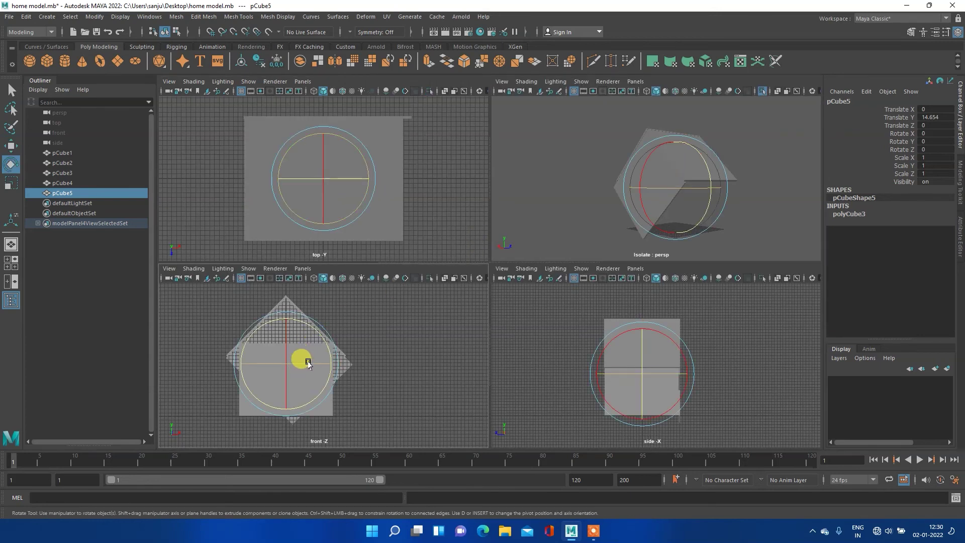
key("r")
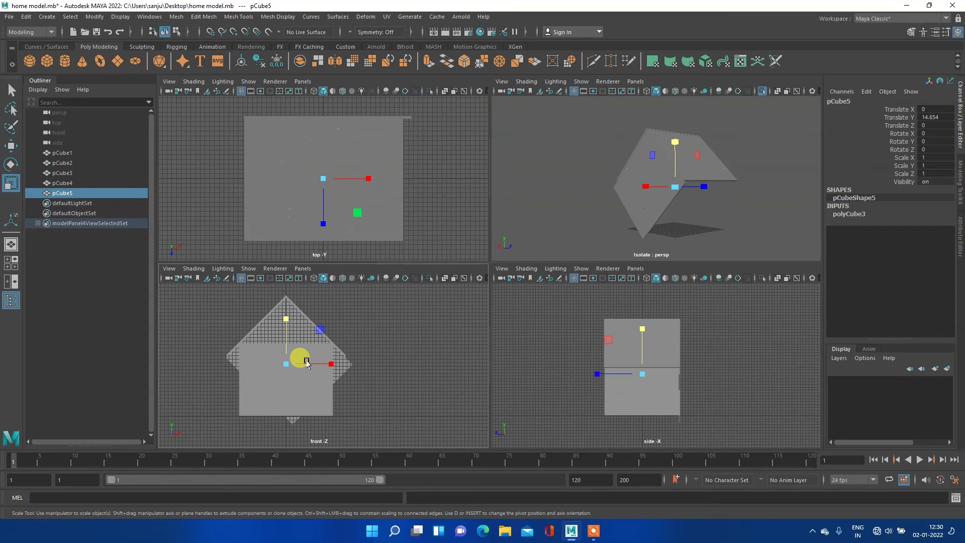
mouse_move(329, 363)
left_mouse_down()
mouse_move(582, 372)
mouse_move(758, 335)
left_mouse_up()
left_click_drag(349, 357, 456, 360)
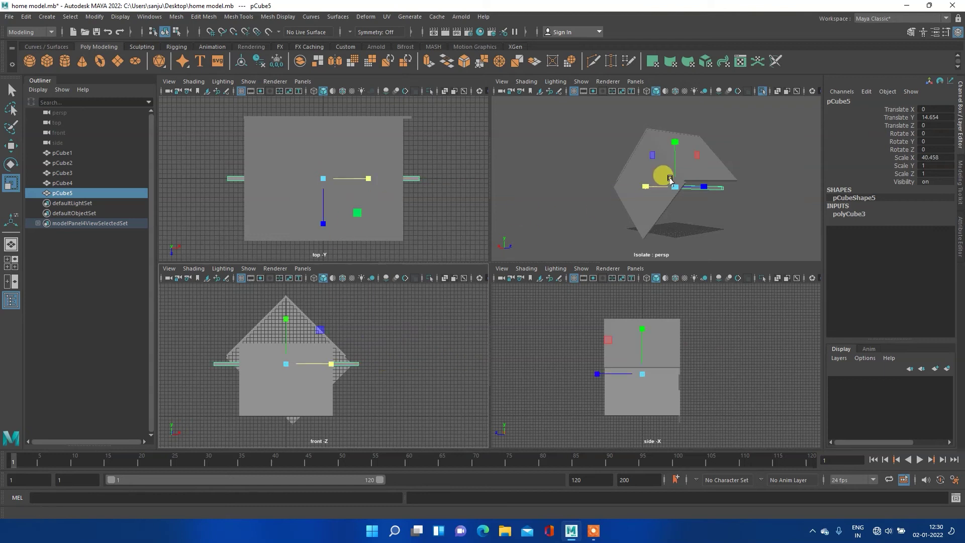
mouse_move(676, 145)
left_mouse_down()
mouse_move(662, 38)
mouse_move(689, 12)
left_mouse_up()
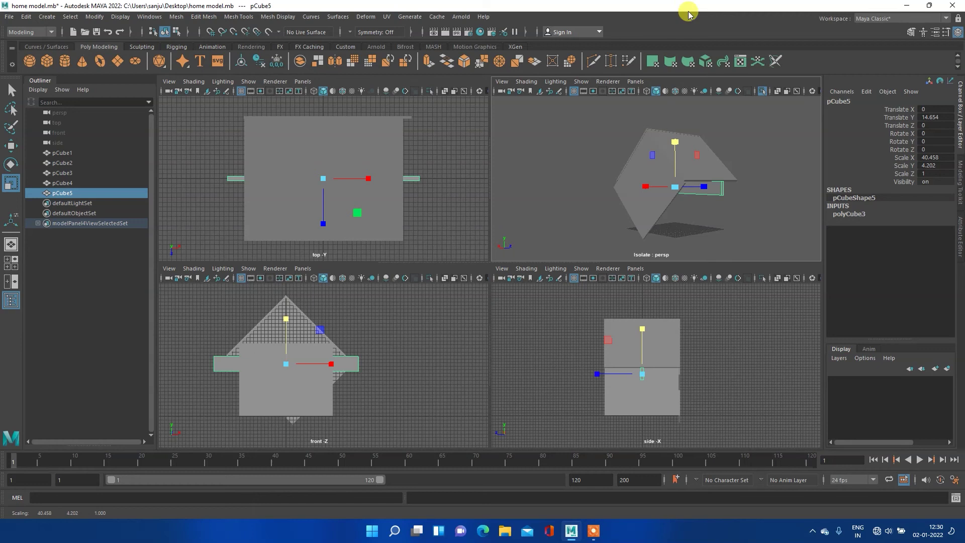
left_click_drag(673, 147, 679, 50)
mouse_move(649, 182)
left_mouse_down()
mouse_move(635, 183)
mouse_move(700, 189)
mouse_move(950, 146)
left_mouse_up()
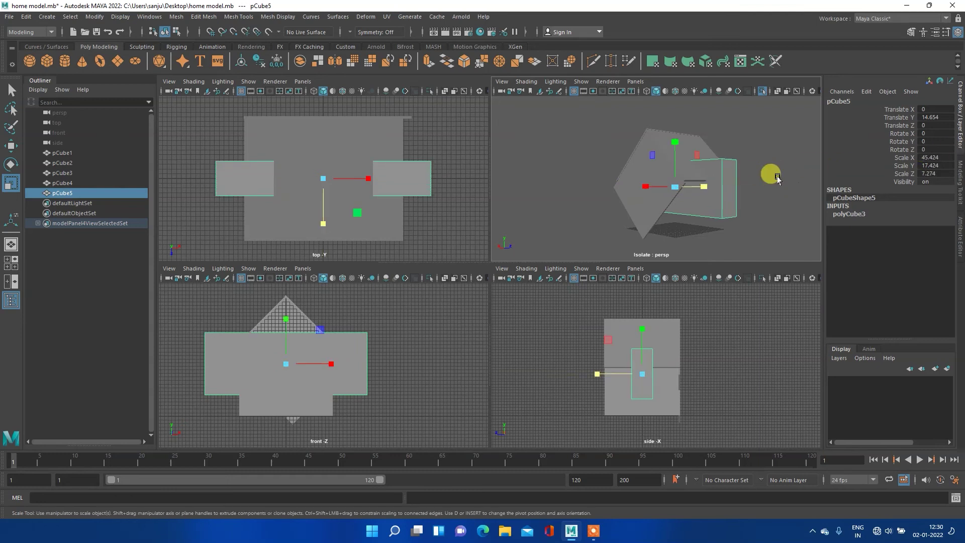
left_click_drag(700, 186, 742, 180)
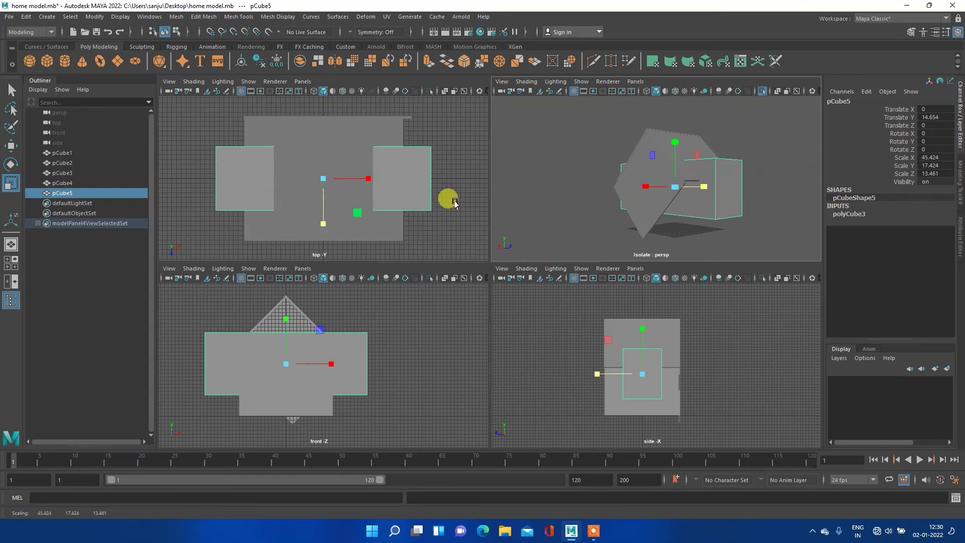
key("space")
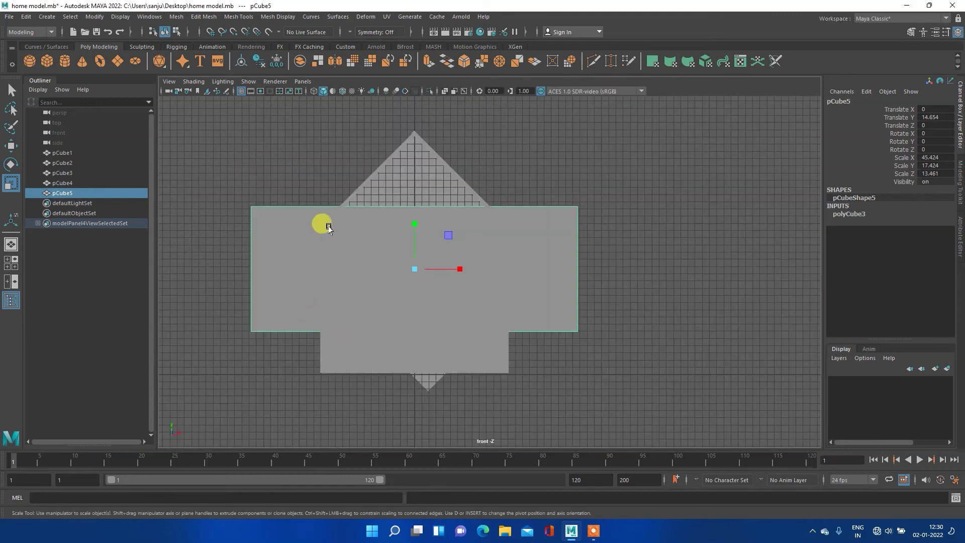
In a wireframe front view, lower pCube5 to Translate Y 7.946.
left_click(312, 92)
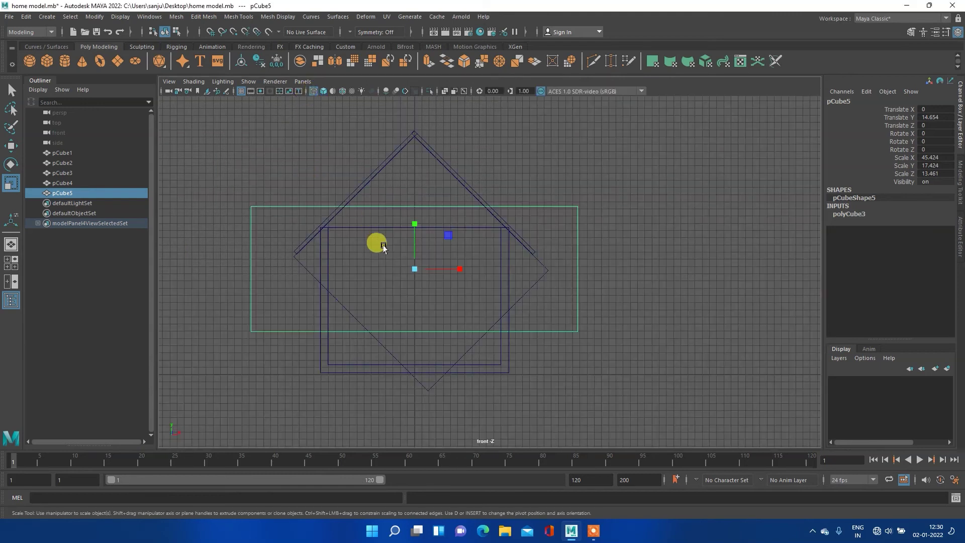
key("w")
left_click_drag(408, 214, 411, 263)
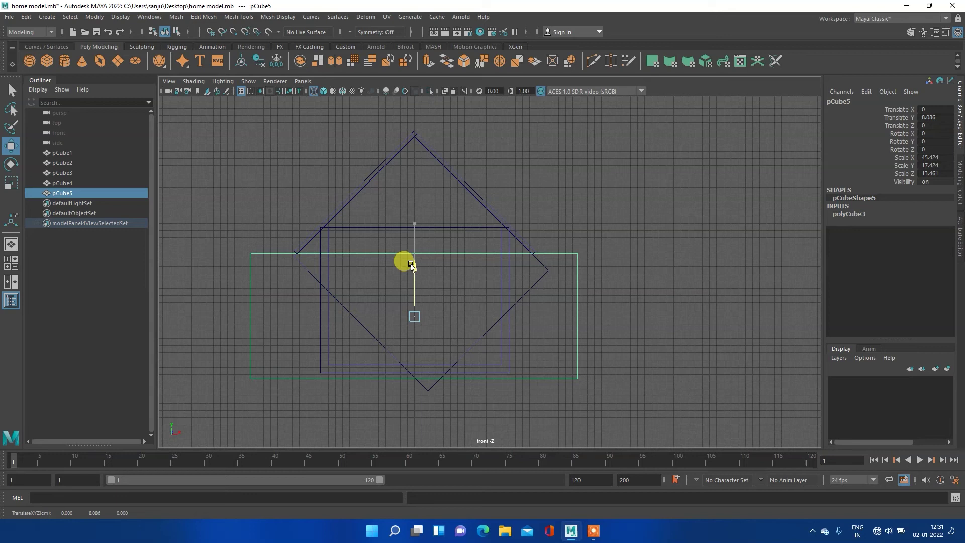
left_click_drag(411, 264, 395, 278)
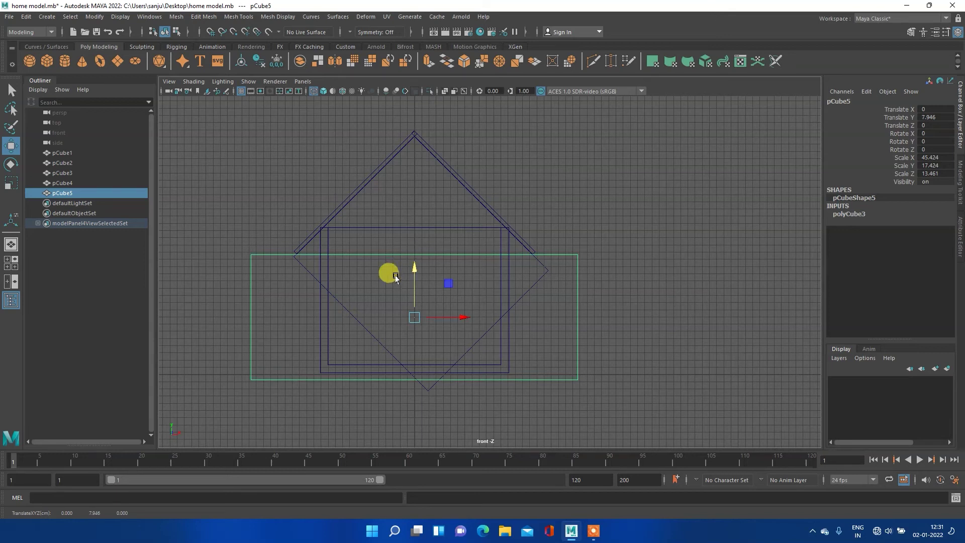
Push pCube5 back along Z to Translate Z -13.042 in the side view.
key("space")
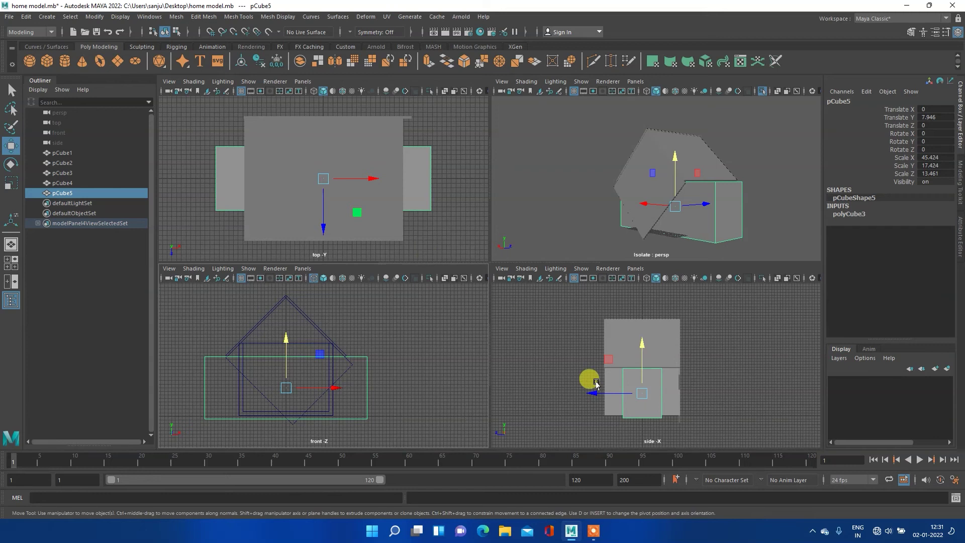
key("space")
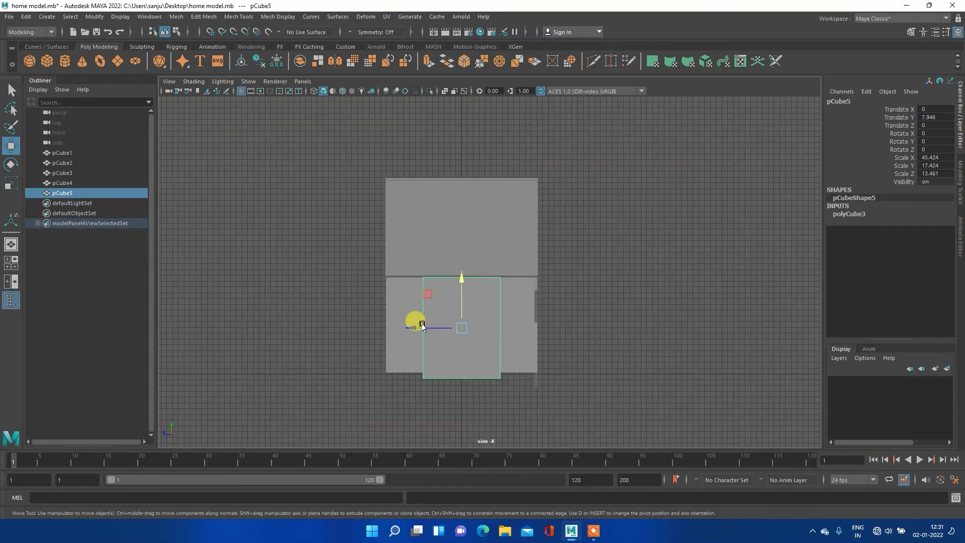
left_click_drag(412, 329, 346, 321)
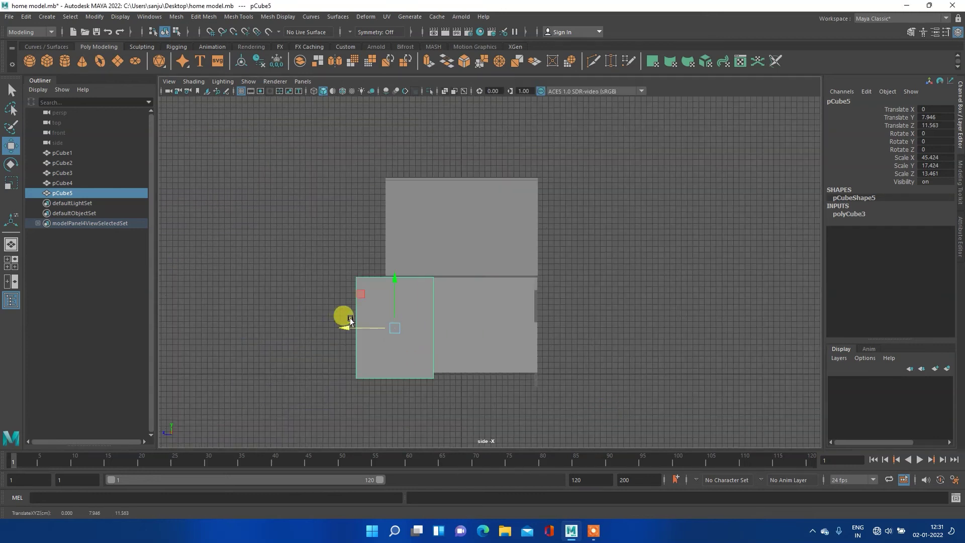
left_click_drag(362, 327, 508, 332)
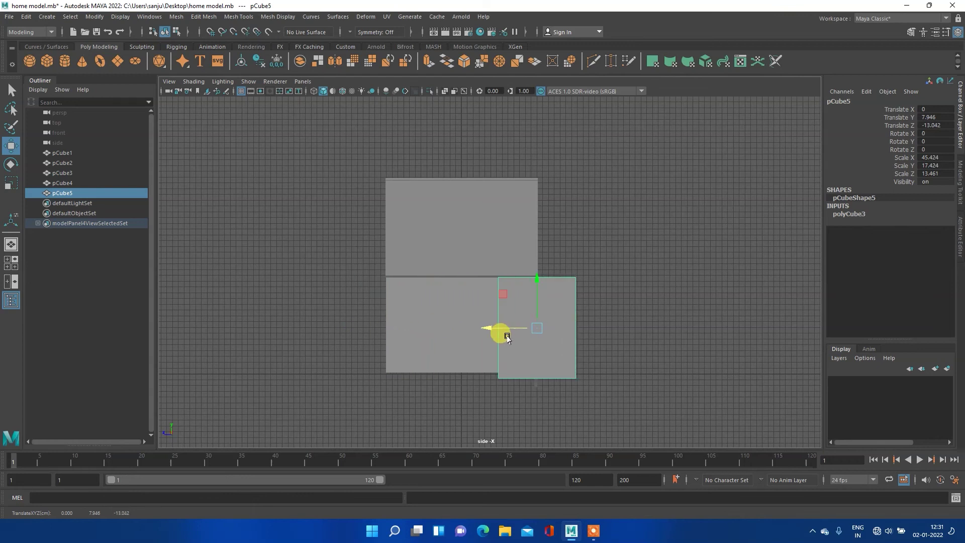
key("space")
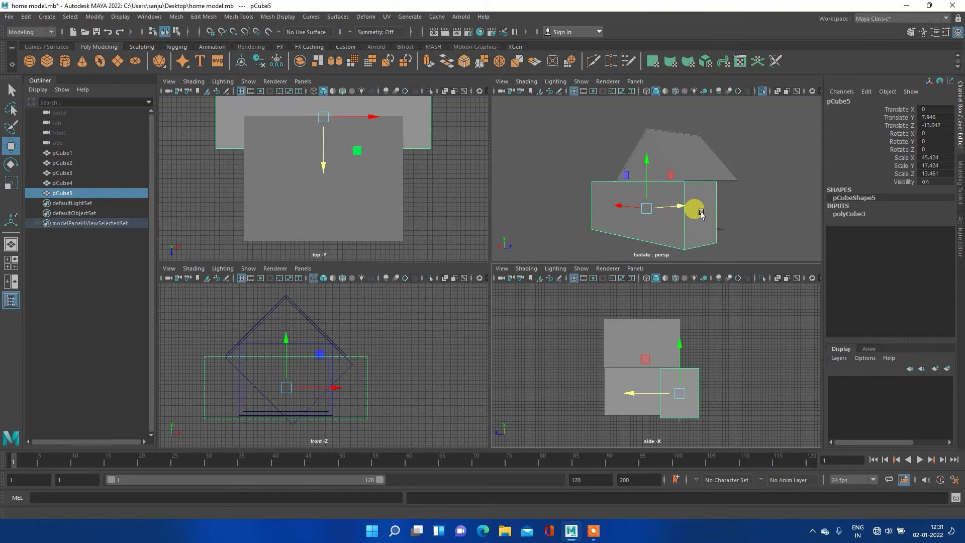
Stretch pCube5 to Scale Y 21.039 and lower it to Translate Y 6.178.
mouse_move(744, 216)
left_mouse_down("alt")
mouse_move(657, 192)
mouse_move(589, 209)
mouse_move(764, 218)
mouse_move(684, 194)
left_mouse_up("alt")
left_click_drag(656, 160, 657, 165)
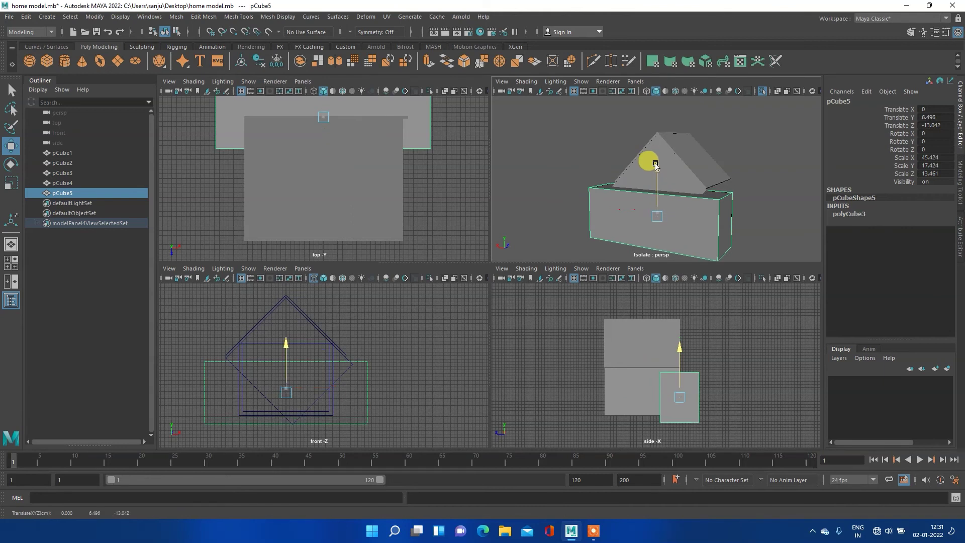
key("e")
key("r")
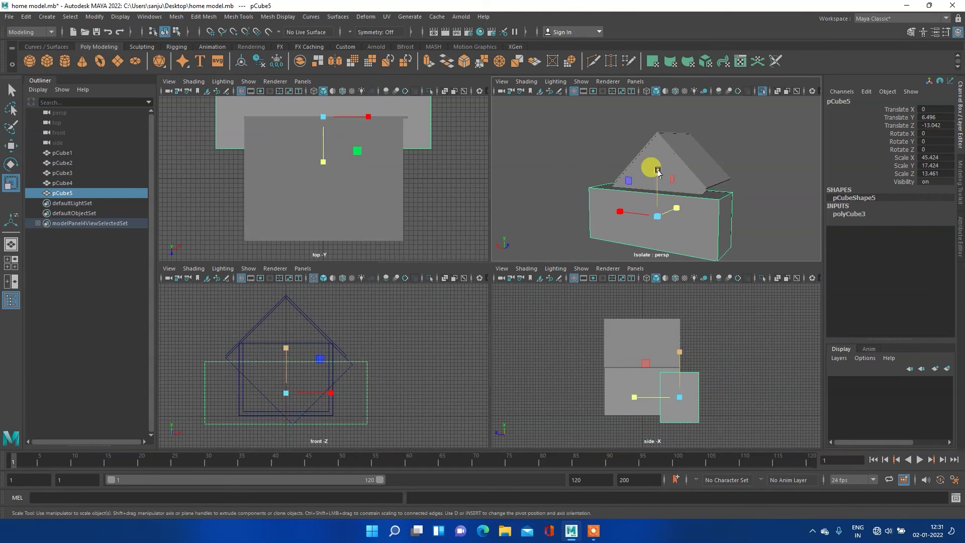
left_click_drag(658, 174, 657, 163)
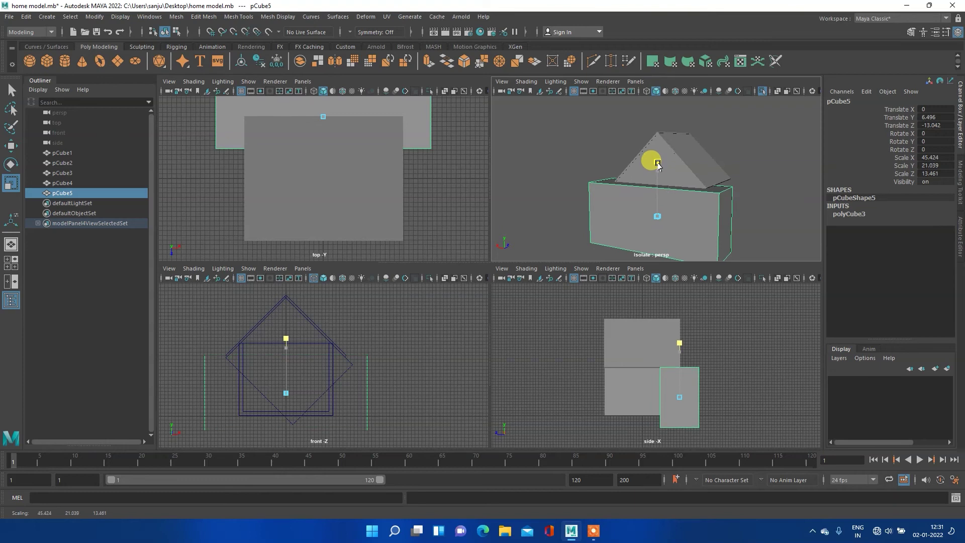
key("space")
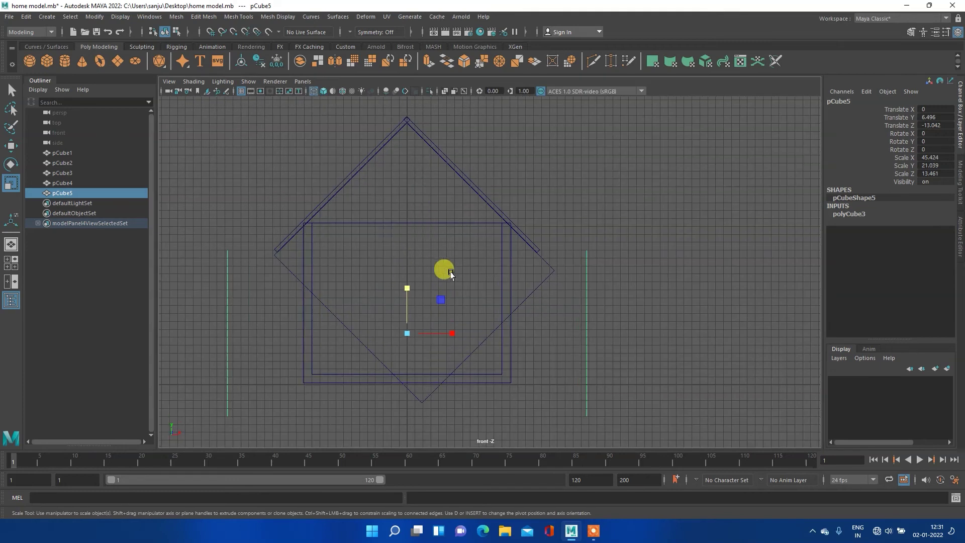
key("w")
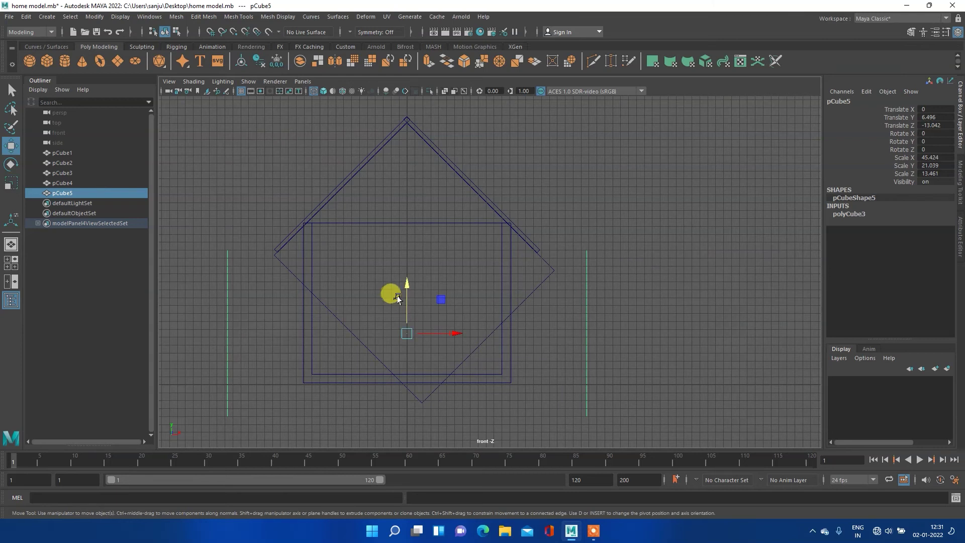
left_click_drag(406, 282, 409, 287)
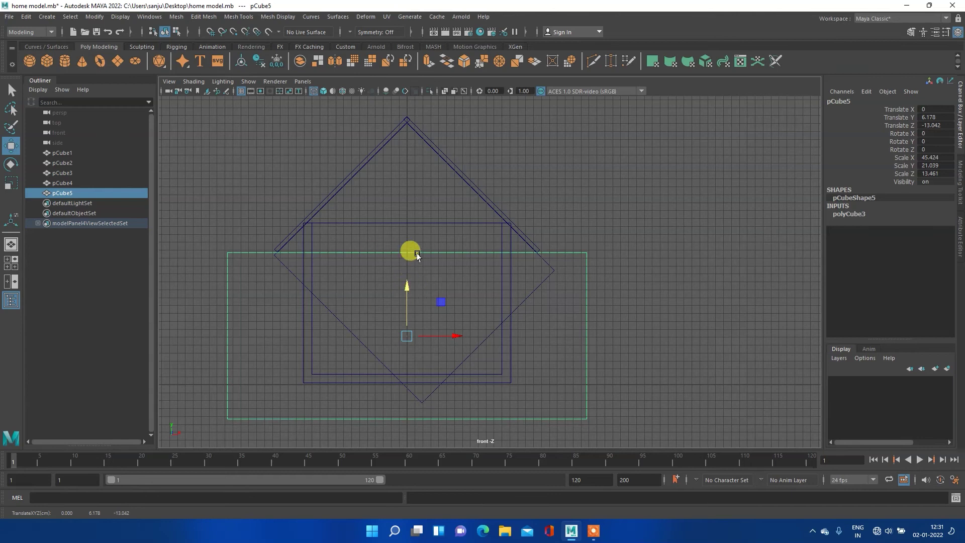
key("space")
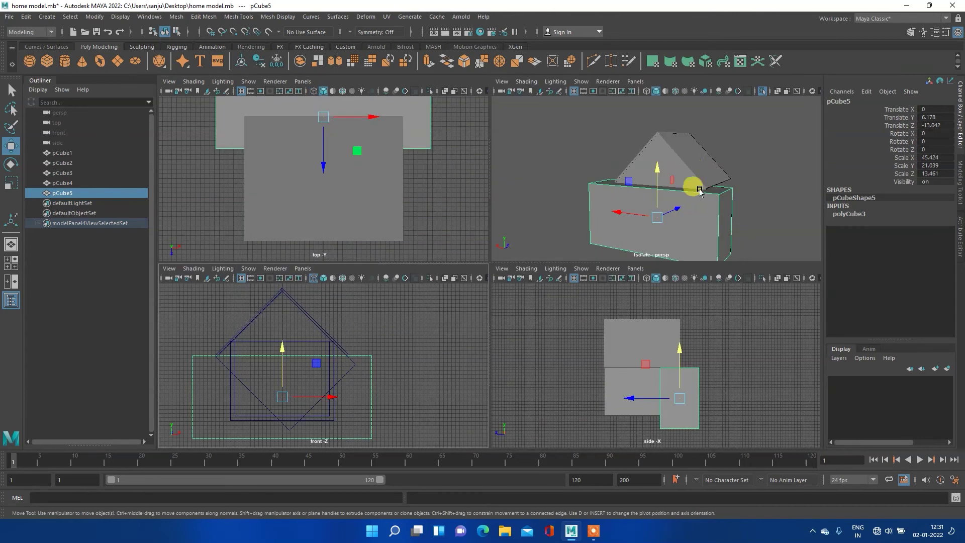
Select the roof piece pCube4, then add the box pCube5 to the selection.
left_click(672, 172)
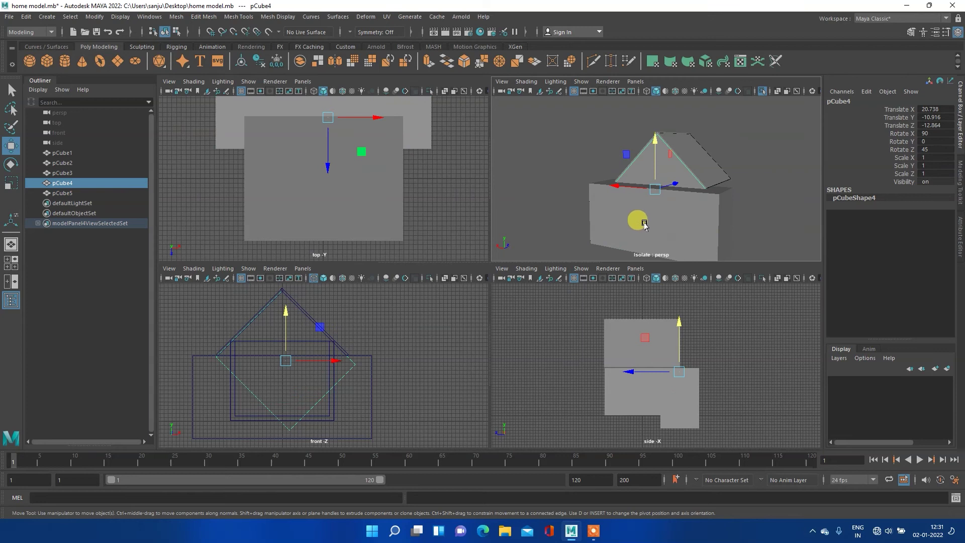
left_click(373, 395)
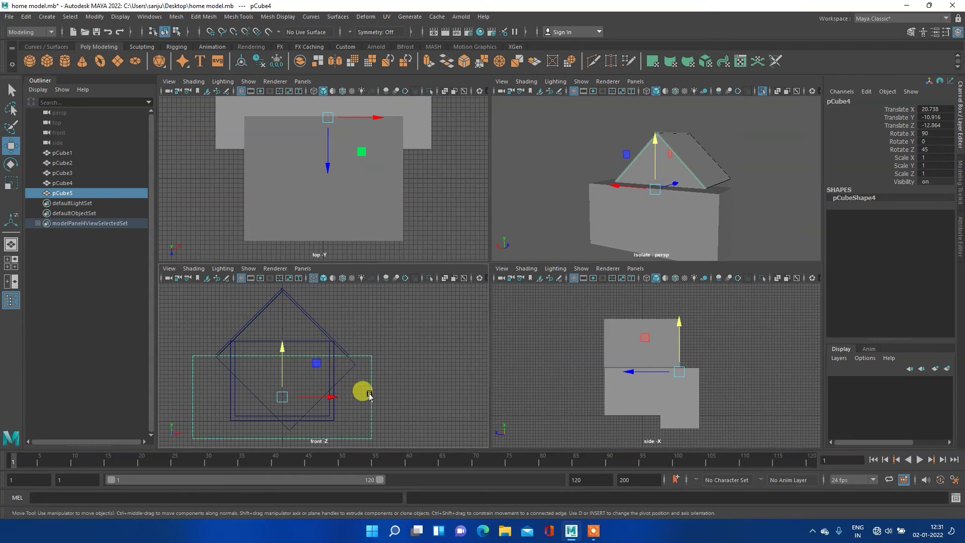
key("space")
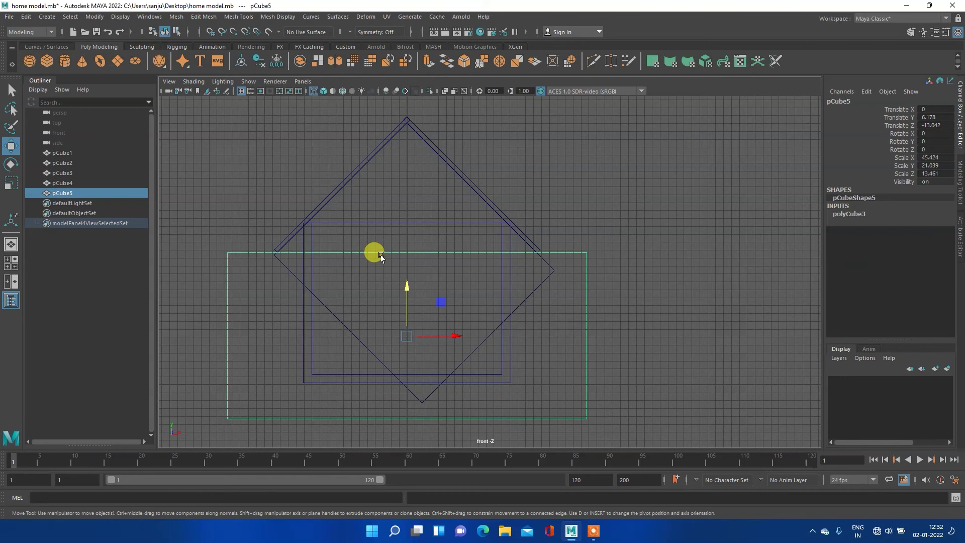
key("space")
left_click(551, 214)
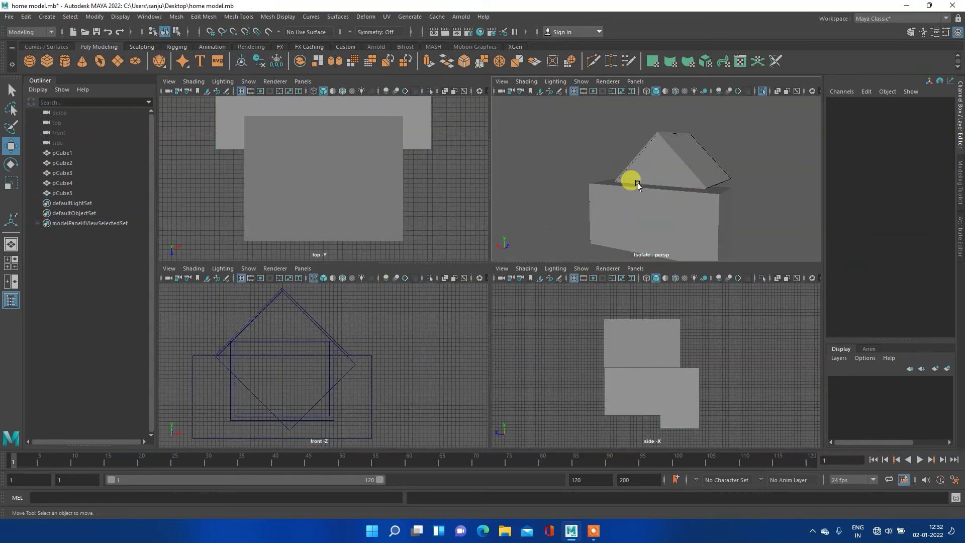
left_click(649, 165)
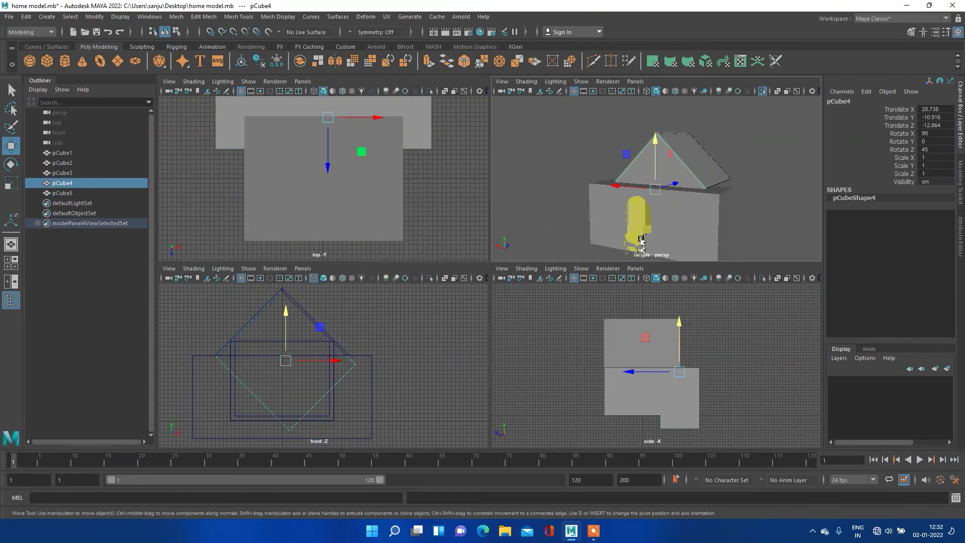
left_click(631, 226, "shift")
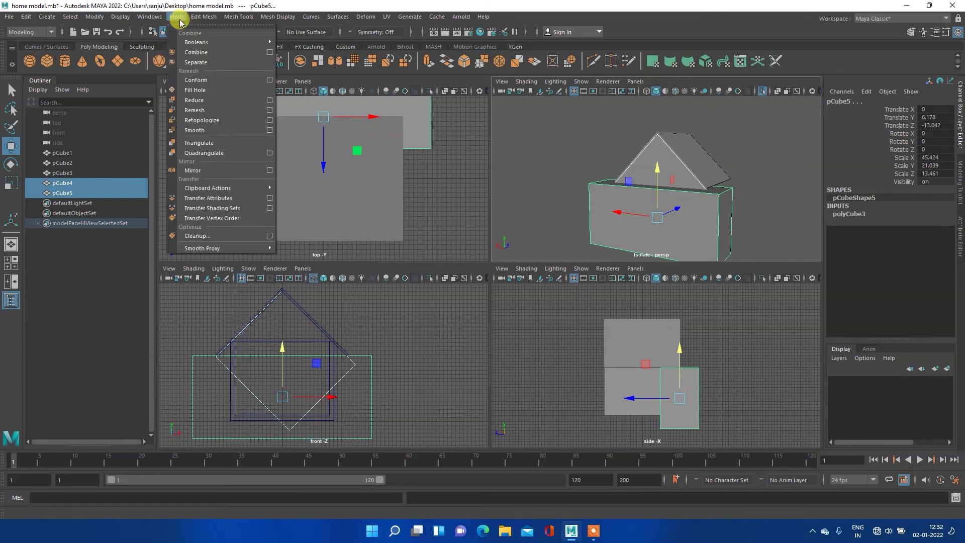
mouse_move(196, 42)
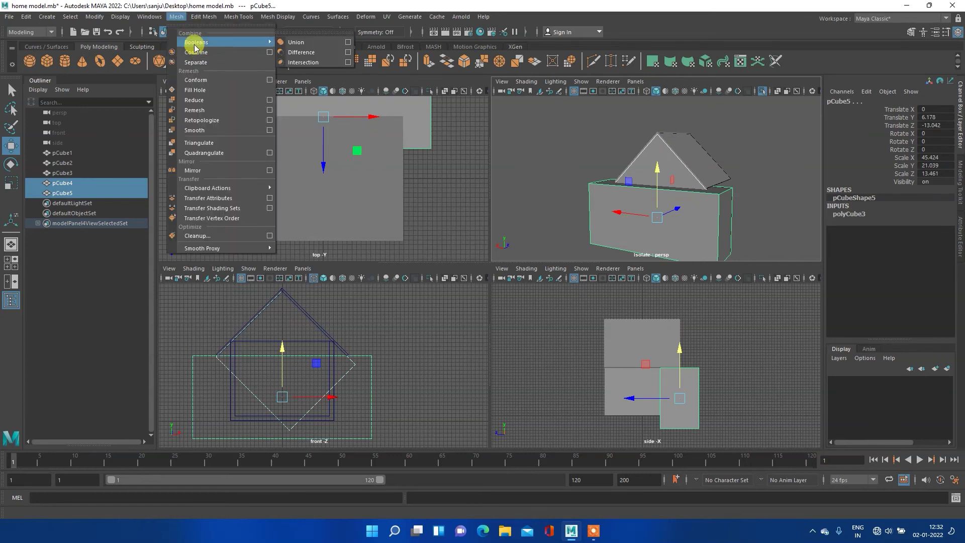
Boolean-subtract the box from pCube4, show the whole scene, and select the resulting pCube6.
left_click(320, 53)
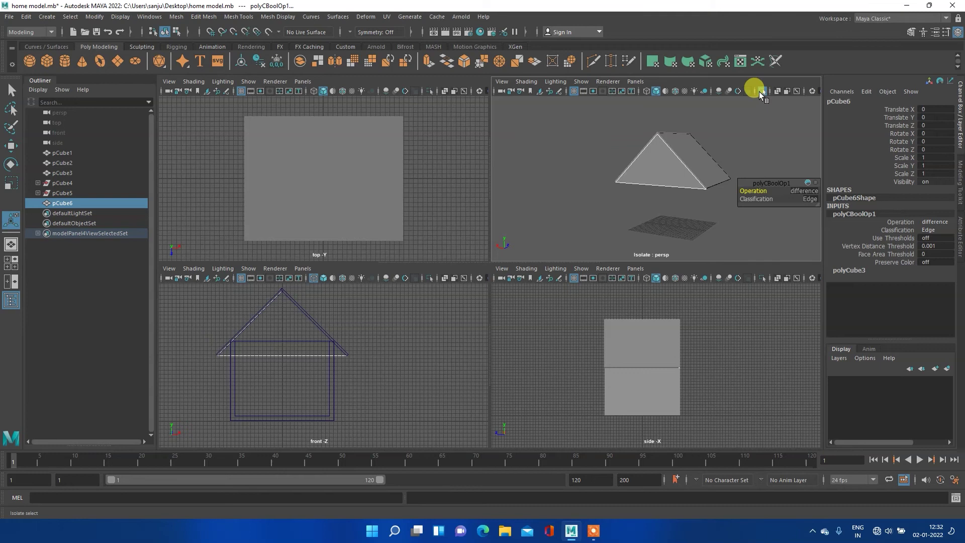
left_click(759, 92)
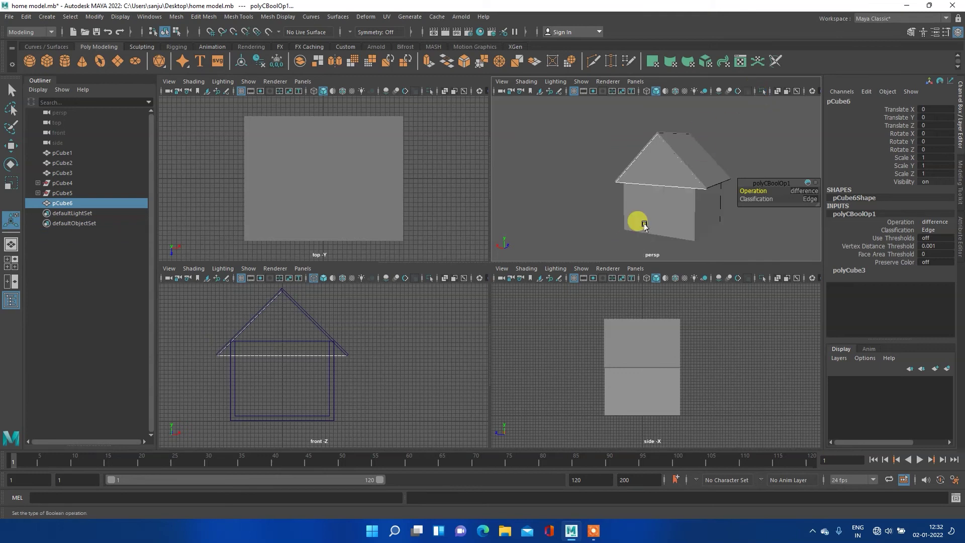
left_click_drag(624, 215, 603, 206, "alt")
key("space")
key("space")
key("space")
left_click(297, 324)
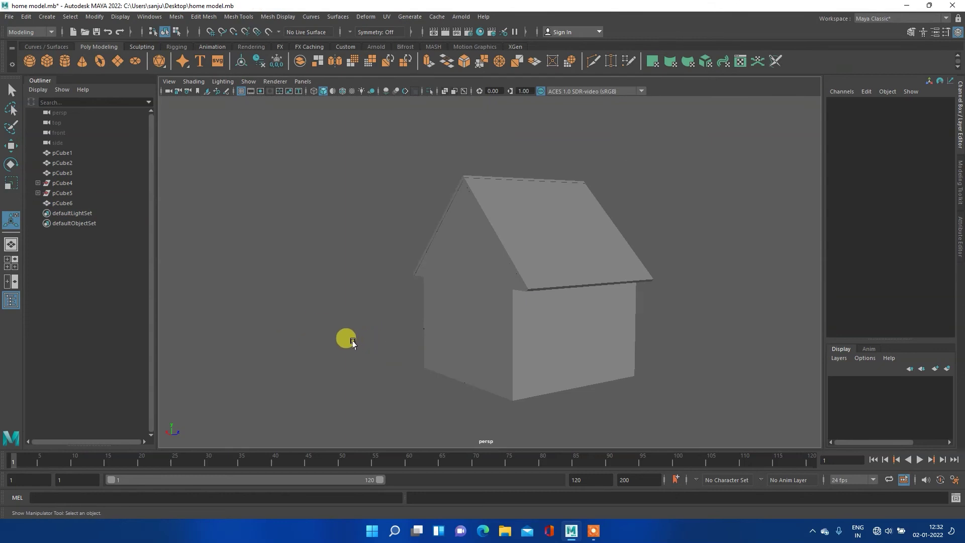
mouse_move(306, 320)
left_mouse_down("alt")
mouse_move(405, 331)
mouse_move(578, 306)
mouse_move(623, 332)
mouse_move(444, 322)
left_mouse_up("alt")
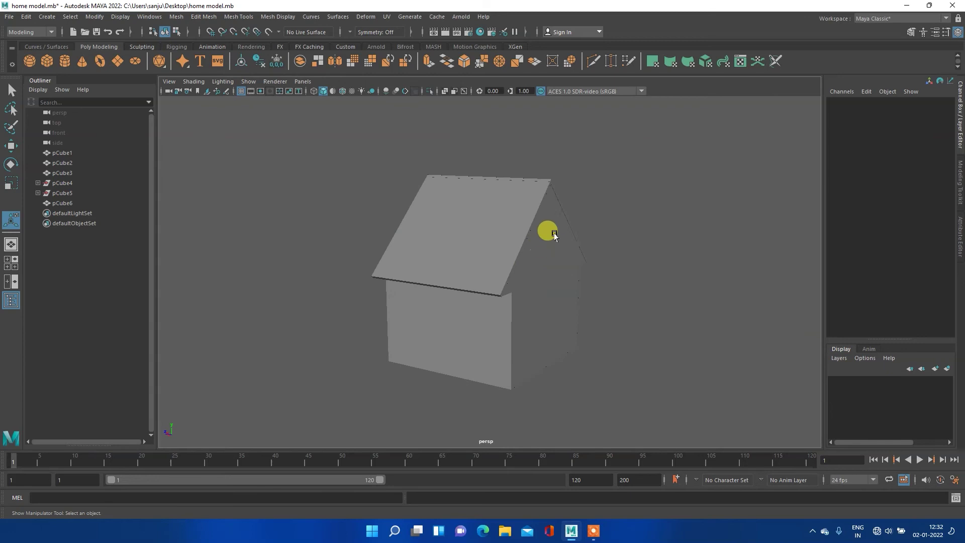
left_click(561, 275)
Duplicate the gable as pCube7 and move it to Translate Z 25.768 at the opposite end.
key("ctrl+d")
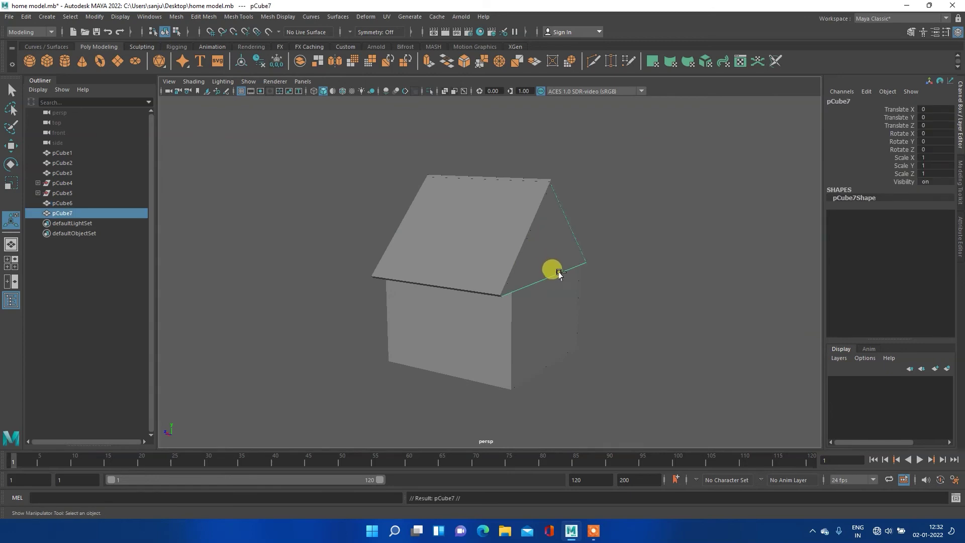
key("w")
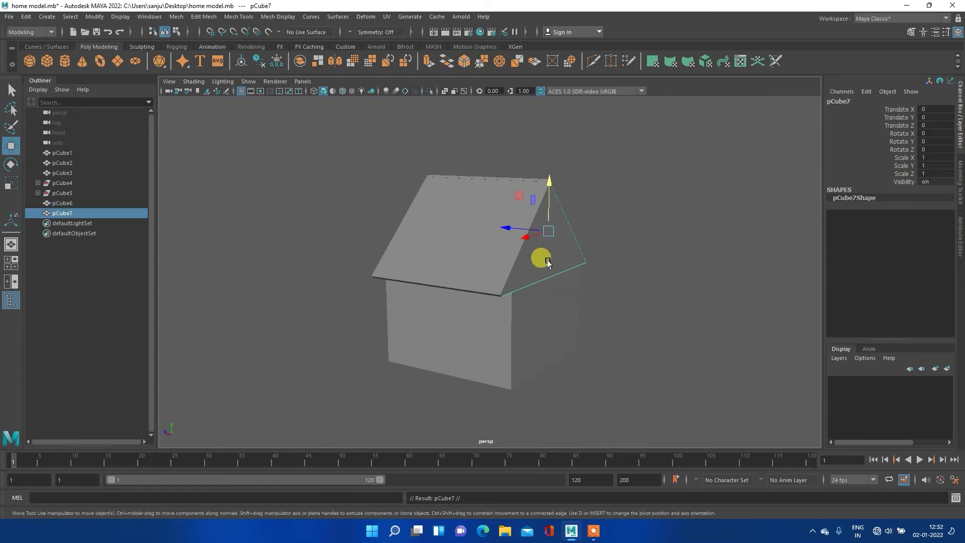
mouse_move(514, 230)
left_mouse_down()
mouse_move(400, 204)
mouse_move(369, 286)
mouse_move(431, 306)
left_mouse_up()
key("space")
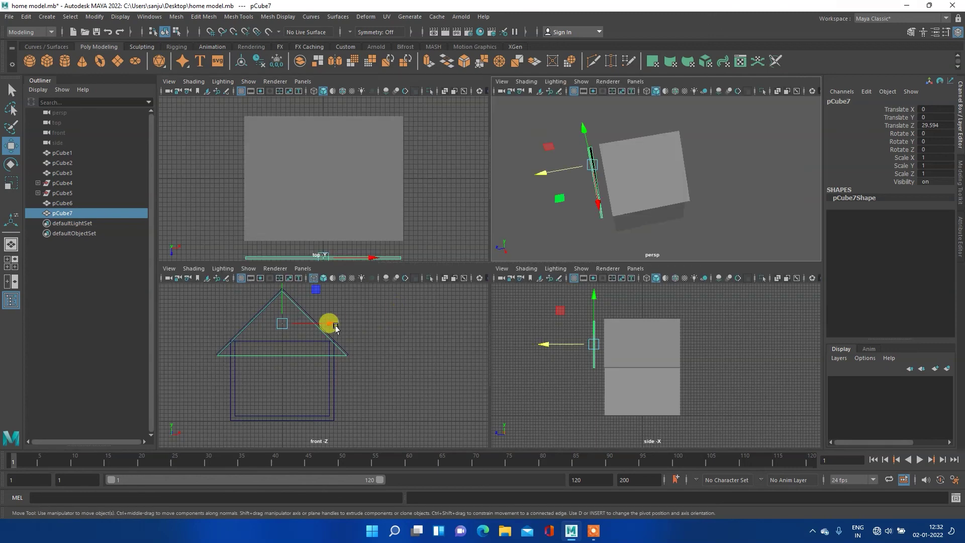
key("space")
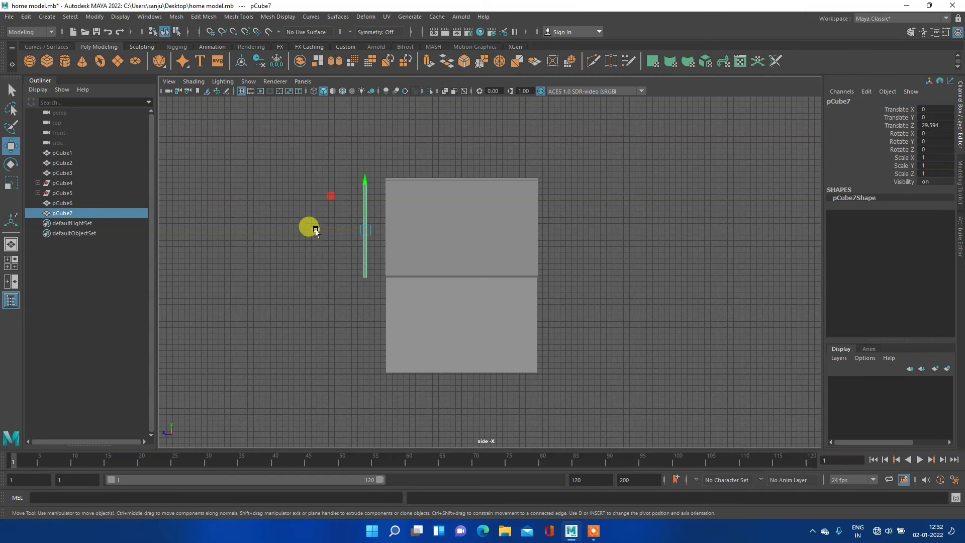
left_click_drag(315, 228, 337, 229)
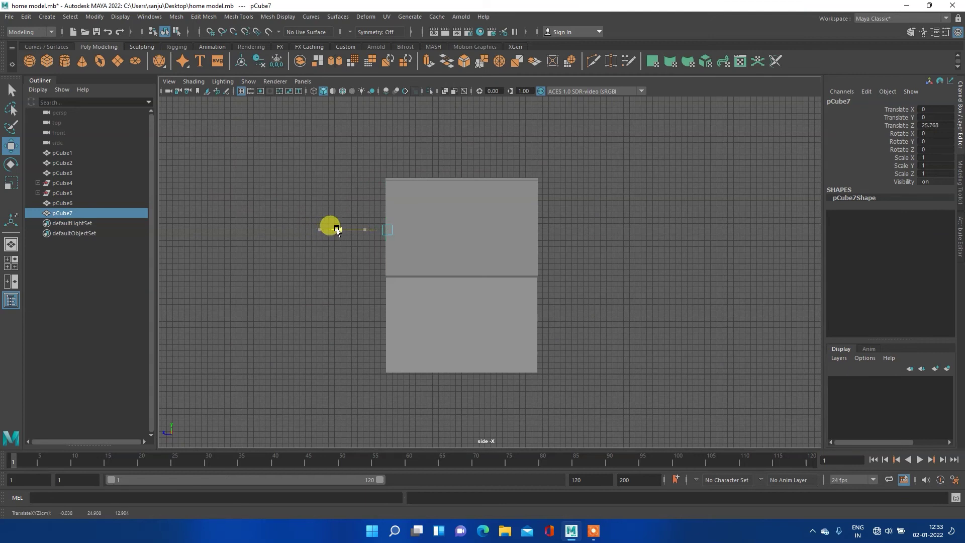
key("space")
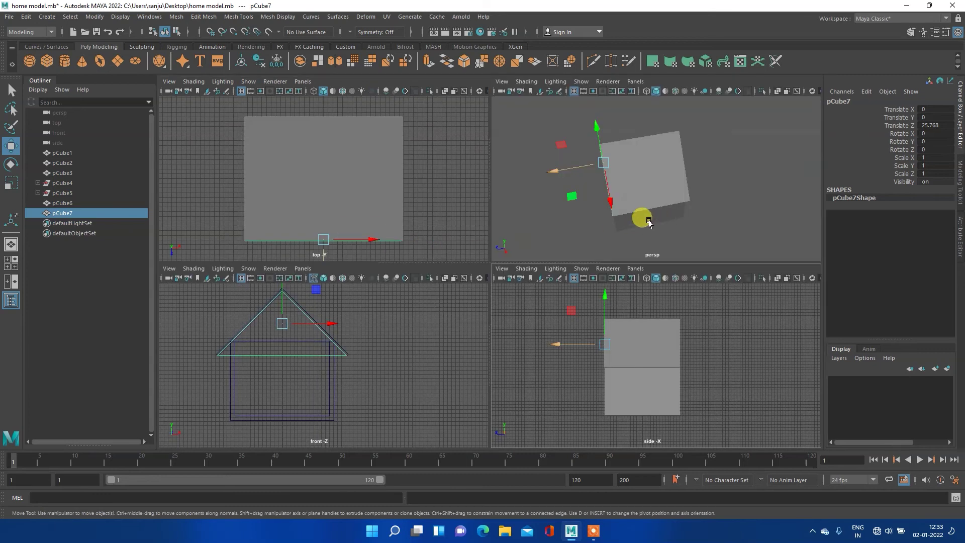
Orbit the full perspective view to inspect the house and roof, then add a new polygon cube.
key("space")
mouse_move(334, 298)
left_mouse_down("alt")
mouse_move(491, 209)
mouse_move(573, 224)
mouse_move(653, 265)
mouse_move(747, 289)
mouse_move(586, 280)
mouse_move(397, 250)
mouse_move(428, 261)
mouse_move(416, 260)
left_mouse_up("alt")
right_click_drag(416, 260, 503, 238)
left_click(567, 231)
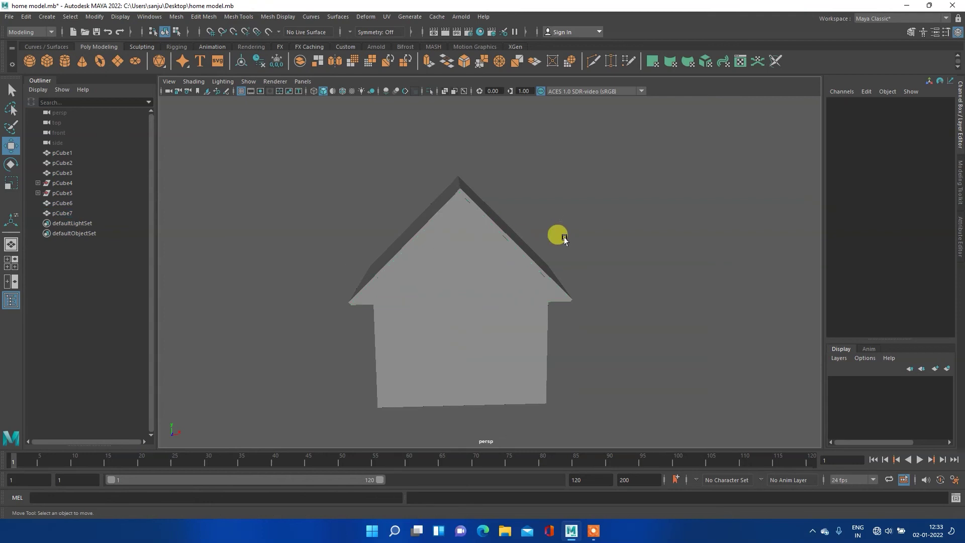
mouse_move(556, 288)
left_mouse_down("alt")
mouse_move(609, 308)
mouse_move(402, 263)
mouse_move(410, 290)
mouse_move(444, 295)
mouse_move(384, 286)
mouse_move(405, 297)
mouse_move(383, 300)
left_mouse_up("alt")
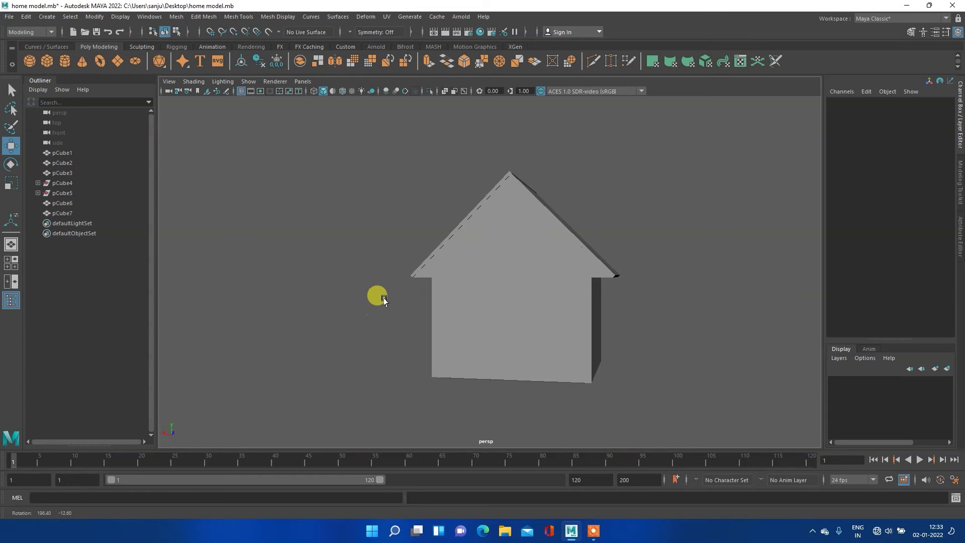
left_click(507, 316)
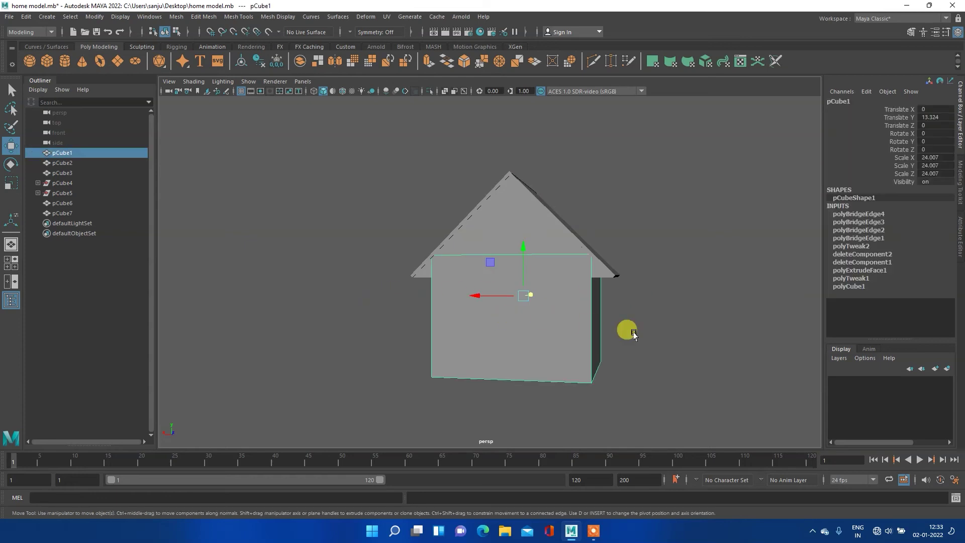
mouse_move(646, 315)
left_mouse_down("alt")
mouse_move(581, 323)
mouse_move(590, 330)
left_mouse_up("alt")
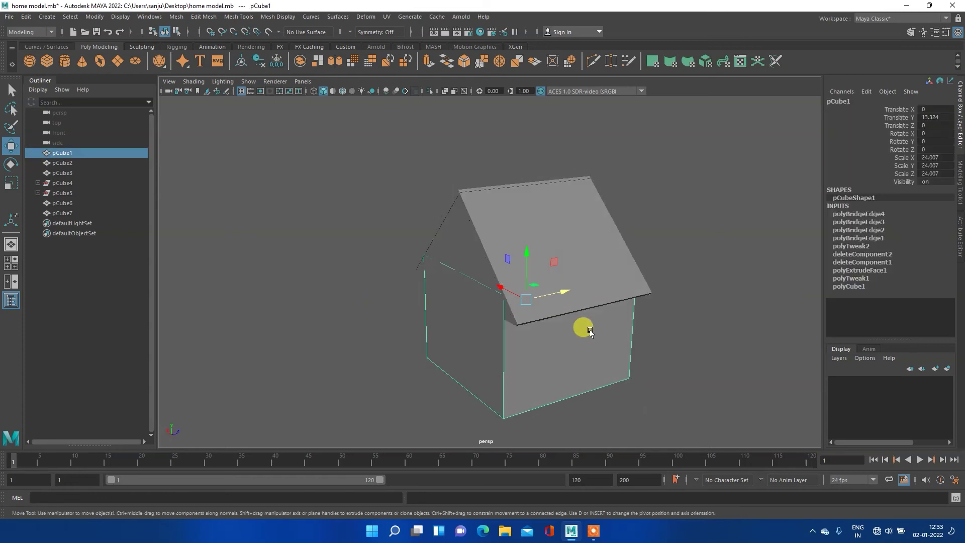
left_click(45, 63)
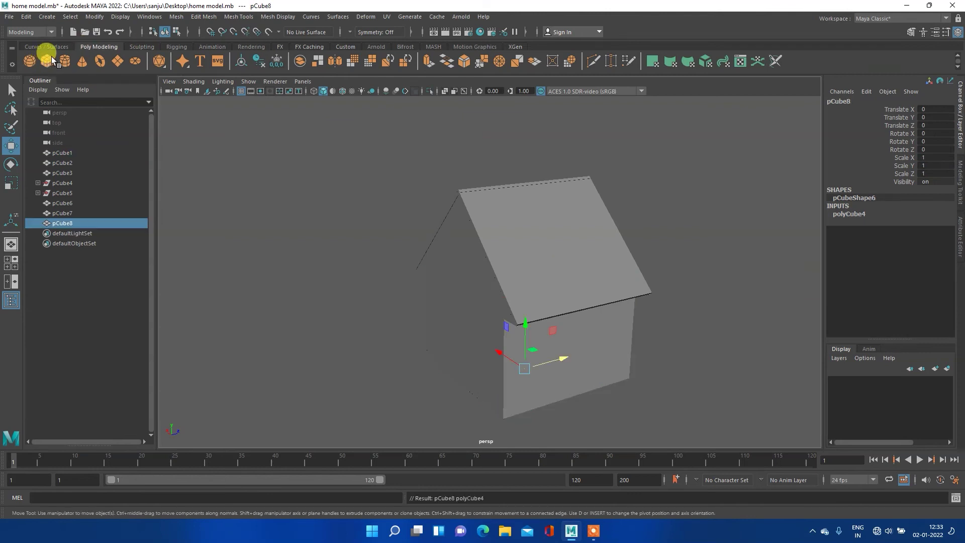
Move the new cube in front of the house, scale it to about 7.8, and raise it.
left_click_drag(548, 362, 451, 365)
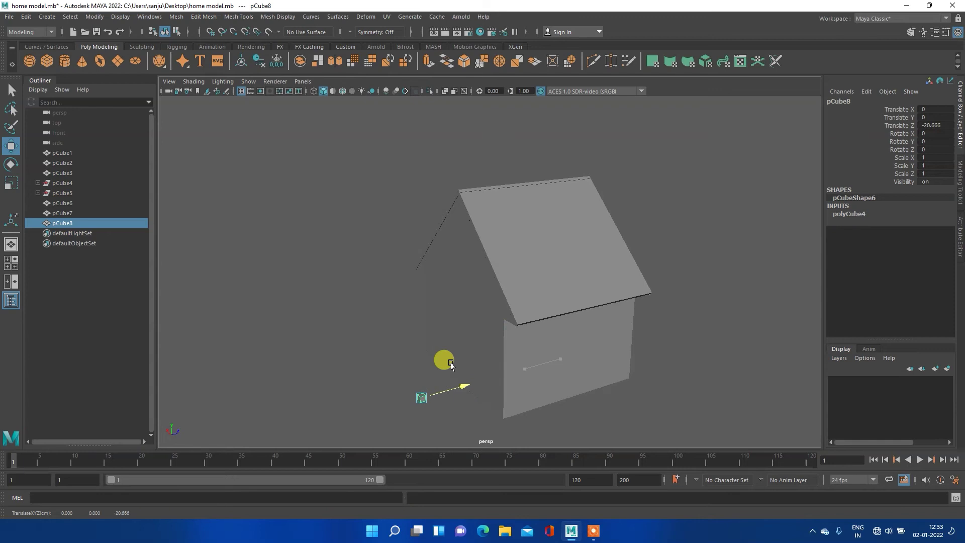
key("e")
key("r")
left_click_drag(415, 389, 445, 417)
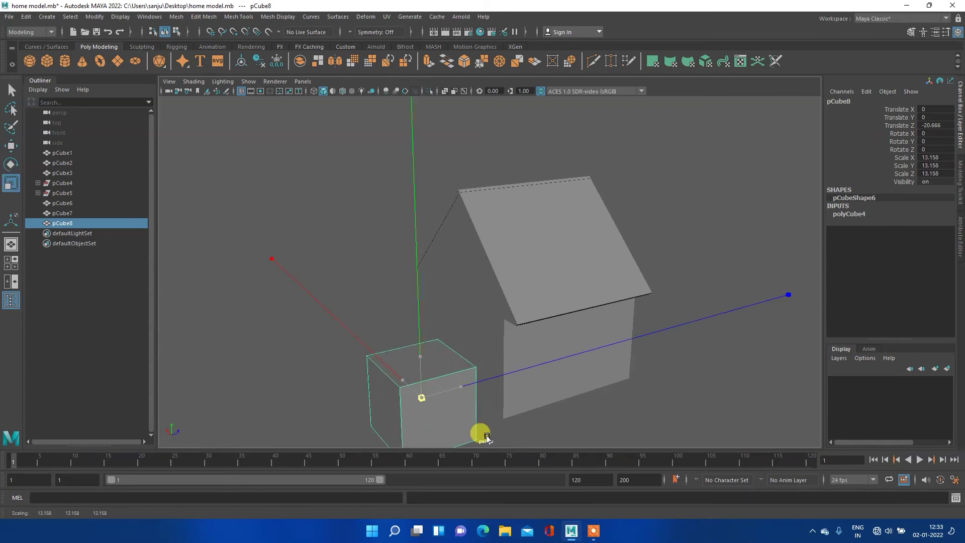
key("space")
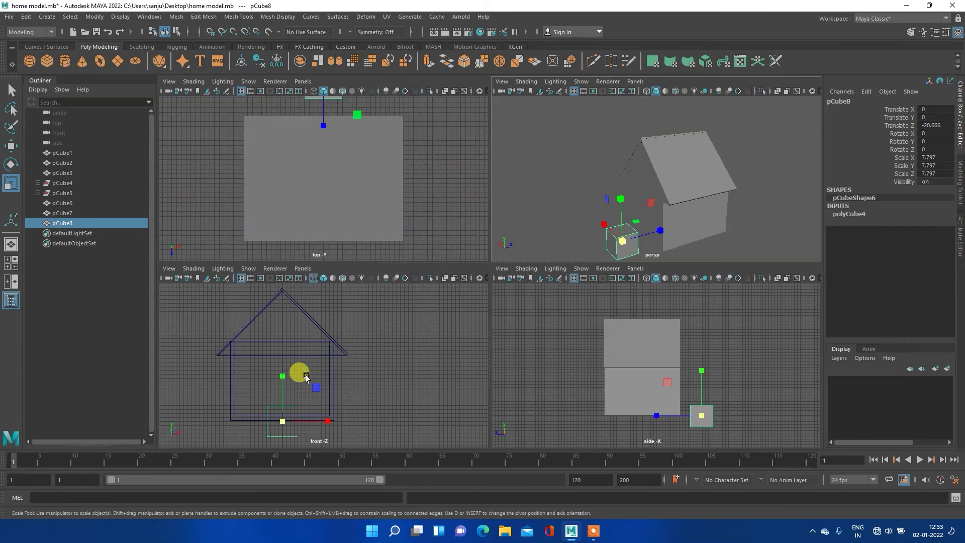
key("space")
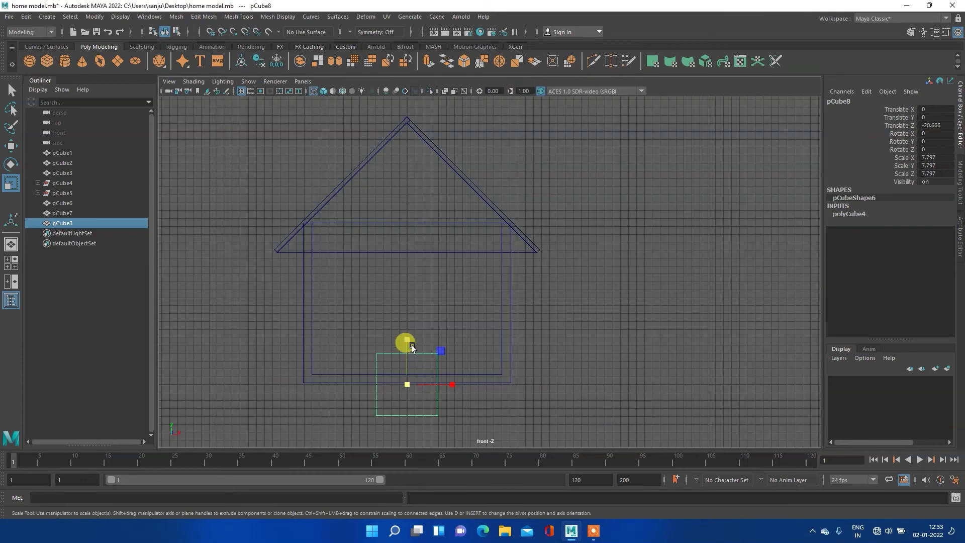
key("w")
mouse_move(406, 339)
left_mouse_down()
mouse_move(407, 288)
mouse_move(405, 296)
left_mouse_up()
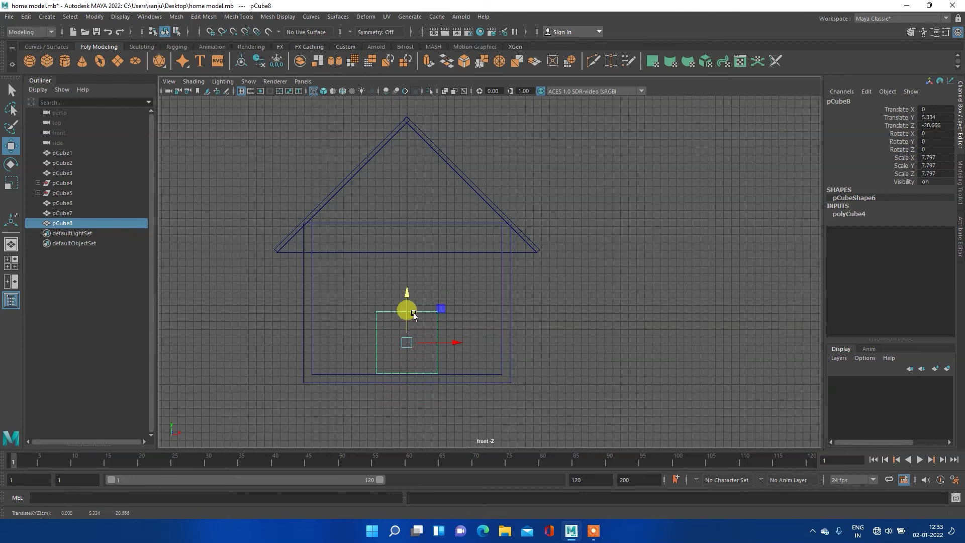
Shape the cube into a door block (5.377 × 9.79 × 7.797) resting on the floor line.
key("e")
key("r")
left_click_drag(452, 342, 441, 341)
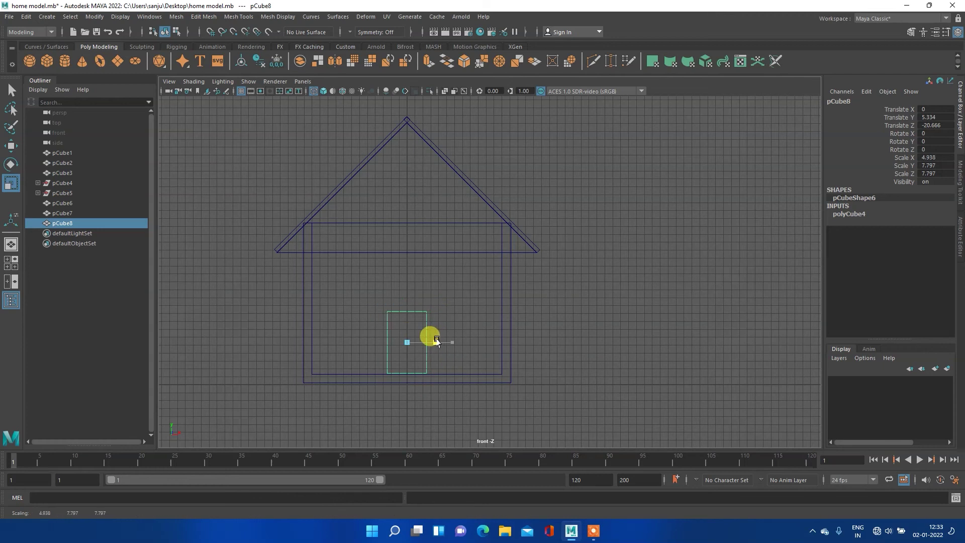
left_click_drag(407, 301, 407, 293)
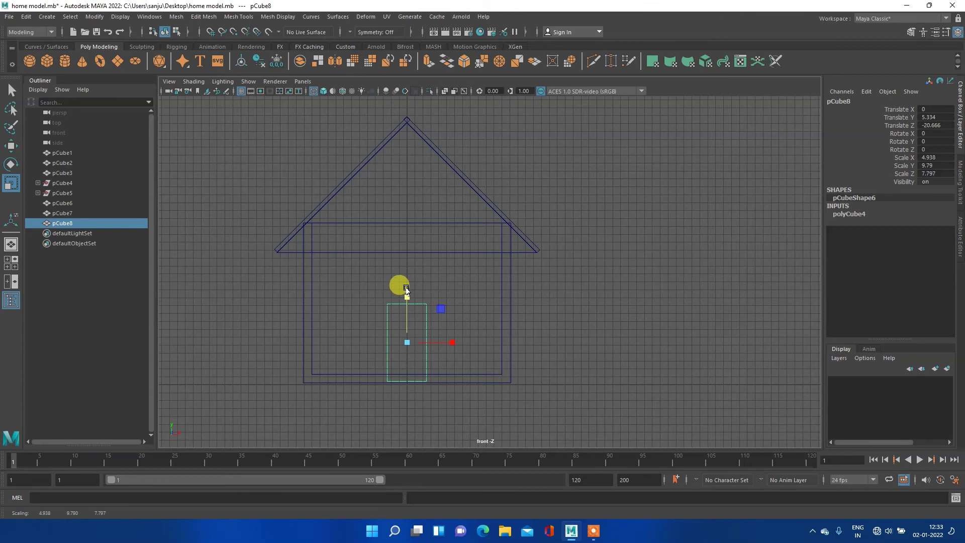
key("w")
left_click_drag(405, 305, 406, 297)
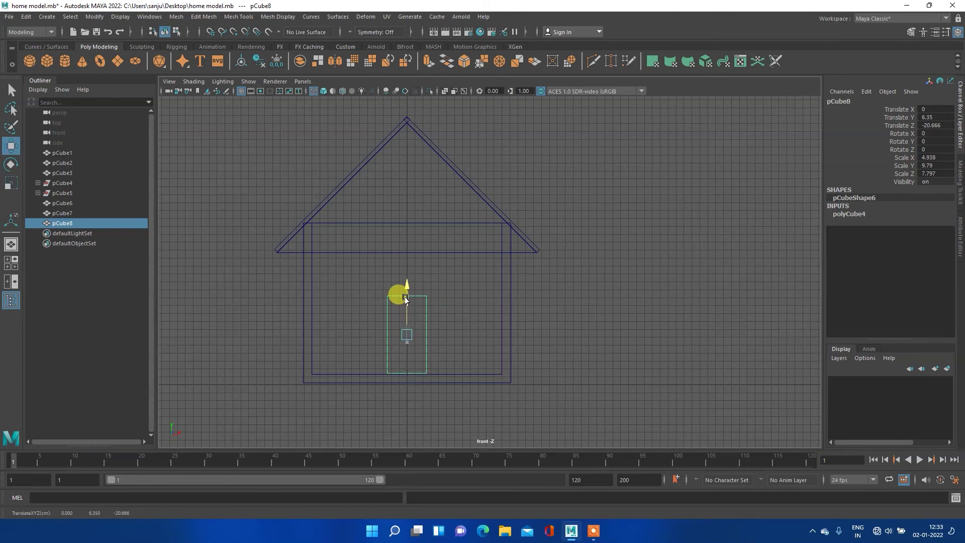
key("e")
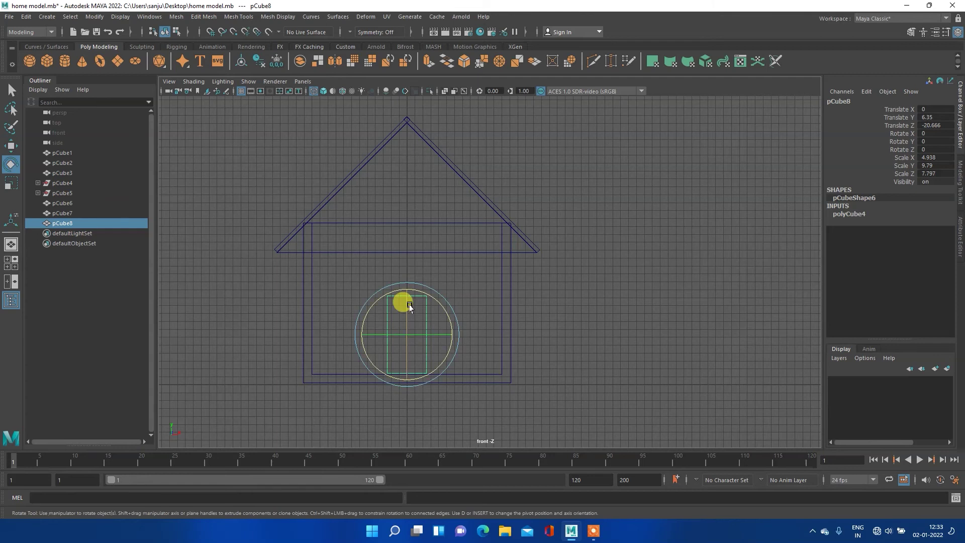
key("r")
left_click_drag(451, 332, 451, 332)
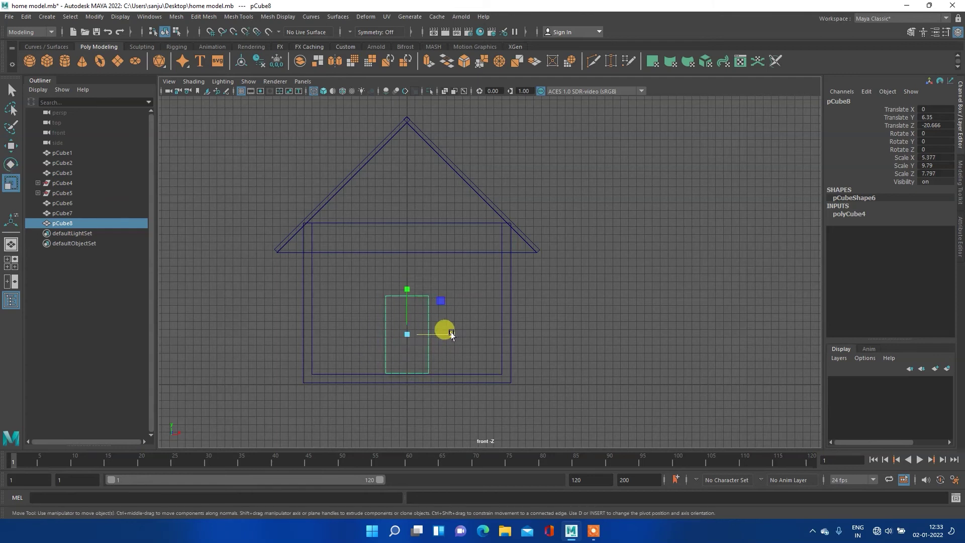
key("w")
left_click(451, 334)
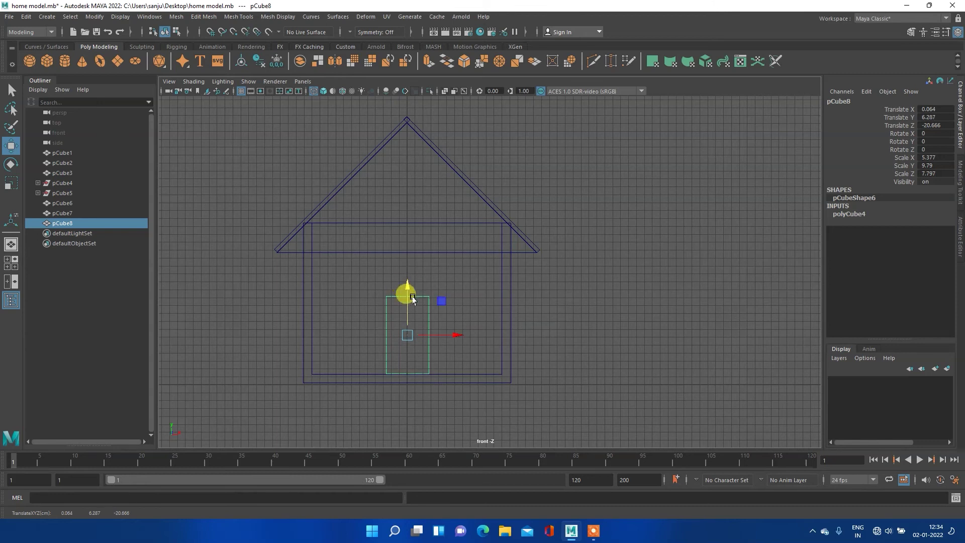
Push the door block back to Translate Z -13.802 so it overlaps the front wall.
key("space")
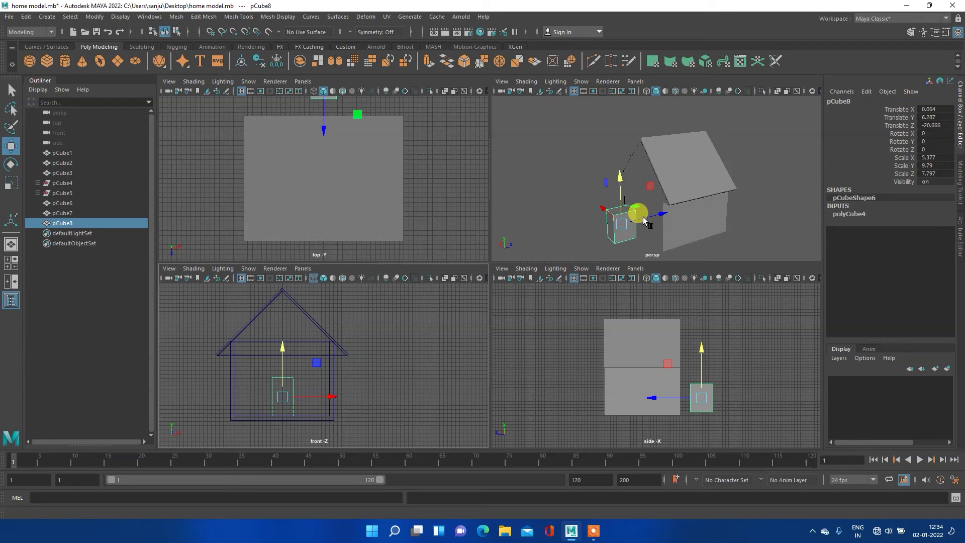
left_click_drag(646, 219, 660, 211)
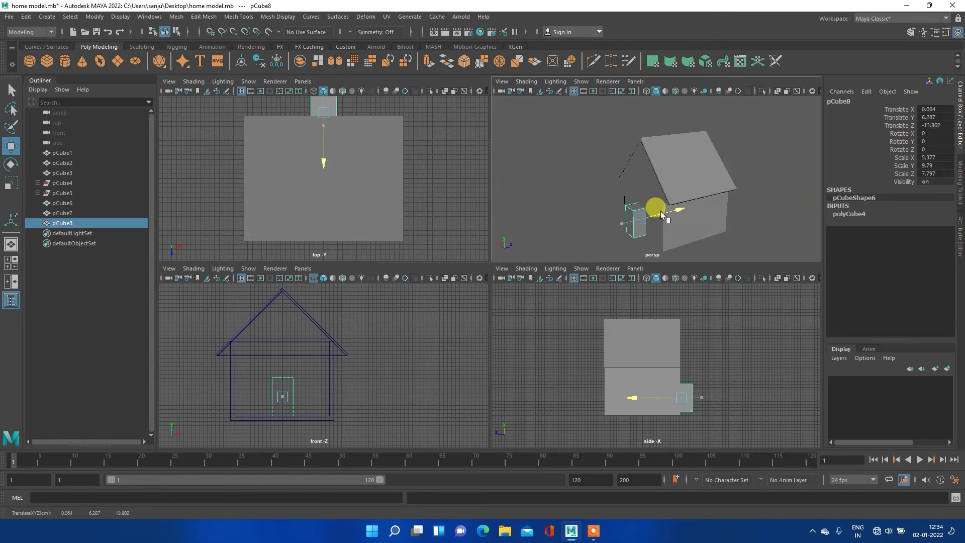
left_click(639, 369)
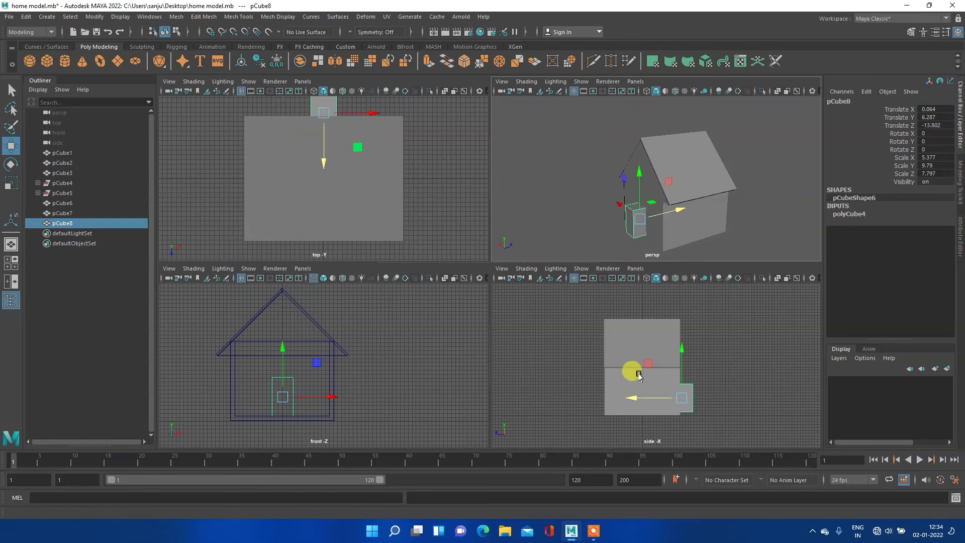
scroll(640, 368, "up", 3)
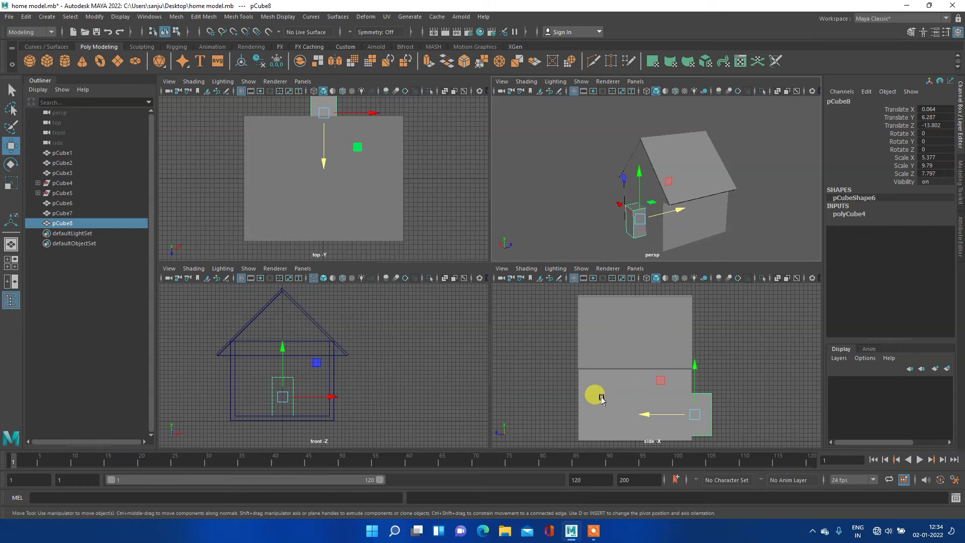
left_click(680, 182)
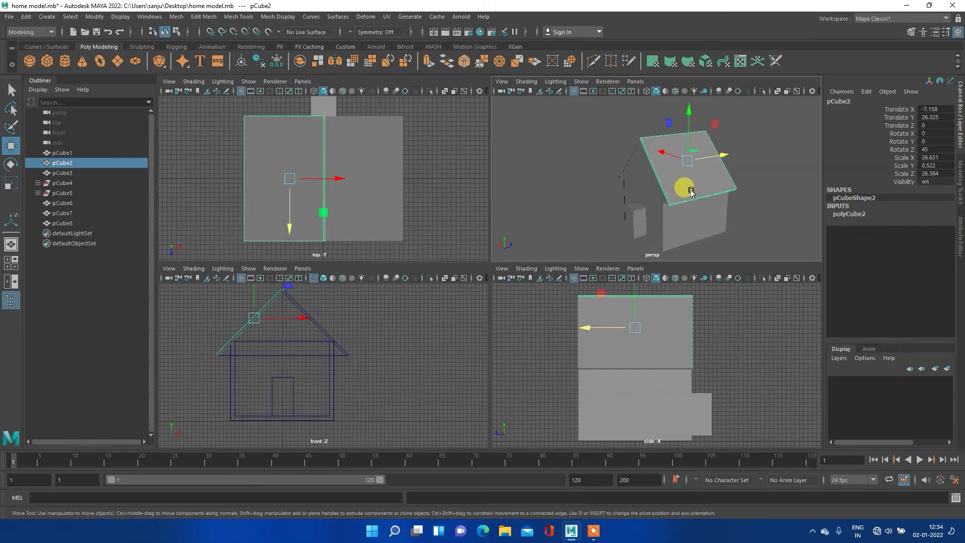
left_click(640, 166)
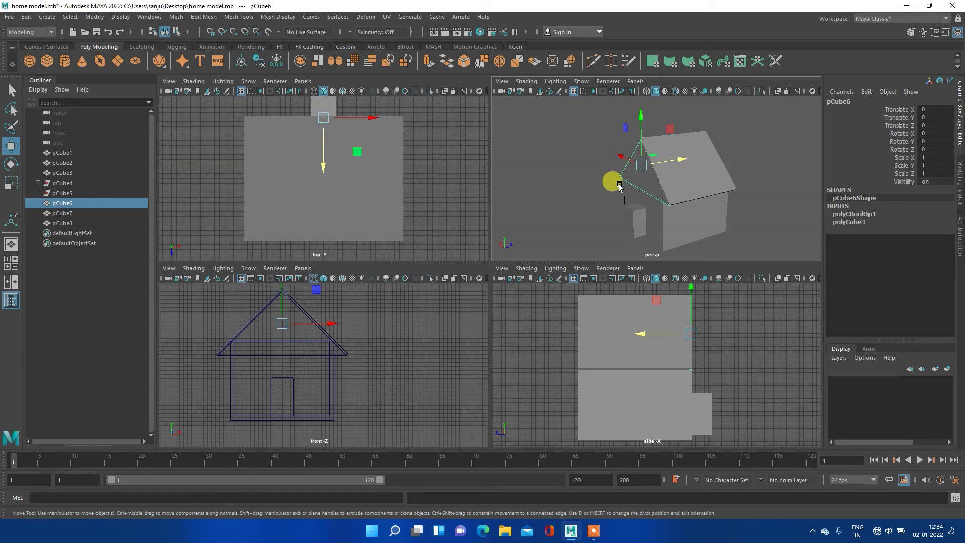
mouse_move(581, 196)
left_mouse_down("alt")
mouse_move(765, 209)
mouse_move(608, 187)
mouse_move(620, 214)
mouse_move(632, 214)
left_mouse_up("alt")
left_click(615, 188)
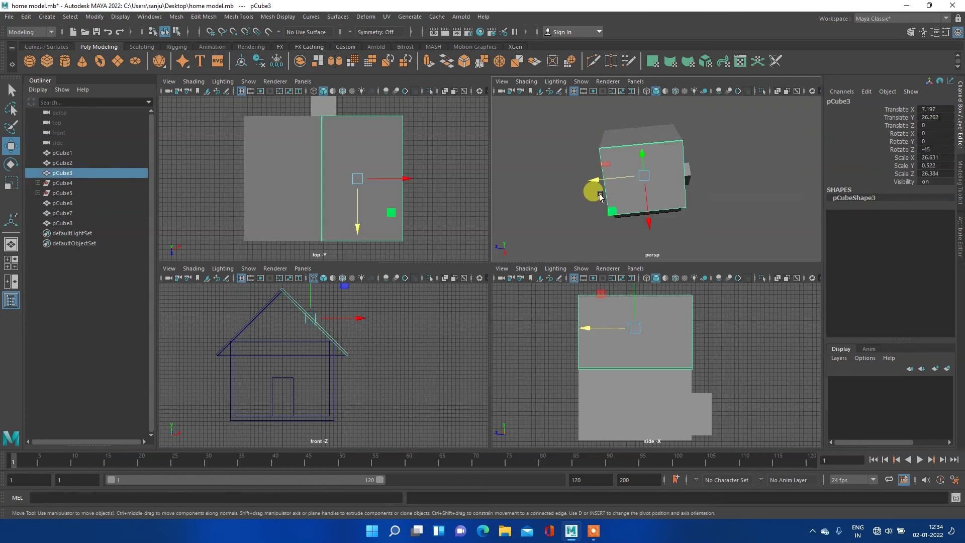
mouse_move(692, 189)
left_mouse_down("alt")
mouse_move(584, 196)
mouse_move(642, 192)
mouse_move(643, 237)
left_mouse_up("alt")
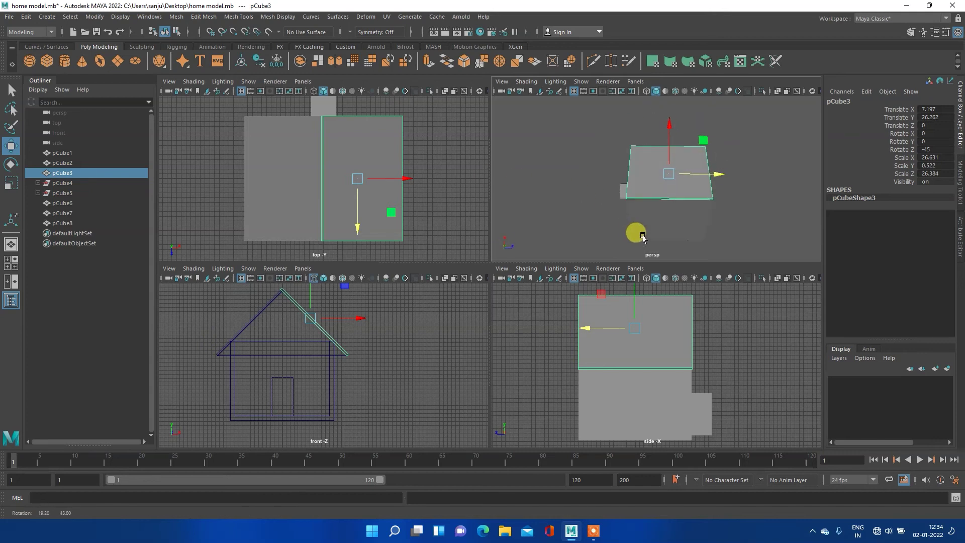
left_click(662, 218)
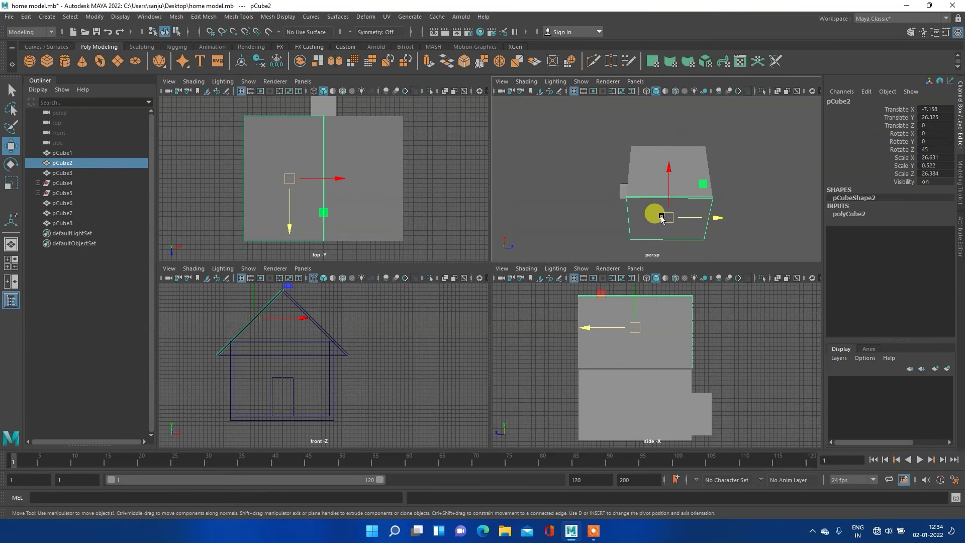
left_click(654, 176)
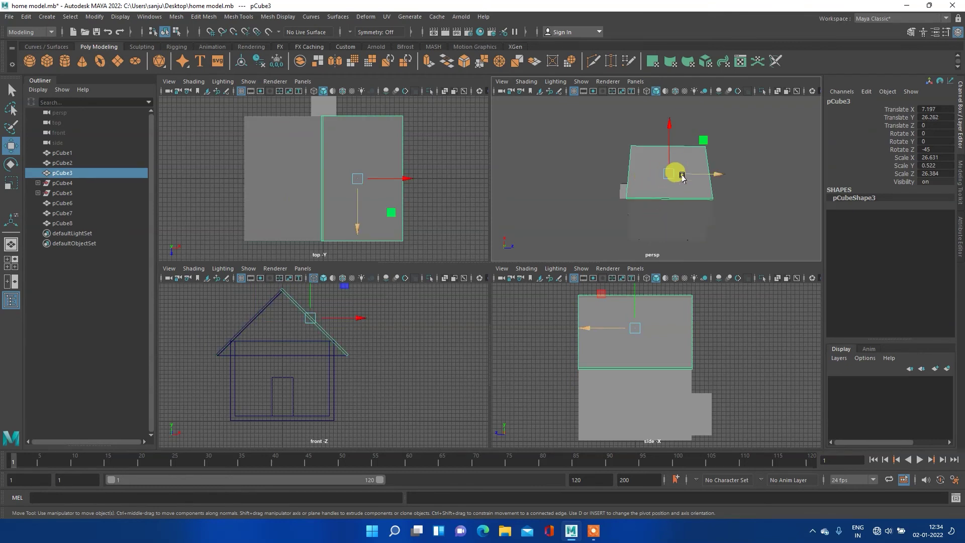
left_click_drag(684, 175, 669, 146, "alt")
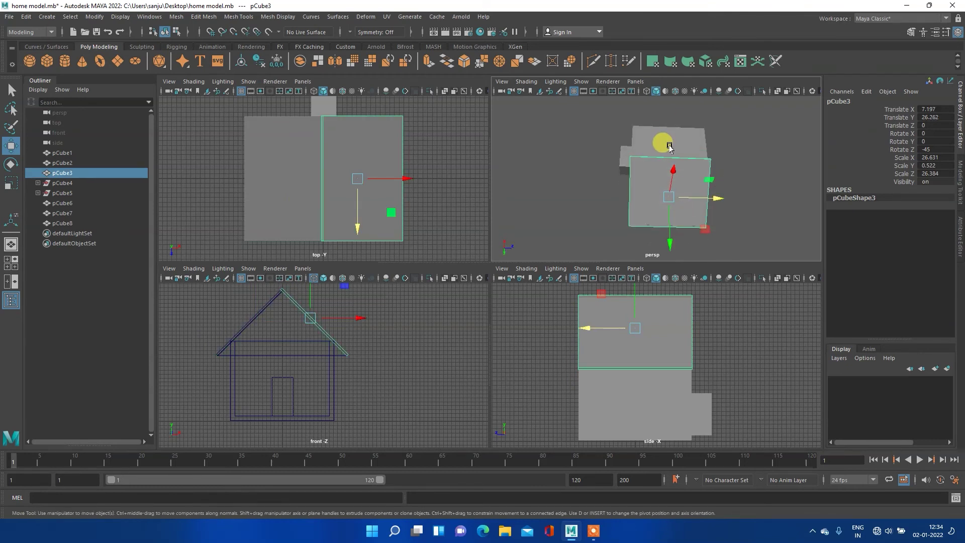
left_click(669, 145)
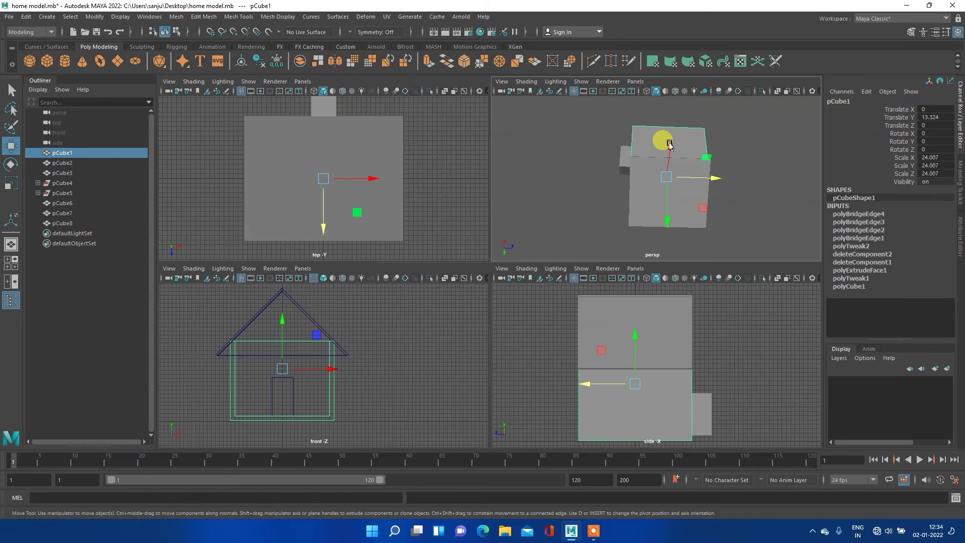
mouse_move(674, 149)
left_mouse_down("alt")
mouse_move(642, 217)
mouse_move(651, 216)
mouse_move(638, 184)
mouse_move(613, 154)
mouse_move(638, 152)
mouse_move(650, 200)
mouse_move(679, 193)
mouse_move(642, 182)
mouse_move(653, 190)
mouse_move(643, 206)
mouse_move(617, 185)
mouse_move(645, 192)
left_mouse_up("alt")
key("space")
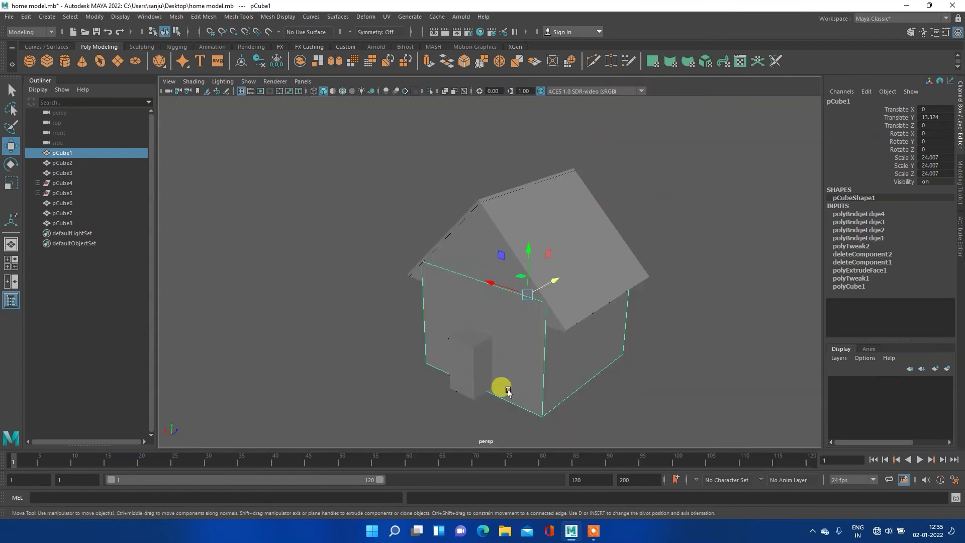
Select the house body plus the door block and apply Mesh > Booleans > Difference.
left_click(673, 354)
left_click(460, 352)
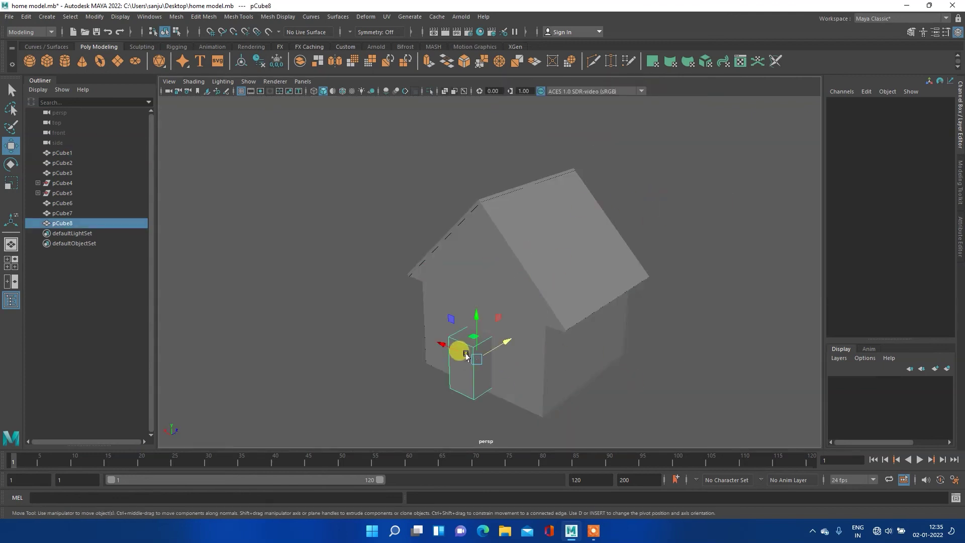
left_click(507, 347)
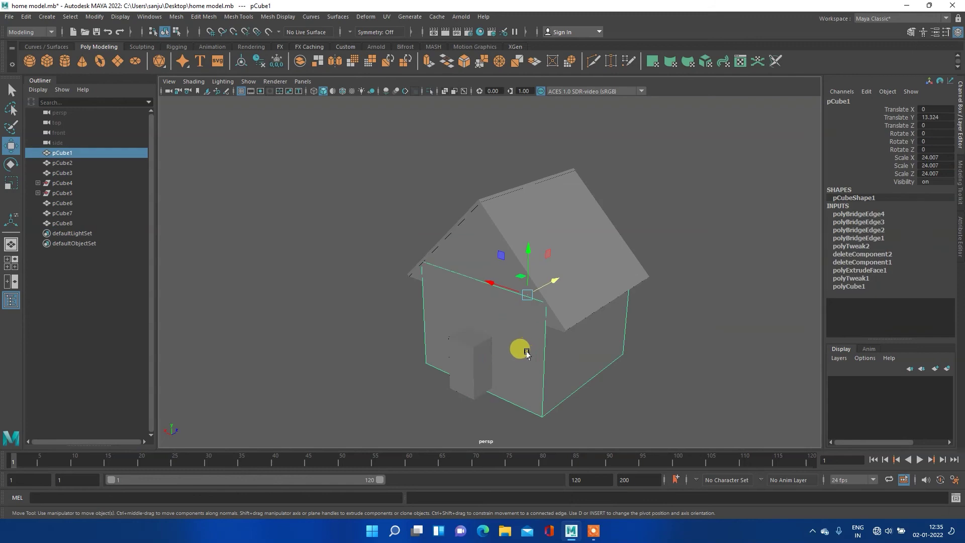
left_click(468, 352, "shift")
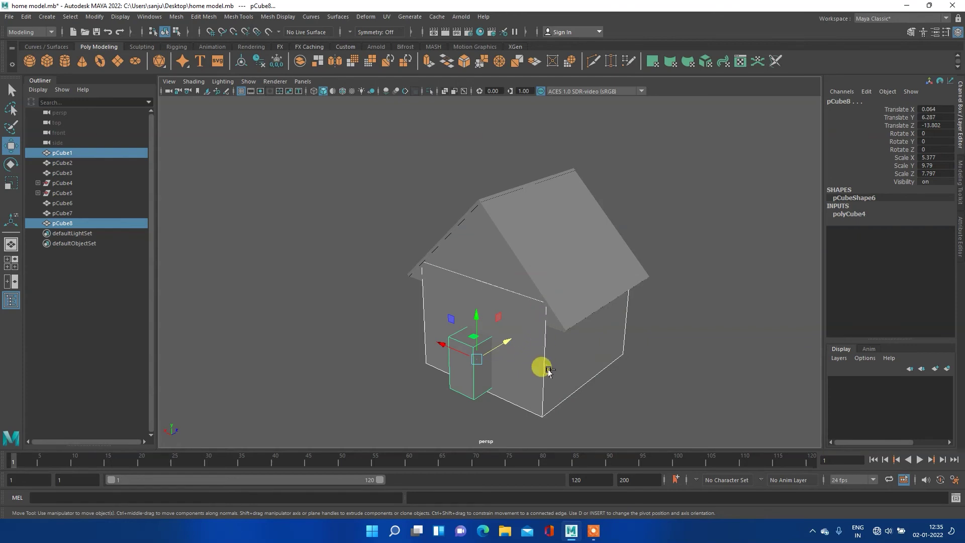
scroll(548, 371, "up", 3)
scroll(547, 370, "up", 2)
scroll(547, 371, "up", 3)
scroll(548, 371, "up", 2)
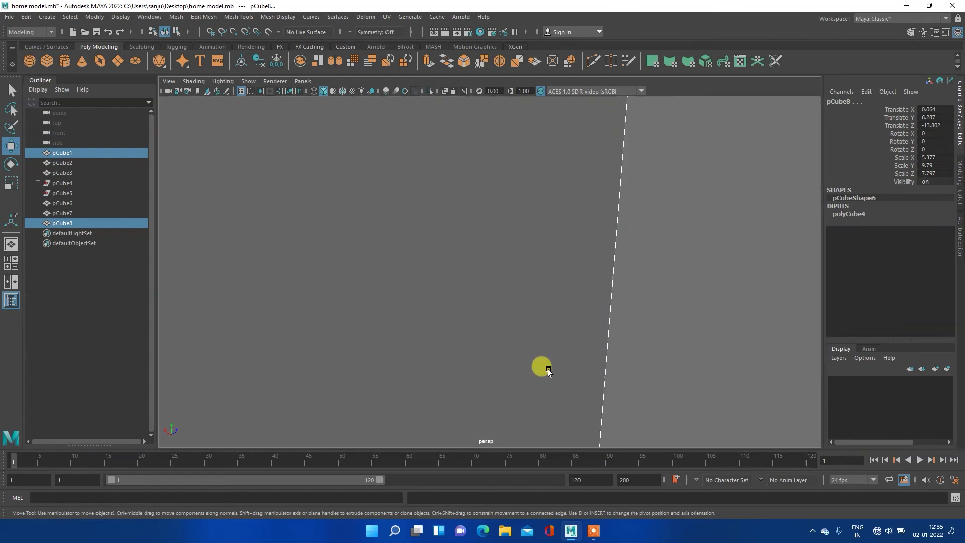
mouse_move(556, 372)
left_mouse_down("alt")
mouse_move(482, 334)
mouse_move(422, 339)
mouse_move(369, 383)
mouse_move(345, 382)
mouse_move(353, 390)
mouse_move(371, 403)
mouse_move(362, 396)
mouse_move(392, 401)
mouse_move(355, 338)
mouse_move(355, 255)
mouse_move(384, 220)
mouse_move(590, 442)
mouse_move(486, 361)
mouse_move(466, 367)
mouse_move(566, 359)
mouse_move(387, 298)
mouse_move(400, 341)
left_mouse_up("alt")
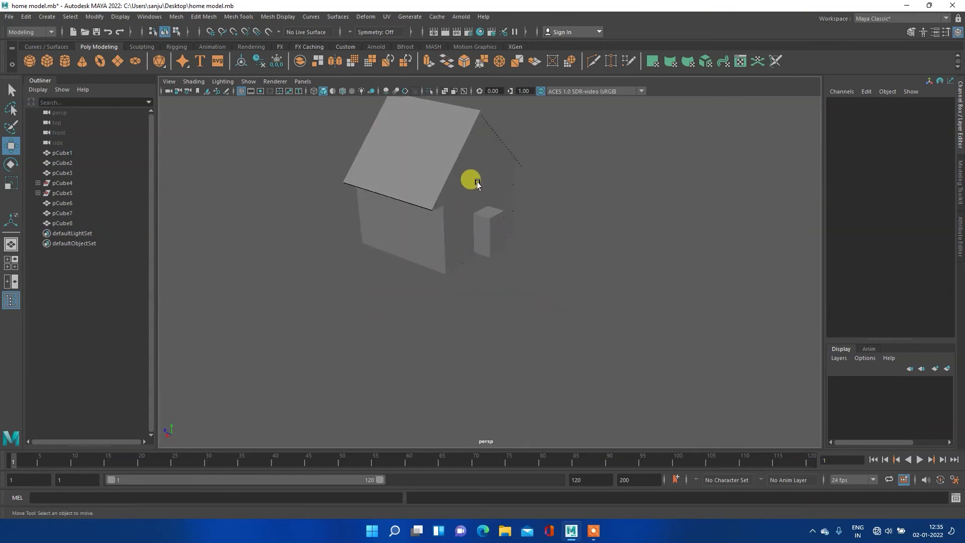
left_click(451, 214)
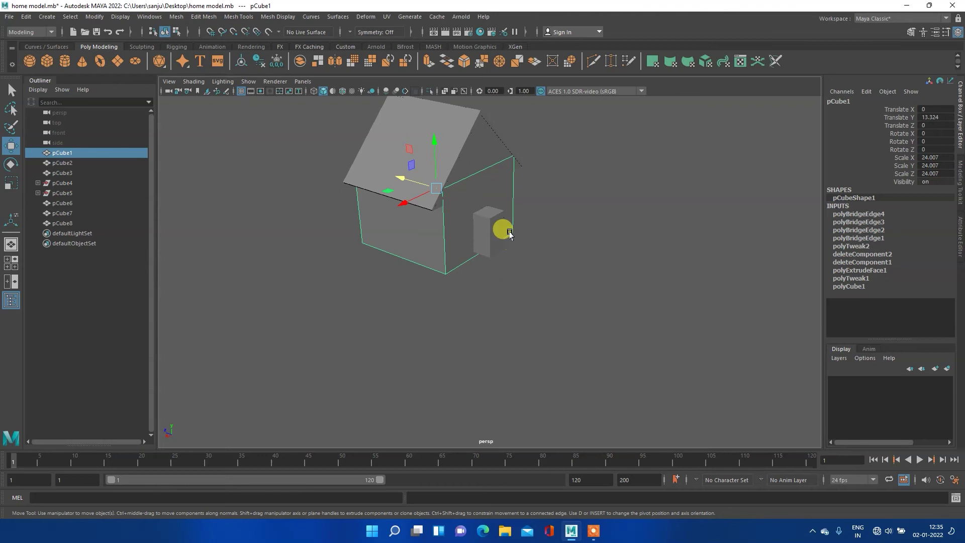
left_click(480, 225, "shift")
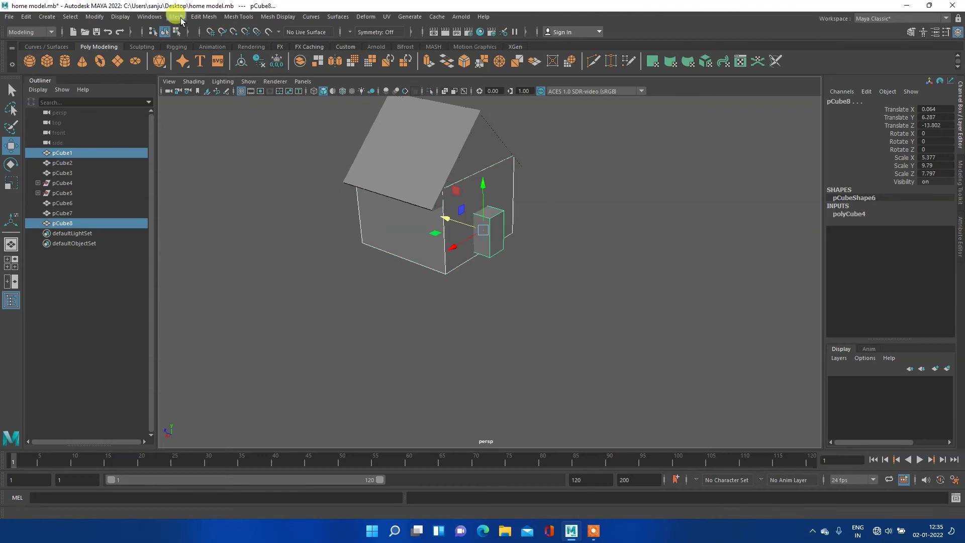
left_click(180, 17)
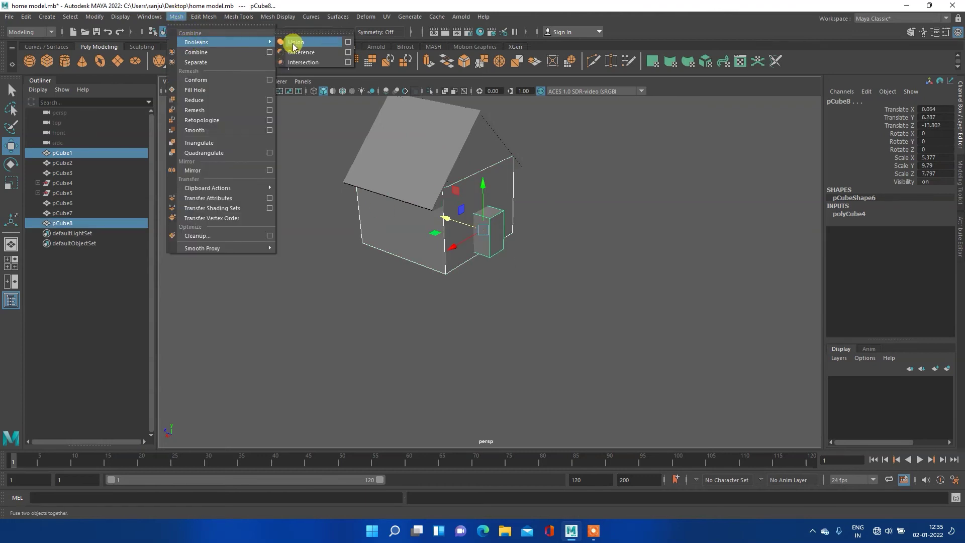
left_click(302, 52)
Orbit around the house to inspect the new doorway in mesh pCube9.
left_click(536, 373)
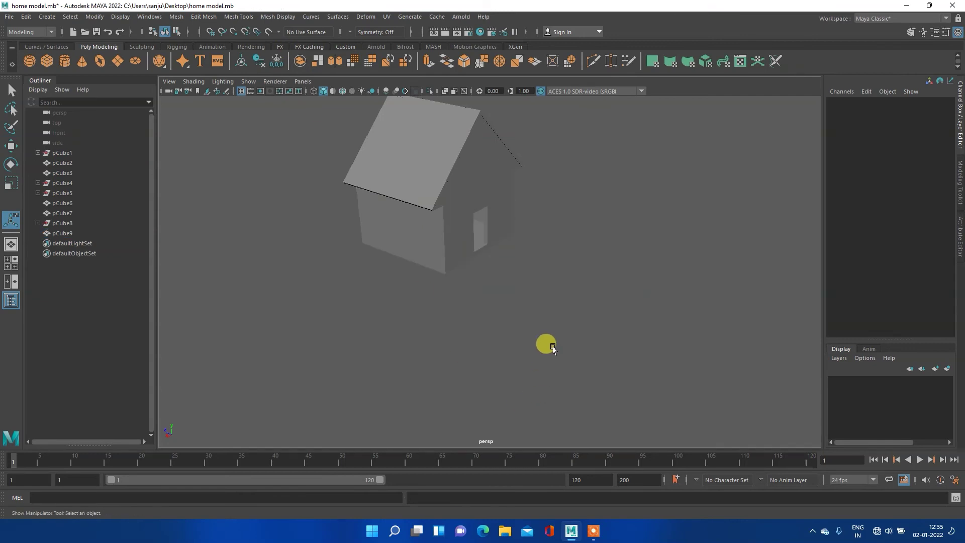
mouse_move(562, 315)
left_mouse_down("alt")
mouse_move(560, 286)
mouse_move(483, 272)
left_mouse_up("alt")
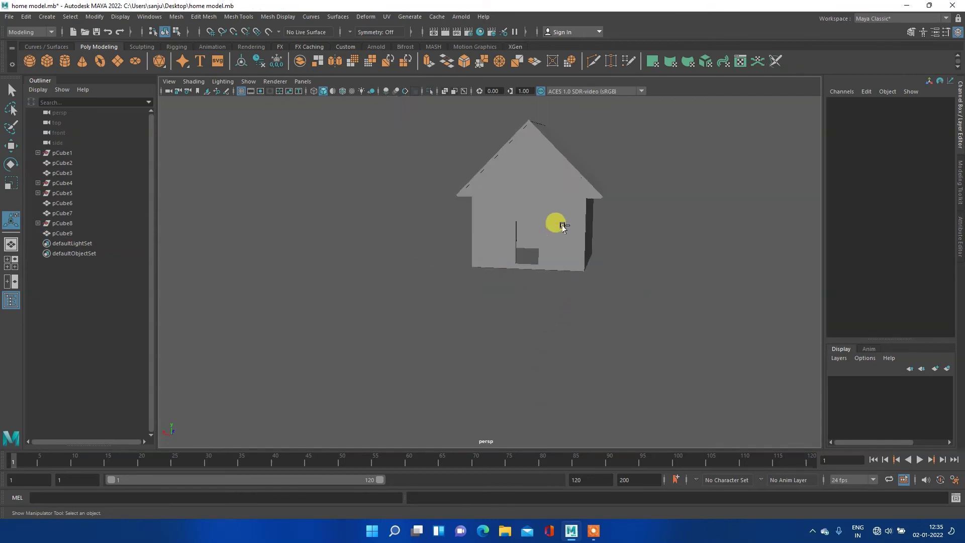
left_click_drag(545, 267, 410, 319, "alt")
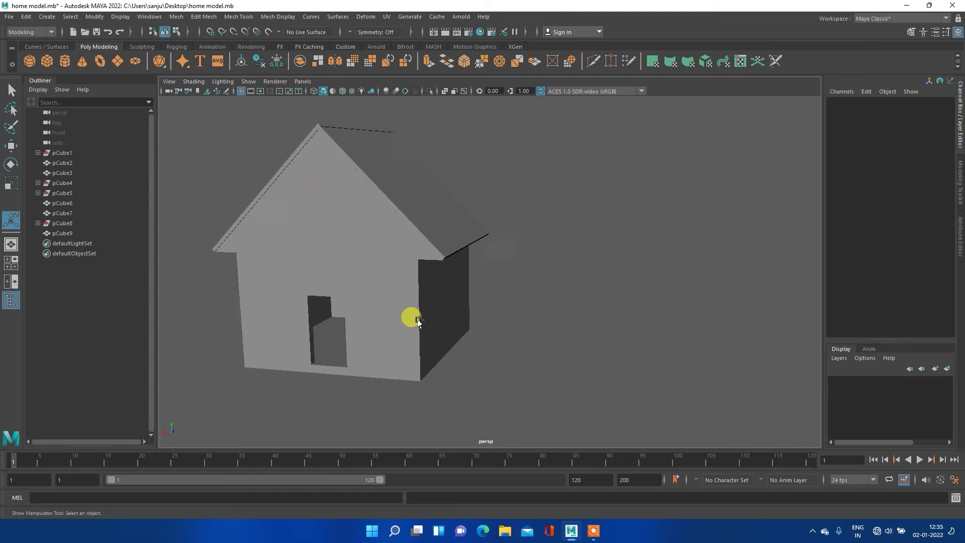
scroll(379, 336, "up", 5)
left_click_drag(283, 332, 489, 282, "alt")
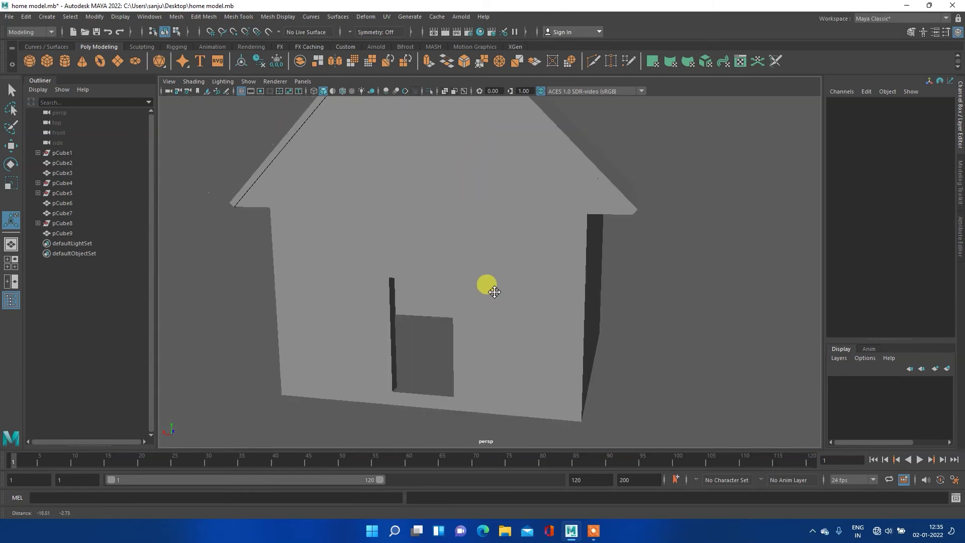
left_click(412, 338)
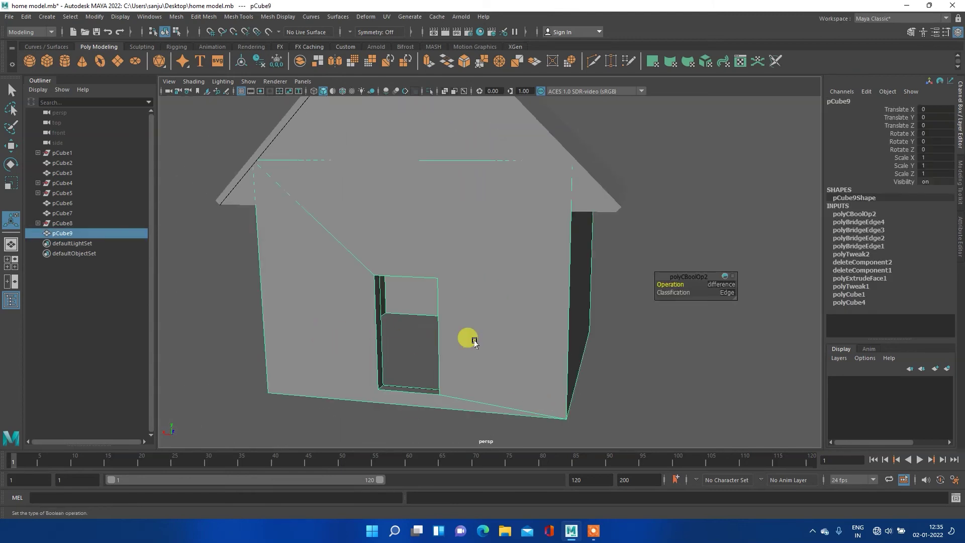
scroll(442, 283, "down", 3)
mouse_move(446, 284)
left_mouse_down("alt")
mouse_move(534, 281)
mouse_move(469, 273)
mouse_move(491, 276)
left_mouse_up("alt")
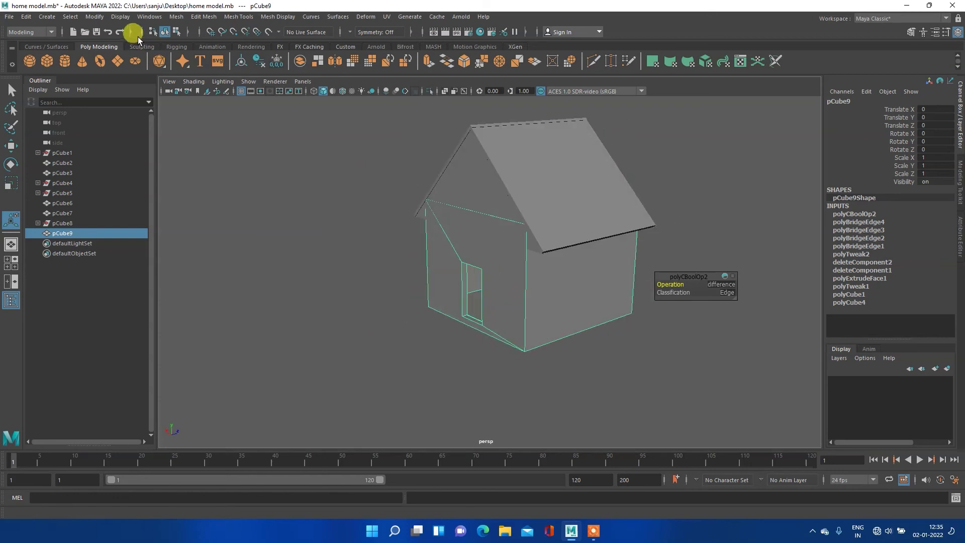
Create a new cube, move it to the house's lower right, and scale it to 7.16.
left_click(43, 64)
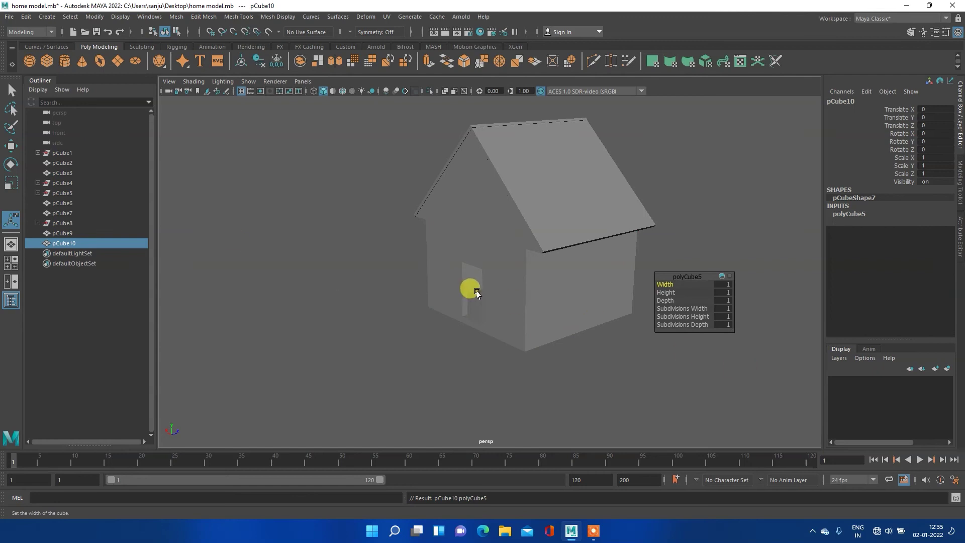
key("w")
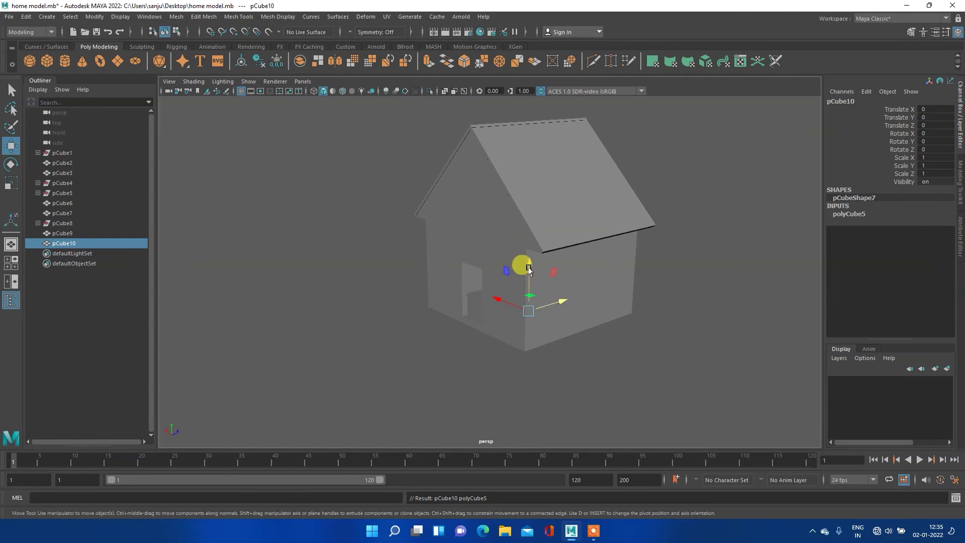
left_click_drag(495, 299, 623, 351)
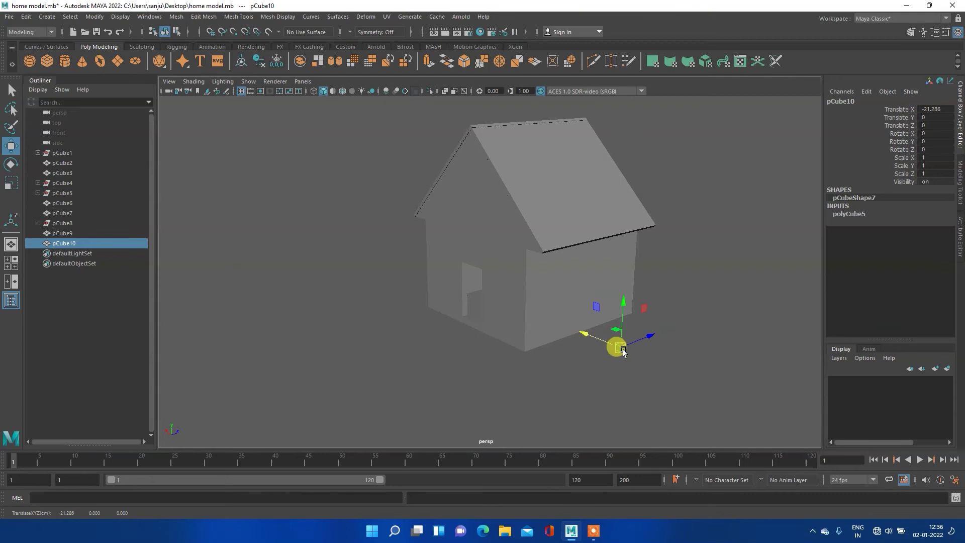
key("e")
key("r")
mouse_move(615, 344)
left_mouse_down()
mouse_move(666, 394)
mouse_move(659, 367)
left_mouse_up()
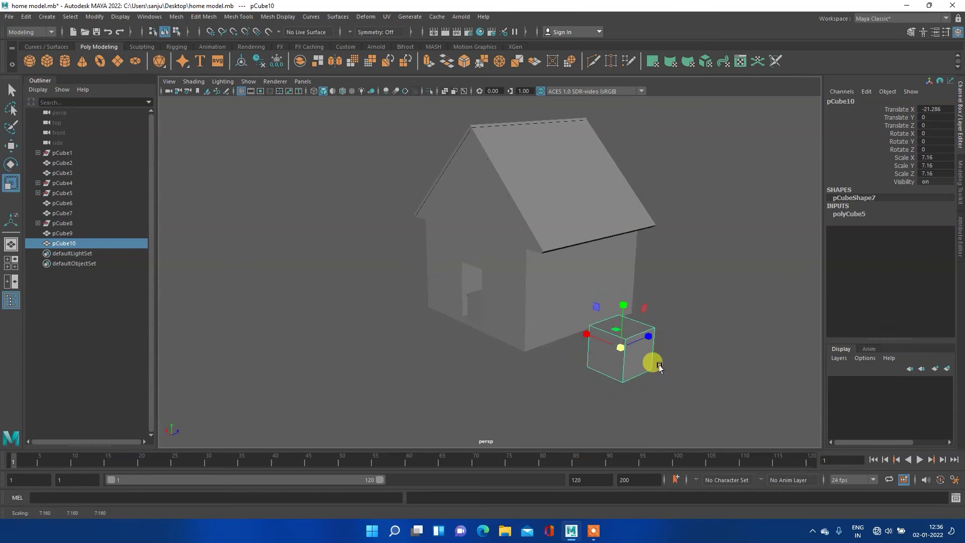
Place the cube on the front wall at X -12.858, Y 11.236 using four views.
key("space")
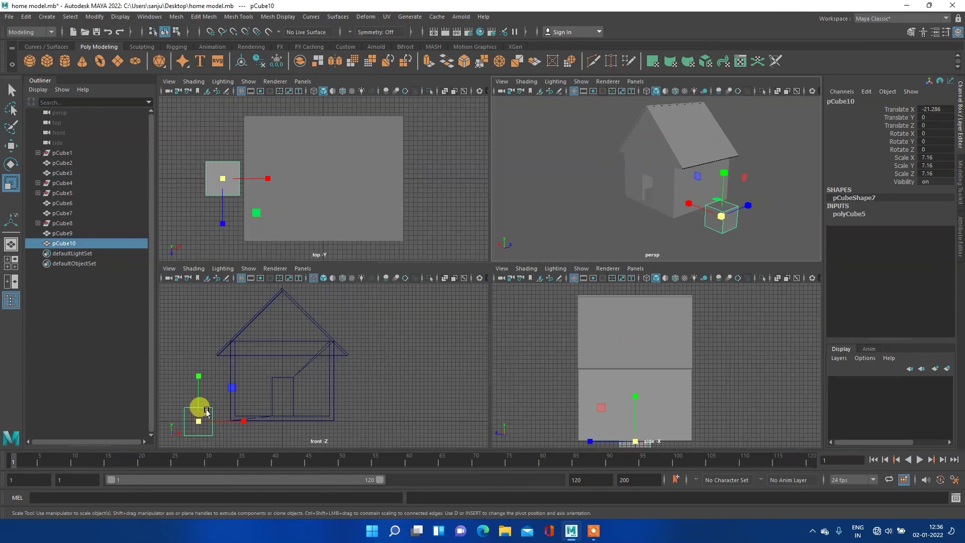
scroll(617, 398, "down", 5)
scroll(618, 398, "up", 3)
scroll(618, 398, "down", 1)
scroll(618, 399, "up", 2)
scroll(618, 399, "down", 1)
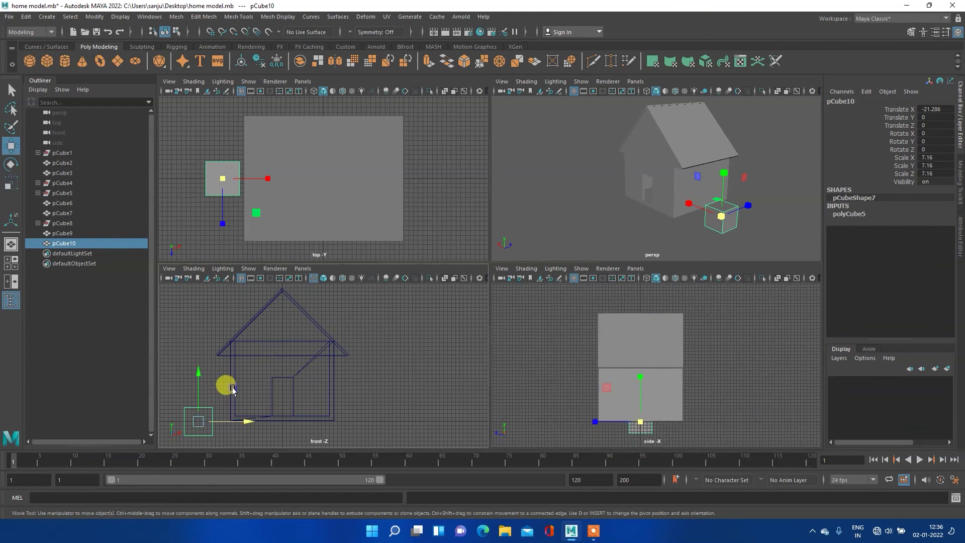
key("w")
left_click_drag(190, 373, 196, 334)
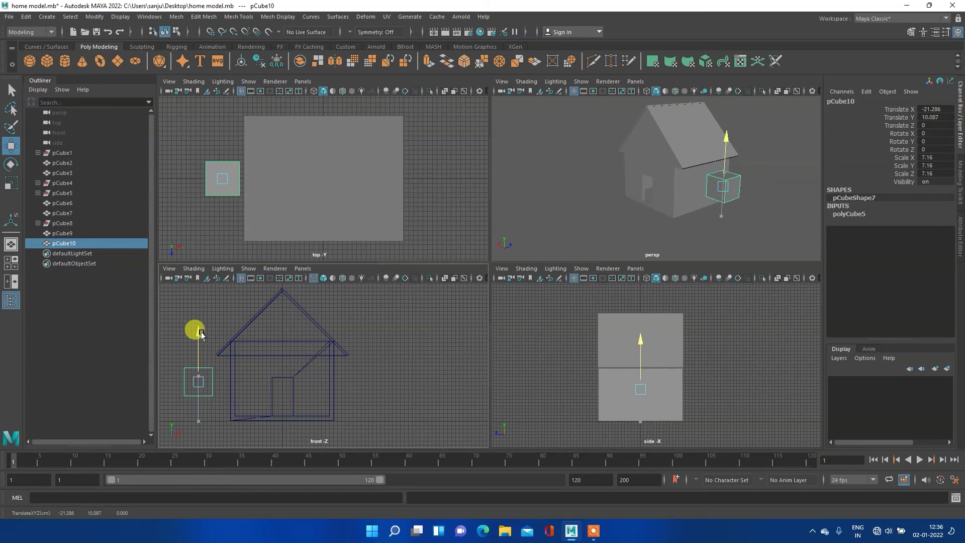
left_click_drag(222, 382, 259, 378)
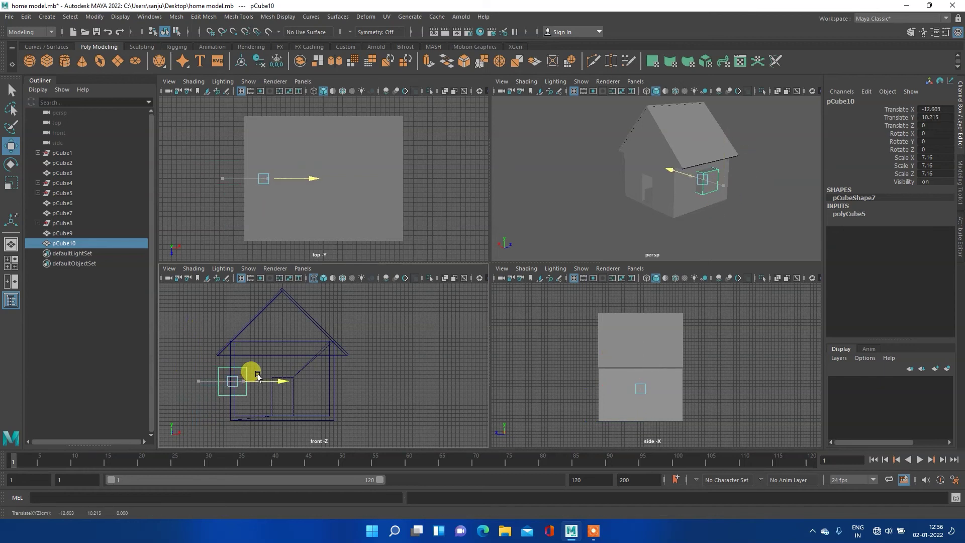
left_click_drag(232, 337, 232, 332)
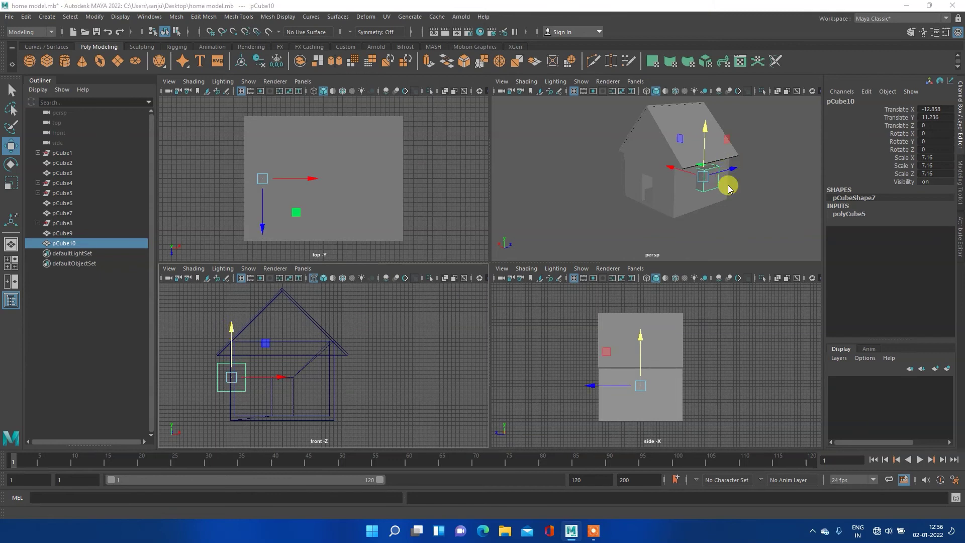
key("space")
mouse_move(668, 204)
left_mouse_down("alt")
mouse_move(611, 202)
mouse_move(642, 206)
mouse_move(626, 212)
left_mouse_up("alt")
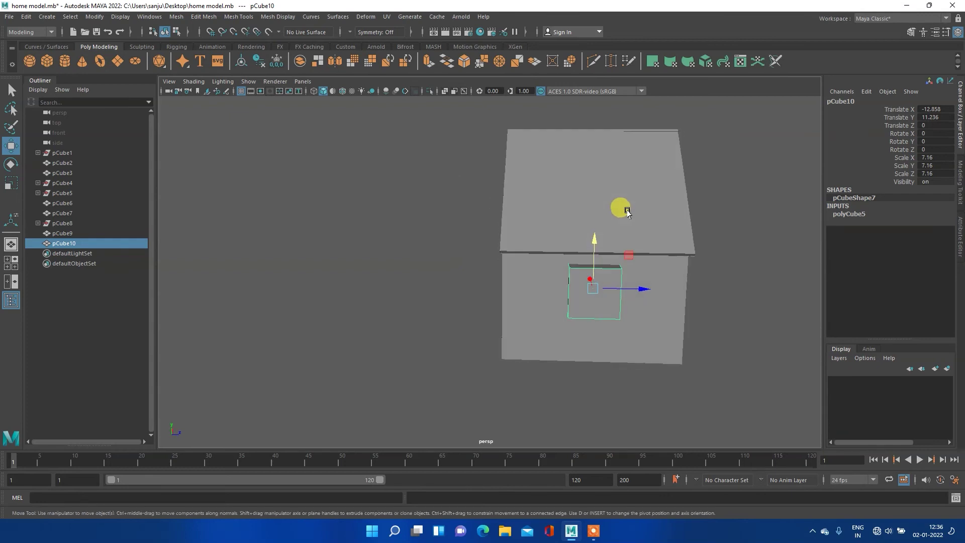
Stretch the window box along X to Scale X 33.352.
key("e")
key("r")
left_click(639, 289)
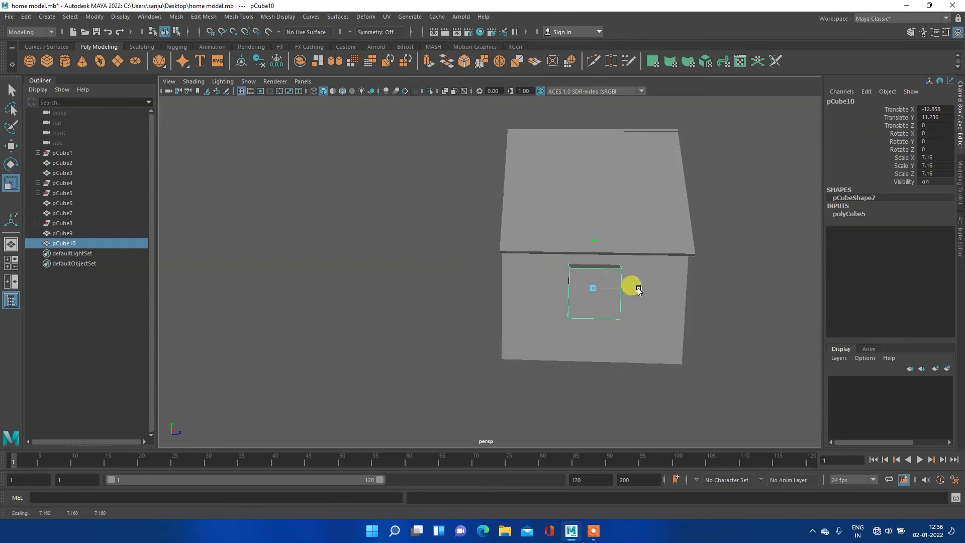
left_click_drag(633, 288, 634, 288)
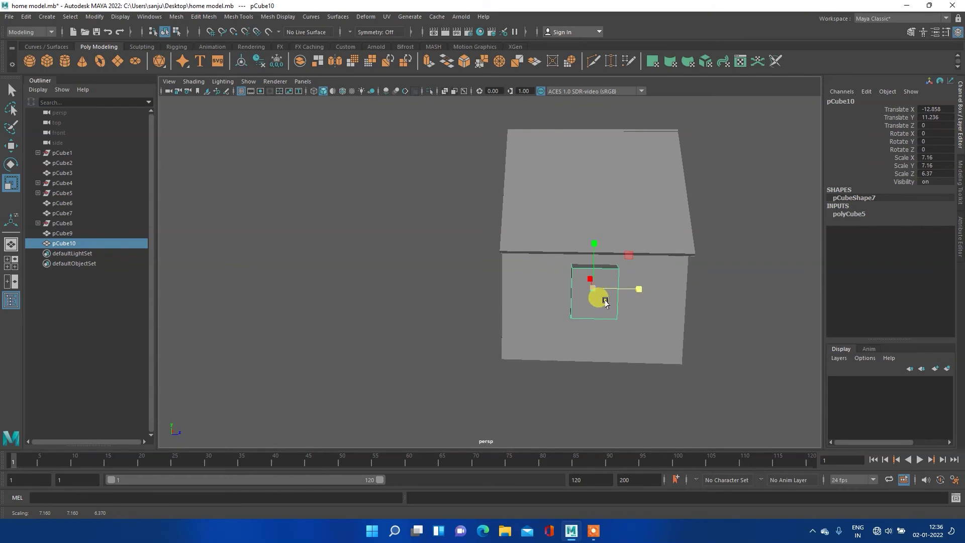
left_click(548, 294)
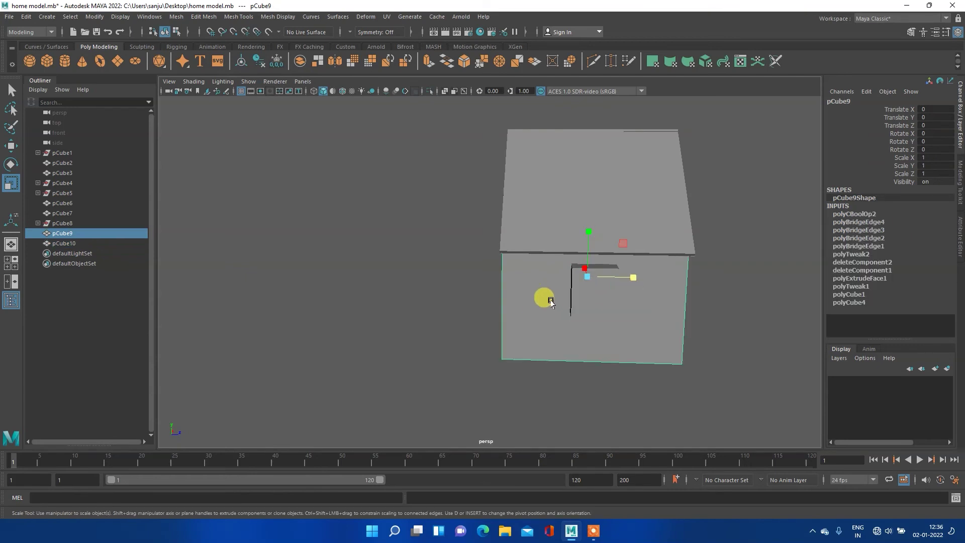
left_click(592, 294, "shift")
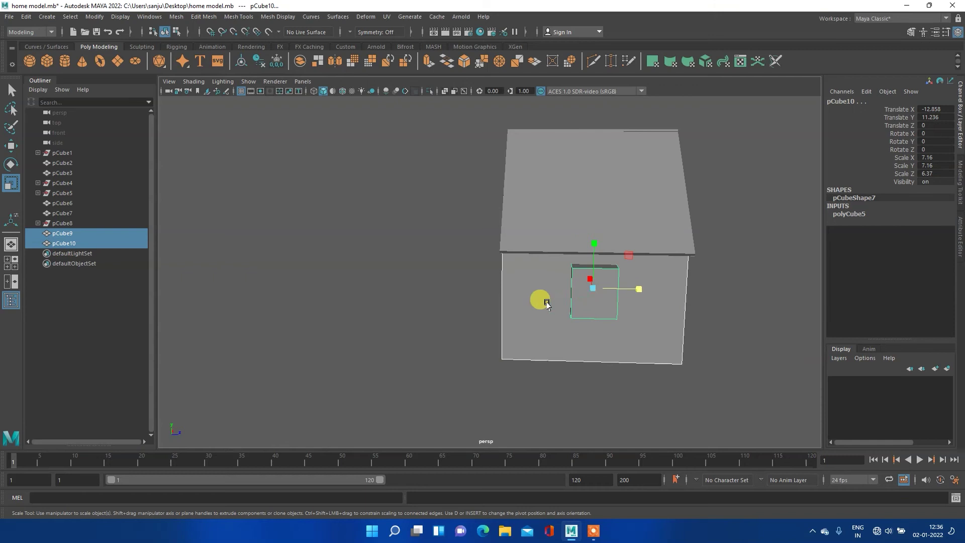
mouse_move(499, 273)
left_mouse_down("alt")
mouse_move(616, 275)
mouse_move(595, 261)
mouse_move(600, 278)
left_mouse_up("alt")
left_click(573, 279)
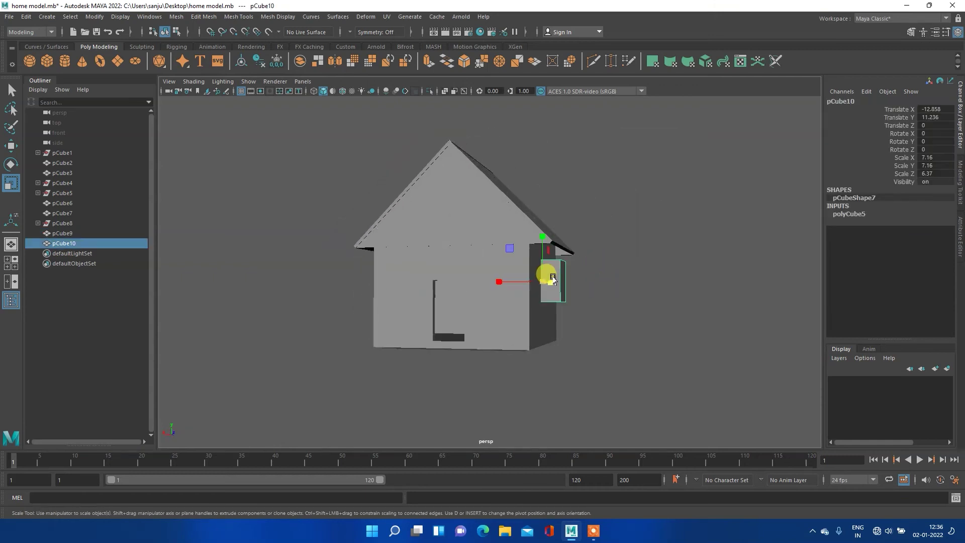
left_click_drag(463, 269, 506, 276, "alt")
mouse_move(443, 263)
left_mouse_down()
mouse_move(250, 267)
mouse_move(278, 270)
left_mouse_up()
Slide the window box to Translate X -1.67 through both side walls, then select the wall.
key("w")
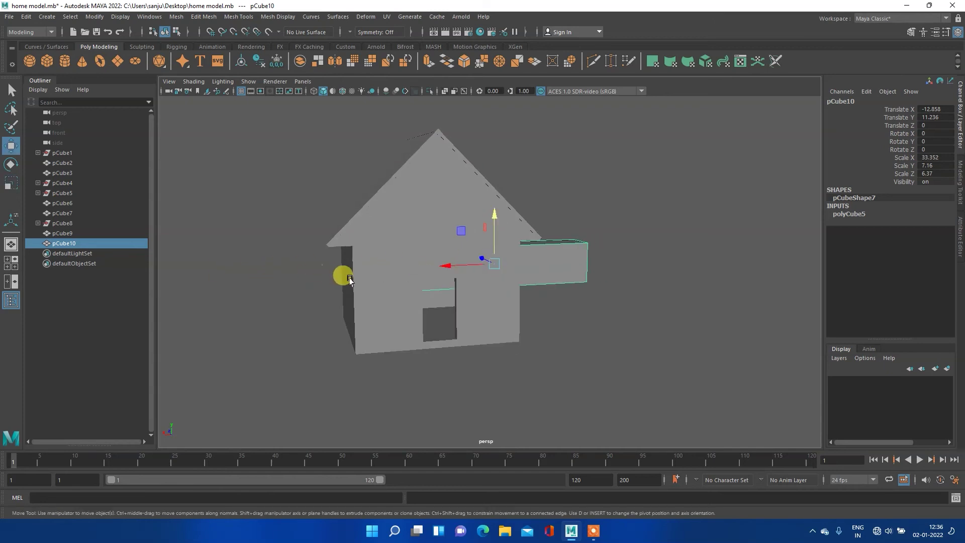
left_click_drag(446, 263, 390, 265)
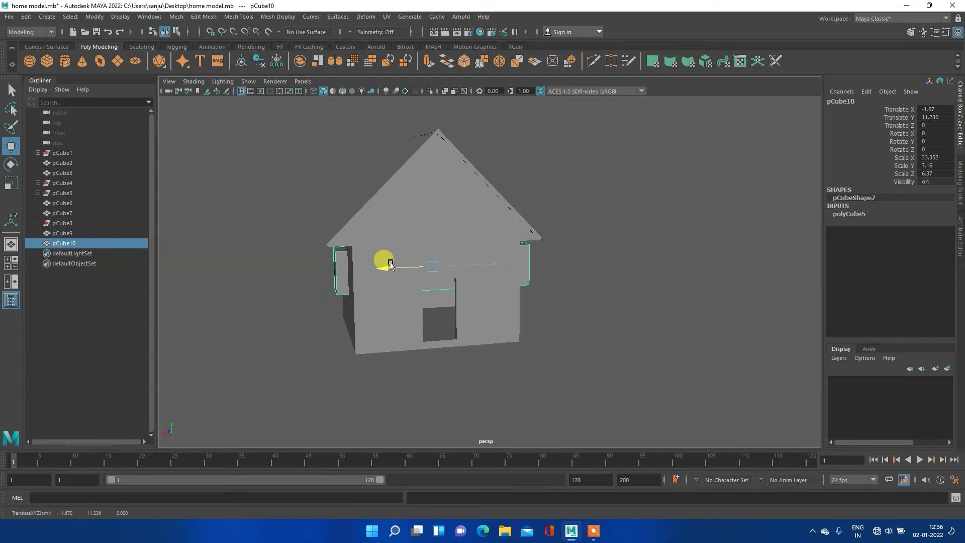
mouse_move(608, 295)
left_mouse_down("alt")
mouse_move(519, 276)
mouse_move(577, 293)
mouse_move(567, 293)
mouse_move(573, 321)
left_mouse_up("alt")
left_click(573, 324)
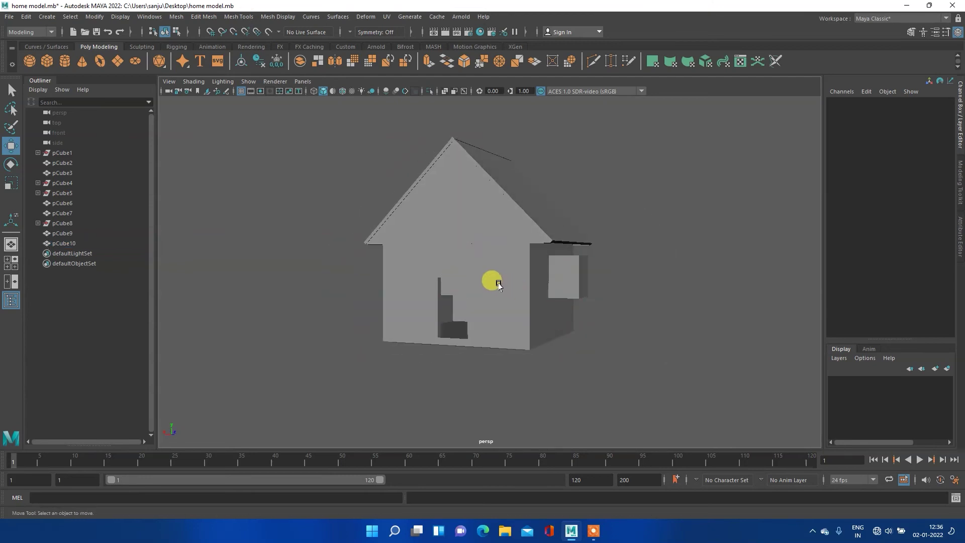
left_click(498, 285)
Add the window box to the wall selection and apply Mesh > Booleans > Difference.
left_click(561, 273, "shift")
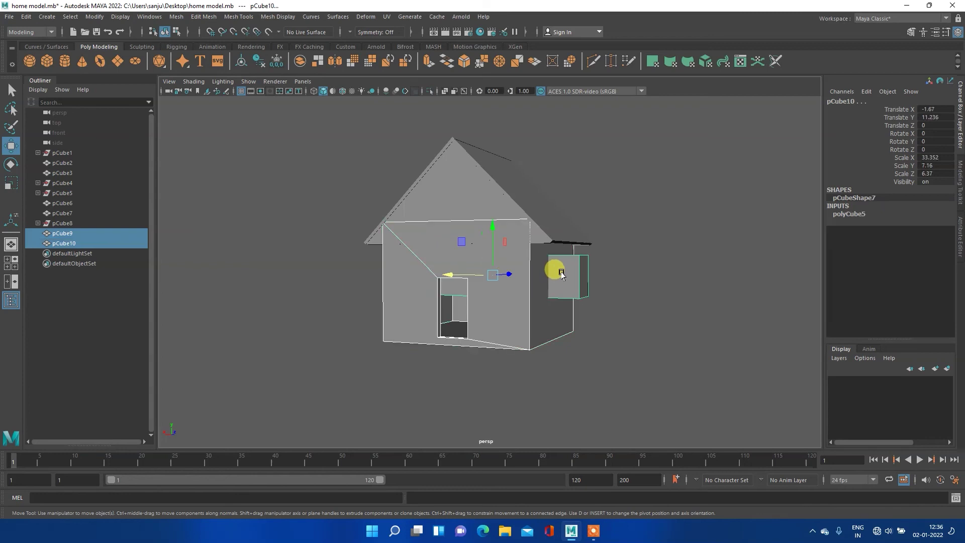
left_click(177, 20)
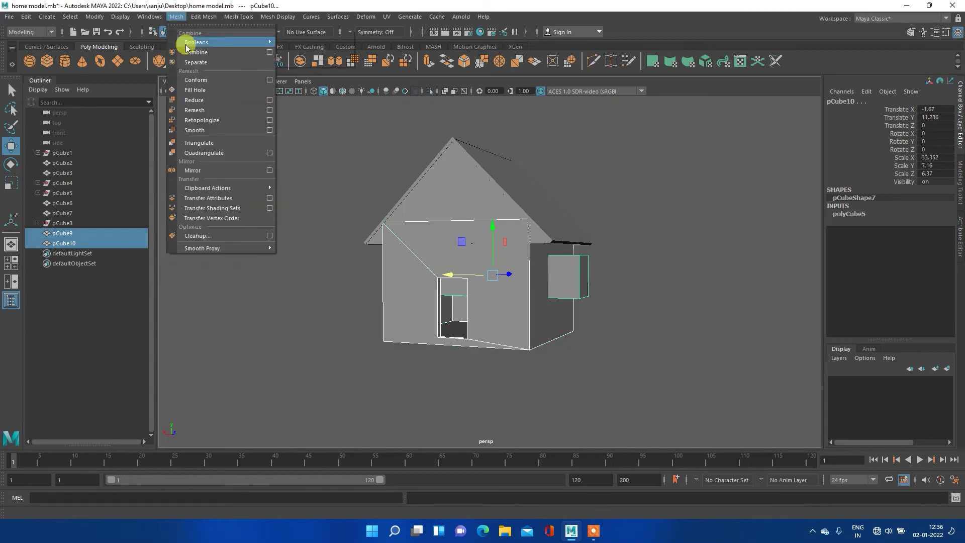
left_click(301, 49)
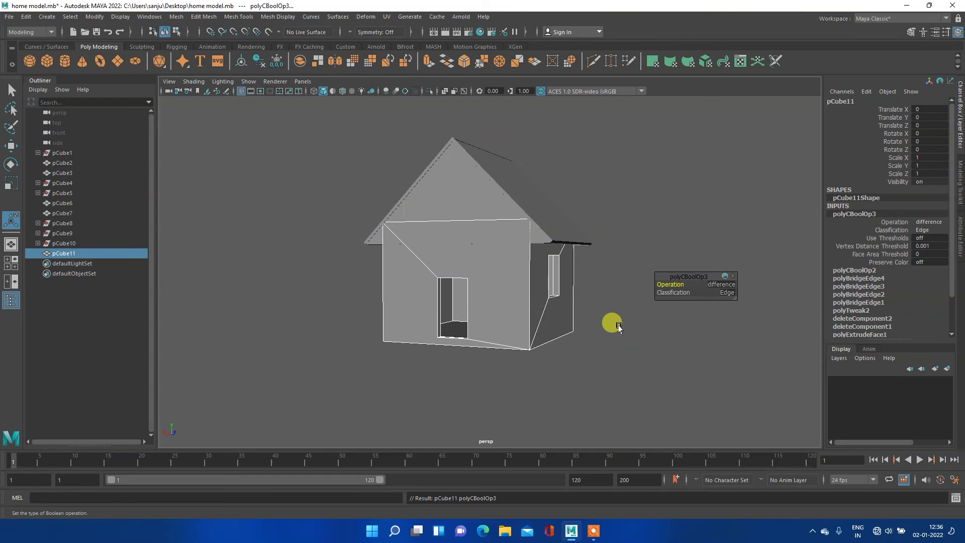
left_click(608, 344)
Orbit and zoom around the house to inspect the window openings in pCube11.
mouse_move(640, 318)
left_mouse_down("alt")
mouse_move(311, 306)
mouse_move(681, 309)
mouse_move(691, 331)
mouse_move(639, 302)
mouse_move(632, 312)
left_mouse_up("alt")
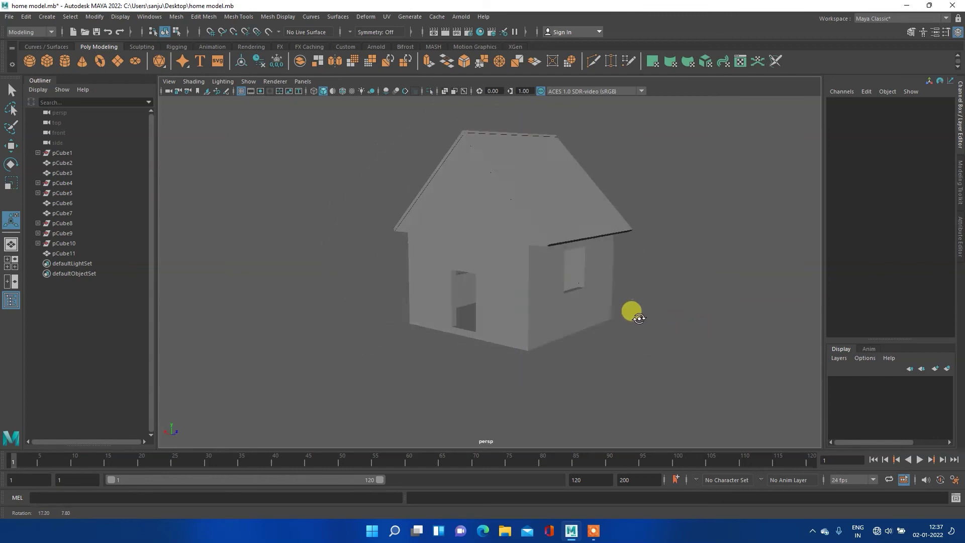
right_click_drag(565, 317, 569, 273, "alt")
scroll(461, 297, "up", 2)
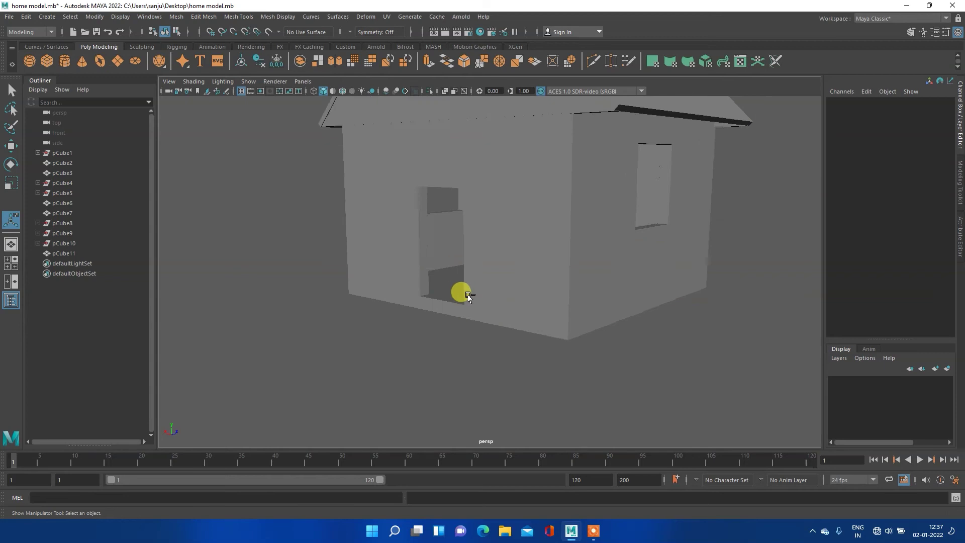
scroll(461, 296, "up", 2)
scroll(468, 297, "up", 2)
mouse_move(403, 317)
left_mouse_down("alt")
mouse_move(498, 276)
mouse_move(463, 274)
mouse_move(519, 280)
left_mouse_up("alt")
scroll(483, 277, "down", 5)
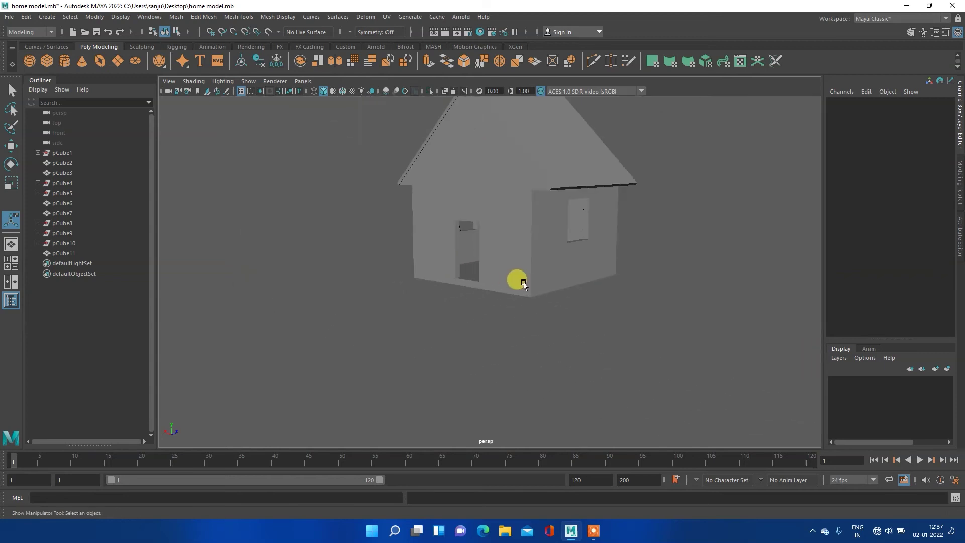
mouse_move(583, 231)
left_mouse_down("alt")
mouse_move(459, 274)
mouse_move(511, 302)
mouse_move(543, 263)
mouse_move(446, 297)
left_mouse_up("alt")
scroll(432, 296, "up", 5)
mouse_move(427, 291)
middle_mouse_down("alt")
mouse_move(380, 298)
mouse_move(391, 295)
middle_mouse_up("alt")
scroll(437, 301, "down", 3)
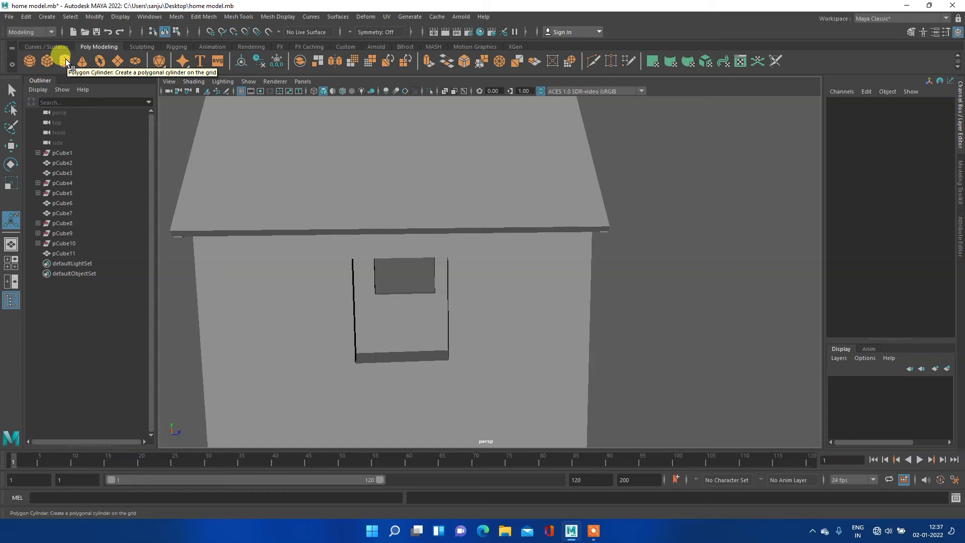
Create a polygon cylinder and raise it to Translate Y 11.056 inside the window opening.
left_click(65, 61)
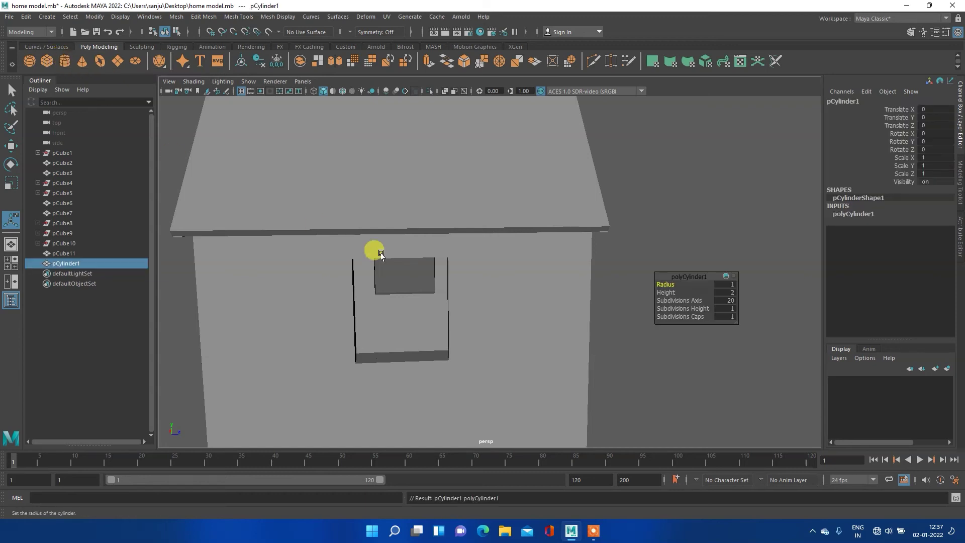
scroll(397, 267, "down", 5)
scroll(413, 273, "up", 2)
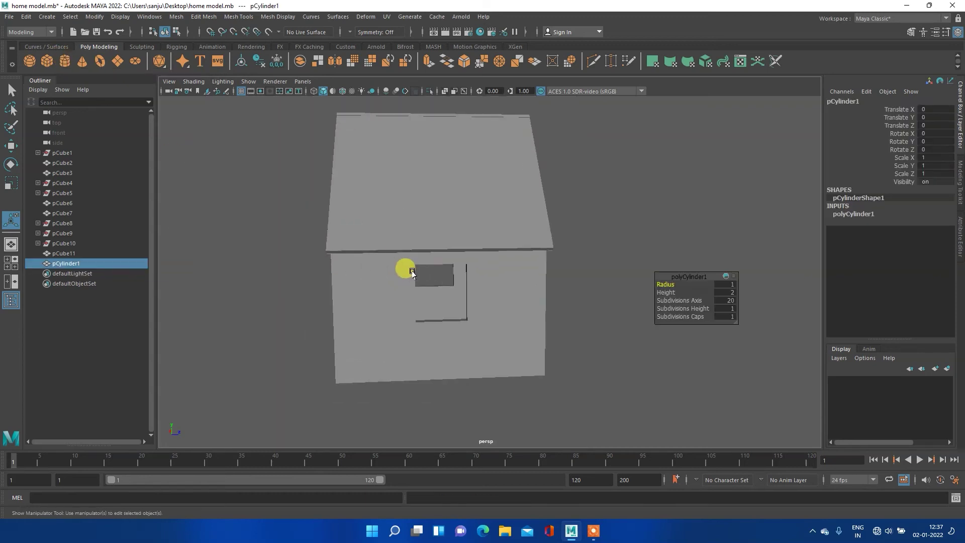
key("w")
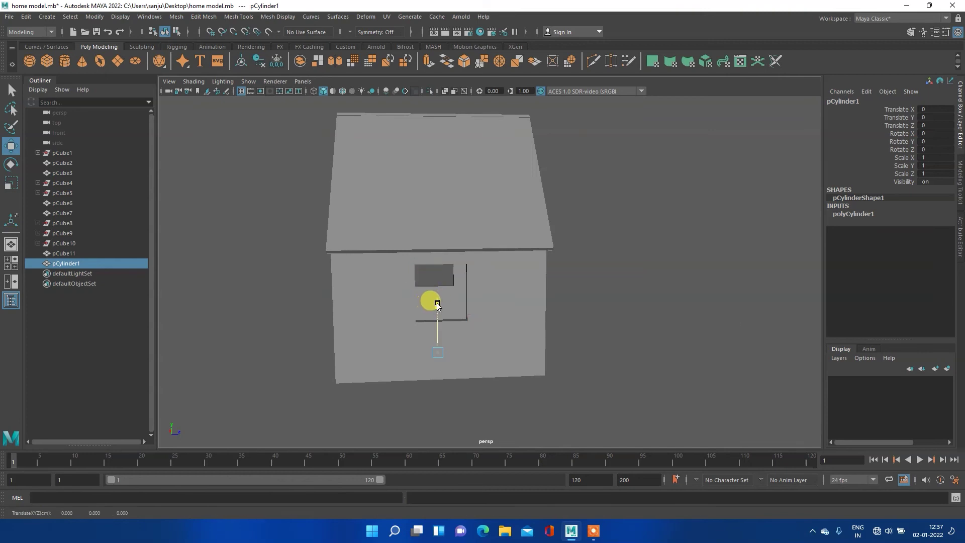
left_click_drag(437, 304, 423, 284)
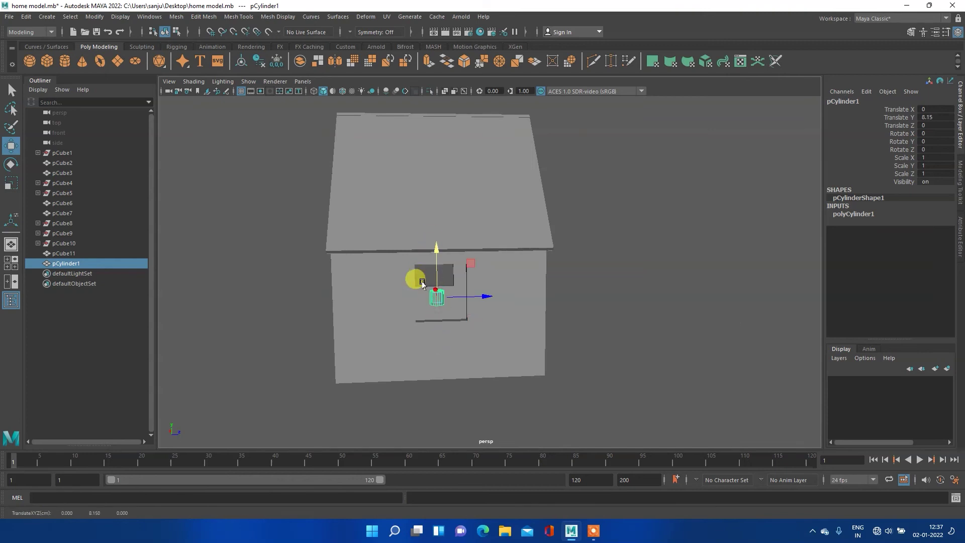
key("space")
key("space")
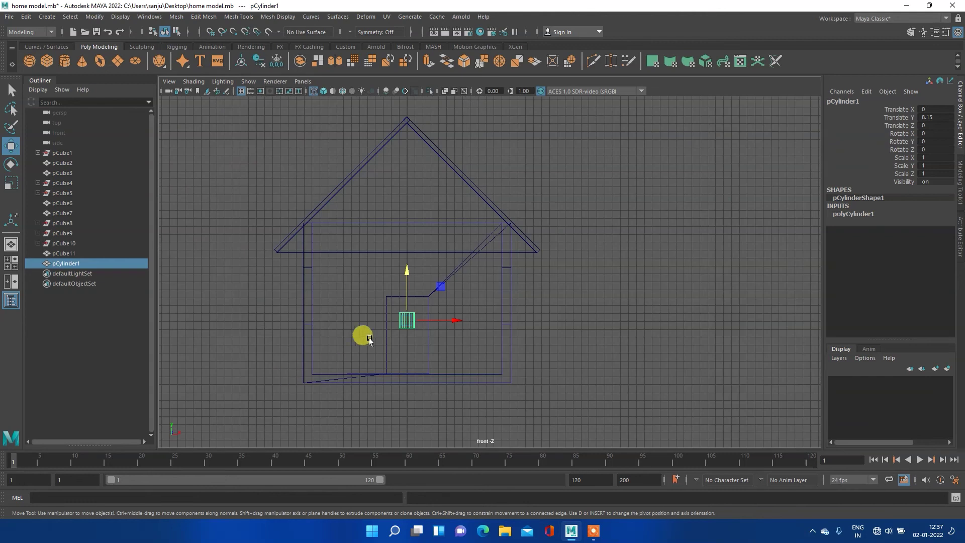
key("space")
key("space")
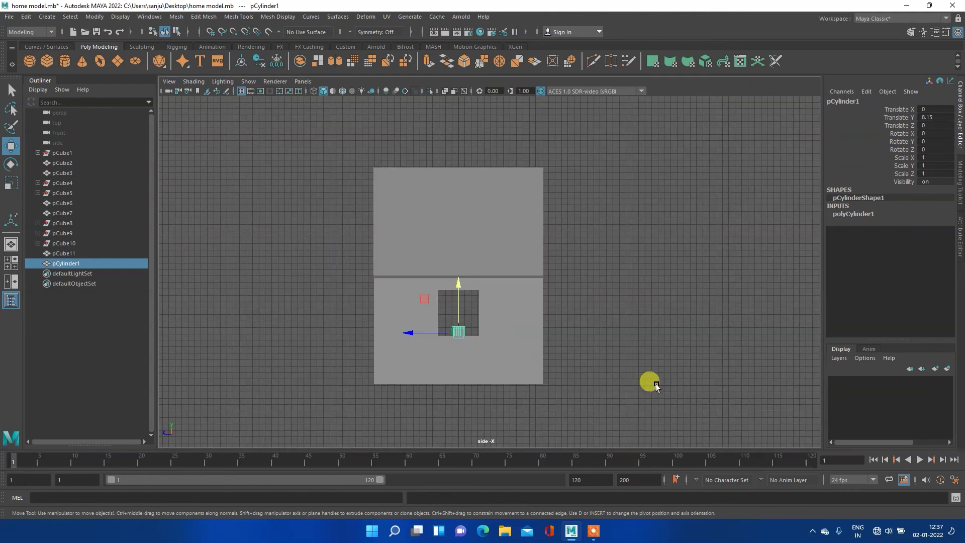
scroll(452, 339, "up", 3)
left_click_drag(452, 339, 438, 287)
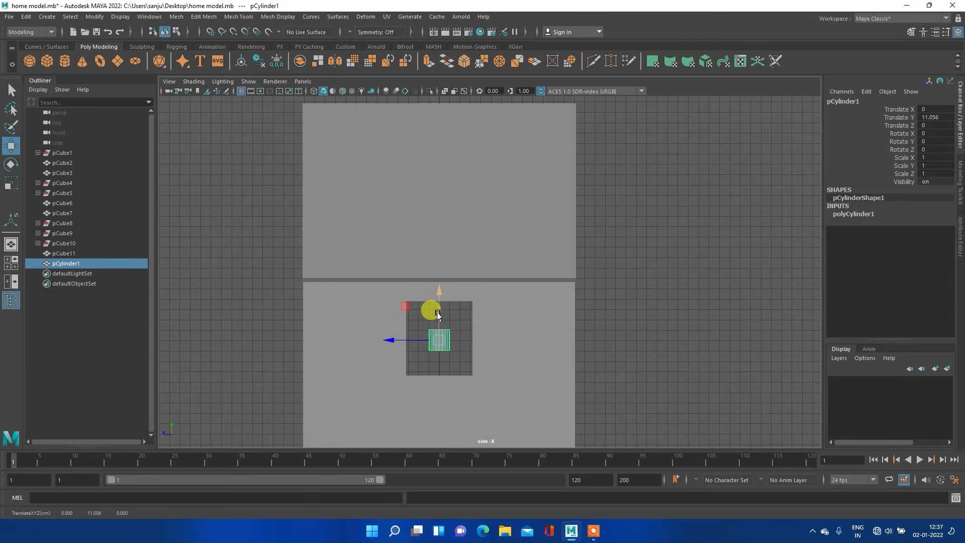
key("r")
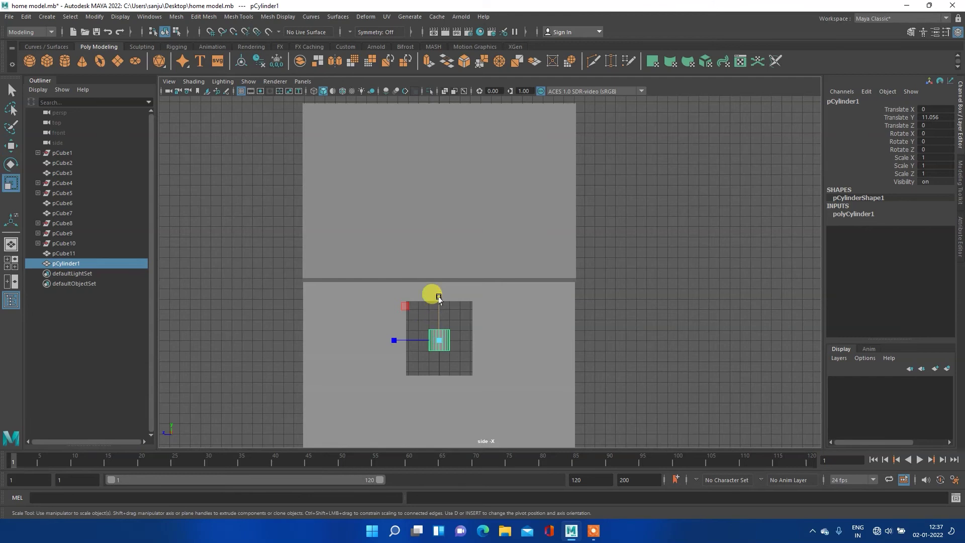
key("space")
key("space")
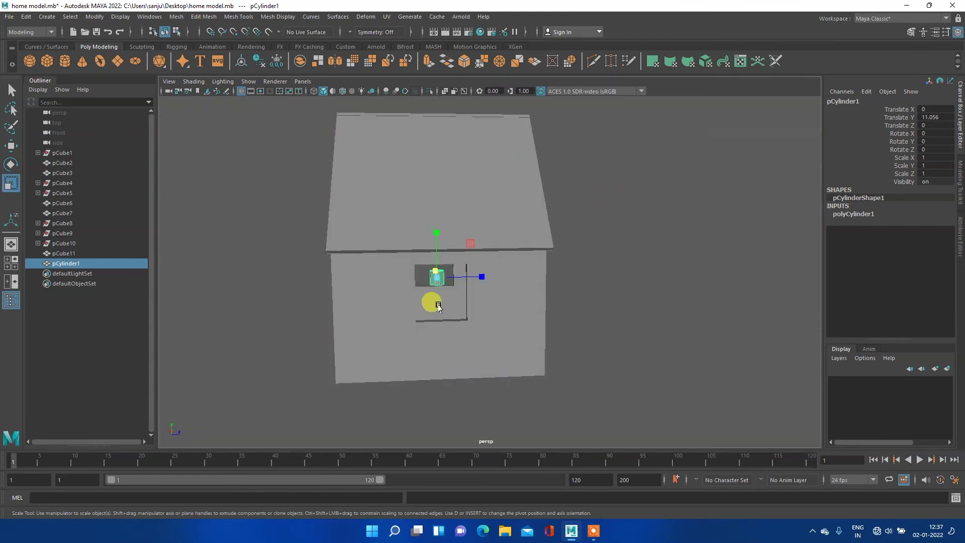
Scale the cylinder into a thin rod of 0.24 × 2.953 × 0.24, undoing stray scales.
scroll(439, 271, "up", 3)
scroll(382, 274, "up", 3)
scroll(337, 276, "up", 3)
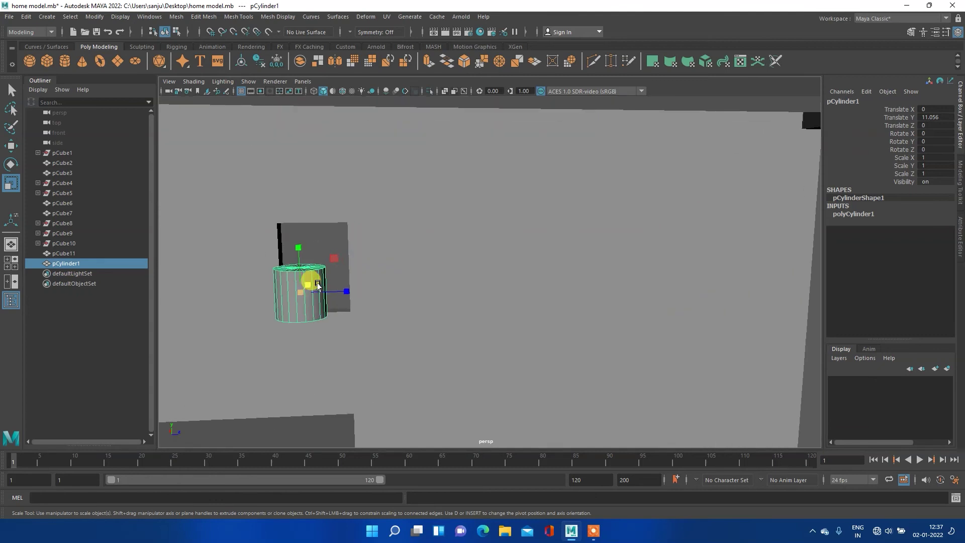
scroll(314, 286, "up", 2)
mouse_move(280, 282)
left_mouse_down("alt")
mouse_move(423, 280)
mouse_move(335, 270)
mouse_move(640, 256)
left_mouse_up("alt")
mouse_move(306, 280)
left_mouse_down("alt")
mouse_move(551, 302)
mouse_move(345, 265)
mouse_move(378, 277)
mouse_move(384, 295)
mouse_move(365, 296)
mouse_move(416, 296)
left_mouse_up("alt")
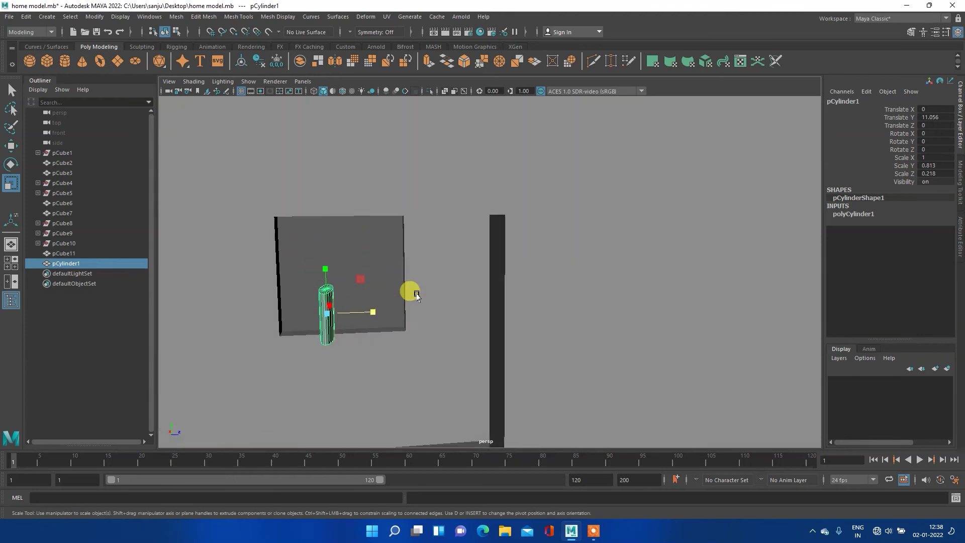
key("ctrl+z")
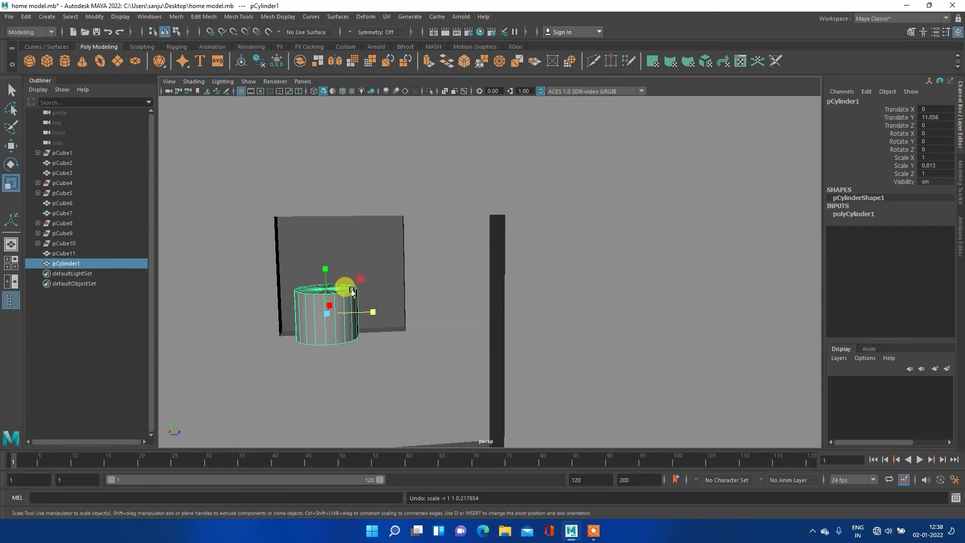
mouse_move(360, 298)
left_mouse_down()
mouse_move(366, 308)
mouse_move(352, 311)
left_mouse_up()
key("ctrl+z")
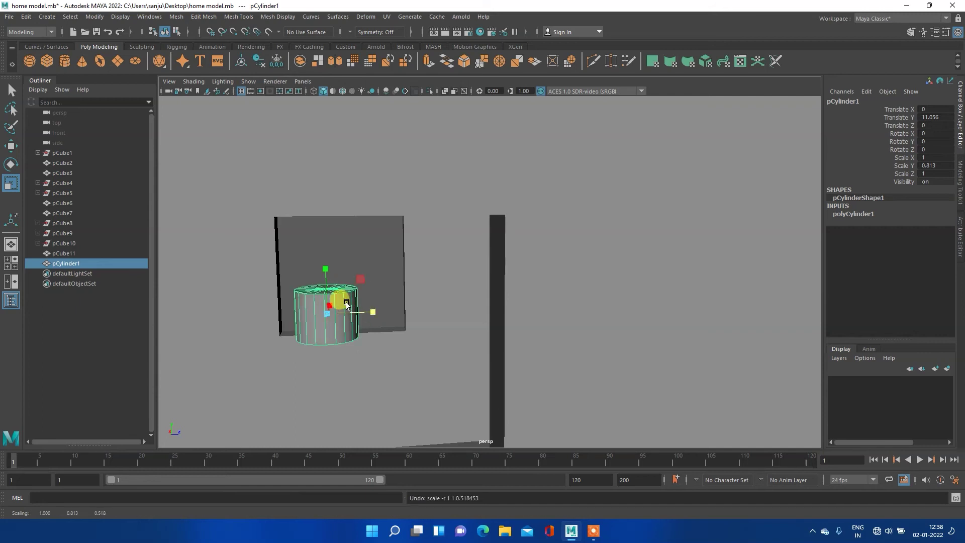
mouse_move(325, 268)
left_mouse_down("ctrl")
mouse_move(329, 300)
mouse_move(321, 269)
mouse_move(334, 154)
mouse_move(346, 150)
left_mouse_up("ctrl")
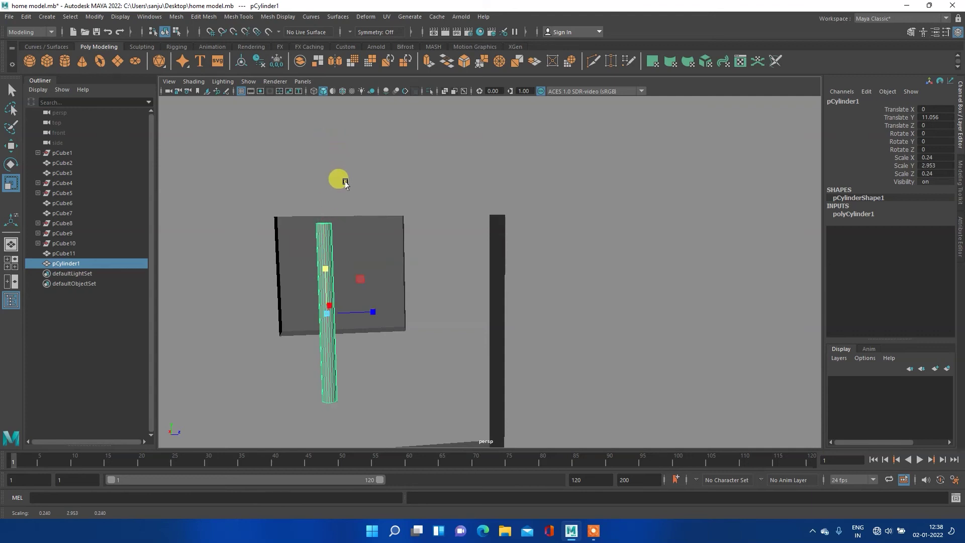
key("space")
key("space")
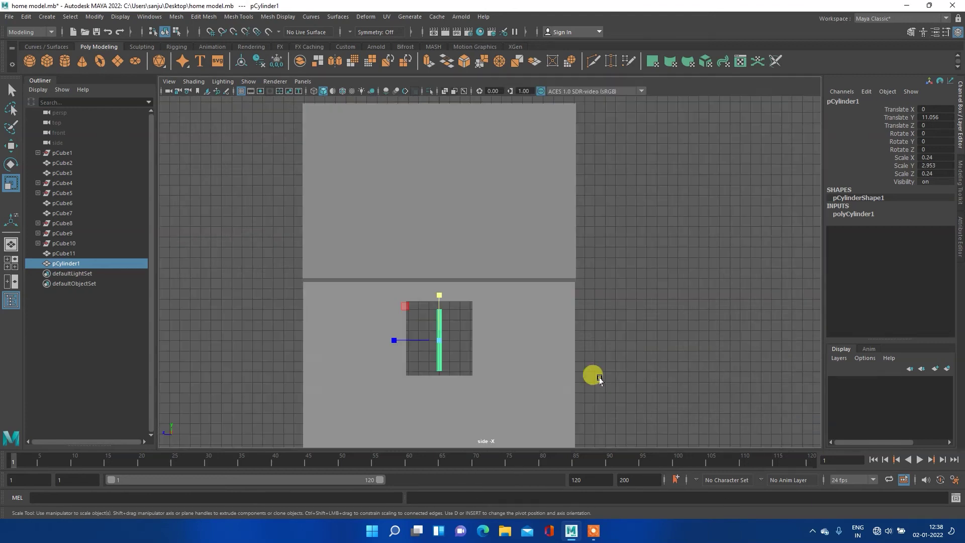
Lengthen the window bar vertically in side view and nudge it into place.
scroll(420, 269, "down", 1)
scroll(432, 287, "down", 1)
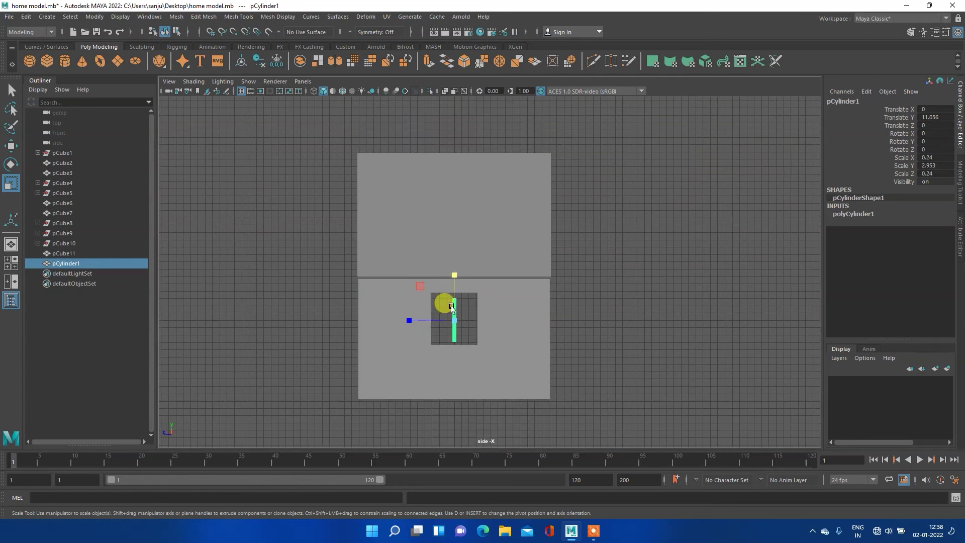
middle_click_drag(446, 315, 390, 261, "alt")
scroll(398, 260, "up", 2)
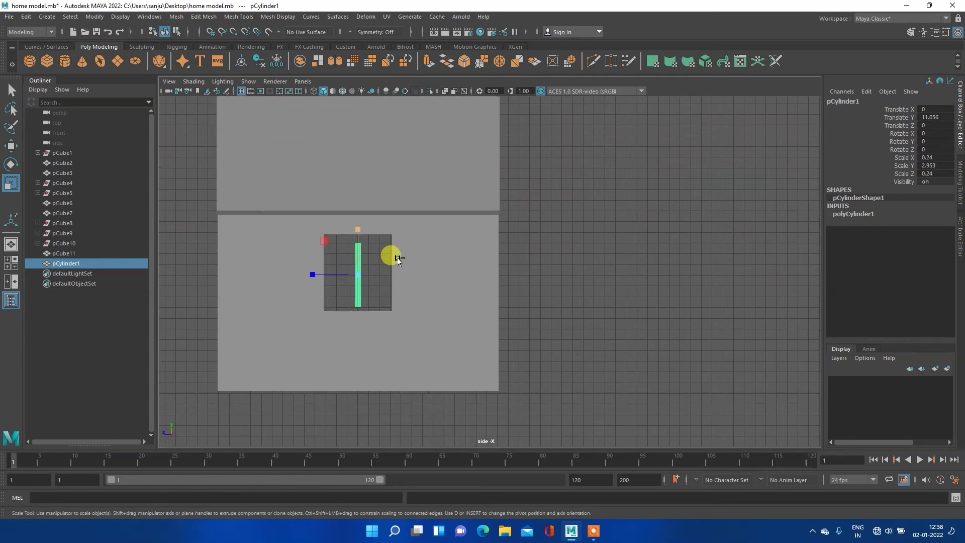
scroll(398, 259, "up", 1)
left_click_drag(326, 228, 329, 221)
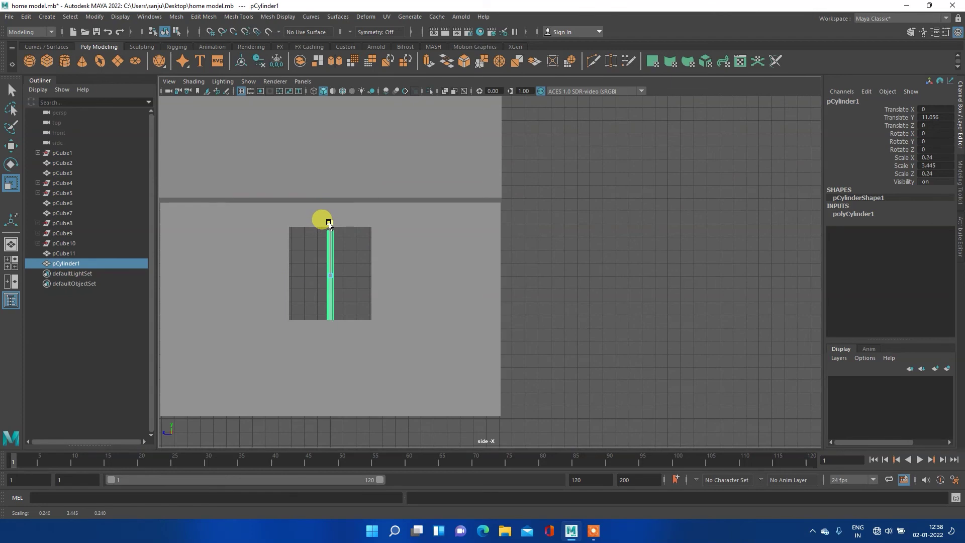
key("w")
left_click_drag(329, 223, 331, 226)
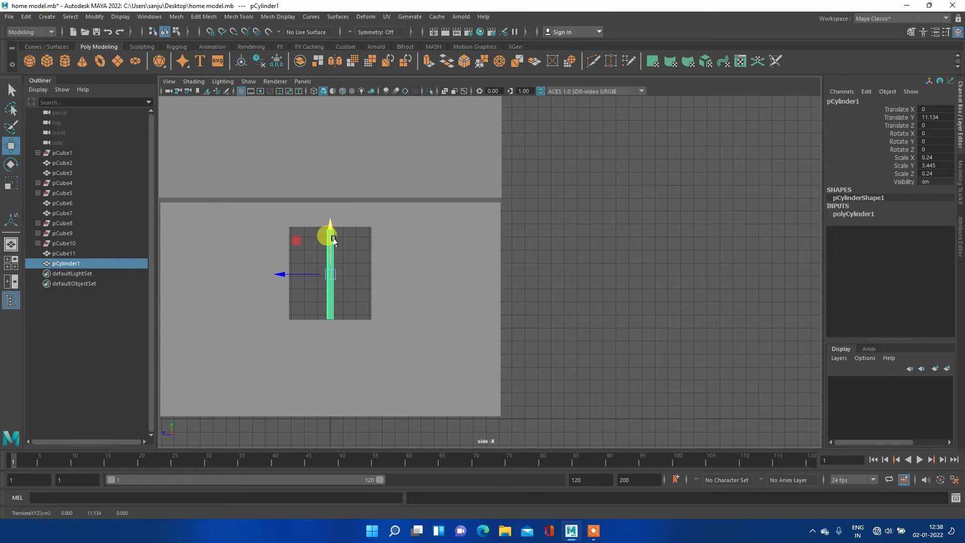
key("e")
key("r")
left_click_drag(330, 231, 331, 230)
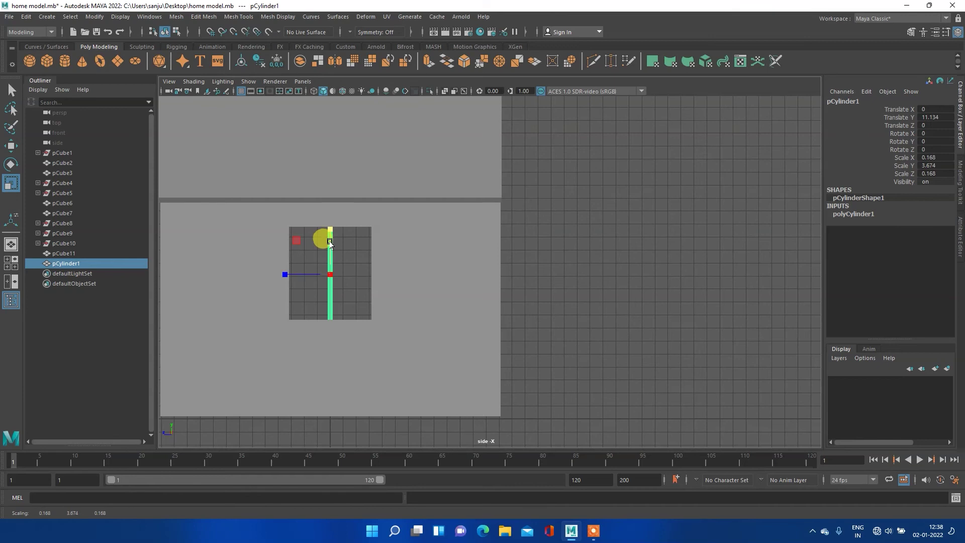
Thin the bar, slide it to the window's left edge, and duplicate it.
scroll(330, 243, "up", 2)
scroll(323, 258, "up", 1)
middle_click_drag(255, 260, 432, 254, "alt")
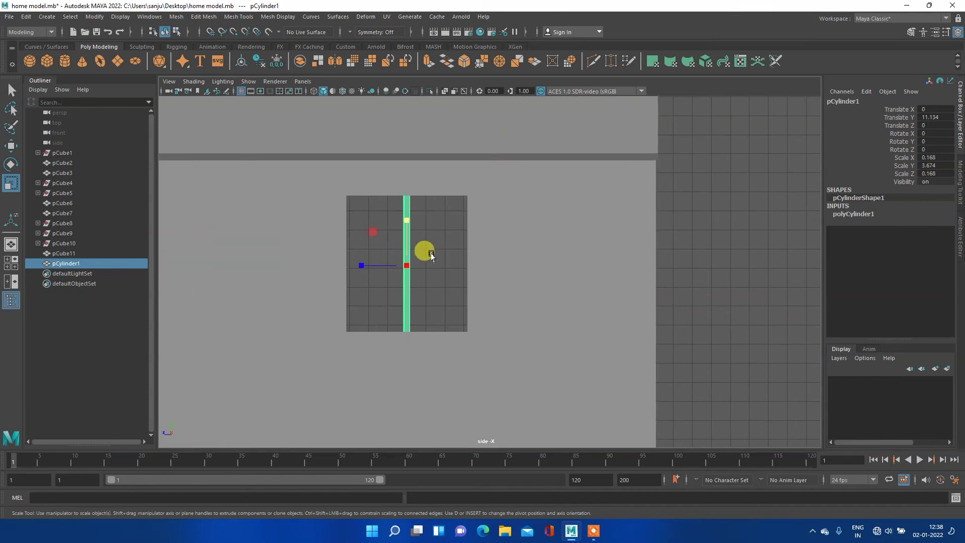
scroll(370, 231, "up", 1)
scroll(365, 232, "up", 1)
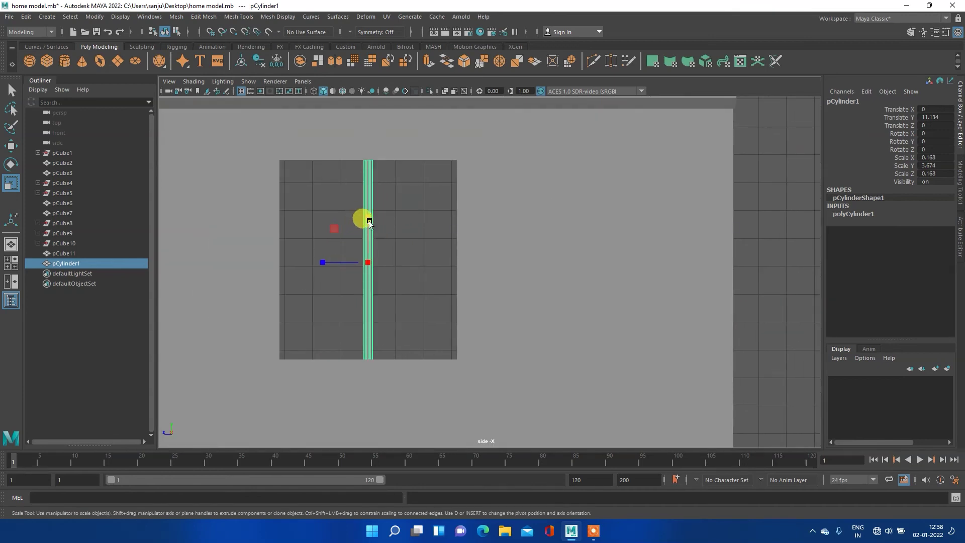
left_click_drag(366, 219, 364, 235)
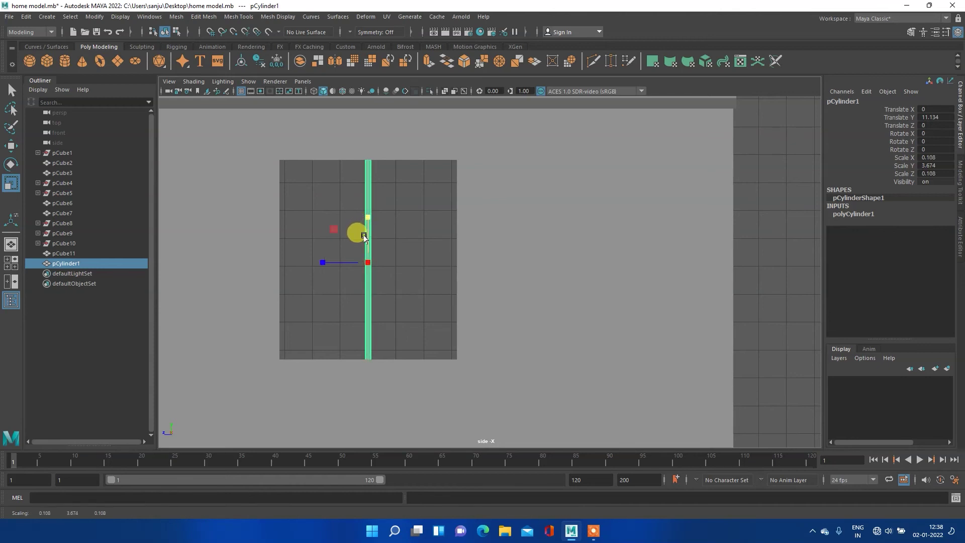
key("w")
mouse_move(328, 262)
left_mouse_down()
mouse_move(261, 248)
mouse_move(268, 261)
mouse_move(392, 266)
left_mouse_up()
key("ctrl+d")
key("ctrl+d")
key("ctrl+d")
key("ctrl+d")
key("ctrl+d")
key("ctrl+d")
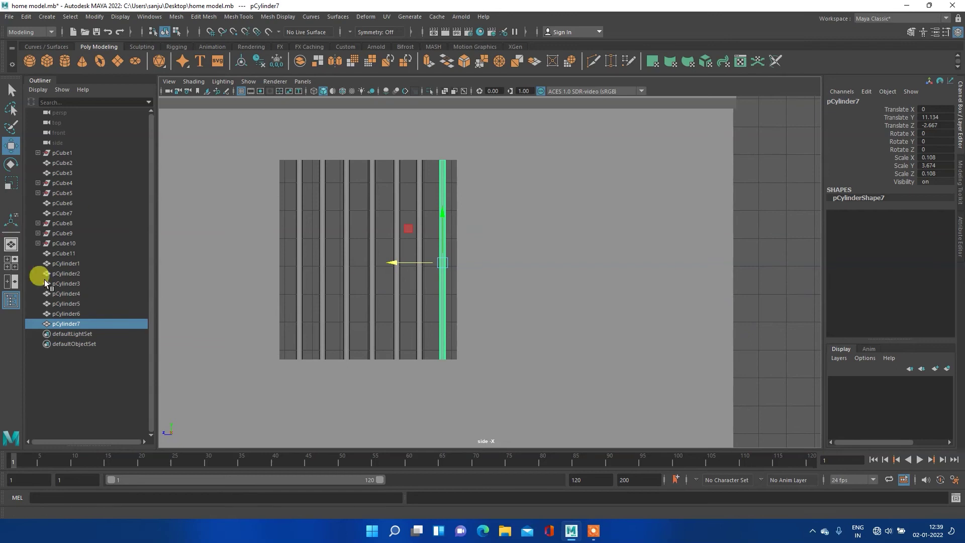
Select the seven bars pCylinder1 through pCylinder7 together in the Outliner.
left_click(68, 254)
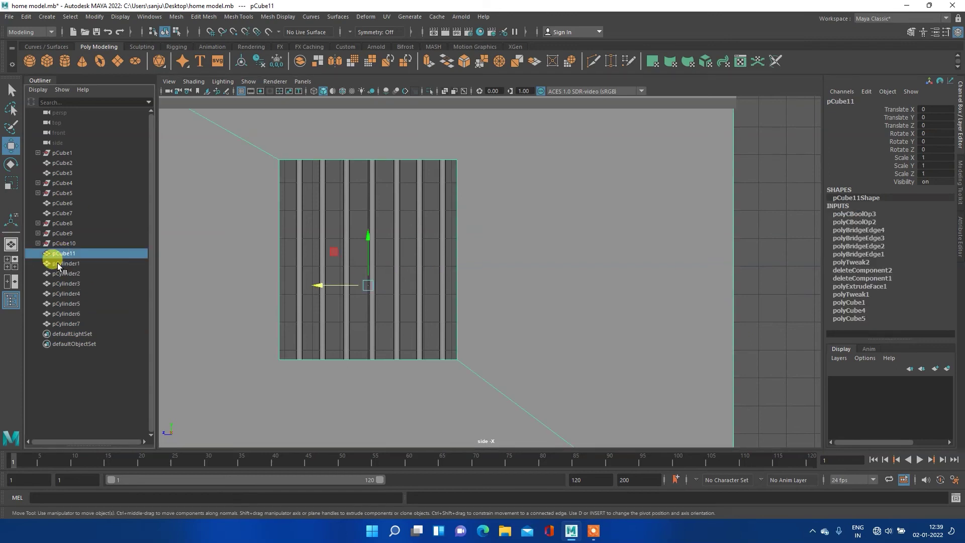
left_click(58, 263)
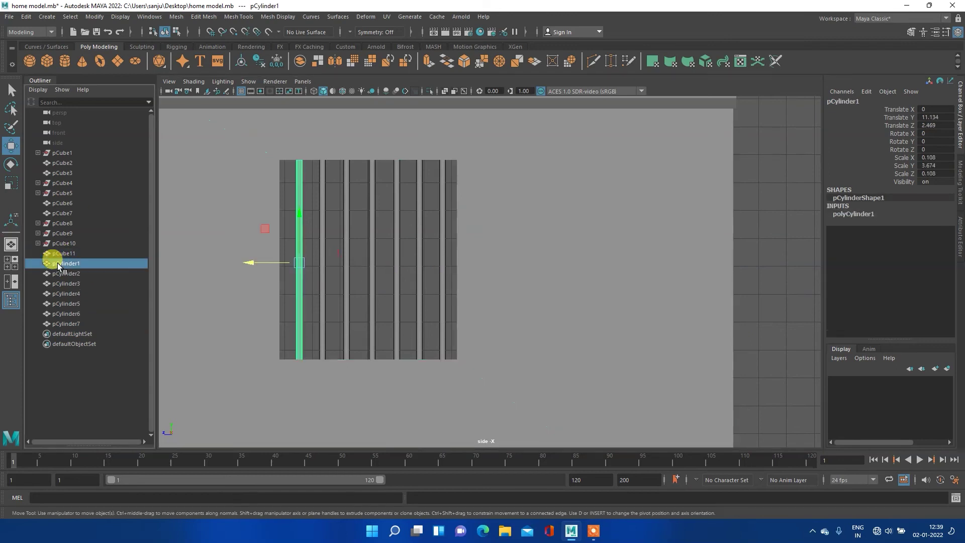
left_click(74, 324, "shift")
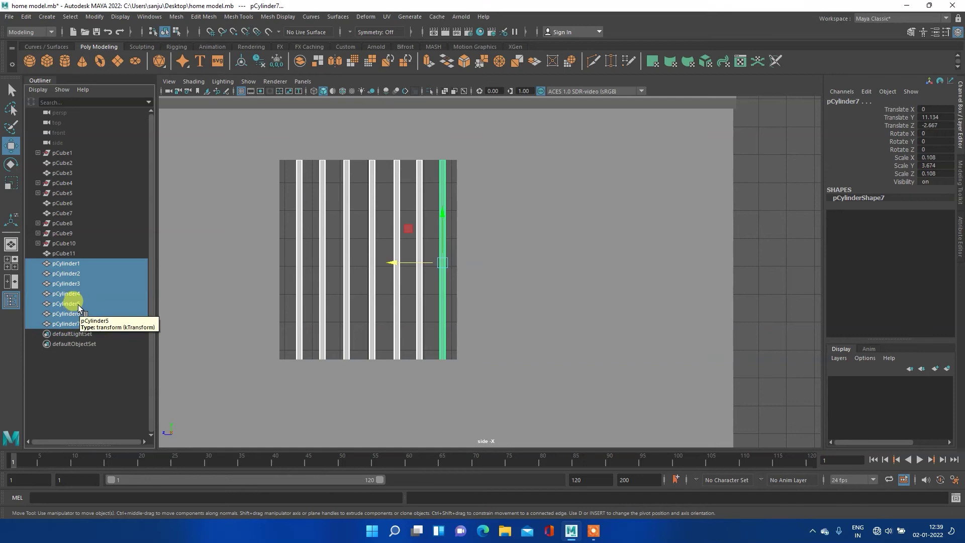
Duplicate the seven selected window bars with Ctrl+D.
left_click_drag(201, 321, 246, 319, "alt")
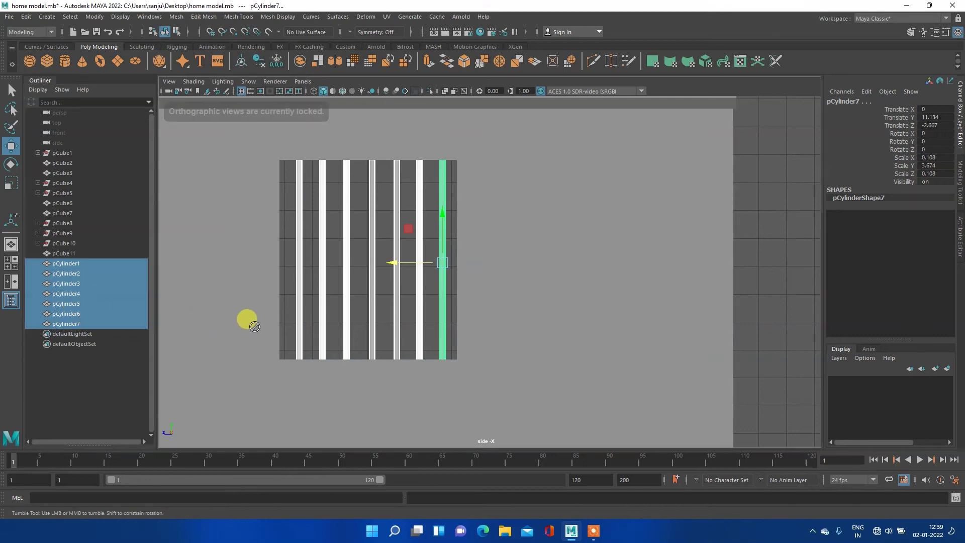
scroll(284, 326, "down", 3)
scroll(284, 326, "down", 2)
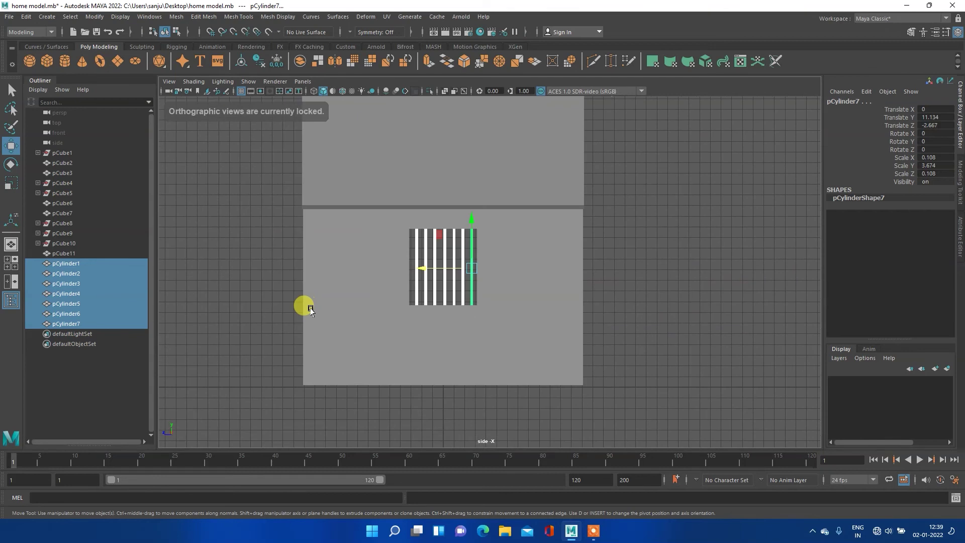
key("ctrl+d")
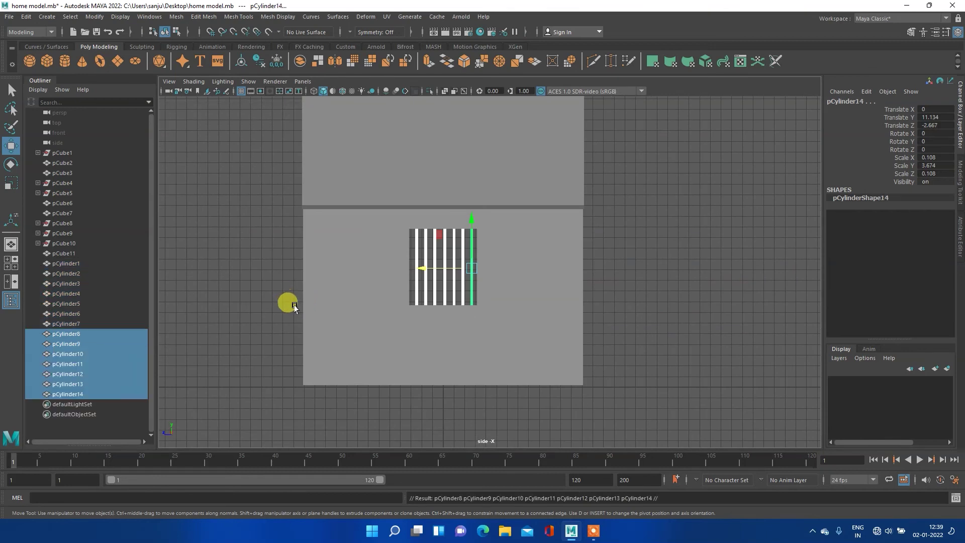
left_click_drag(262, 317, 355, 320, "alt")
Orbit the maximized perspective view around the house to inspect the duplicated bars.
key("space")
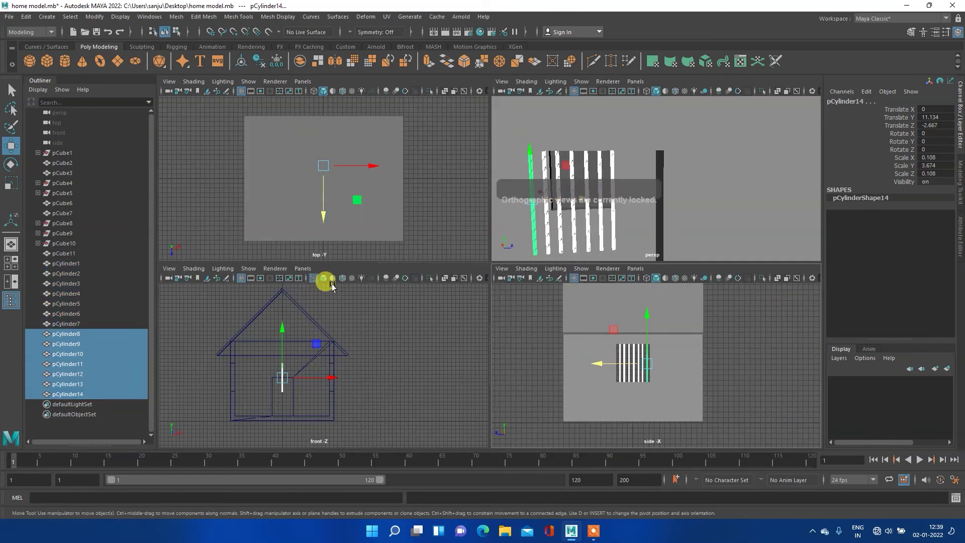
key("space")
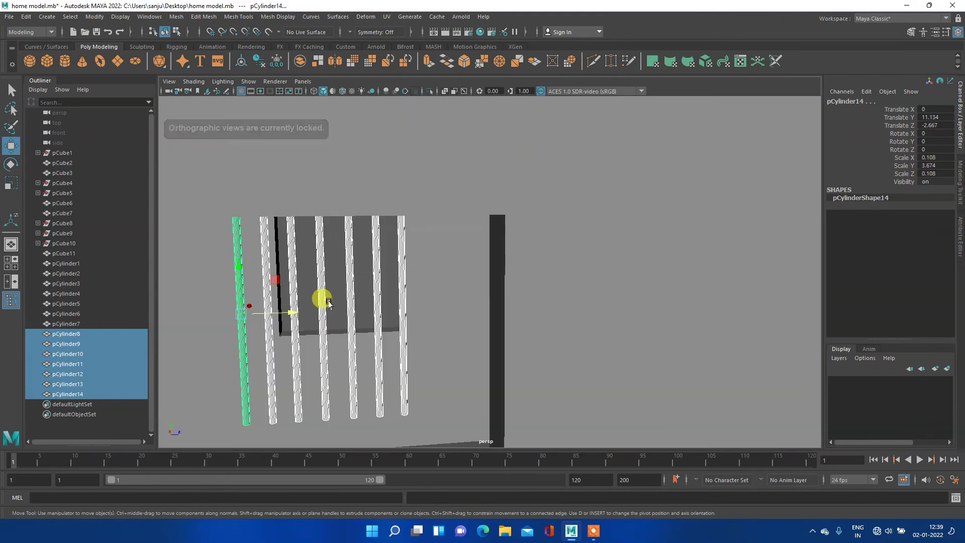
mouse_move(354, 275)
left_mouse_down("alt")
mouse_move(291, 269)
mouse_move(462, 295)
mouse_move(443, 291)
left_mouse_up("alt")
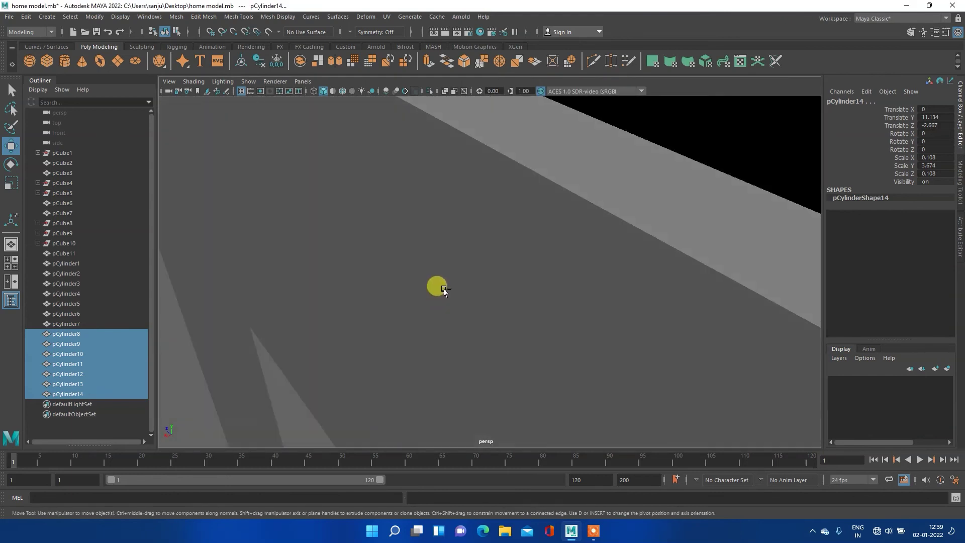
scroll(438, 284, "down", 5)
mouse_move(495, 339)
left_mouse_down("alt")
mouse_move(423, 308)
mouse_move(547, 287)
mouse_move(426, 295)
mouse_move(518, 302)
left_mouse_up("alt")
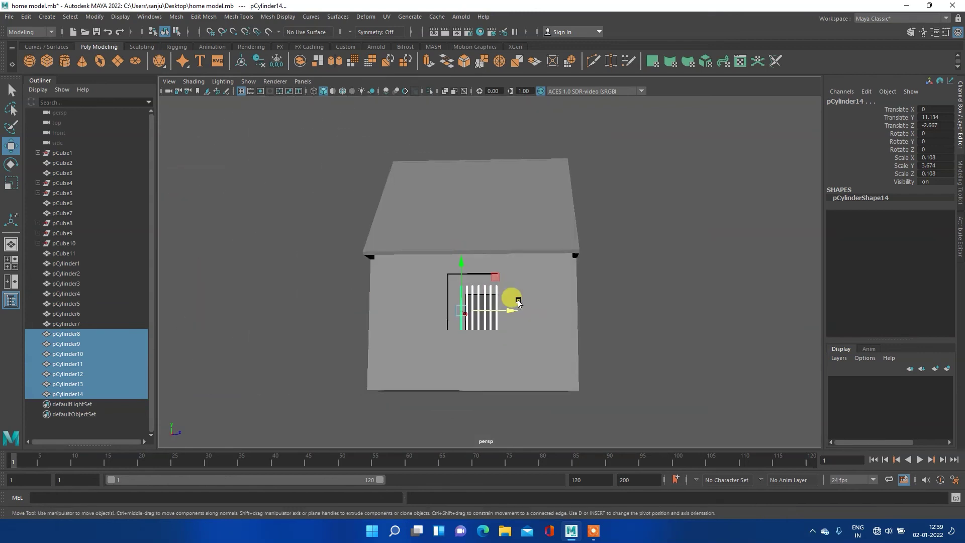
mouse_move(588, 297)
left_mouse_down("alt")
mouse_move(582, 302)
mouse_move(615, 300)
left_mouse_up("alt")
right_click_drag(615, 300, 463, 300, "alt")
mouse_move(463, 300)
left_mouse_down("alt")
mouse_move(503, 296)
mouse_move(409, 297)
mouse_move(504, 297)
left_mouse_up("alt")
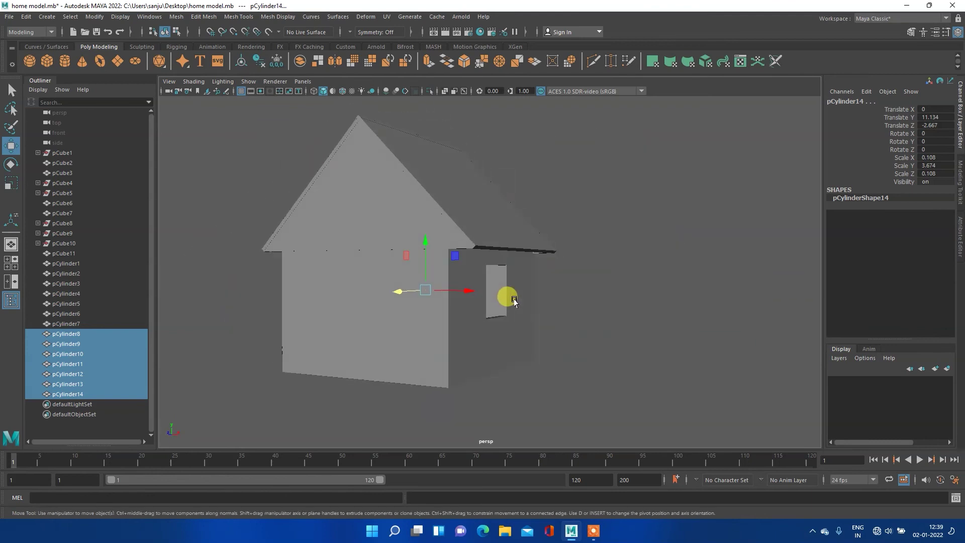
Undo the bar duplicate, leaving only pCylinder1–7, and return to four views.
key("ctrl+z")
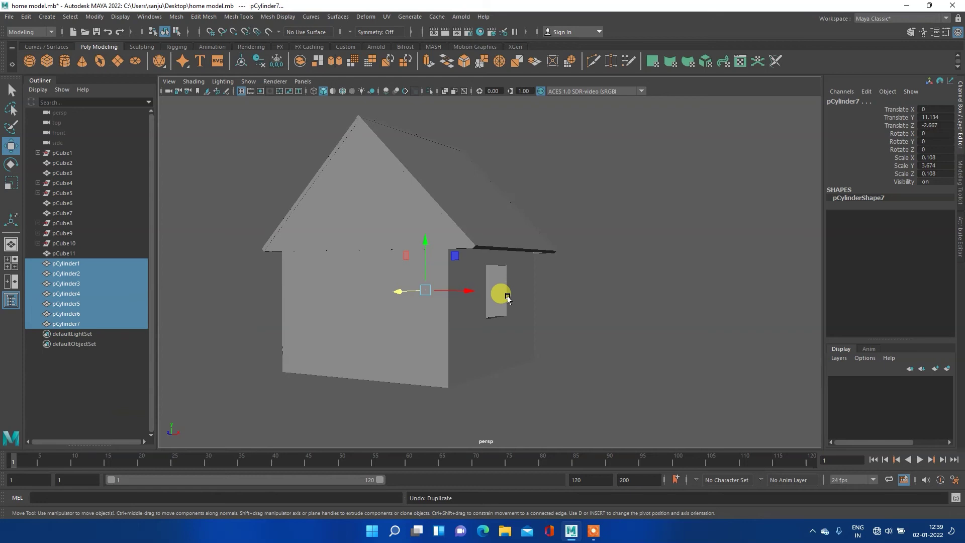
left_click_drag(364, 318, 427, 304, "alt")
key("space")
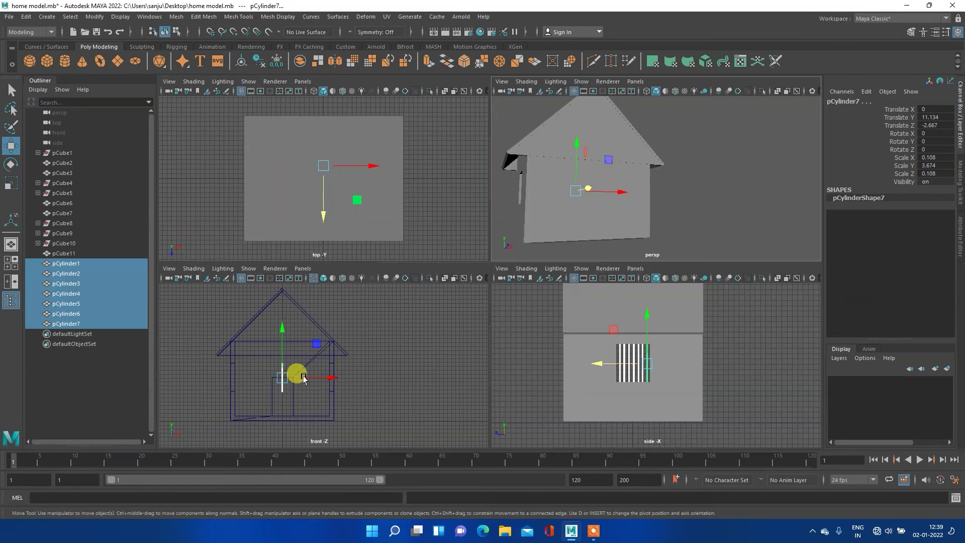
Move the seven bars along X into the right wall's window, nudging them left and up.
left_click_drag(307, 381, 379, 382)
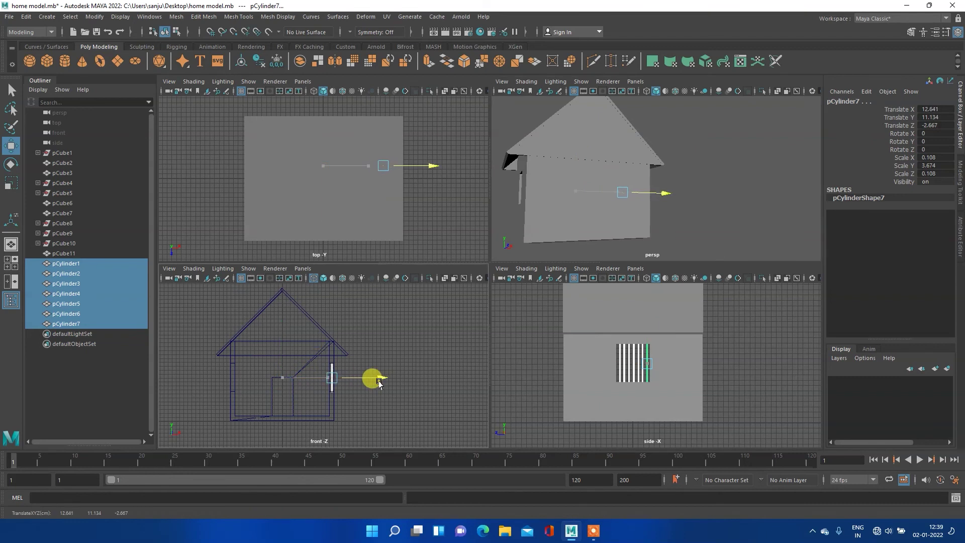
left_click_drag(378, 383, 380, 384)
key("Left")
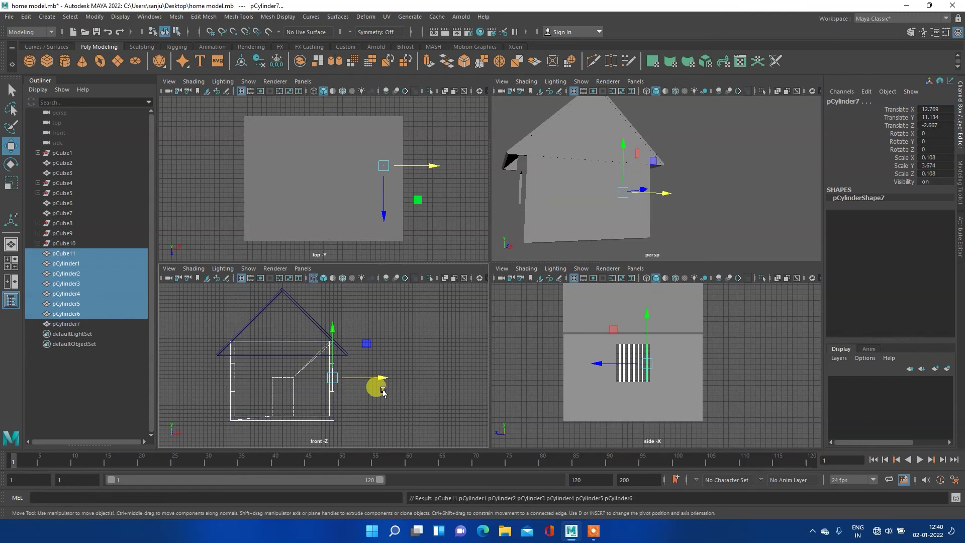
key("ctrl+z")
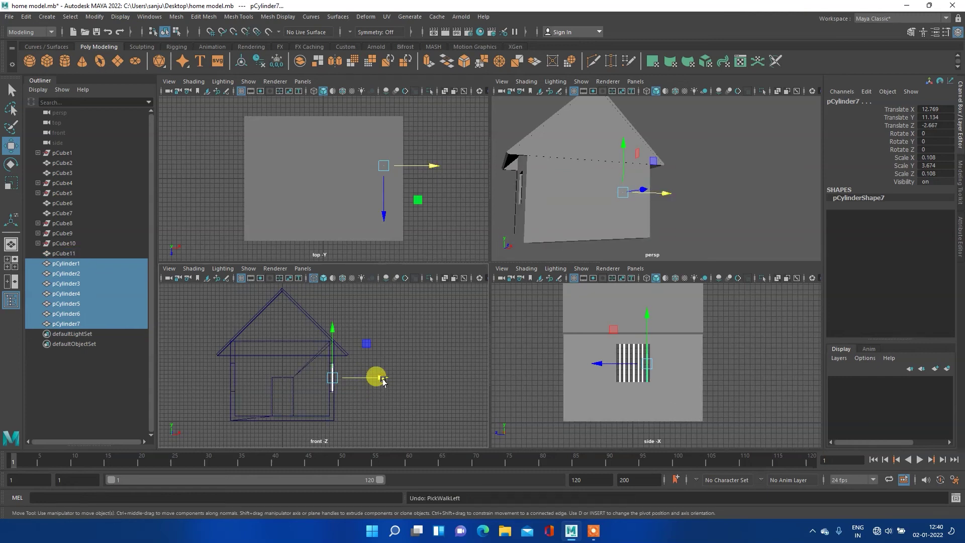
key("space")
scroll(523, 308, "up", 3)
scroll(597, 327, "up", 2)
left_click_drag(568, 330, 569, 323)
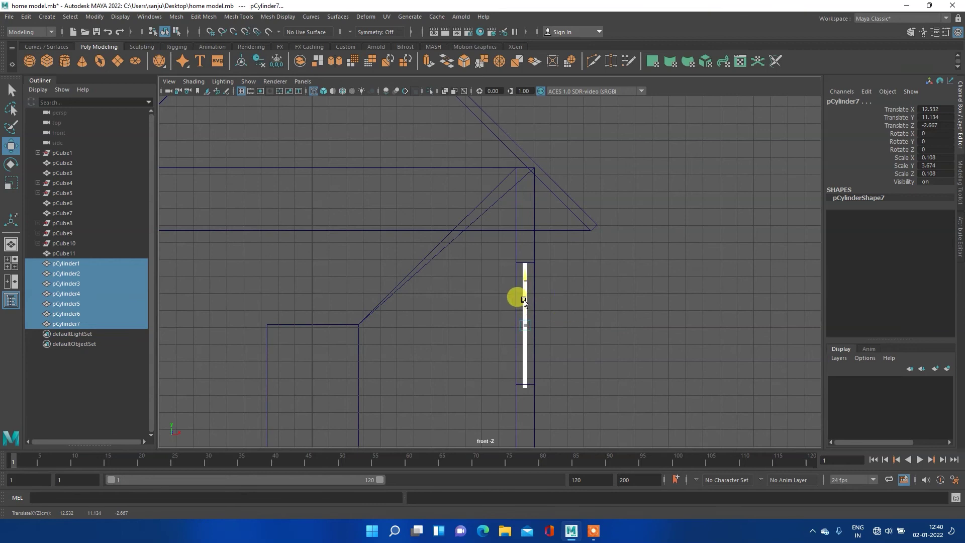
left_click_drag(524, 298, 542, 300)
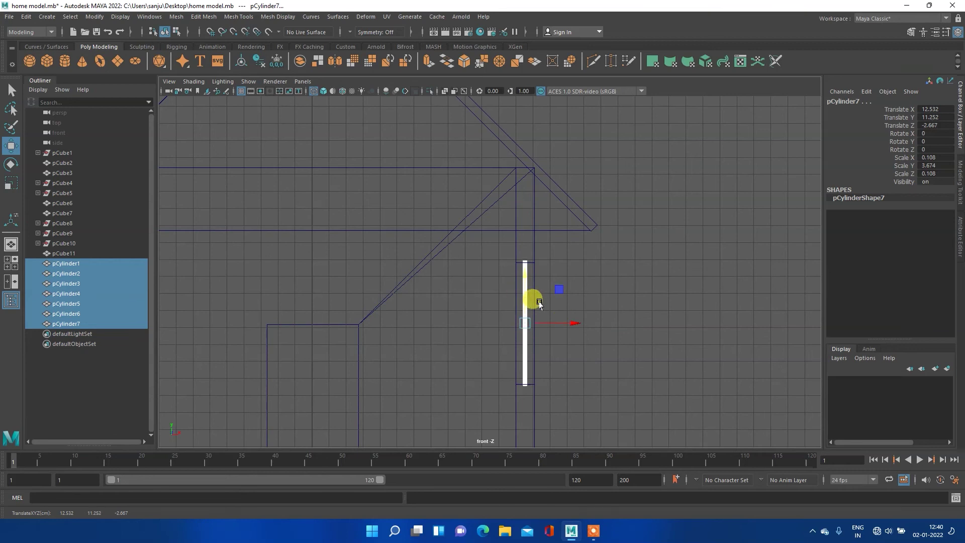
Duplicate the bars and move the copy to the left wall at Translate X -12.538.
scroll(543, 305, "down", 3)
scroll(543, 306, "down", 3)
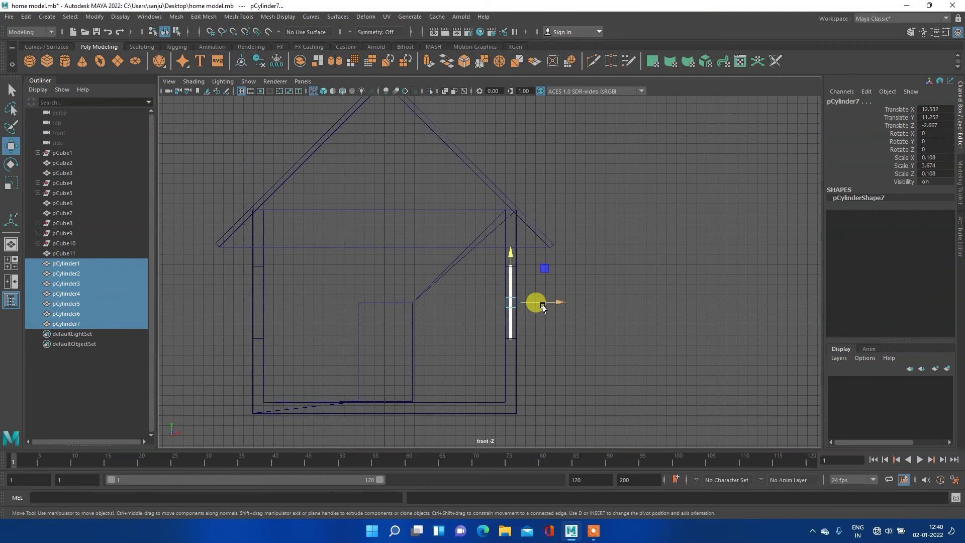
key("ctrl+d")
left_click_drag(540, 298, 333, 296)
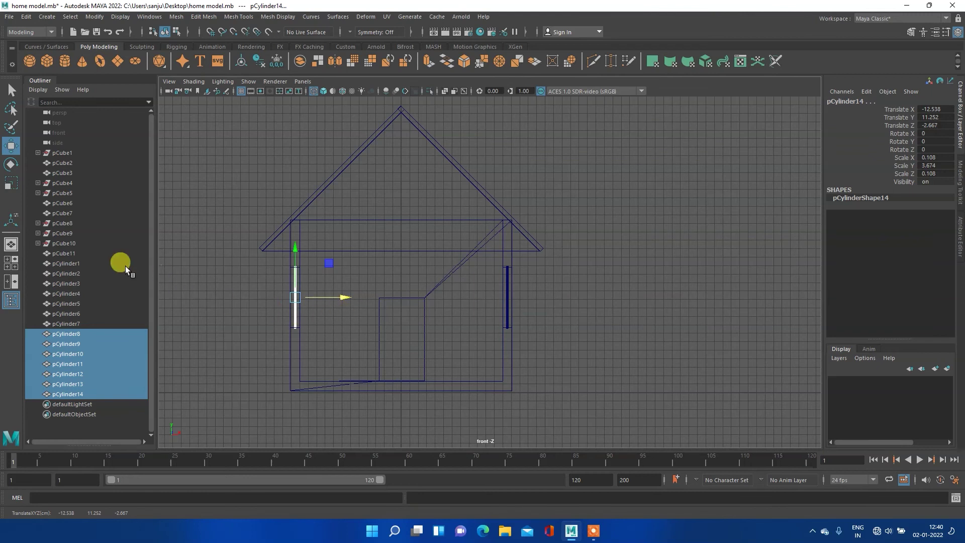
Select pCylinder1 through pCylinder14 in the Outliner and group them as group1.
left_click(79, 262)
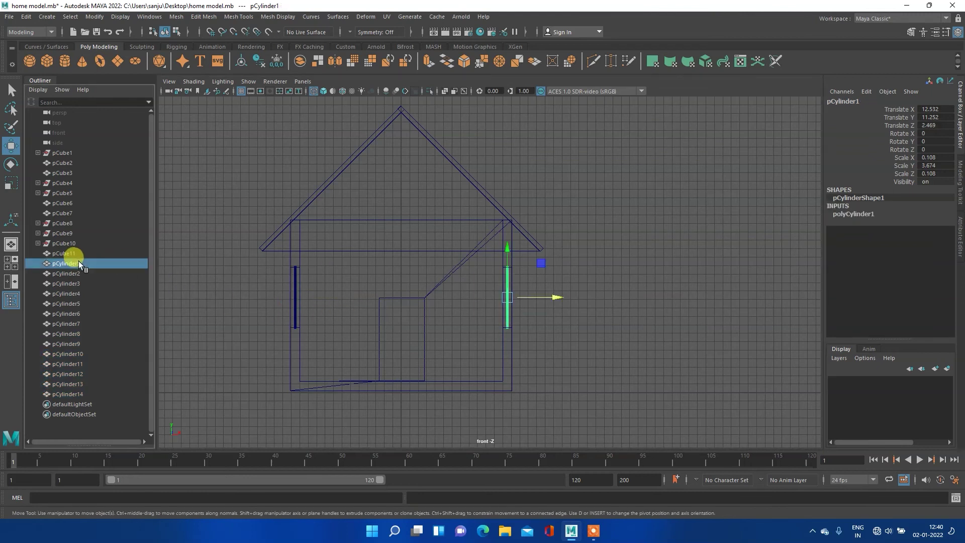
left_click(70, 393, "shift")
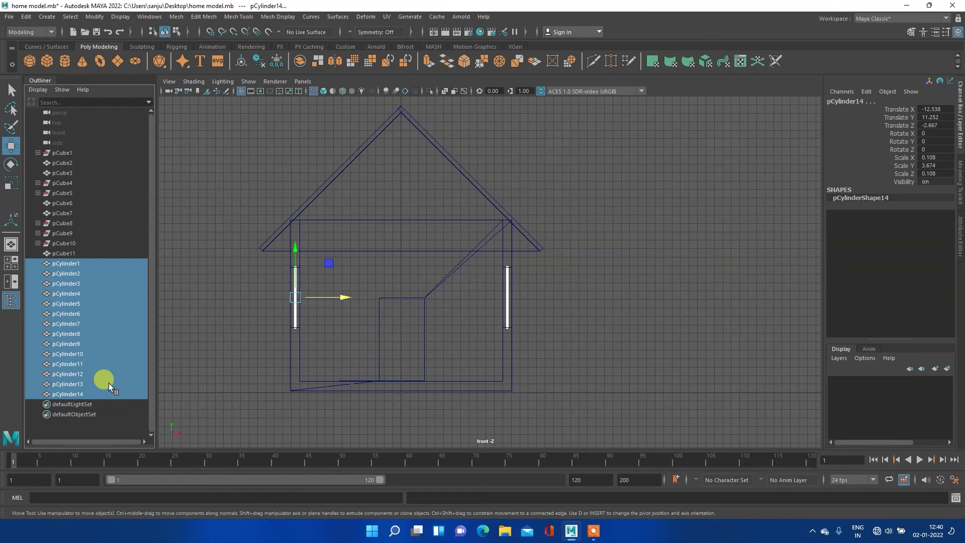
key("ctrl+g")
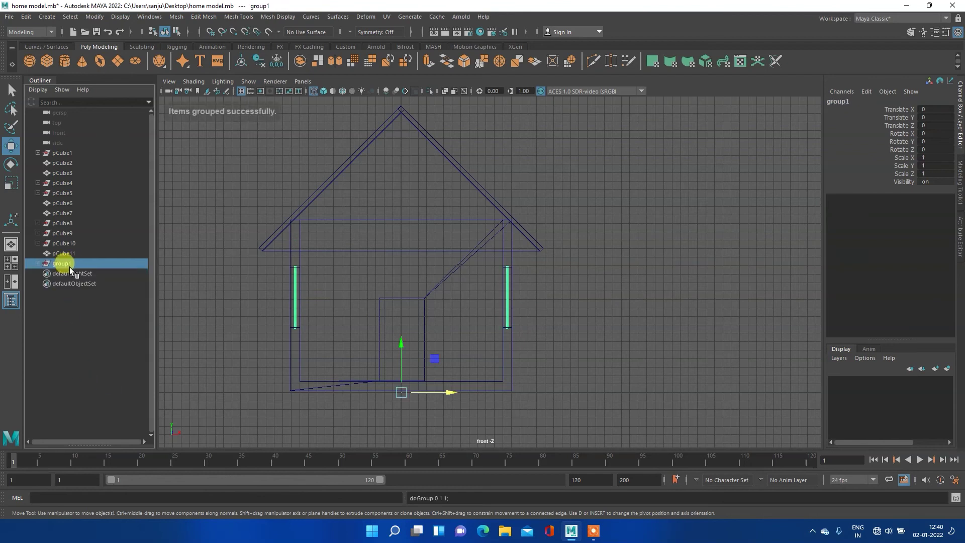
Orbit the perspective view around the house to check the bars on both walls.
key("space")
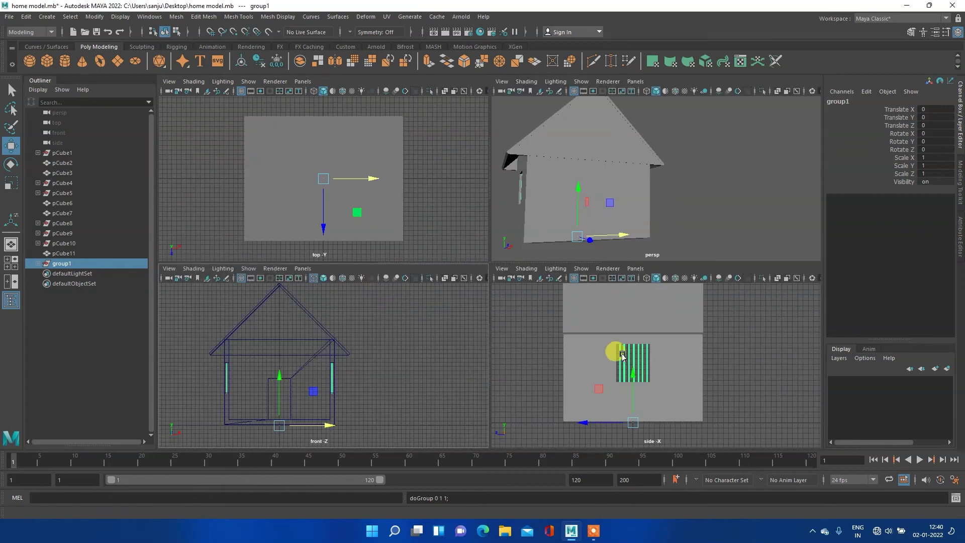
key("space")
key("space")
key("space")
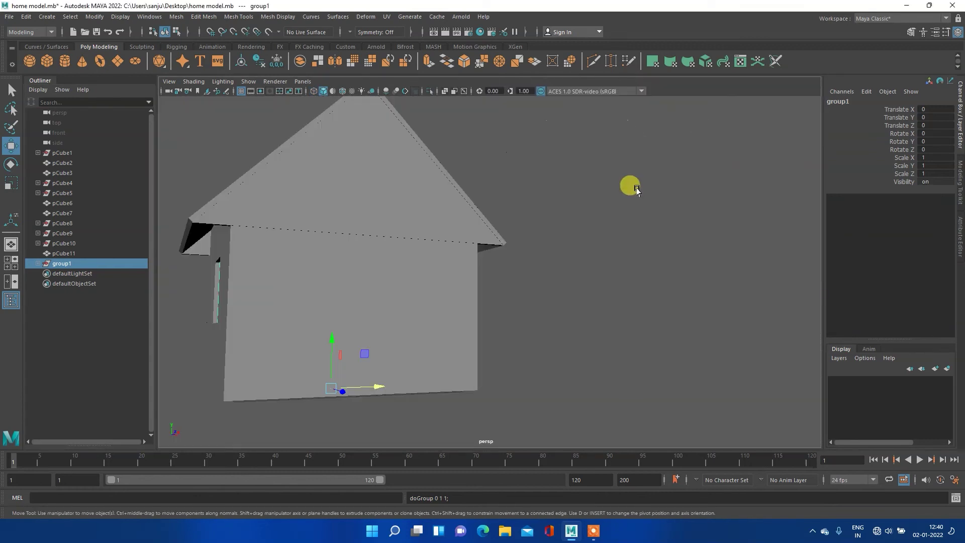
left_click(620, 271)
mouse_move(661, 291)
left_mouse_down("alt")
mouse_move(573, 314)
mouse_move(528, 308)
mouse_move(681, 287)
mouse_move(663, 273)
mouse_move(612, 266)
mouse_move(666, 263)
mouse_move(640, 274)
left_mouse_up("alt")
mouse_move(640, 274)
right_mouse_down("alt")
mouse_move(718, 274)
mouse_move(569, 275)
right_mouse_up("alt")
mouse_move(570, 275)
left_mouse_down("alt")
mouse_move(681, 277)
mouse_move(333, 292)
mouse_move(452, 282)
mouse_move(758, 289)
mouse_move(679, 304)
mouse_move(663, 259)
mouse_move(608, 293)
left_mouse_up("alt")
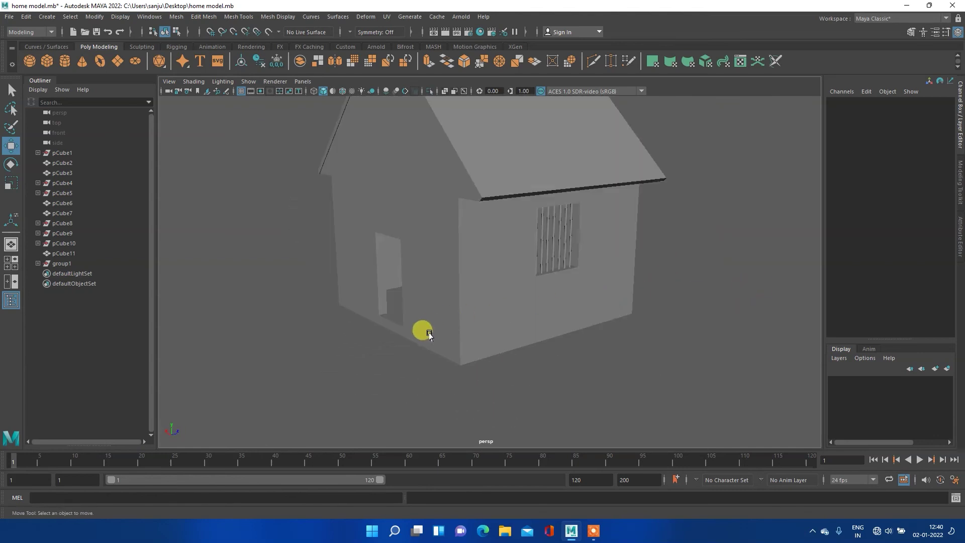
right_click_drag(387, 338, 513, 278, "alt")
Create a new polygon cube, pCube12, and move it along Z toward the front door.
left_click(42, 60)
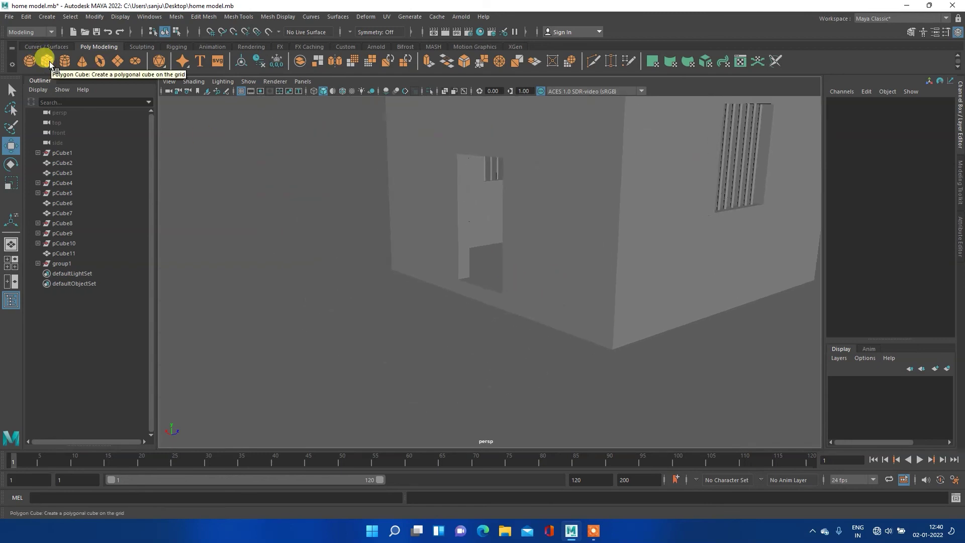
left_click(49, 61)
mouse_move(625, 270)
left_mouse_down()
mouse_move(500, 286)
mouse_move(510, 290)
left_mouse_up()
In the front view, raise the cube below the door sill and stretch it to Scale Y 3.833.
key("space")
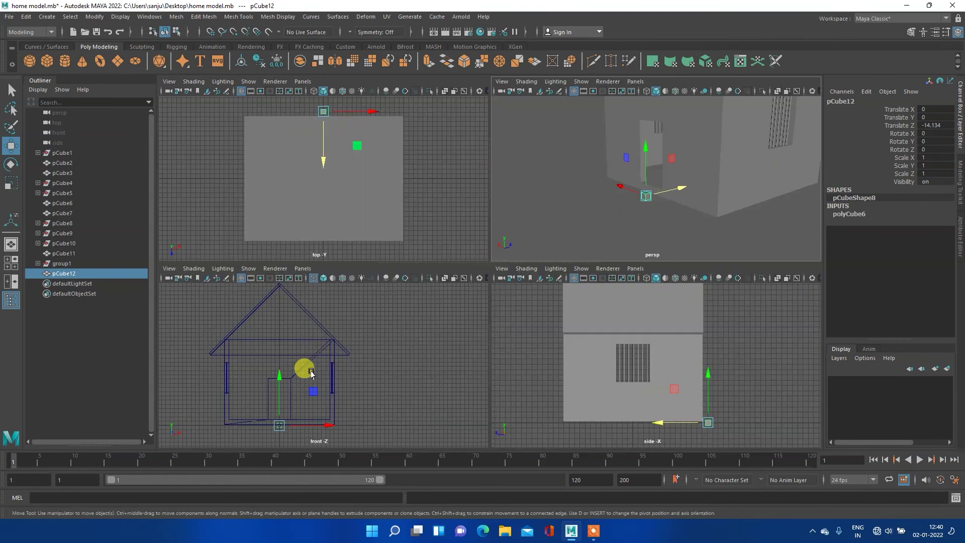
key("space")
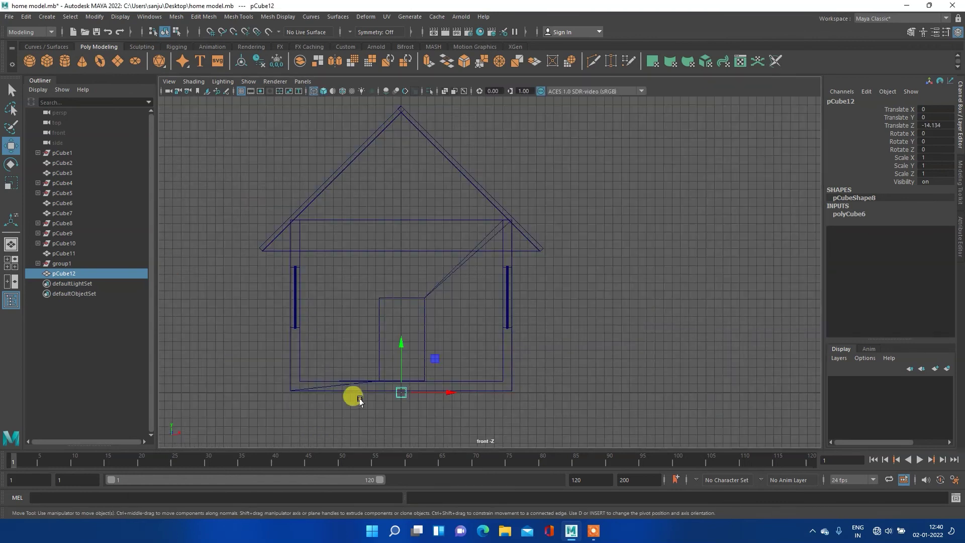
middle_click_drag(391, 387, 438, 278, "alt")
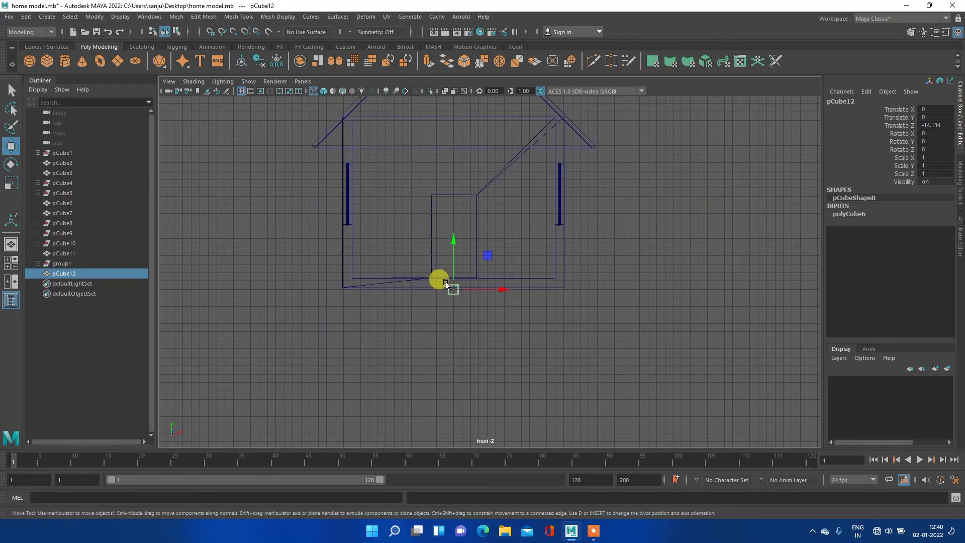
scroll(460, 309, "up", 3)
scroll(462, 311, "up", 1)
mouse_move(397, 265)
left_mouse_down()
mouse_move(405, 257)
mouse_move(391, 308)
mouse_move(410, 190)
left_mouse_up()
key("e")
key("r")
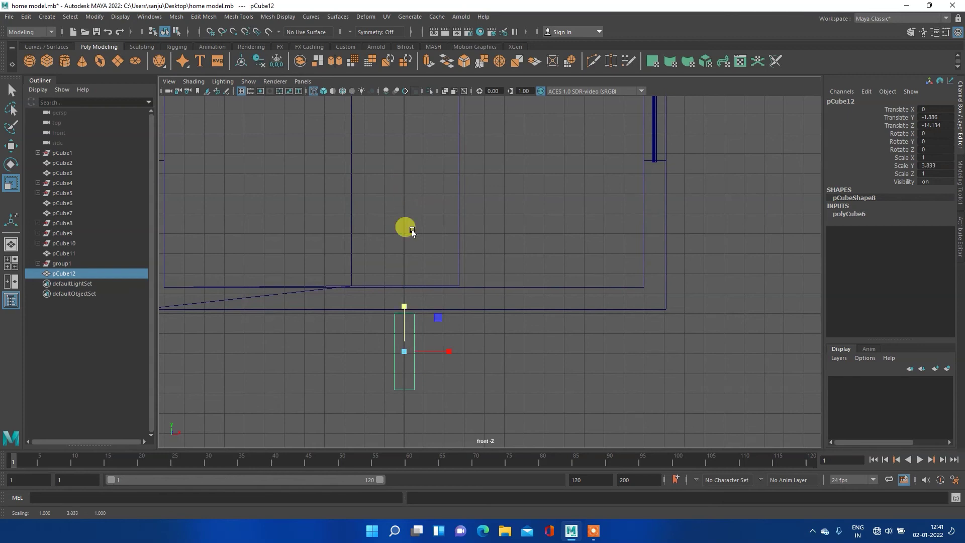
Raise the block and widen it to the door's width, Scale X 5.344, centred under the door.
key("w")
left_click_drag(400, 300, 408, 271)
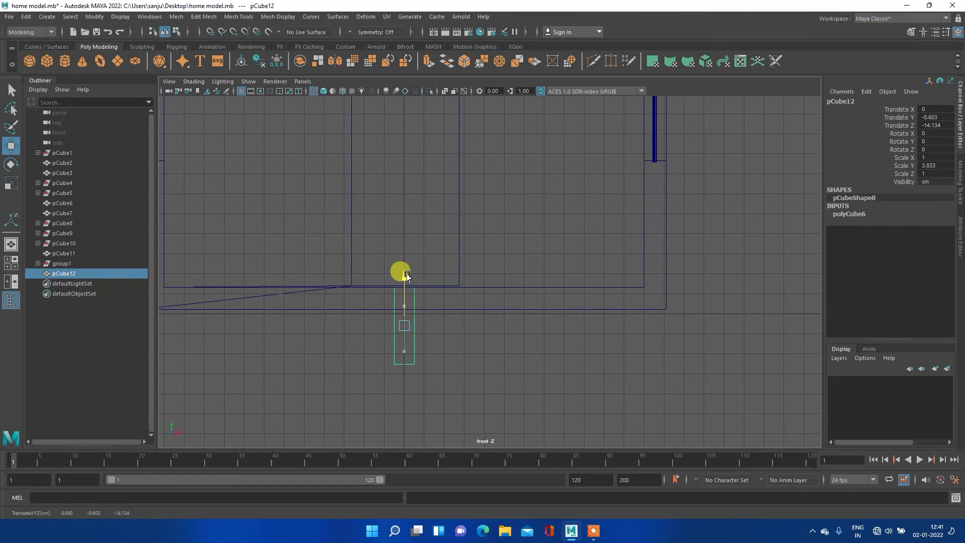
left_click_drag(406, 275, 406, 275)
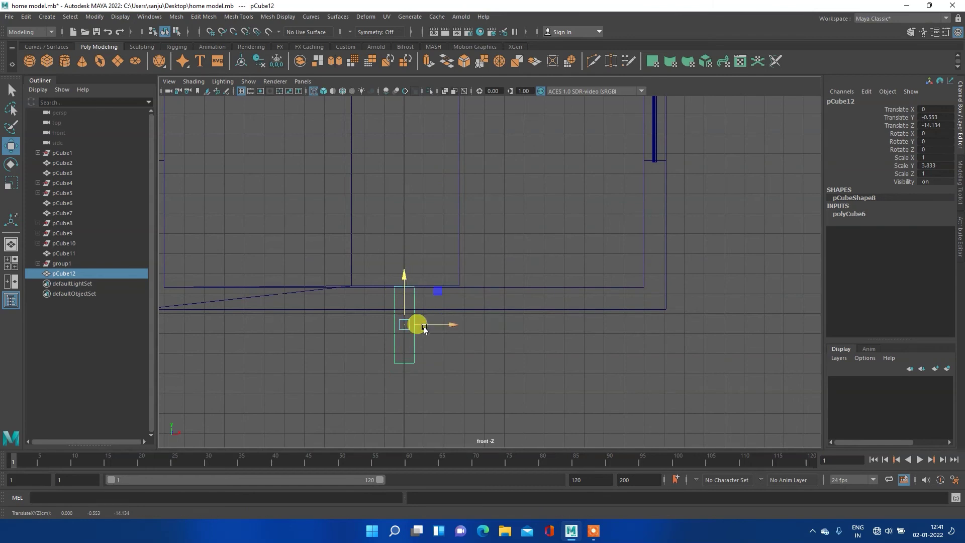
key("e")
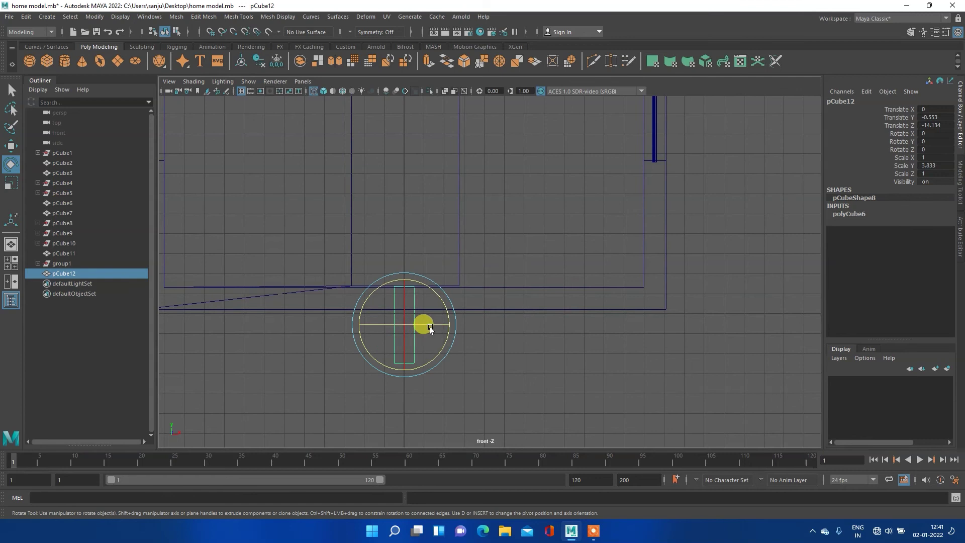
key("r")
left_click_drag(448, 327, 645, 346)
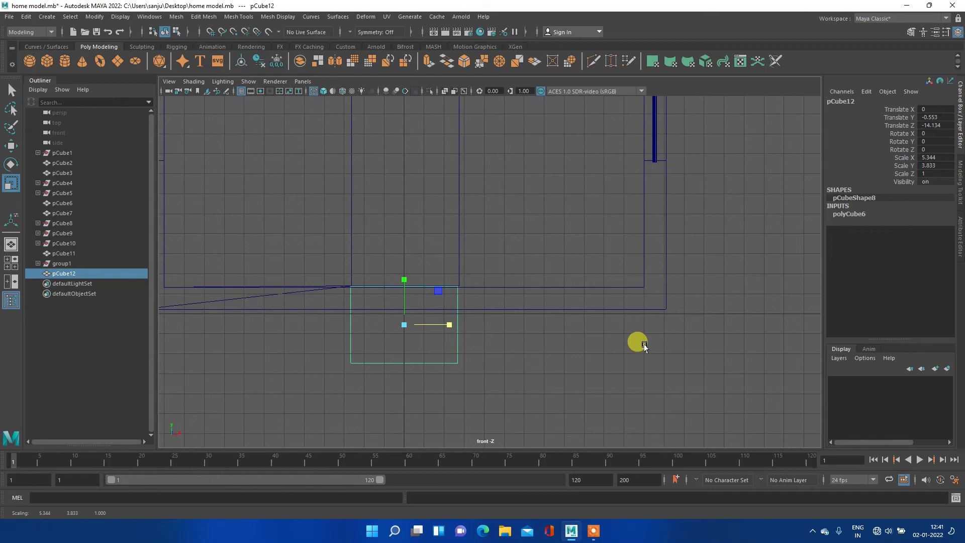
key("w")
left_click_drag(445, 324, 448, 324)
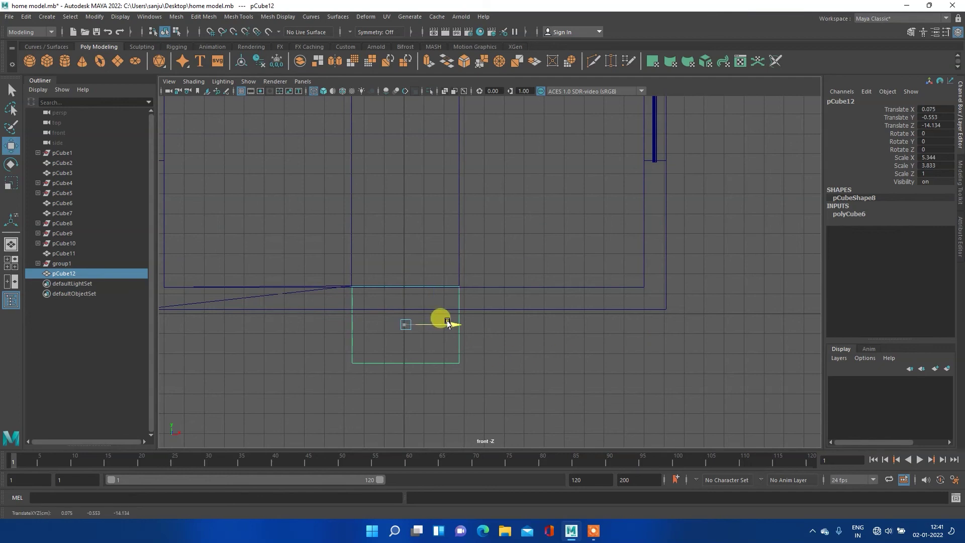
In the side view, move the block back against the front wall at Translate Z -13.57.
key("space")
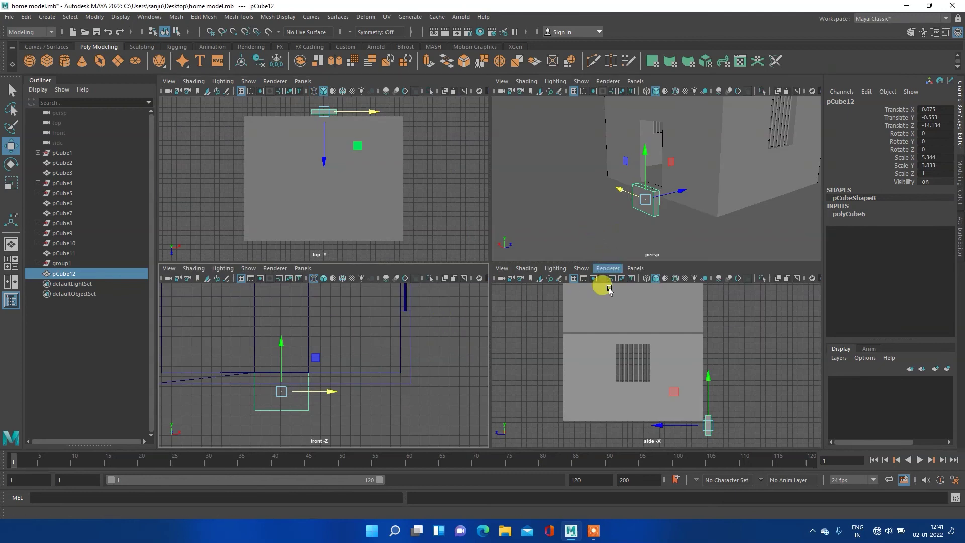
key("space")
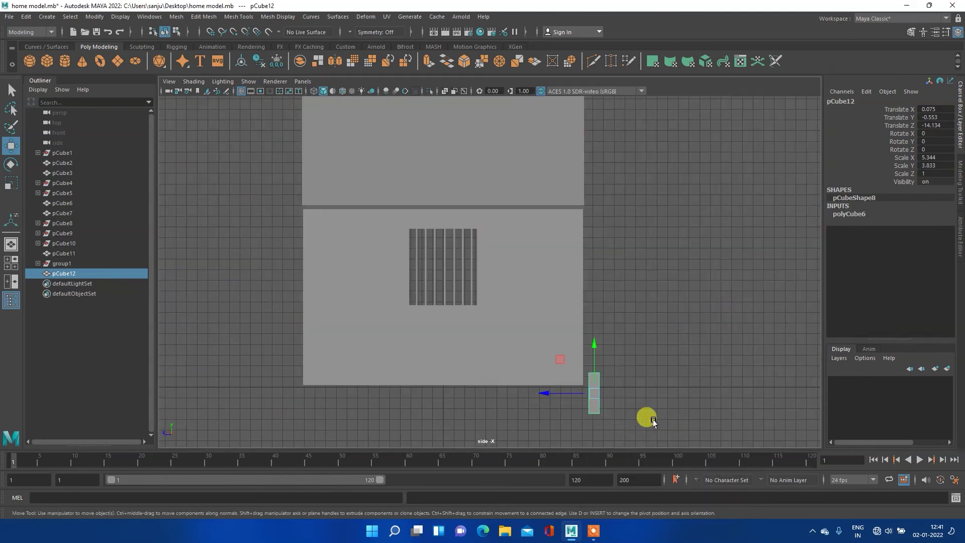
left_click(547, 393)
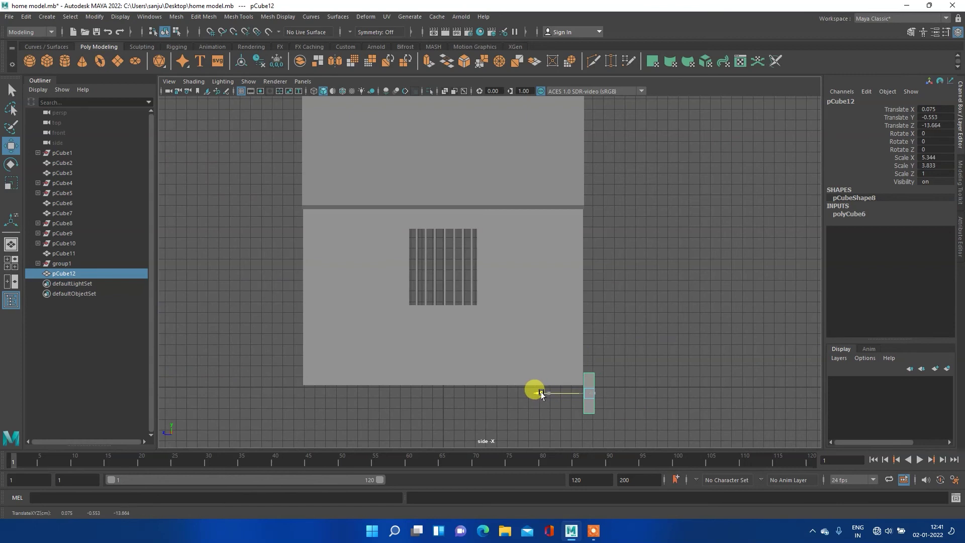
key("space")
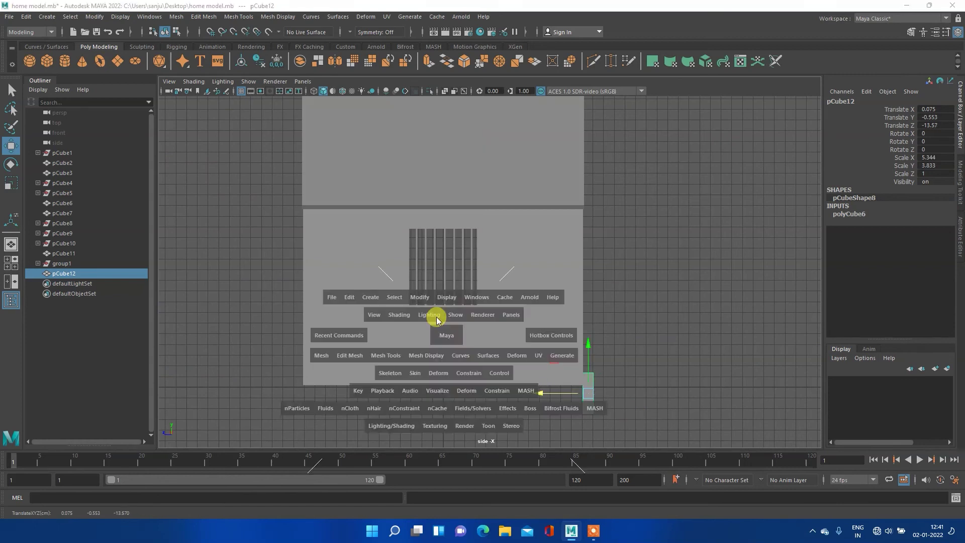
key("space")
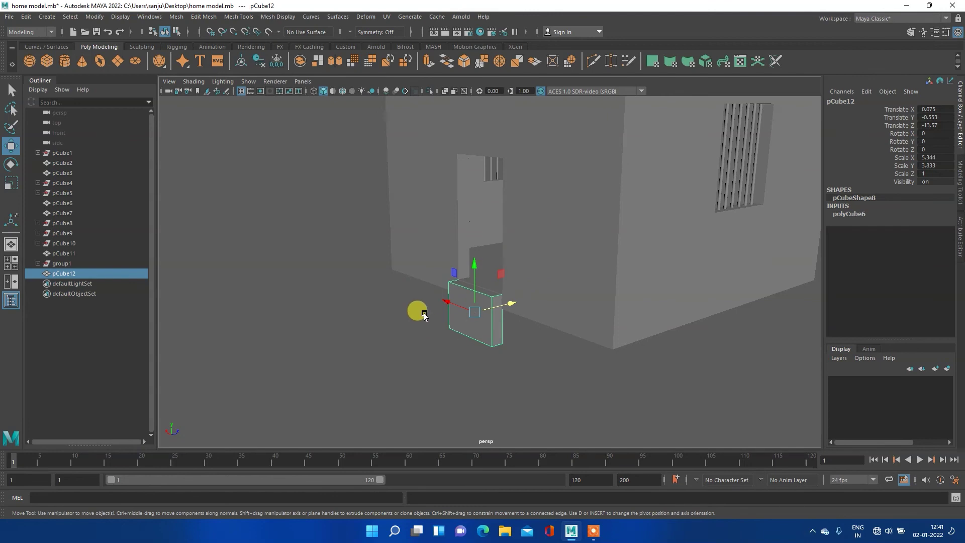
Put pCube12 in object mode, insert two trial edge loops across it, then undo them.
mouse_move(408, 297)
left_mouse_down("alt")
mouse_move(502, 329)
mouse_move(457, 284)
left_mouse_up("alt")
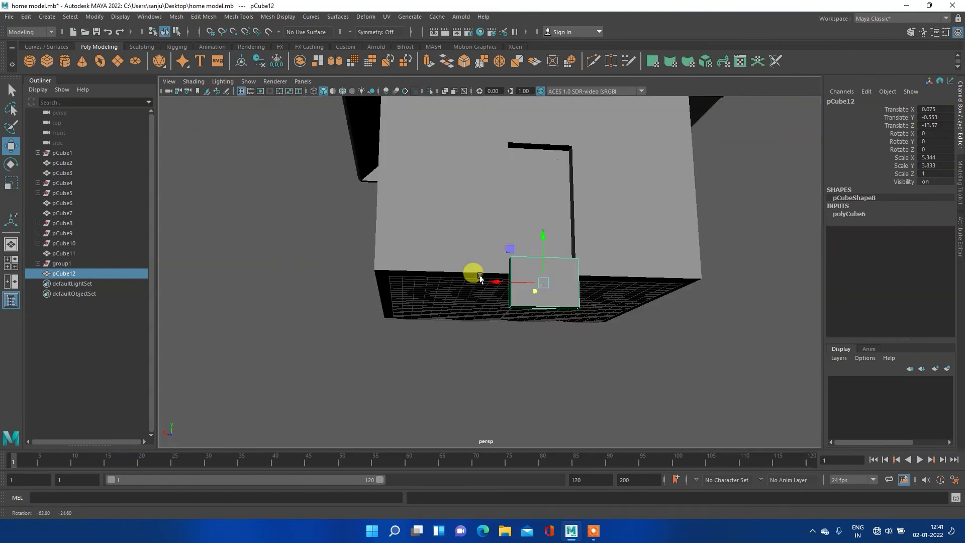
right_click(546, 290)
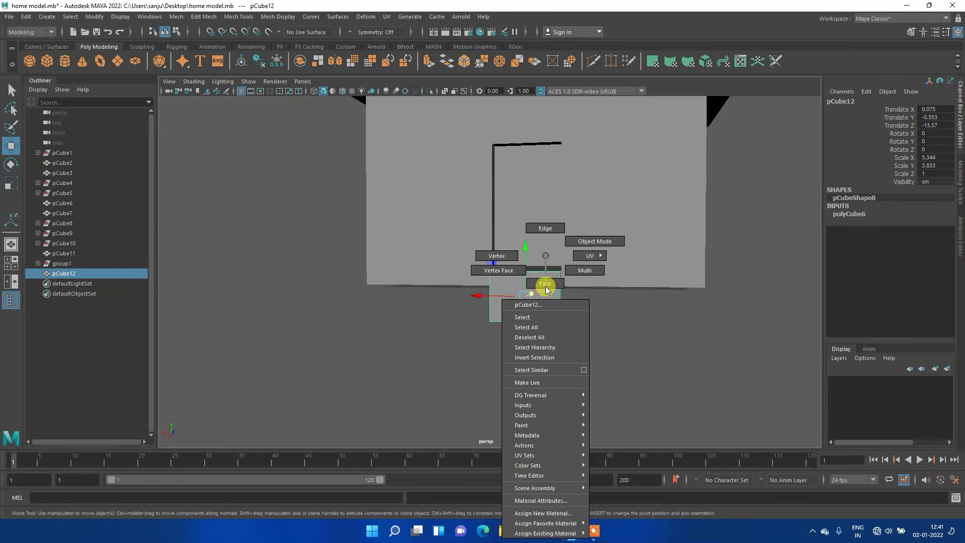
left_click(583, 242)
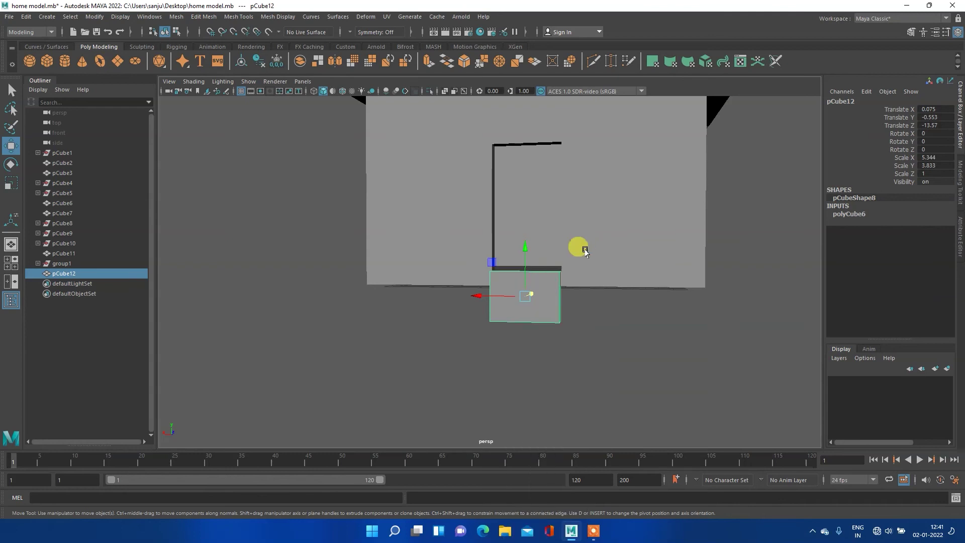
right_click(543, 291, "shift")
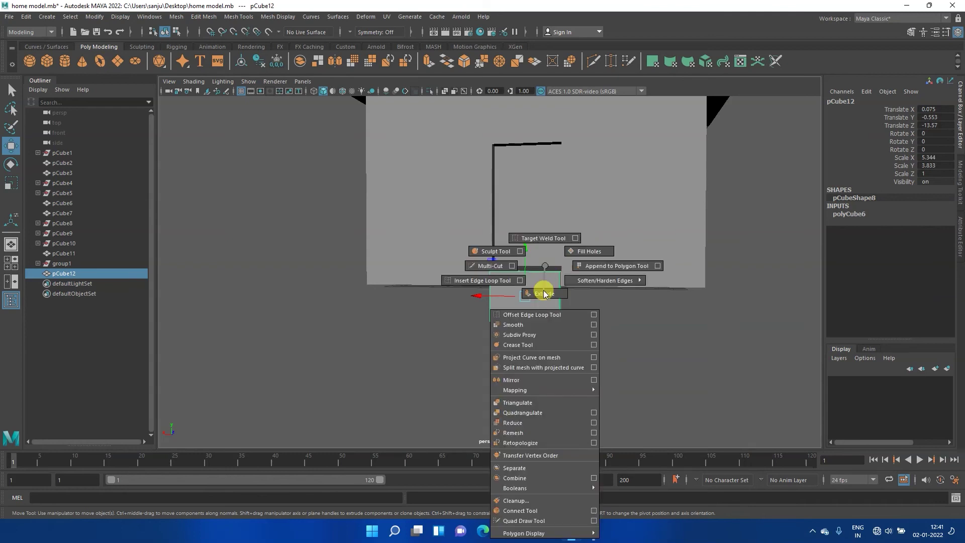
left_click(470, 281)
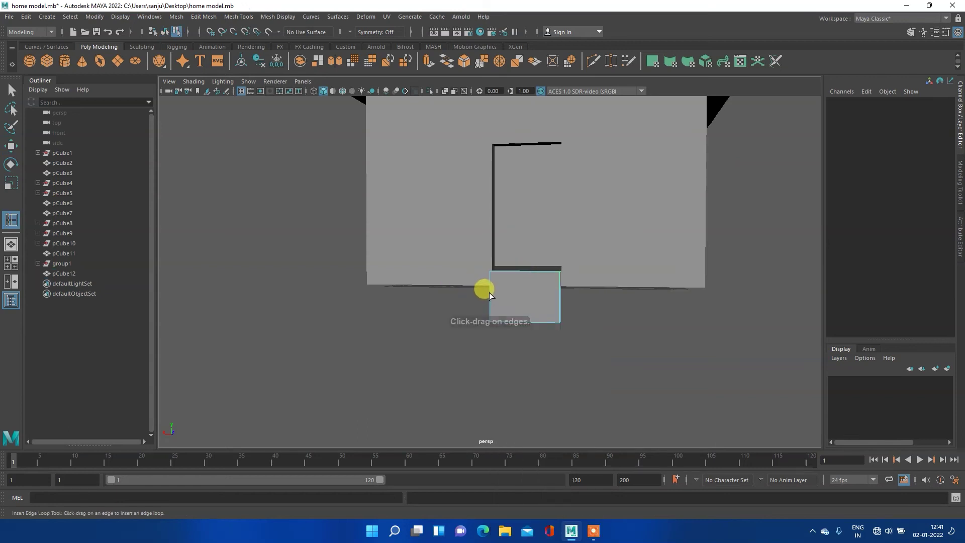
left_click(490, 291)
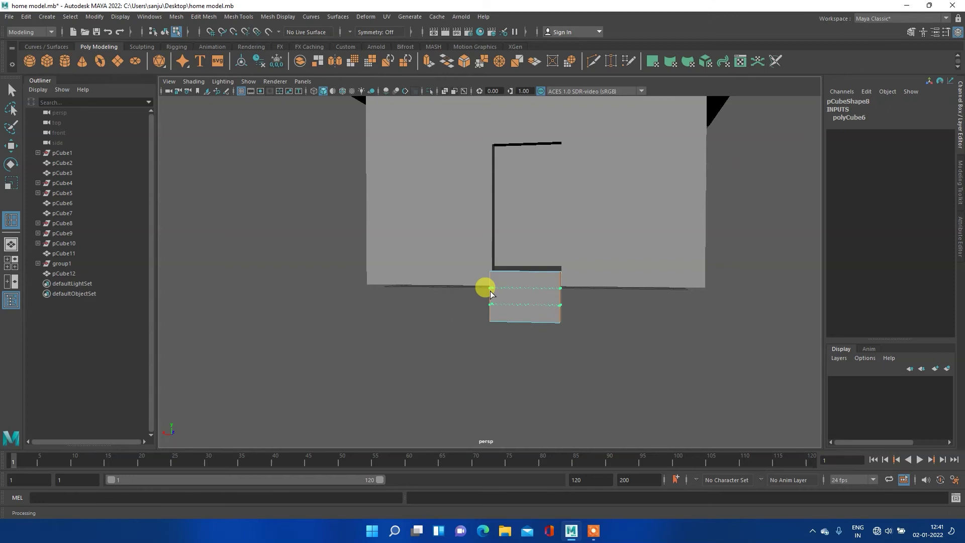
left_click(490, 291)
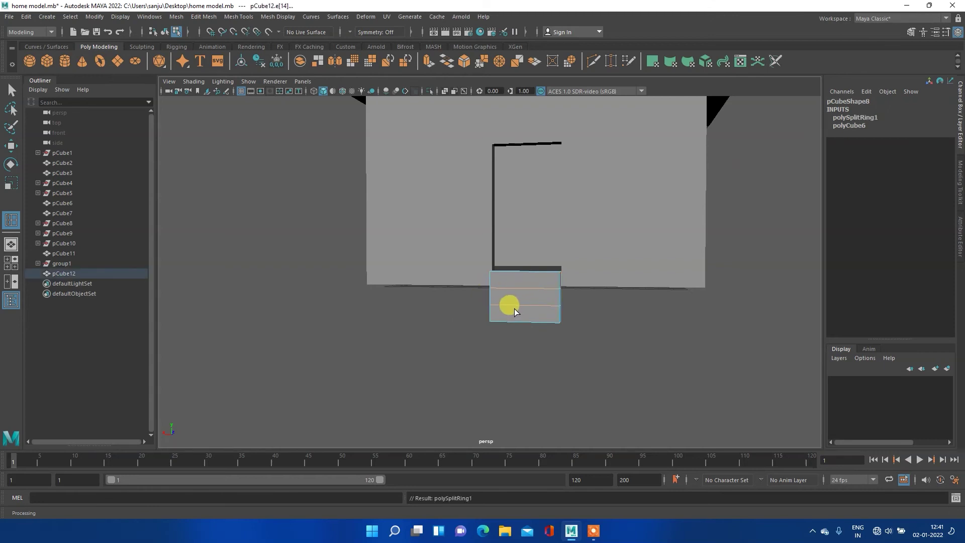
key("ctrl+z")
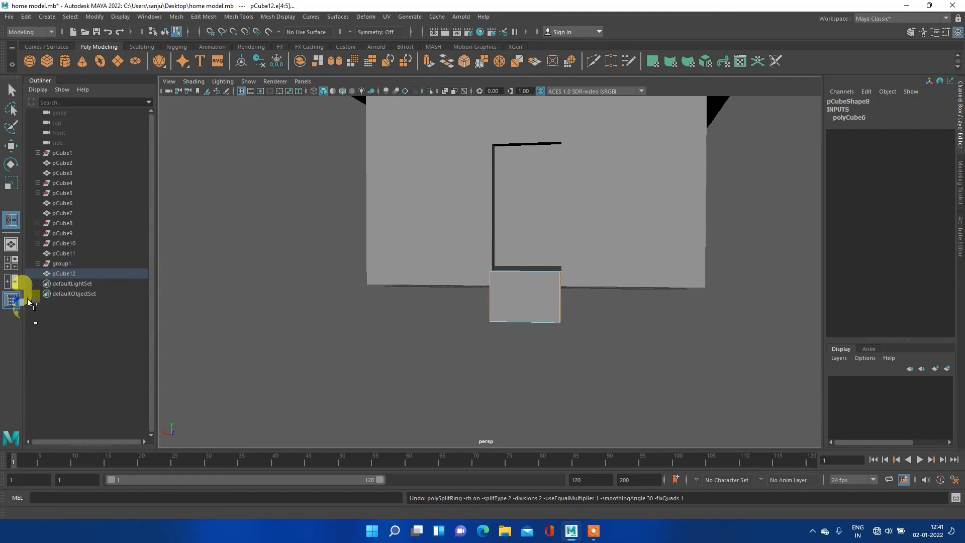
Try a single edge loop placed relative to distance from edge, then undo it.
double_click(11, 220)
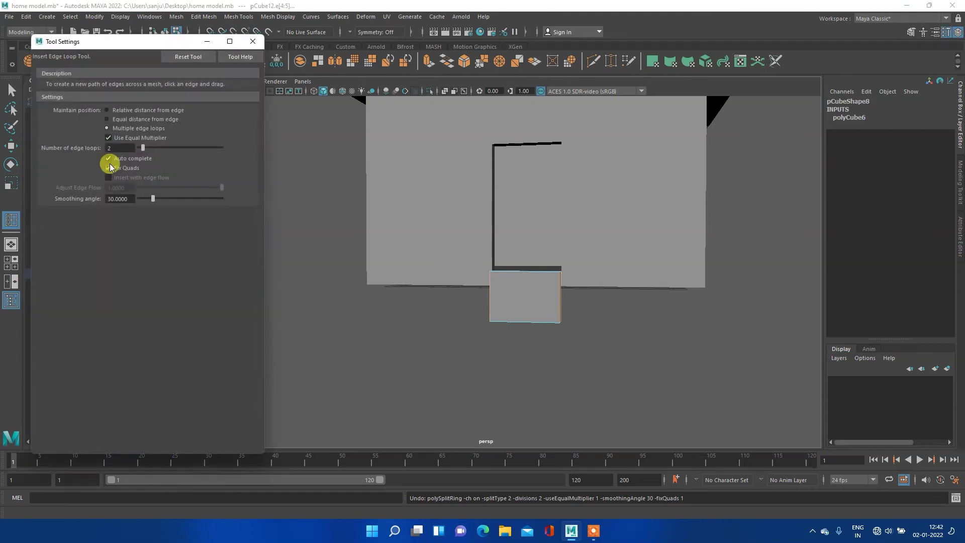
left_click(107, 109)
left_click(253, 42)
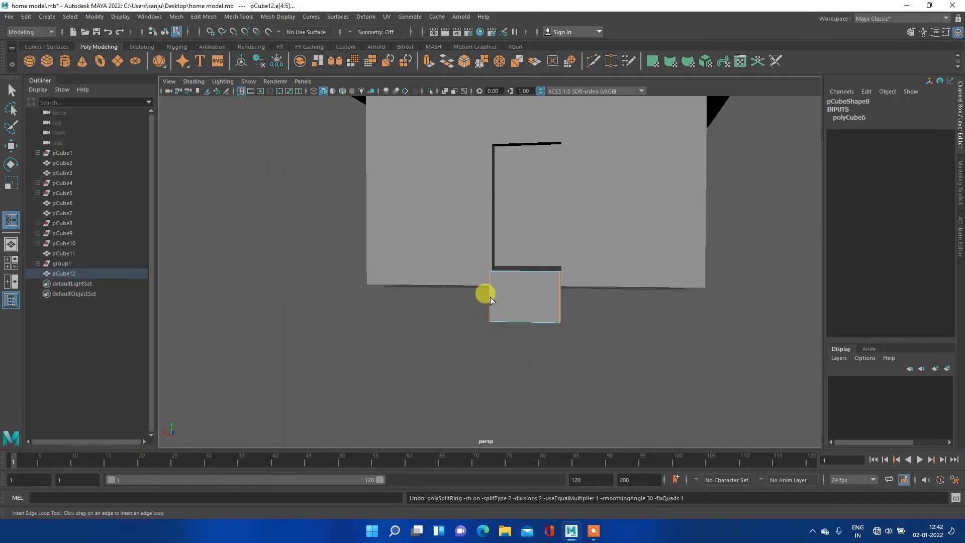
left_click(489, 288)
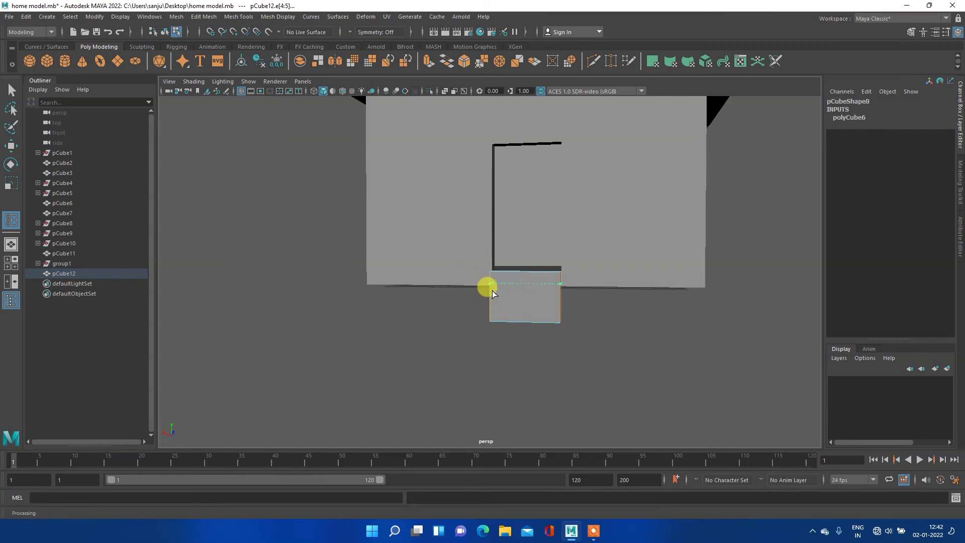
left_click(494, 305)
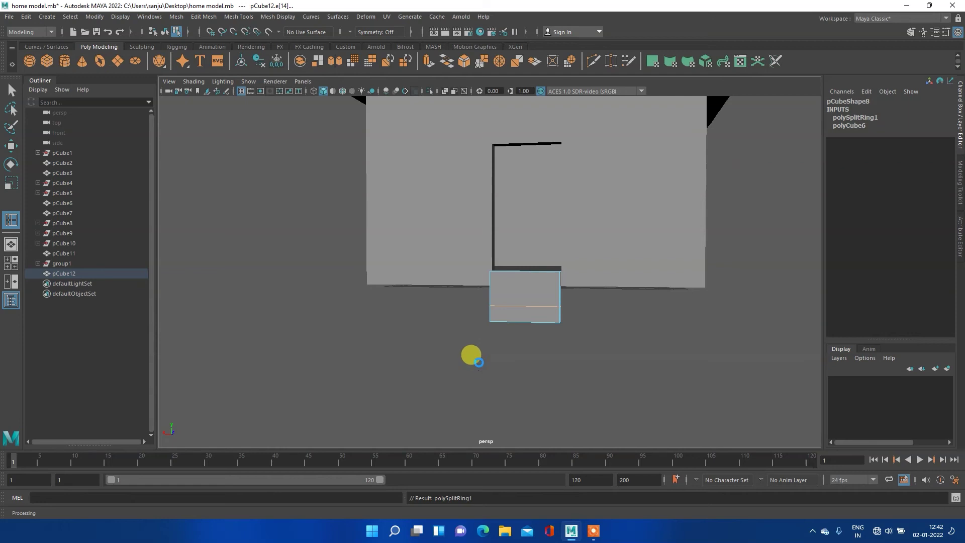
key("ctrl+z")
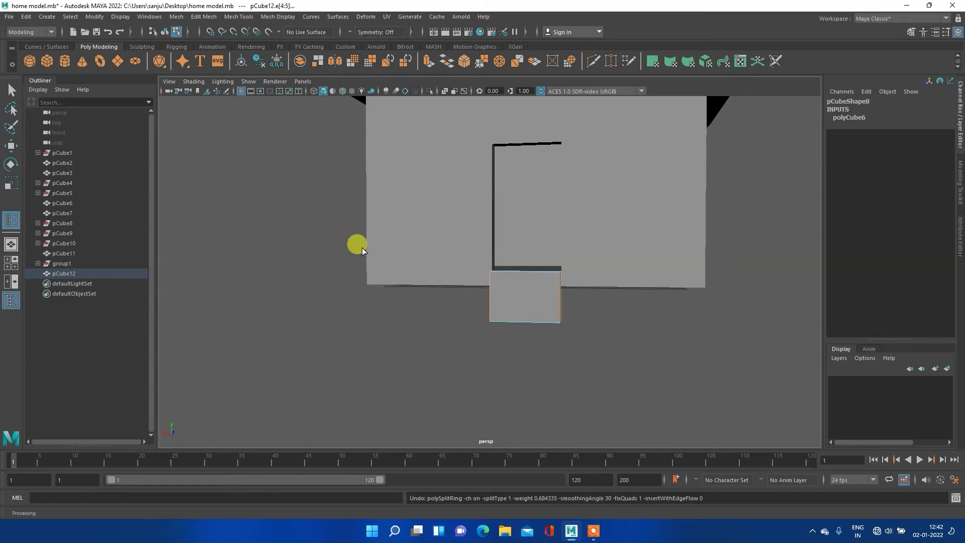
Insert two evenly spaced edge loops across the block with Multiple edge loops set to 2, then reset the tool.
double_click(17, 219)
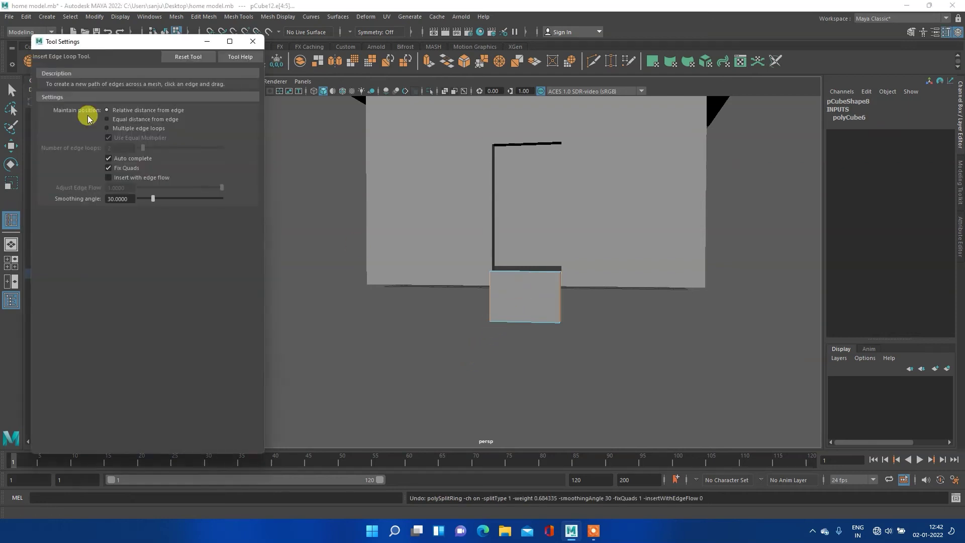
left_click(108, 129)
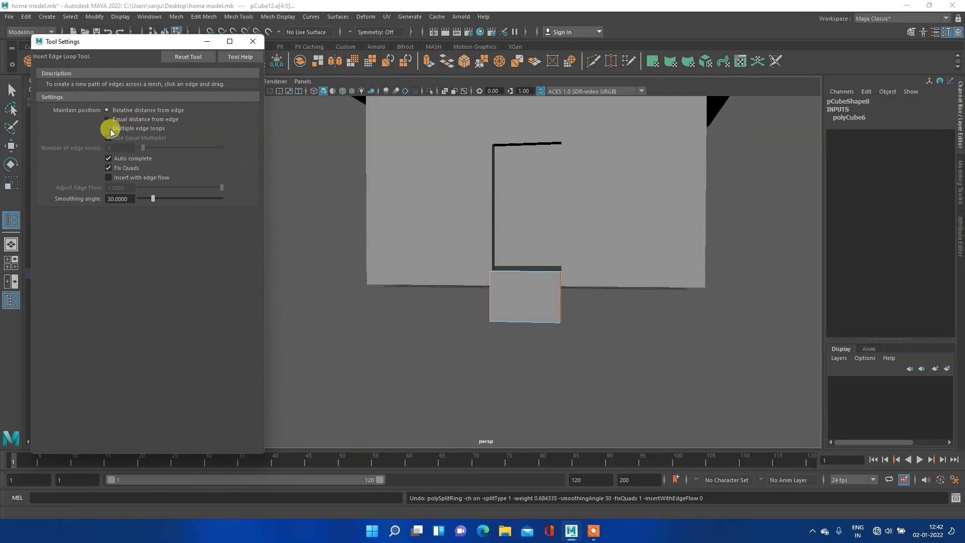
double_click(114, 147)
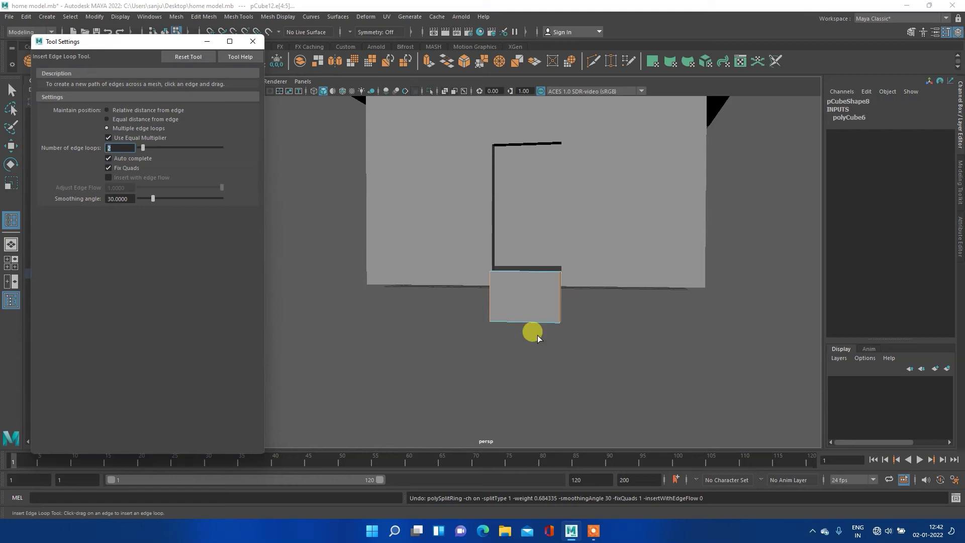
left_click(490, 299)
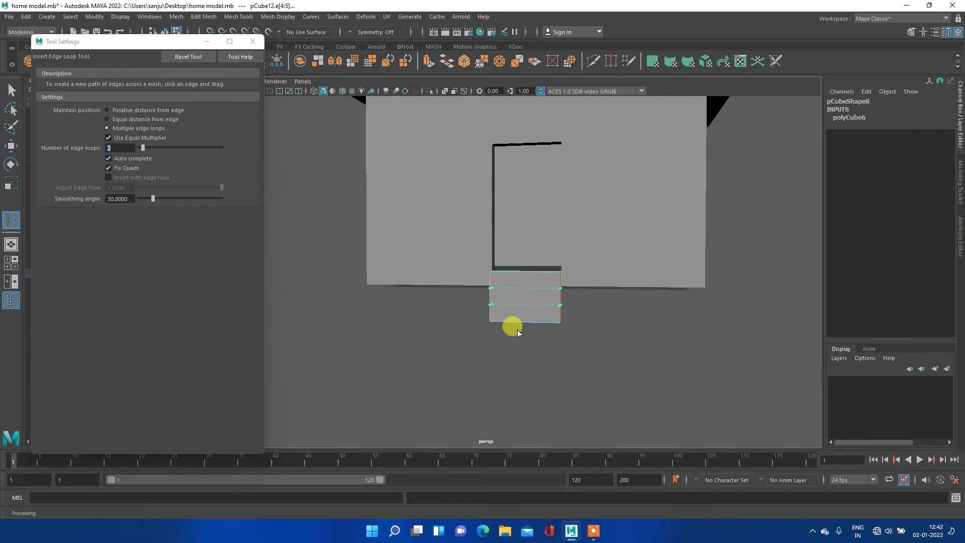
left_click_drag(518, 330, 517, 331)
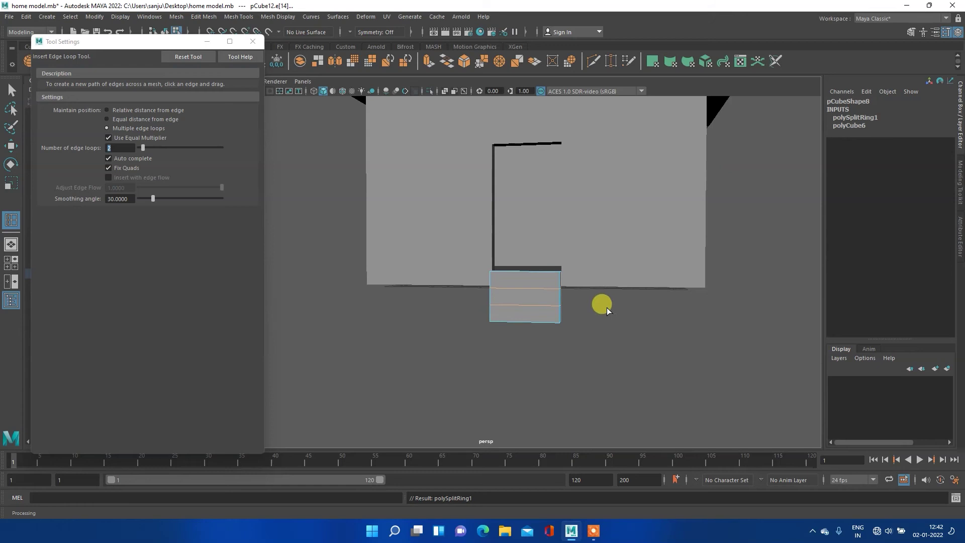
left_click(195, 58)
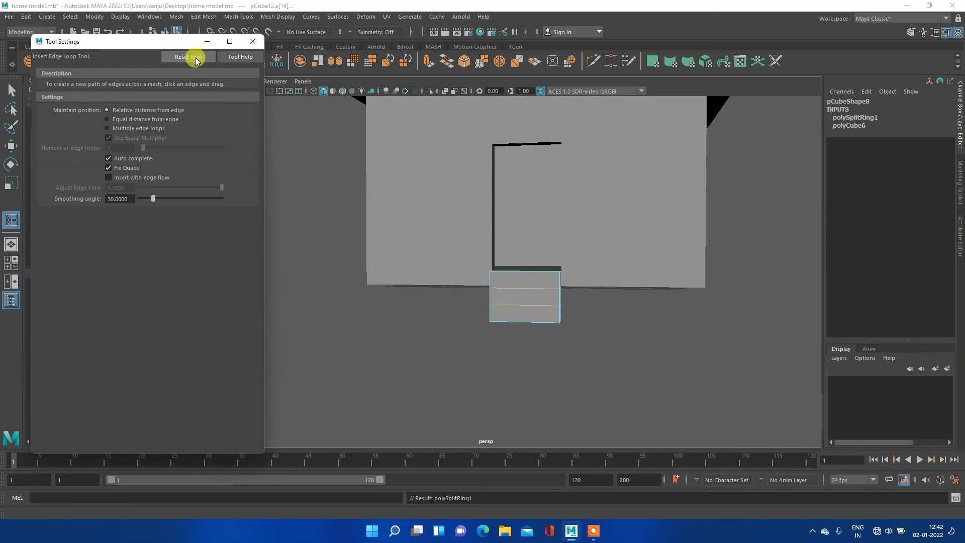
Close the edge loop settings and return to object mode in the perspective view.
left_click(253, 41)
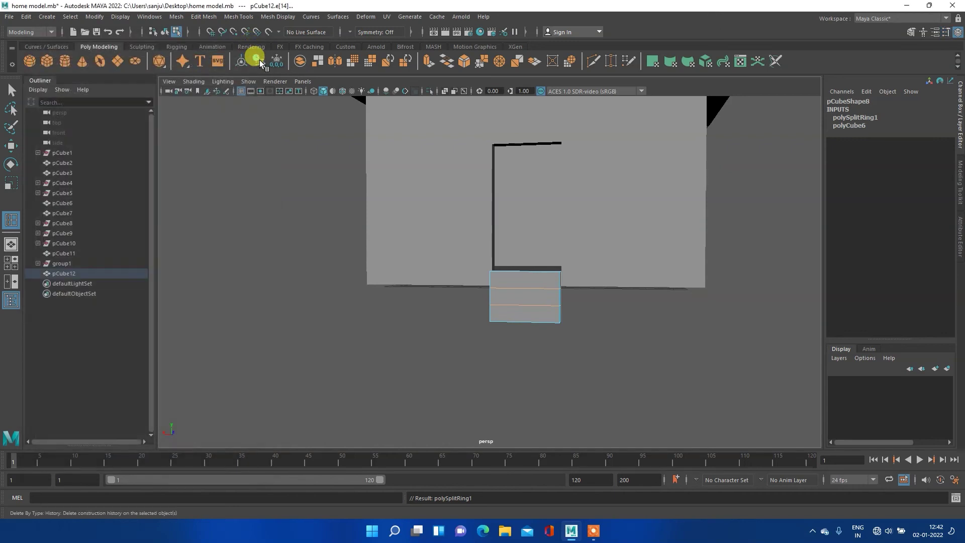
key("space")
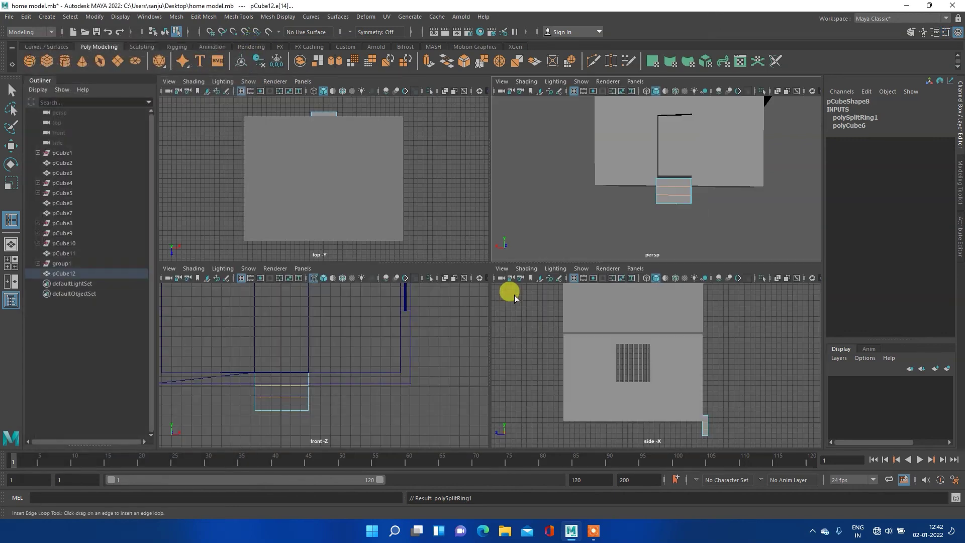
right_click(671, 186)
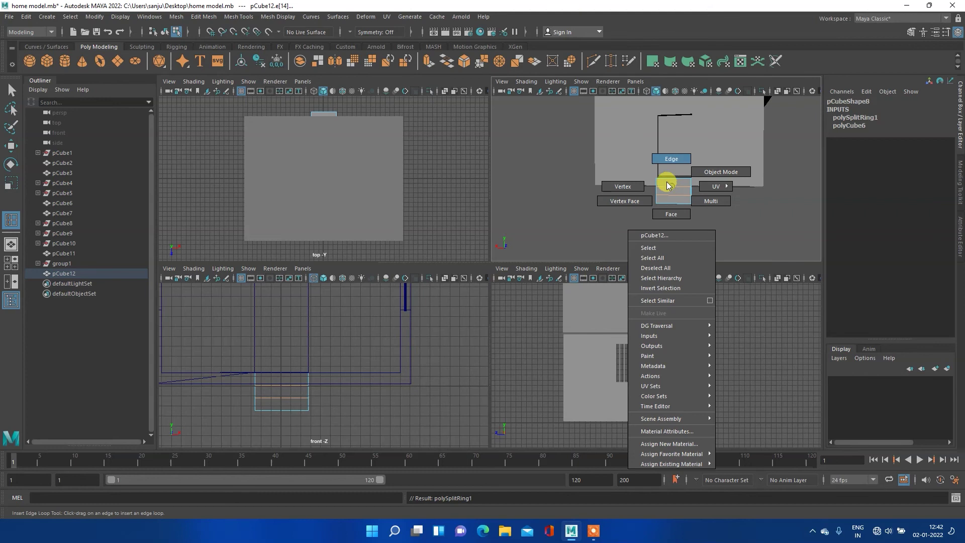
left_click(705, 173)
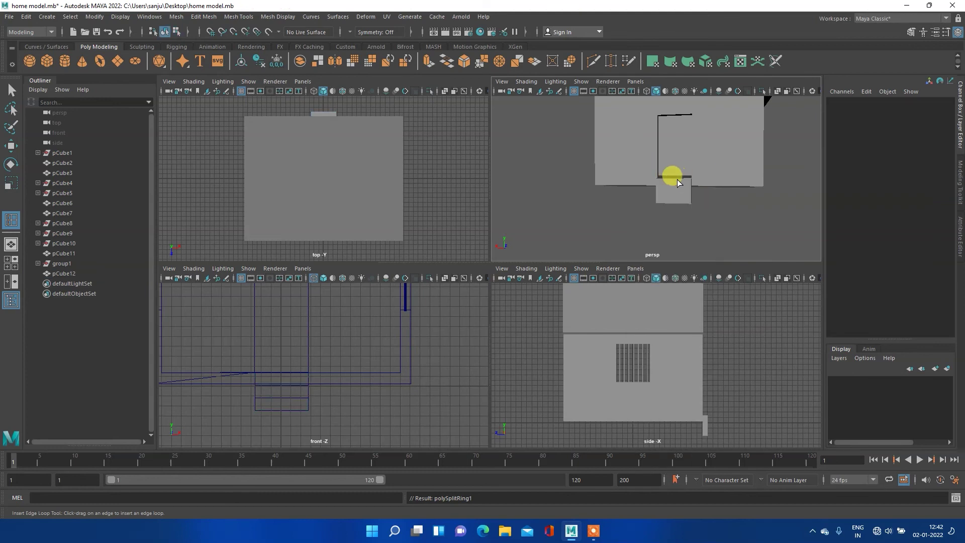
key("space")
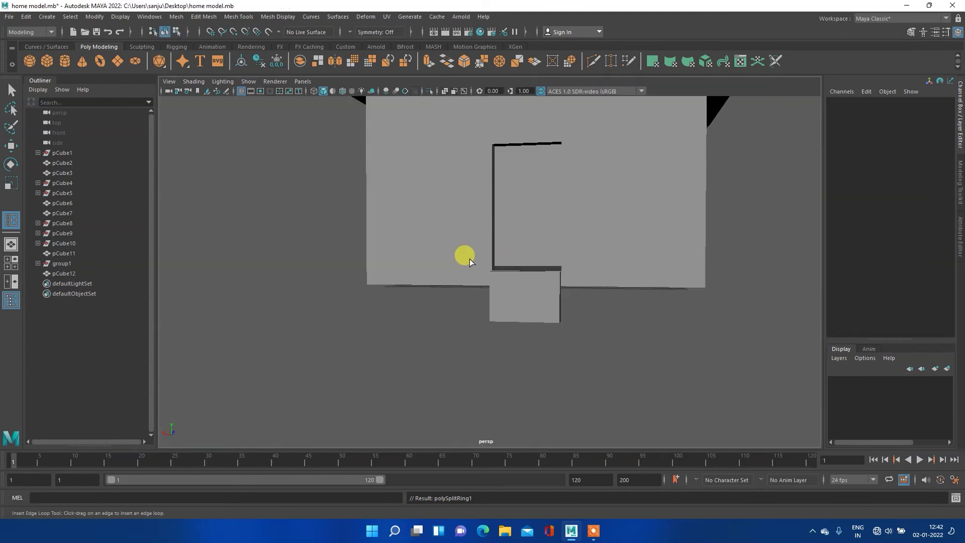
Zoom in on the banded block pCube12 at the foot of the wall and reselect it.
left_click_drag(470, 259, 547, 279, "alt")
scroll(596, 280, "up", 3)
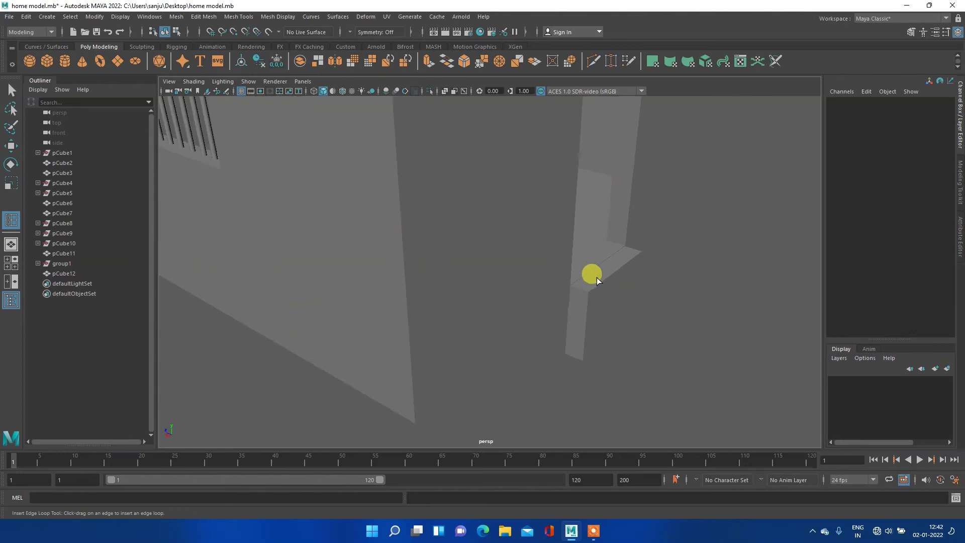
middle_click_drag(646, 278, 509, 240, "alt")
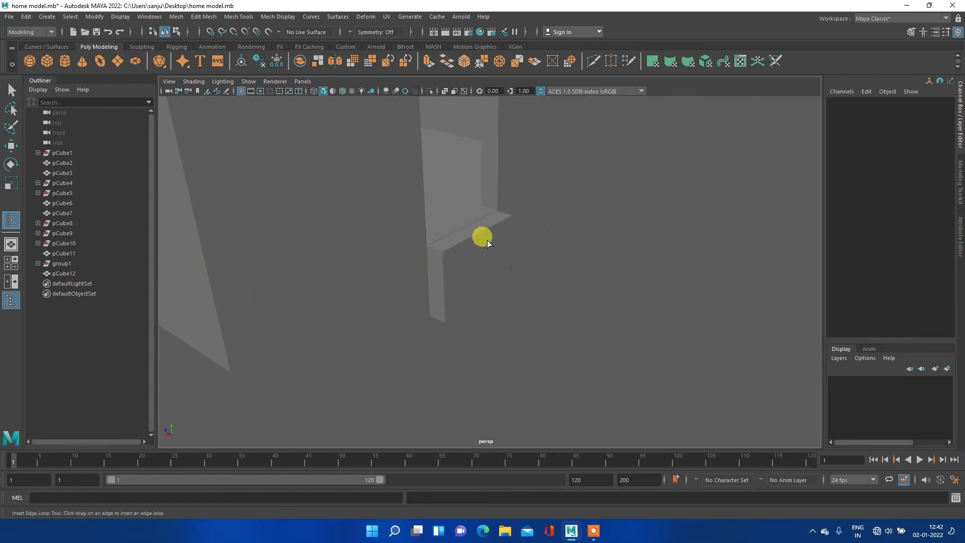
scroll(482, 256, "up", 2)
left_click(429, 262)
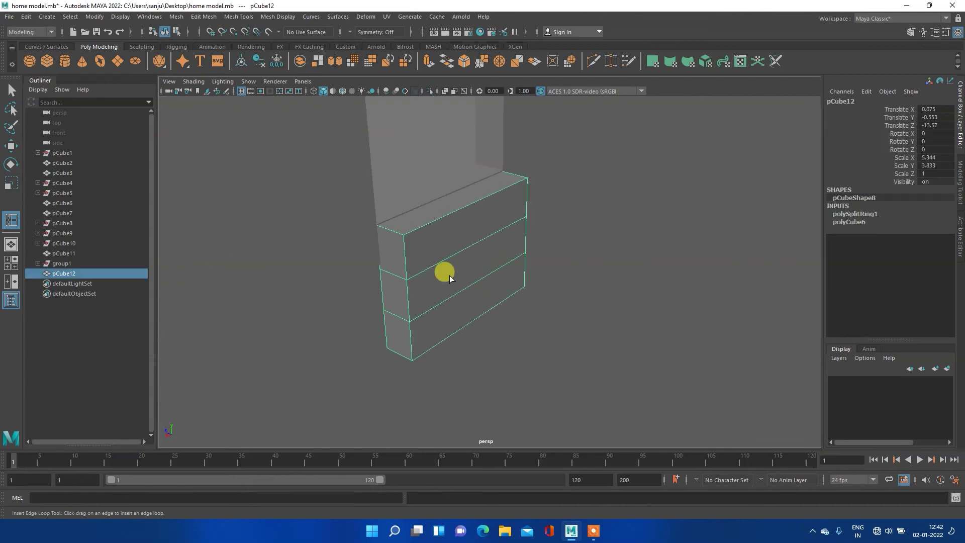
right_click_drag(444, 237, 448, 270)
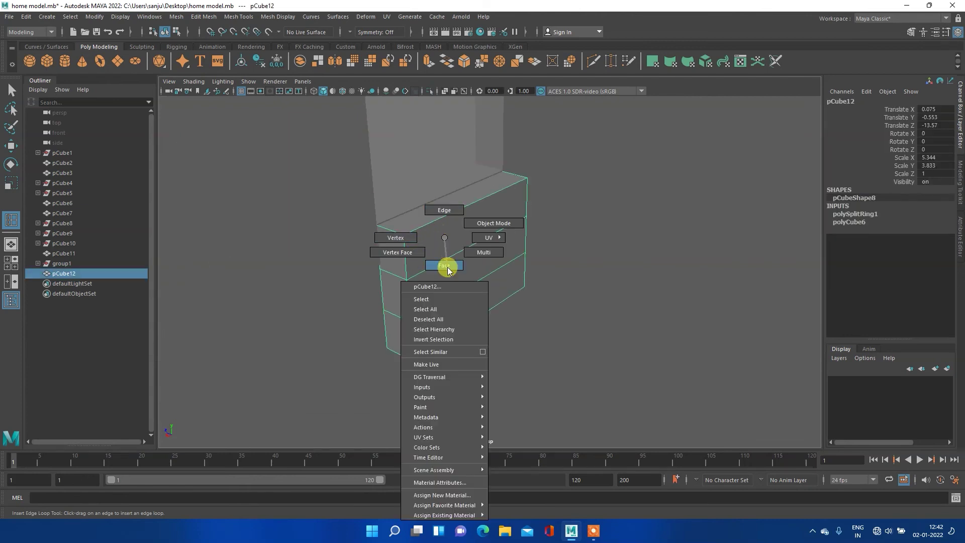
Switch pCube12 to face selection mode with the Move tool active.
right_click_drag(448, 270, 448, 269)
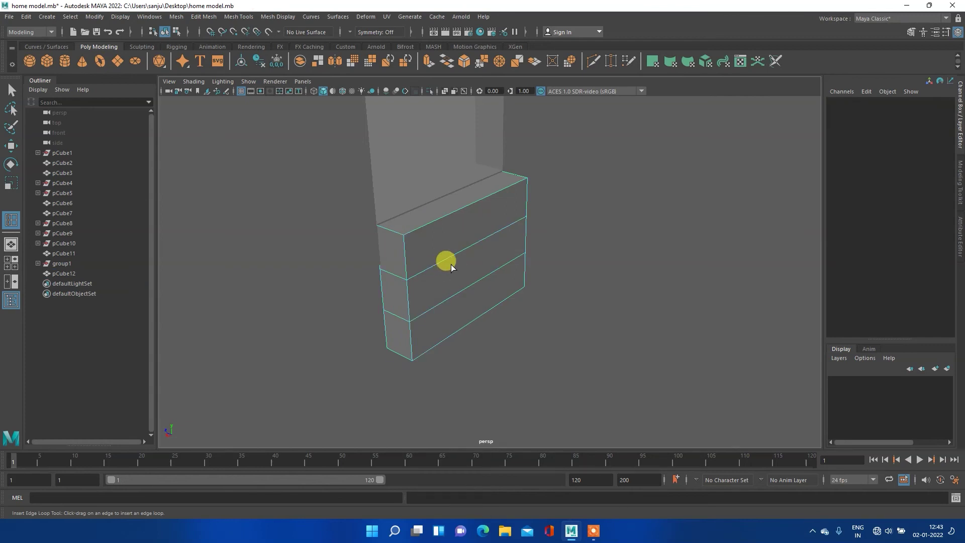
left_click(594, 531)
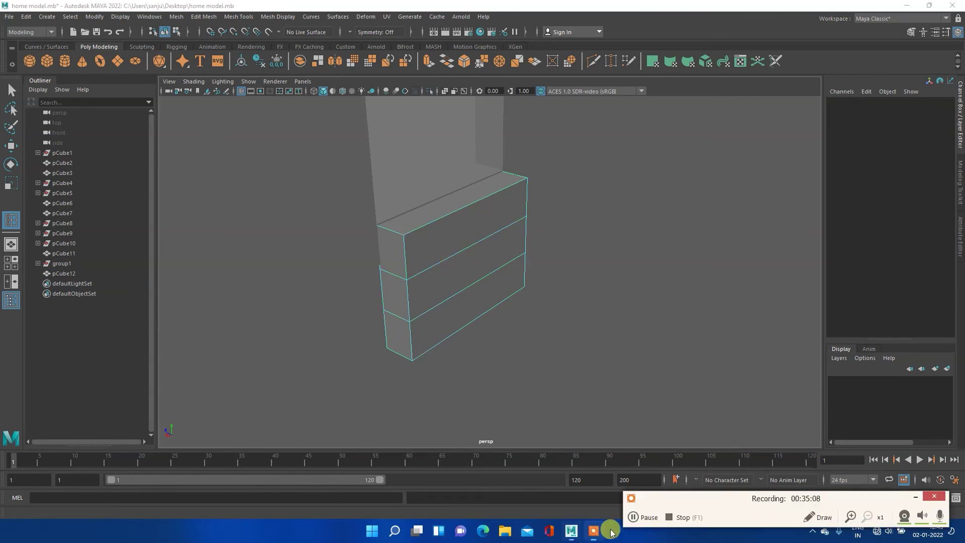
left_click(648, 517)
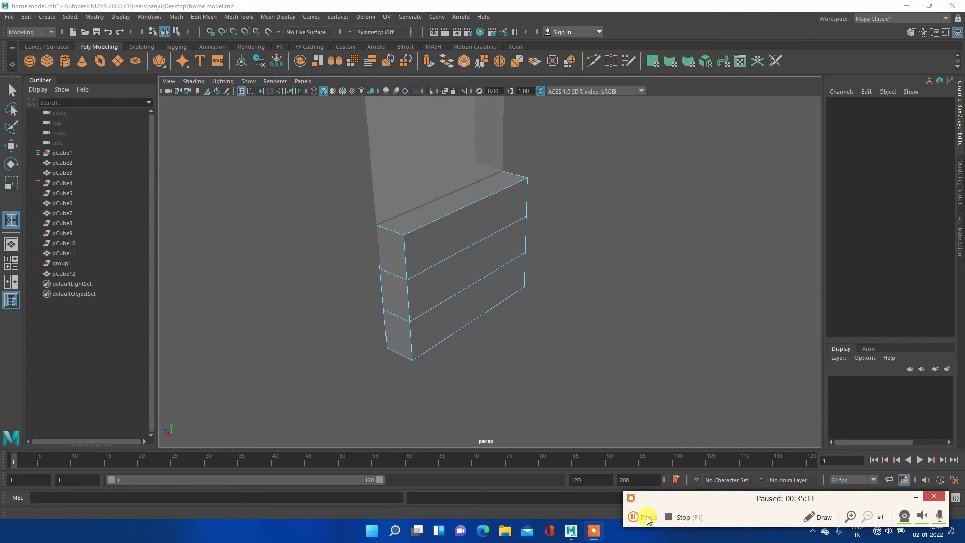
right_click(435, 239)
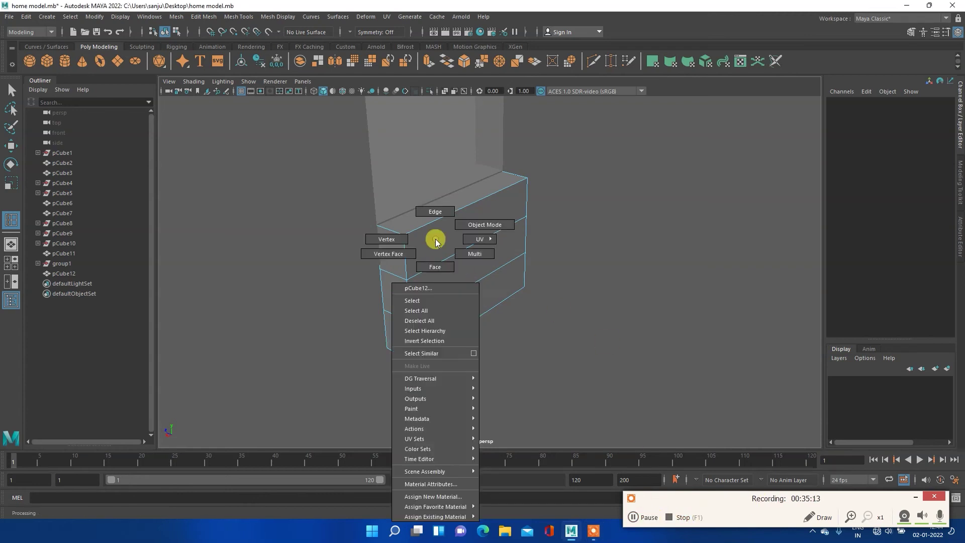
left_click(430, 267)
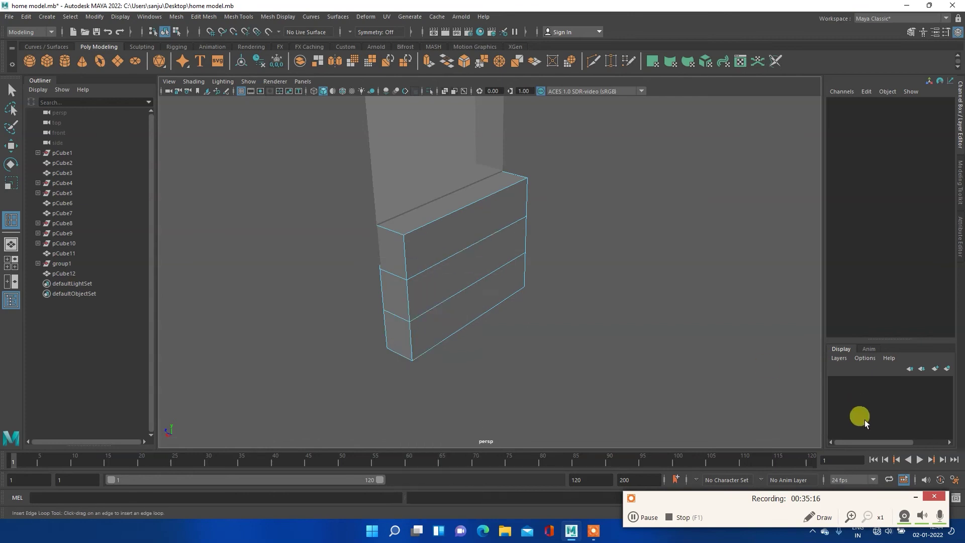
left_click(918, 498)
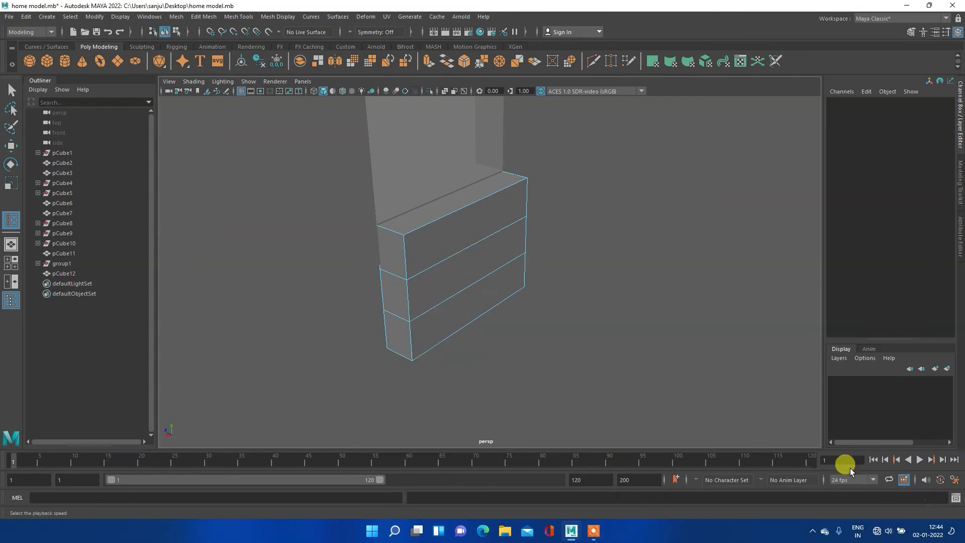
key("w")
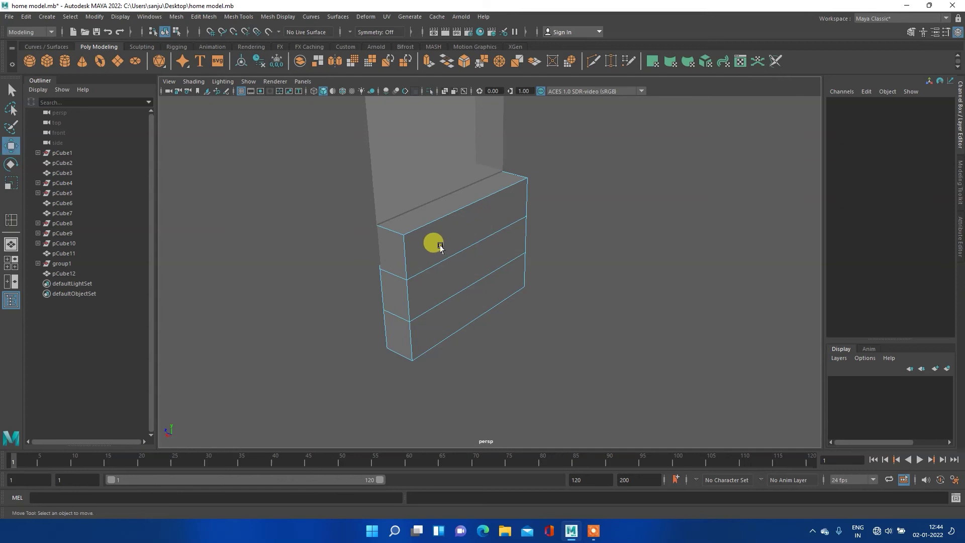
Select the front faces of the step block's bands.
left_click(444, 244)
left_click(452, 323)
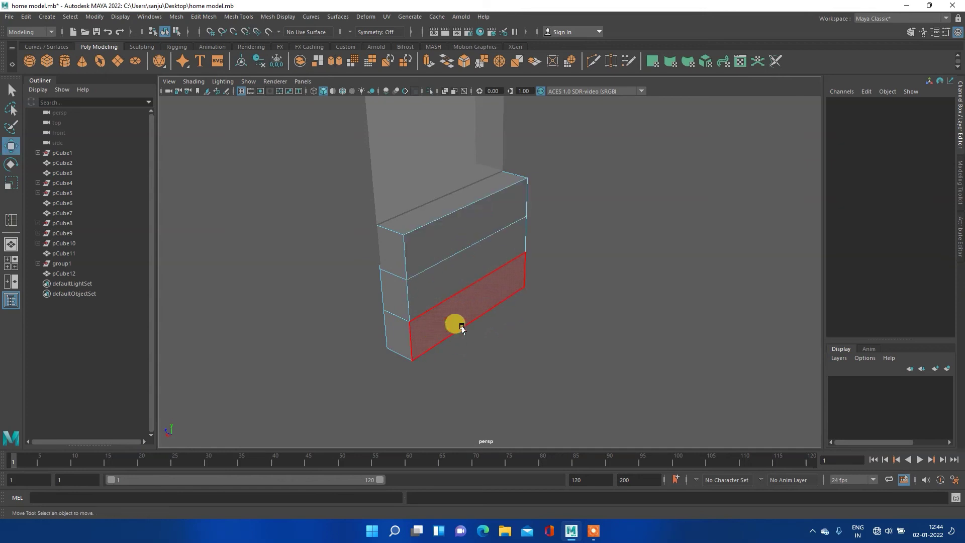
left_click(450, 289)
left_click(442, 248)
left_click(447, 272)
left_click(451, 302)
left_click(451, 287)
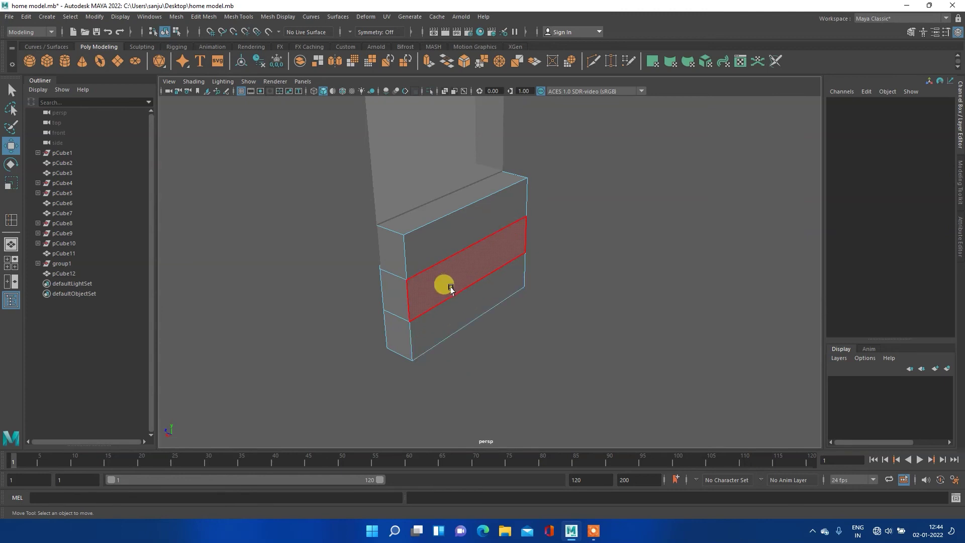
left_click(451, 289)
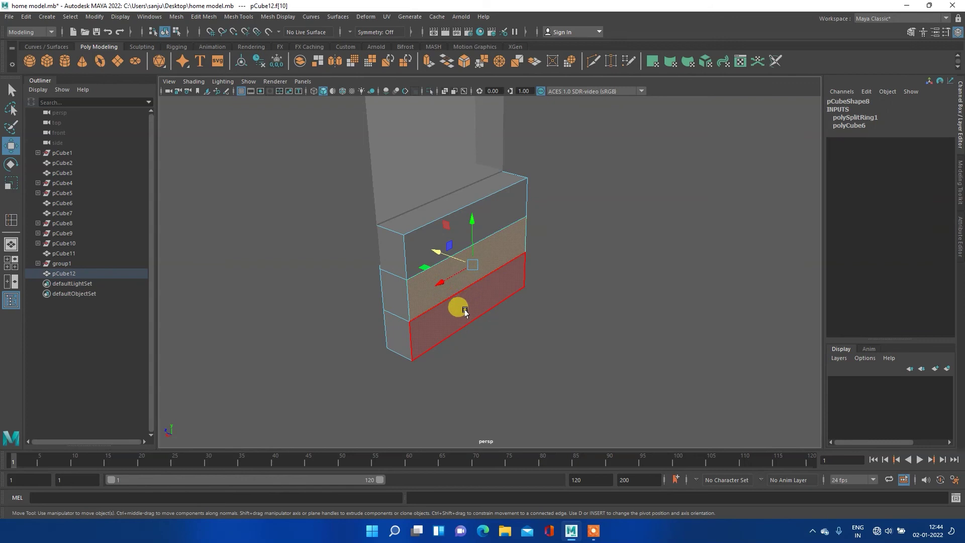
left_click(453, 311)
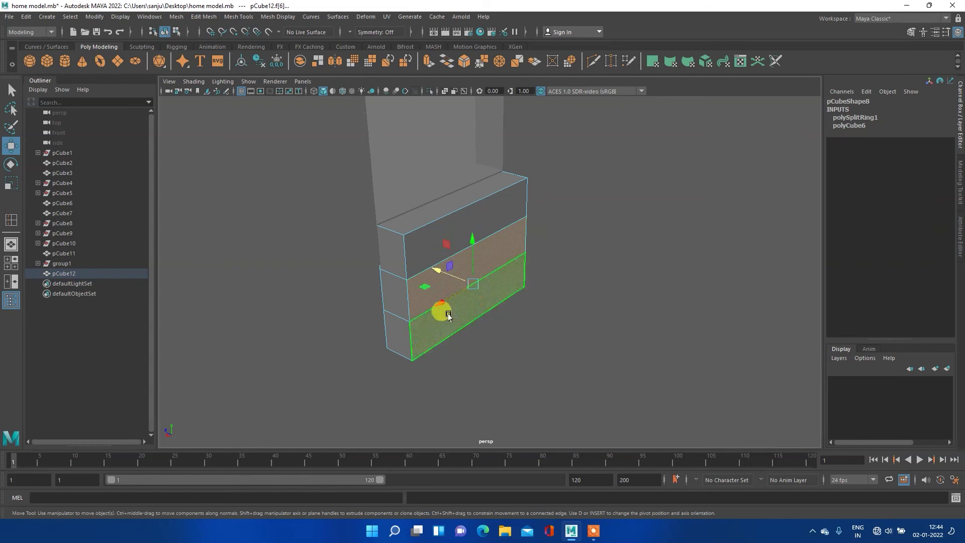
Extrude the selected front faces forward to form the first step.
right_click(414, 302, "shift")
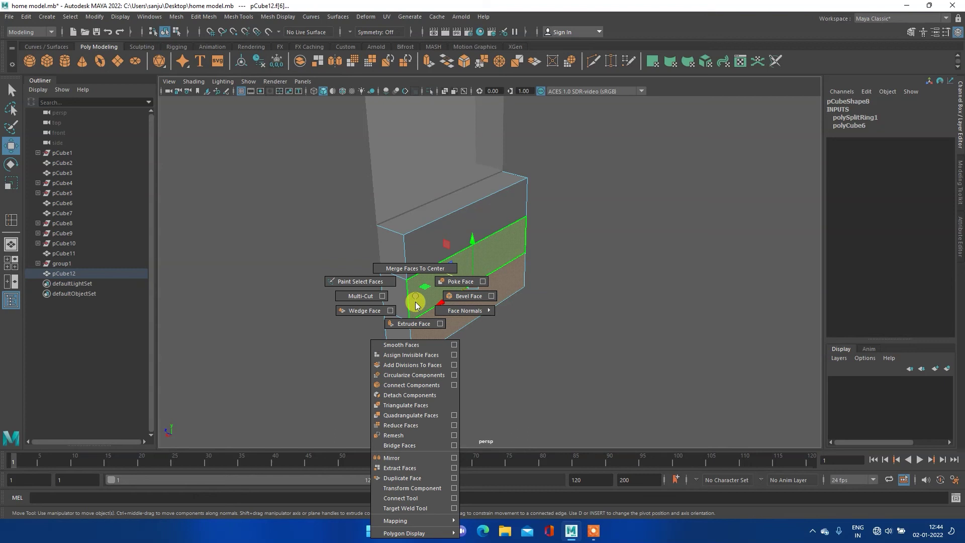
left_click(414, 325)
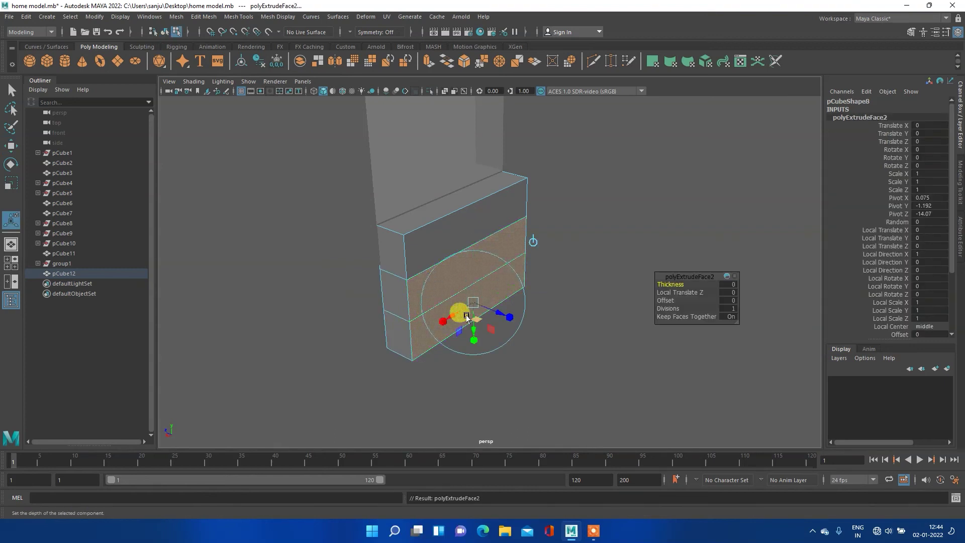
mouse_move(494, 314)
left_mouse_down()
mouse_move(531, 335)
mouse_move(523, 331)
left_mouse_up()
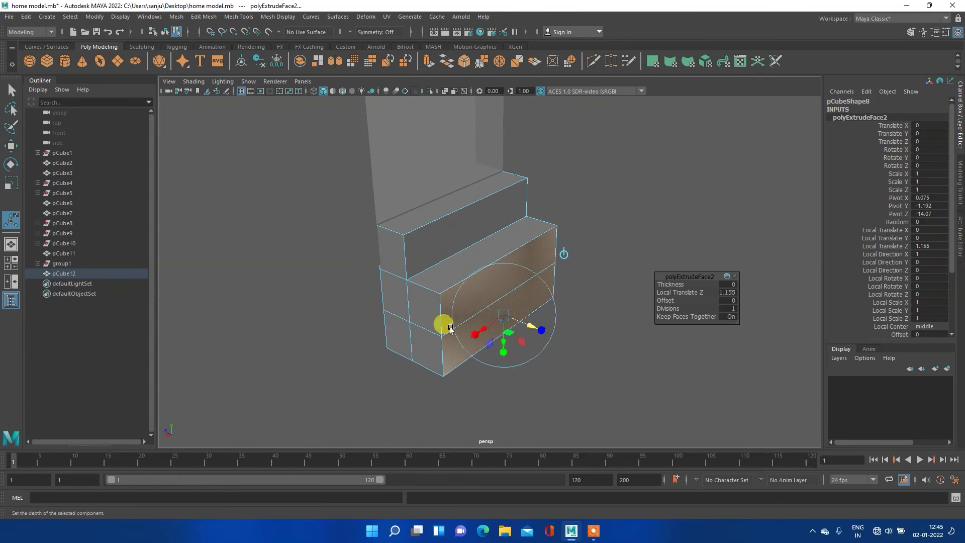
left_click(447, 360)
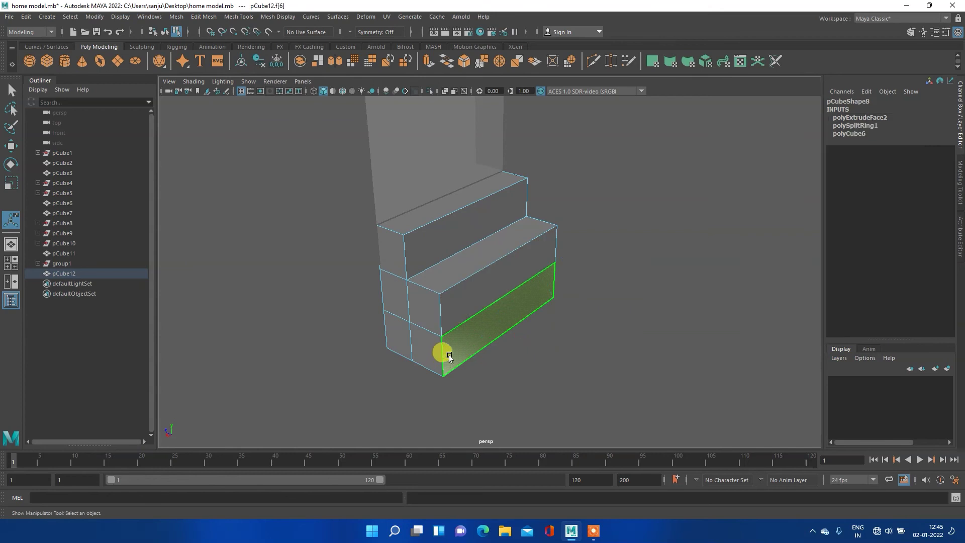
Extrude the bottom front face forward into a lower step, then return to object mode.
right_click_drag(449, 357, 452, 331, "shift")
left_click_drag(529, 325, 562, 351)
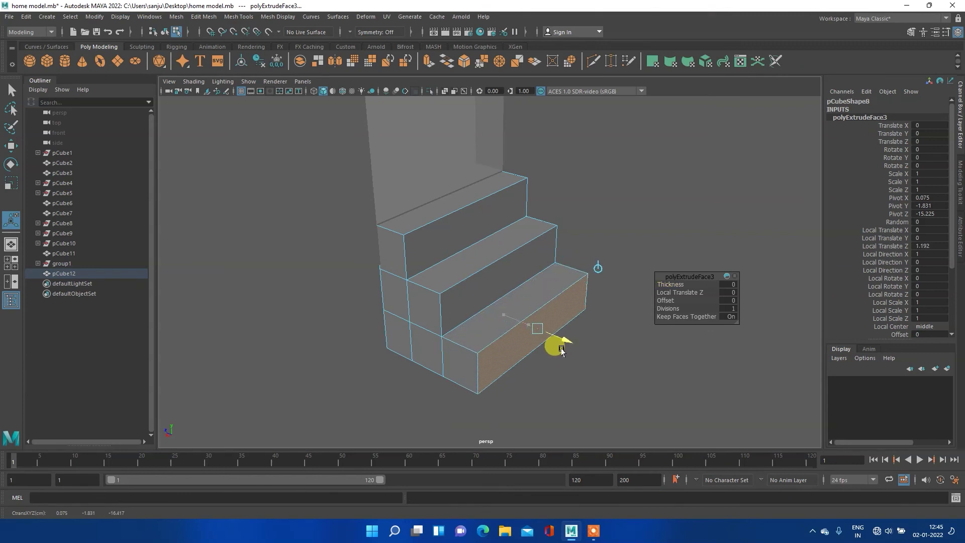
key("q")
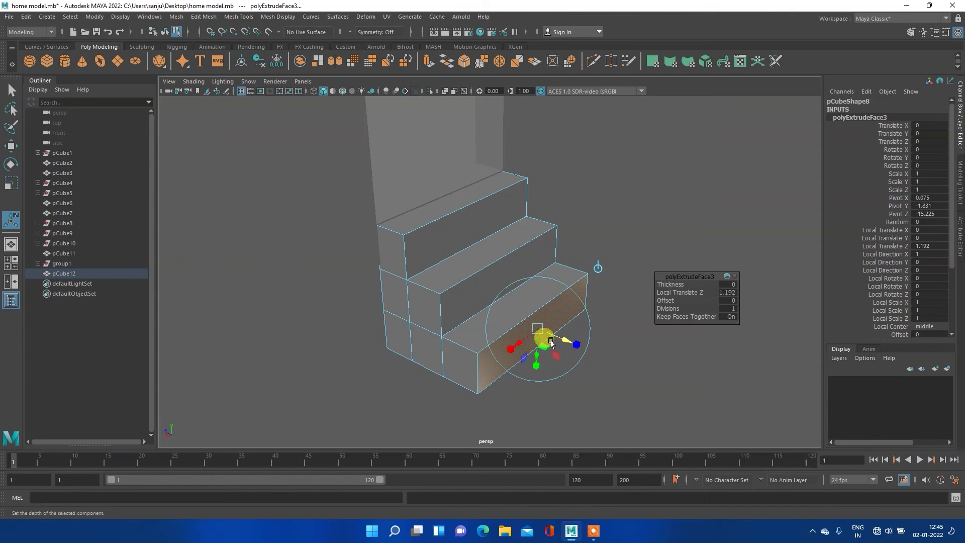
right_click_drag(422, 252, 608, 236)
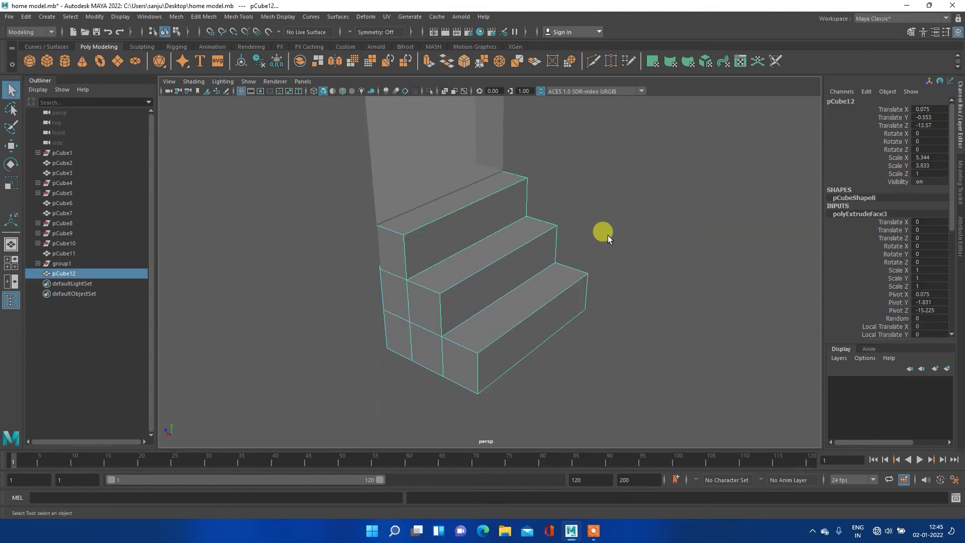
scroll(556, 271, "down", 5)
Select pCube11's floor face in face mode and extrude it.
mouse_move(556, 272)
left_mouse_down("alt")
mouse_move(586, 228)
mouse_move(508, 224)
mouse_move(457, 207)
mouse_move(478, 210)
mouse_move(476, 201)
left_mouse_up("alt")
left_click(589, 251)
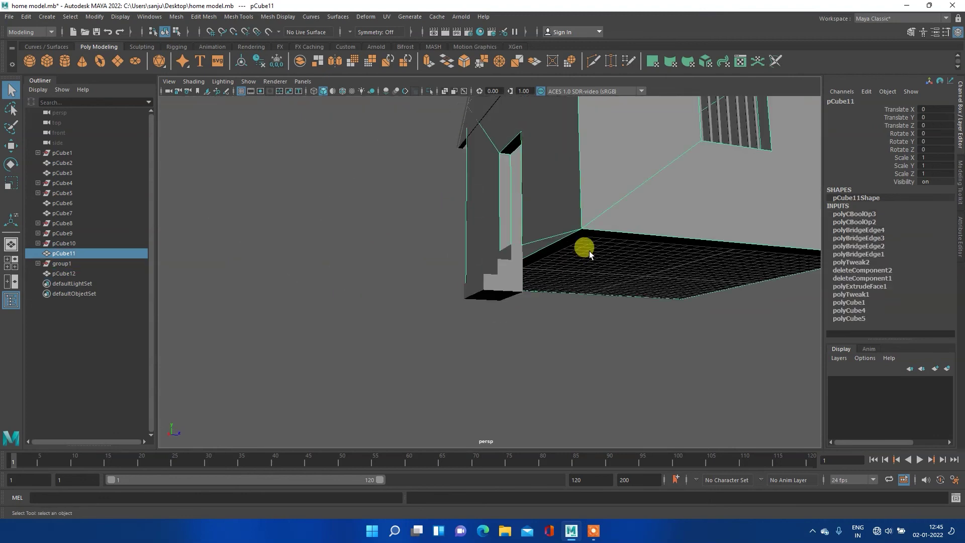
right_click(601, 179)
left_click(602, 208)
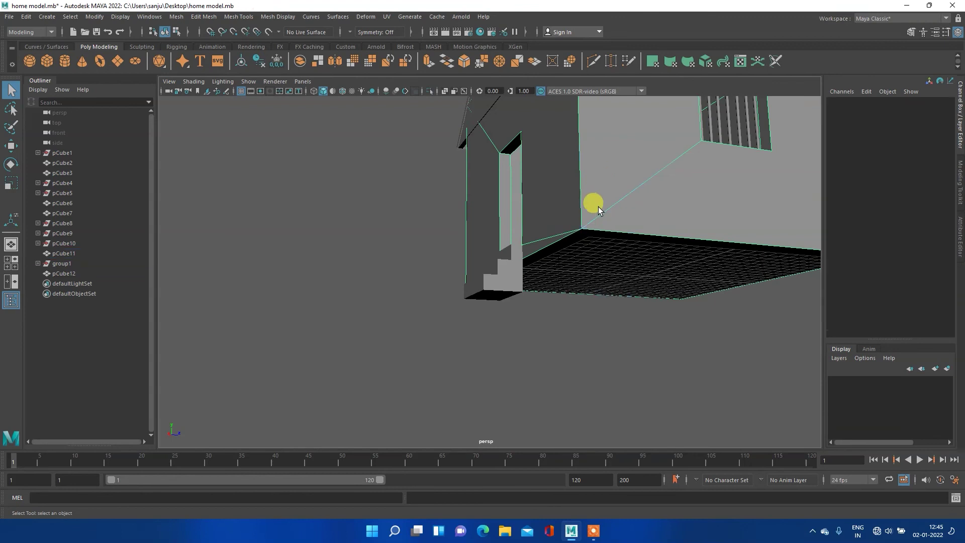
left_click(586, 257)
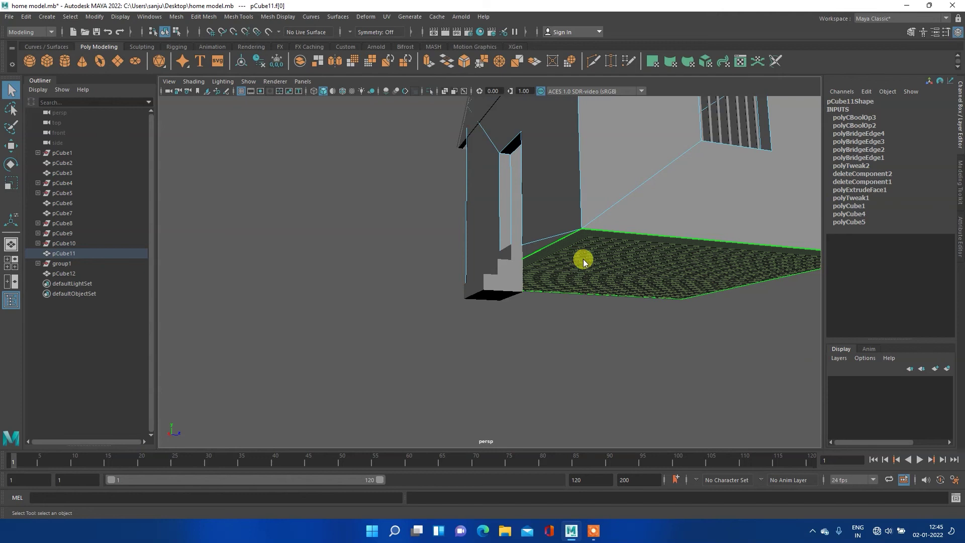
right_click_drag(583, 260, 582, 288, "shift")
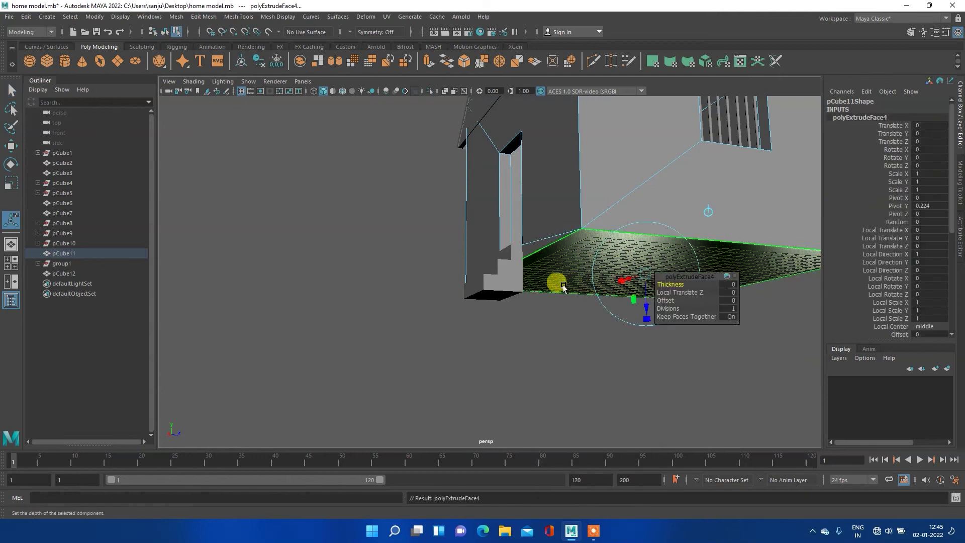
Push the extruded floor face down to Local Translate Z 2.665 in the front view, then deselect.
key("space")
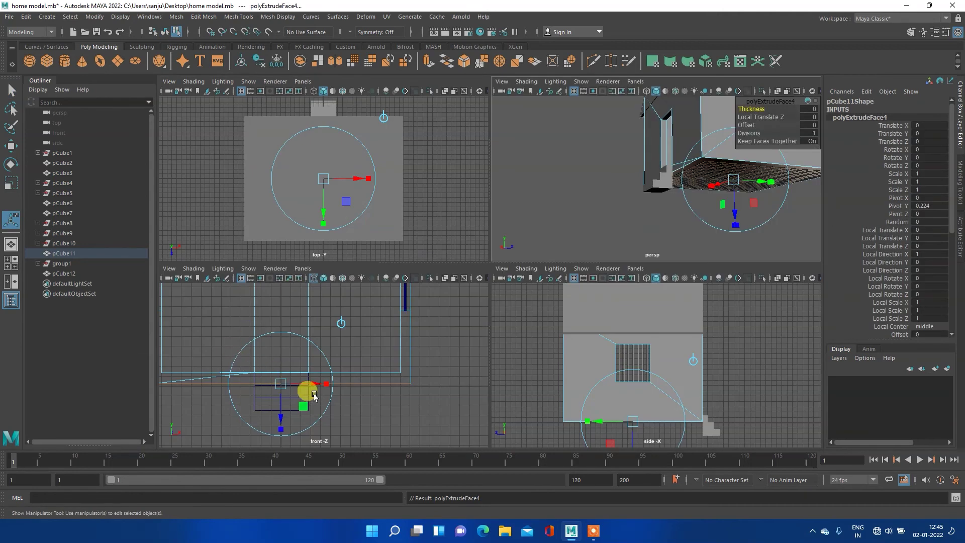
key("space")
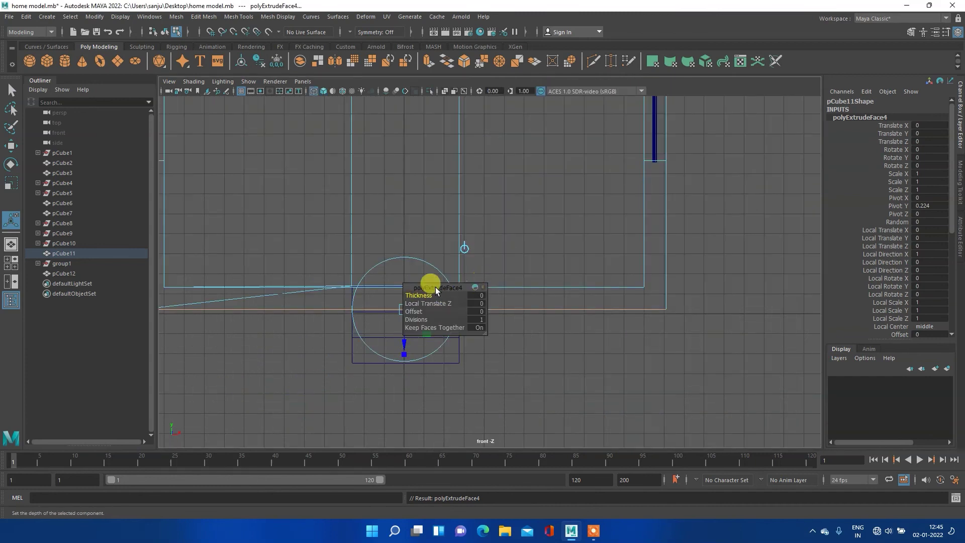
left_click_drag(458, 287, 775, 342)
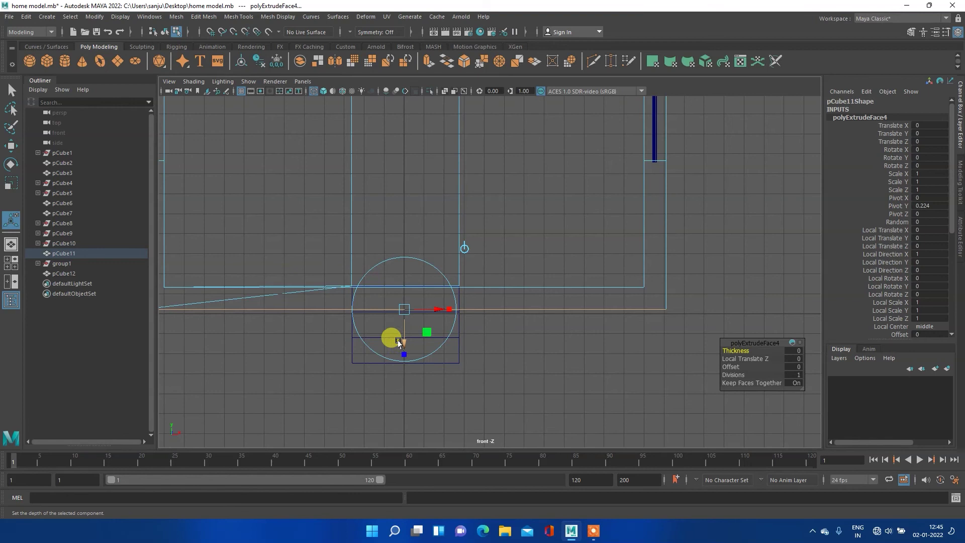
left_click_drag(402, 341, 398, 395)
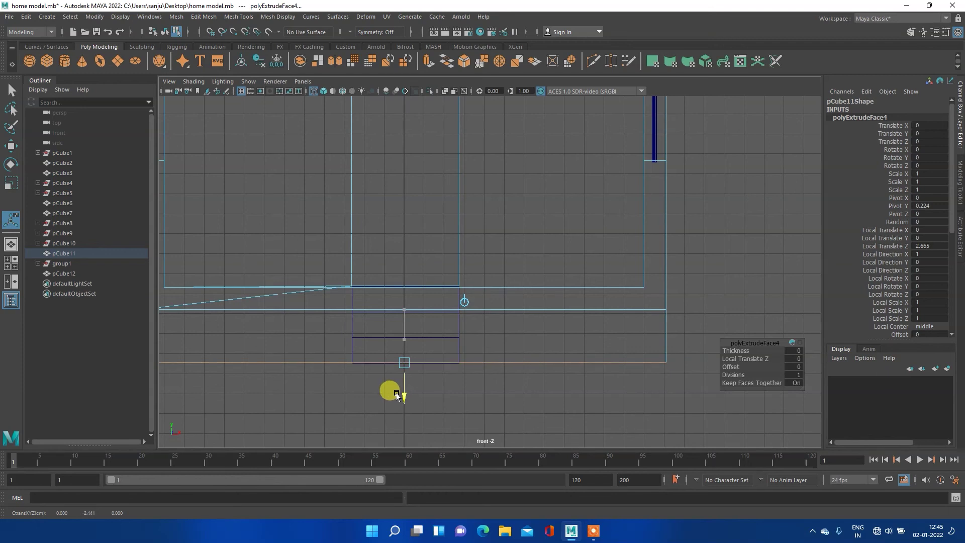
key("t")
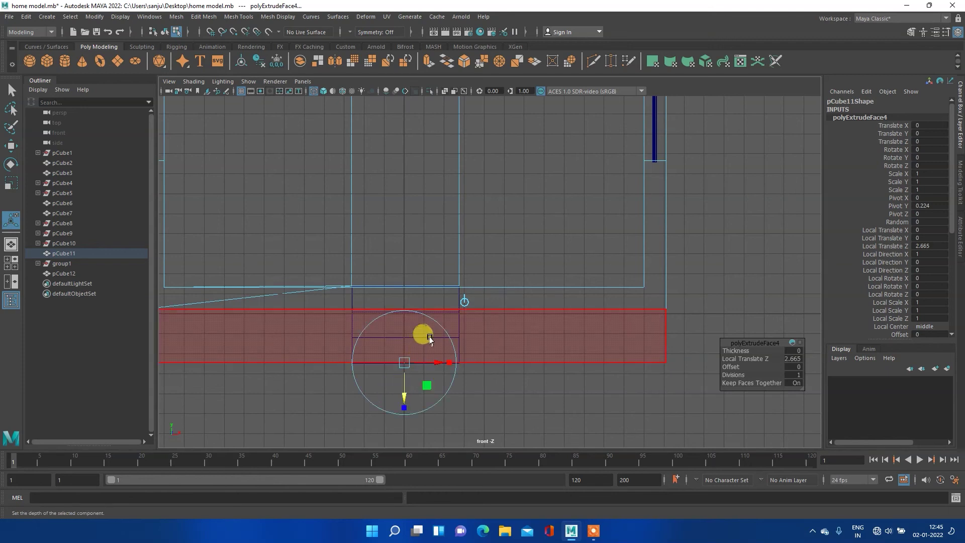
key("space")
key("space")
mouse_move(579, 256)
right_mouse_down()
mouse_move(577, 294)
mouse_move(622, 239)
right_mouse_up()
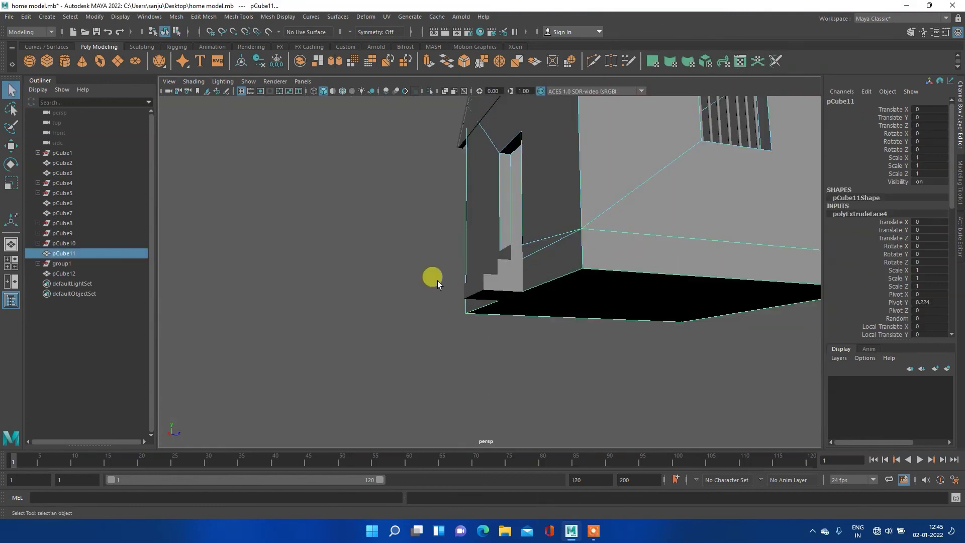
left_click(390, 265)
mouse_move(528, 243)
left_mouse_down("alt")
mouse_move(629, 242)
mouse_move(509, 229)
mouse_move(489, 215)
mouse_move(640, 204)
mouse_move(551, 190)
mouse_move(529, 213)
mouse_move(504, 204)
mouse_move(459, 179)
mouse_move(460, 134)
mouse_move(566, 181)
mouse_move(654, 158)
mouse_move(573, 168)
mouse_move(519, 211)
mouse_move(556, 213)
mouse_move(431, 256)
mouse_move(417, 289)
mouse_move(582, 222)
mouse_move(549, 228)
mouse_move(506, 265)
mouse_move(513, 272)
left_mouse_up("alt")
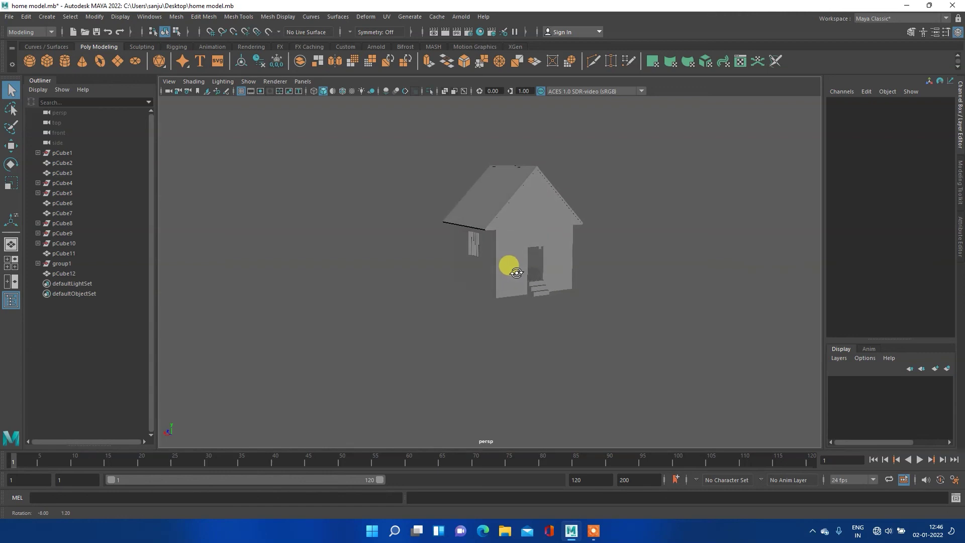
middle_click_drag(517, 258, 520, 256, "alt")
scroll(520, 255, "up", 2)
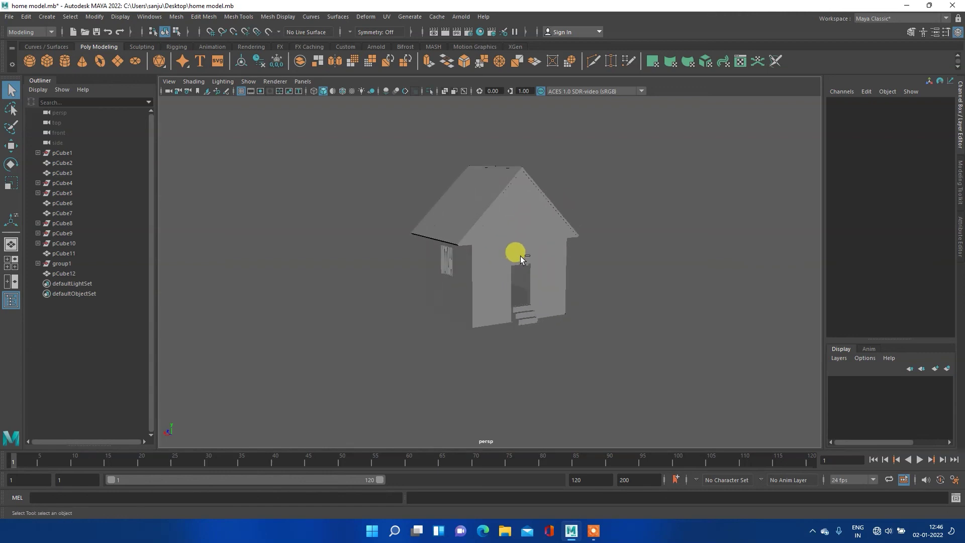
scroll(521, 255, "up", 3)
middle_click_drag(526, 244, 502, 252, "alt")
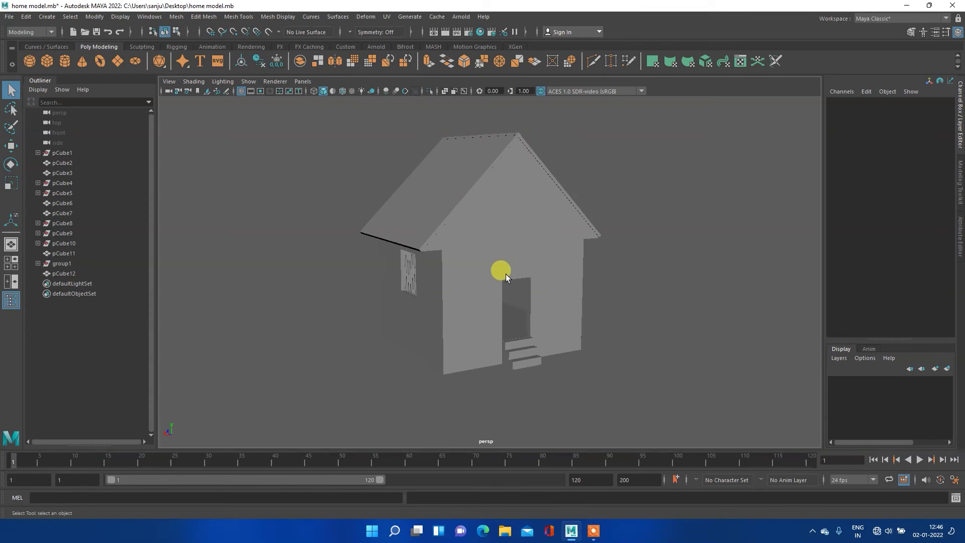
left_click(468, 289)
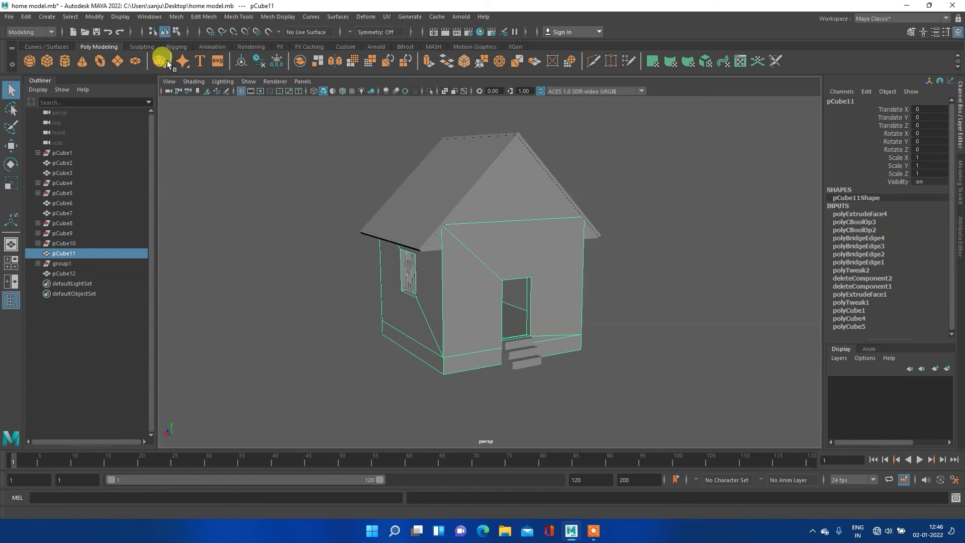
Assign a new Arnold aiStandardSurface material to the house body pCube11.
right_click(471, 256)
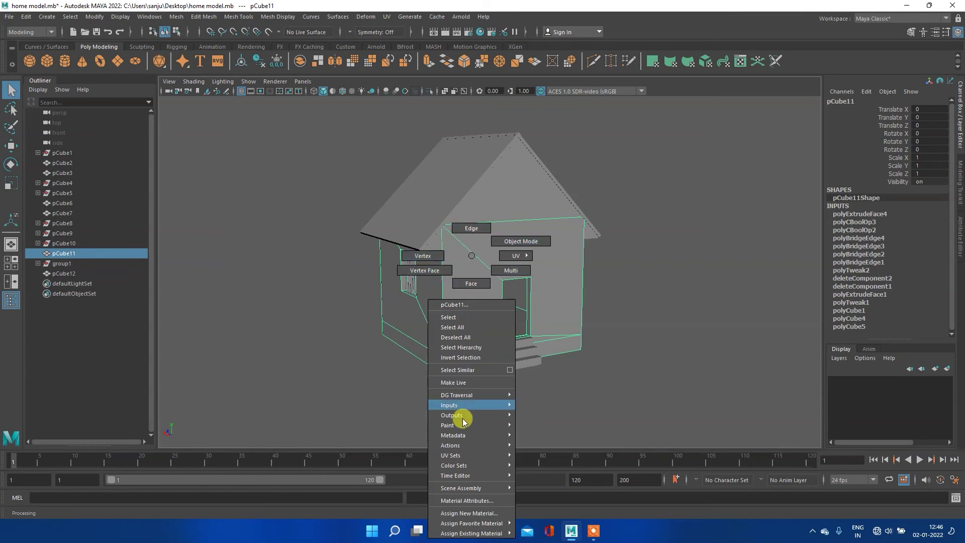
left_click(446, 513)
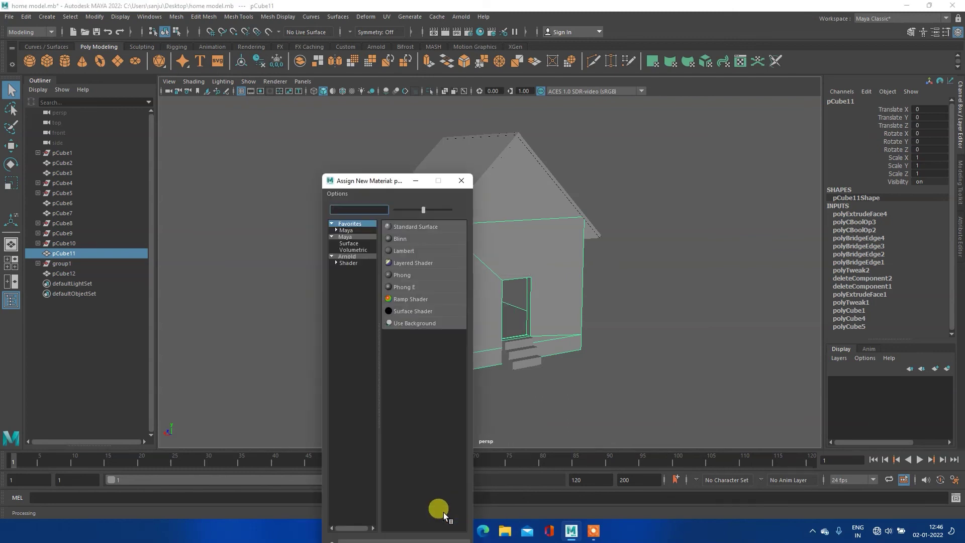
left_click(344, 261)
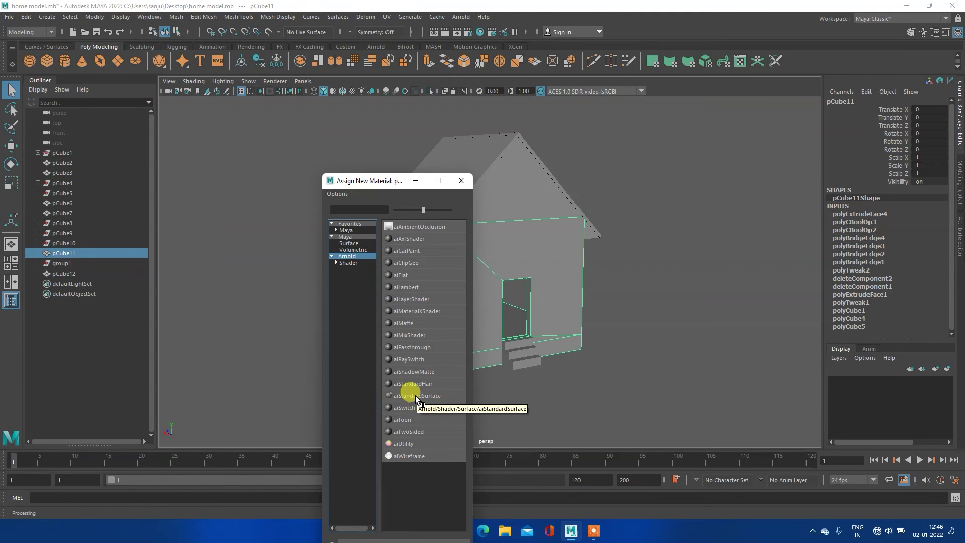
left_click(415, 396)
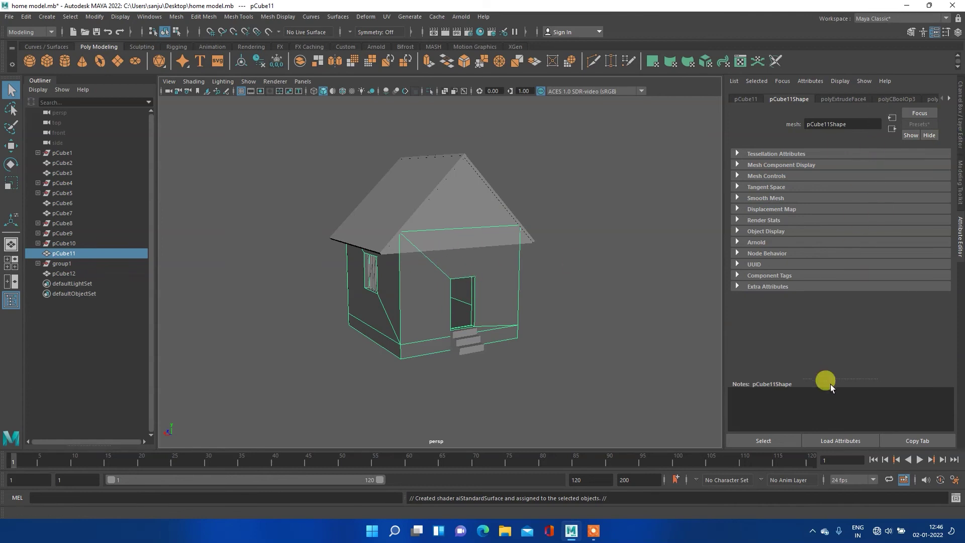
Reselect the house in object mode and open the aiStandardSurface1 material attributes.
right_click_drag(411, 255, 412, 285)
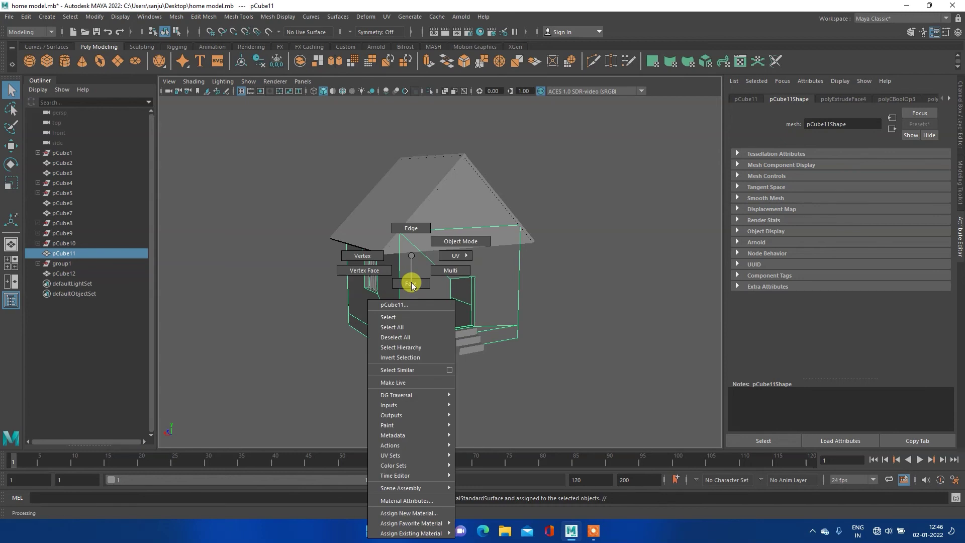
left_click(410, 284)
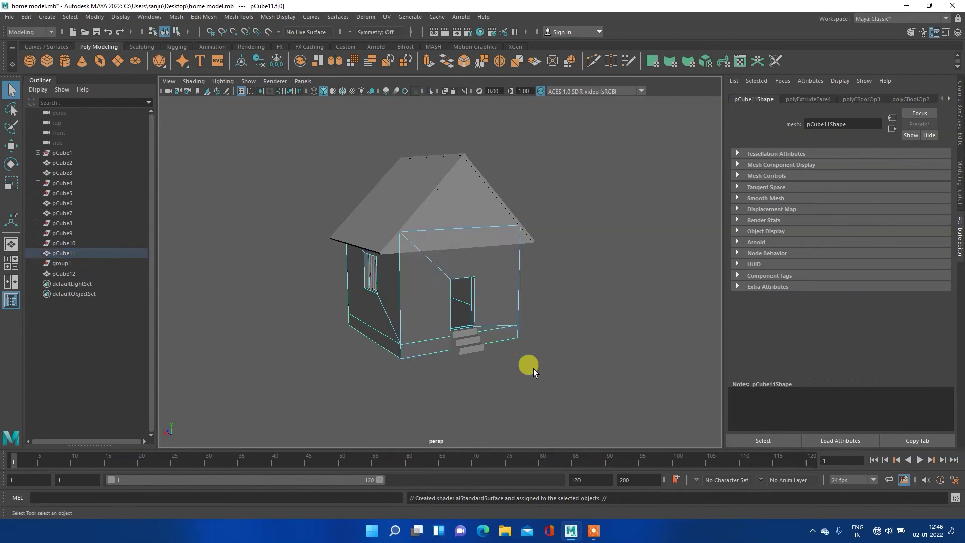
right_click_drag(497, 288, 559, 235)
left_click(552, 274)
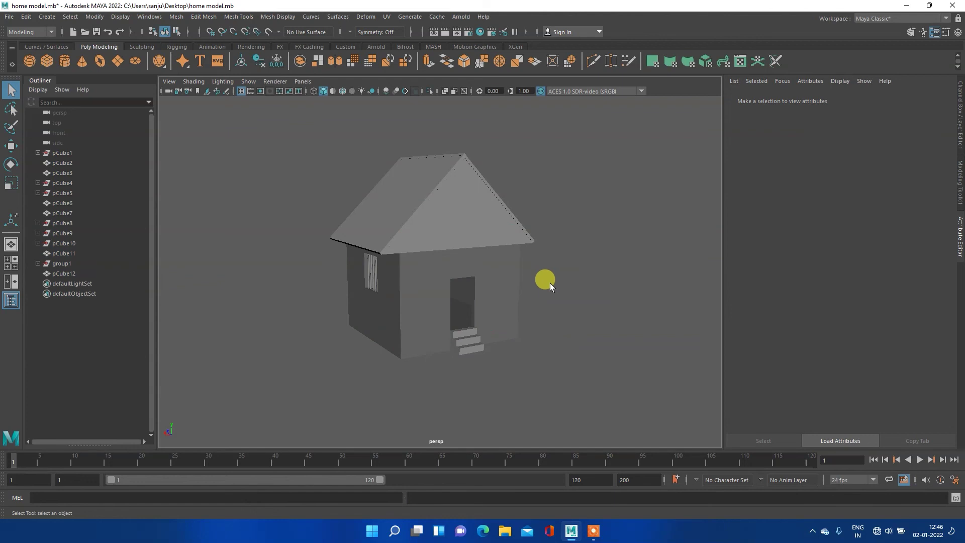
left_click(419, 288)
right_click_drag(415, 256, 403, 503)
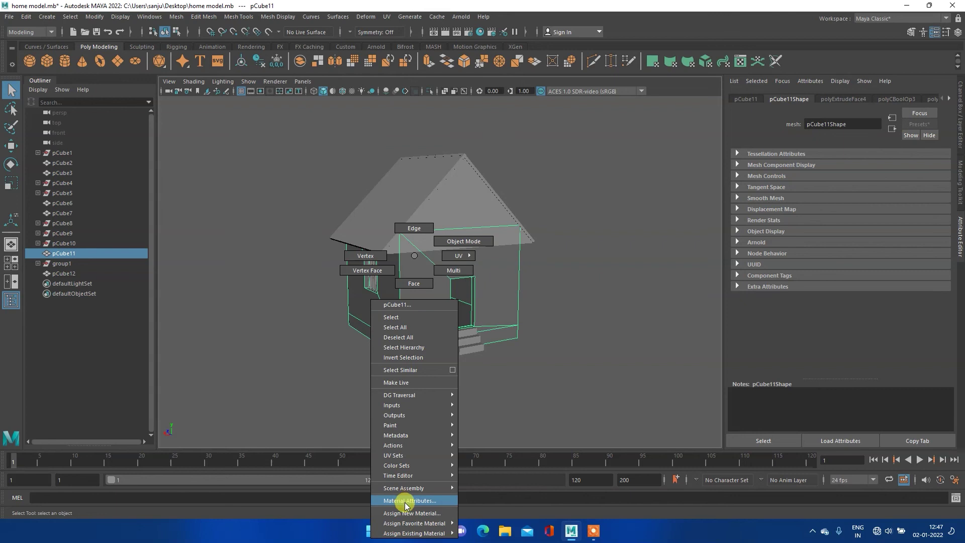
right_click_drag(406, 505, 402, 501)
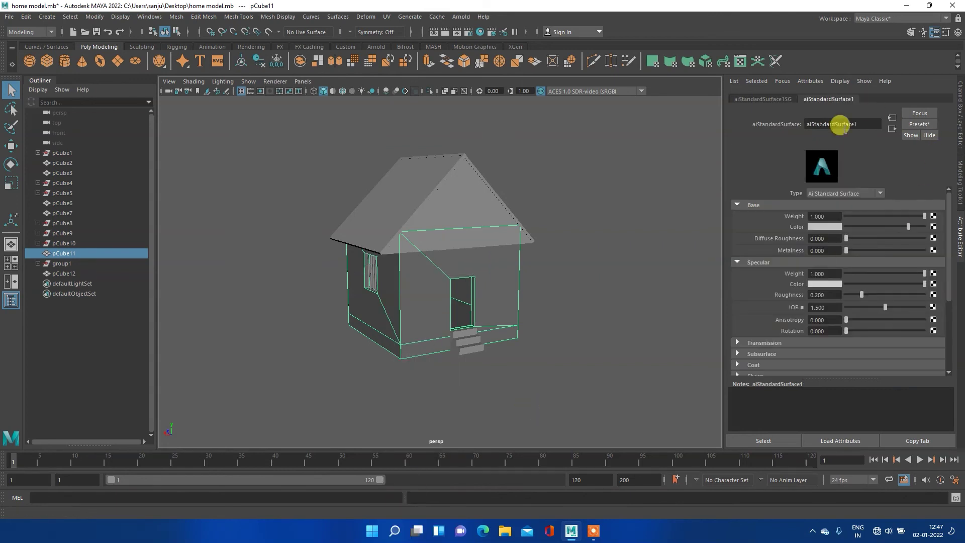
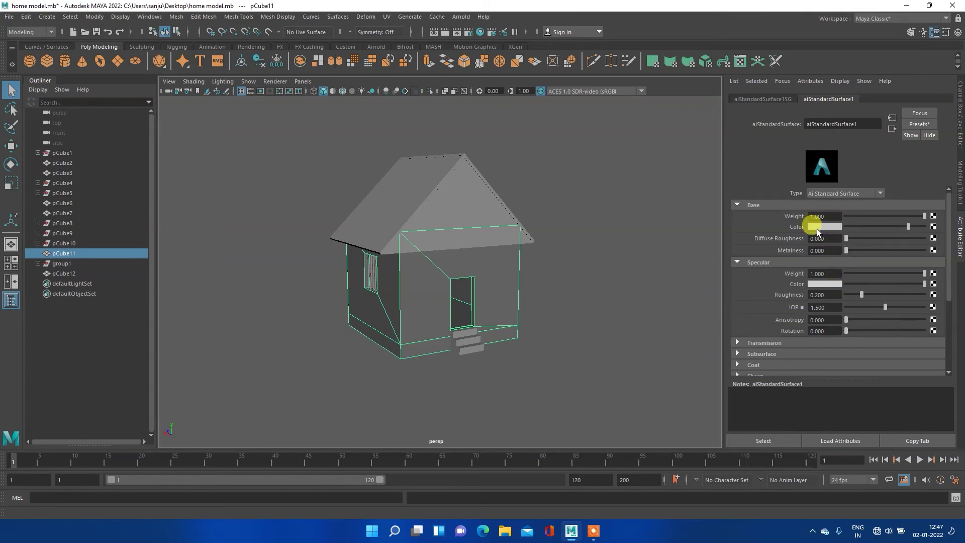
Set the wall material's base colour to blue (H 207.69, V 1.0) with specular weight 0.
left_click(817, 228)
left_click_drag(798, 250, 843, 268)
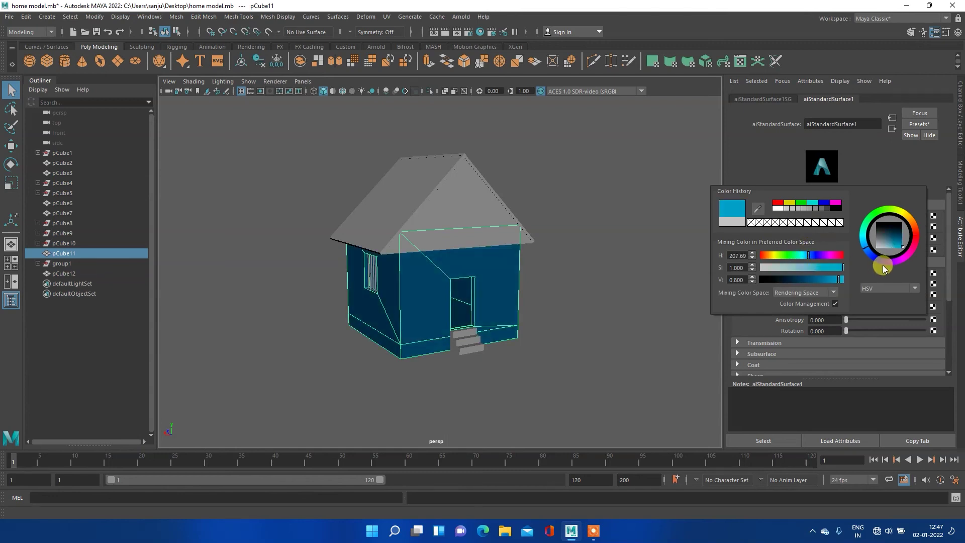
left_click_drag(838, 280, 870, 279)
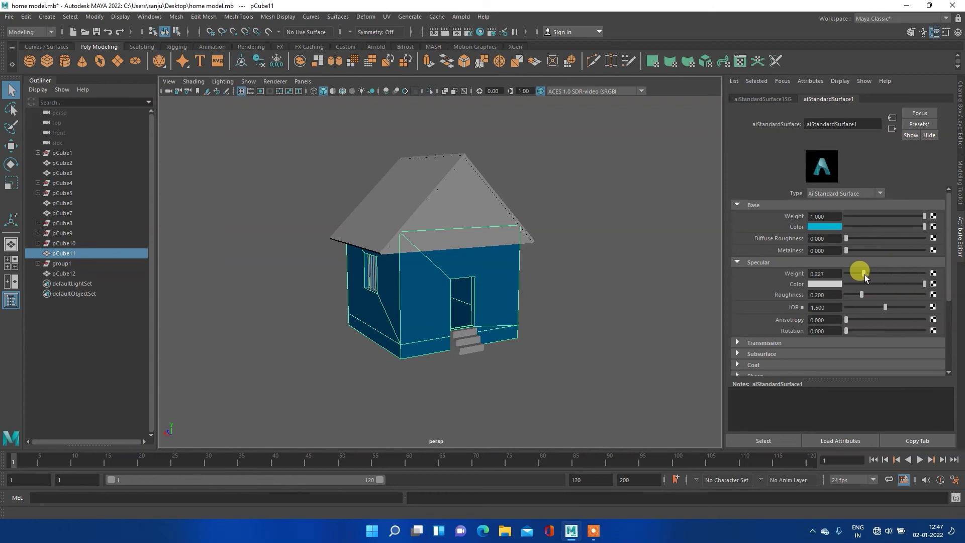
left_click_drag(852, 274, 842, 273)
Rename the aiStandardSurface1 material to 'wall' and deselect the walls.
double_click(819, 123)
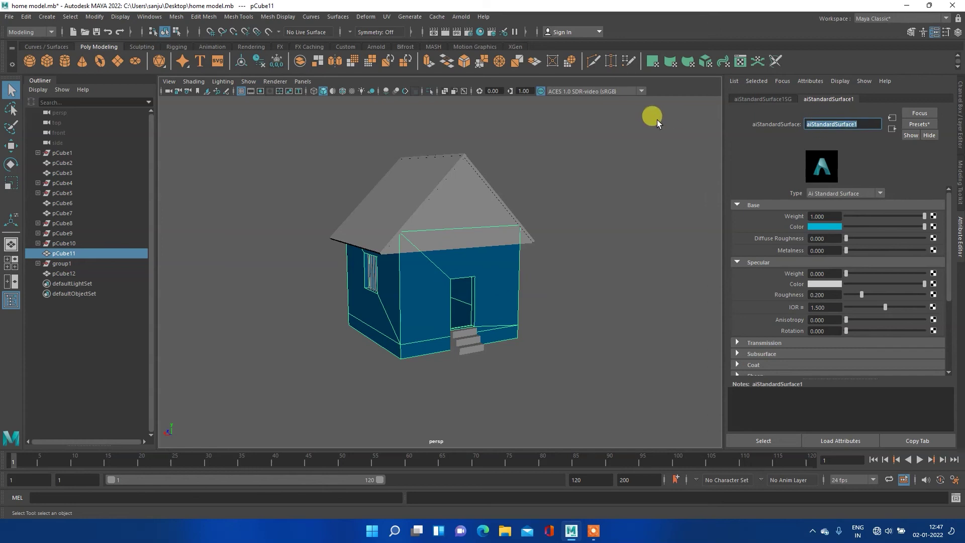
type("wall")
key("Return")
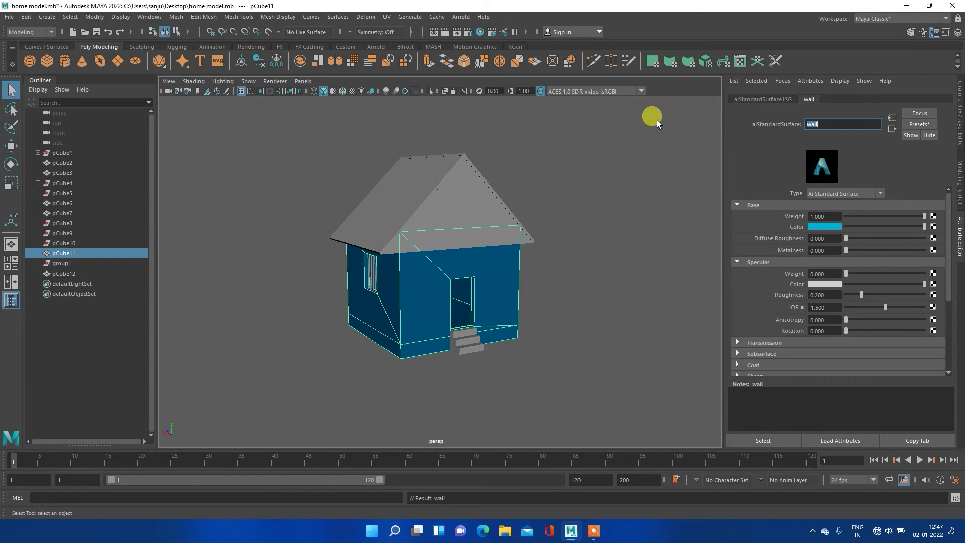
left_click(551, 303)
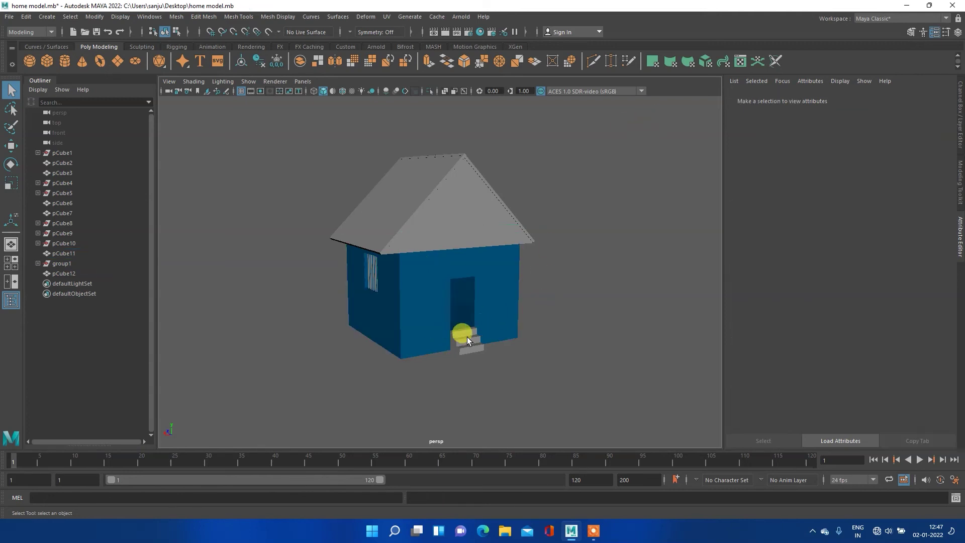
Assign the existing 'wall' material to the front steps.
left_click(466, 340)
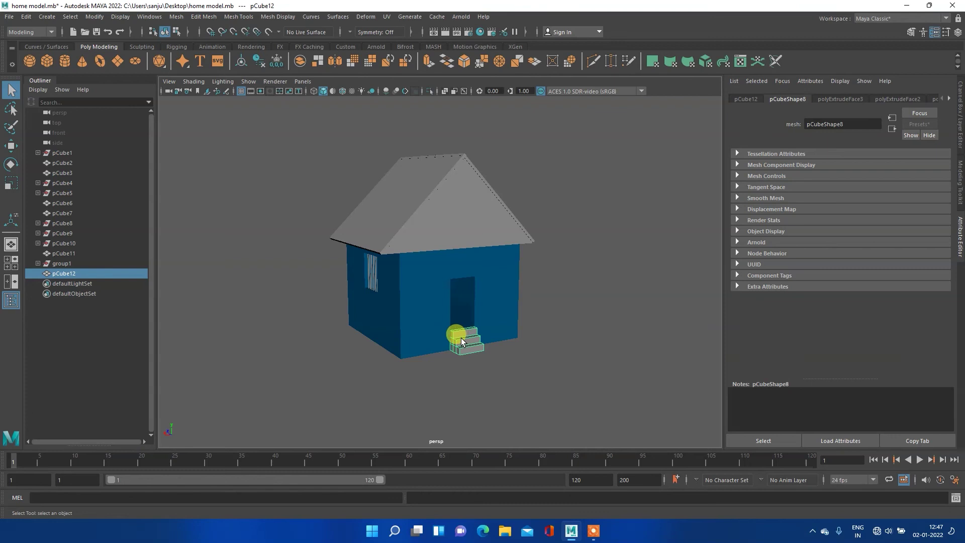
right_click(461, 338)
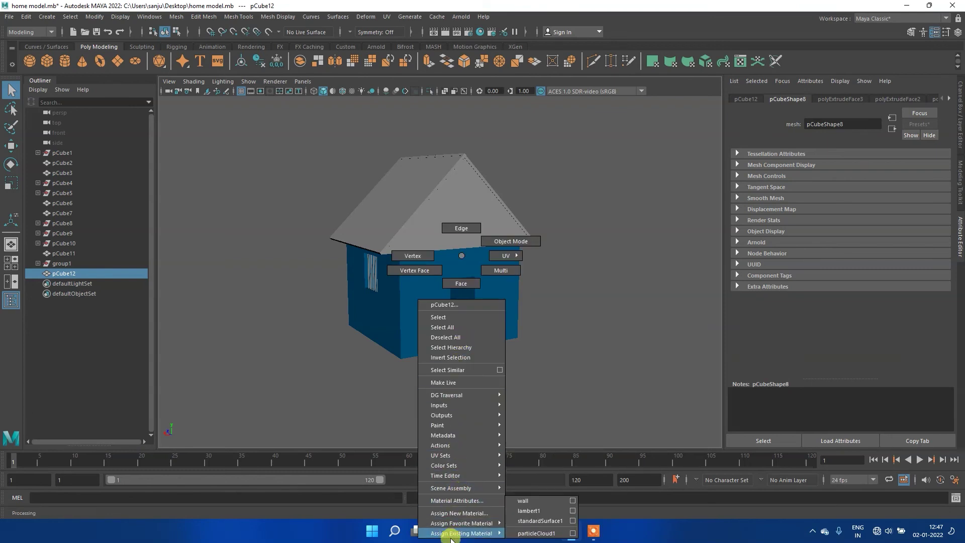
mouse_move(460, 533)
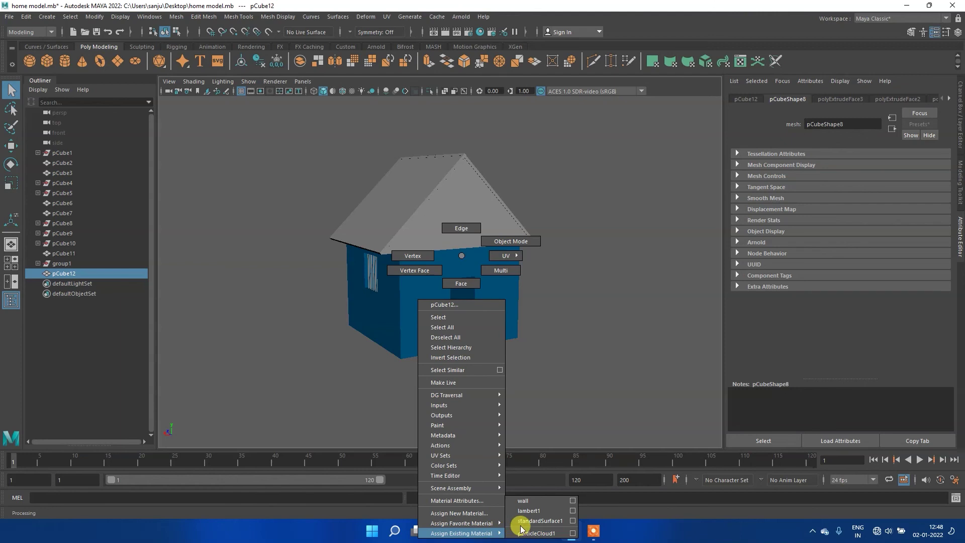
left_click(537, 502)
left_click(470, 366)
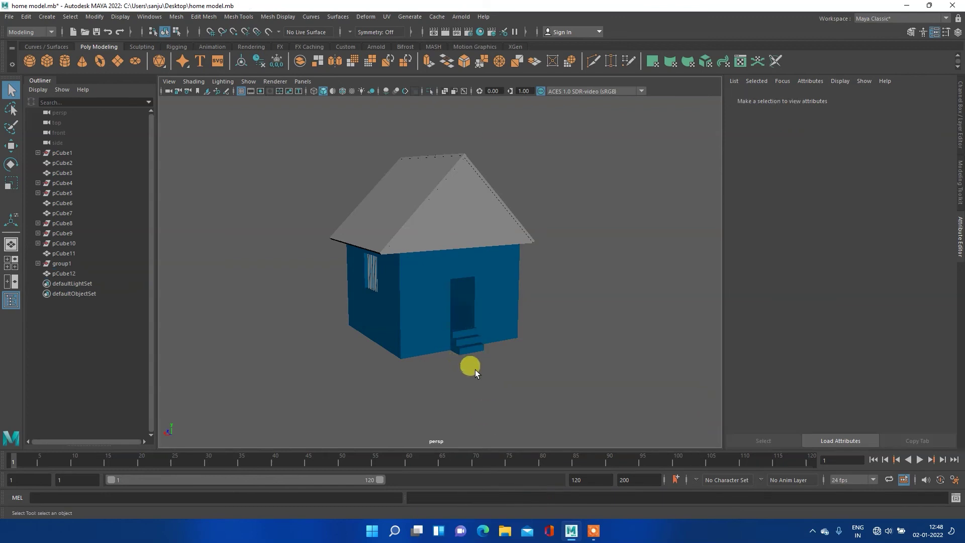
mouse_move(541, 354)
left_mouse_down("alt")
mouse_move(441, 330)
mouse_move(432, 337)
mouse_move(472, 343)
left_mouse_up("alt")
Assign the 'wall' material to the front triangular gable.
left_click(408, 198)
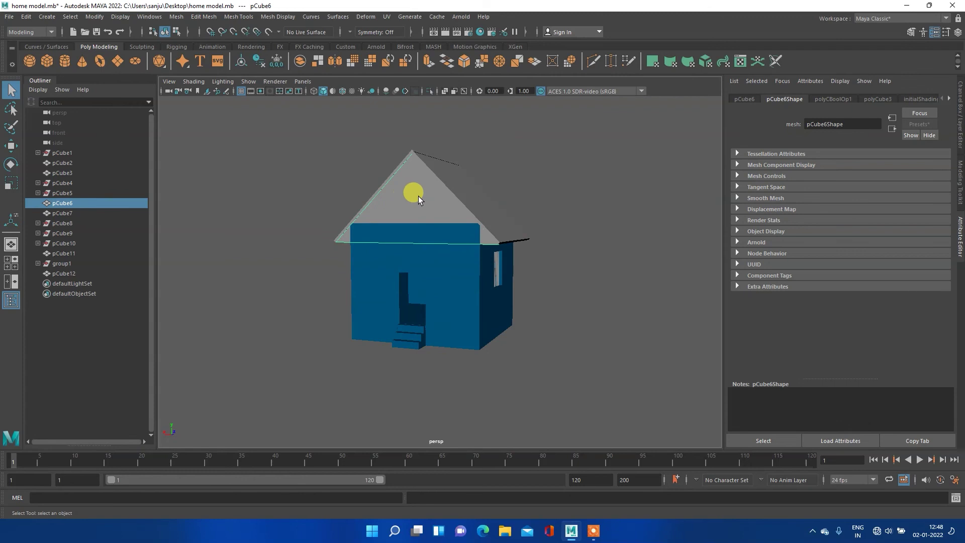
right_click(411, 194)
mouse_move(410, 472)
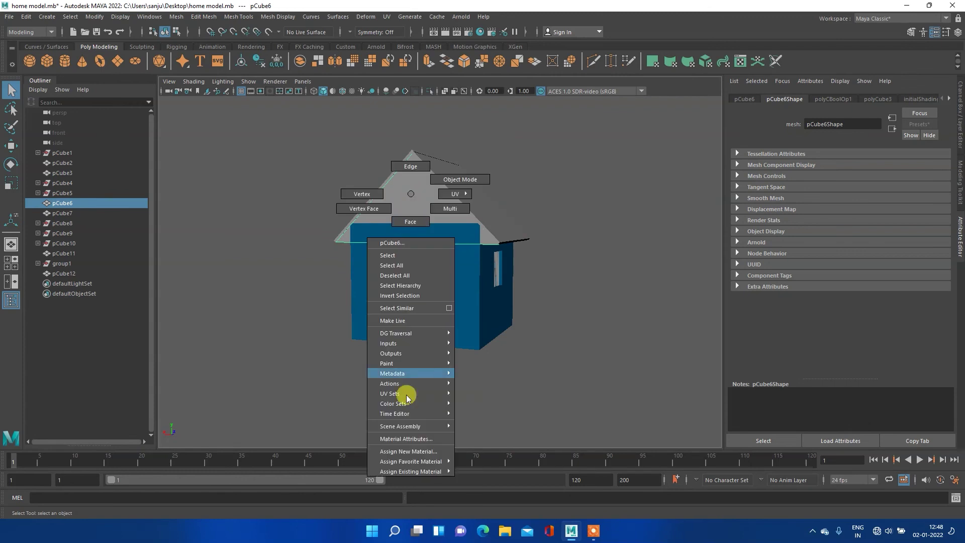
left_click(472, 471)
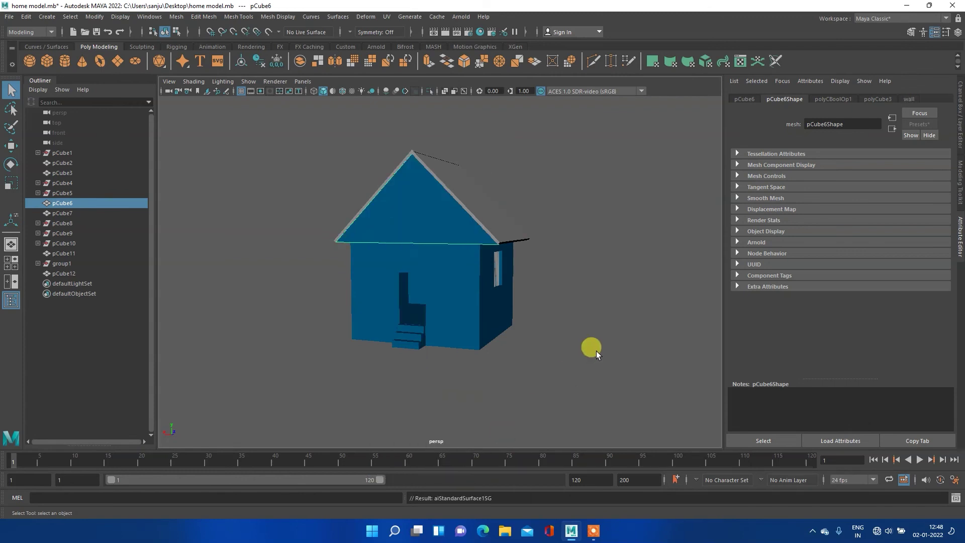
left_click_drag(650, 315, 495, 289, "alt")
Assign the 'wall' material to the back gable.
left_click(493, 262)
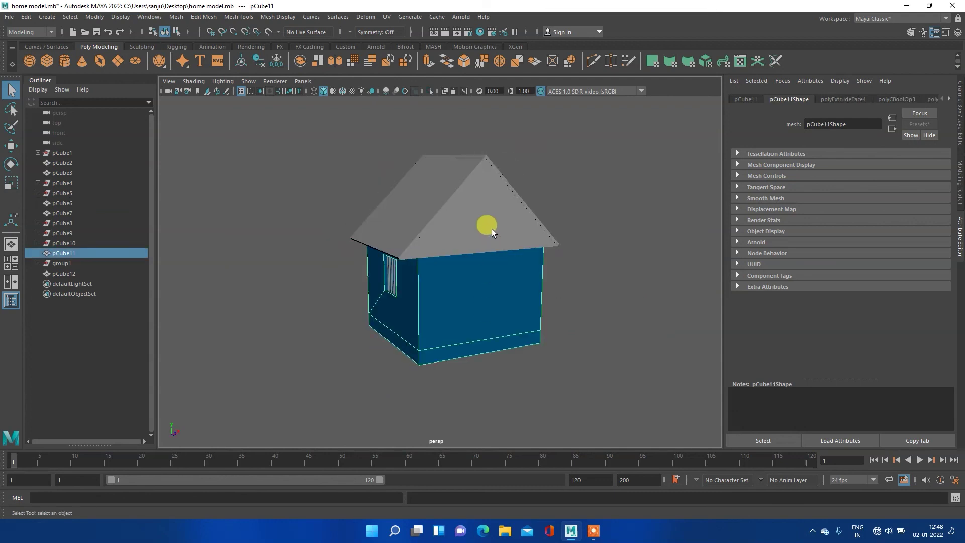
right_click(487, 221)
left_click(488, 223)
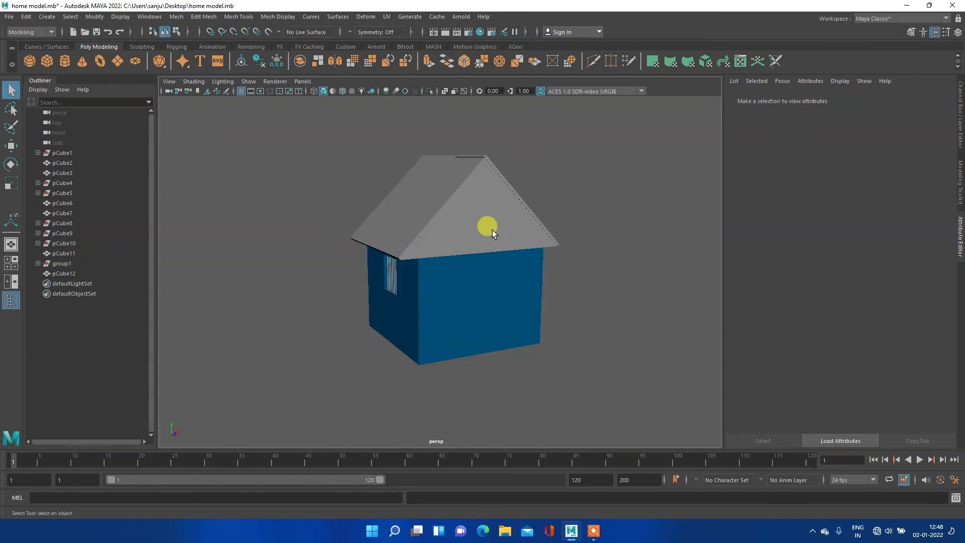
mouse_move(478, 211)
right_mouse_down()
mouse_move(544, 497)
mouse_move(541, 489)
right_mouse_up()
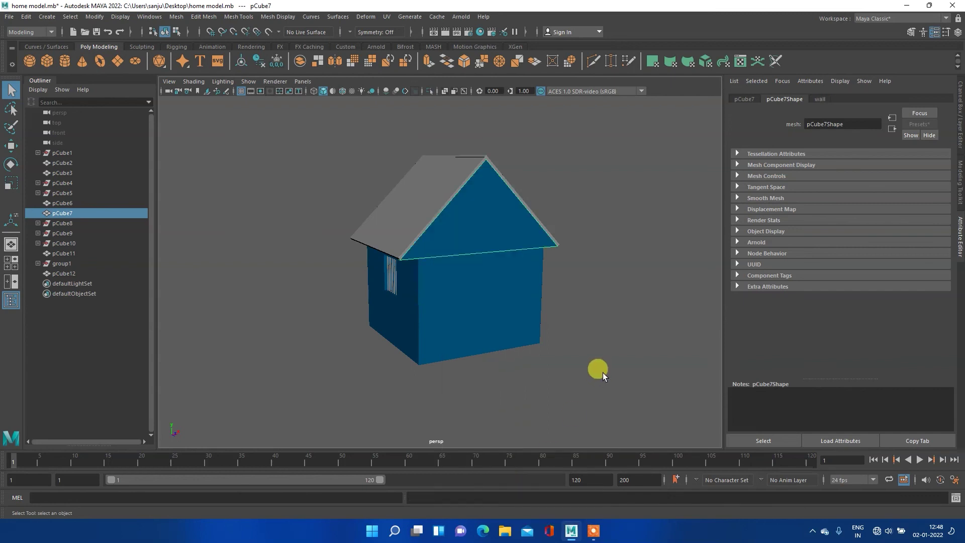
left_click(445, 366)
mouse_move(306, 339)
left_mouse_down("alt")
mouse_move(379, 297)
mouse_move(483, 287)
mouse_move(553, 308)
mouse_move(595, 335)
mouse_move(478, 339)
mouse_move(469, 360)
mouse_move(482, 302)
left_mouse_up("alt")
left_click(457, 237)
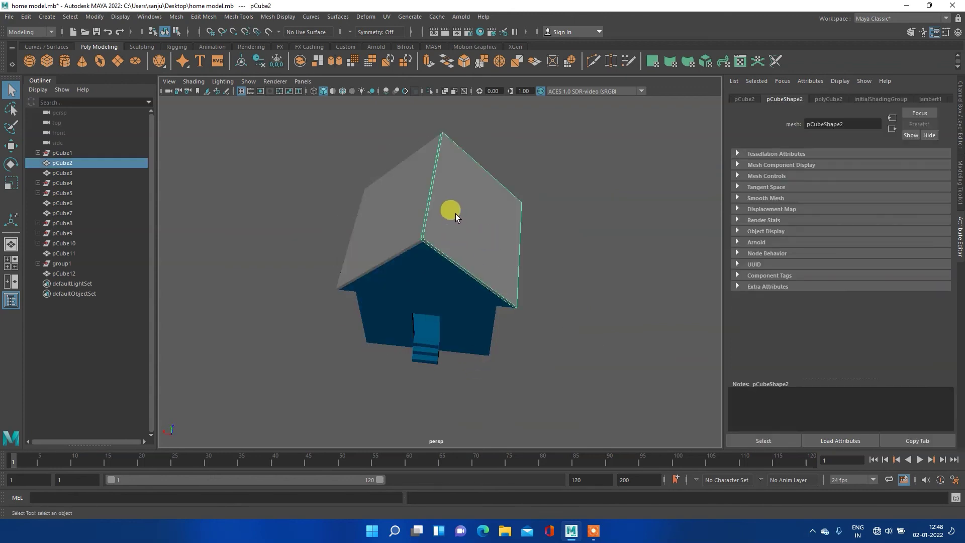
Assign a new Arnold aiStandardSurface material to one roof panel.
right_click(456, 213)
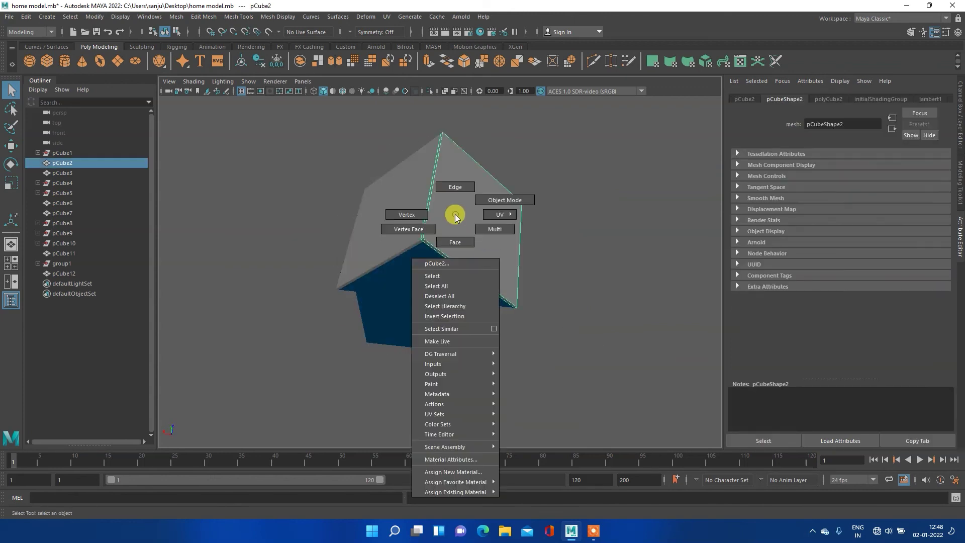
left_click(449, 472)
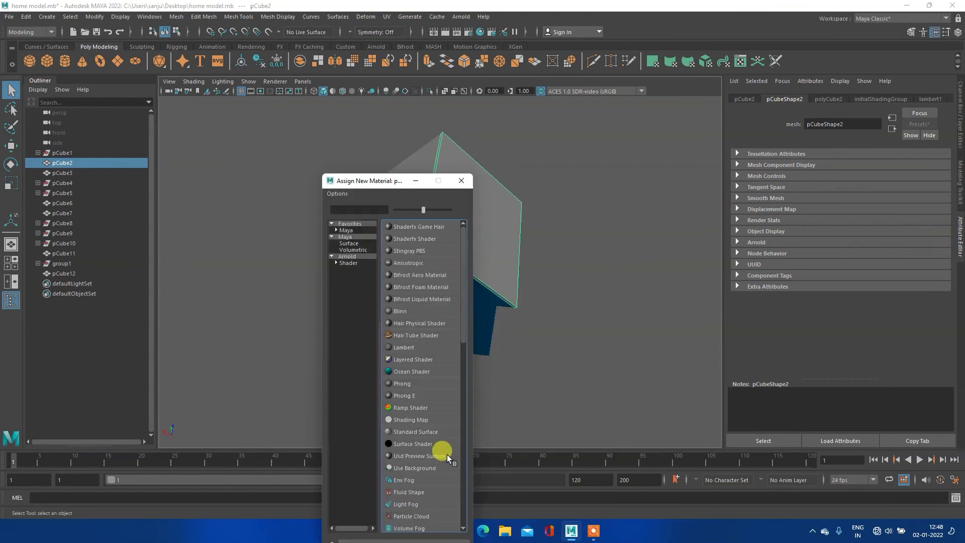
left_click(349, 262)
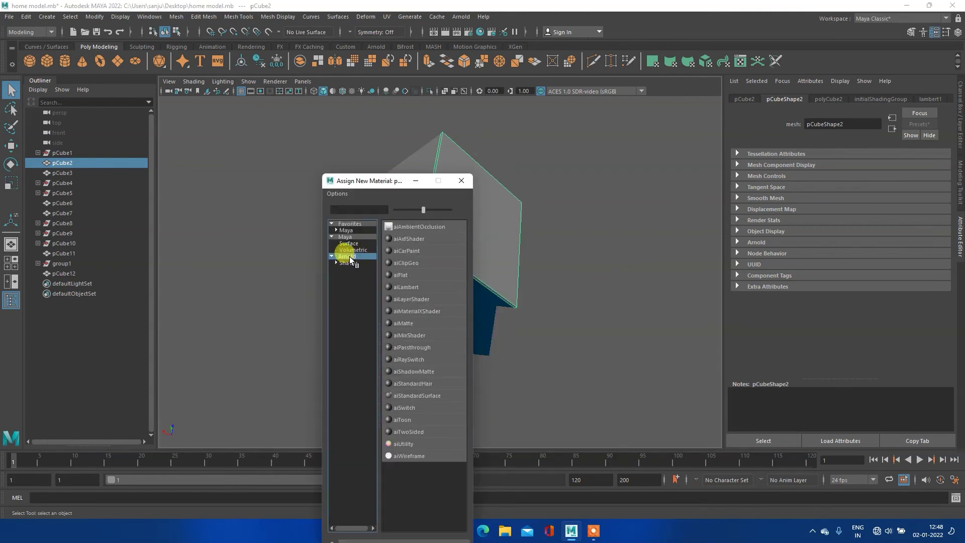
left_click(418, 394)
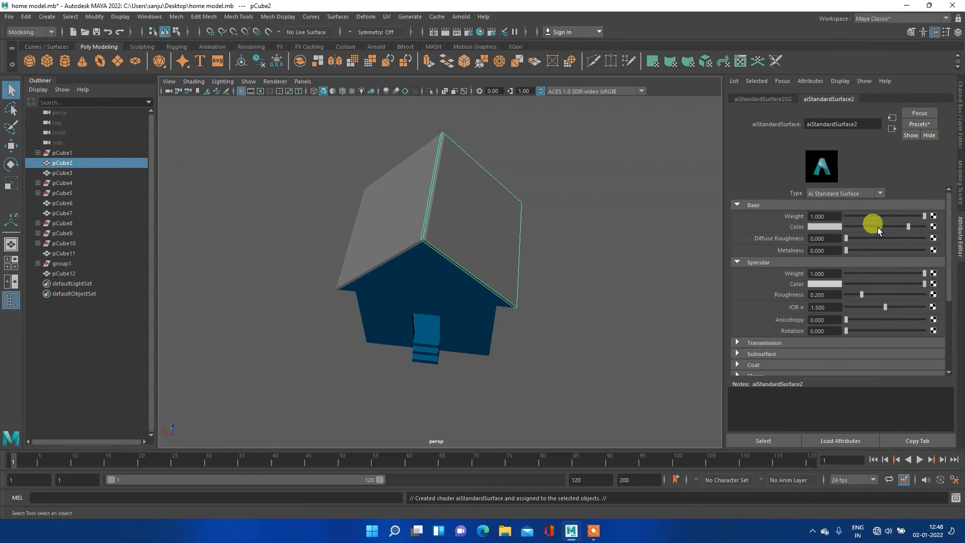
Make the roof material's base colour dark brown (H 23.077, V 0.317).
left_click(840, 227)
mouse_move(831, 246)
left_mouse_down()
mouse_move(798, 252)
mouse_move(855, 267)
left_mouse_up()
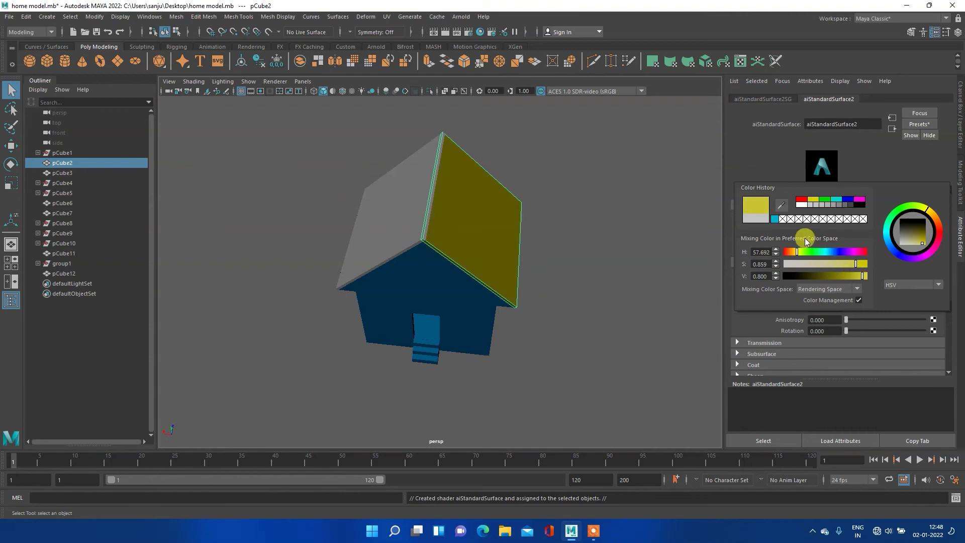
left_click_drag(799, 251, 791, 252)
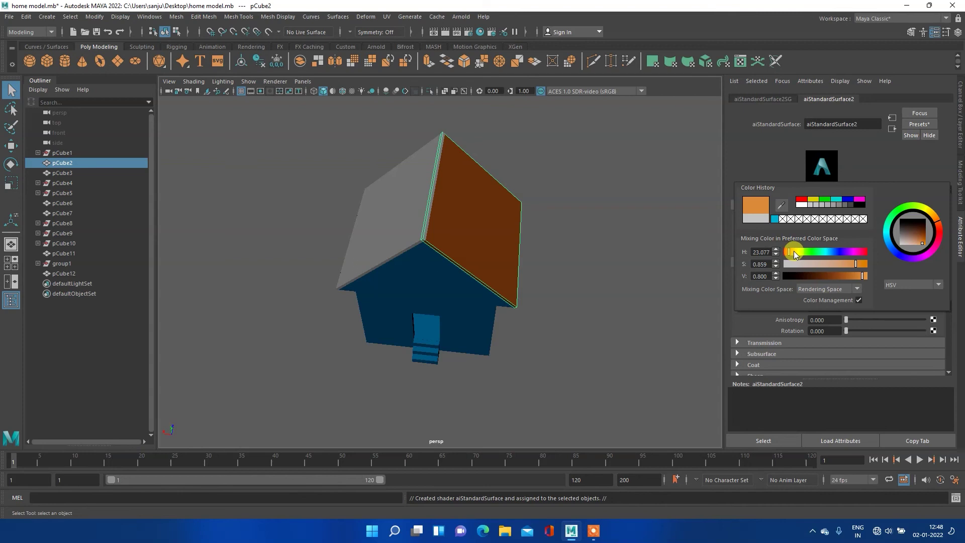
left_click_drag(864, 278, 837, 276)
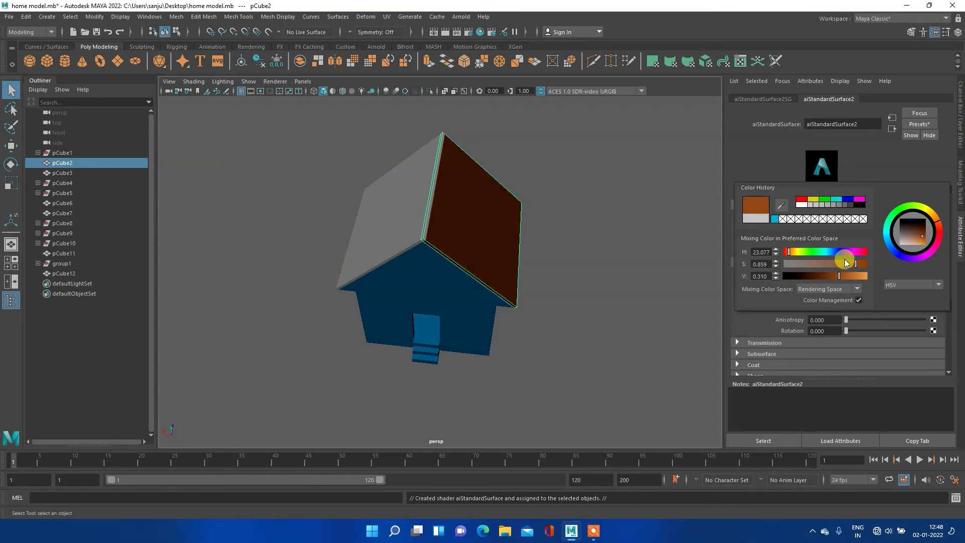
left_click(880, 162)
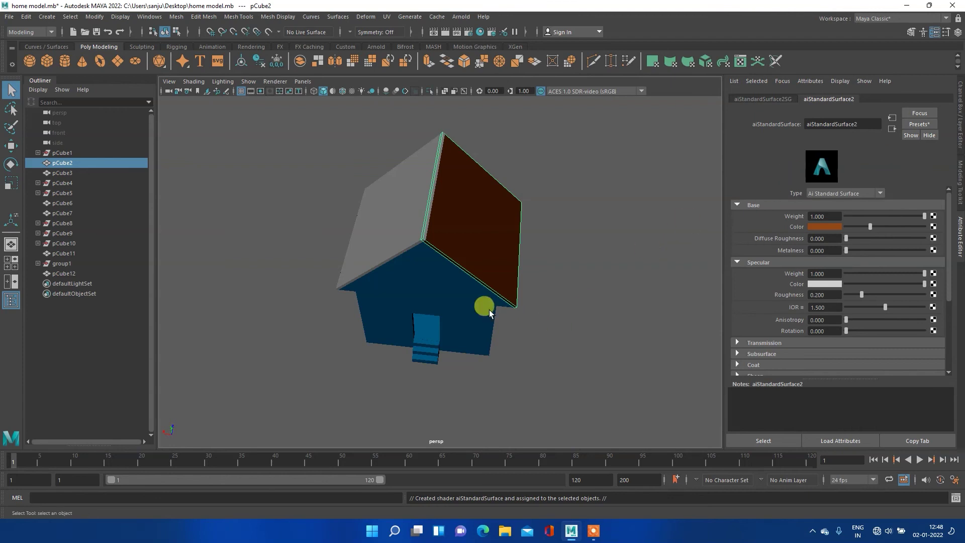
Rename the roof material to 'name'.
double_click(860, 124)
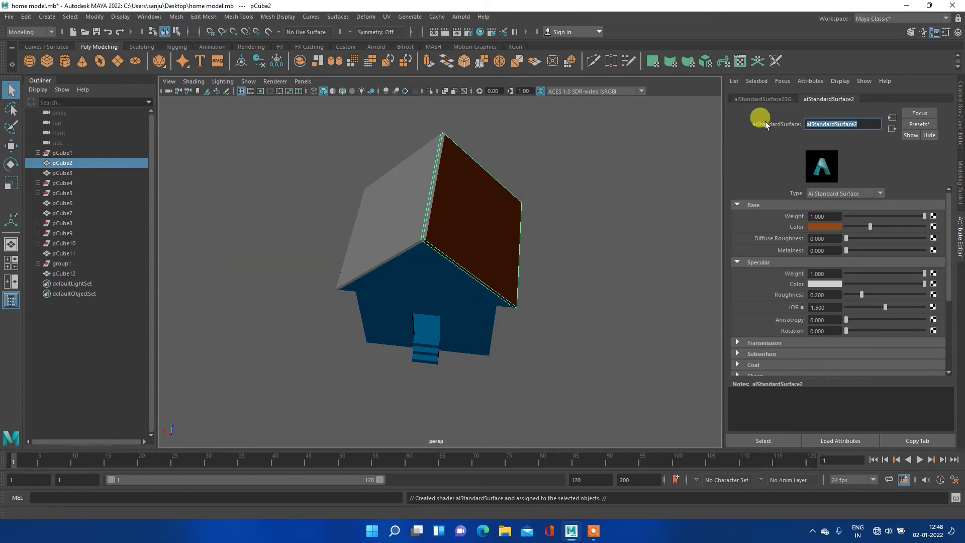
type("name")
key("Return")
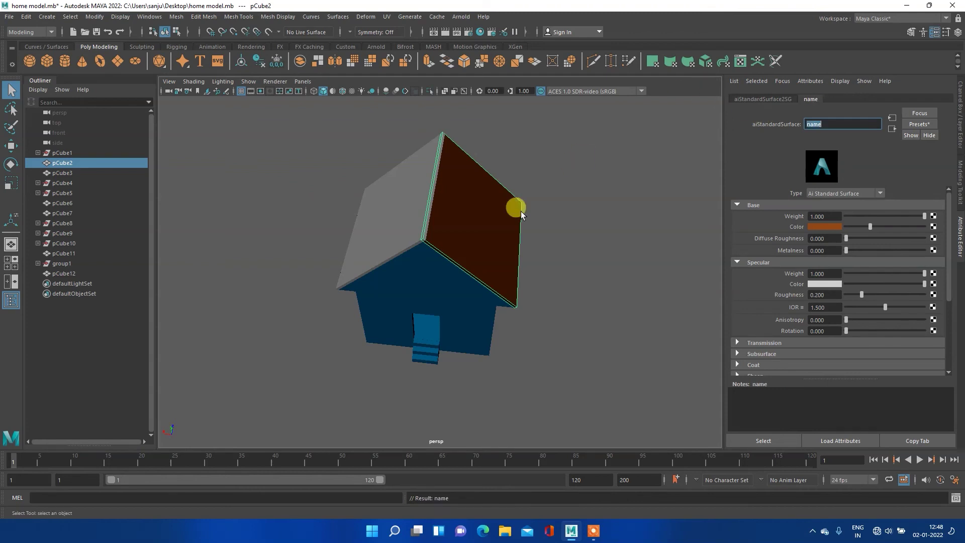
mouse_move(322, 253)
left_mouse_down("alt")
mouse_move(362, 252)
mouse_move(394, 219)
left_mouse_up("alt")
Assign the existing brown roof material to the other roof panel.
left_click(393, 219)
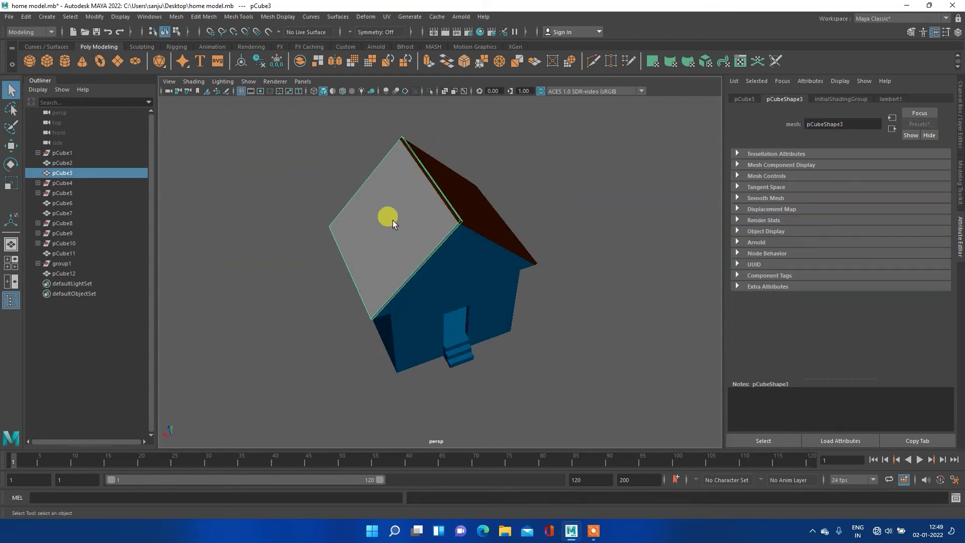
right_click(388, 206)
mouse_move(388, 206)
right_mouse_down()
mouse_move(392, 488)
mouse_move(445, 484)
right_mouse_up()
left_click(553, 313)
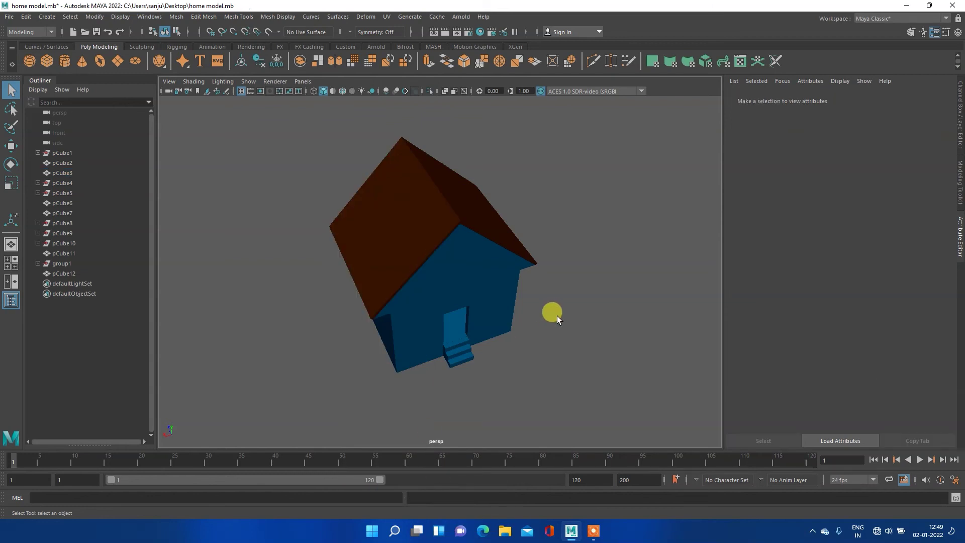
mouse_move(556, 330)
left_mouse_down("alt")
mouse_move(563, 262)
mouse_move(449, 302)
mouse_move(485, 264)
mouse_move(394, 258)
mouse_move(500, 271)
left_mouse_up("alt")
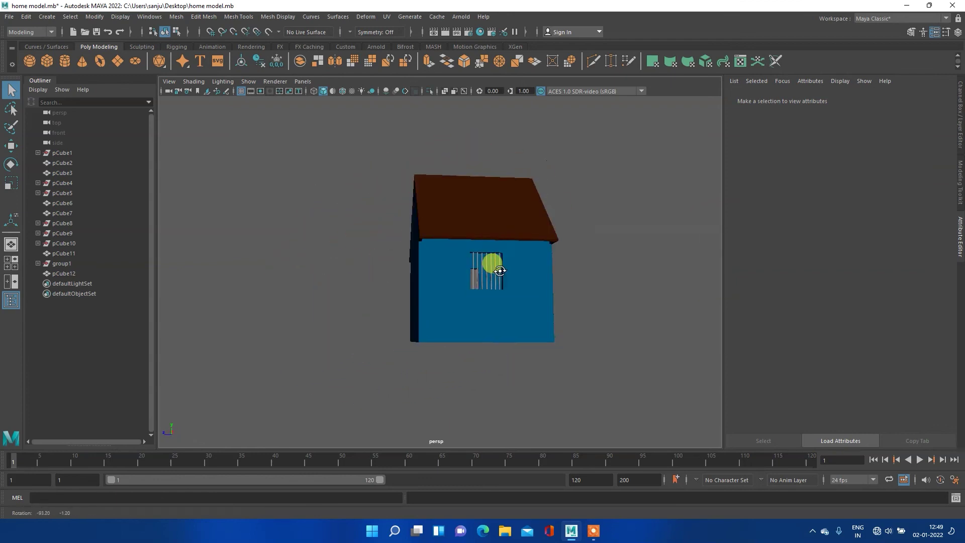
Zoom and orbit to view the whole house, then select a window bar.
scroll(496, 273, "up", 5)
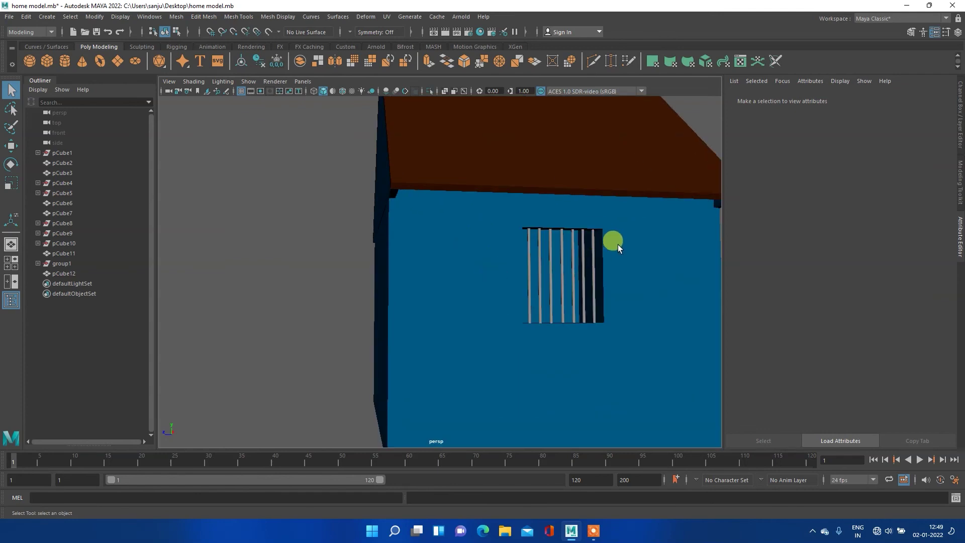
scroll(583, 236, "down", 5)
mouse_move(469, 271)
left_mouse_down("alt")
mouse_move(508, 254)
mouse_move(588, 248)
mouse_move(512, 261)
left_mouse_up("alt")
middle_click_drag(511, 261, 530, 243, "alt")
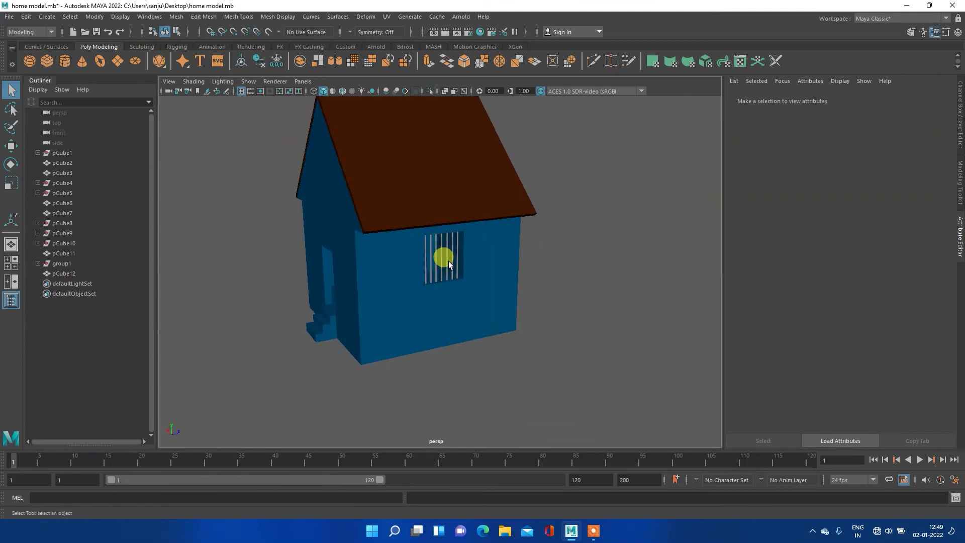
left_click(448, 260)
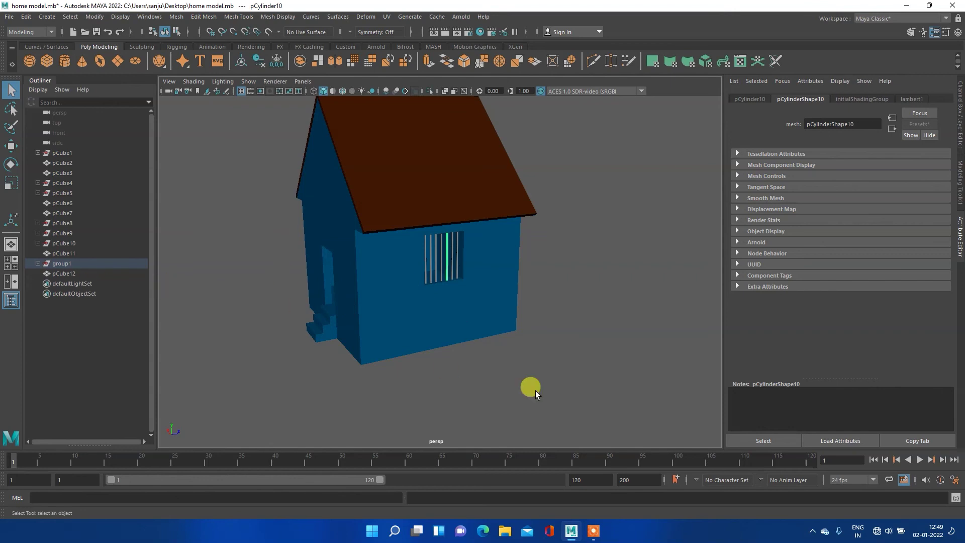
Select the window-bar group and assign it a new Arnold aiStandardSurface material.
left_click(201, 414)
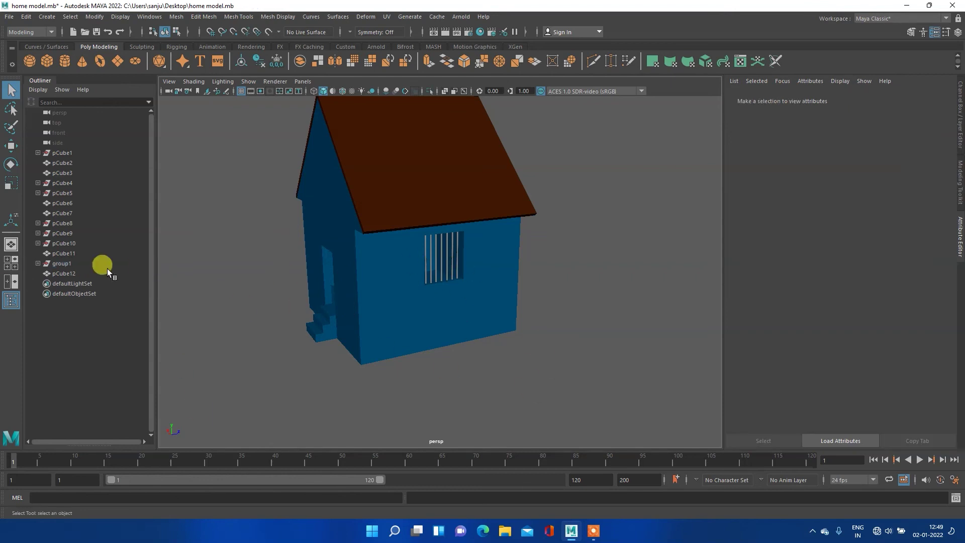
left_click(55, 265)
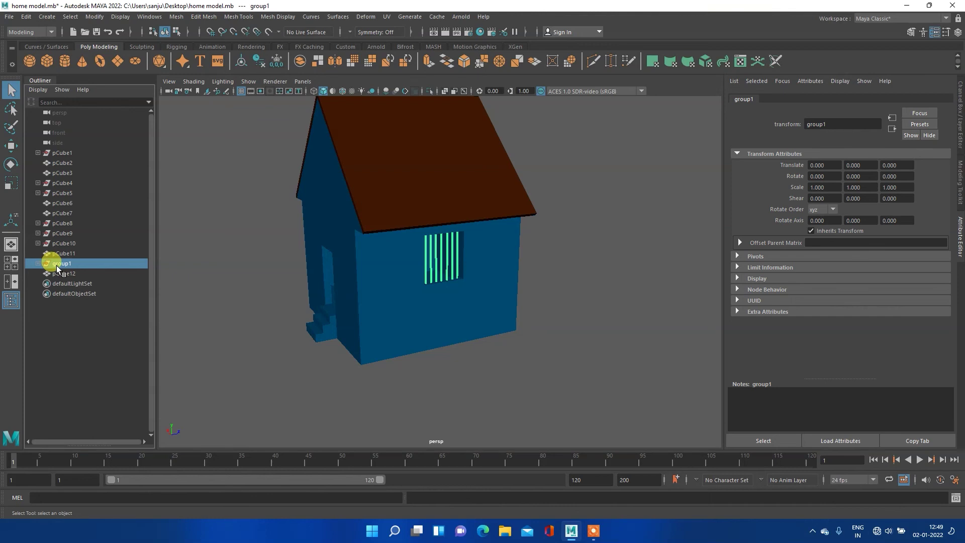
mouse_move(214, 317)
left_mouse_down("alt")
mouse_move(323, 290)
mouse_move(398, 297)
mouse_move(215, 300)
left_mouse_up("alt")
right_click_drag(437, 269, 421, 408)
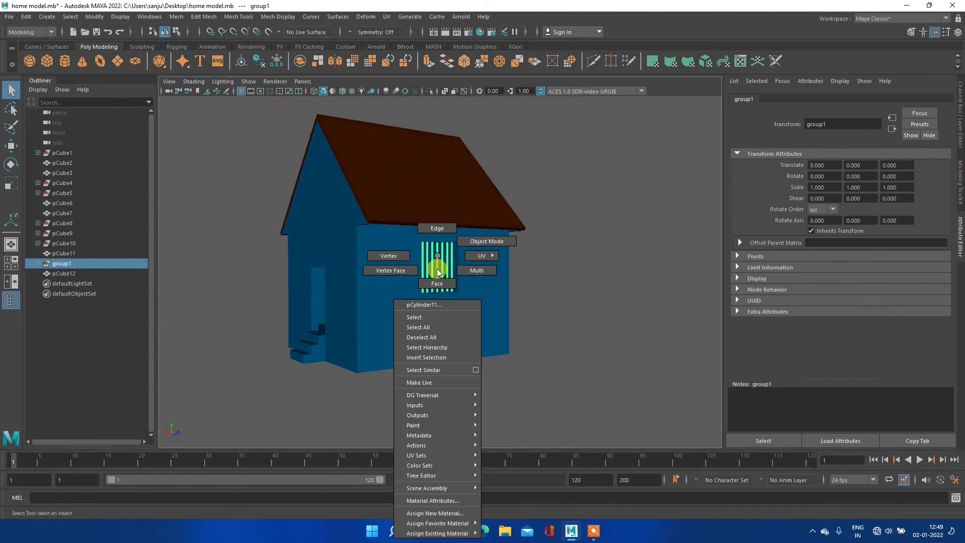
left_click(428, 513)
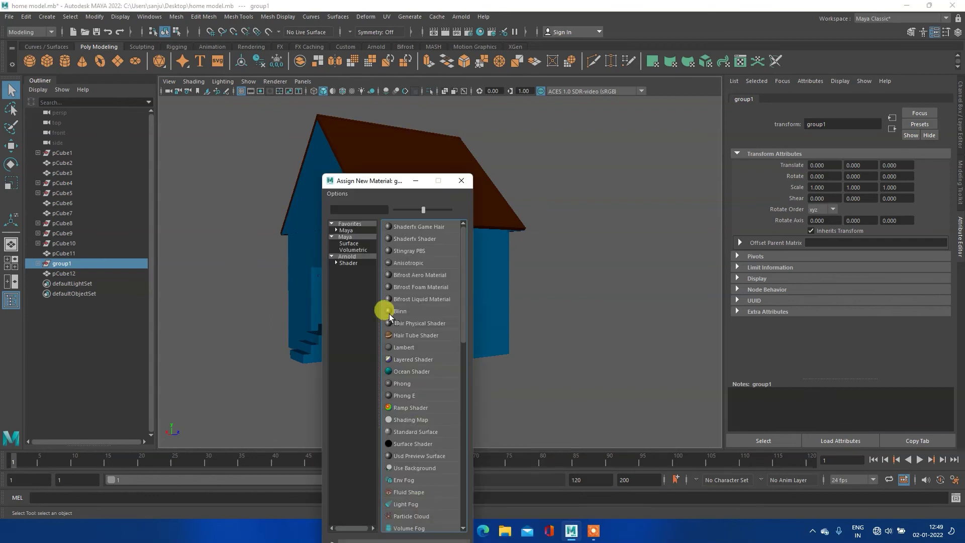
left_click(353, 256)
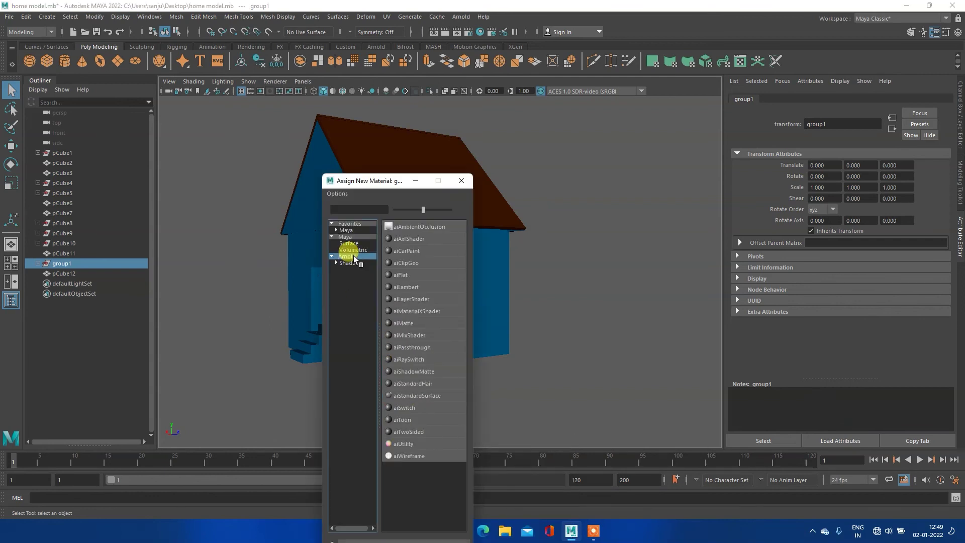
left_click(421, 395)
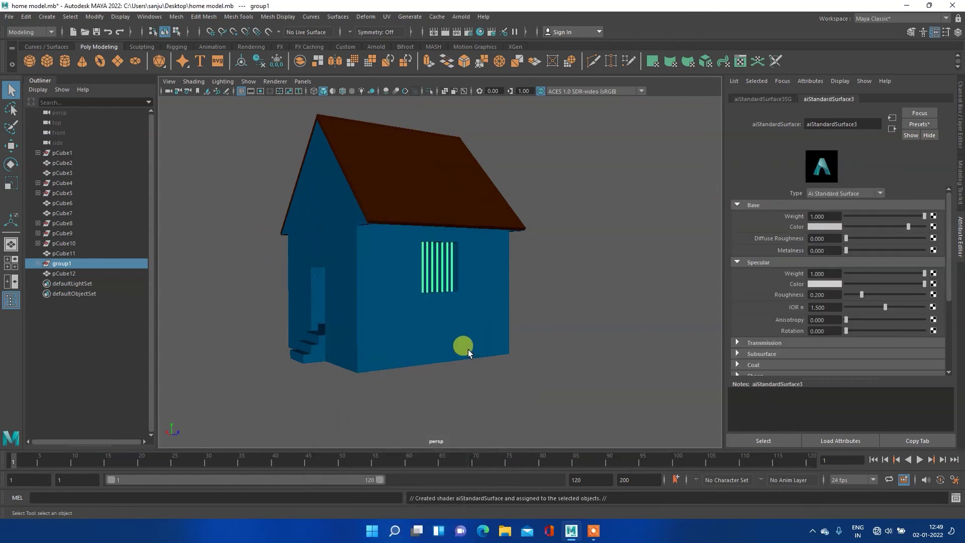
Apply the Brushed_Metal preset to the bars' material, then orbit around the house.
left_click(909, 124)
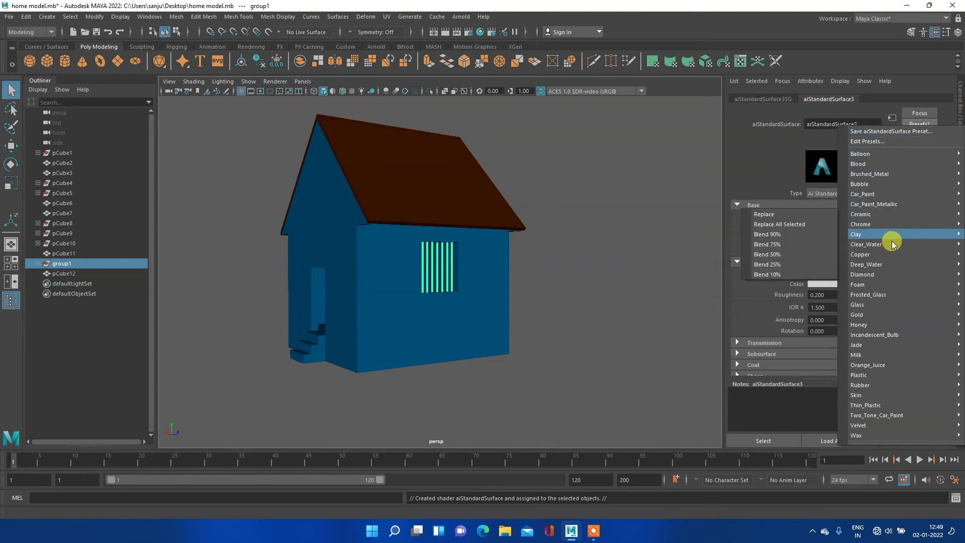
mouse_move(874, 184)
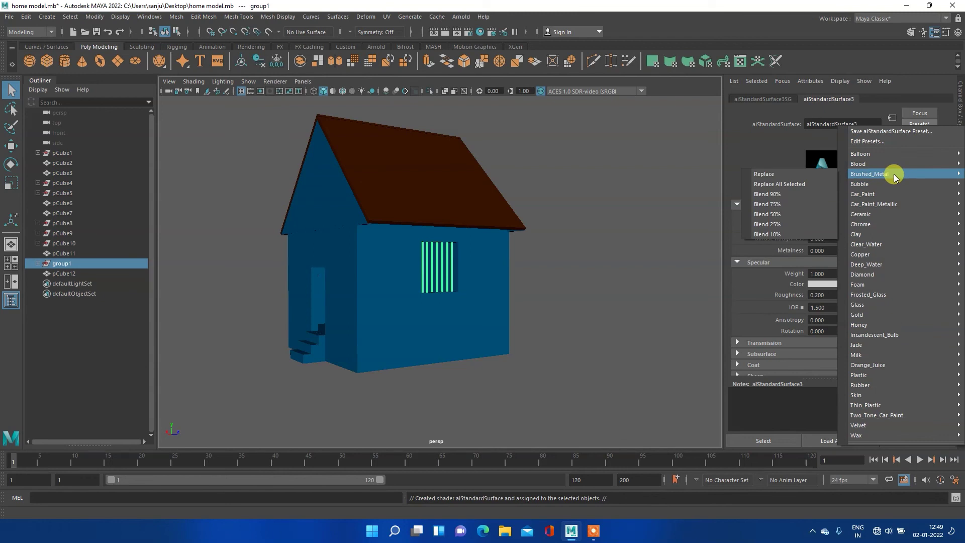
left_click(794, 172)
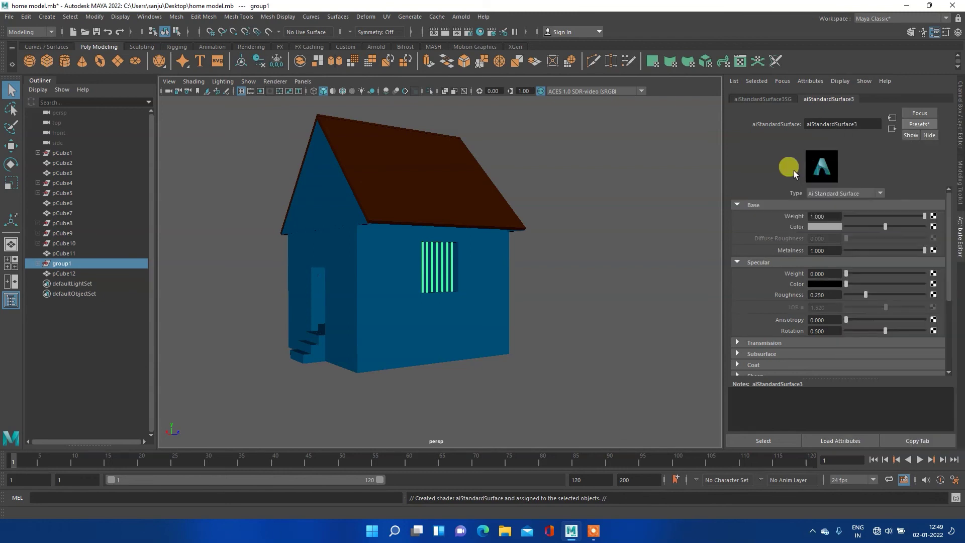
left_click(509, 256)
left_click(573, 261)
mouse_move(565, 260)
left_mouse_down("alt")
mouse_move(553, 239)
mouse_move(521, 239)
mouse_move(531, 253)
mouse_move(592, 242)
mouse_move(459, 230)
mouse_move(530, 224)
mouse_move(394, 239)
mouse_move(467, 219)
mouse_move(342, 213)
mouse_move(499, 243)
mouse_move(469, 243)
mouse_move(486, 224)
left_mouse_up("alt")
mouse_move(486, 223)
middle_mouse_down("alt")
mouse_move(463, 255)
mouse_move(506, 229)
middle_mouse_up("alt")
middle_click_drag(500, 244, 501, 248, "alt")
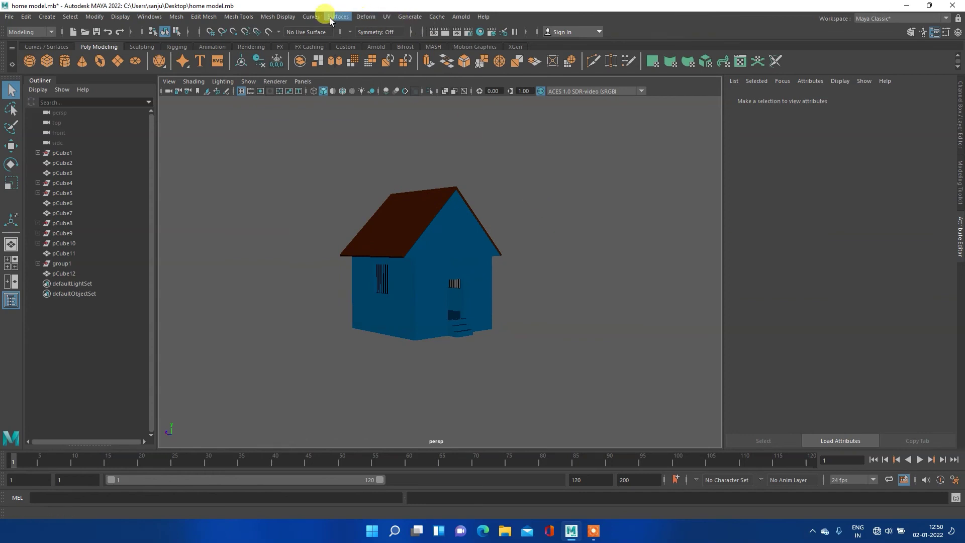
Create an Arnold Skydome Light (aiSkyDomeLight1) and zoom in on the house.
left_click(464, 20)
mouse_move(475, 67)
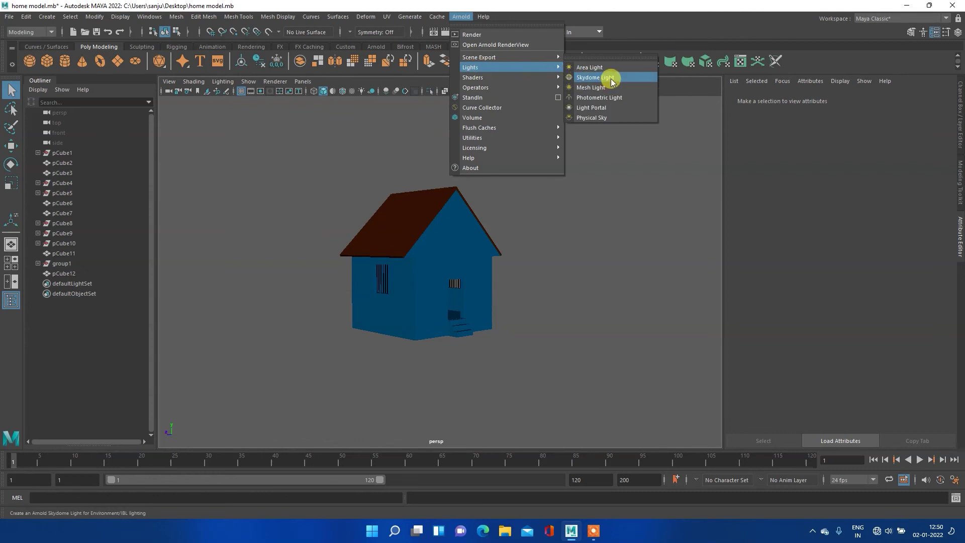
left_click(613, 81)
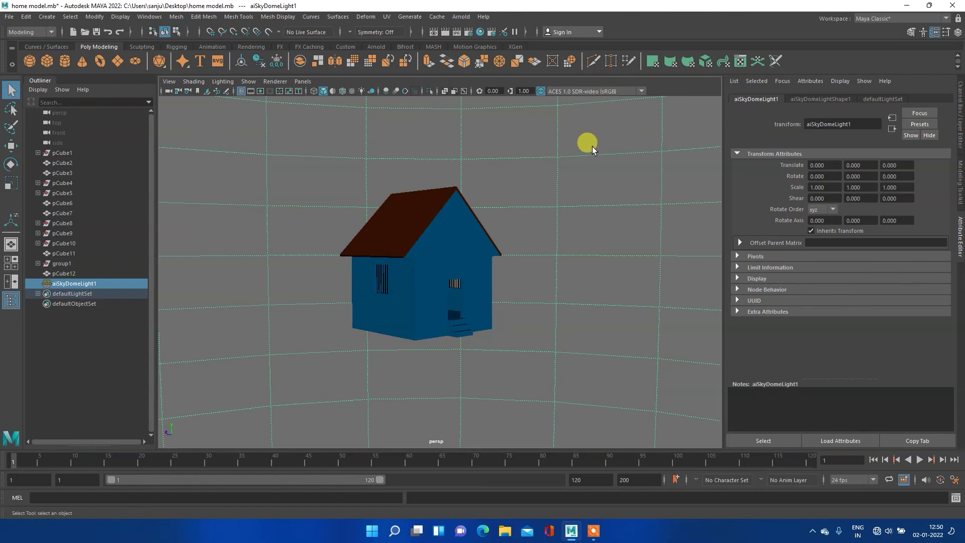
scroll(530, 186, "up", 1)
scroll(527, 189, "up", 2)
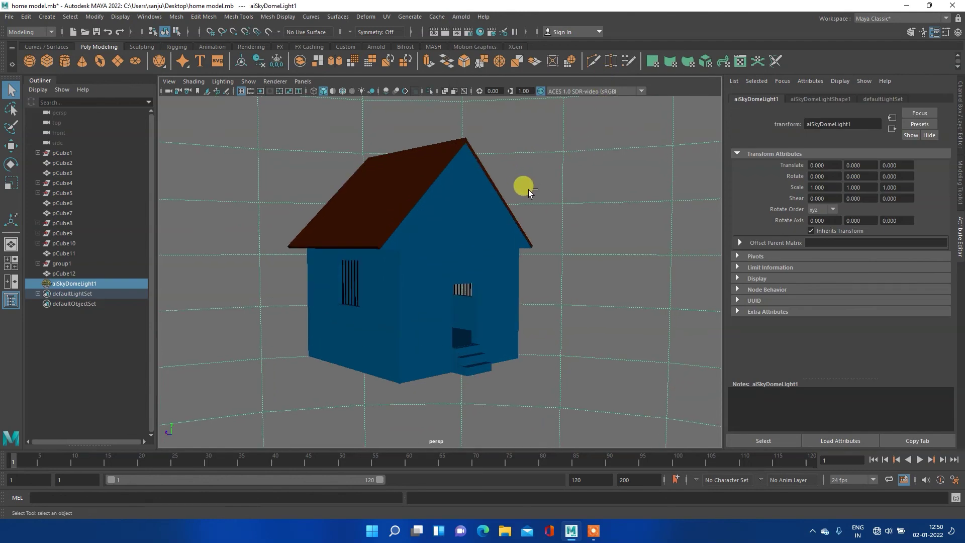
Turn on the film gate and tumble and zoom the camera to frame the house inside it.
left_click(251, 91)
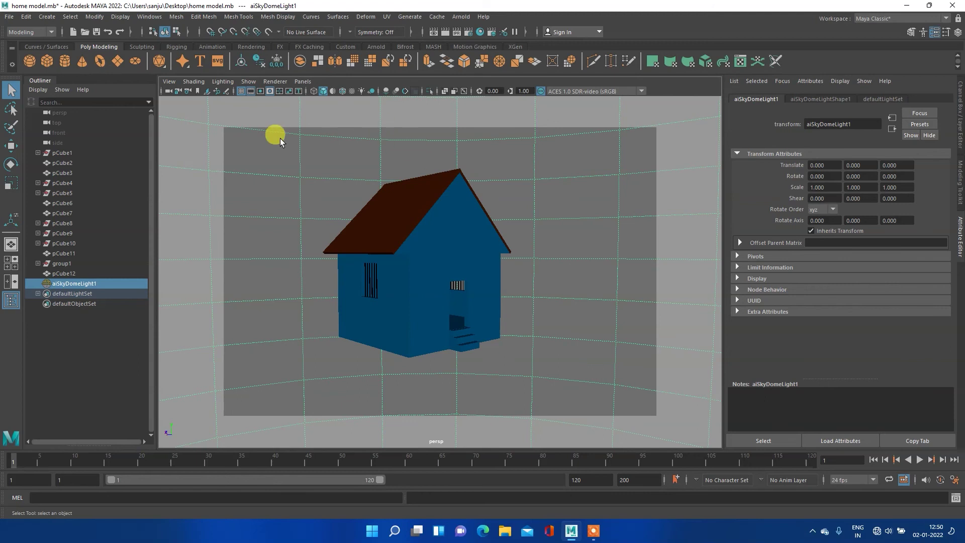
left_click_drag(422, 200, 425, 210, "alt")
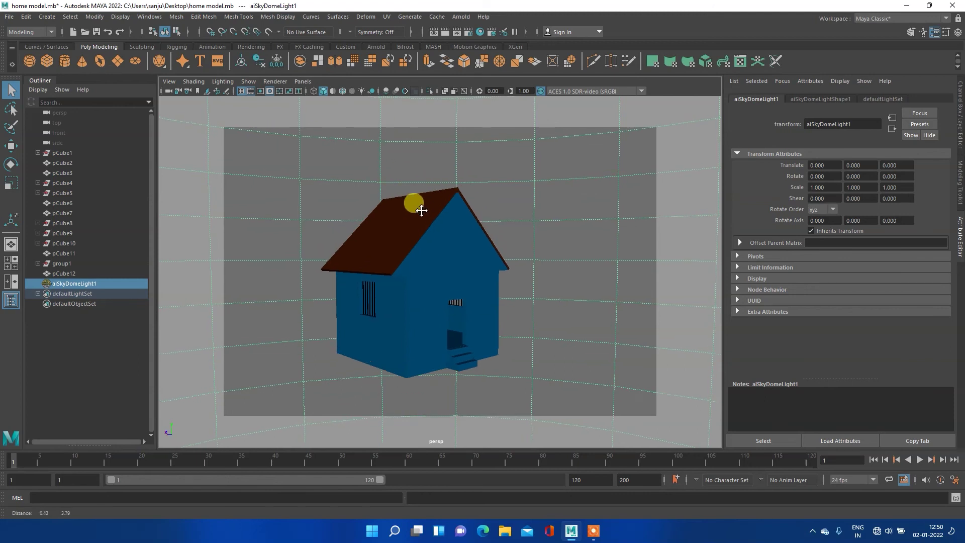
scroll(482, 268, "up", 2)
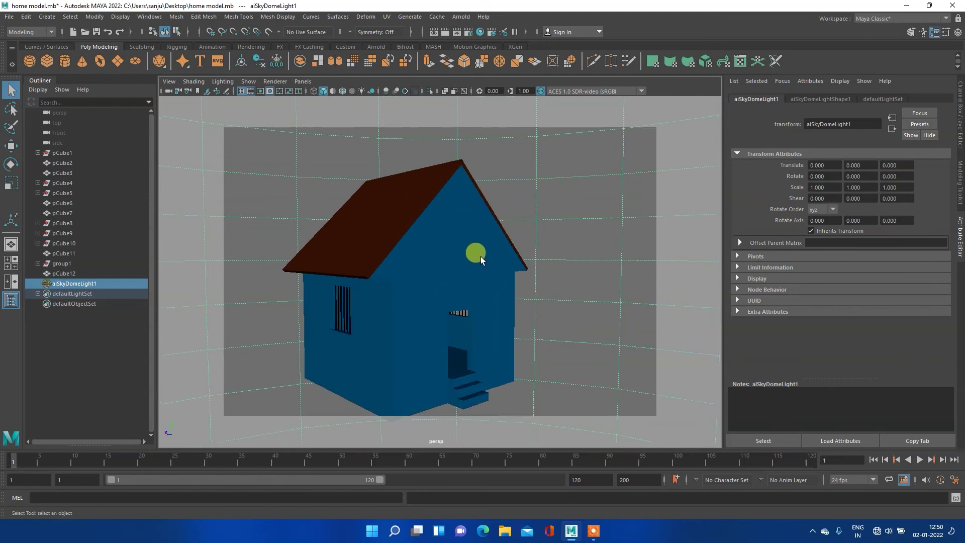
left_click_drag(448, 264, 455, 247, "alt")
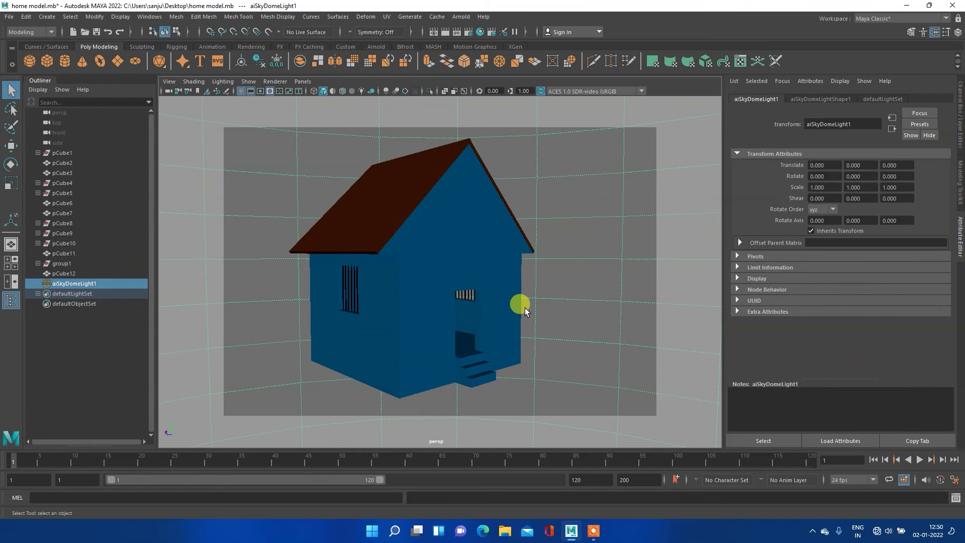
left_click(250, 91)
left_click(249, 91)
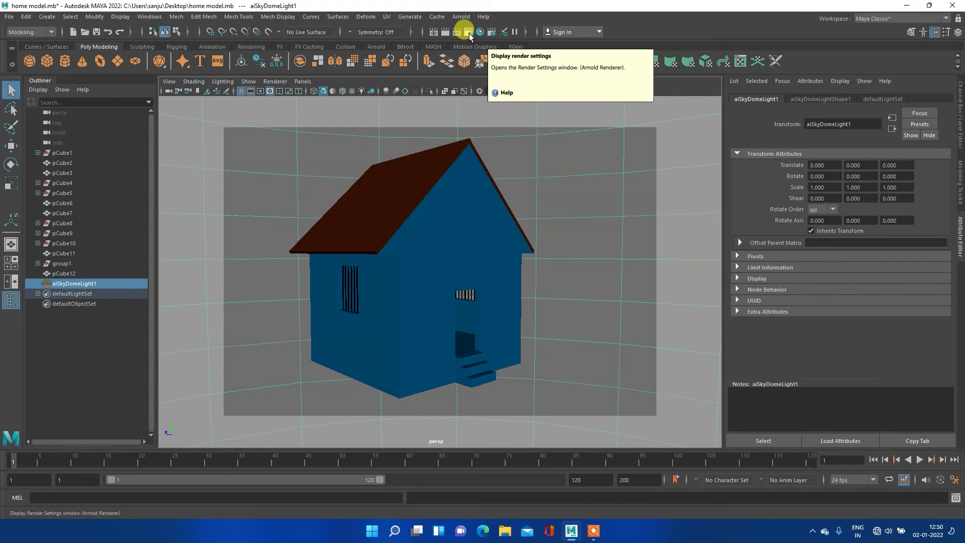
In Render Settings, set the image format to jpeg and frame naming to name.#.ext.
left_click(469, 33)
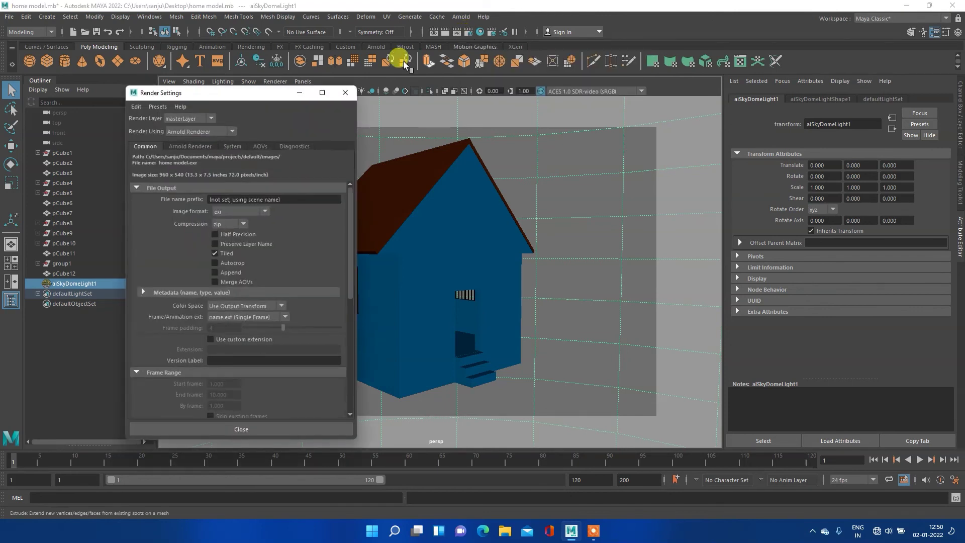
left_click(251, 211)
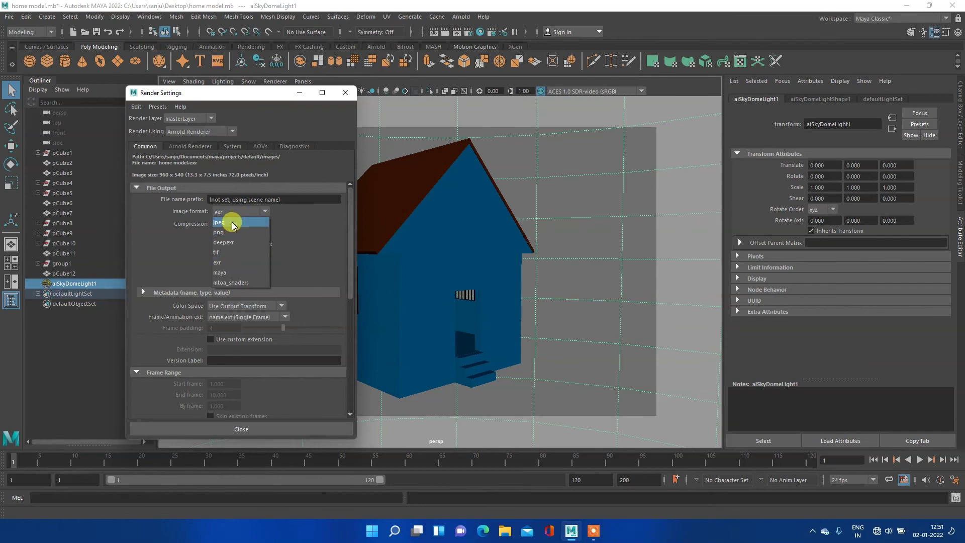
left_click(233, 224)
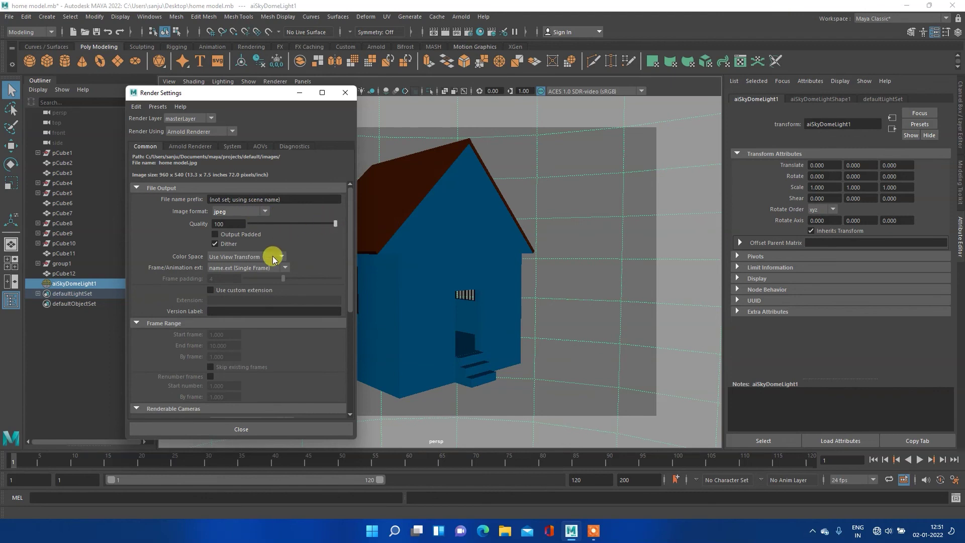
left_click(285, 268)
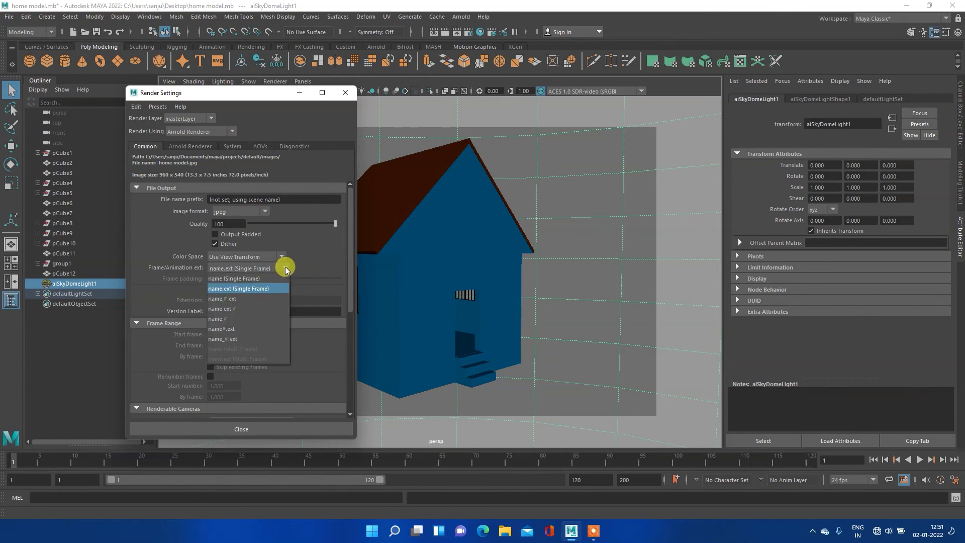
left_click(250, 307)
left_click(248, 268)
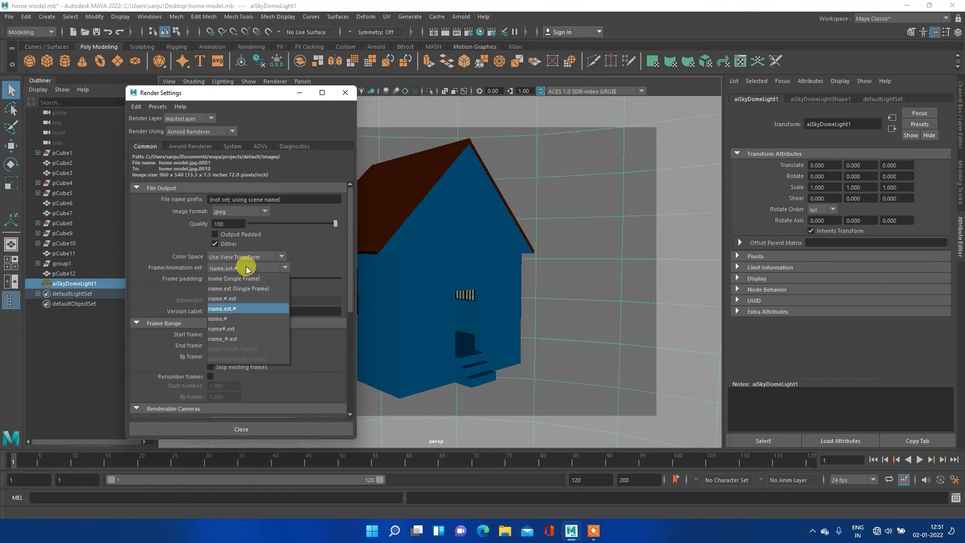
left_click(242, 299)
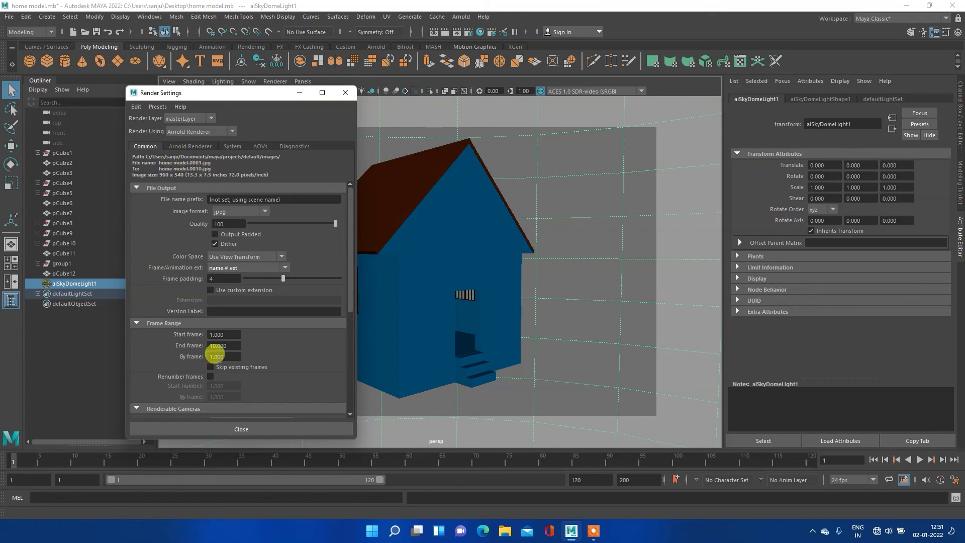
Adjust the End frame field, close Render Settings and render a preview of the current frame.
left_click_drag(236, 346, 177, 347)
type("1")
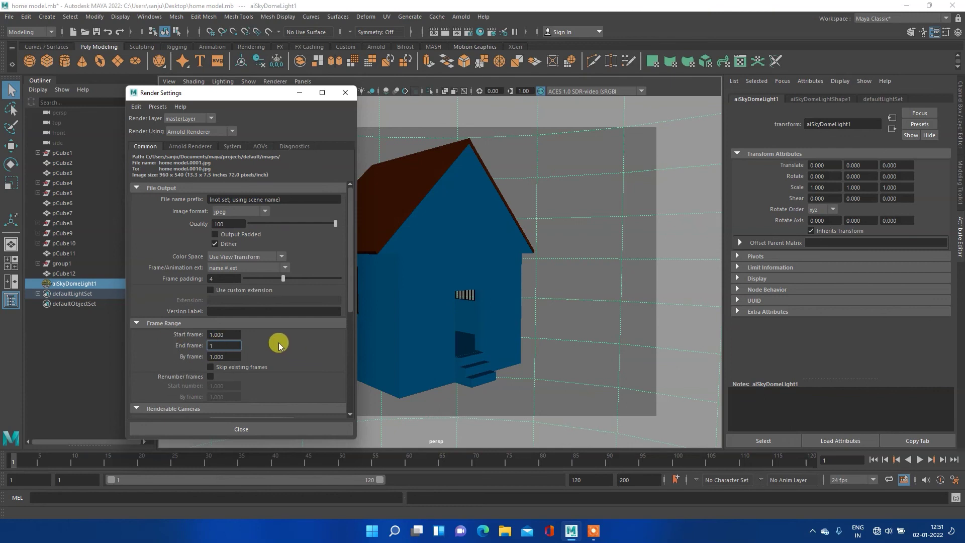
scroll(307, 301, "down", 2)
scroll(307, 301, "down", 2)
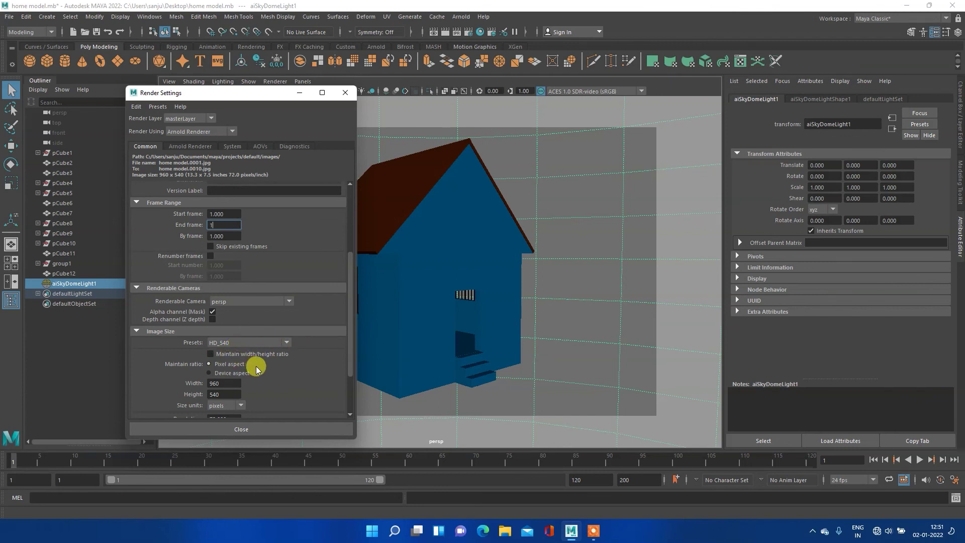
scroll(257, 366, "down", 3)
scroll(257, 366, "up", 5)
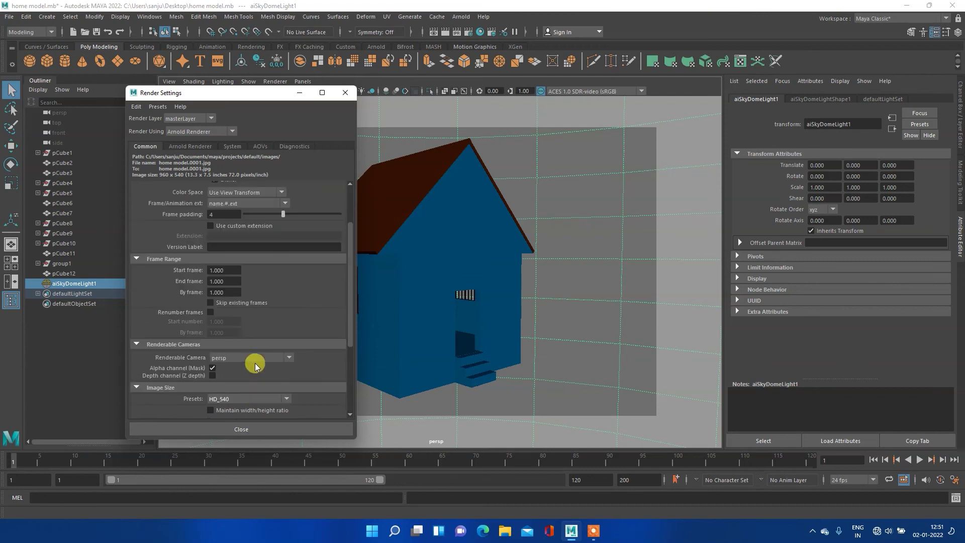
left_click(352, 92)
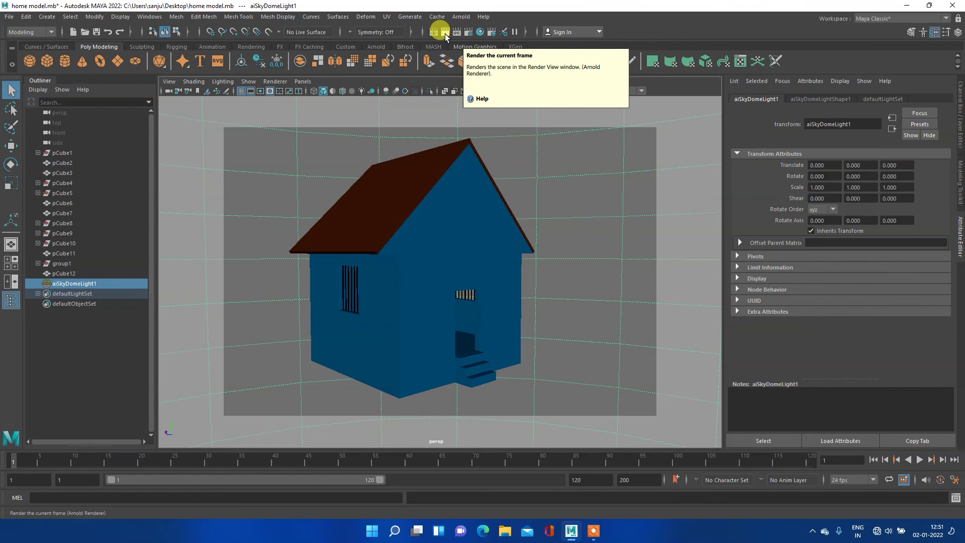
left_click(445, 34)
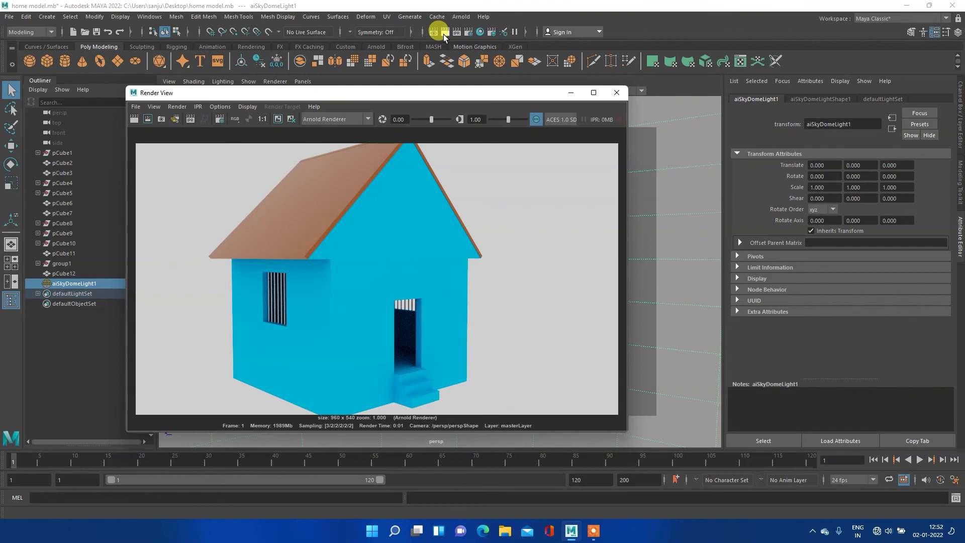
left_click(617, 93)
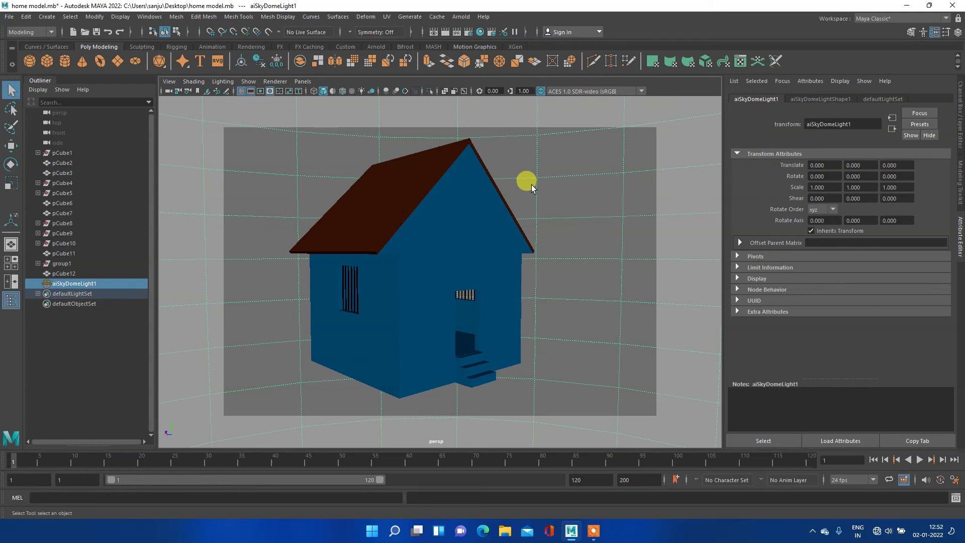
Connect to the nearby Wi-Fi network from Quick Settings.
left_click(593, 531)
left_click(649, 517)
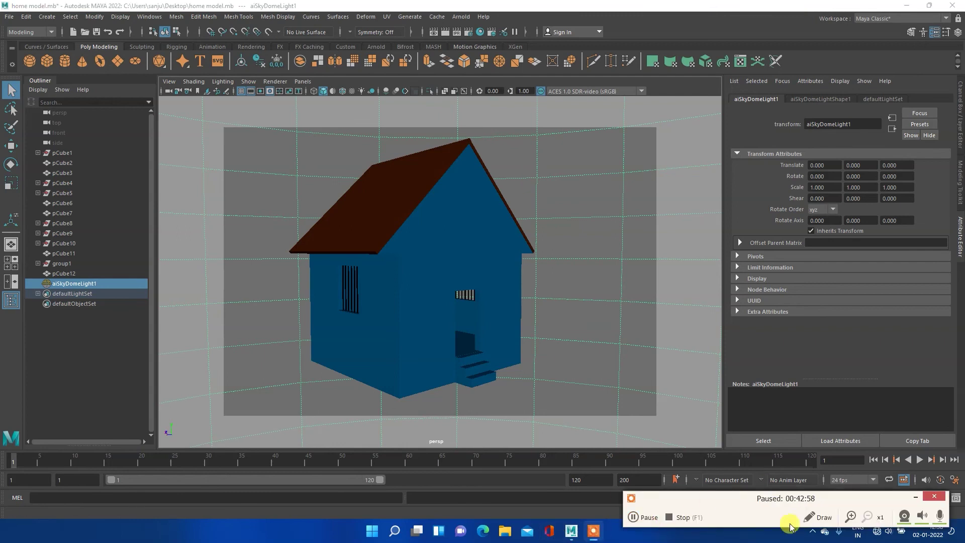
left_click(913, 500)
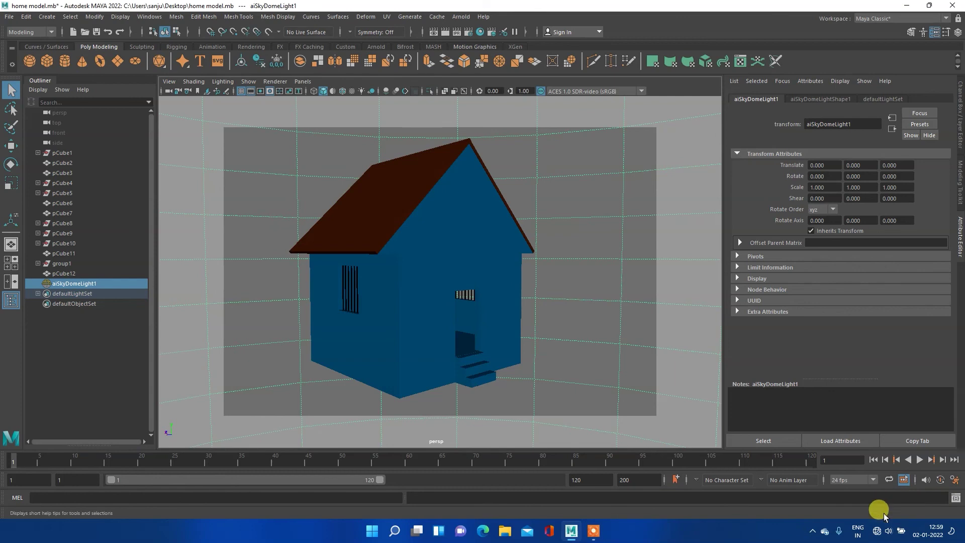
left_click(876, 531)
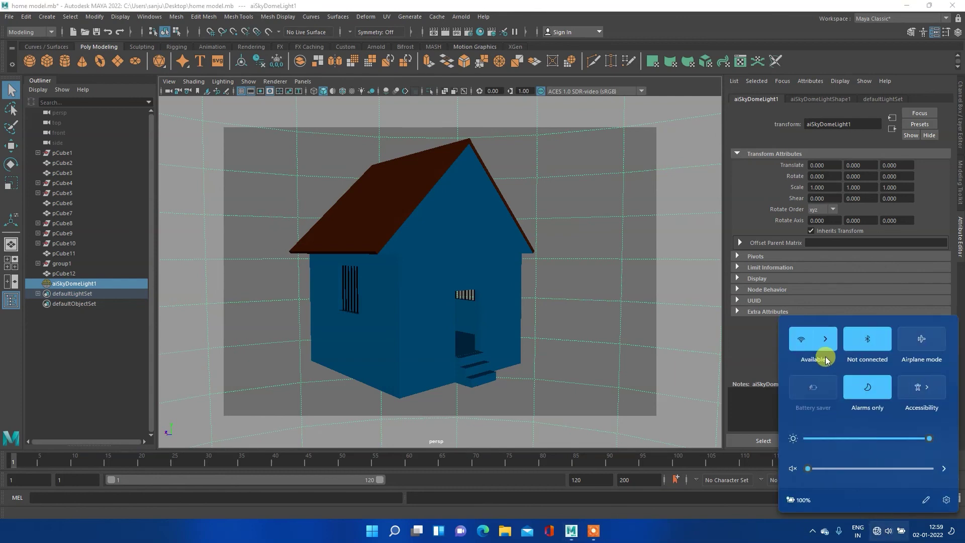
left_click(829, 335)
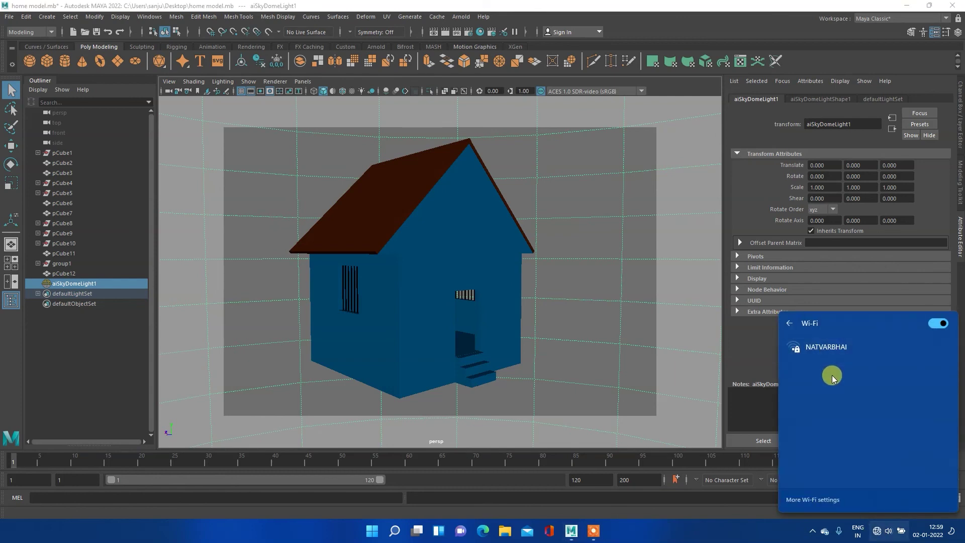
left_click(836, 347)
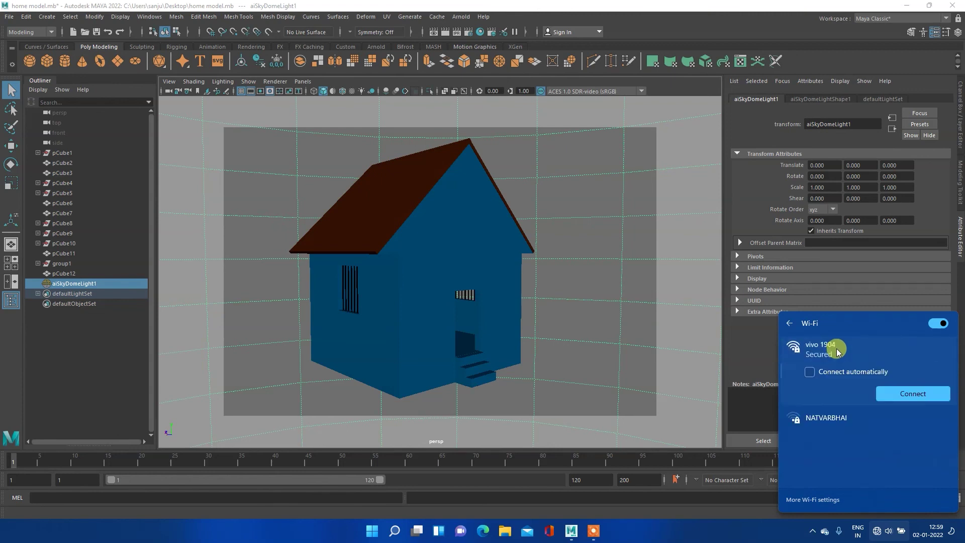
left_click(895, 393)
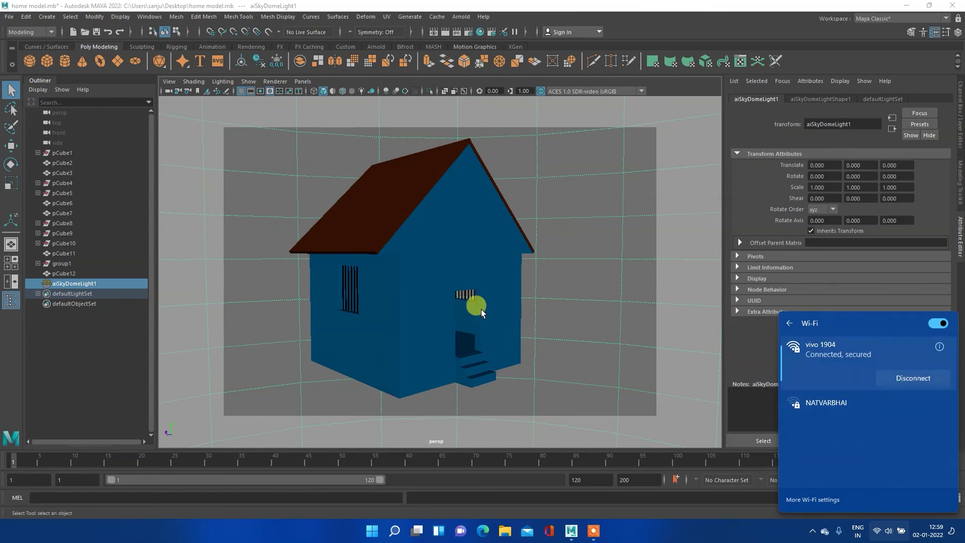
left_click(432, 296)
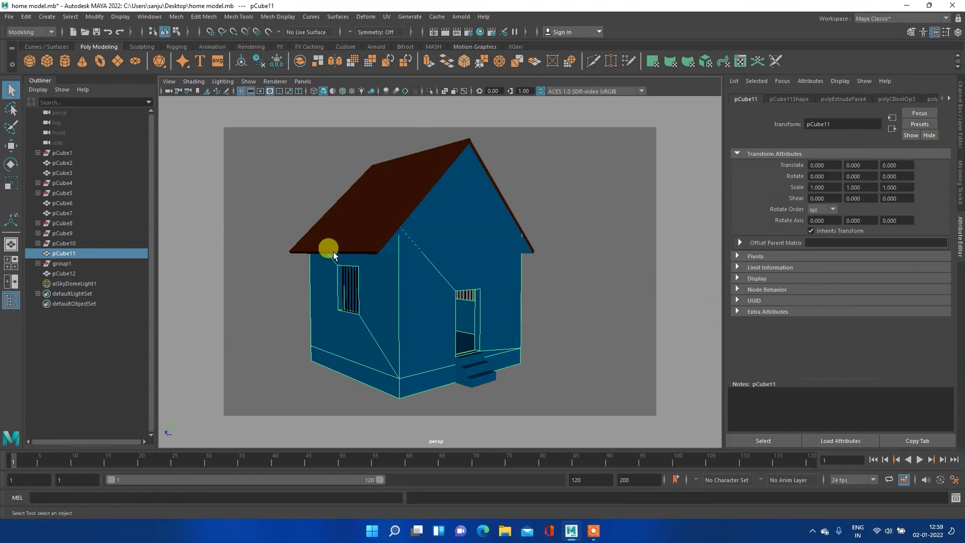
Launch Google Chrome from Windows search and choose a user profile.
key("super")
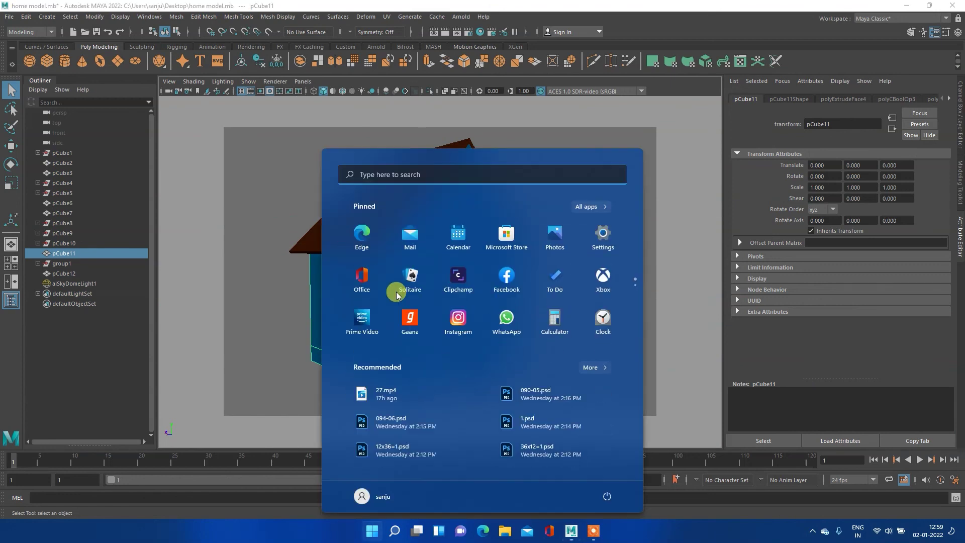
type("cr")
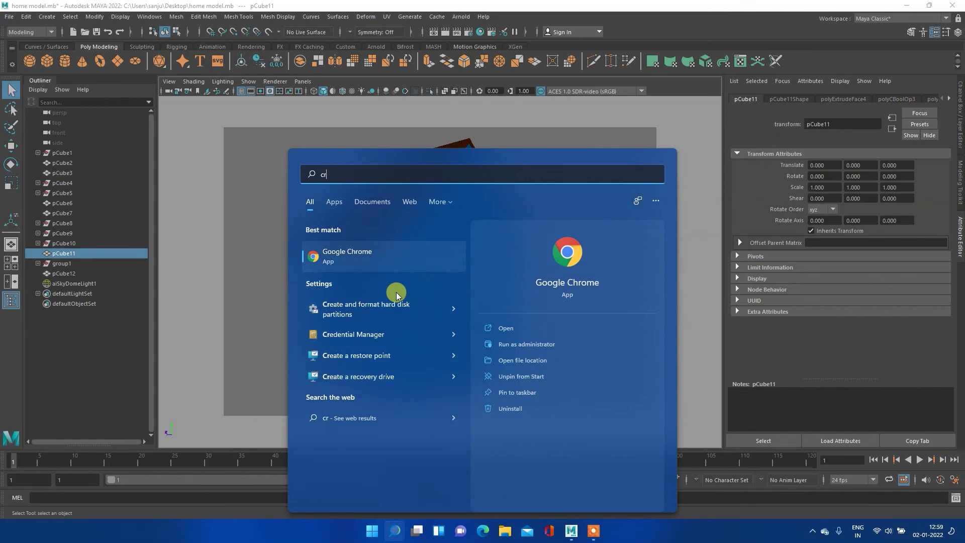
type("ome")
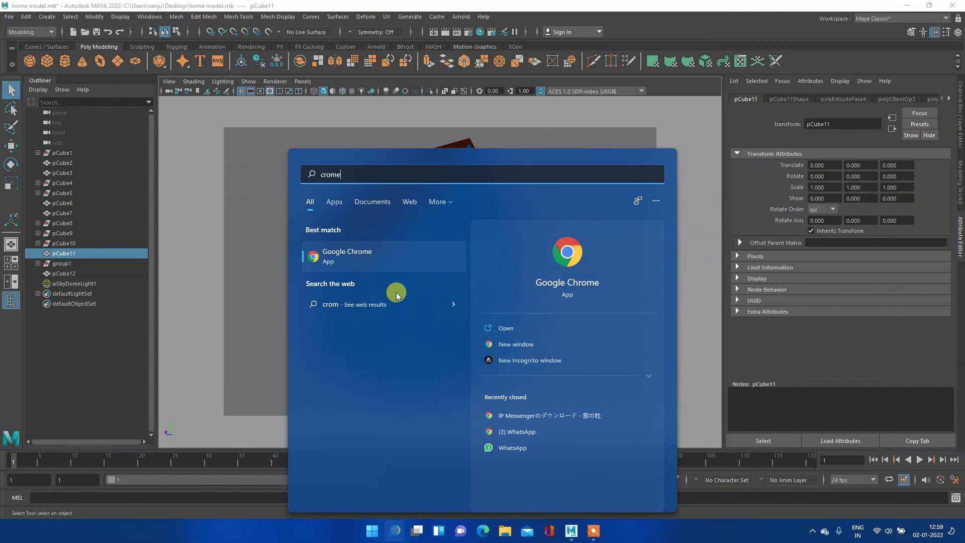
key("Return")
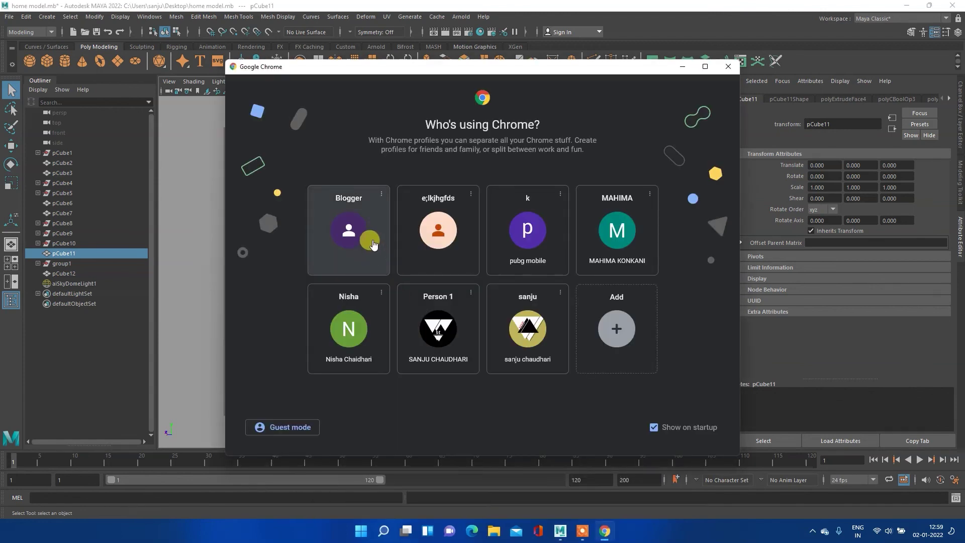
left_click(400, 297)
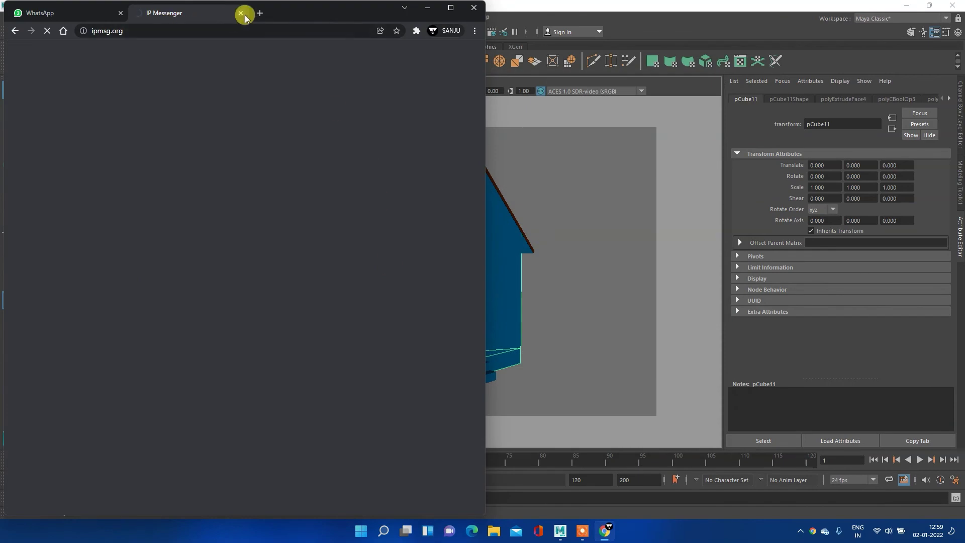
Close the IP Messenger and WhatsApp tabs and search Google for 'hdri haven' in a new tab.
left_click(241, 13)
left_click(138, 13)
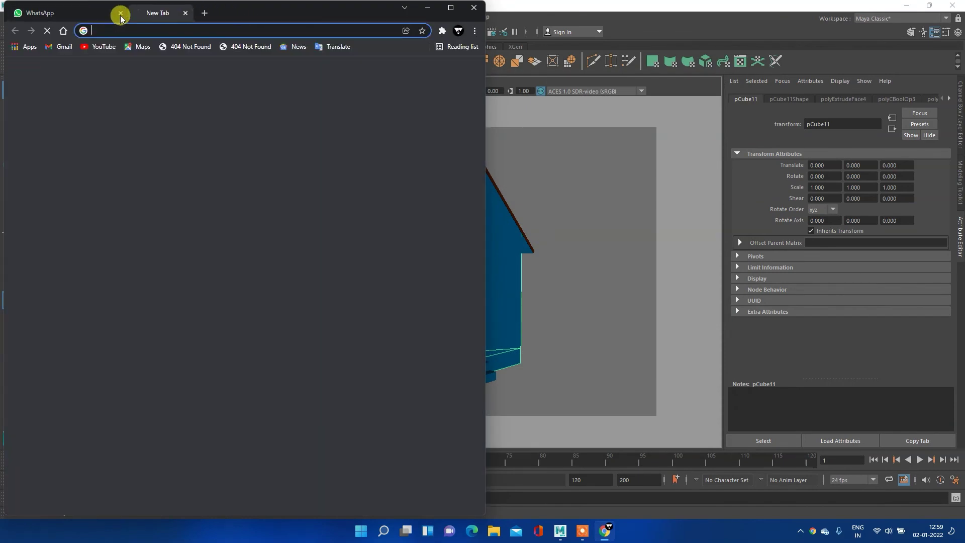
left_click(120, 13)
left_click(181, 218)
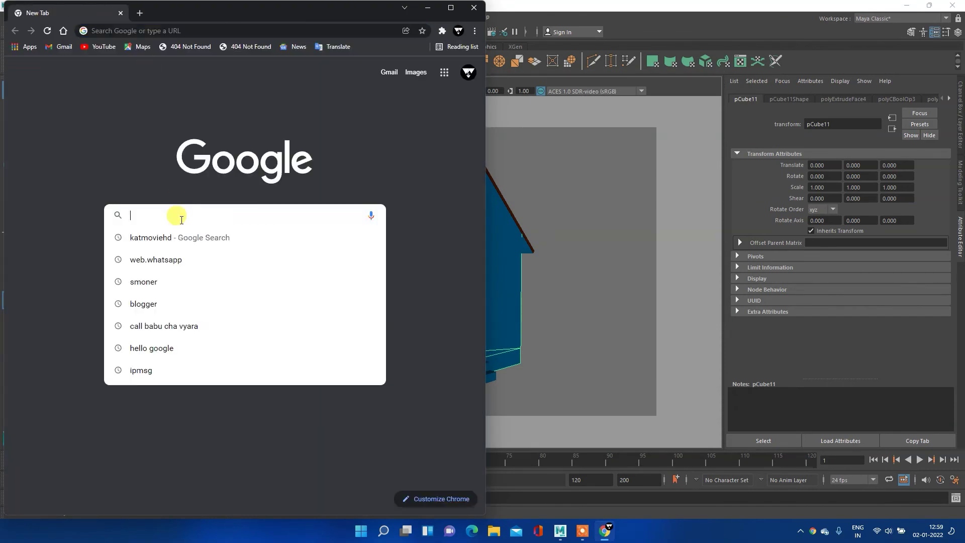
type("hd")
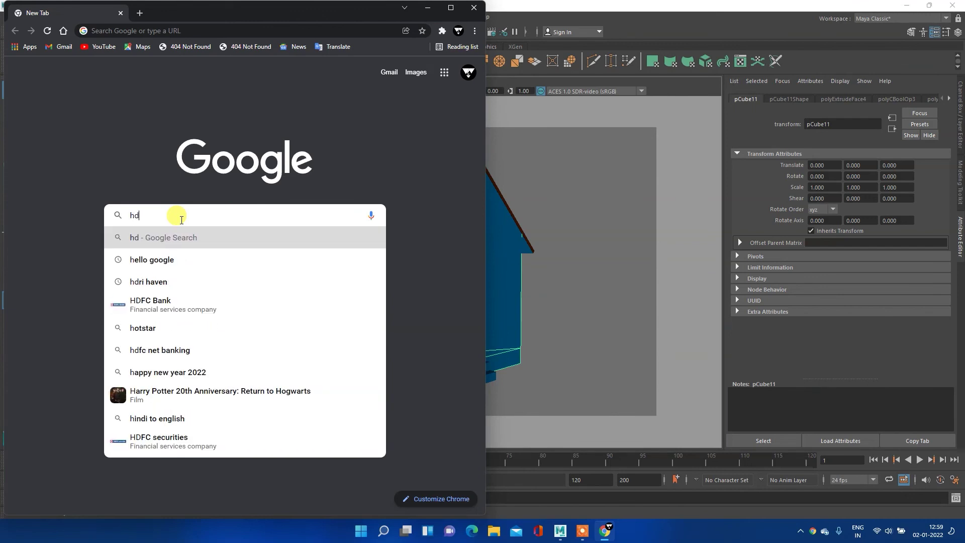
type("ri")
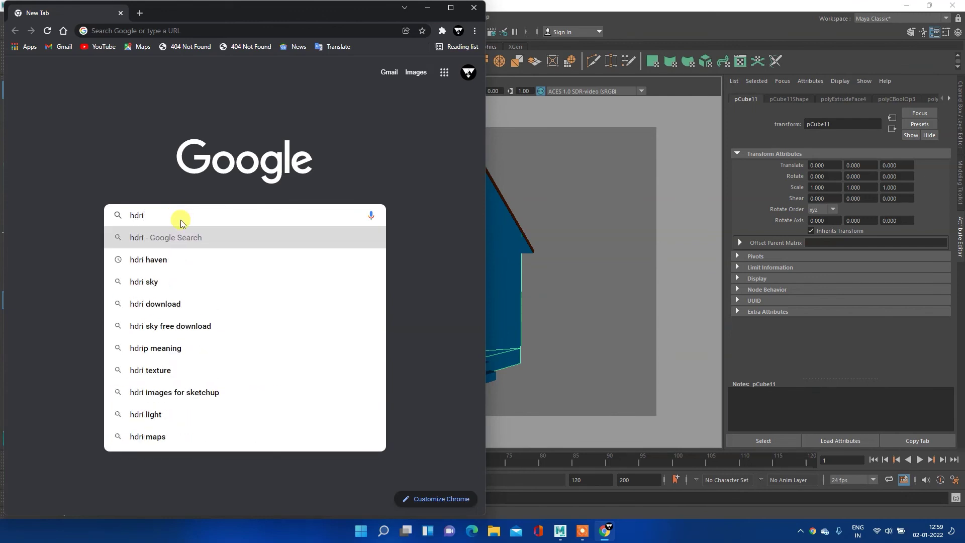
key("Down")
key("Return")
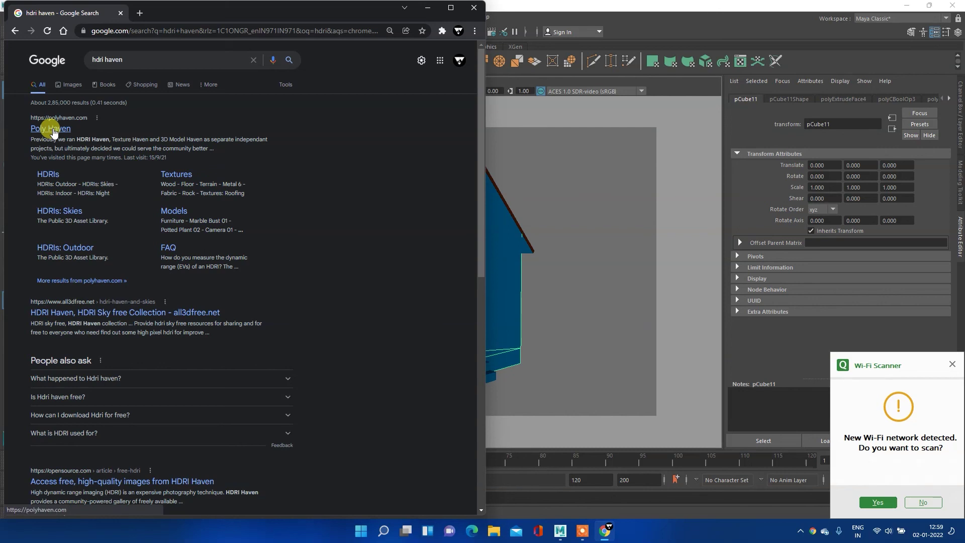
Go to Poly Haven's HDRI gallery and maximize the browser window.
left_click(53, 130)
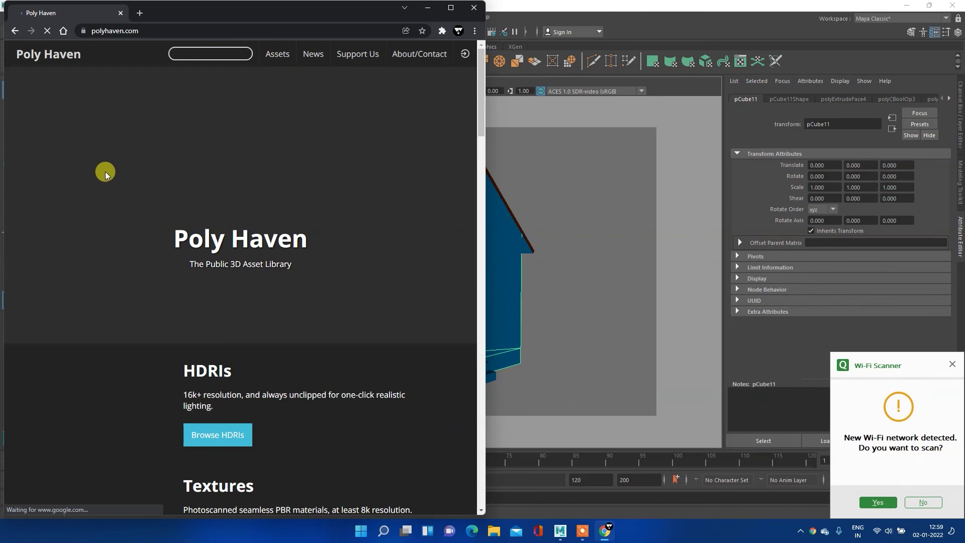
scroll(214, 294, "down", 3)
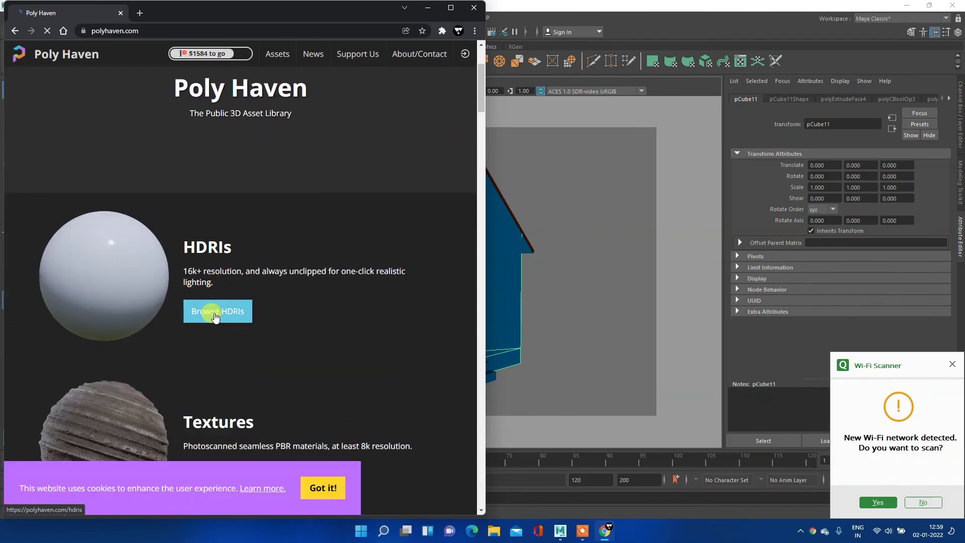
left_click(214, 311)
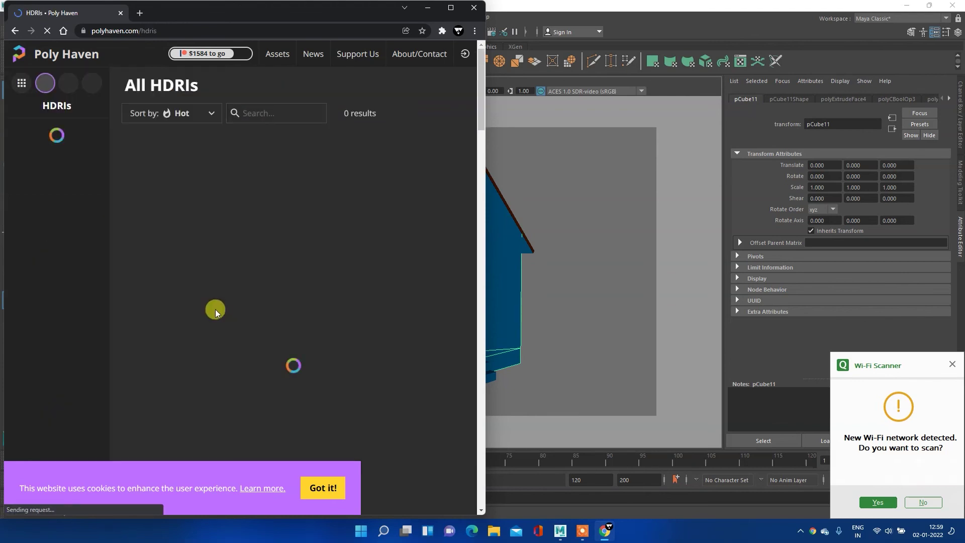
left_click(450, 8)
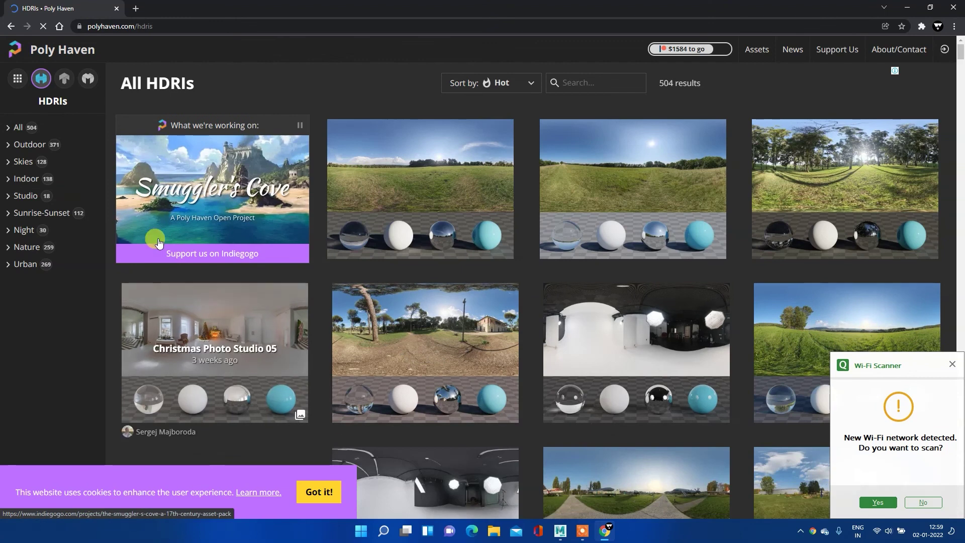
Scroll the HDRI grid to Autumn Park and open its link in a new tab.
scroll(402, 294, "down", 3)
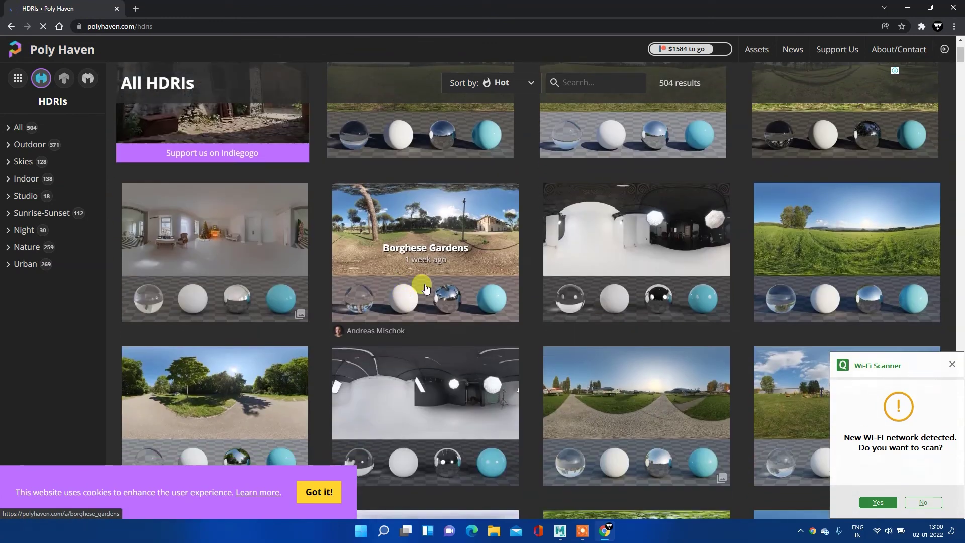
scroll(397, 289, "down", 2)
scroll(387, 297, "down", 3)
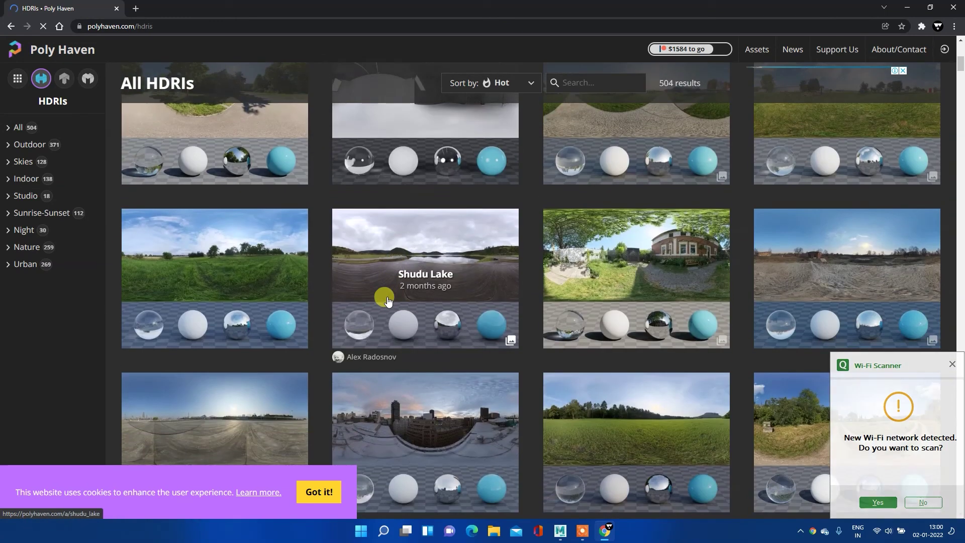
scroll(362, 302, "down", 2)
scroll(362, 302, "down", 2)
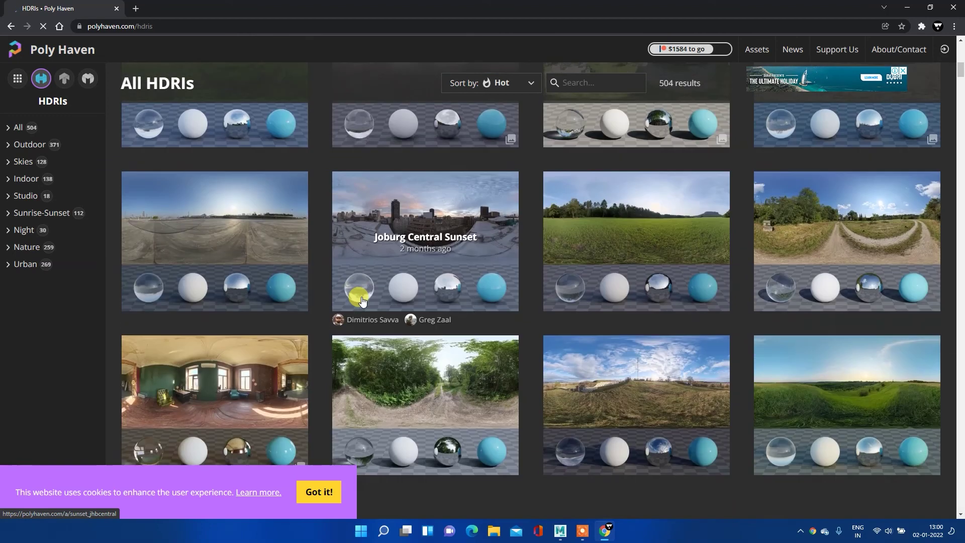
scroll(362, 301, "down", 1)
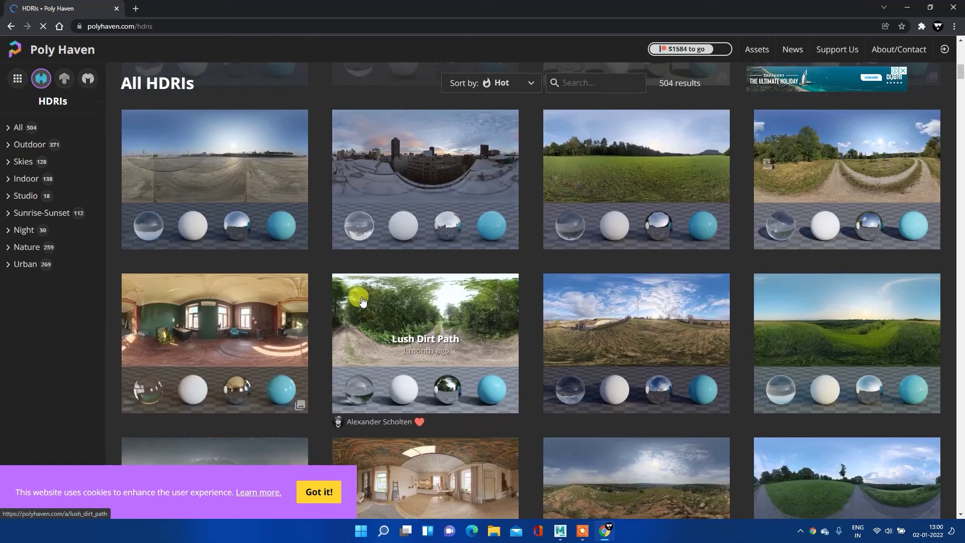
scroll(357, 309, "down", 2)
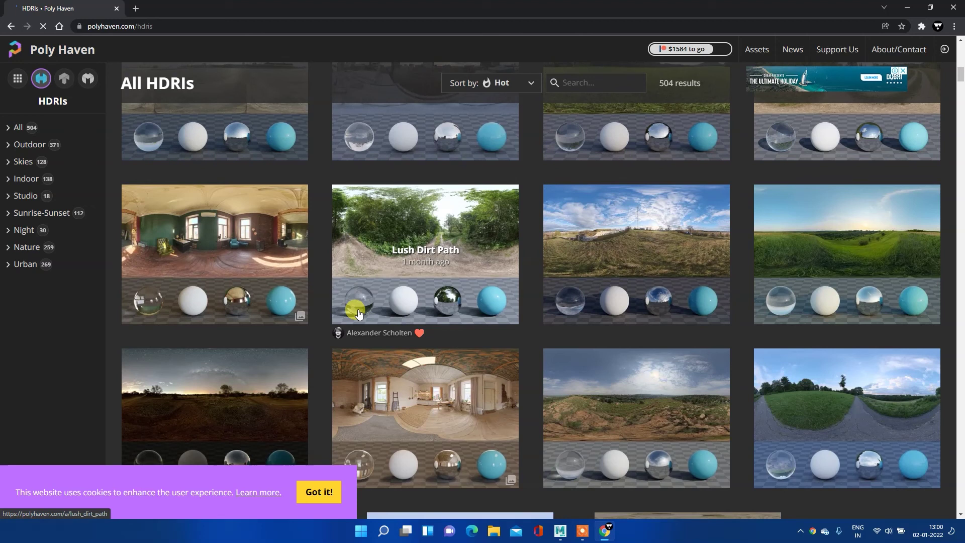
scroll(356, 314, "down", 3)
scroll(359, 314, "up", 3)
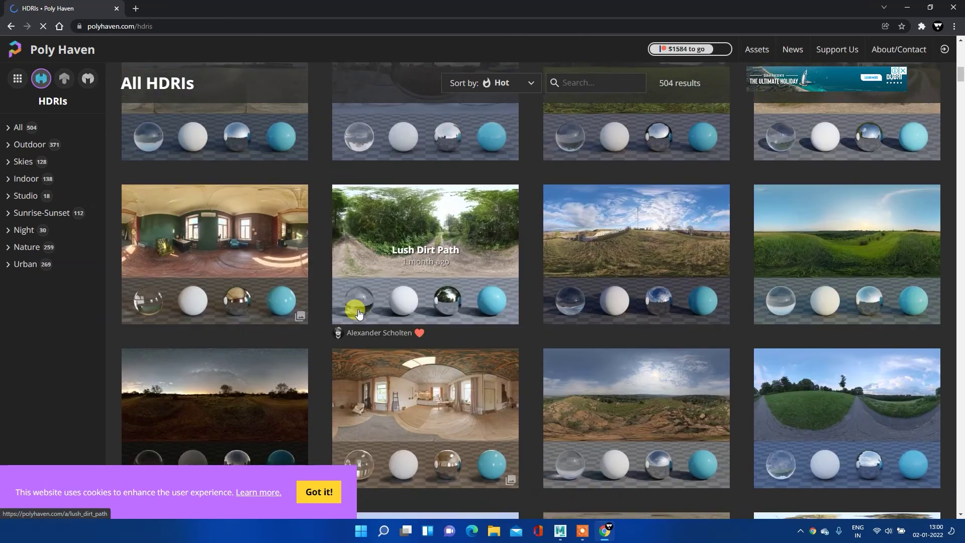
scroll(358, 313, "down", 4)
scroll(359, 314, "down", 3)
scroll(359, 314, "down", 3)
scroll(358, 314, "down", 3)
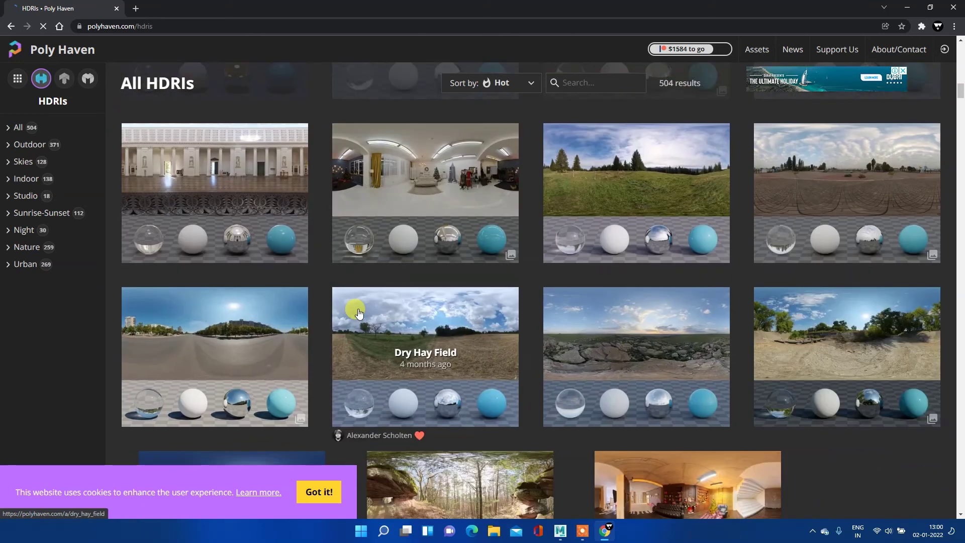
scroll(358, 313, "down", 2)
scroll(359, 314, "down", 3)
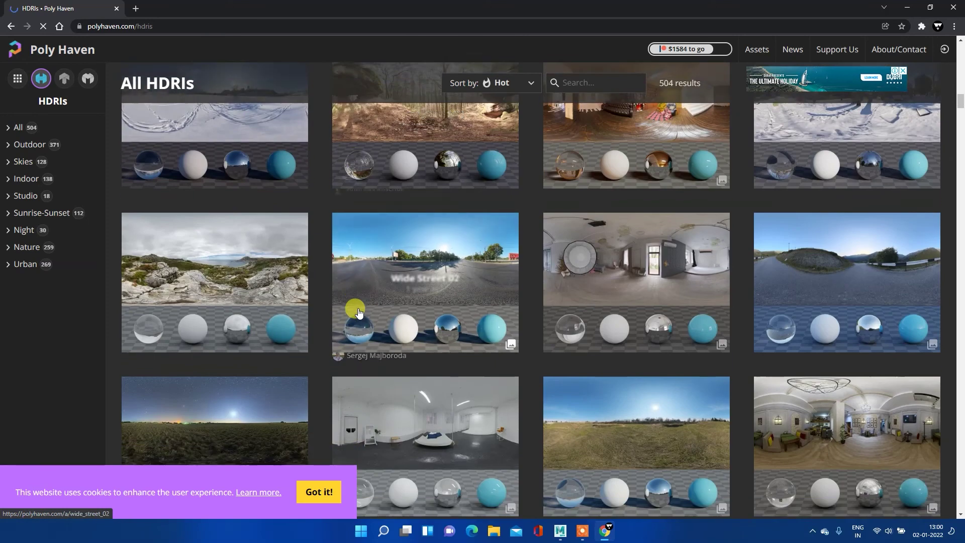
scroll(359, 313, "down", 2)
scroll(358, 313, "down", 2)
scroll(358, 313, "down", 1)
scroll(359, 312, "down", 3)
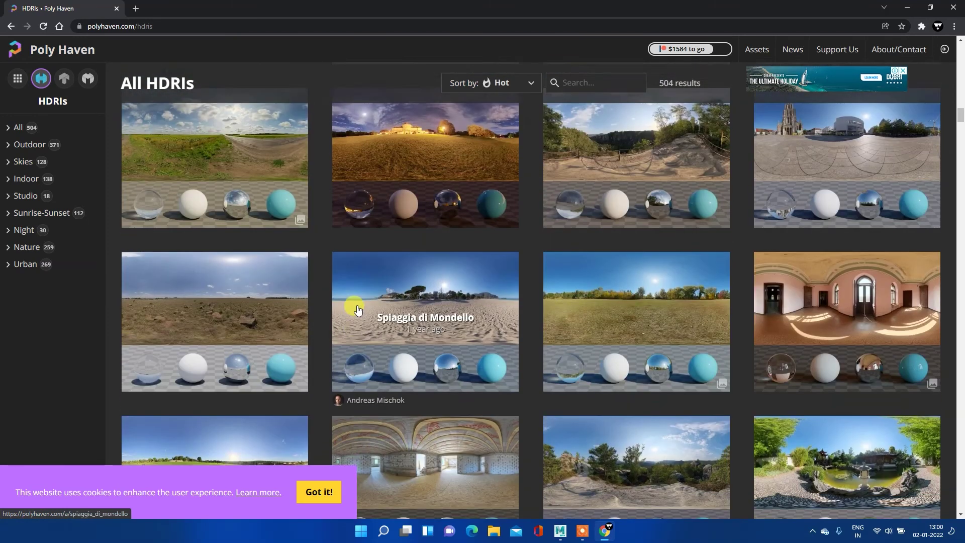
scroll(358, 309, "down", 2)
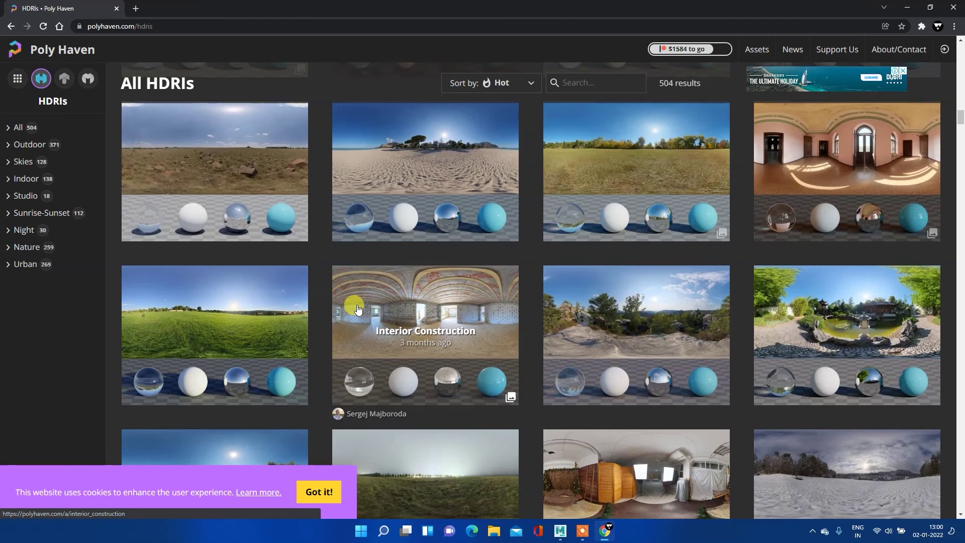
scroll(358, 308, "up", 1)
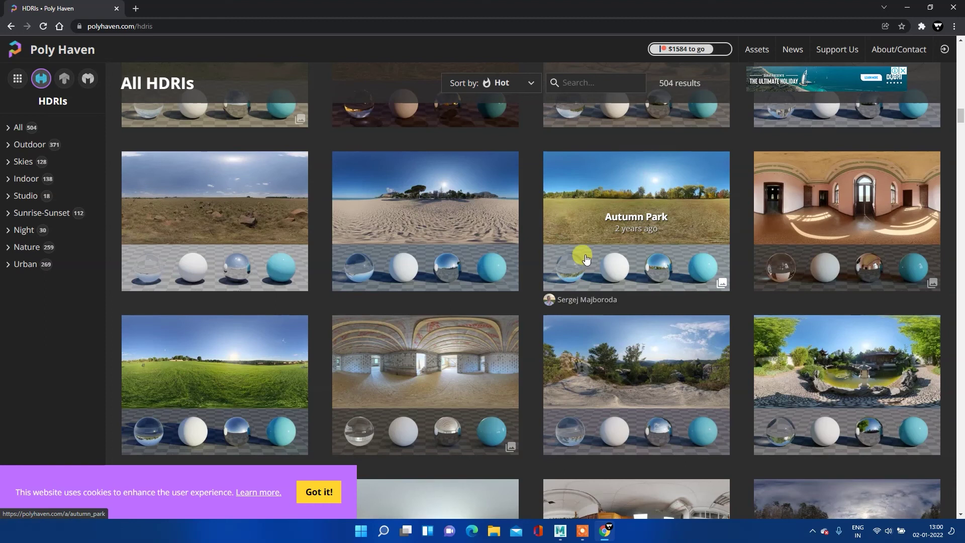
scroll(587, 254, "up", 4)
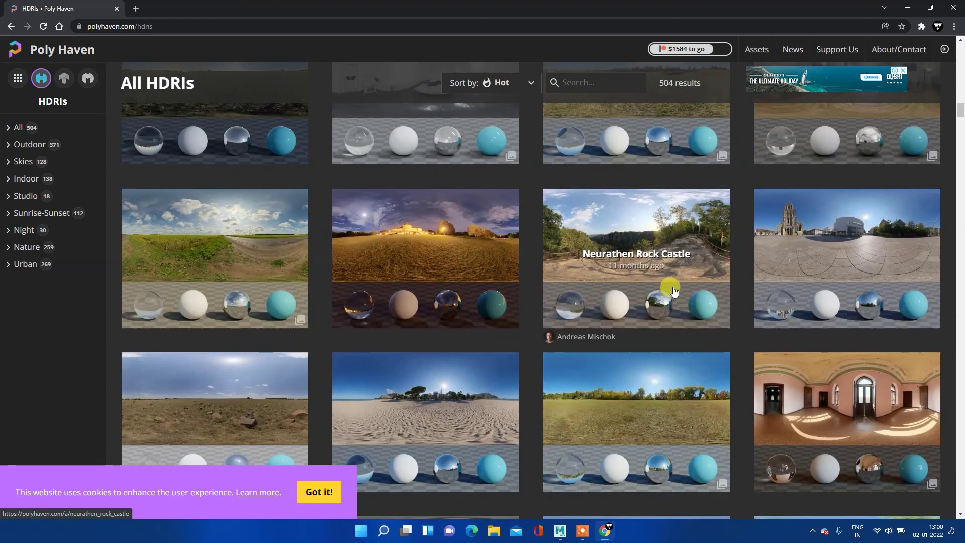
right_click(634, 400)
right_click(611, 397)
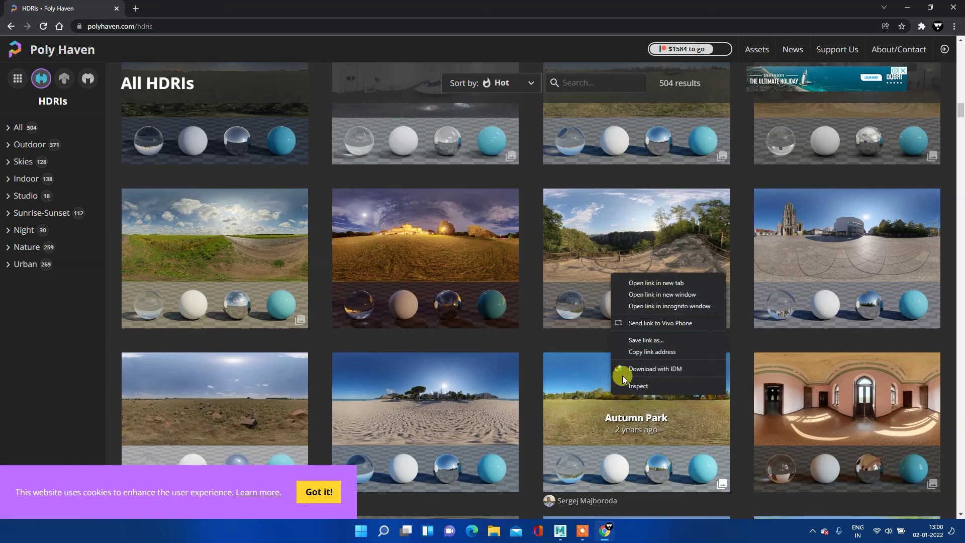
left_click(637, 285)
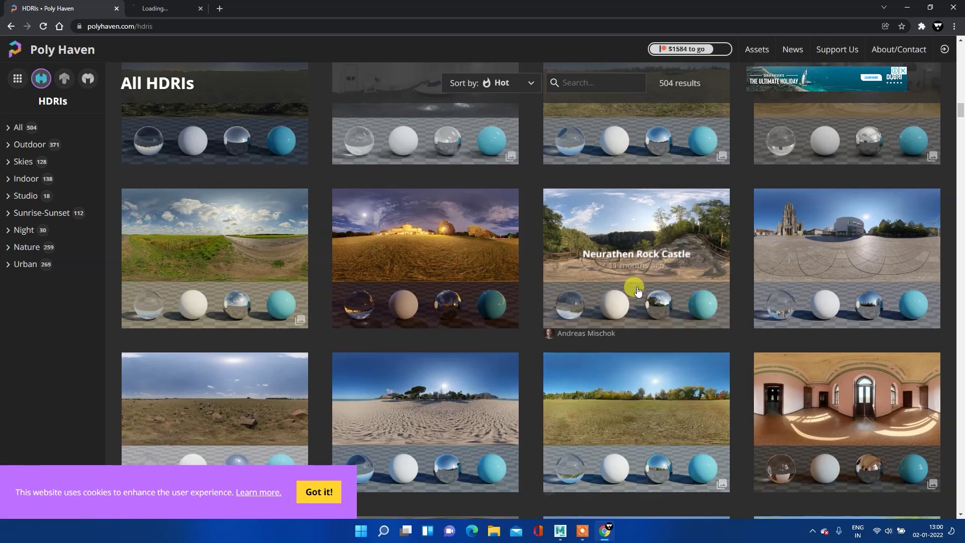
On the Autumn Park tab, download the HDRI at 4K resolution in HDR format.
left_click(211, 8)
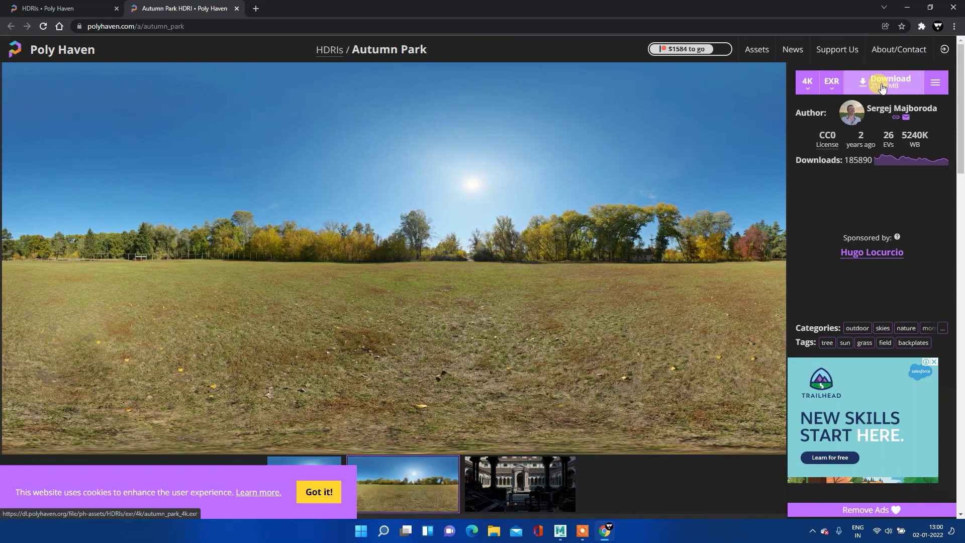
left_click(807, 83)
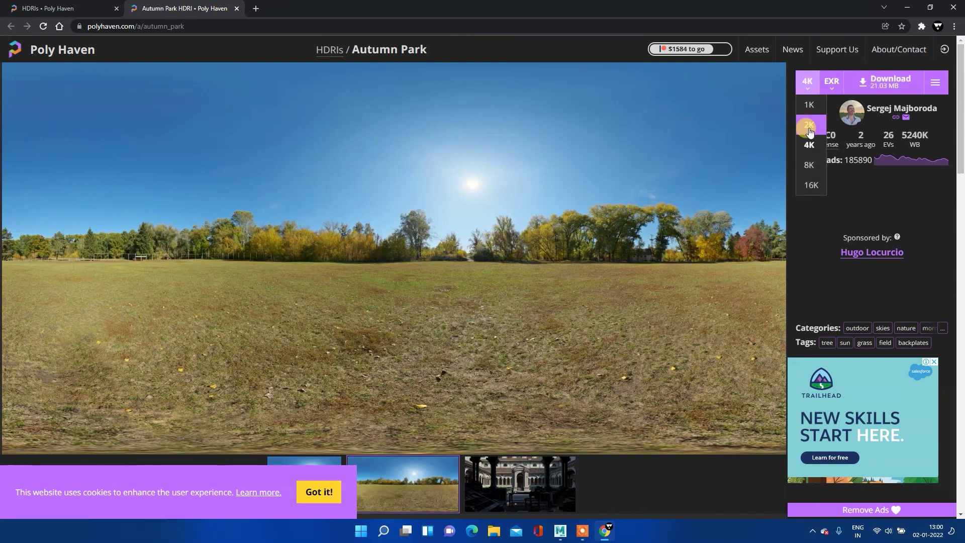
left_click(809, 144)
left_click(815, 87)
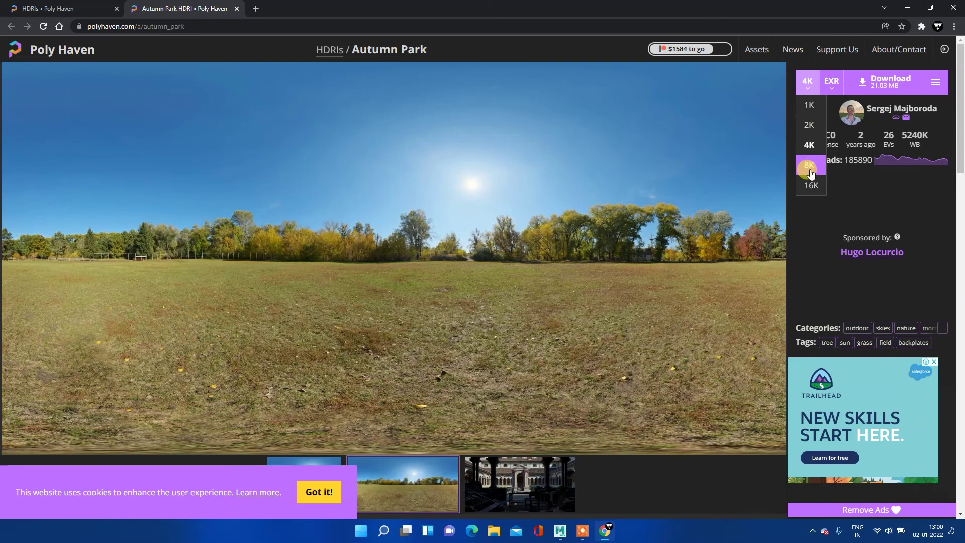
left_click(820, 149)
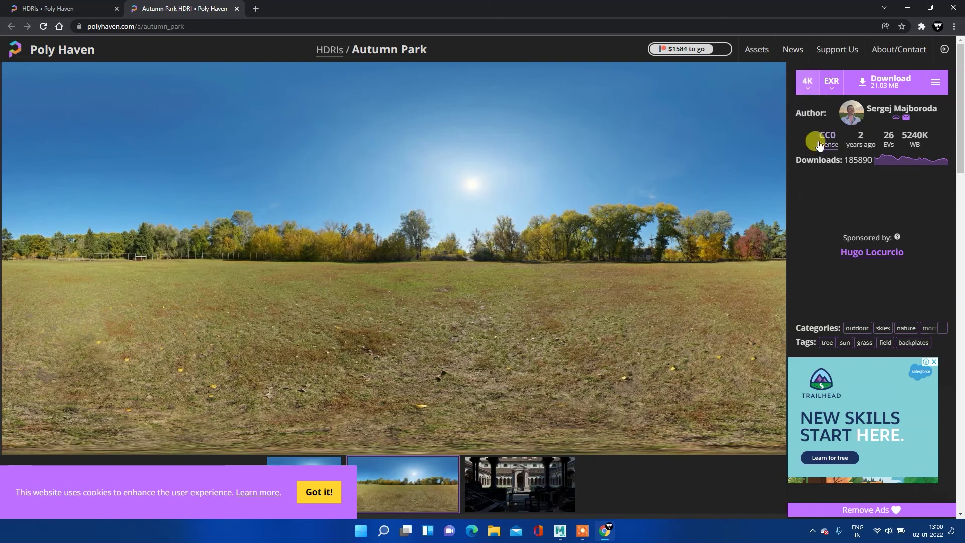
left_click(832, 89)
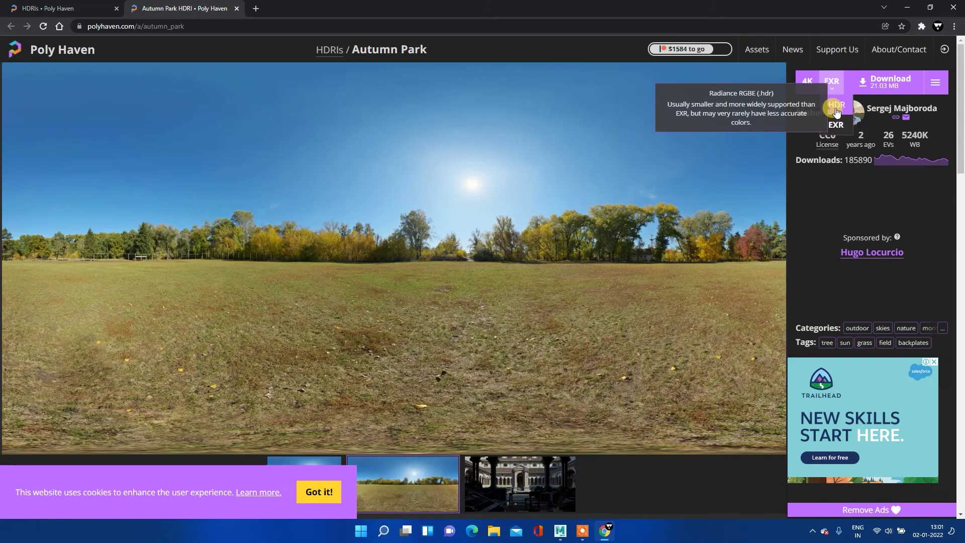
left_click(837, 106)
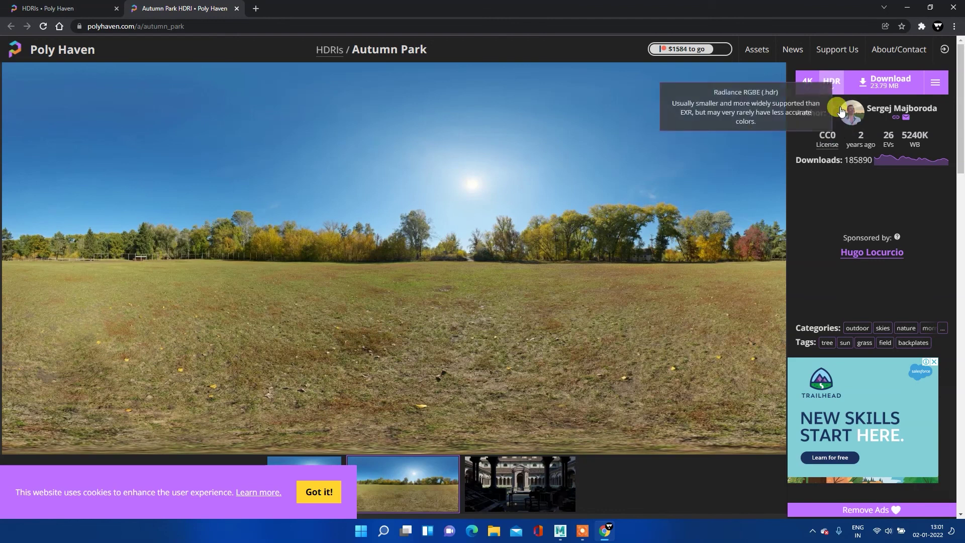
left_click(879, 81)
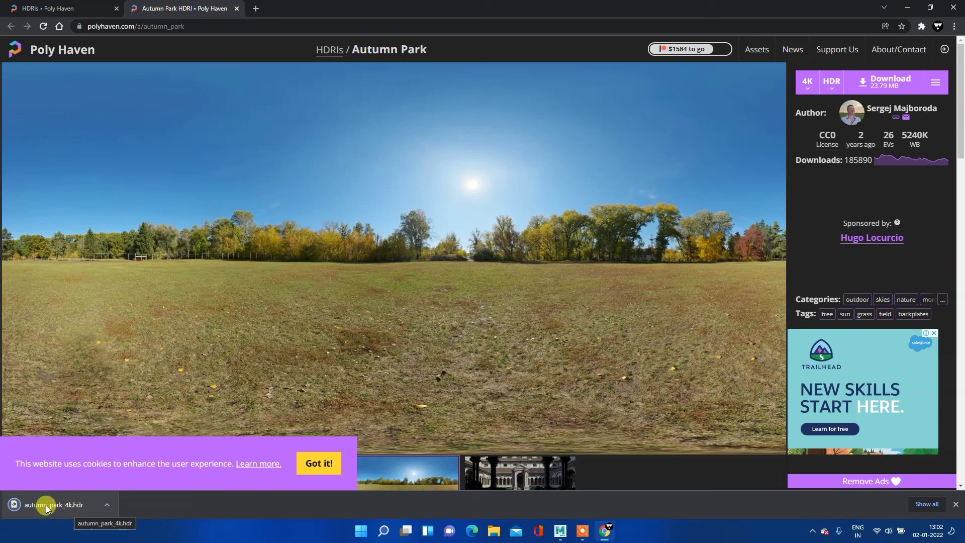
Switch from Chrome back to the Maya house scene via the taskbar.
left_click(561, 531)
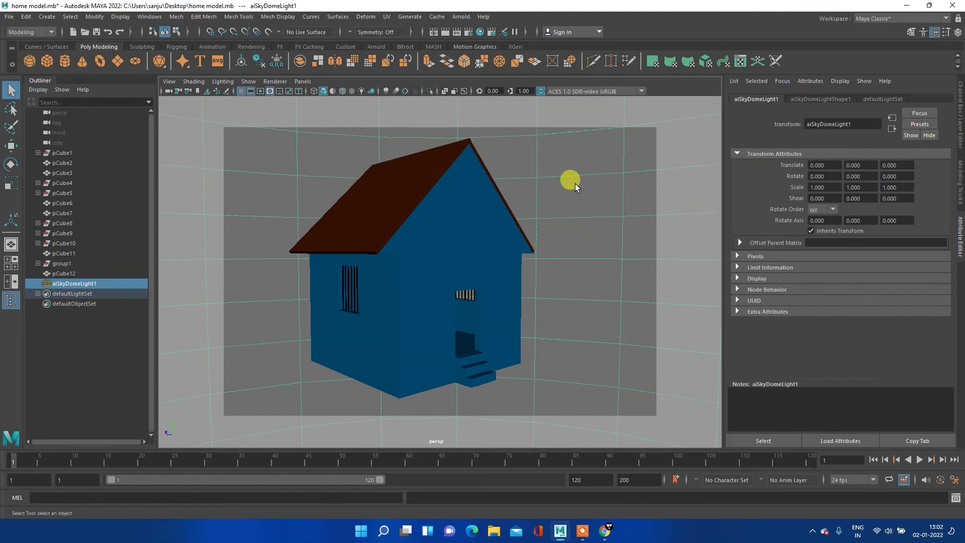
Map a File texture node onto aiSkyDomeLightShape1's Color attribute.
right_click(575, 183)
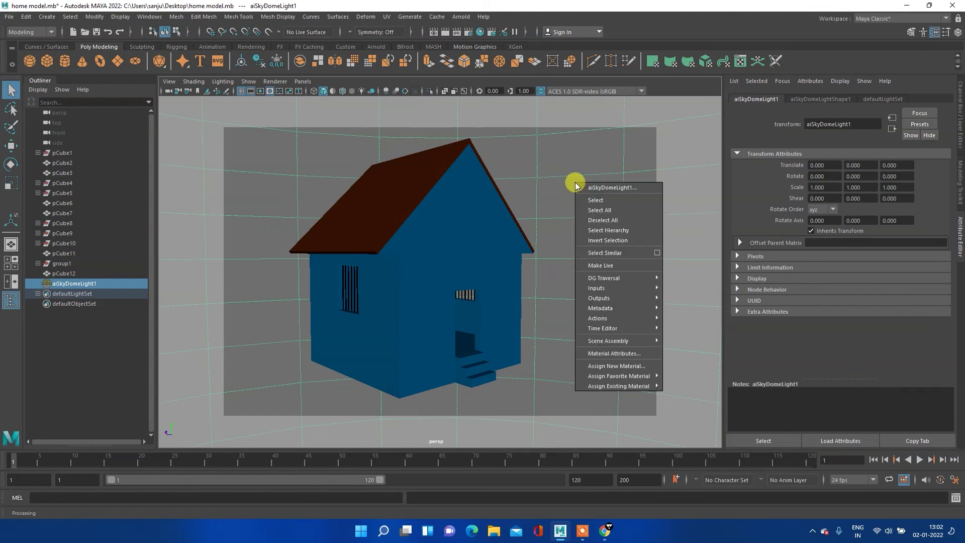
left_click(602, 360)
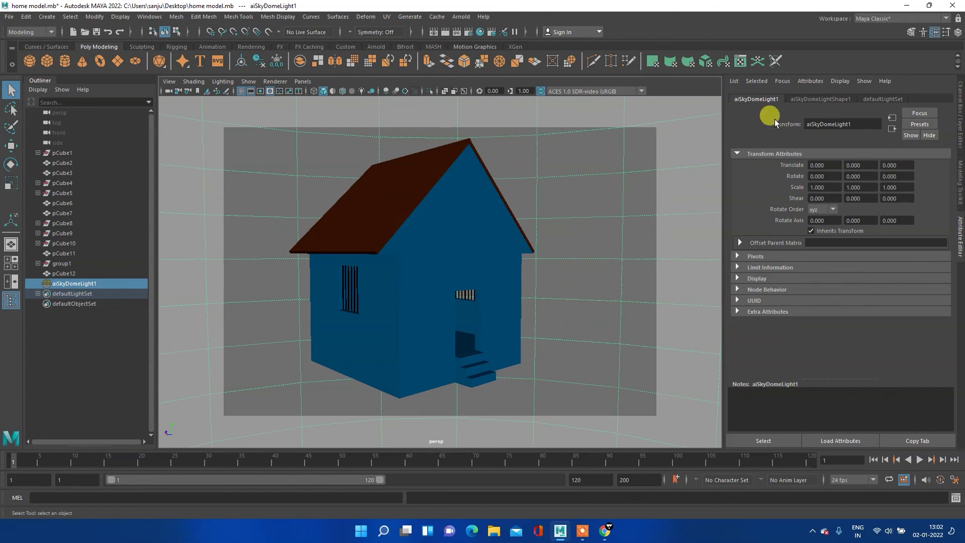
left_click(799, 100)
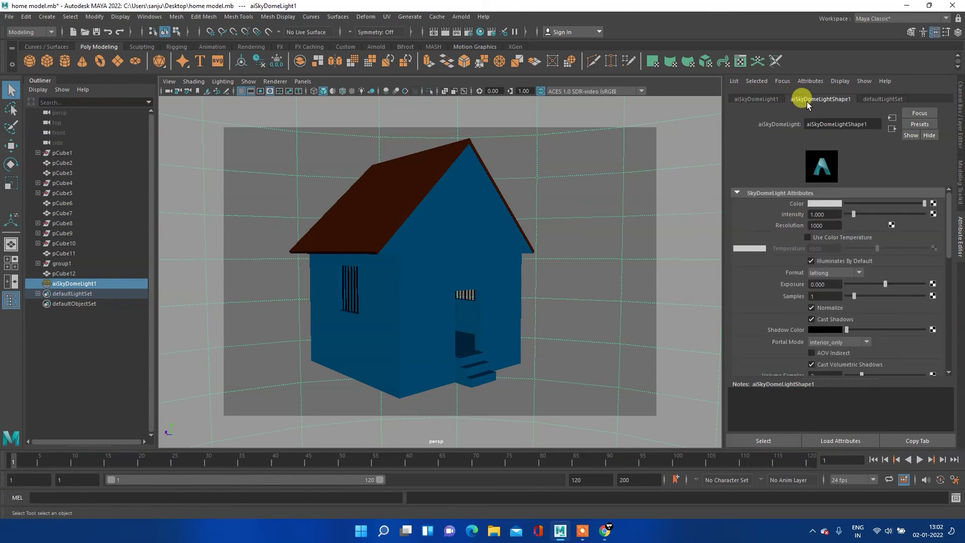
left_click(933, 203)
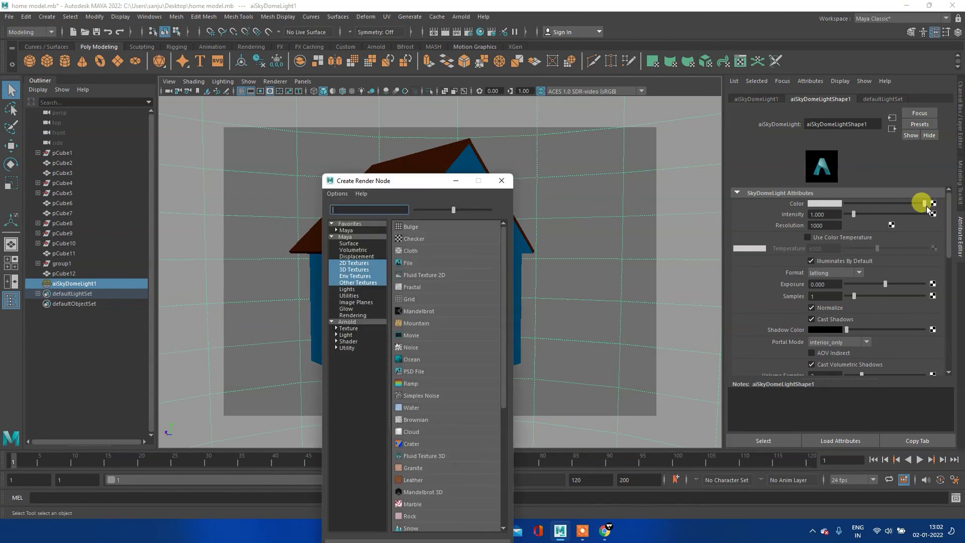
left_click(408, 263)
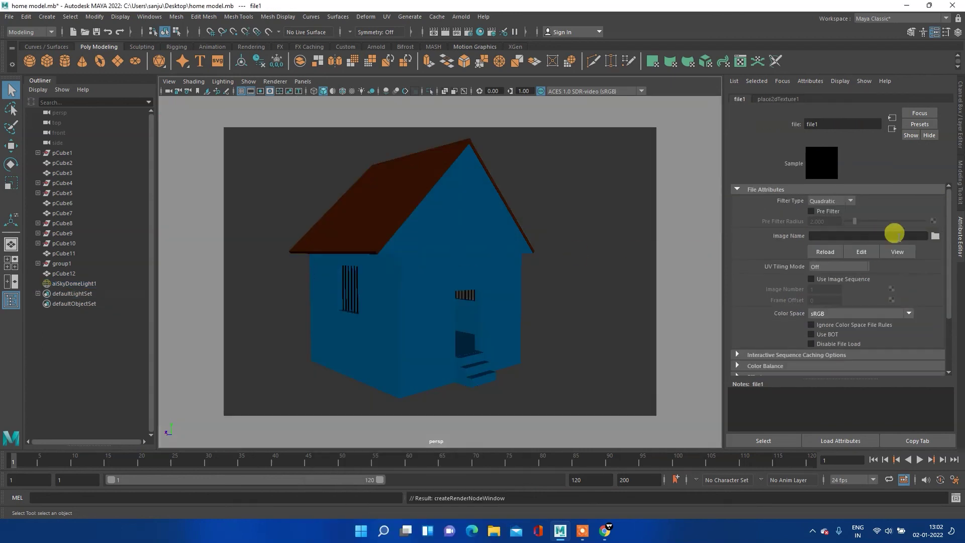
left_click(935, 236)
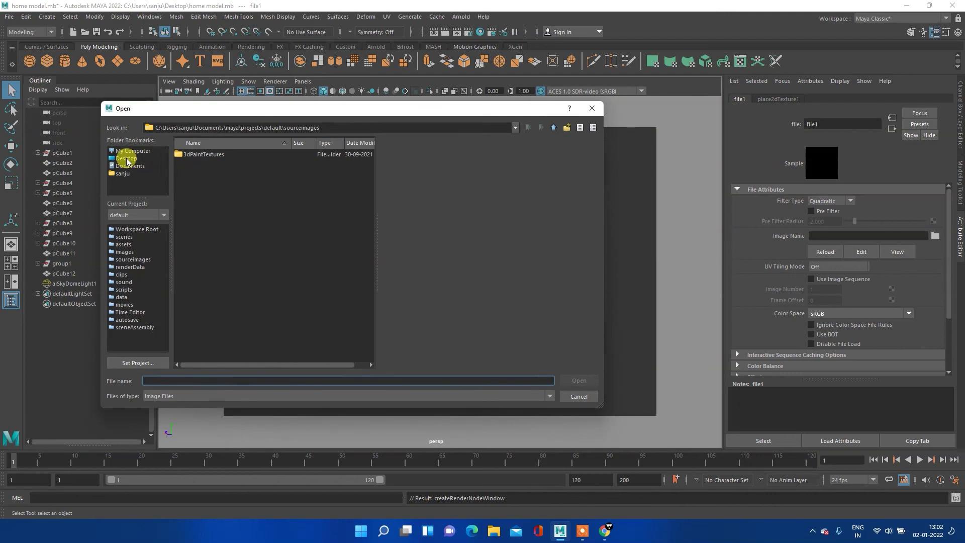
Browse to the Downloads folder and load autumn_park_4k.hdr as file1's image.
left_click(127, 151)
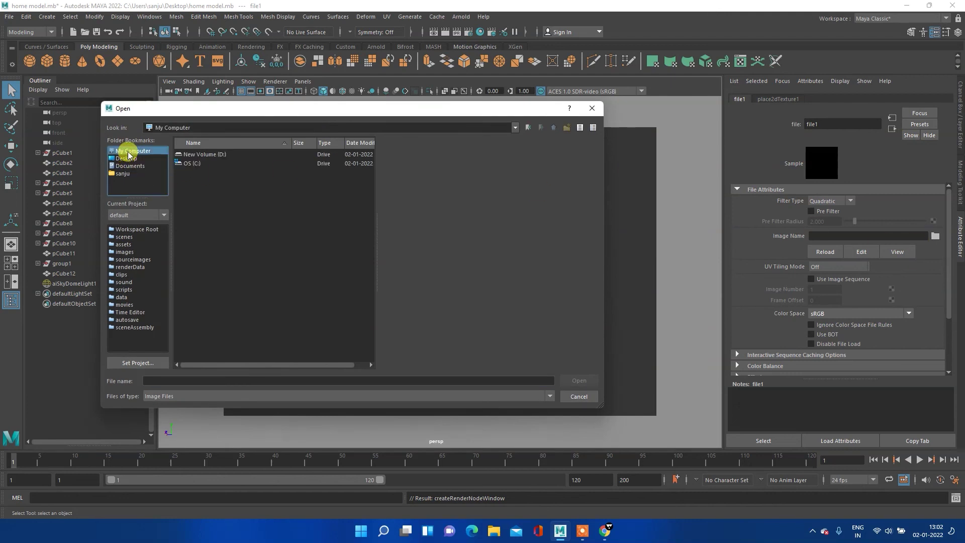
left_click(128, 165)
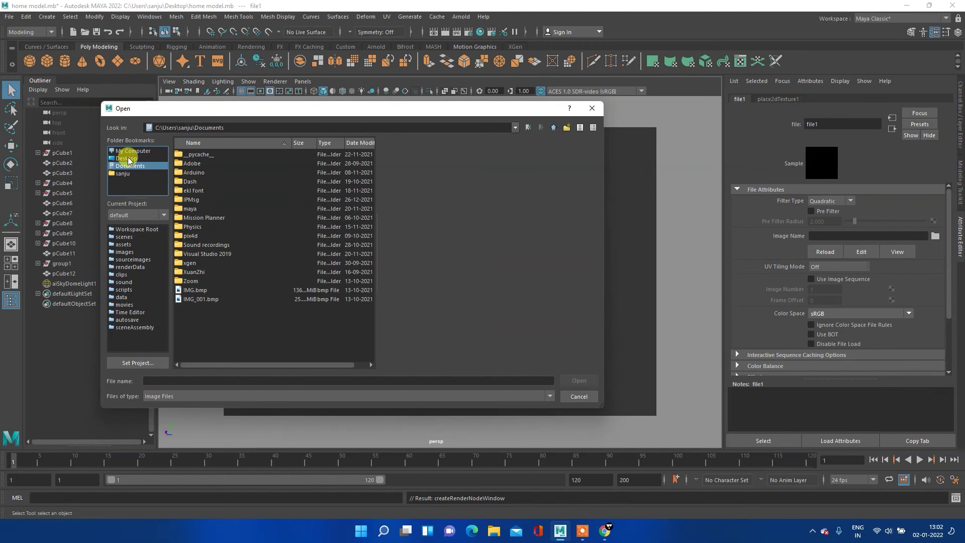
left_click(128, 158)
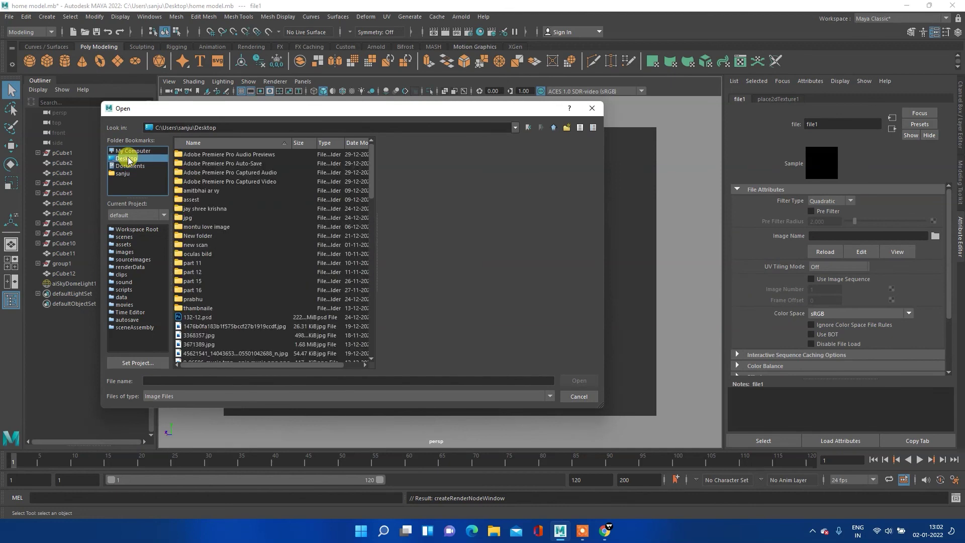
left_click(129, 175)
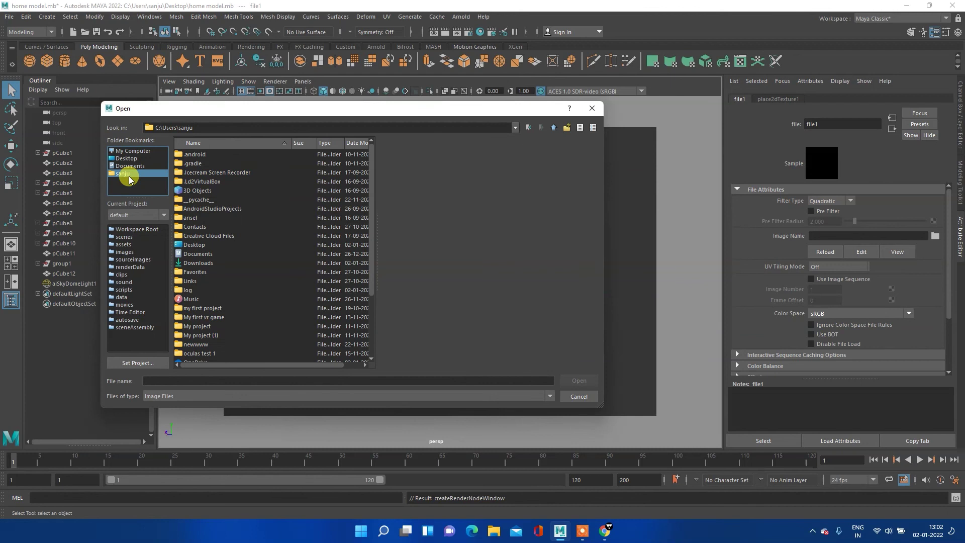
double_click(214, 261)
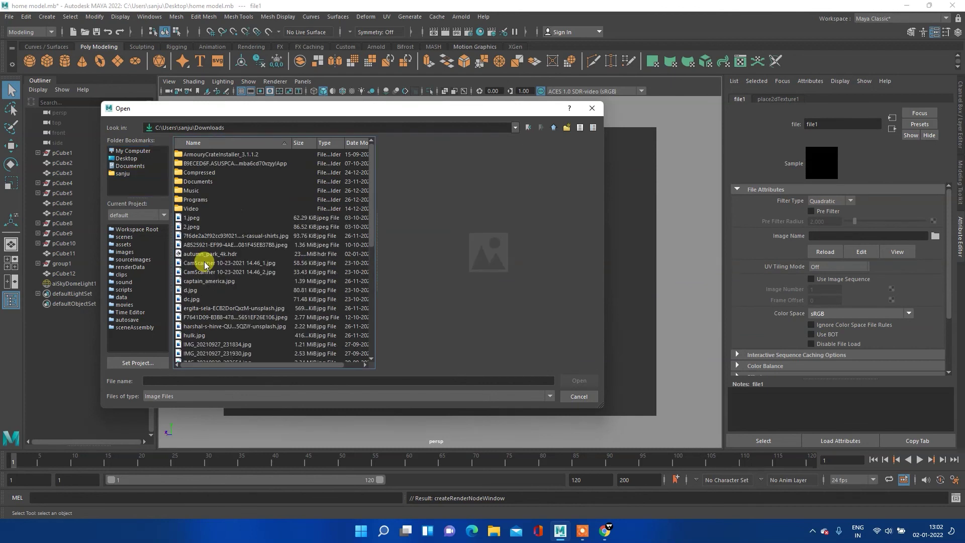
left_click(219, 255)
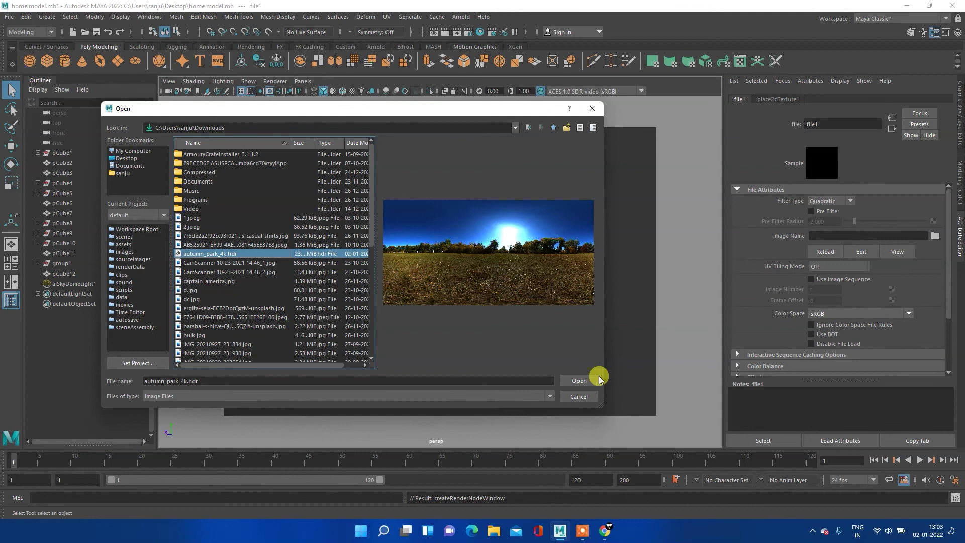
left_click(582, 381)
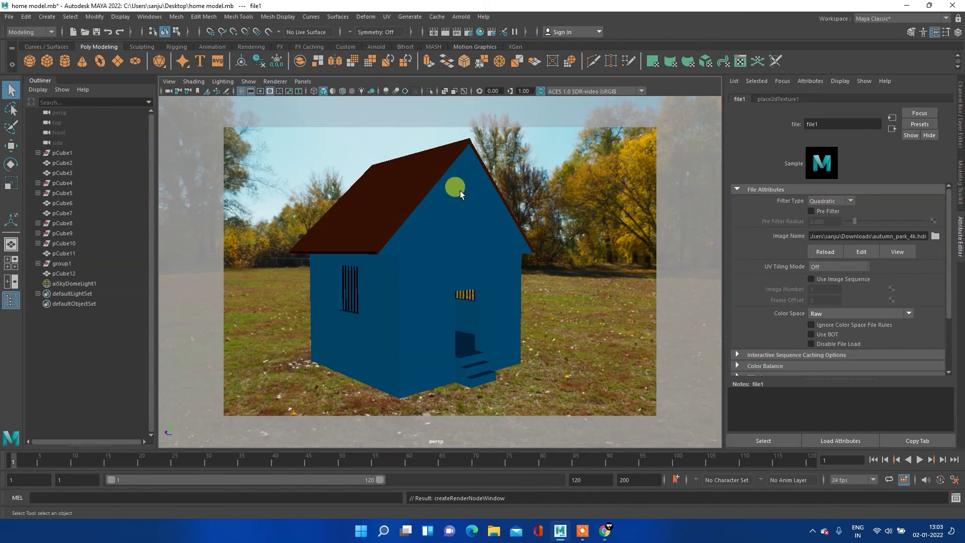
left_click(445, 32)
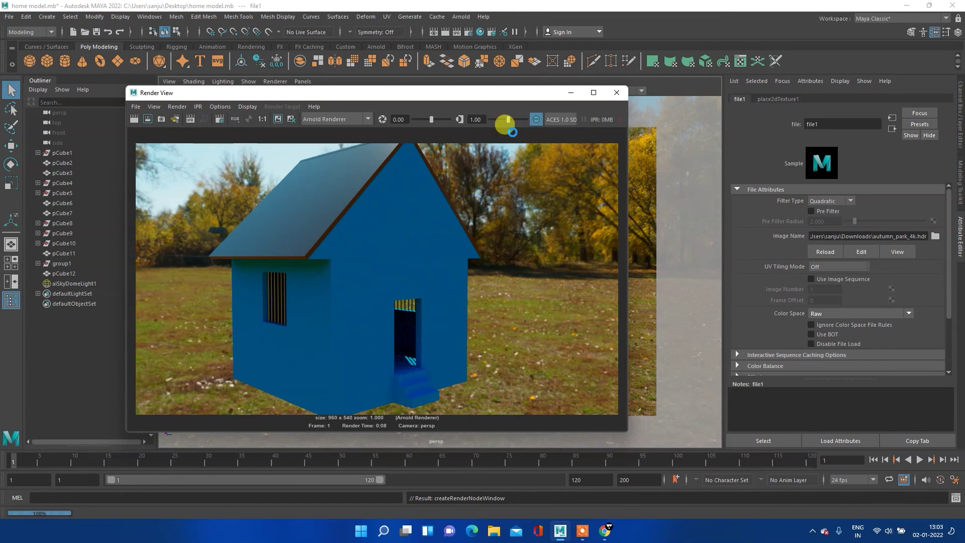
left_click(617, 93)
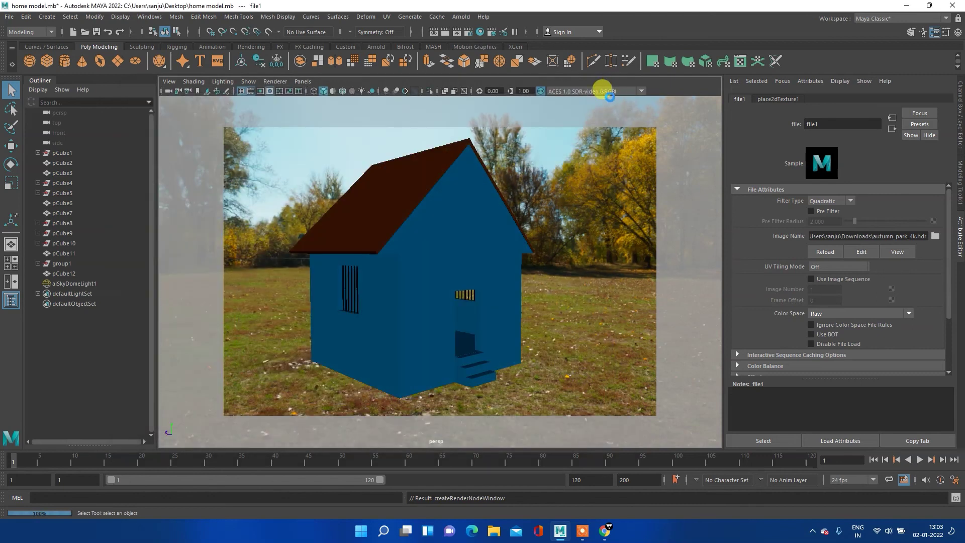
left_click(372, 195)
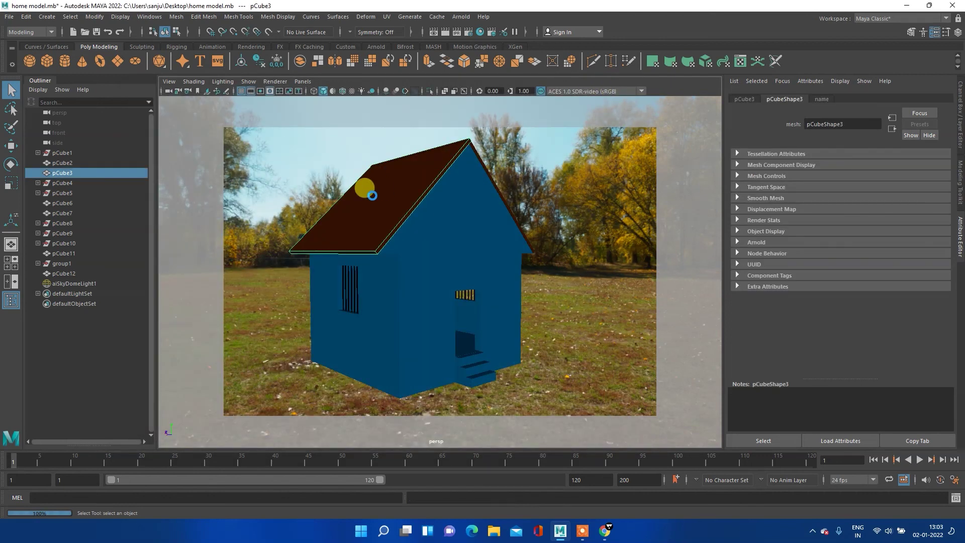
Assign a new aiStandardSurface material to the roof and save the scene.
right_click(372, 195)
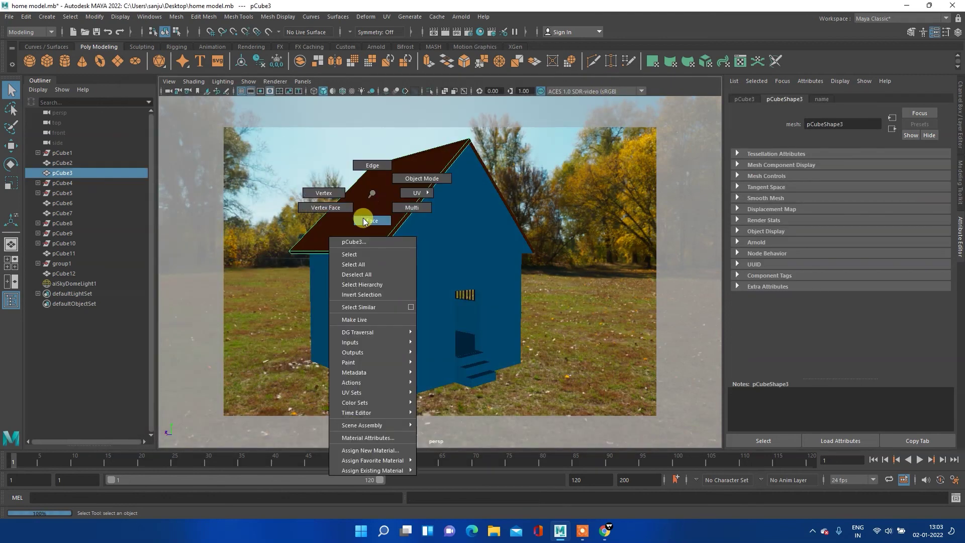
left_click(354, 445)
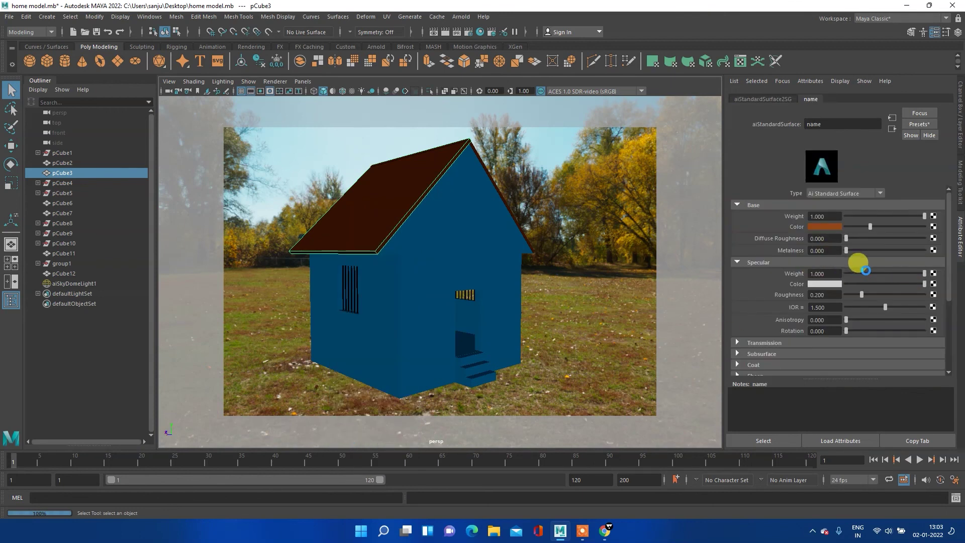
key("ctrl+s")
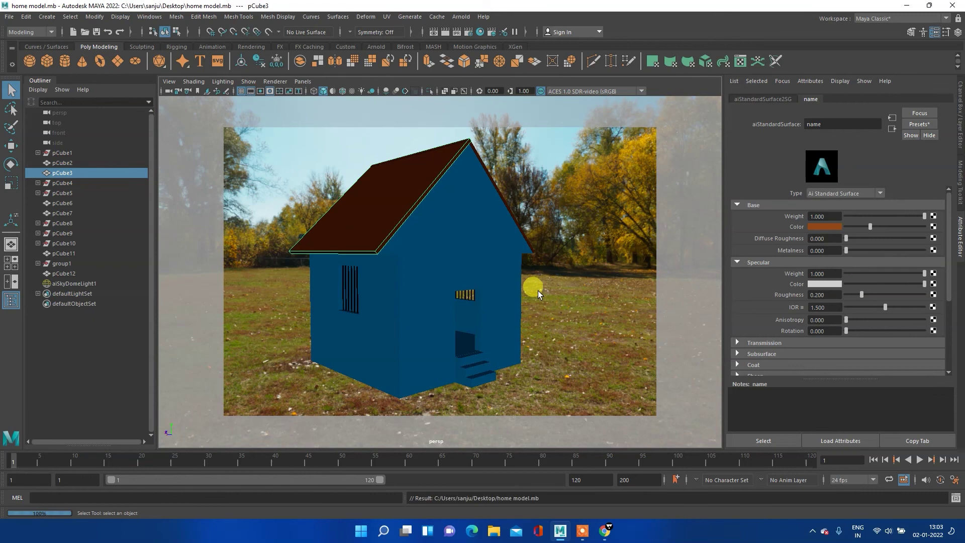
Set roof Specular Weight to 0, tune its brown-orange base colour, and test render.
left_click_drag(924, 274, 807, 265)
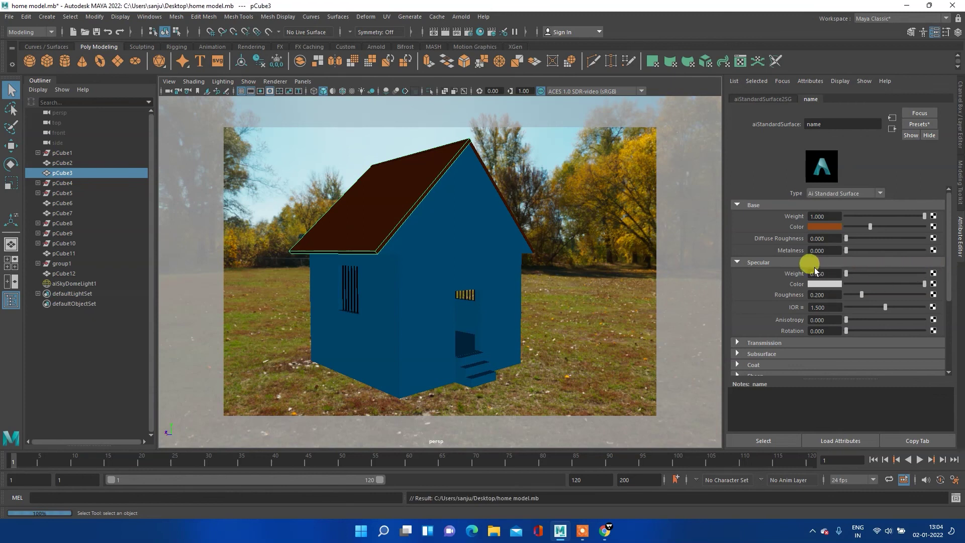
mouse_move(870, 225)
left_mouse_down()
mouse_move(894, 218)
mouse_move(866, 216)
left_mouse_up()
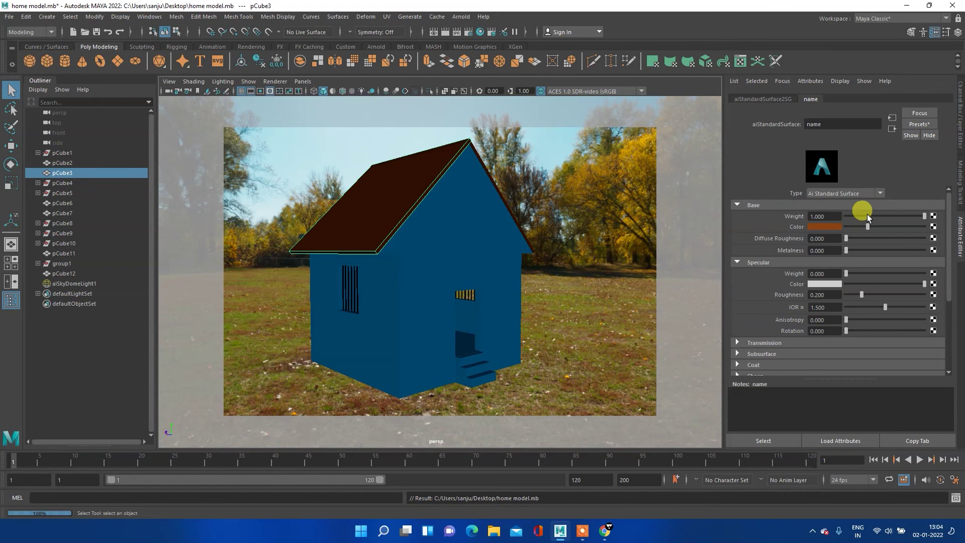
left_click(446, 32)
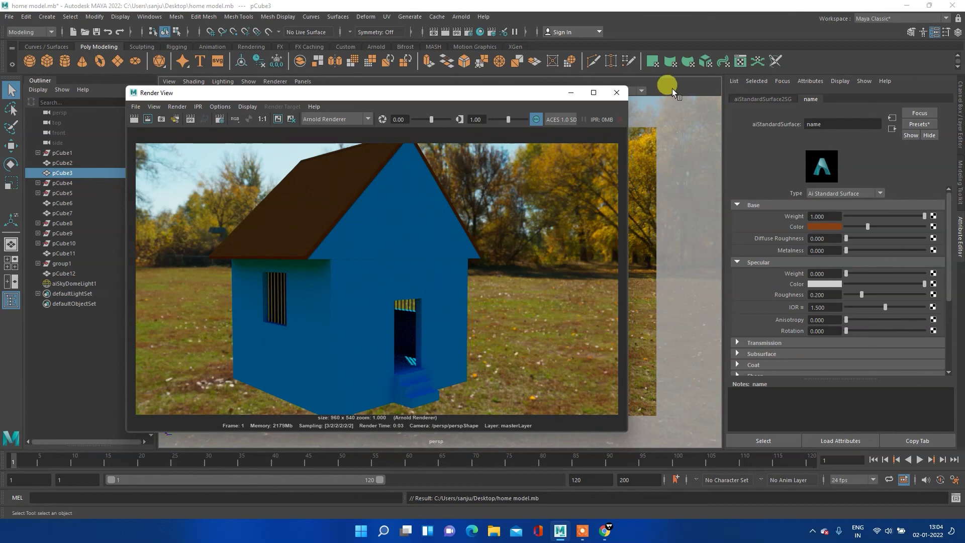
left_click(621, 101)
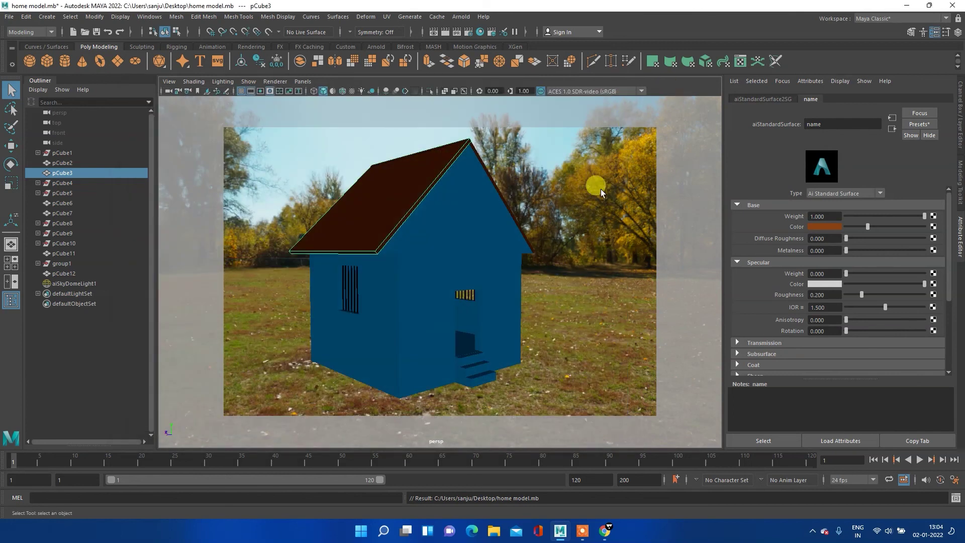
Select aiSkyDomeLight1 and raise its Samples from 1 to 5.
left_click(577, 167)
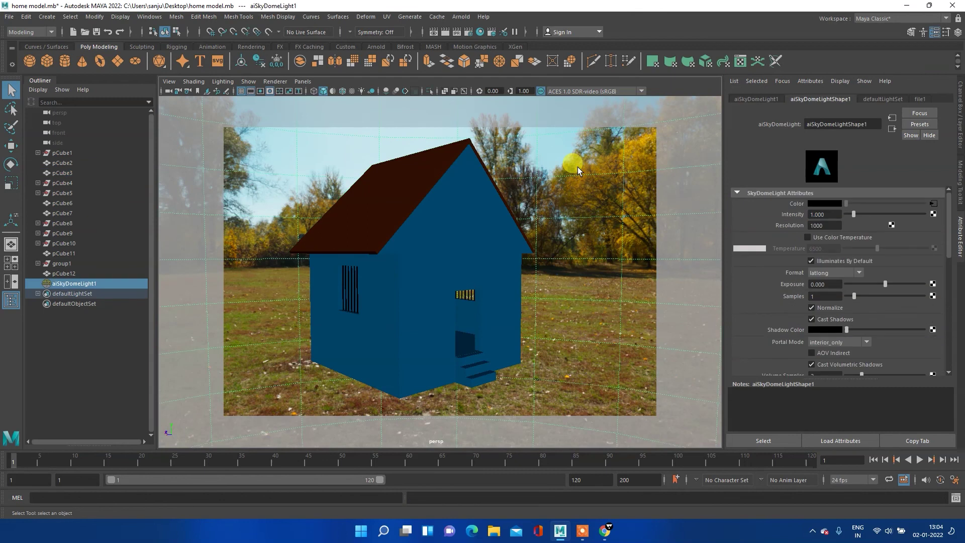
left_click(816, 296)
type("10")
key("Return")
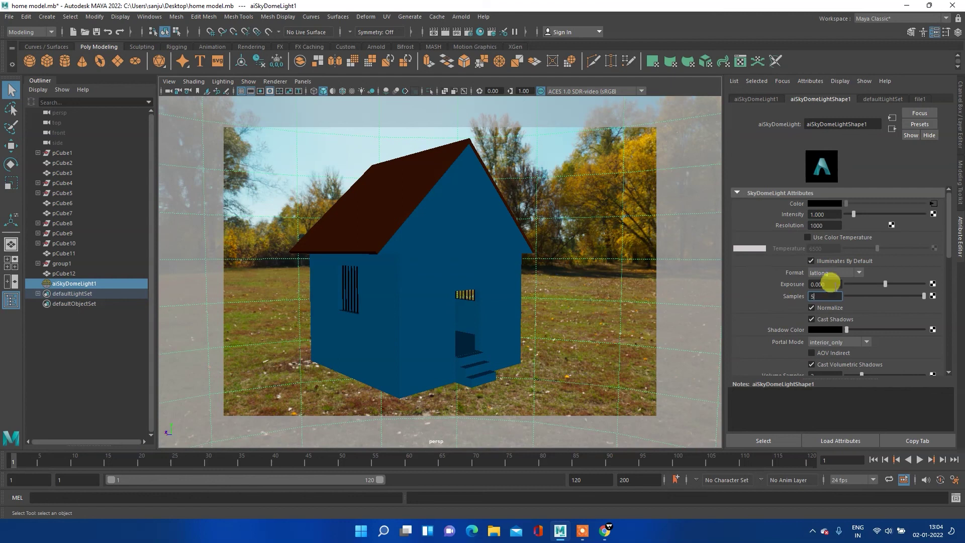
left_click(832, 284)
Set the skydome Exposure to 1 and preview an Arnold test render.
type("1")
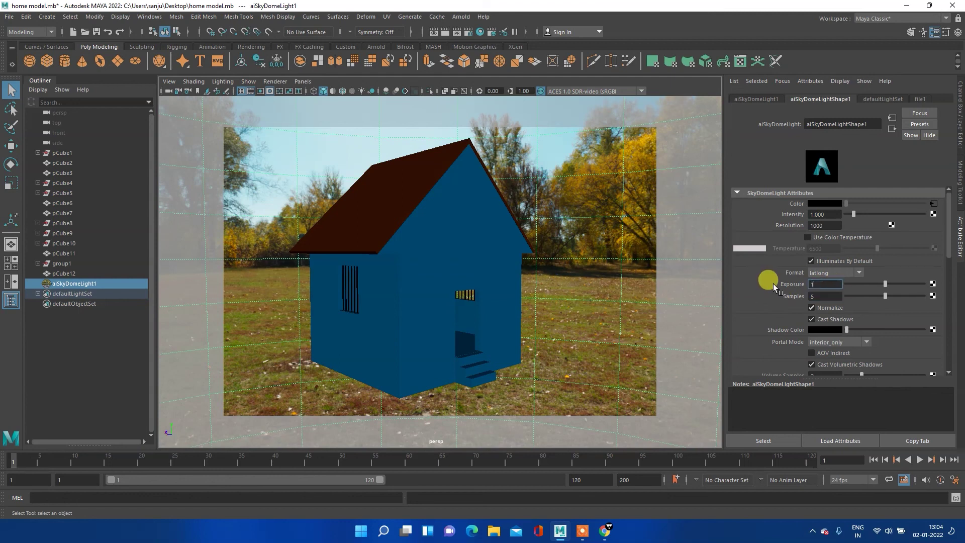
key("Return")
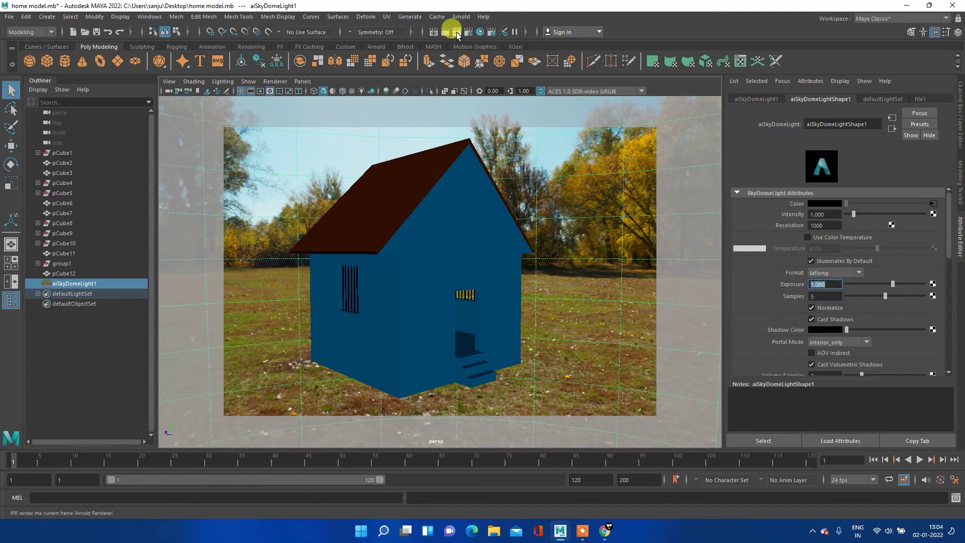
left_click(444, 32)
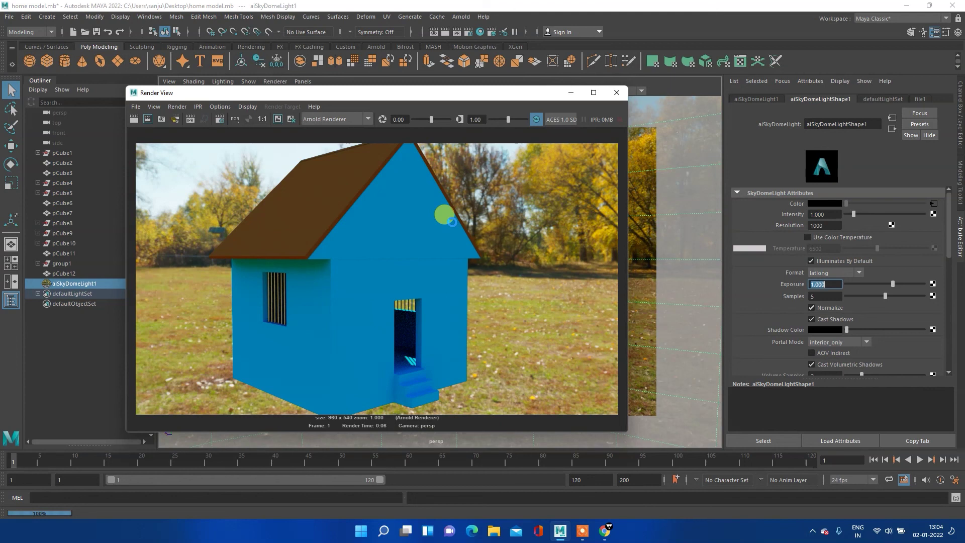
left_click(618, 92)
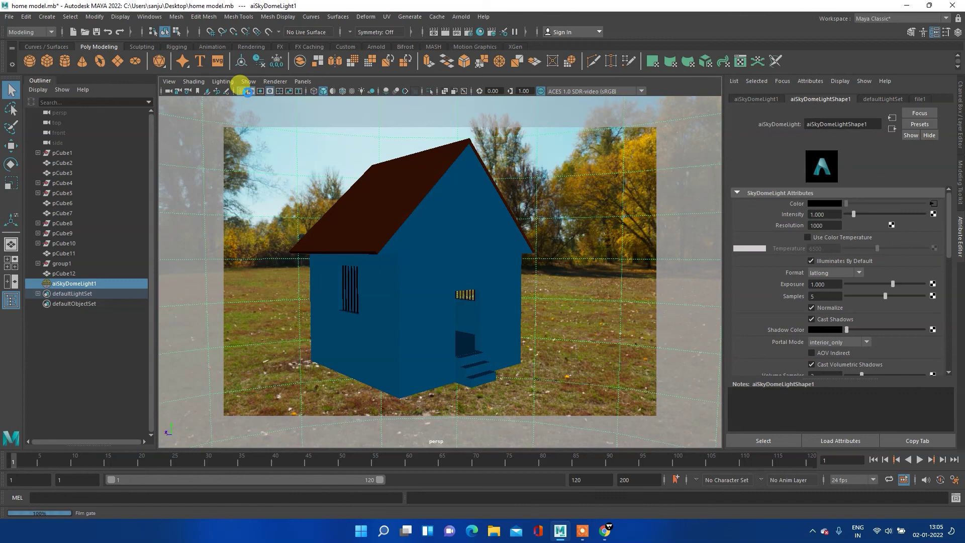
Turn off the perspective film gate and frame the house in a maximized front view.
left_click(250, 91)
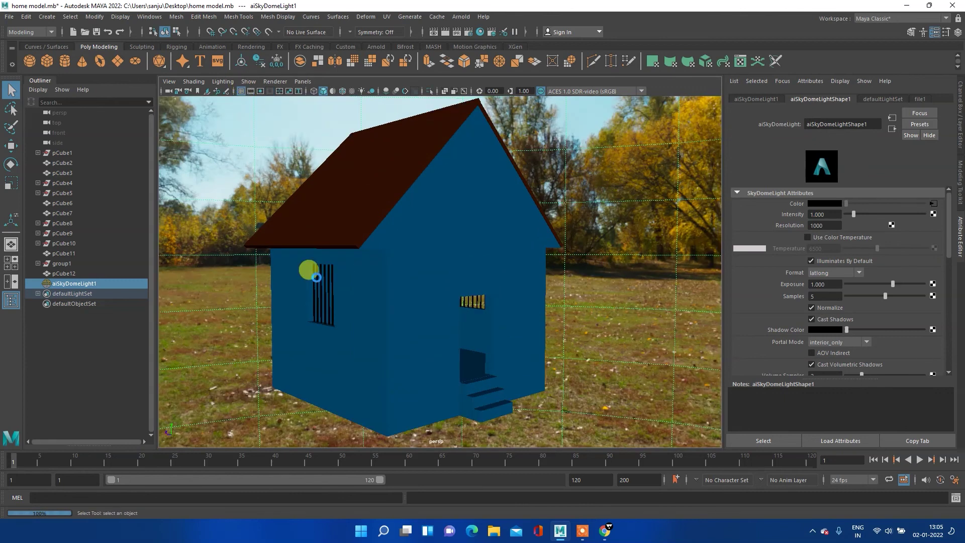
key("space")
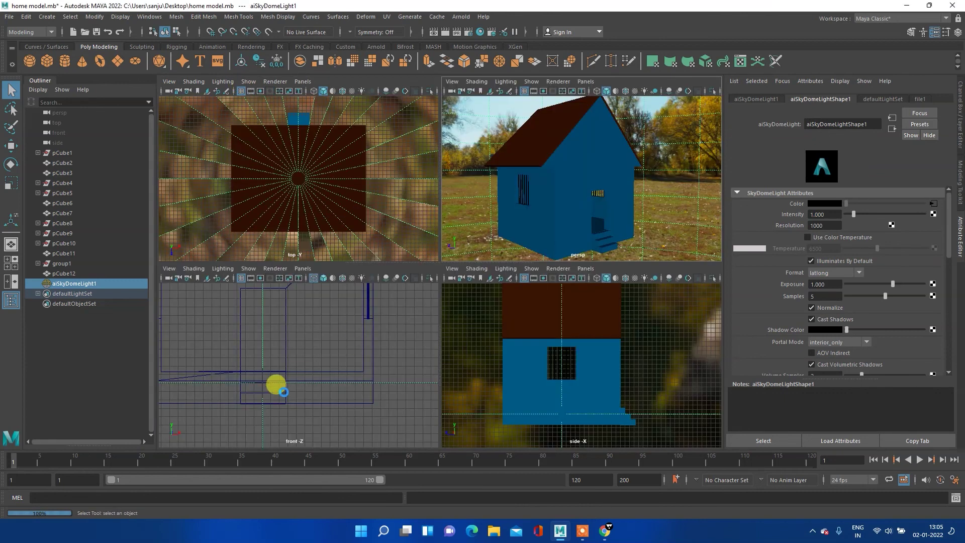
key("space")
key("a")
scroll(415, 317, "down", 3)
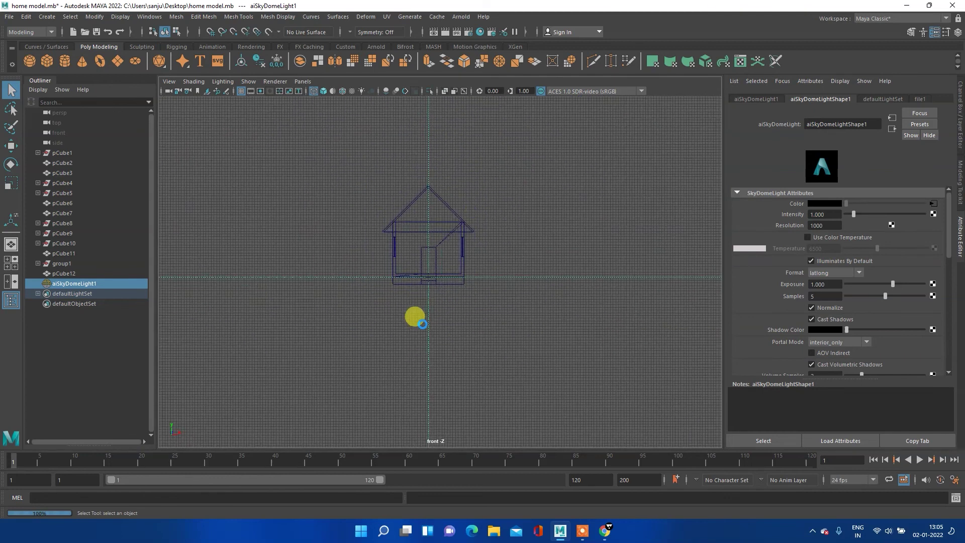
middle_click_drag(471, 197, 450, 238, "alt")
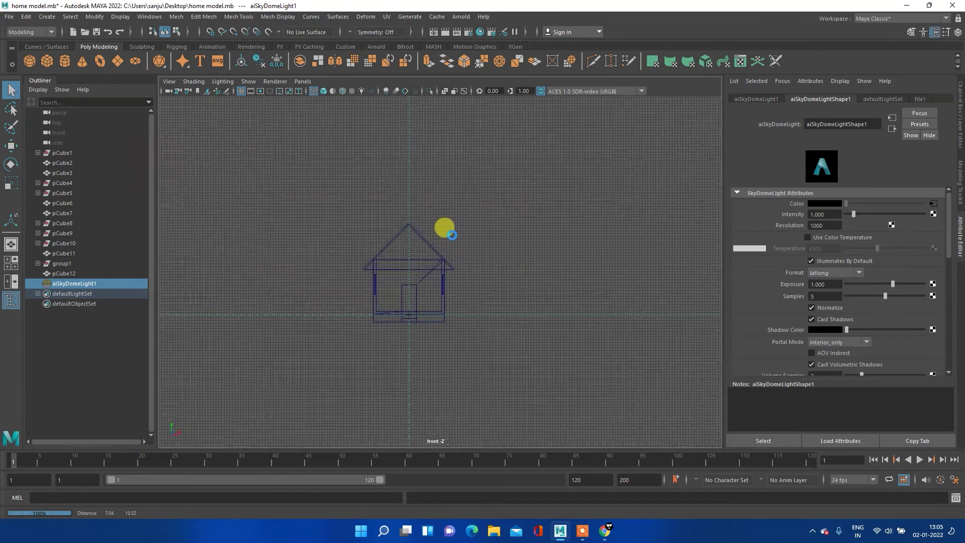
Create a cube and scale it much wider along X beneath the house.
left_click(36, 54)
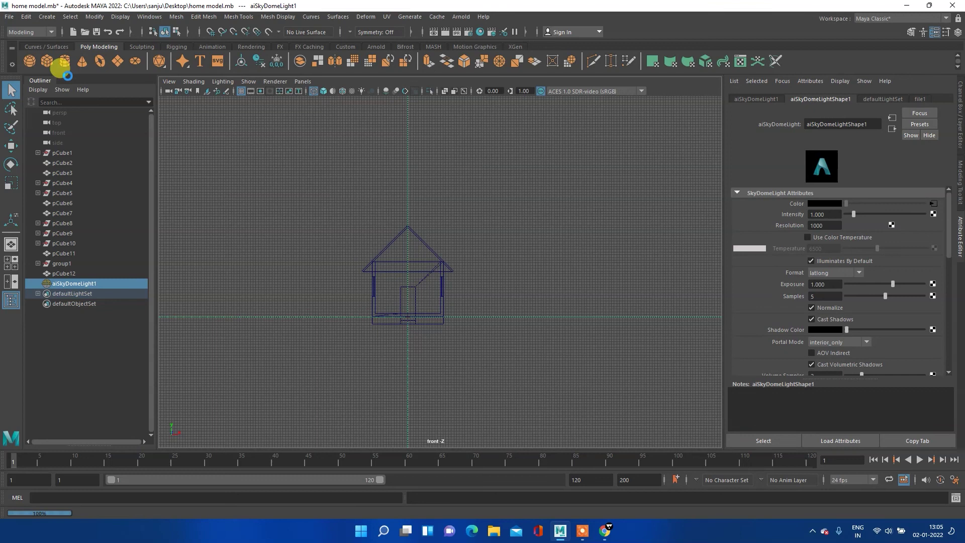
key("e")
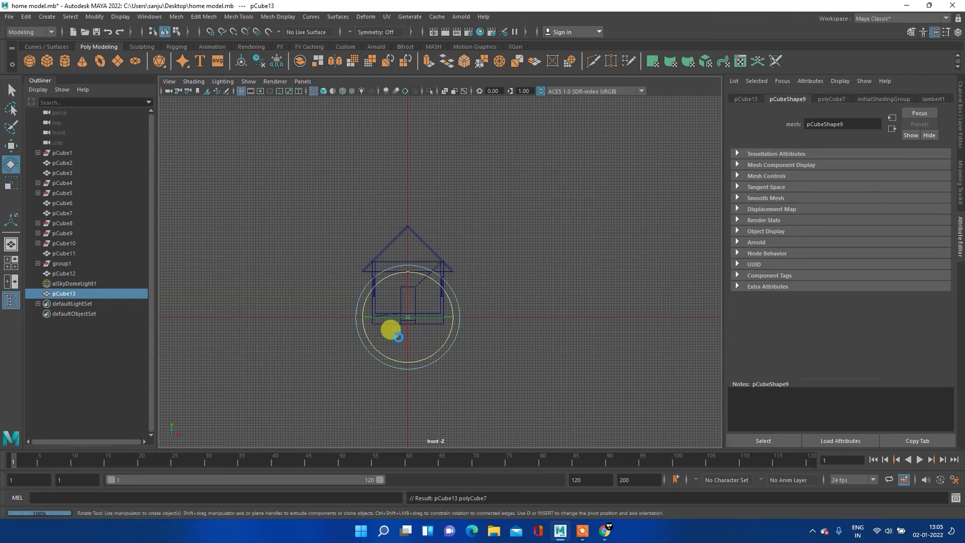
key("r")
left_click_drag(453, 316, 552, 309)
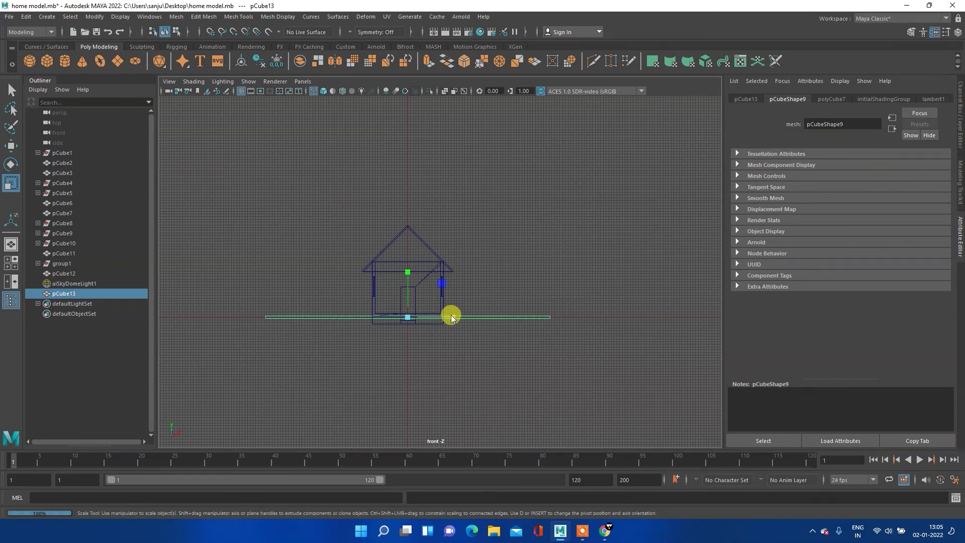
left_click_drag(452, 315, 475, 310)
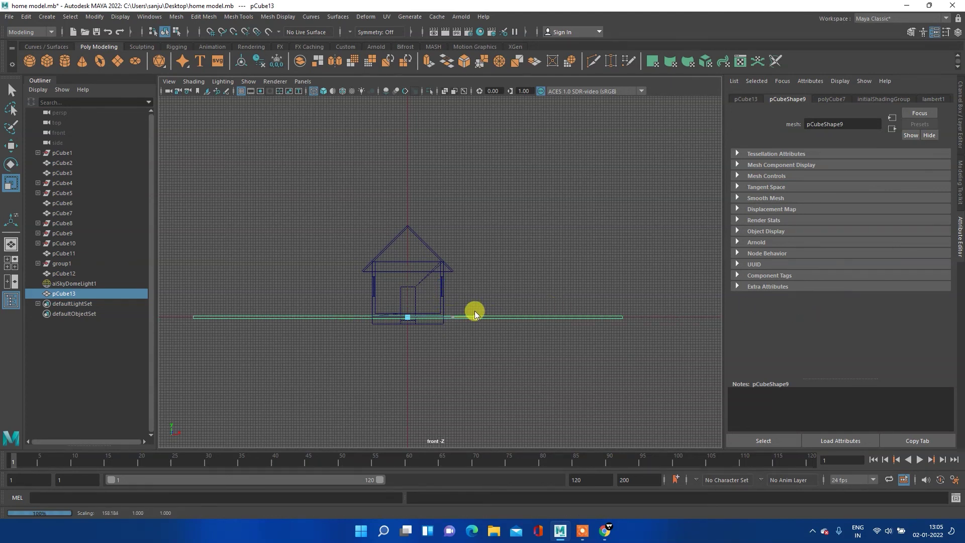
key("space")
key("space")
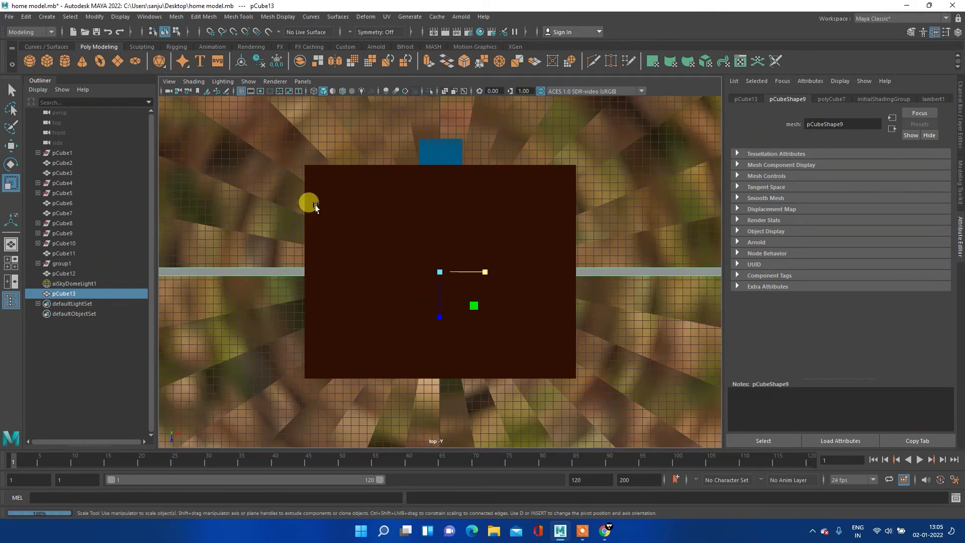
Scale pCube13 front to back and wider into a large flat ground plane.
scroll(321, 206, "down", 3)
scroll(338, 213, "down", 3)
scroll(346, 218, "down", 3)
scroll(350, 223, "down", 1)
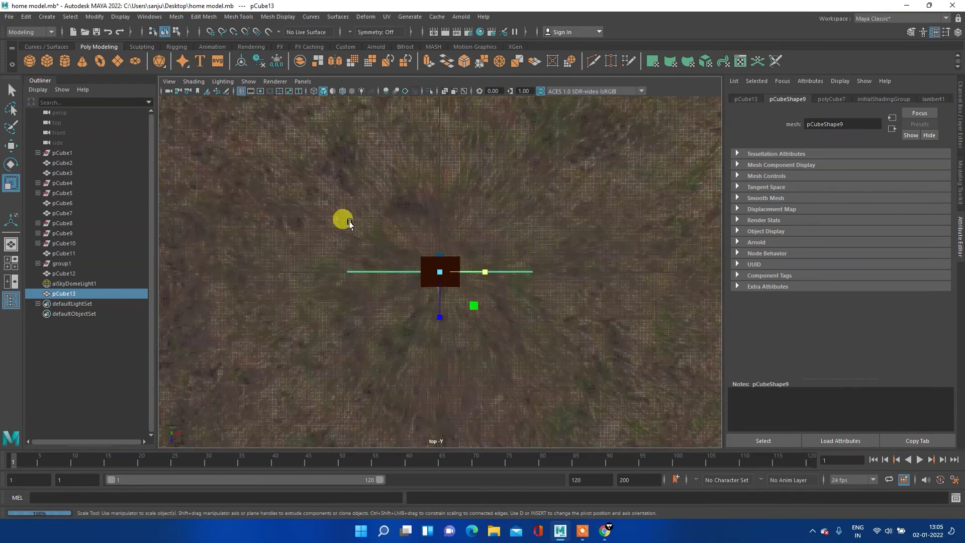
left_click_drag(439, 318, 439, 442)
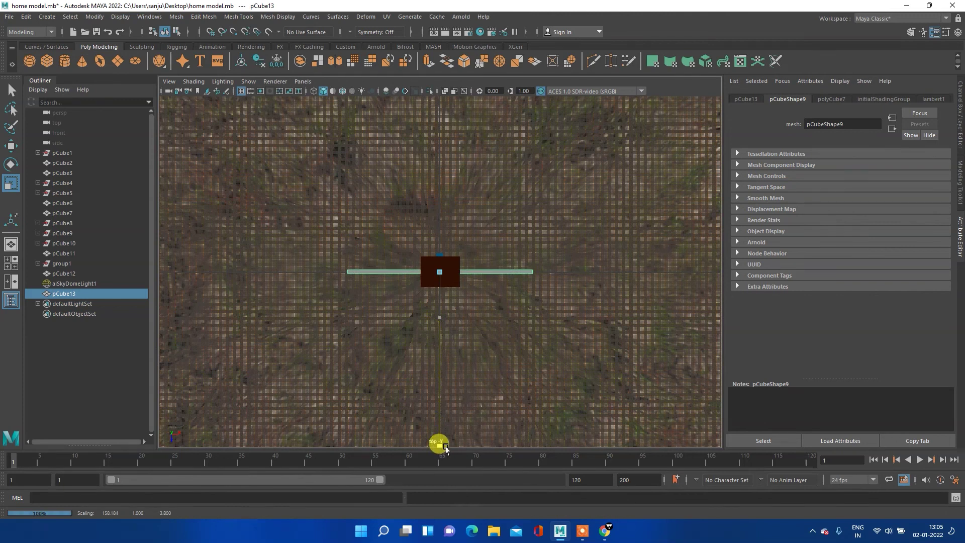
left_click_drag(440, 317, 436, 430)
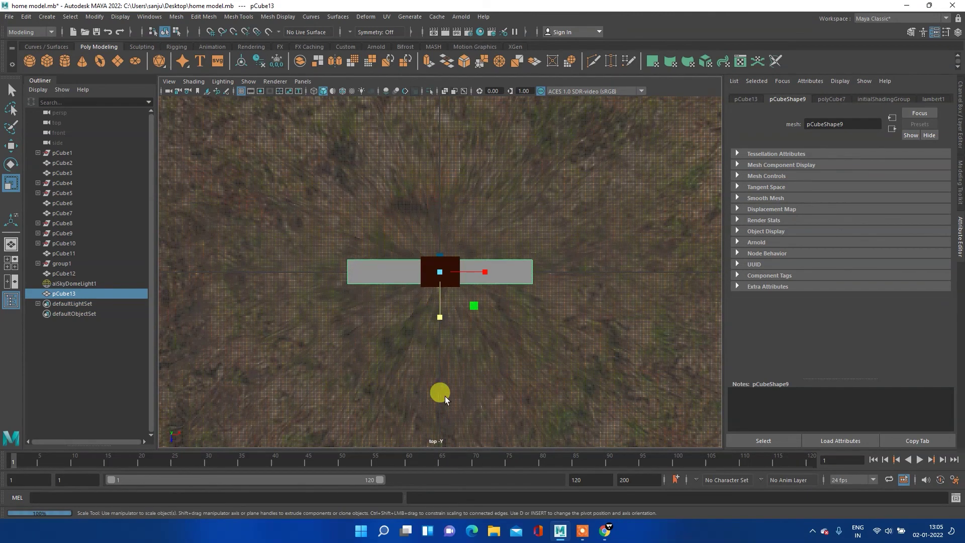
left_click_drag(439, 315, 420, 515)
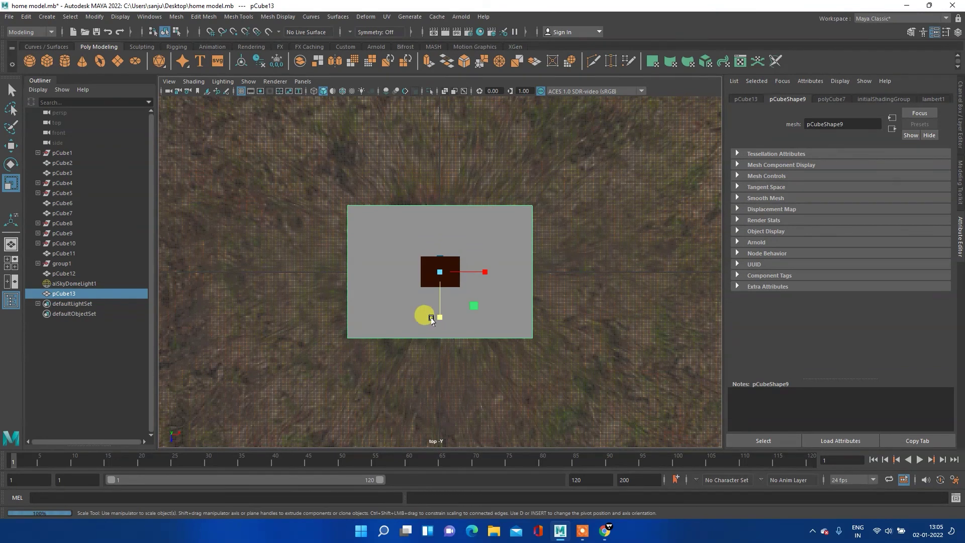
mouse_move(440, 316)
left_mouse_down()
mouse_move(436, 346)
mouse_move(431, 339)
left_mouse_up()
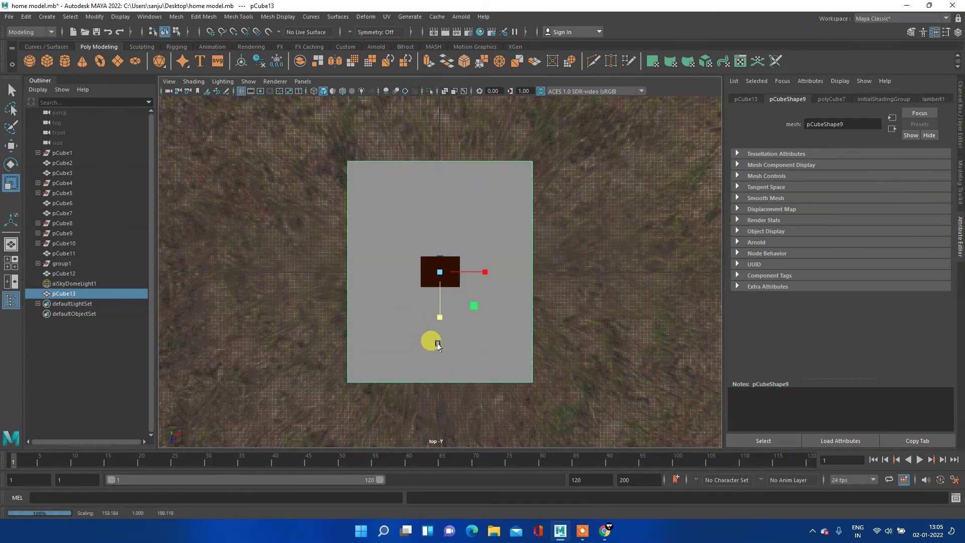
left_click_drag(475, 269, 492, 270)
left_click_drag(442, 317, 439, 322)
key("space")
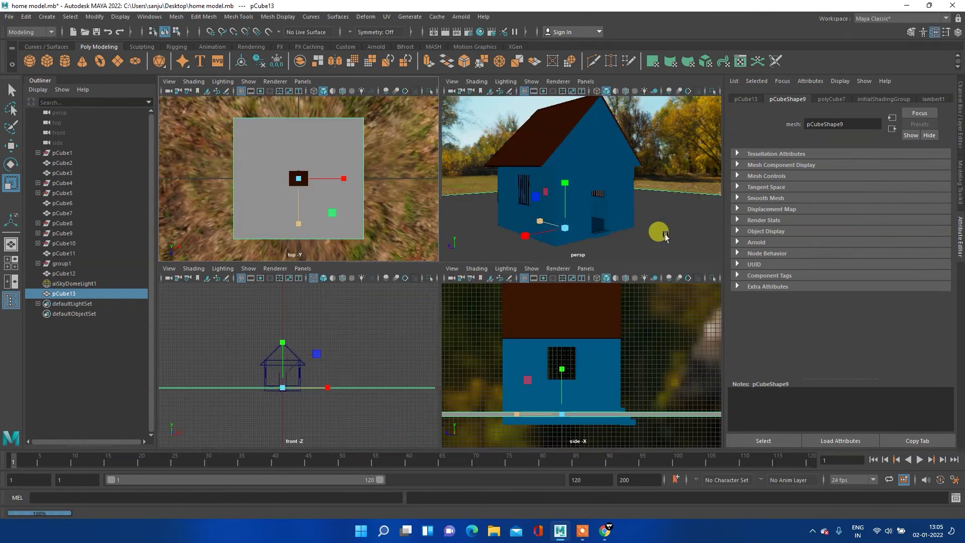
Assign a new Arnold aiShadowMatte material to the ground cube pCube13.
right_click_drag(665, 216, 668, 470)
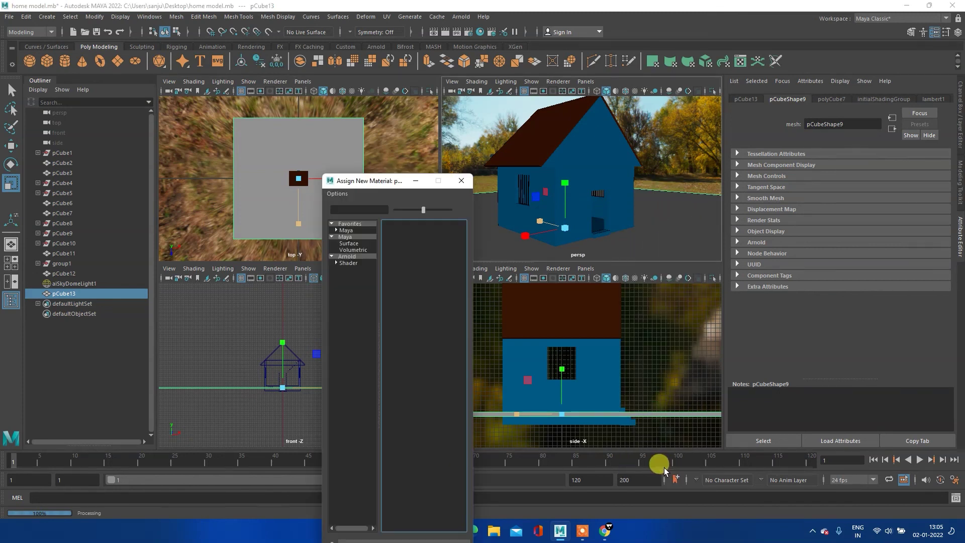
left_click(347, 257)
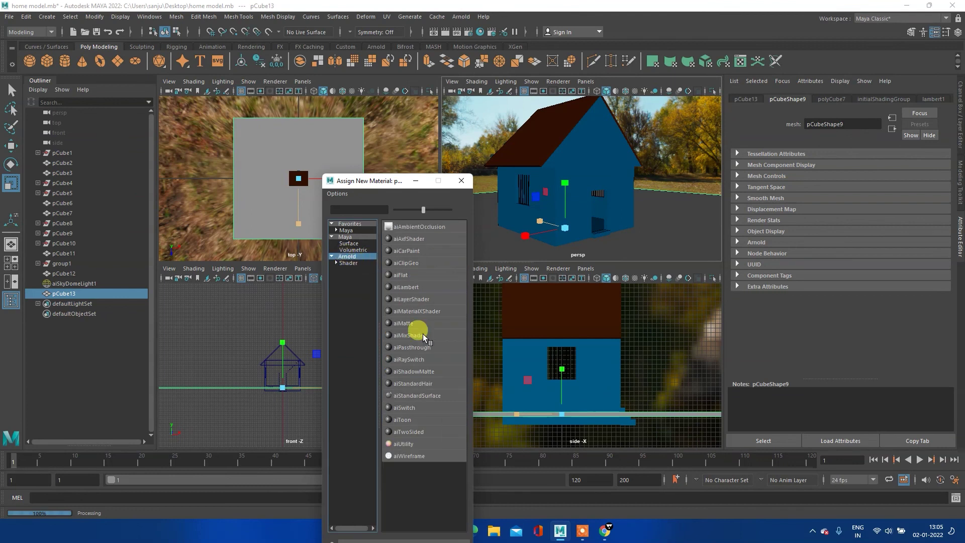
left_click(424, 375)
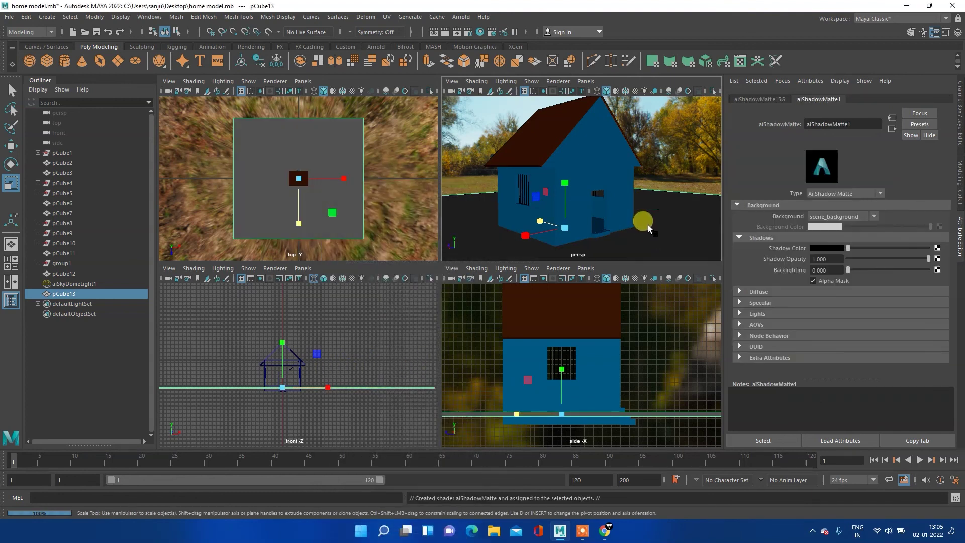
Move the shadow-matte ground plane down to the house base, then test-render the maximized persp view.
key("w")
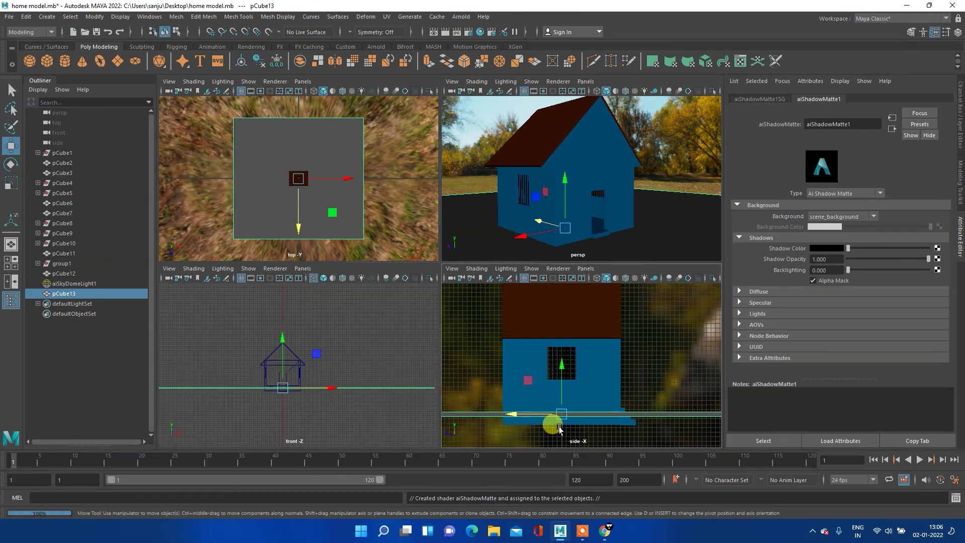
left_click_drag(561, 364, 558, 377)
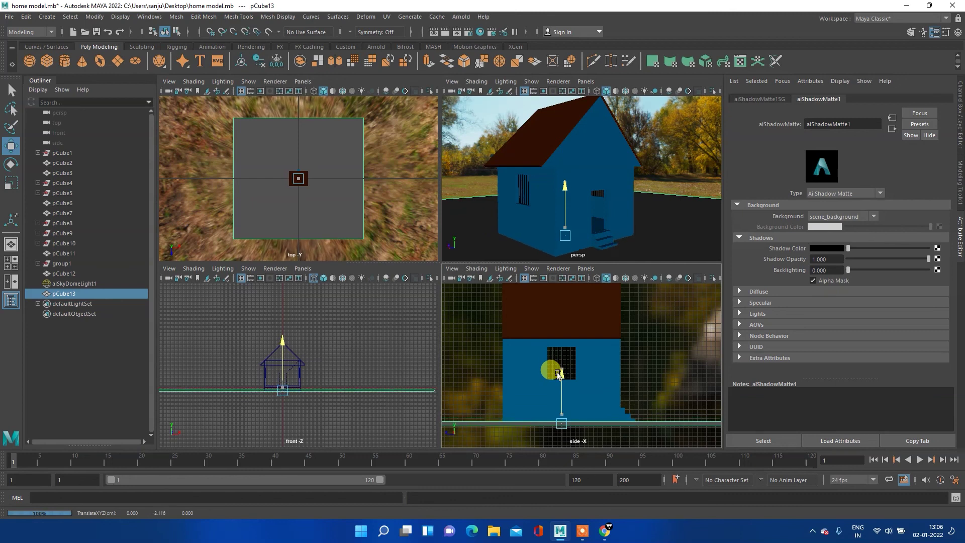
left_click_drag(558, 377, 557, 377)
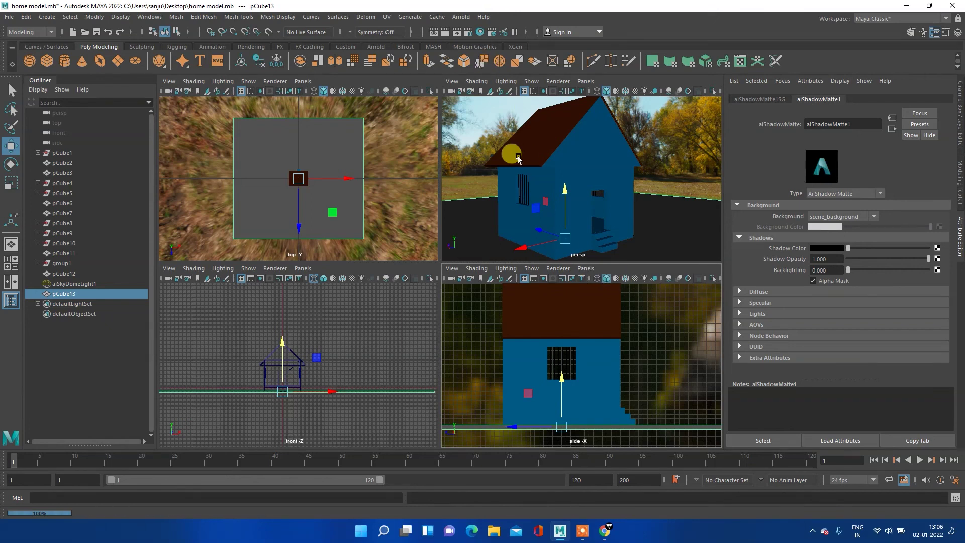
key("space")
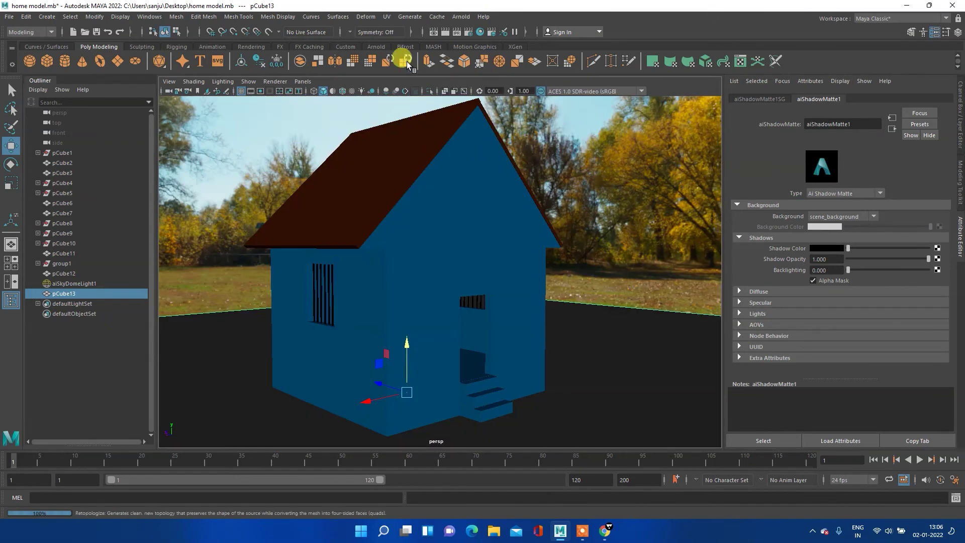
left_click(443, 33)
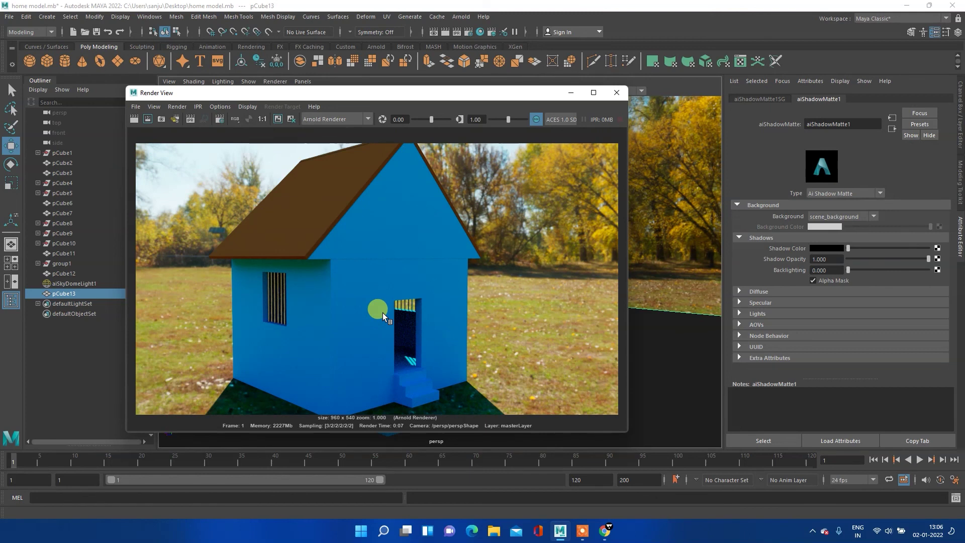
Orbit the persp camera to the house's door side and review another test render.
left_click(617, 93)
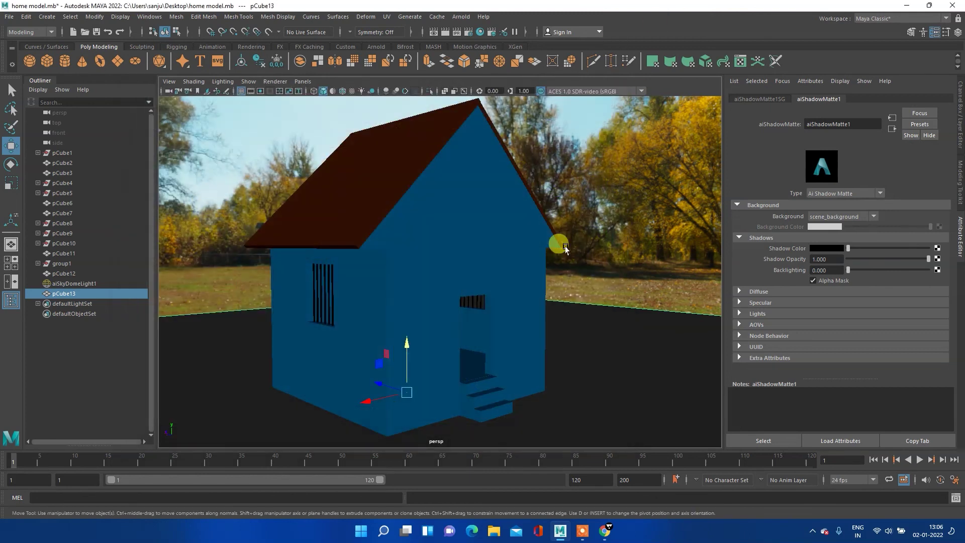
left_click_drag(601, 324, 498, 312, "alt")
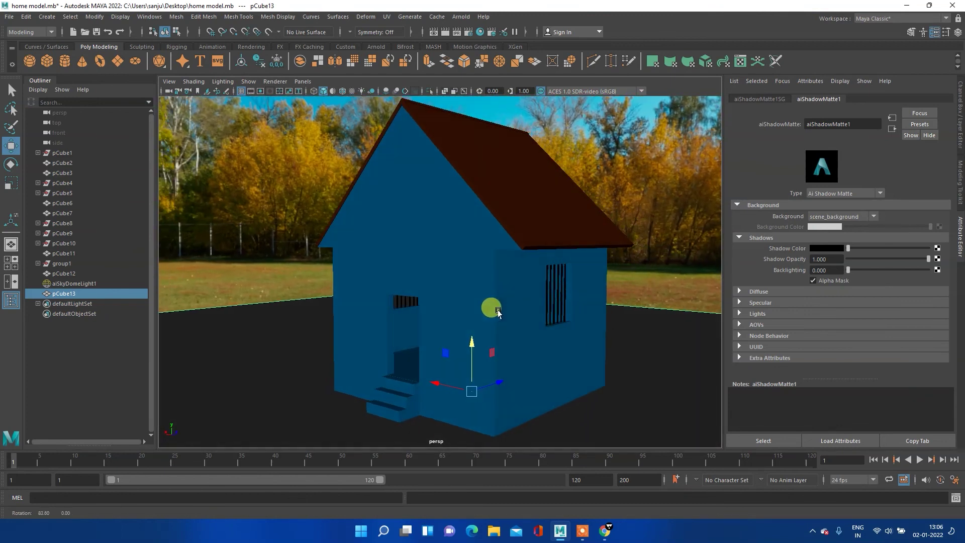
left_click(446, 34)
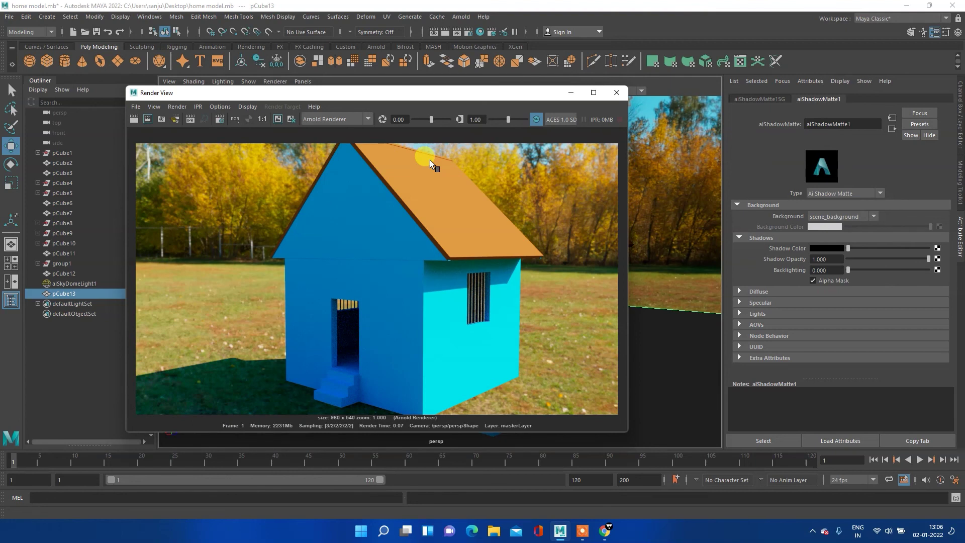
left_click(616, 96)
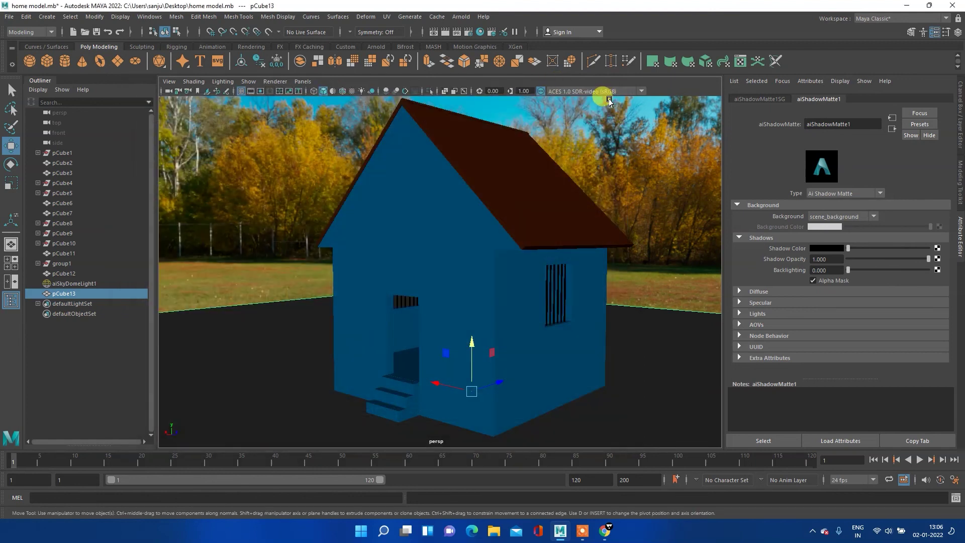
Enable the Resolution Gate, zoom out to fit the house, test-render, then select the ground plane pCube13.
left_click(254, 89)
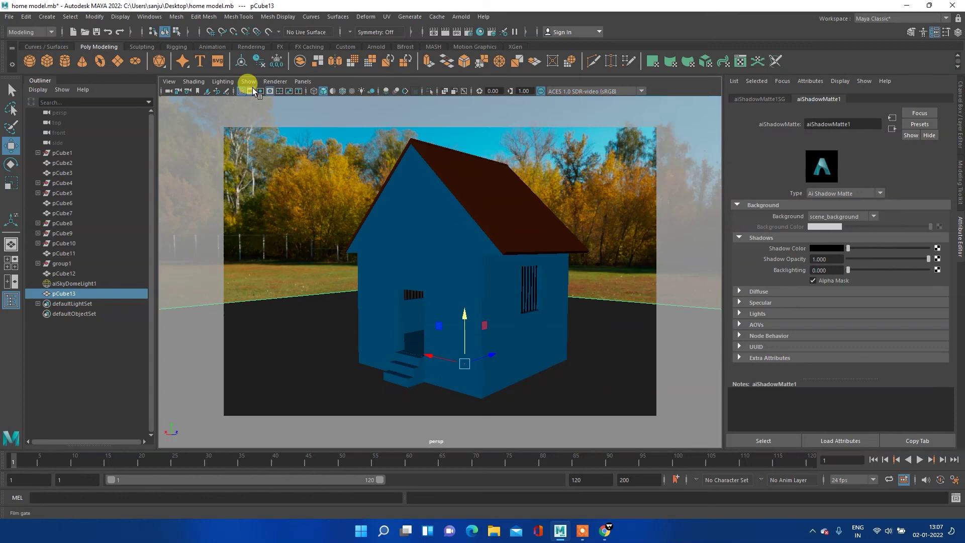
scroll(476, 187, "down", 2)
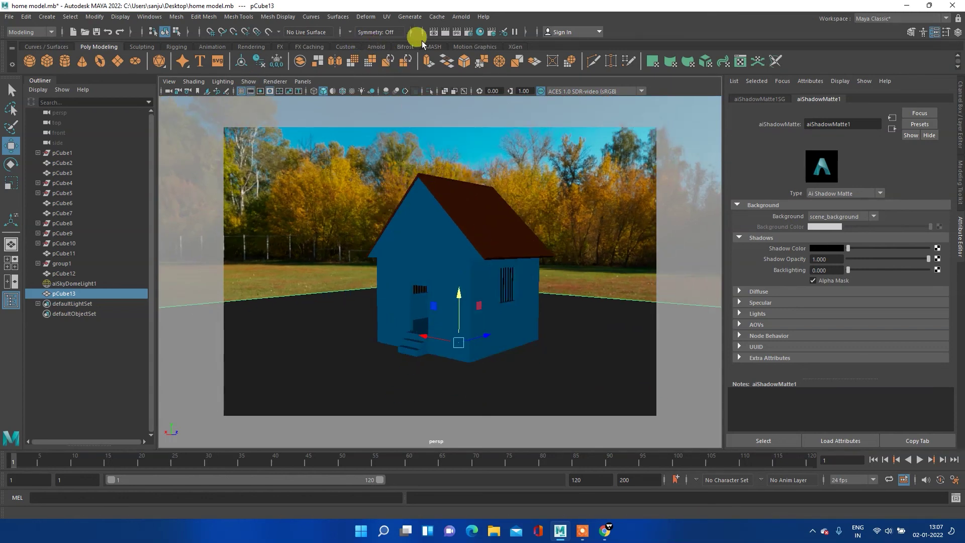
left_click(445, 33)
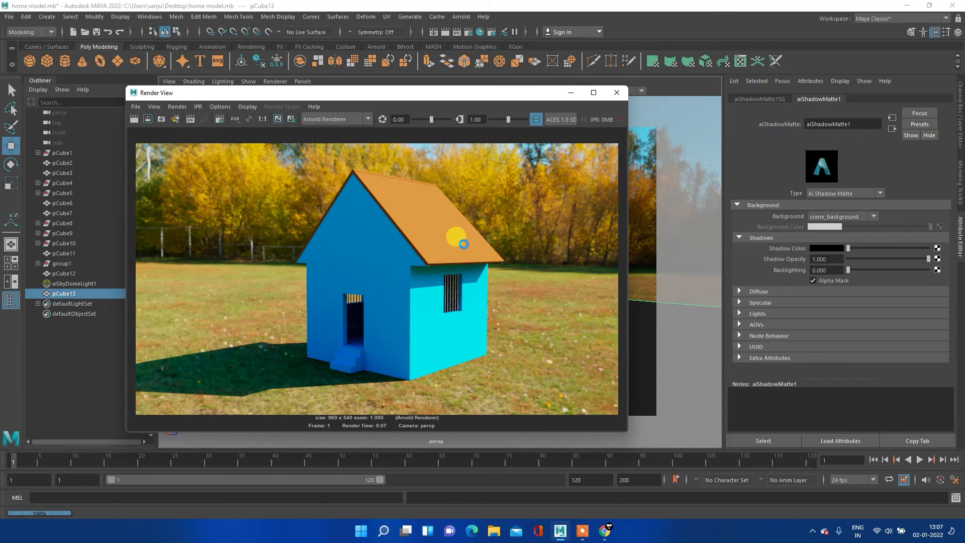
left_click(616, 92)
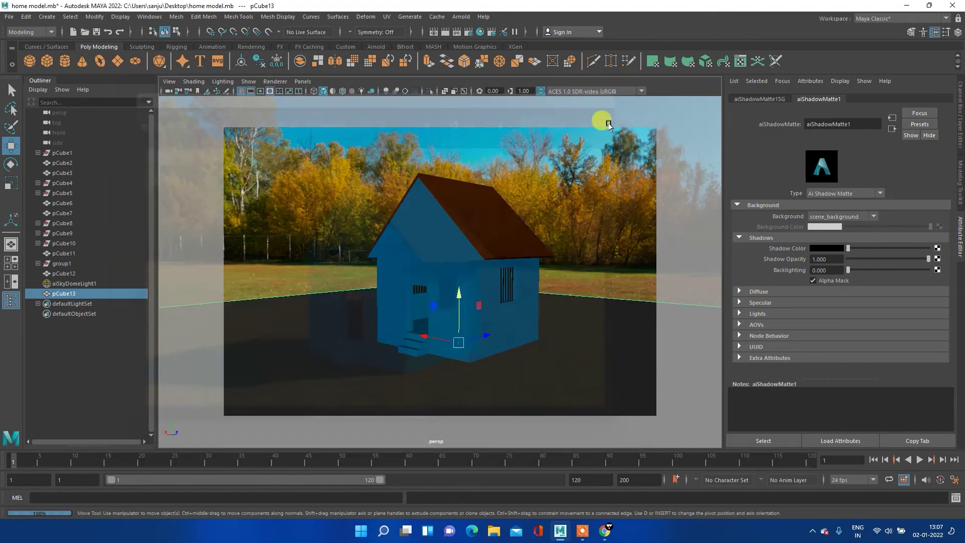
left_click(532, 369)
Lower the ground plane further and add a new cube near ground level.
left_click_drag(457, 289, 459, 300)
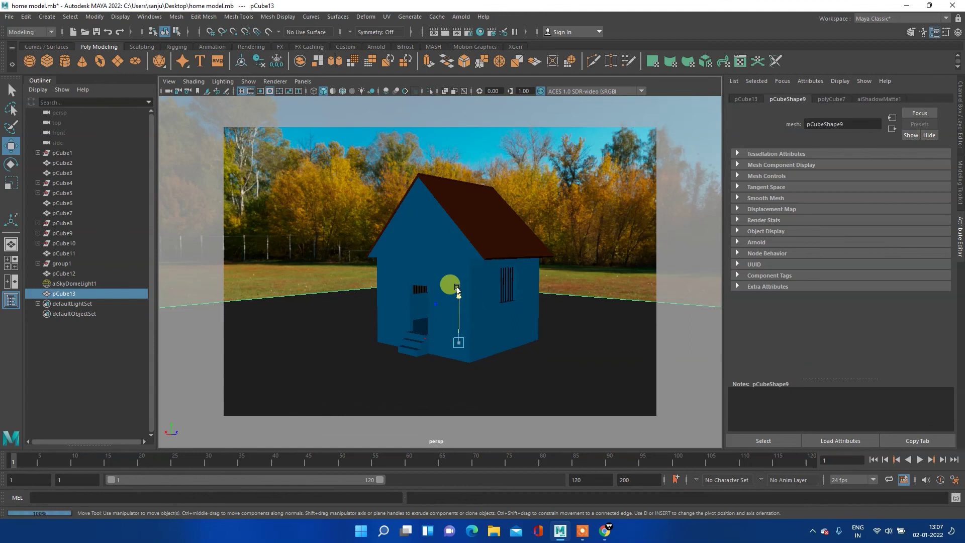
key("space")
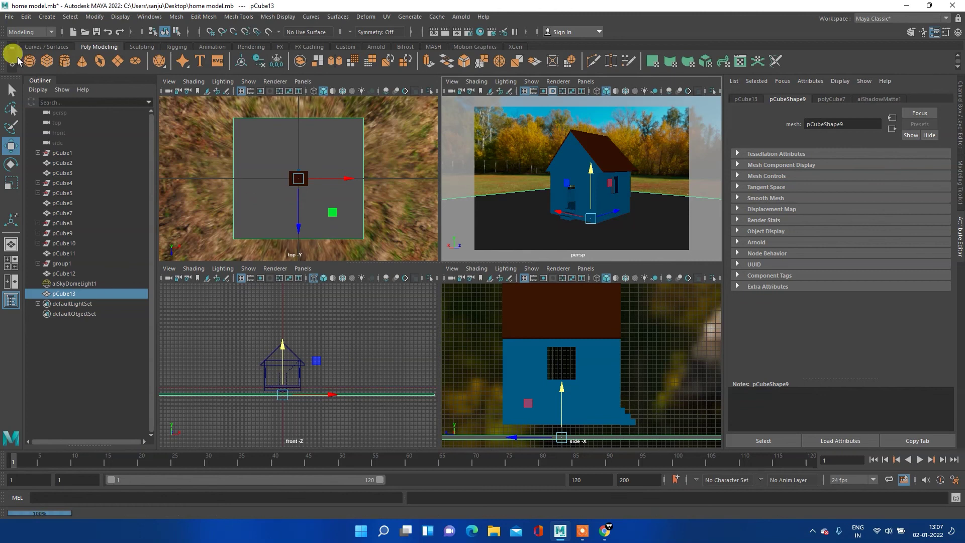
left_click(47, 61)
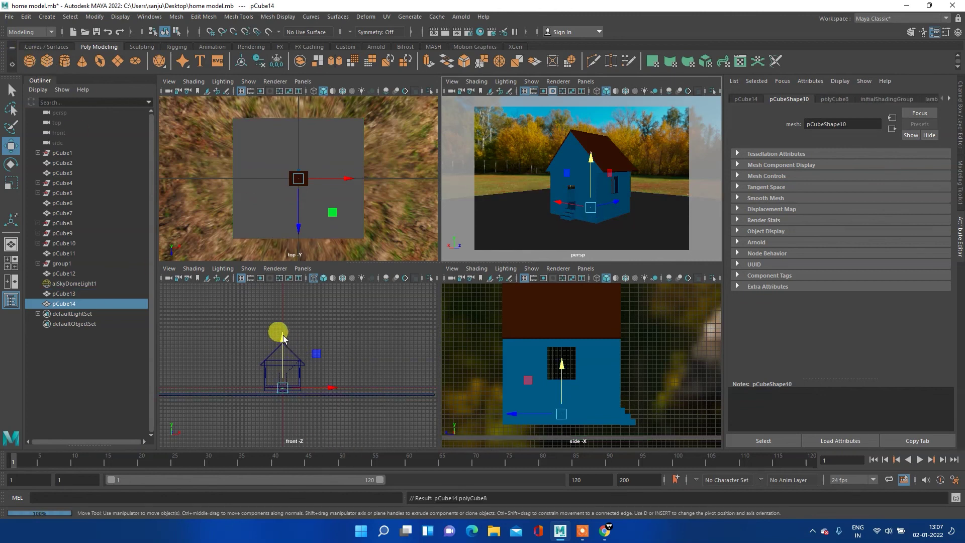
left_click_drag(278, 335, 279, 365)
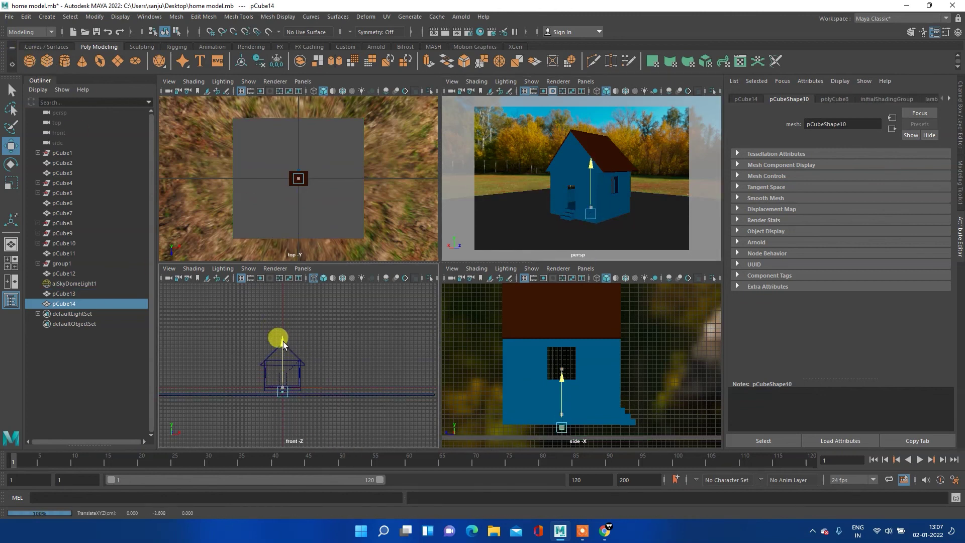
In the maximized front view, frame the house and move the new cube up toward its base.
key("space")
scroll(430, 308, "up", 3)
scroll(394, 349, "up", 3)
middle_click_drag(376, 353, 455, 241, "alt")
left_click_drag(402, 316, 404, 299)
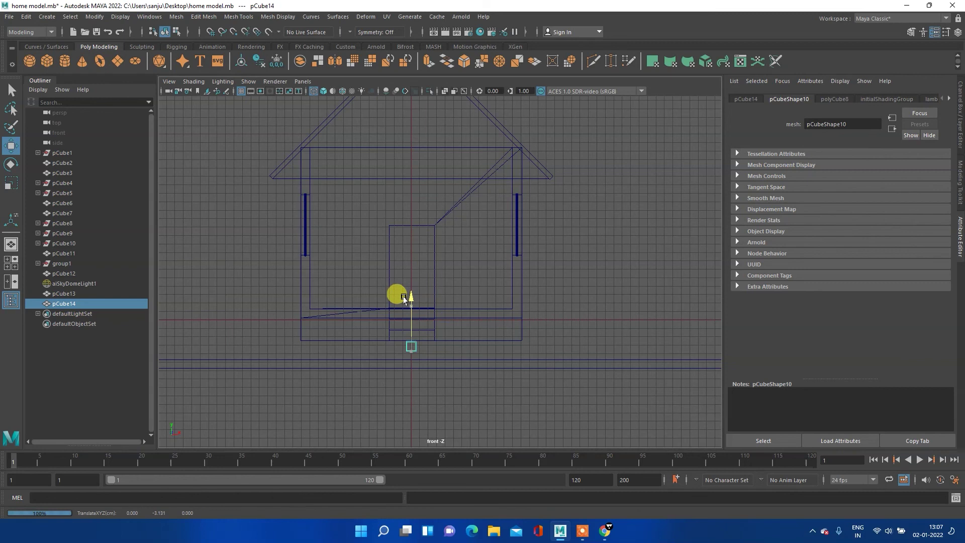
Scale the new cube into a wide, thin slab and raise it to the house base.
key("r")
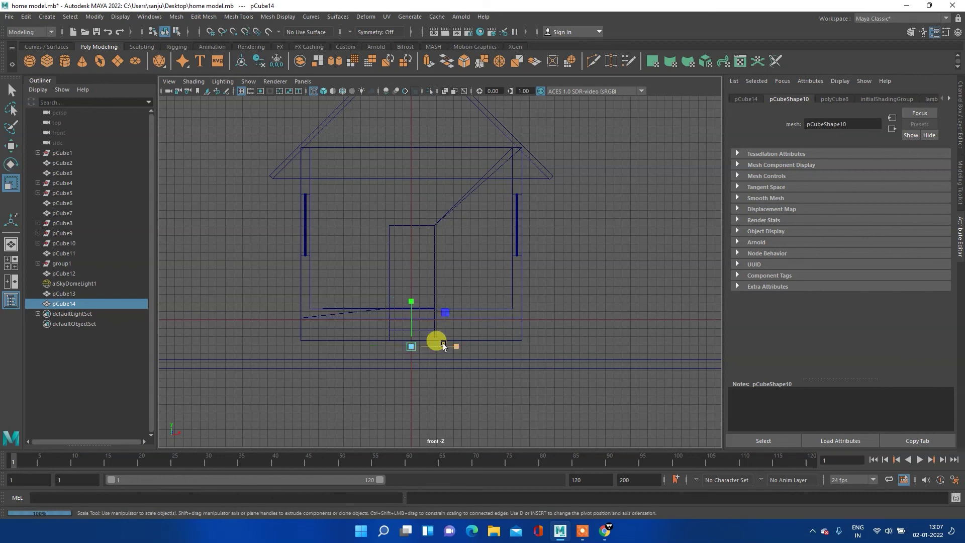
left_click_drag(457, 346, 573, 342)
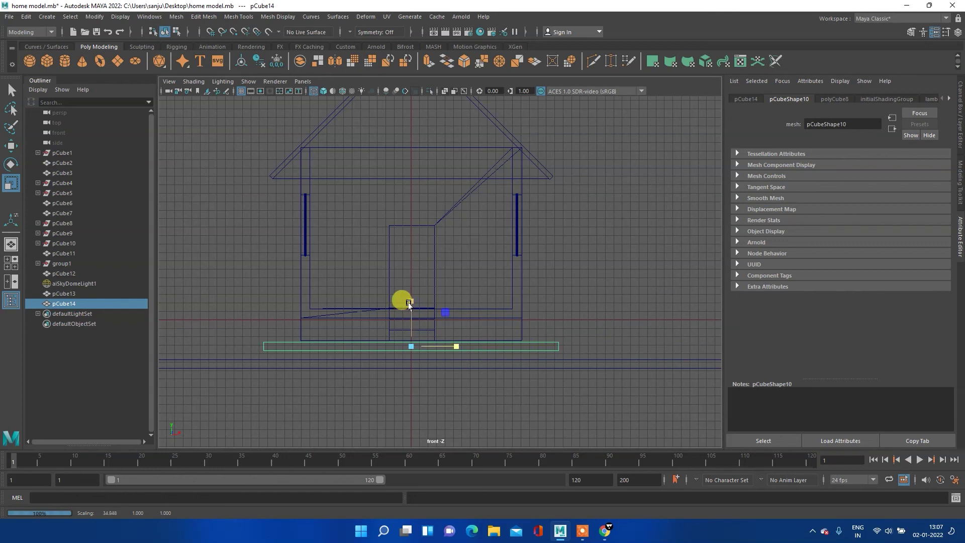
left_click_drag(409, 301, 406, 322)
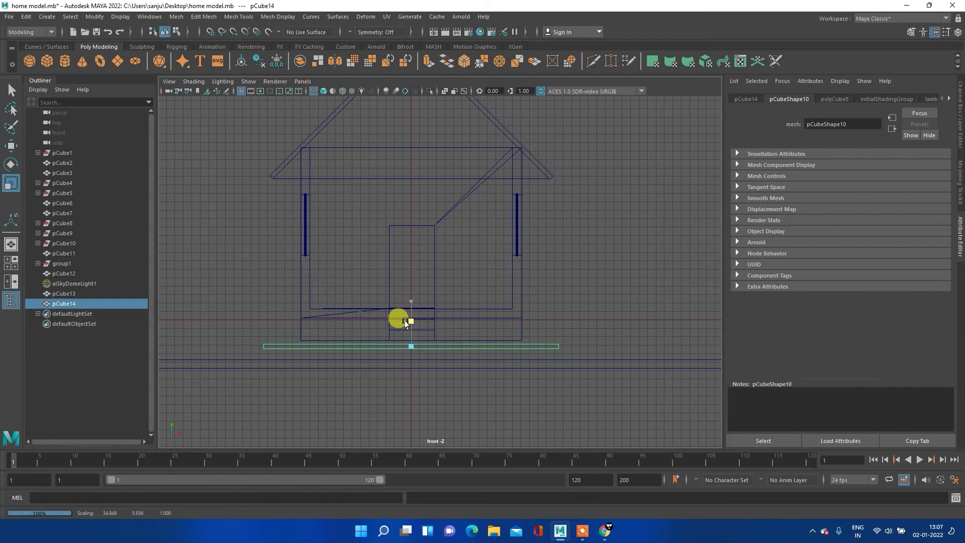
key("w")
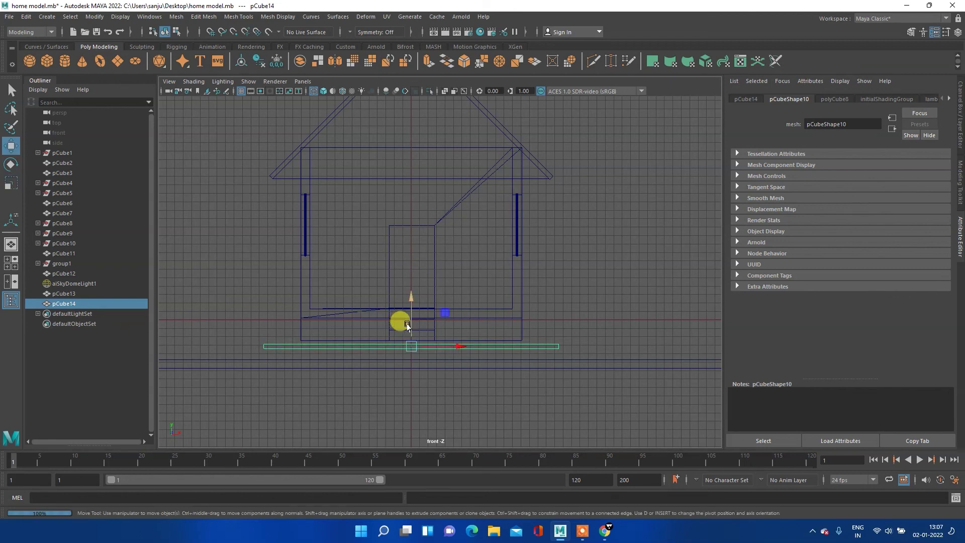
left_click_drag(409, 310, 410, 307)
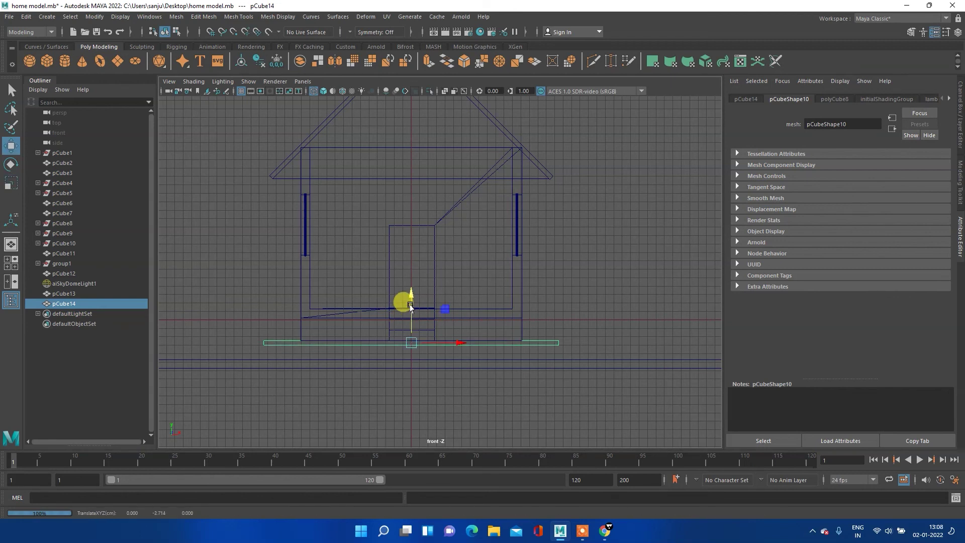
In the maximized side view, stretch the base plate much wider.
key("space")
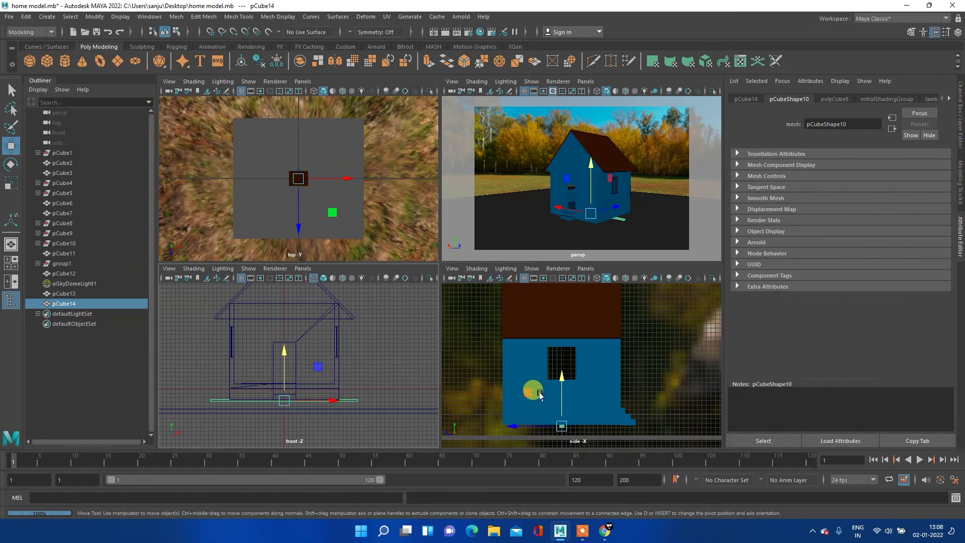
key("space")
key("e")
key("r")
left_click_drag(427, 400, 11, 360)
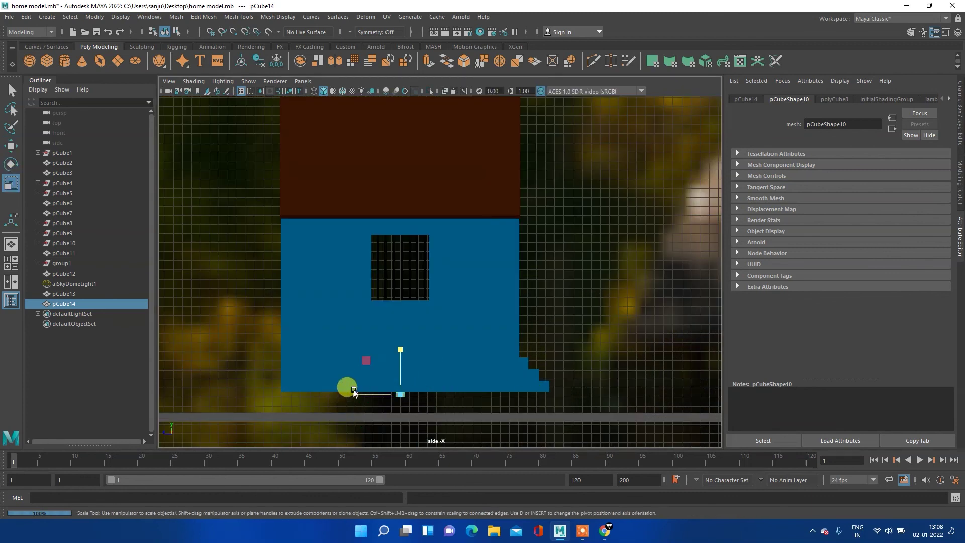
mouse_move(354, 394)
left_mouse_down()
mouse_move(154, 383)
mouse_move(181, 377)
mouse_move(141, 373)
mouse_move(161, 370)
left_mouse_up()
Raise the thin floor strip up to the house base and return to the persp view.
left_click(302, 416)
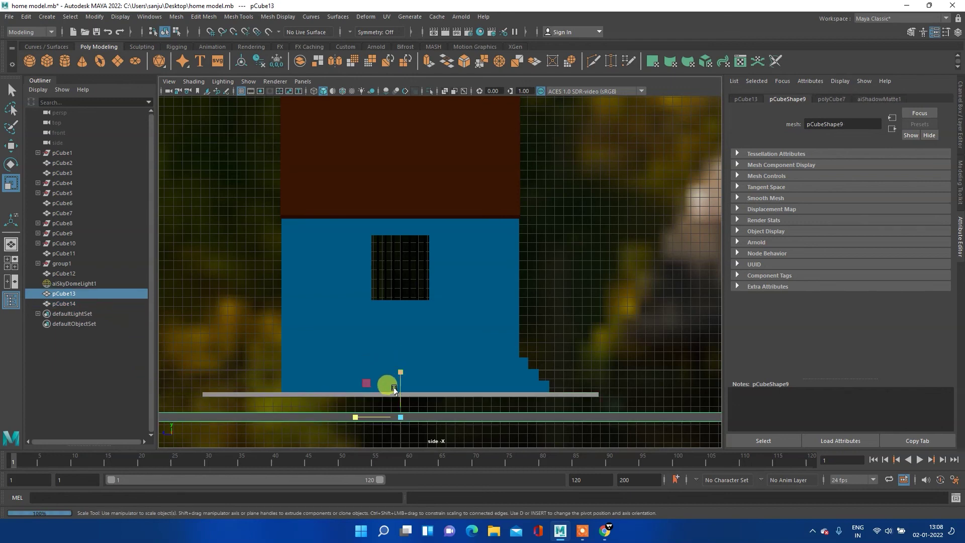
key("w")
left_click_drag(398, 370, 398, 352)
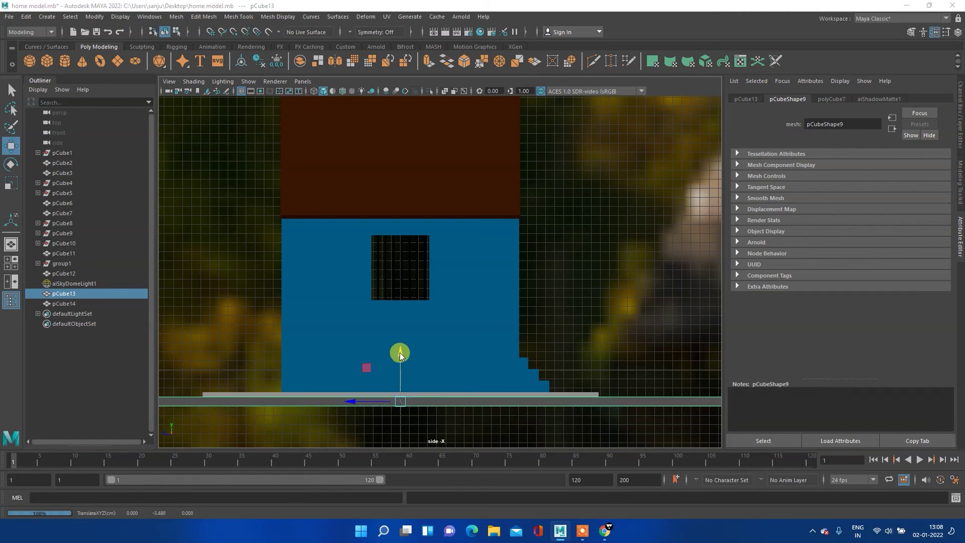
key("space")
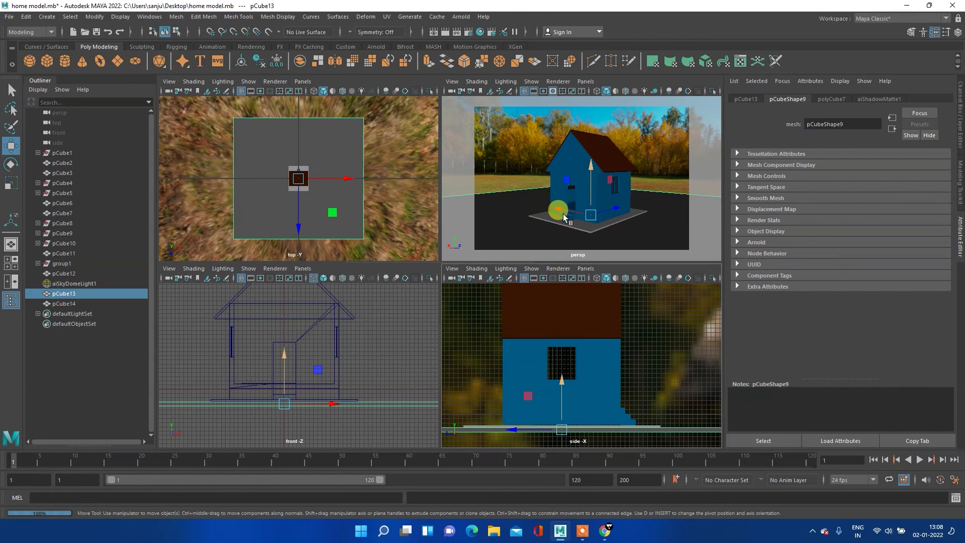
key("space")
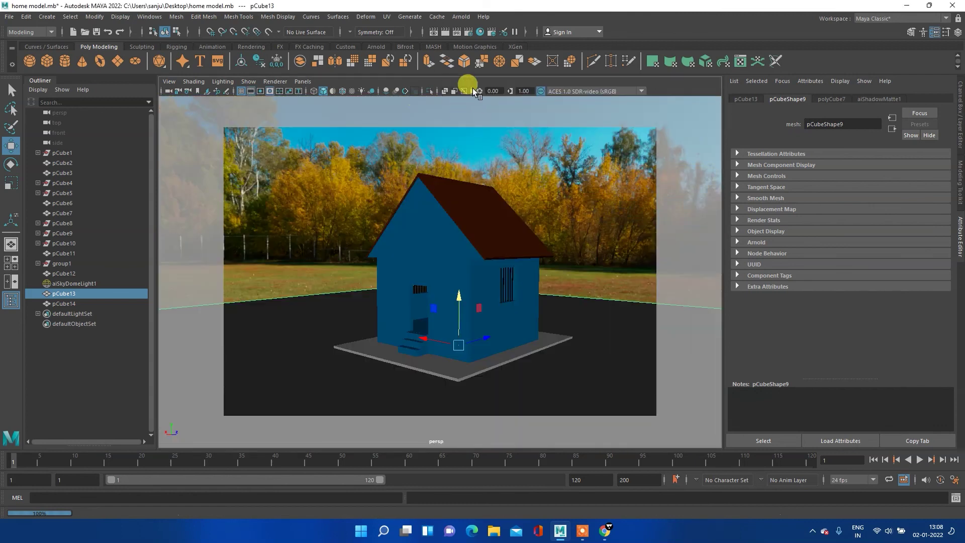
left_click(444, 31)
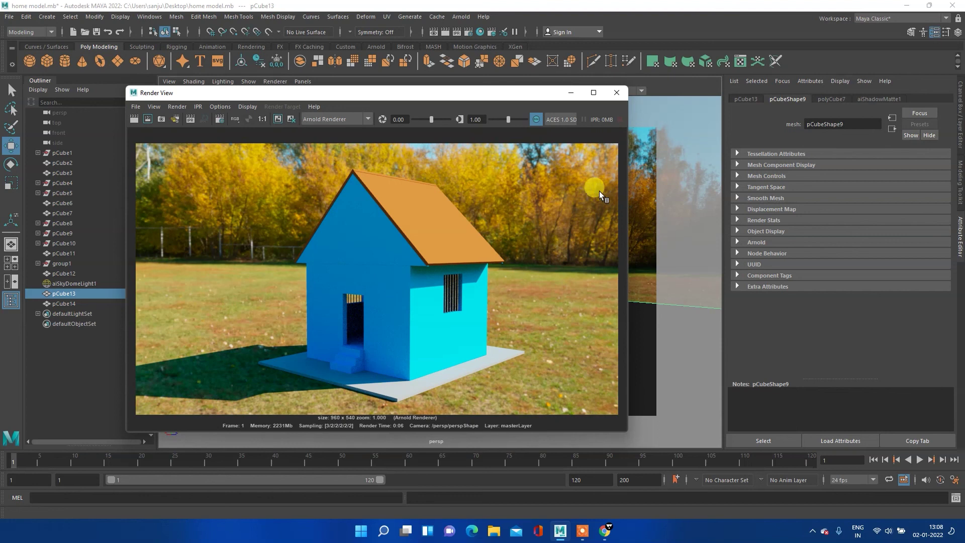
left_click(622, 93)
Give the base plate a new aiStandardSurface with Specular Weight 0 and render a preview.
left_click(448, 371)
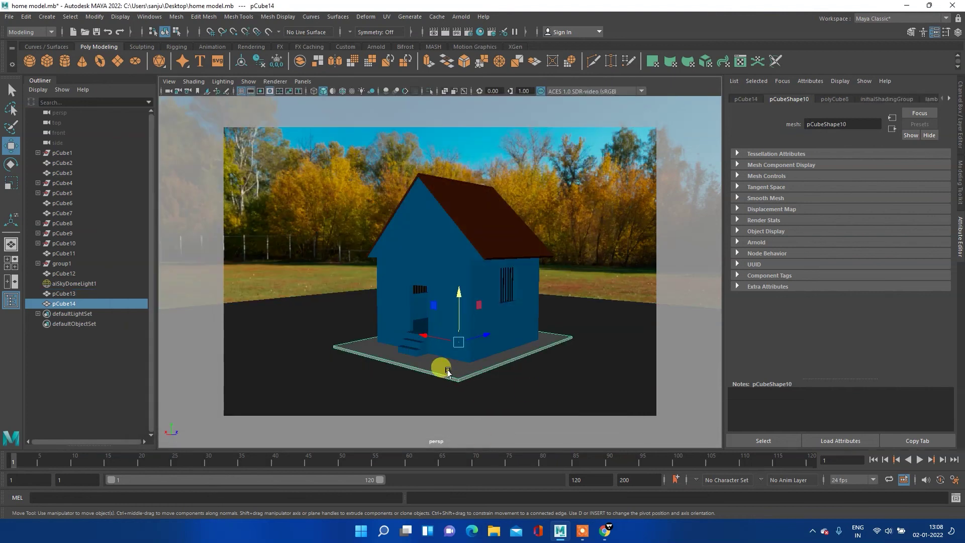
right_click(442, 369)
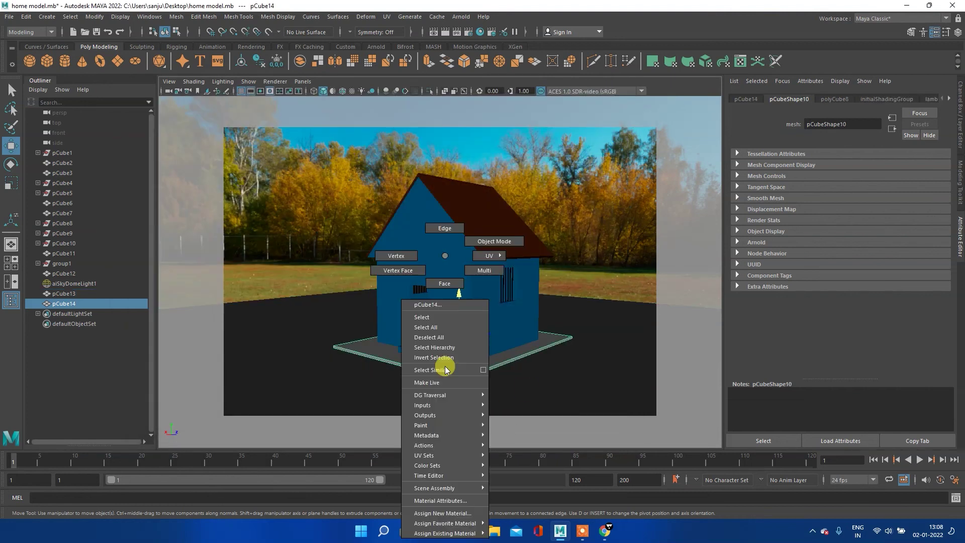
left_click(445, 514)
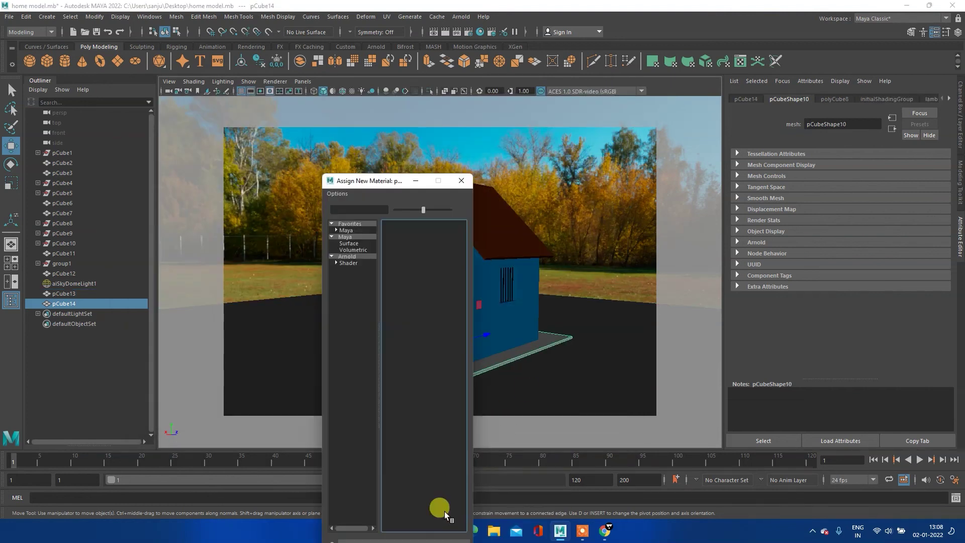
left_click(347, 257)
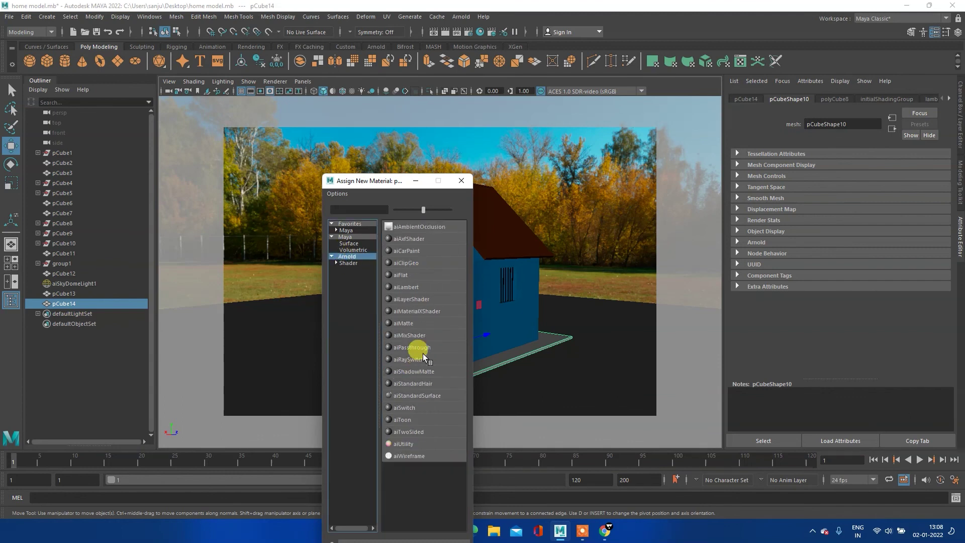
left_click(418, 396)
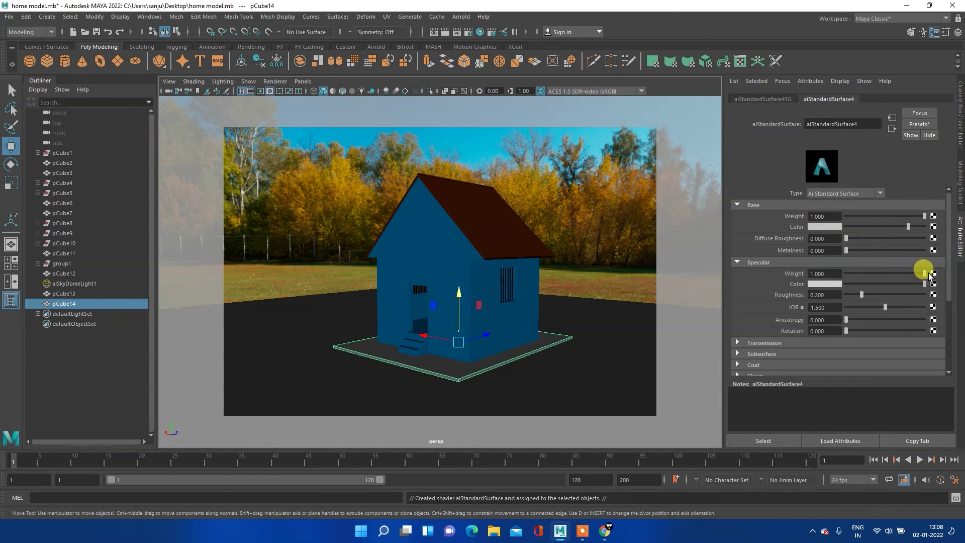
left_click_drag(849, 273, 808, 274)
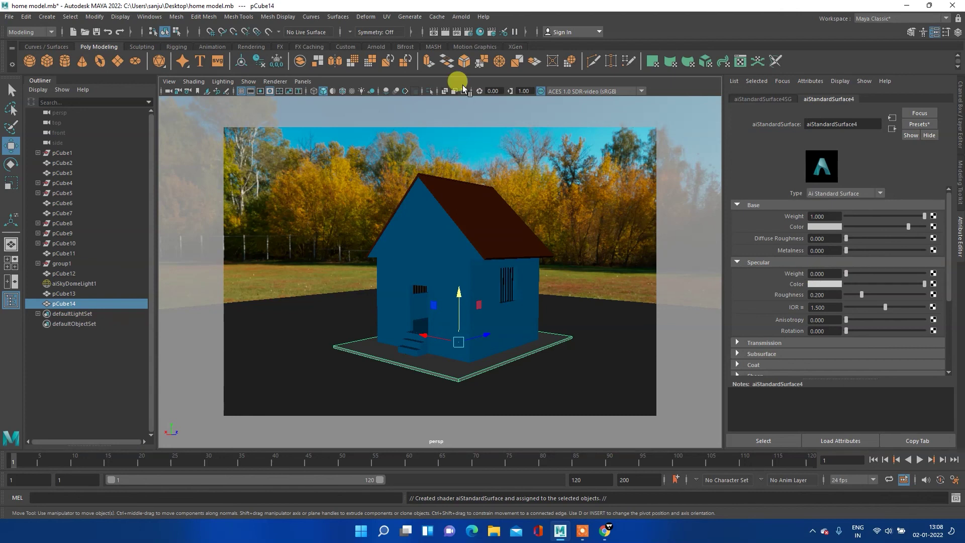
left_click(444, 33)
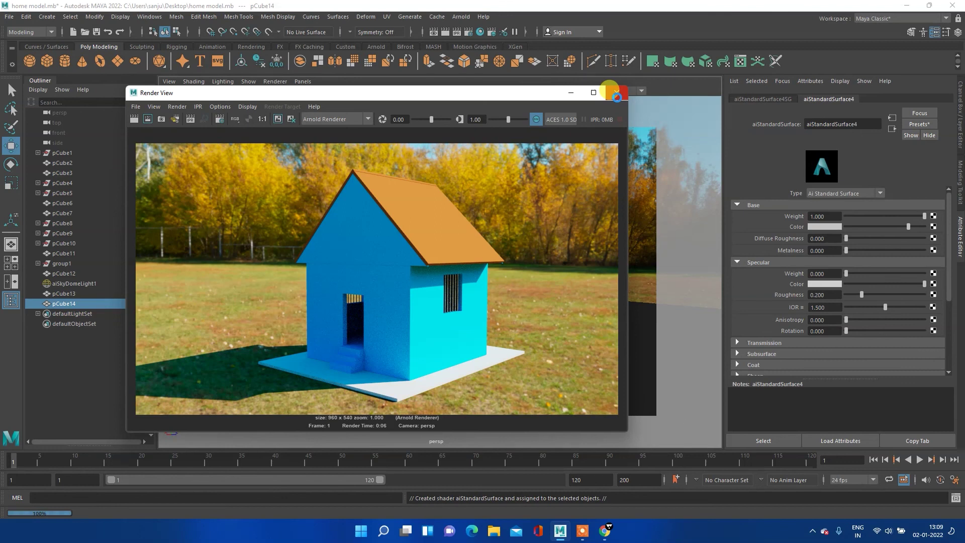
Set the Render Settings Image Size preset to HD_1080 (1920 x 1080).
left_click(616, 94)
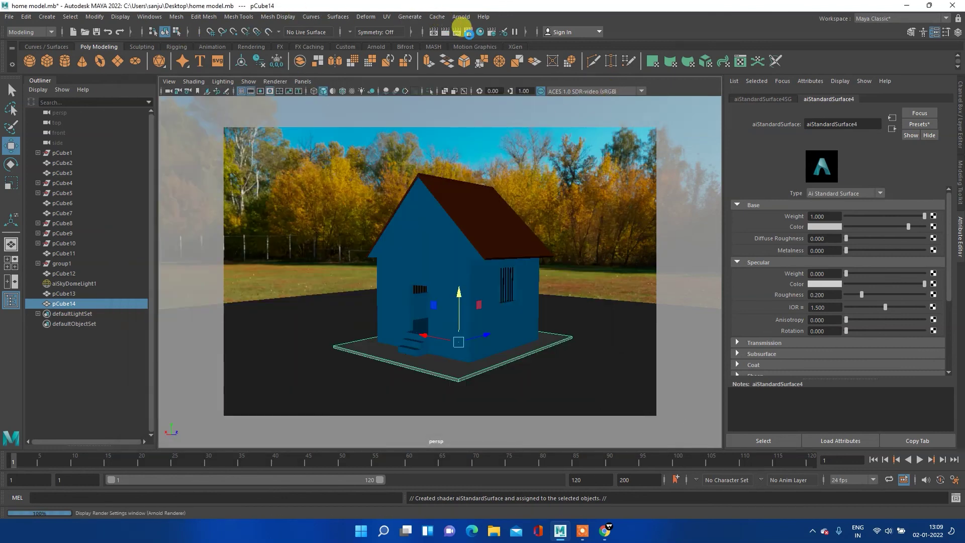
left_click(468, 33)
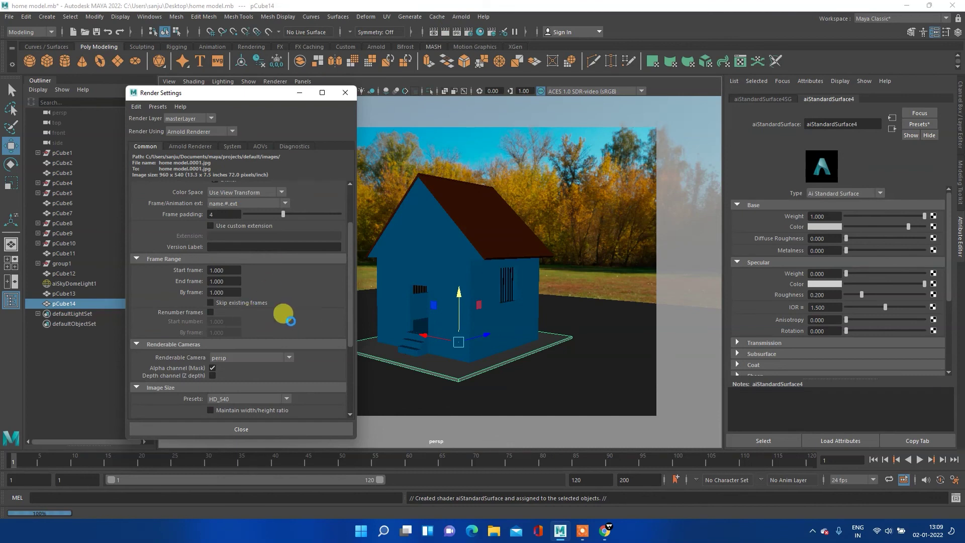
scroll(269, 311, "down", 2)
scroll(269, 311, "down", 2)
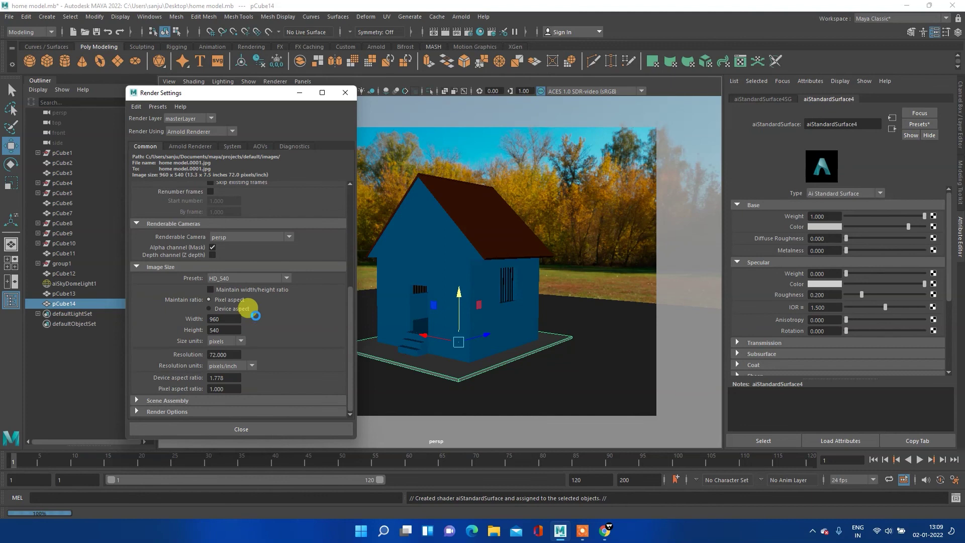
left_click(286, 278)
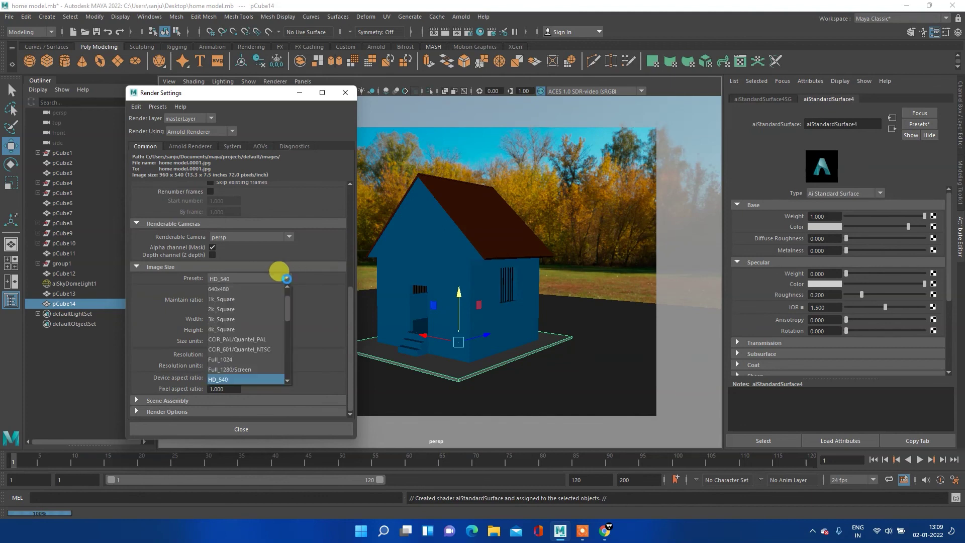
scroll(254, 364, "up", 1)
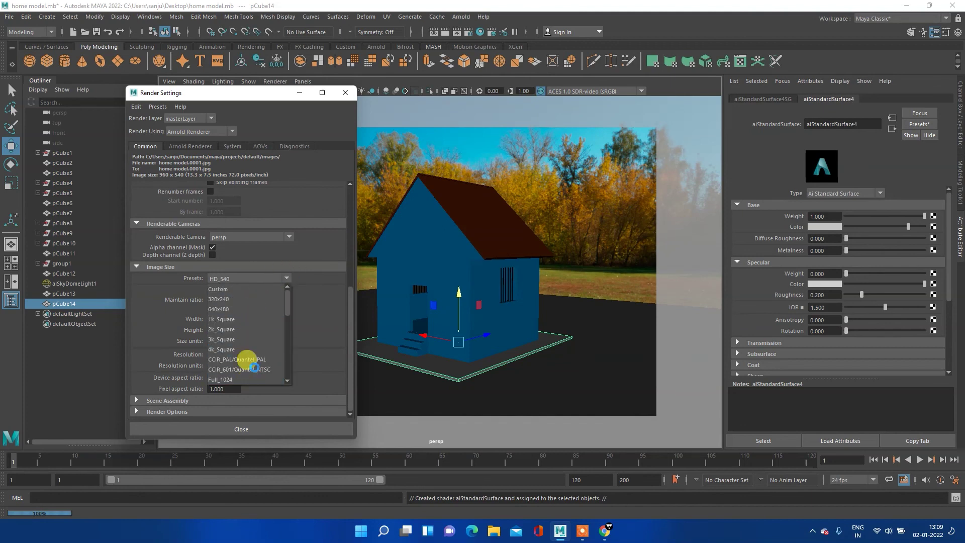
scroll(254, 367, "down", 3)
scroll(253, 365, "down", 1)
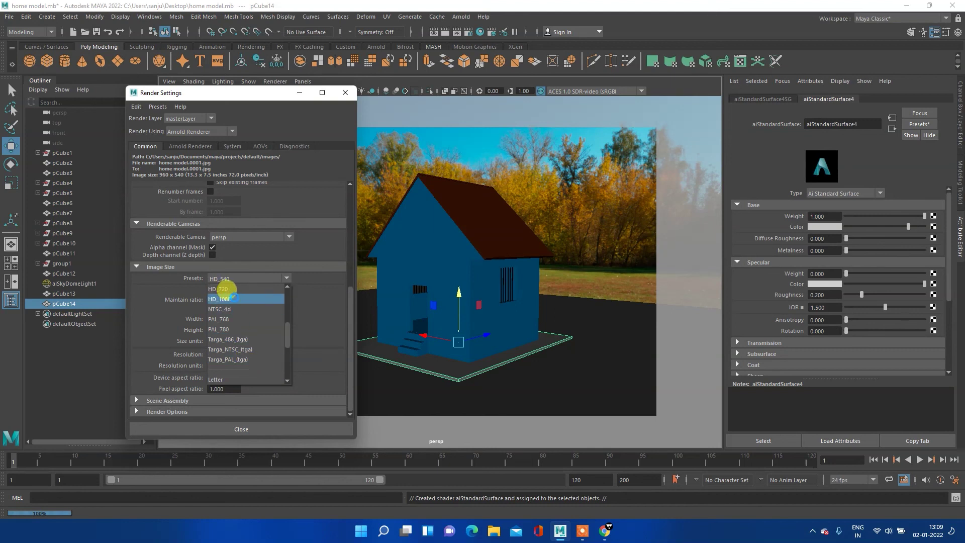
left_click(233, 297)
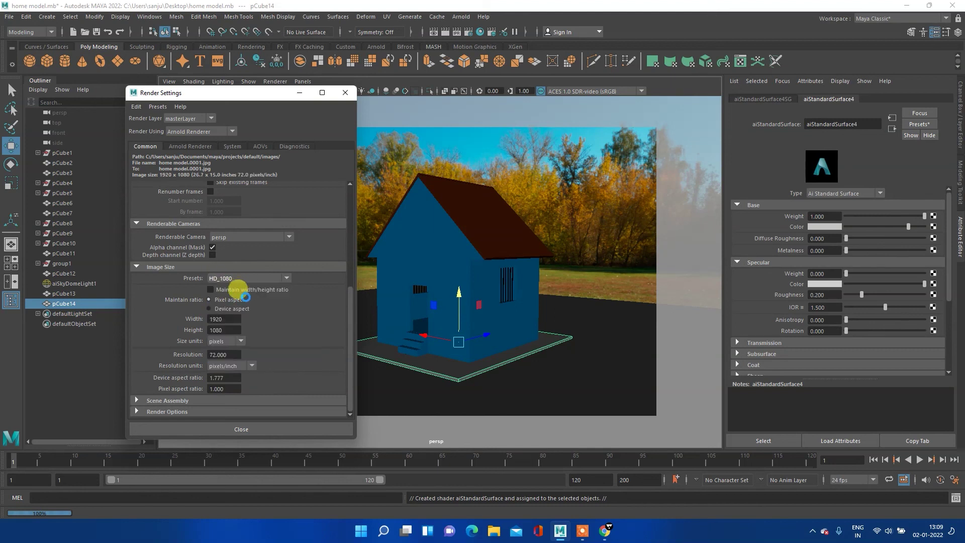
Review the Common render settings and inspect the Arnold AOVs tab.
scroll(248, 316, "up", 2)
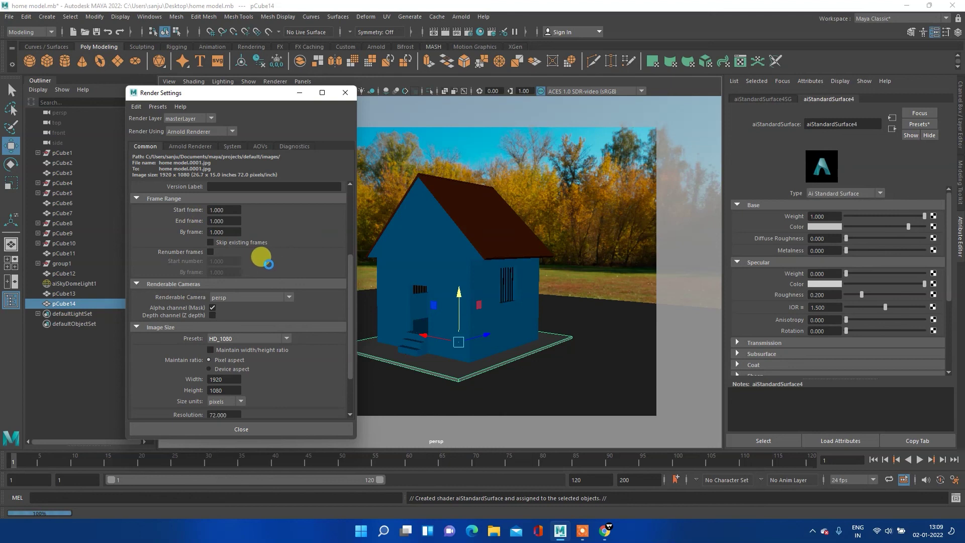
scroll(281, 280, "down", 1)
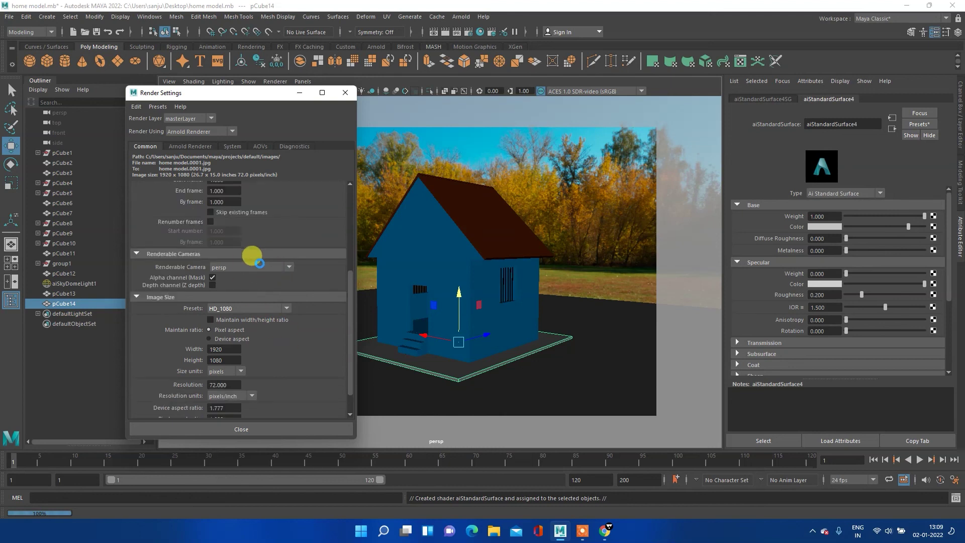
scroll(296, 320, "down", 1)
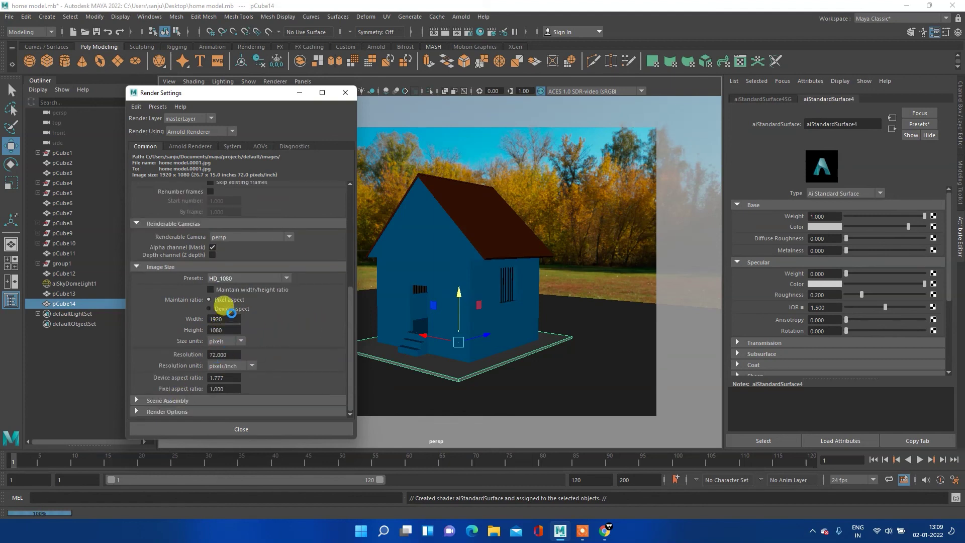
scroll(266, 340, "up", 3)
scroll(266, 340, "up", 3)
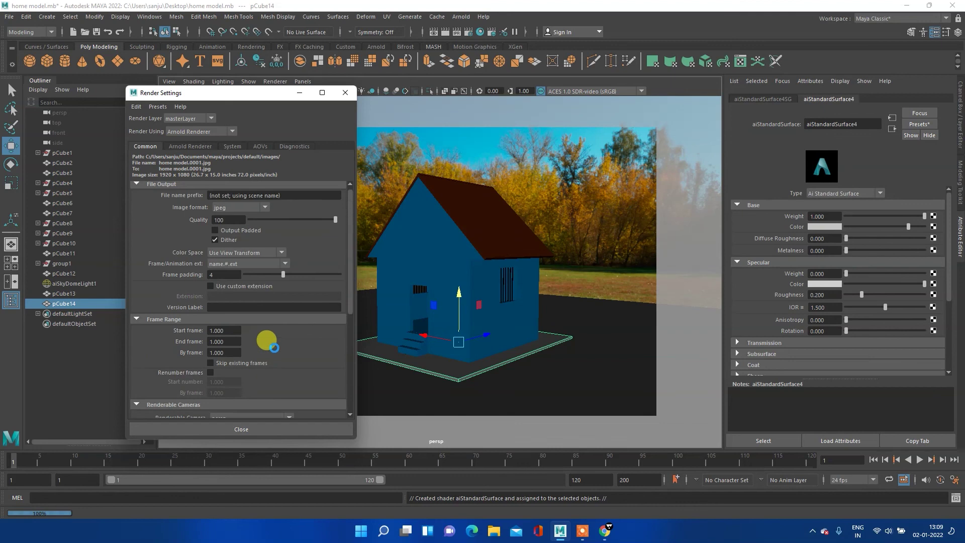
scroll(274, 347, "up", 1)
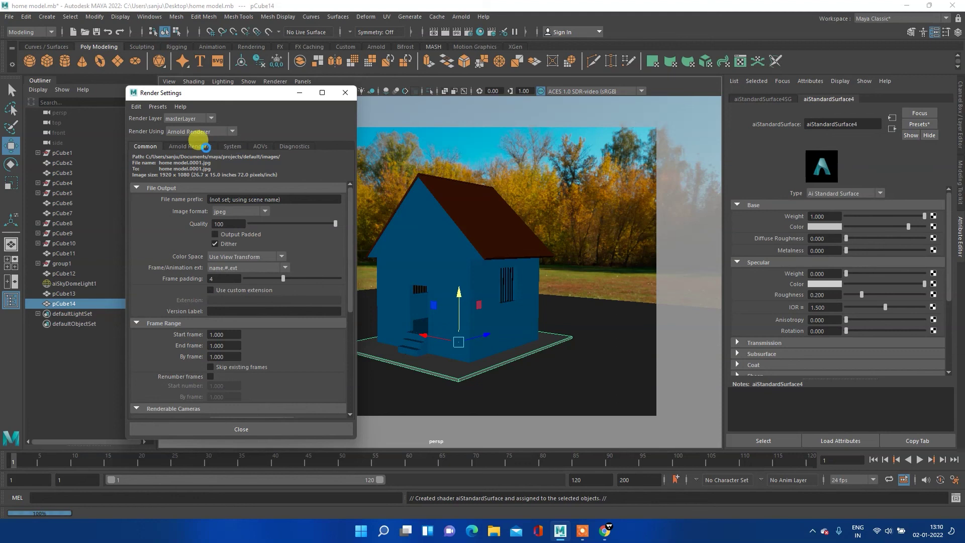
left_click(259, 145)
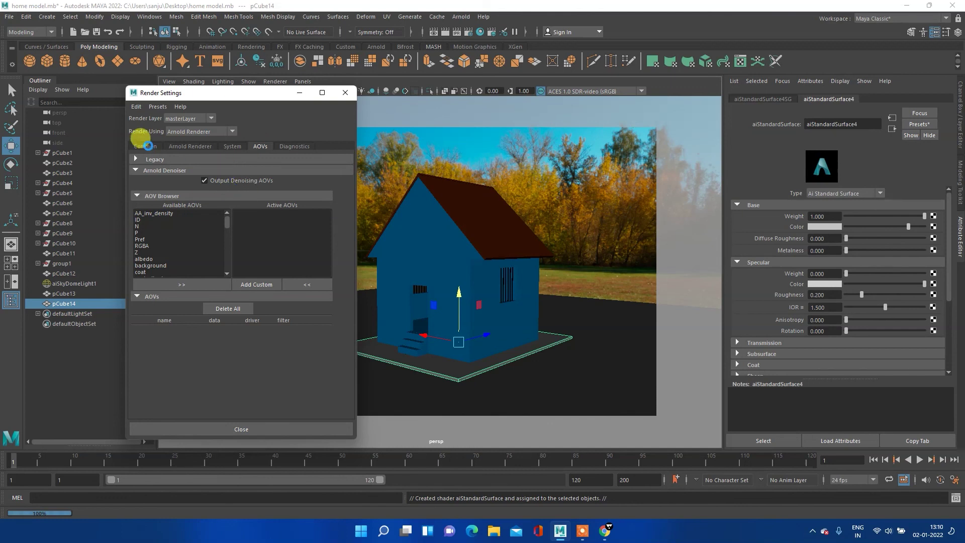
left_click(147, 146)
left_click(258, 146)
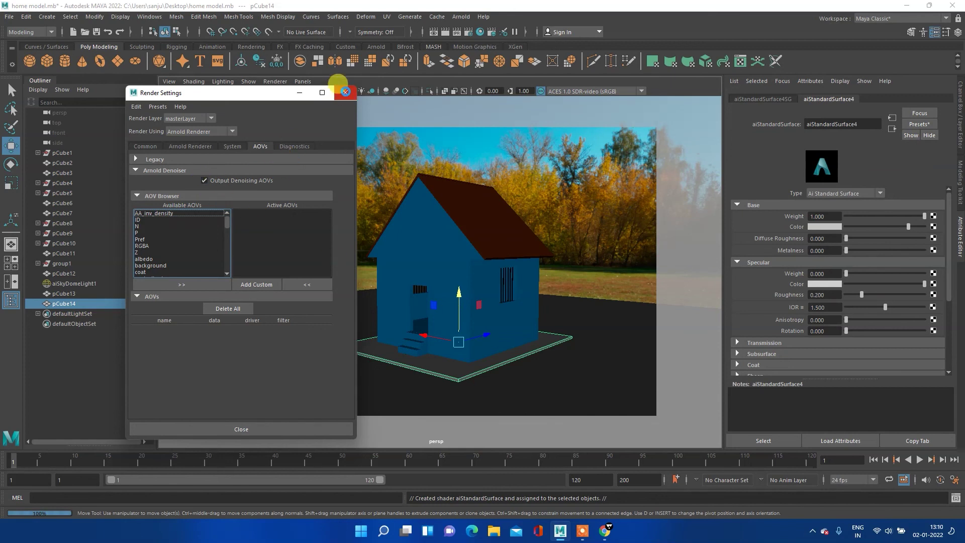
Close Render Settings and set aiSkyDomeLight1 Samples to 10.
left_click(345, 91)
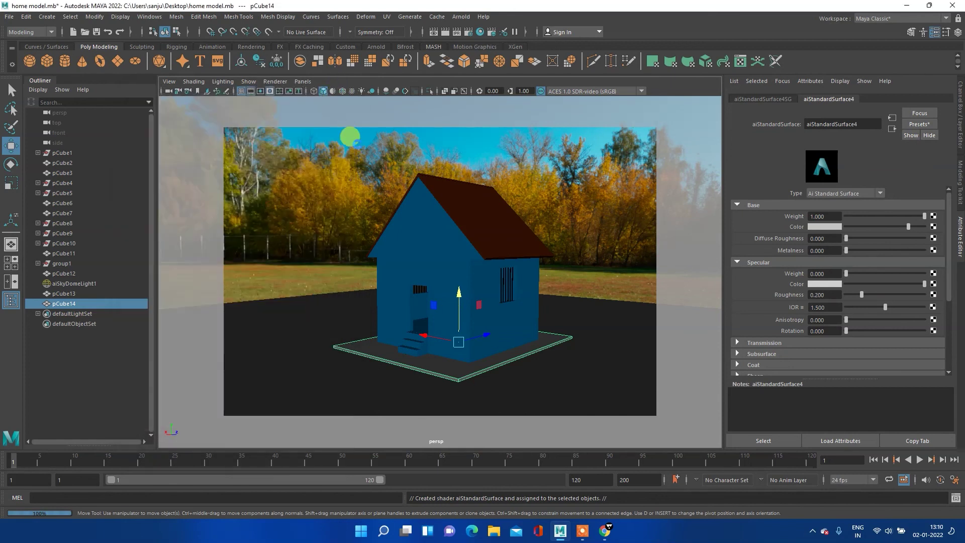
left_click(500, 146)
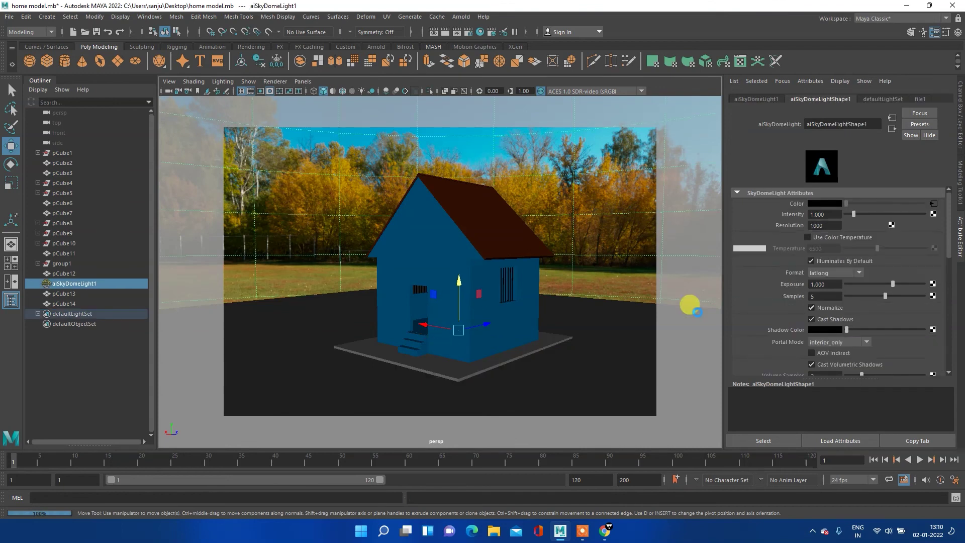
left_click(825, 296)
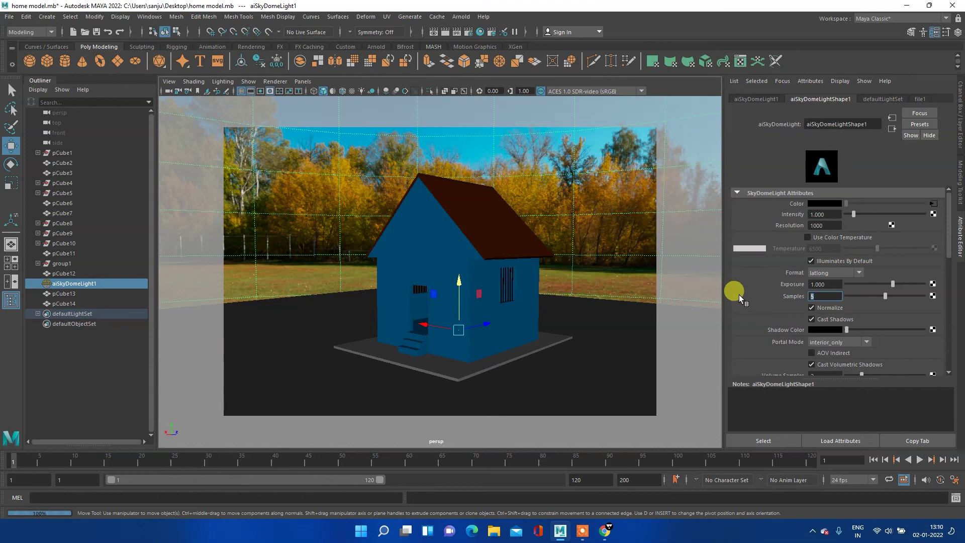
type("10")
key("Return")
Set the skydome Resolution to 1080 and dismiss the Expression Editor that opened.
left_click(818, 224)
type("1080")
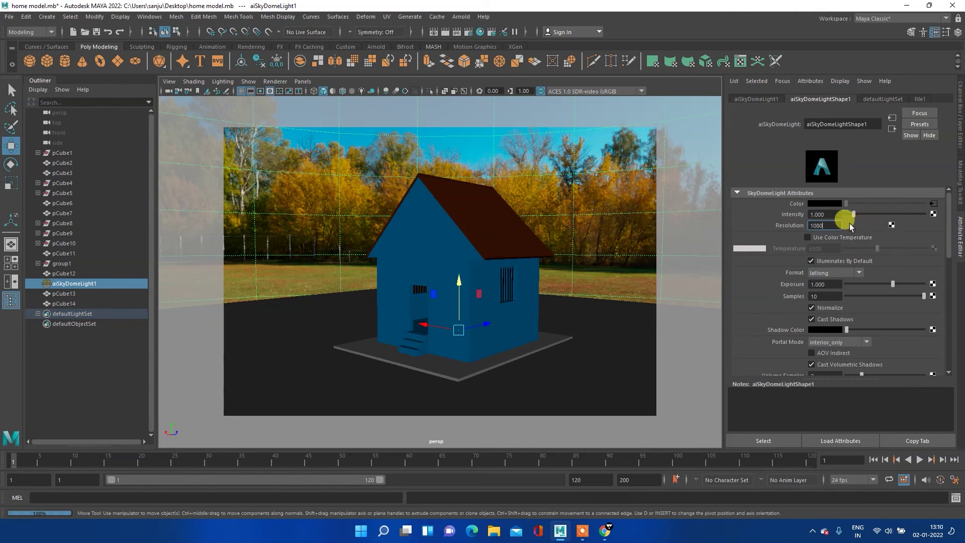
right_click(858, 221)
left_click(851, 231)
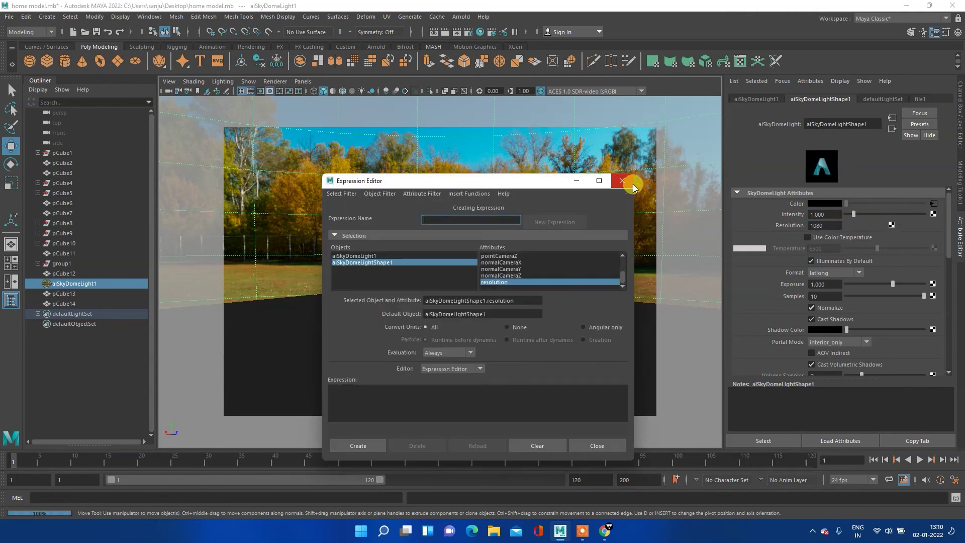
left_click(623, 181)
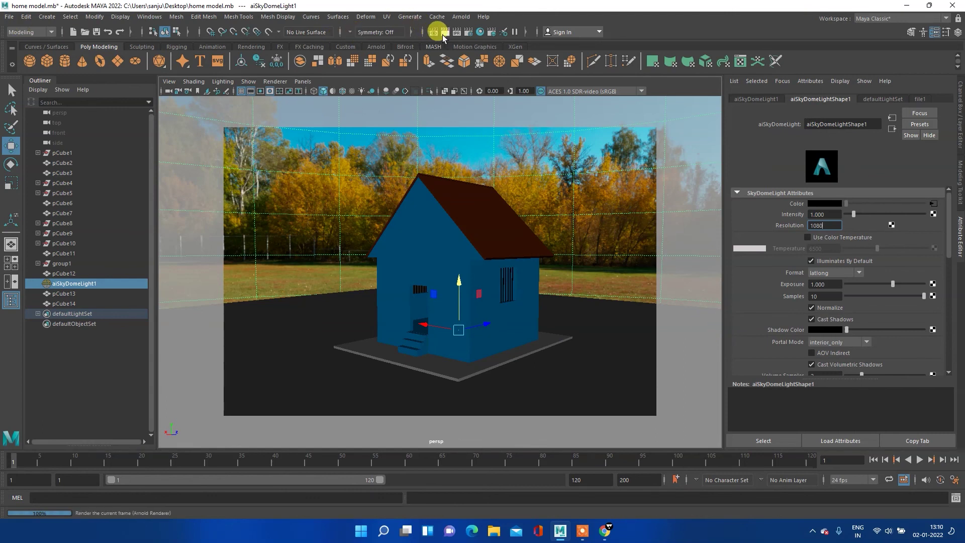
Switch to the Rendering menu set and launch Arnold > Render.
left_click(29, 32)
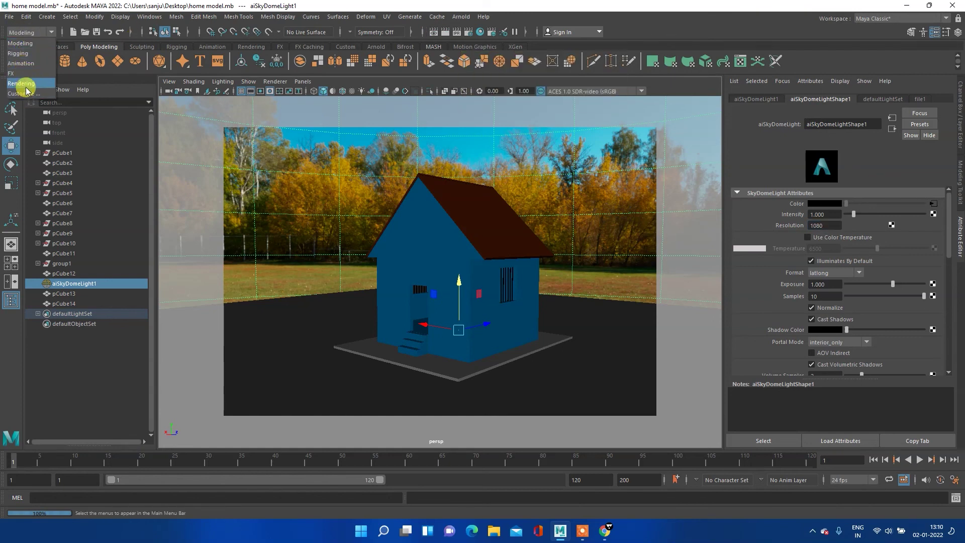
left_click(26, 85)
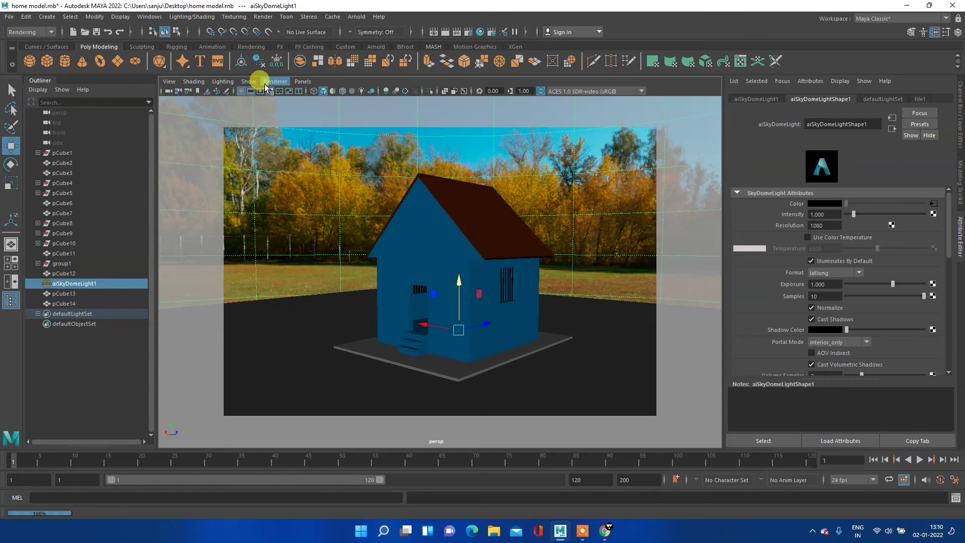
left_click(355, 19)
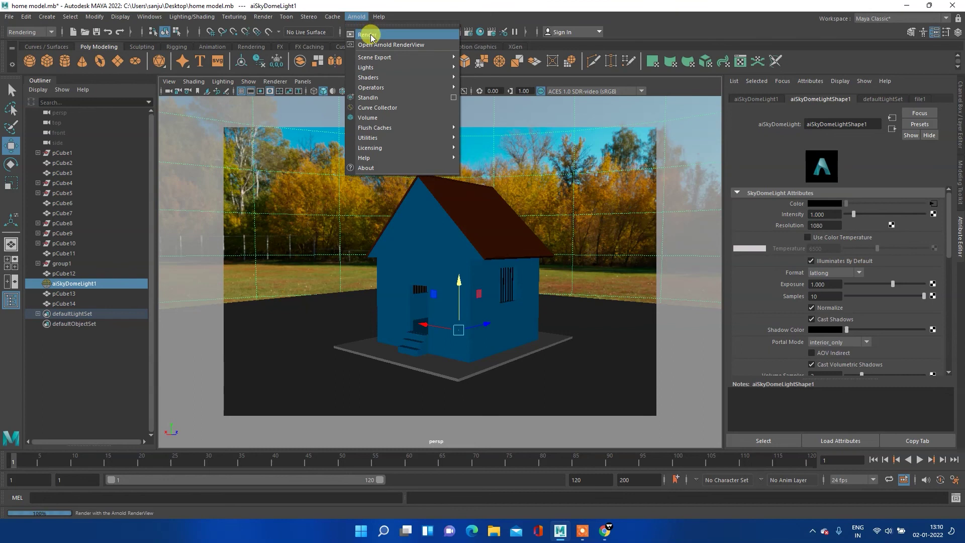
left_click(371, 35)
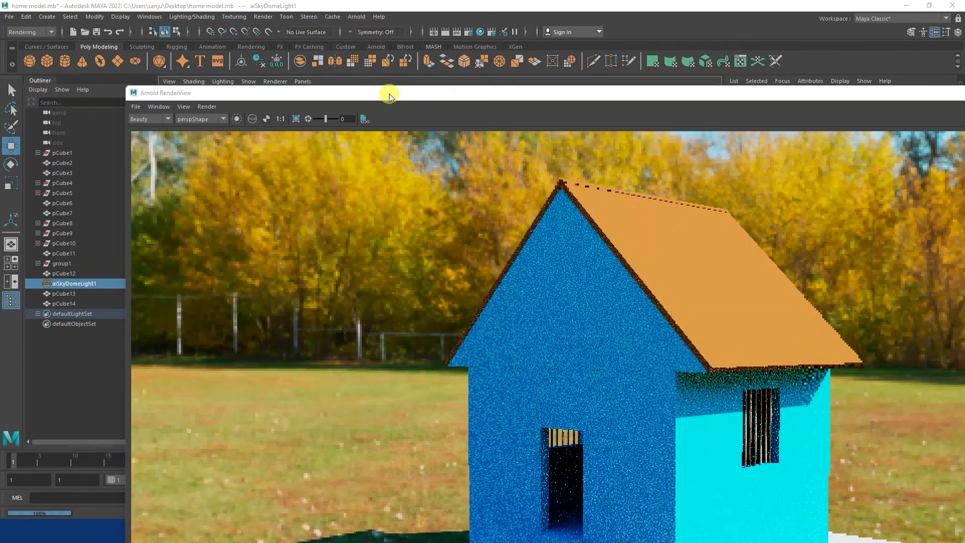
Reposition the Arnold RenderView to review the finished house render, then close it.
left_click_drag(395, 89, 286, 50)
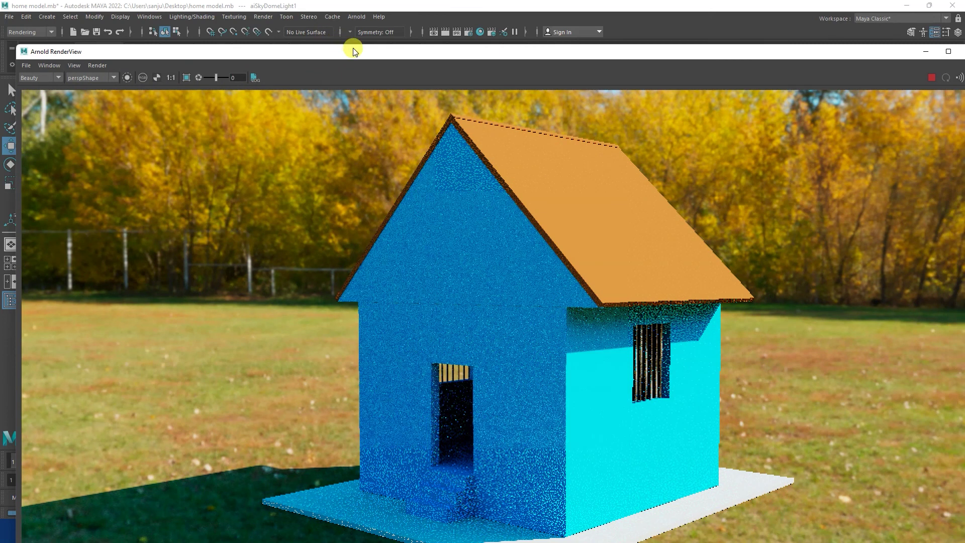
left_click_drag(347, 52, 324, 30)
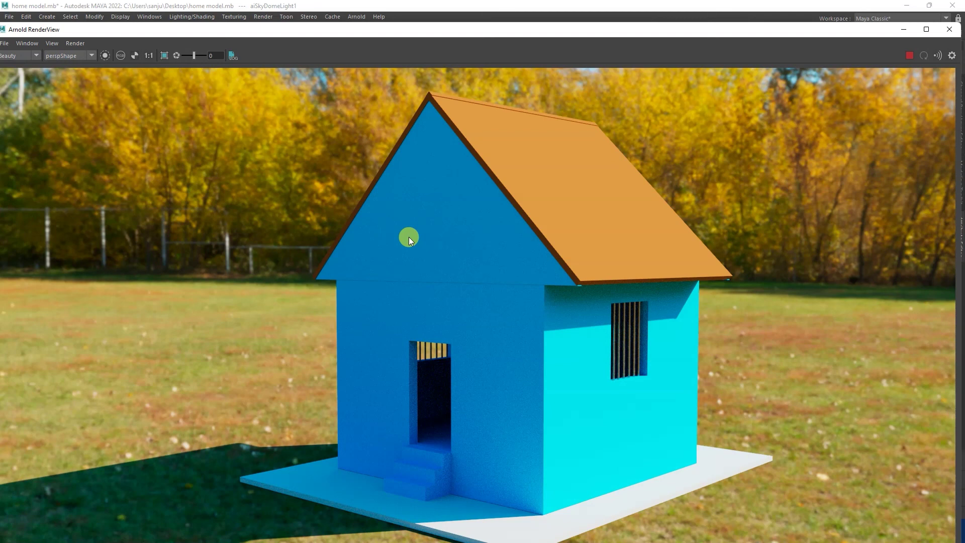
mouse_move(456, 32)
left_mouse_down()
mouse_move(541, 14)
mouse_move(450, 59)
mouse_move(476, 48)
mouse_move(323, 69)
mouse_move(255, 119)
mouse_move(497, 49)
mouse_move(493, 62)
mouse_move(497, 51)
left_mouse_up()
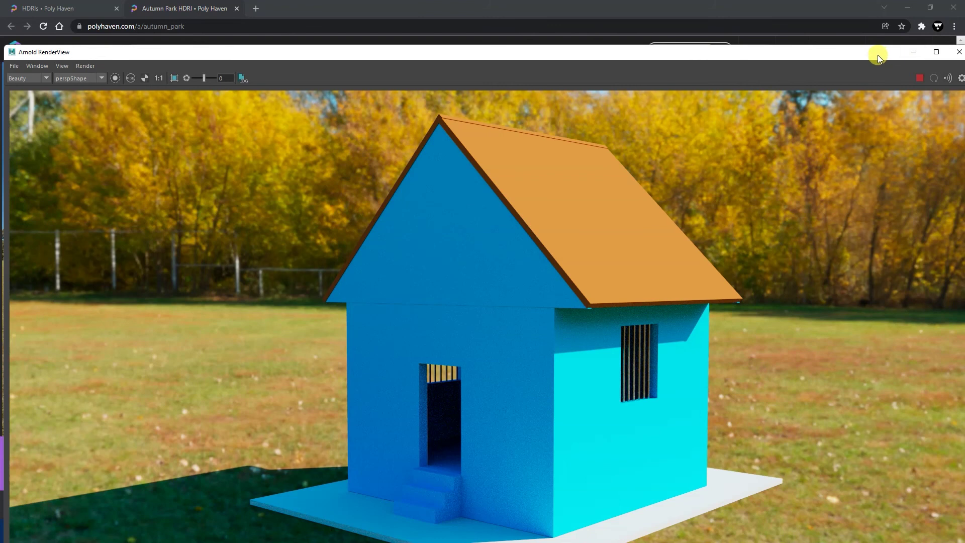
left_click_drag(877, 55, 715, 72)
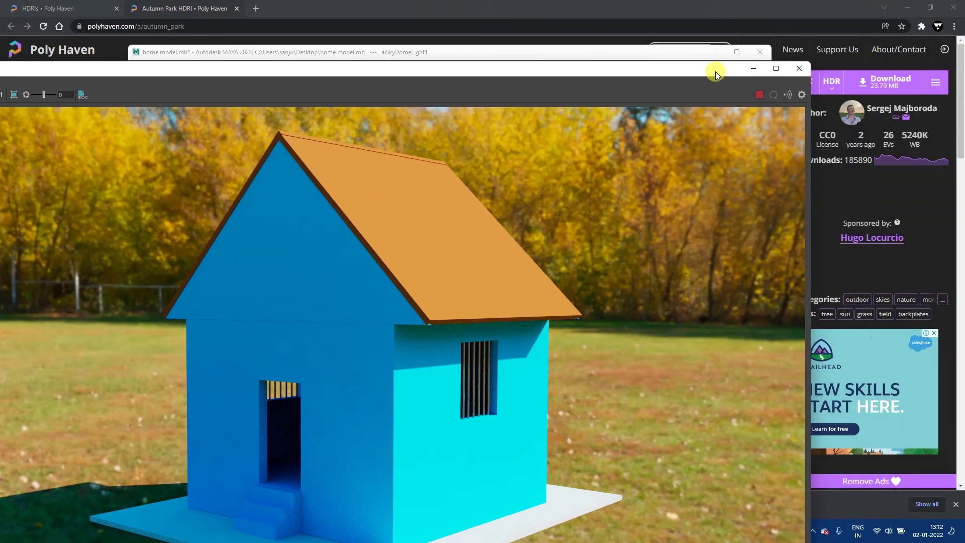
left_click(805, 68)
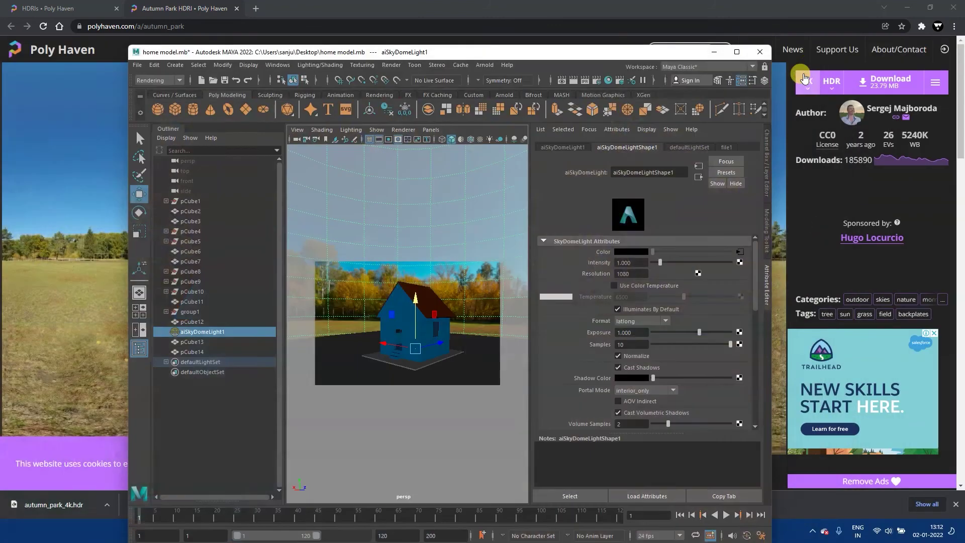
Maximize Maya, dismiss the File menu, and enter 50 in the skydome Samples field.
left_click(737, 51)
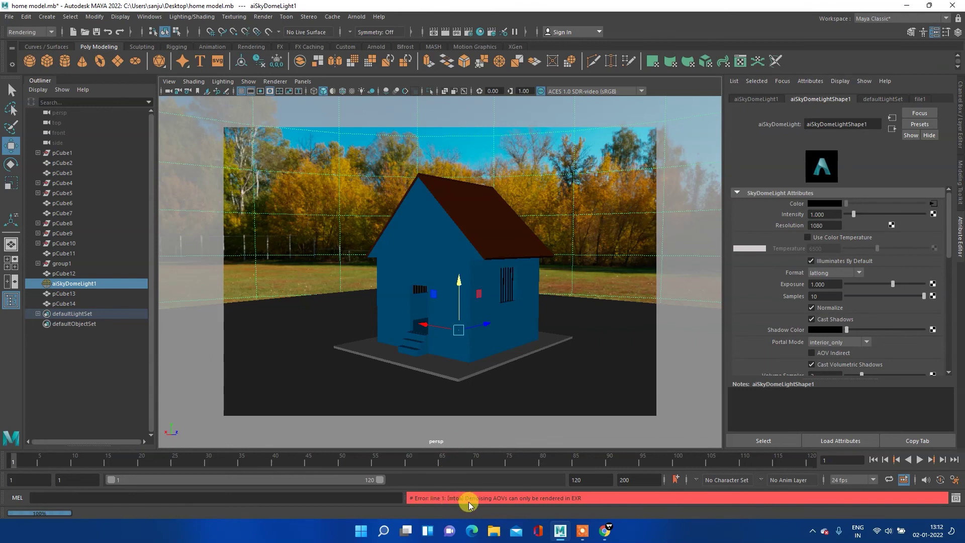
left_click(9, 17)
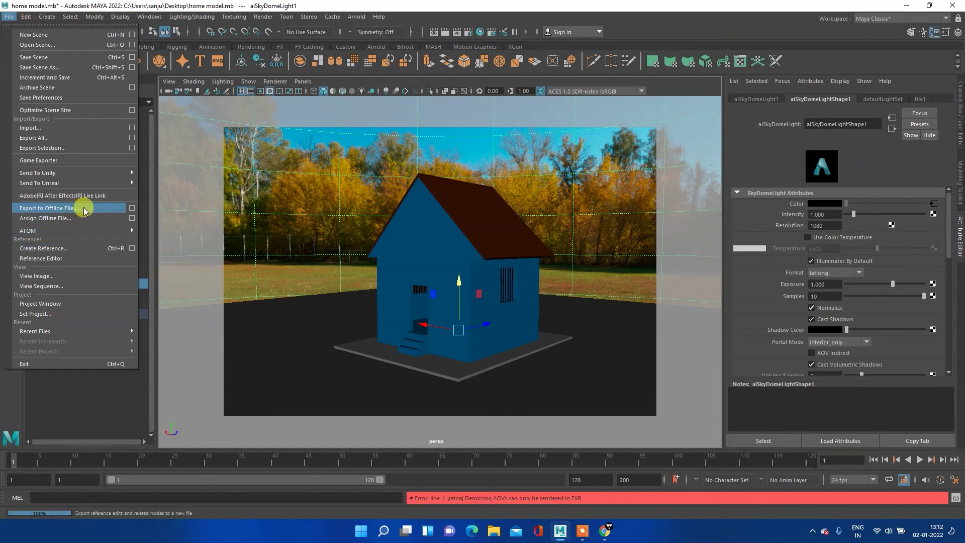
left_click(452, 9)
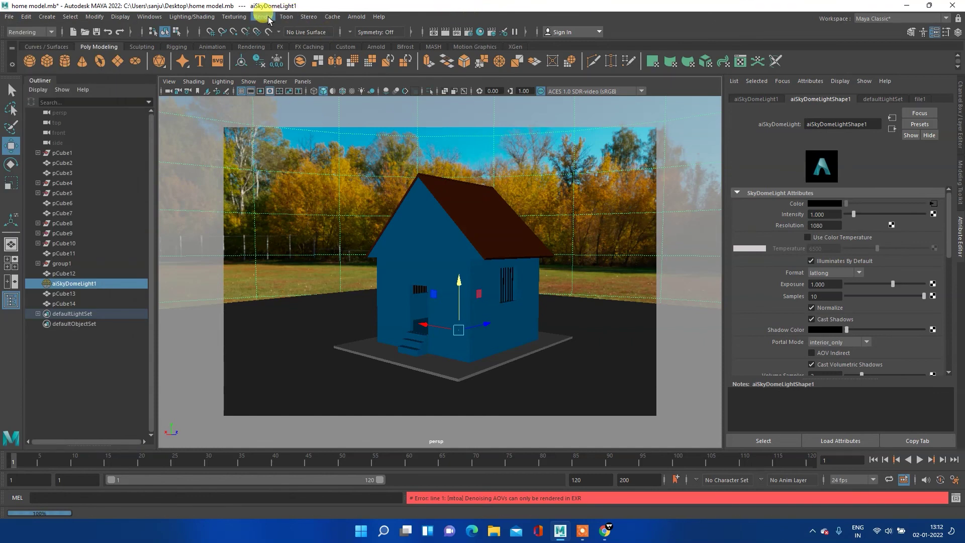
left_click(822, 296)
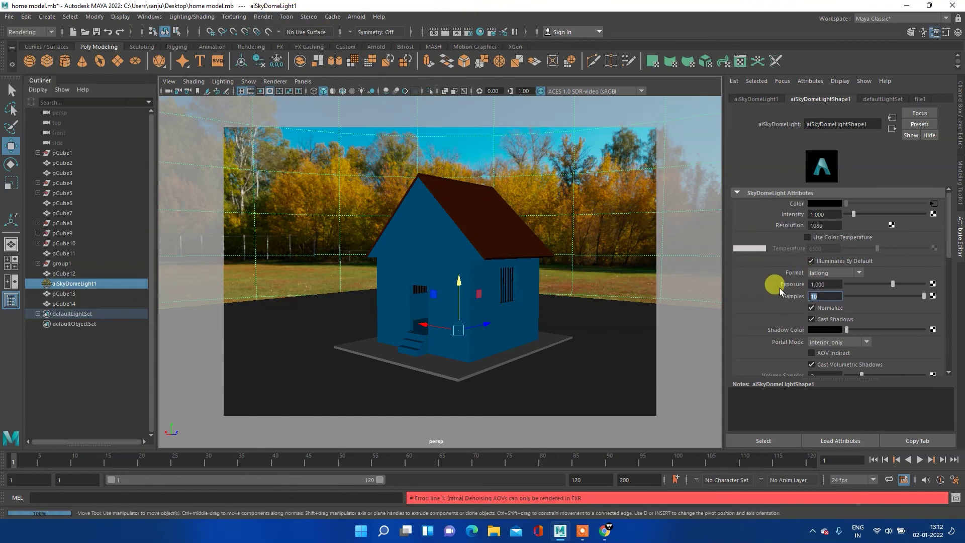
type("50")
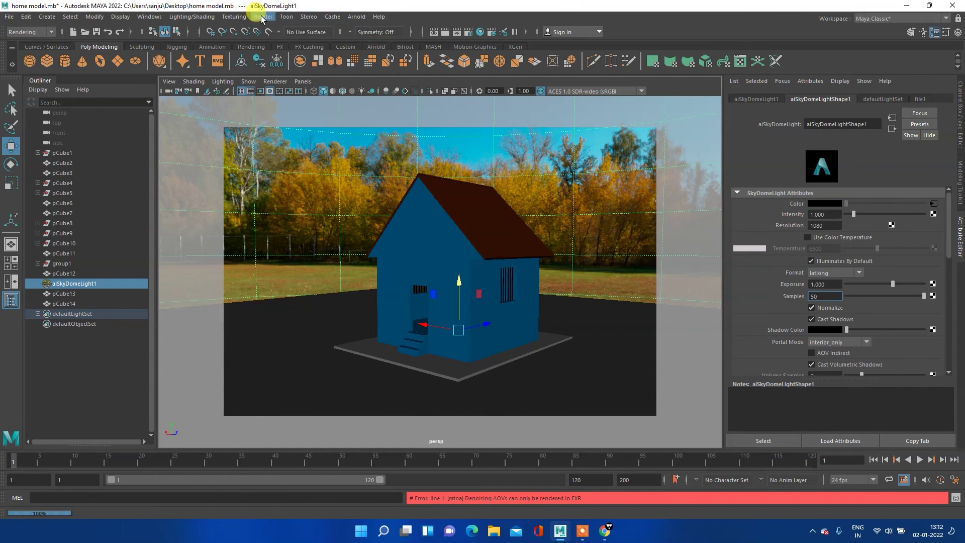
Turn off denoising AOV output and switch the Arnold render device to GPU.
left_click(468, 31)
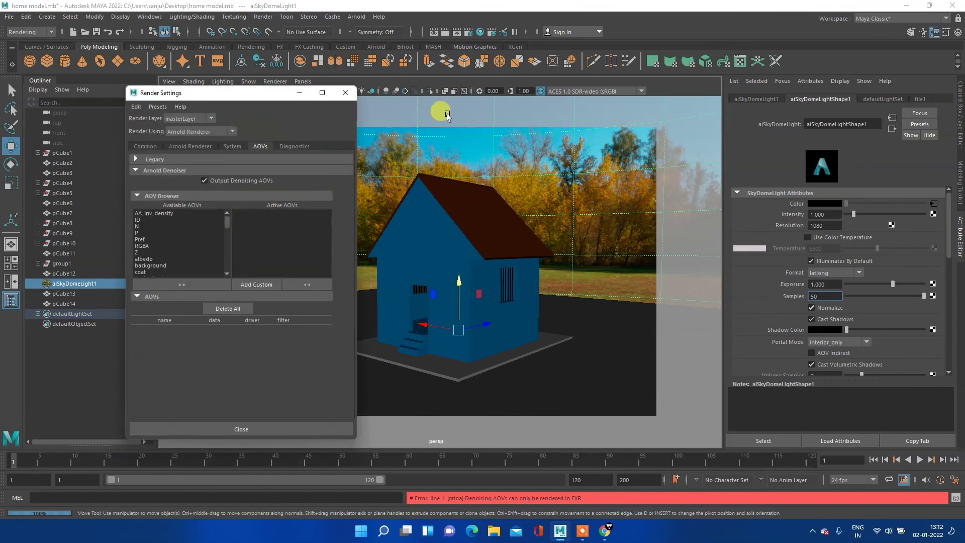
left_click(204, 180)
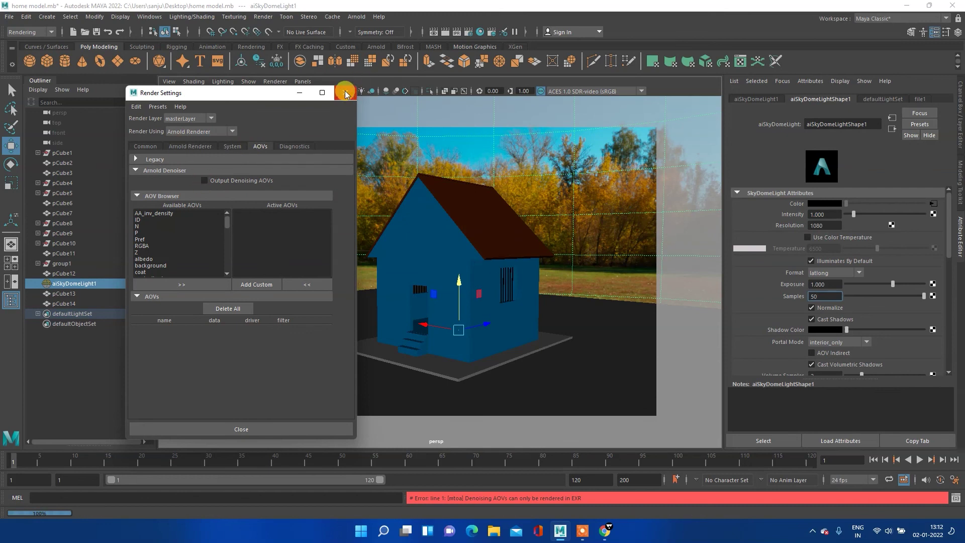
left_click(226, 146)
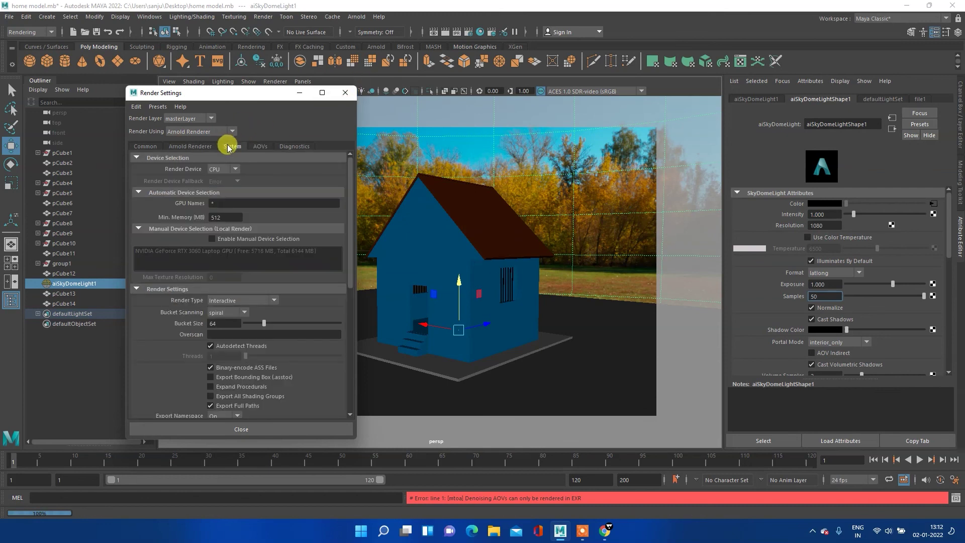
left_click(236, 170)
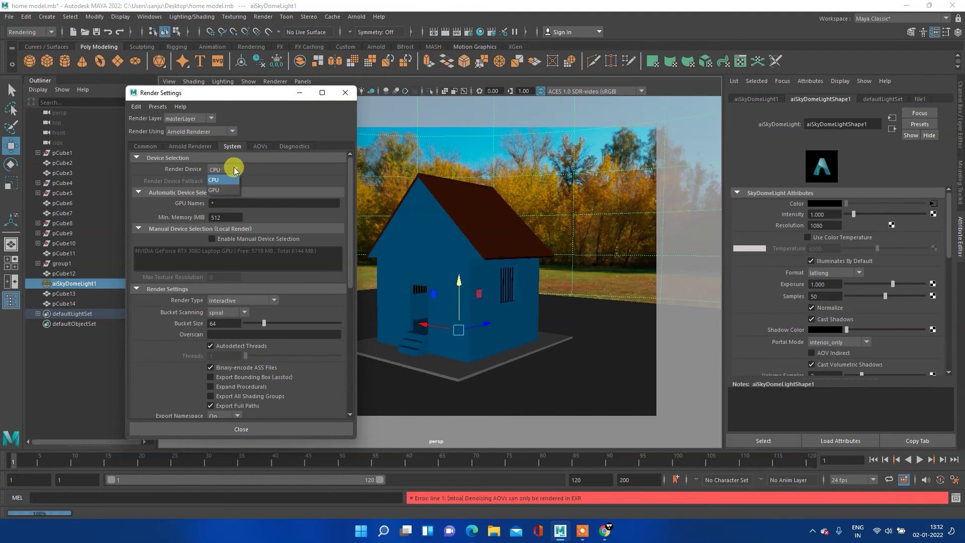
left_click(229, 171)
left_click(232, 169)
left_click(227, 190)
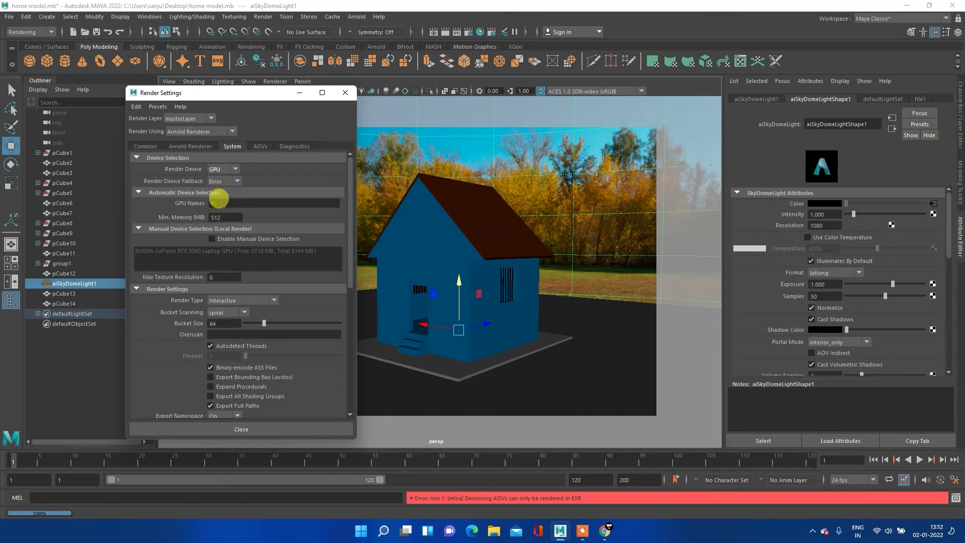
Enable manual GPU selection with the RTX 3060, set bucket size 256, and edit max texture resolution.
left_click(212, 239)
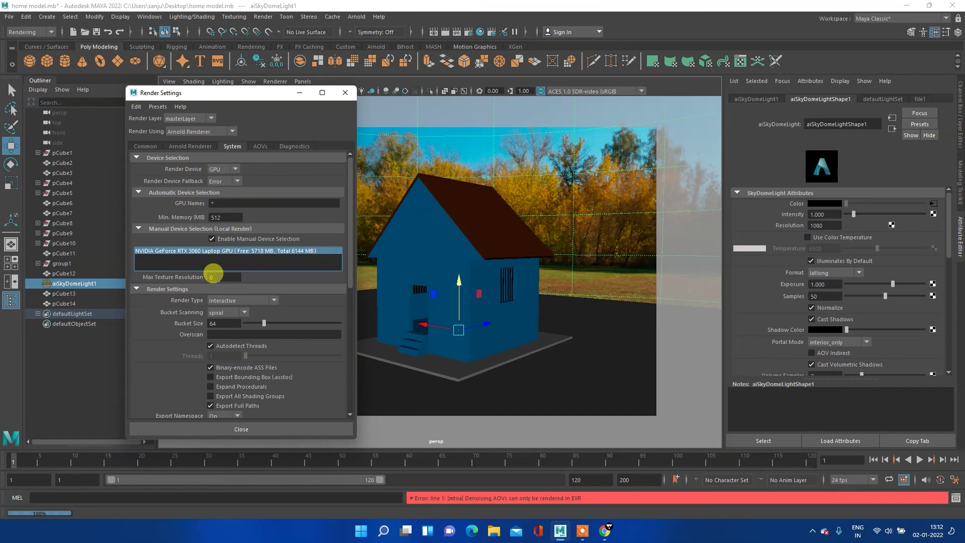
left_click(213, 276)
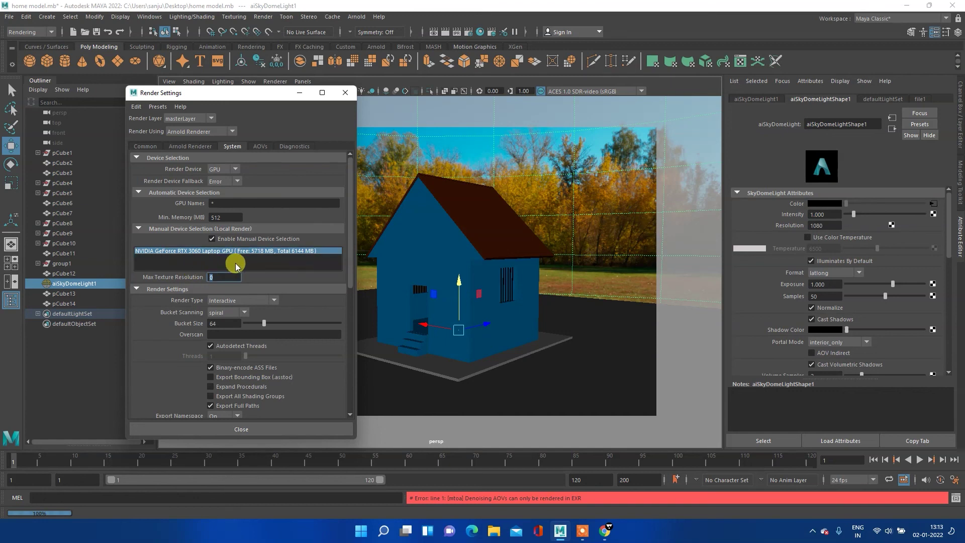
left_click(225, 255)
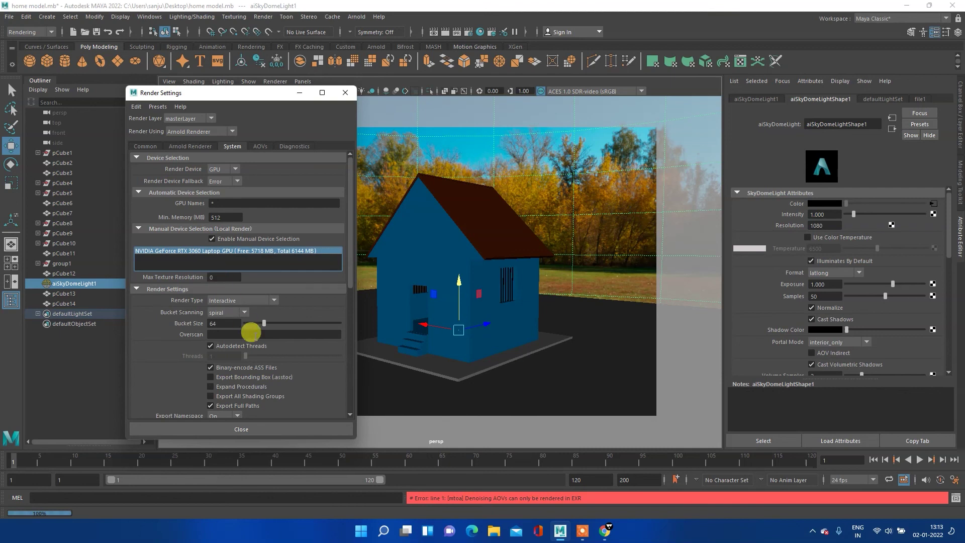
left_click_drag(266, 324, 341, 324)
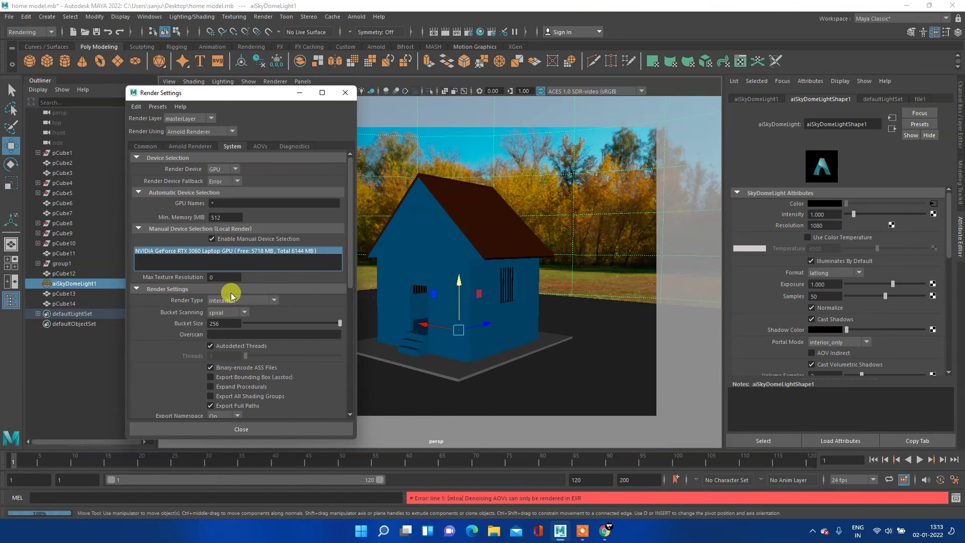
left_click(207, 277)
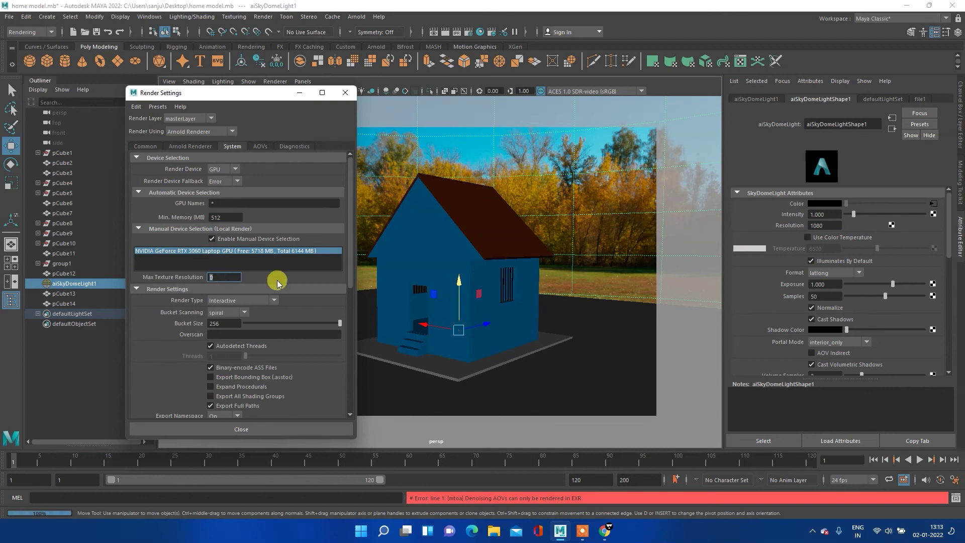
Set Camera (AA) samples to 5, review the Common settings, and close Render Settings.
left_click(171, 149)
type("5")
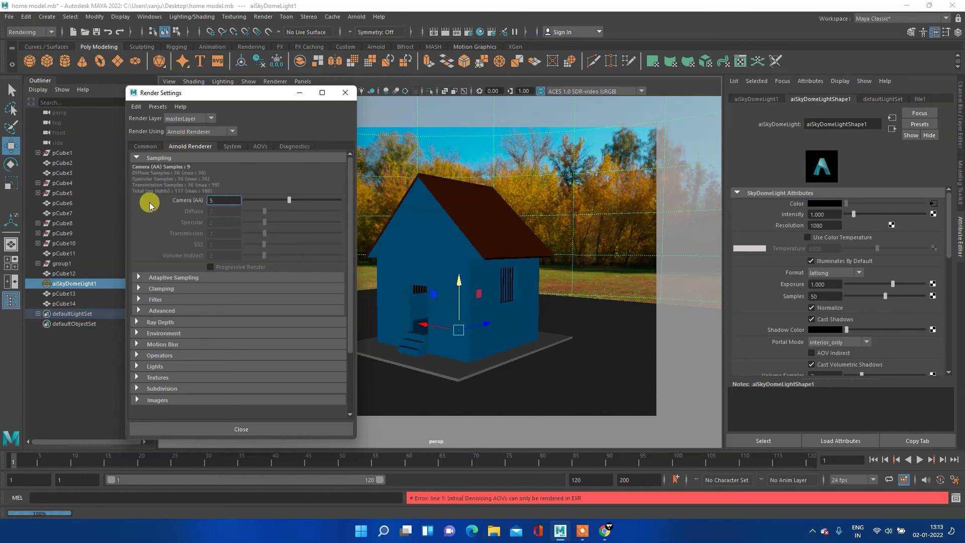
left_click(141, 149)
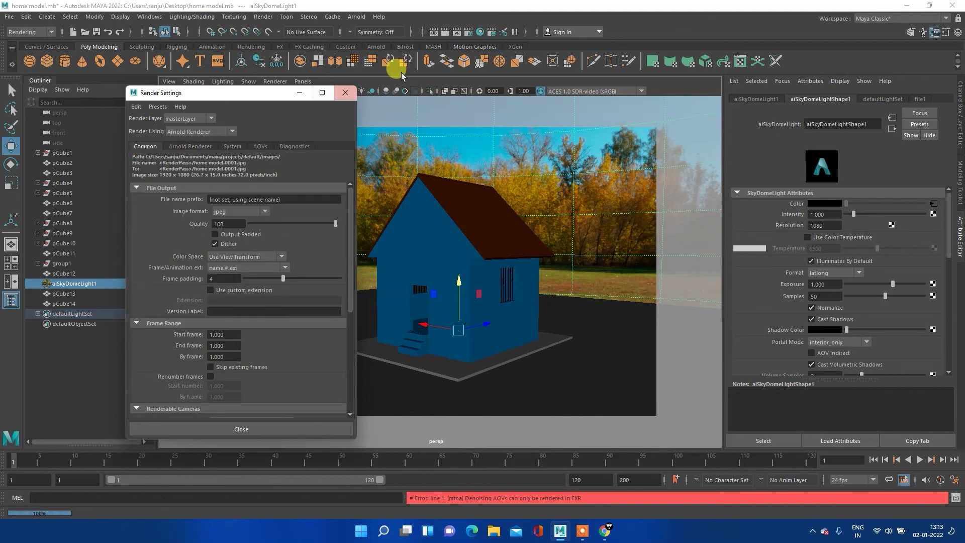
left_click(345, 93)
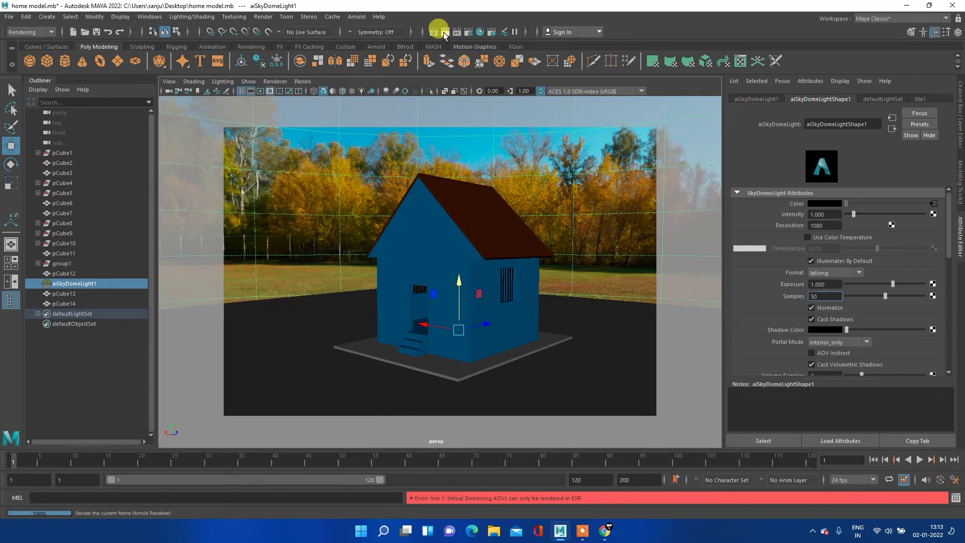
left_click(443, 32)
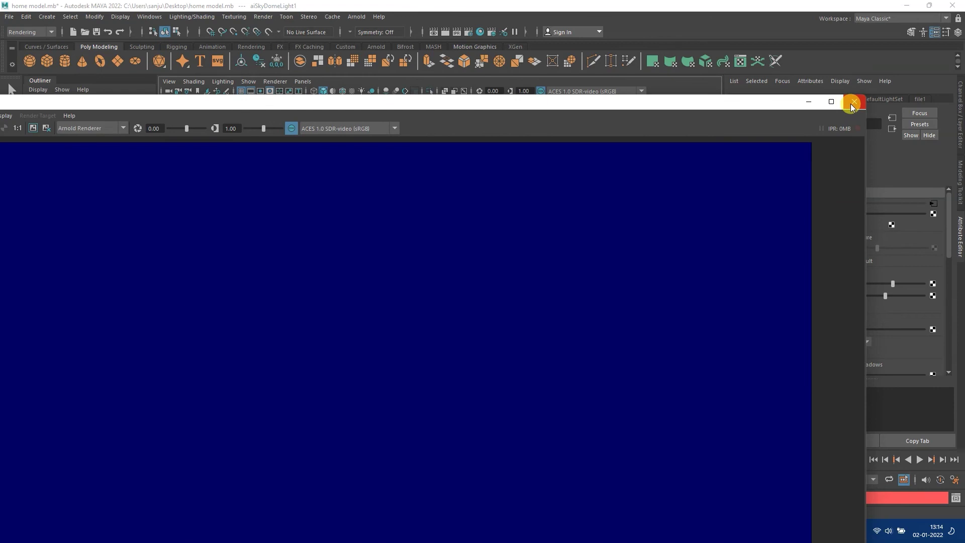
left_click(853, 104)
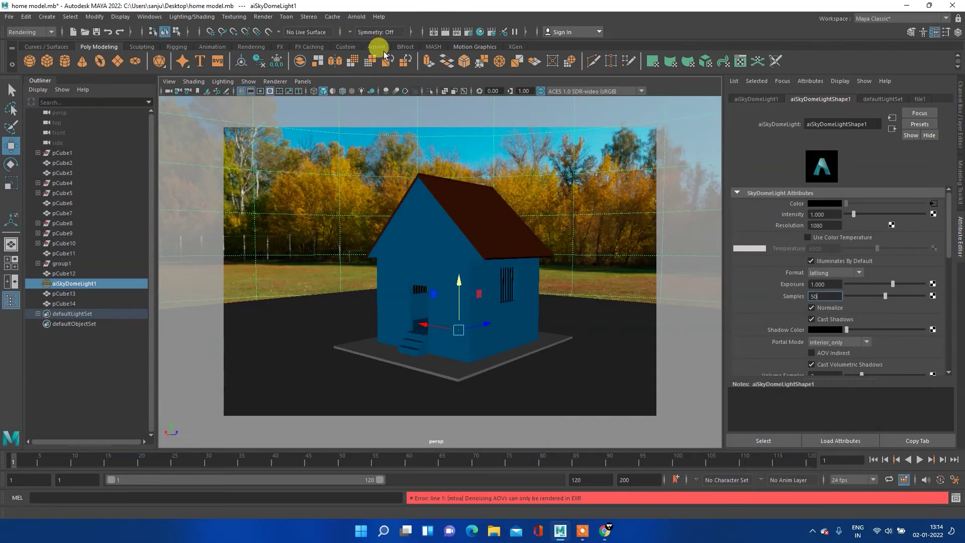
Switch the Arnold render device from GPU back to CPU.
left_click(468, 32)
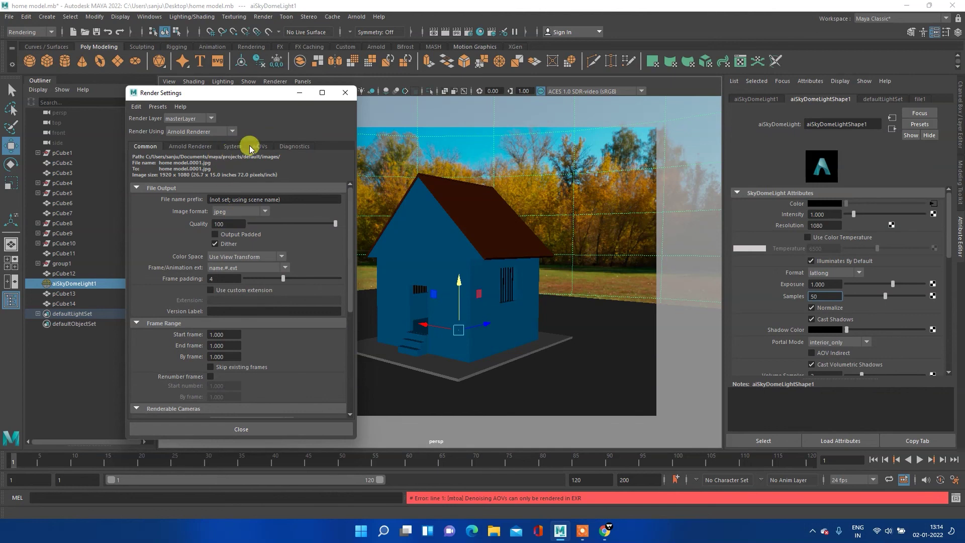
left_click(236, 146)
left_click(235, 171)
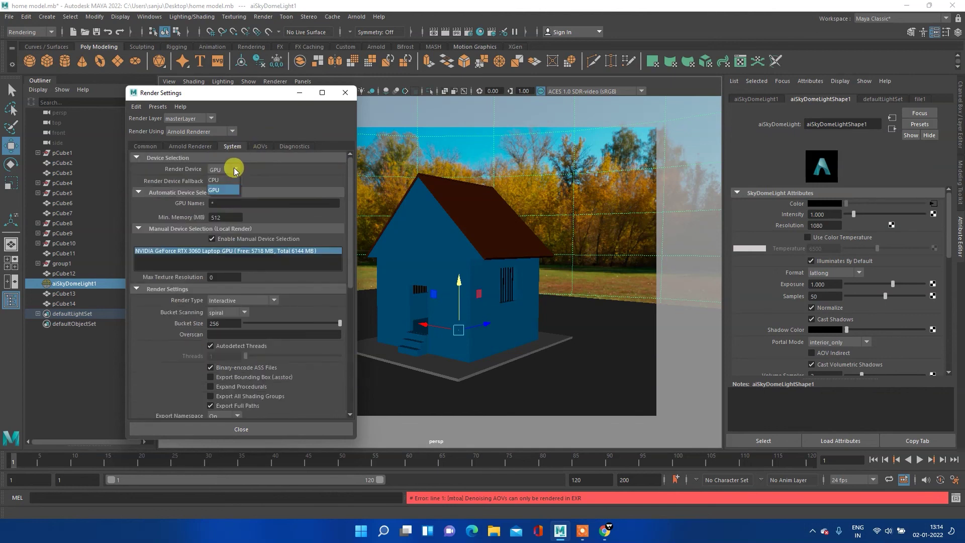
left_click(229, 182)
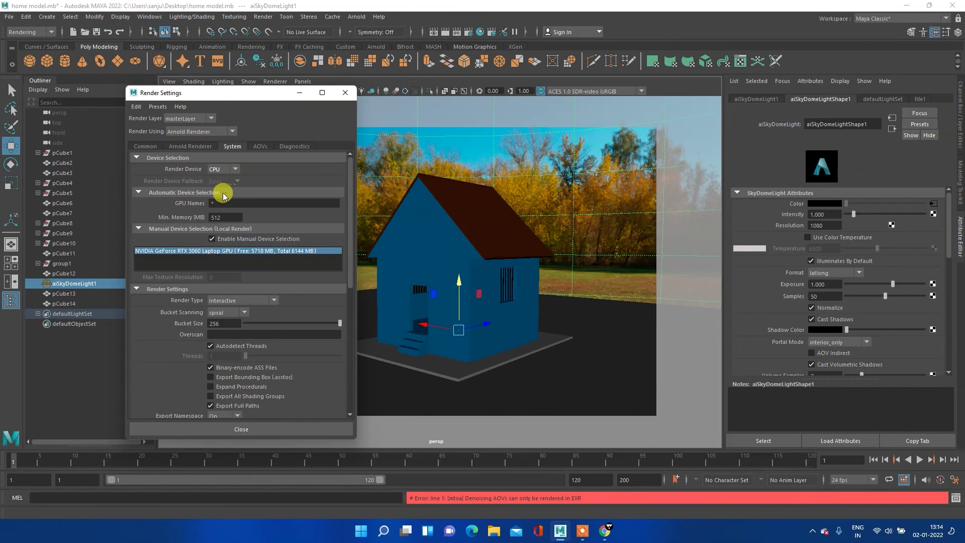
Set Diffuse samples to 5, close Render Settings, and start a new test render.
left_click(194, 145)
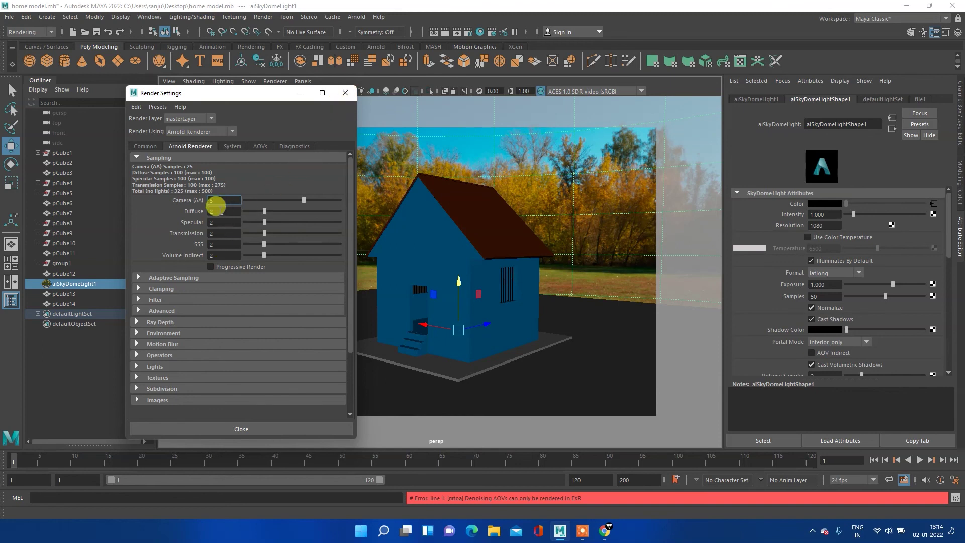
key("Tab")
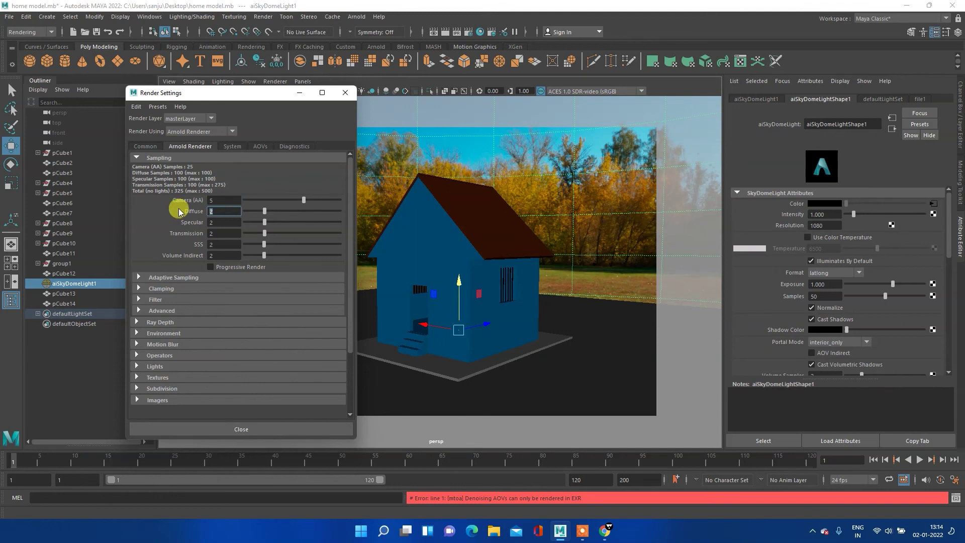
type("5")
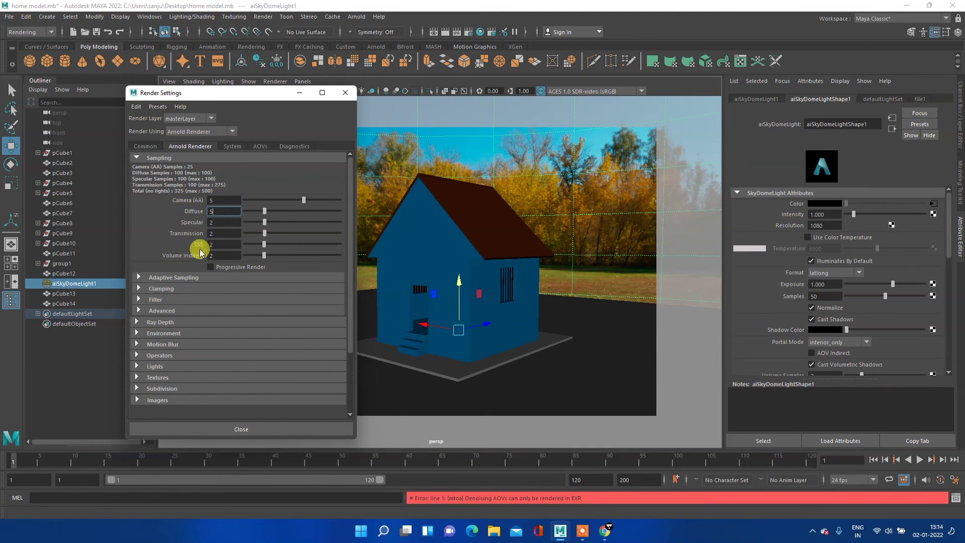
key("Return")
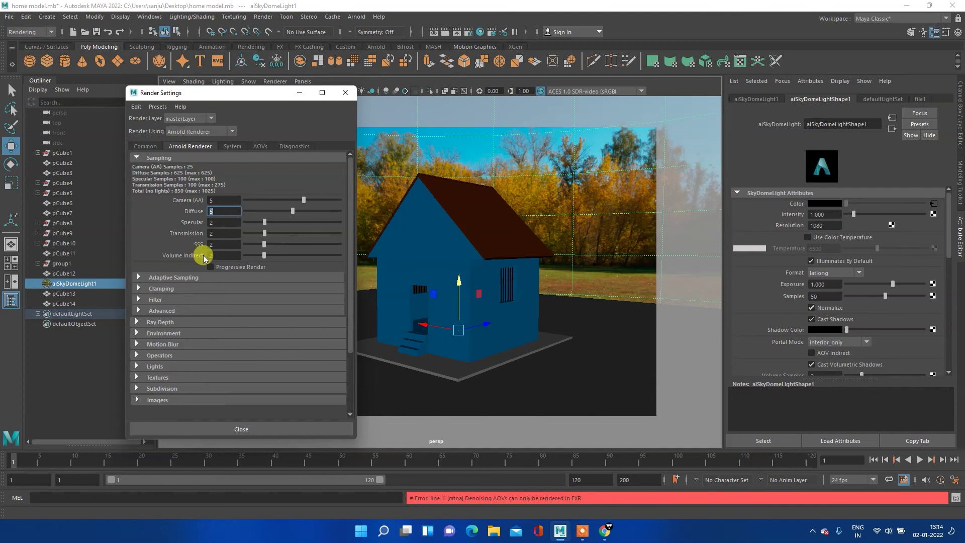
left_click(345, 92)
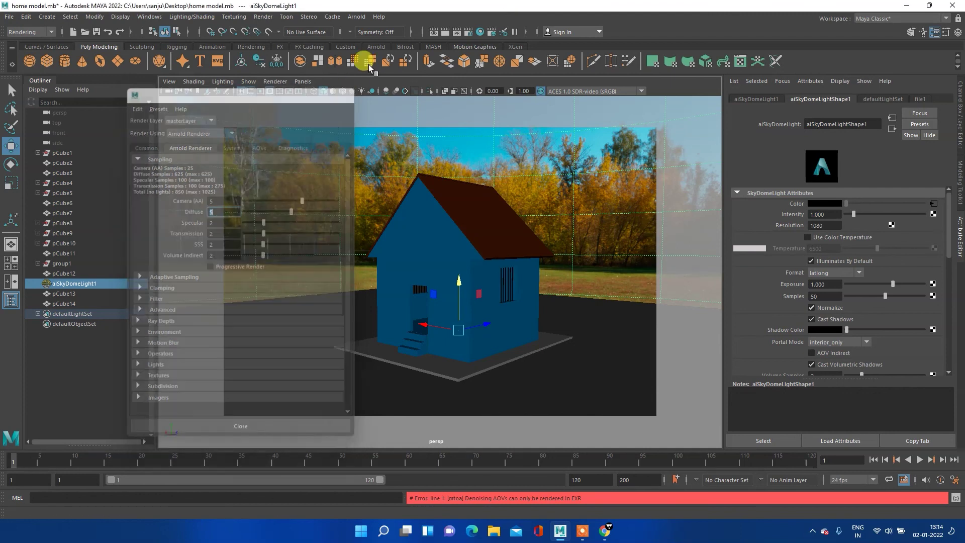
left_click(455, 32)
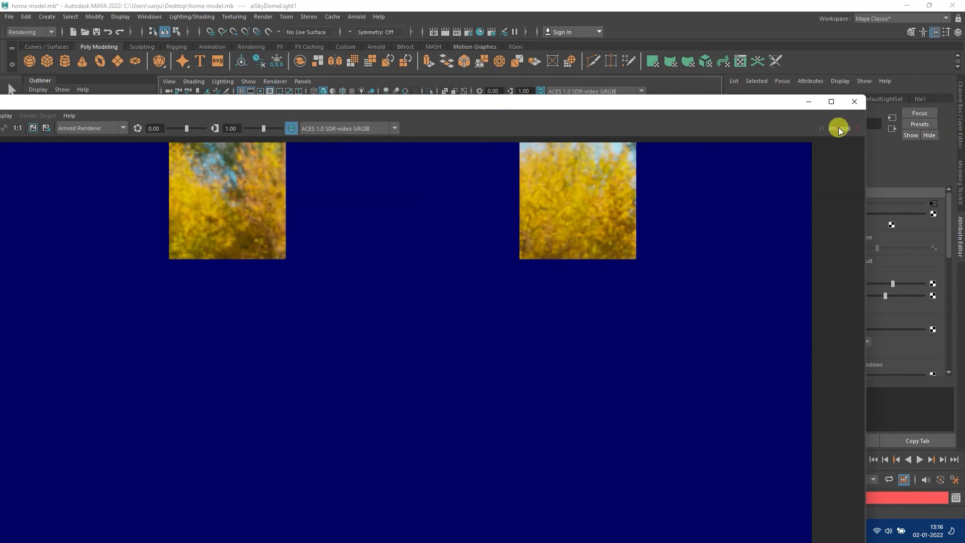
Move the two-tile Render View aside and close it, returning to the house viewport.
left_click_drag(673, 103, 703, 108)
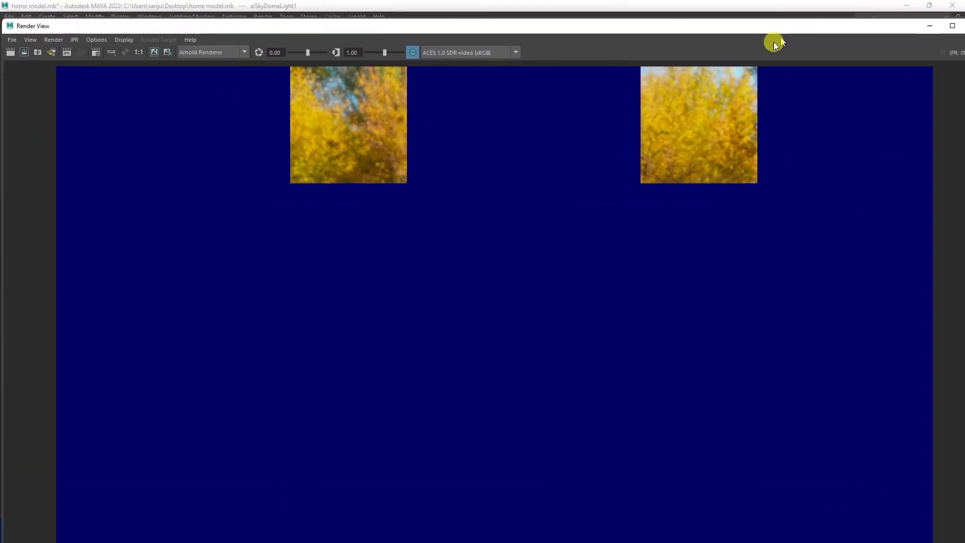
left_click(884, 103)
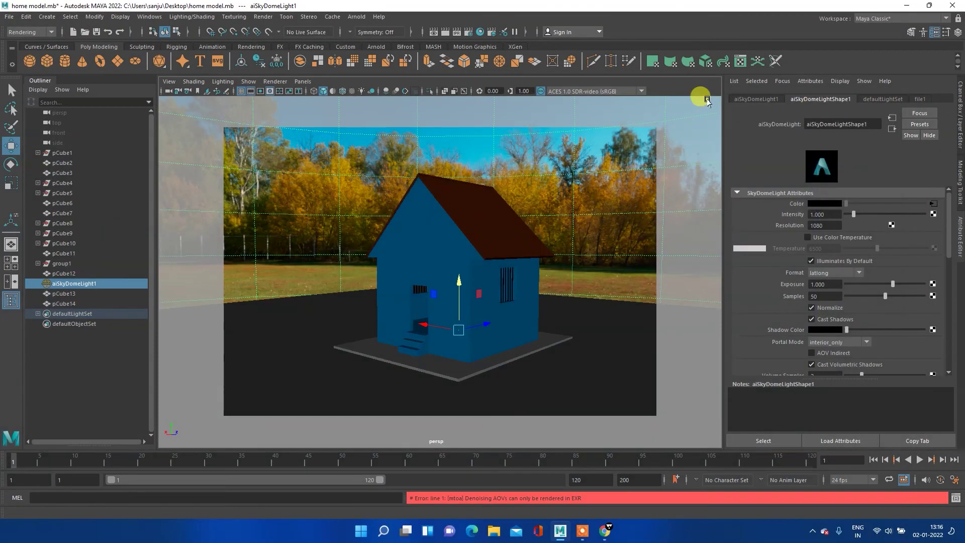
left_click(263, 17)
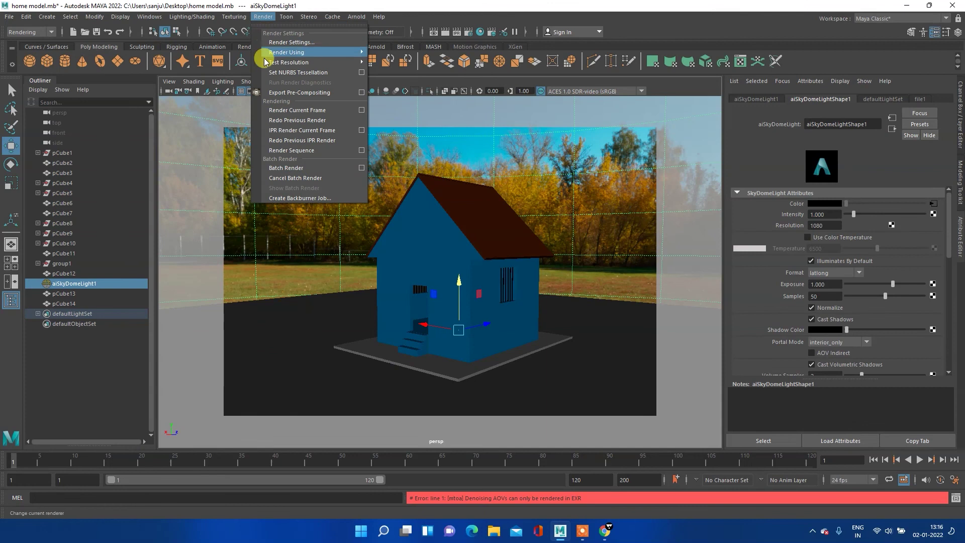
Start Render Sequence, abort it by closing Render View, then open the Render Sequence options.
left_click(305, 150)
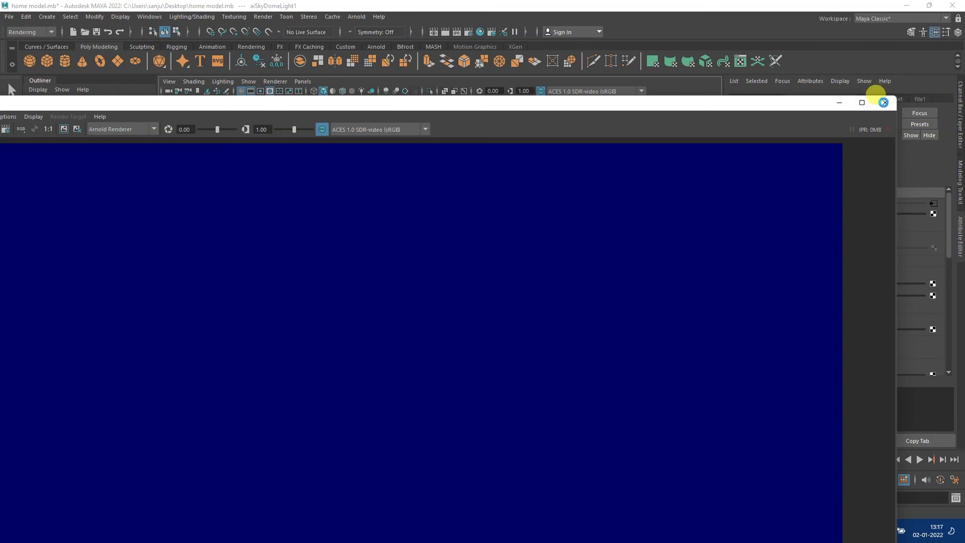
left_click(884, 104)
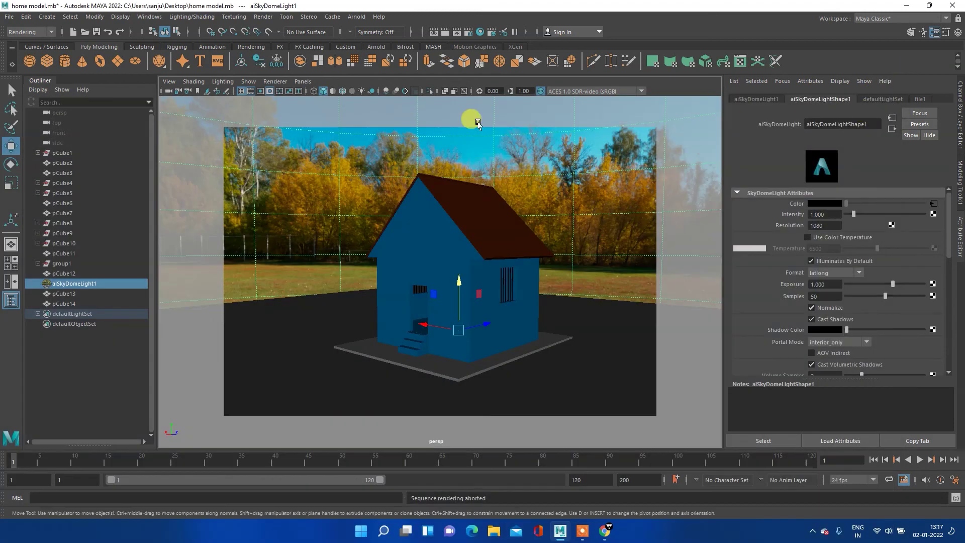
left_click(263, 17)
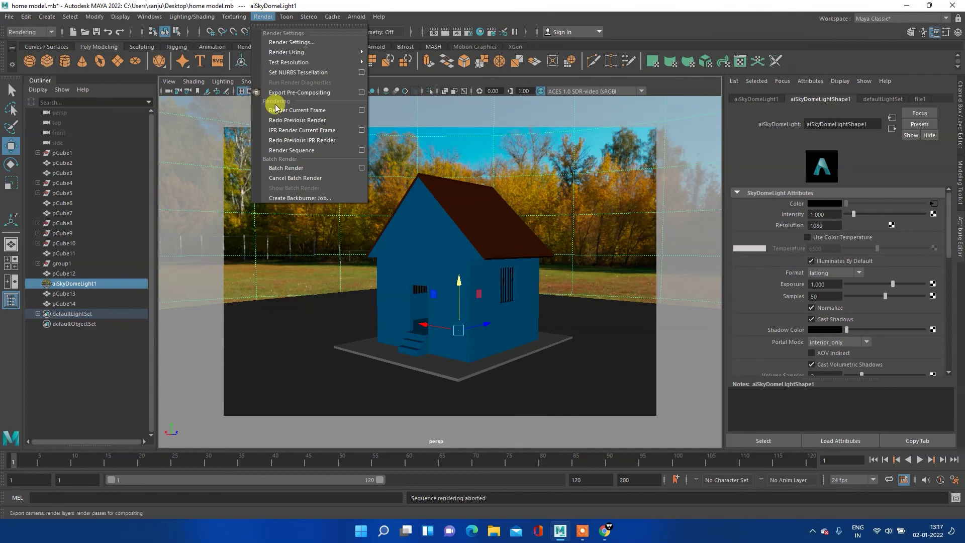
left_click(361, 149)
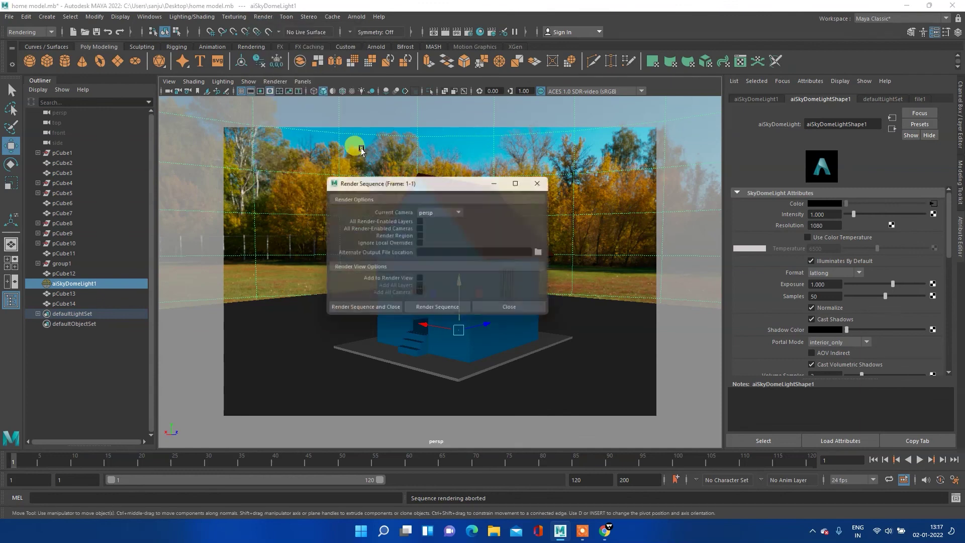
Set the alternate output location to the Desktop and render the sequence from persp.
left_click(546, 253)
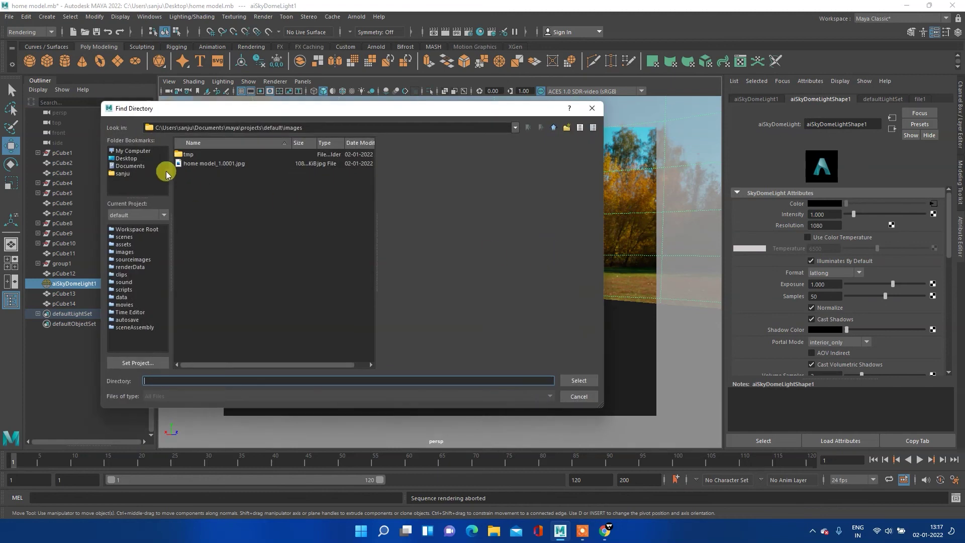
left_click(125, 159)
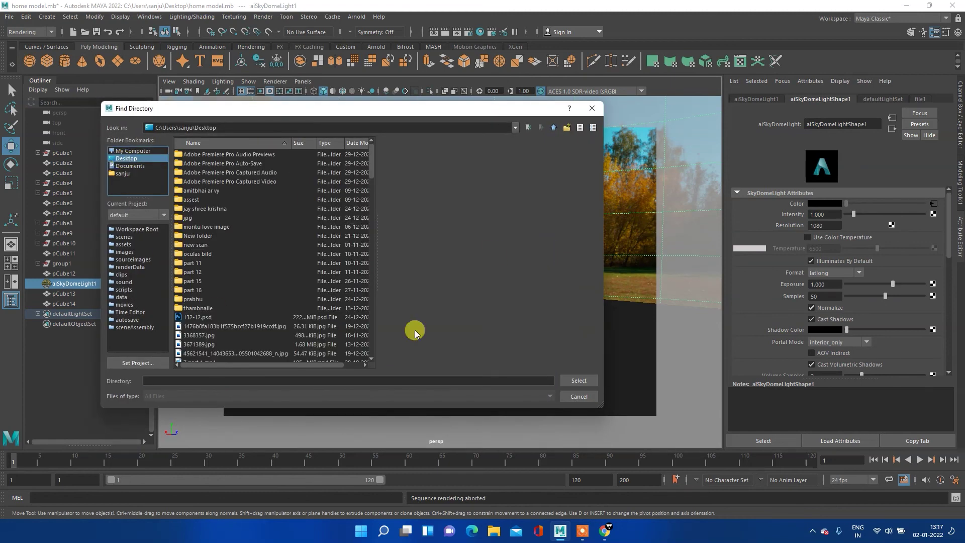
left_click(578, 380)
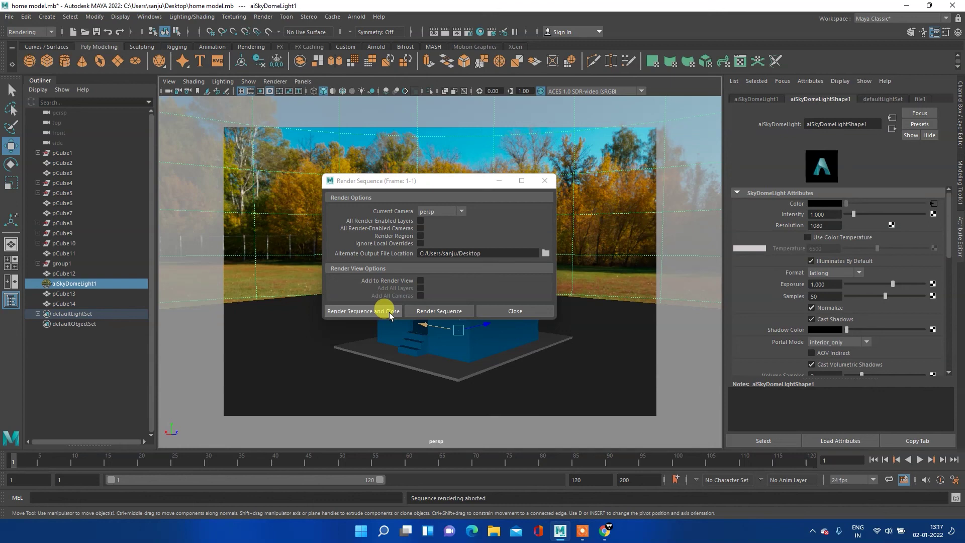
left_click(389, 312)
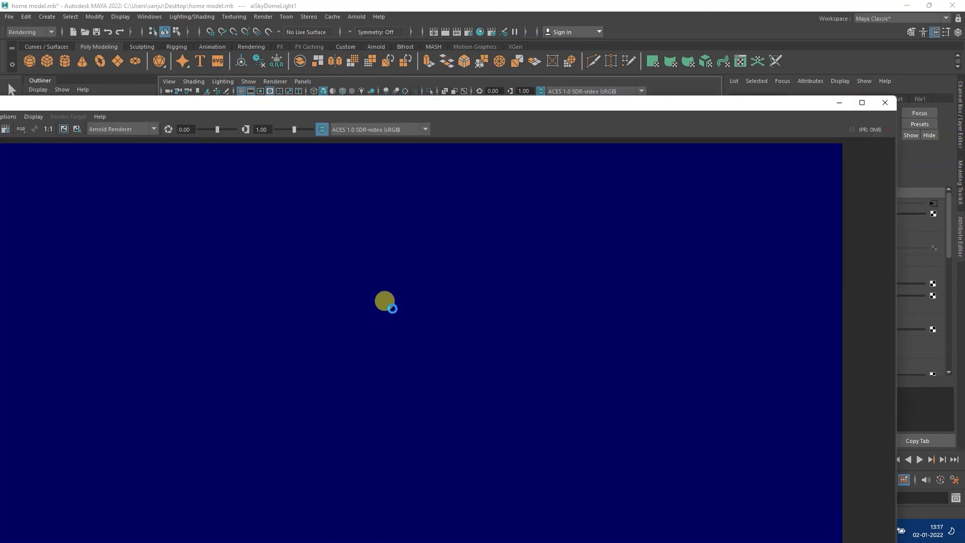